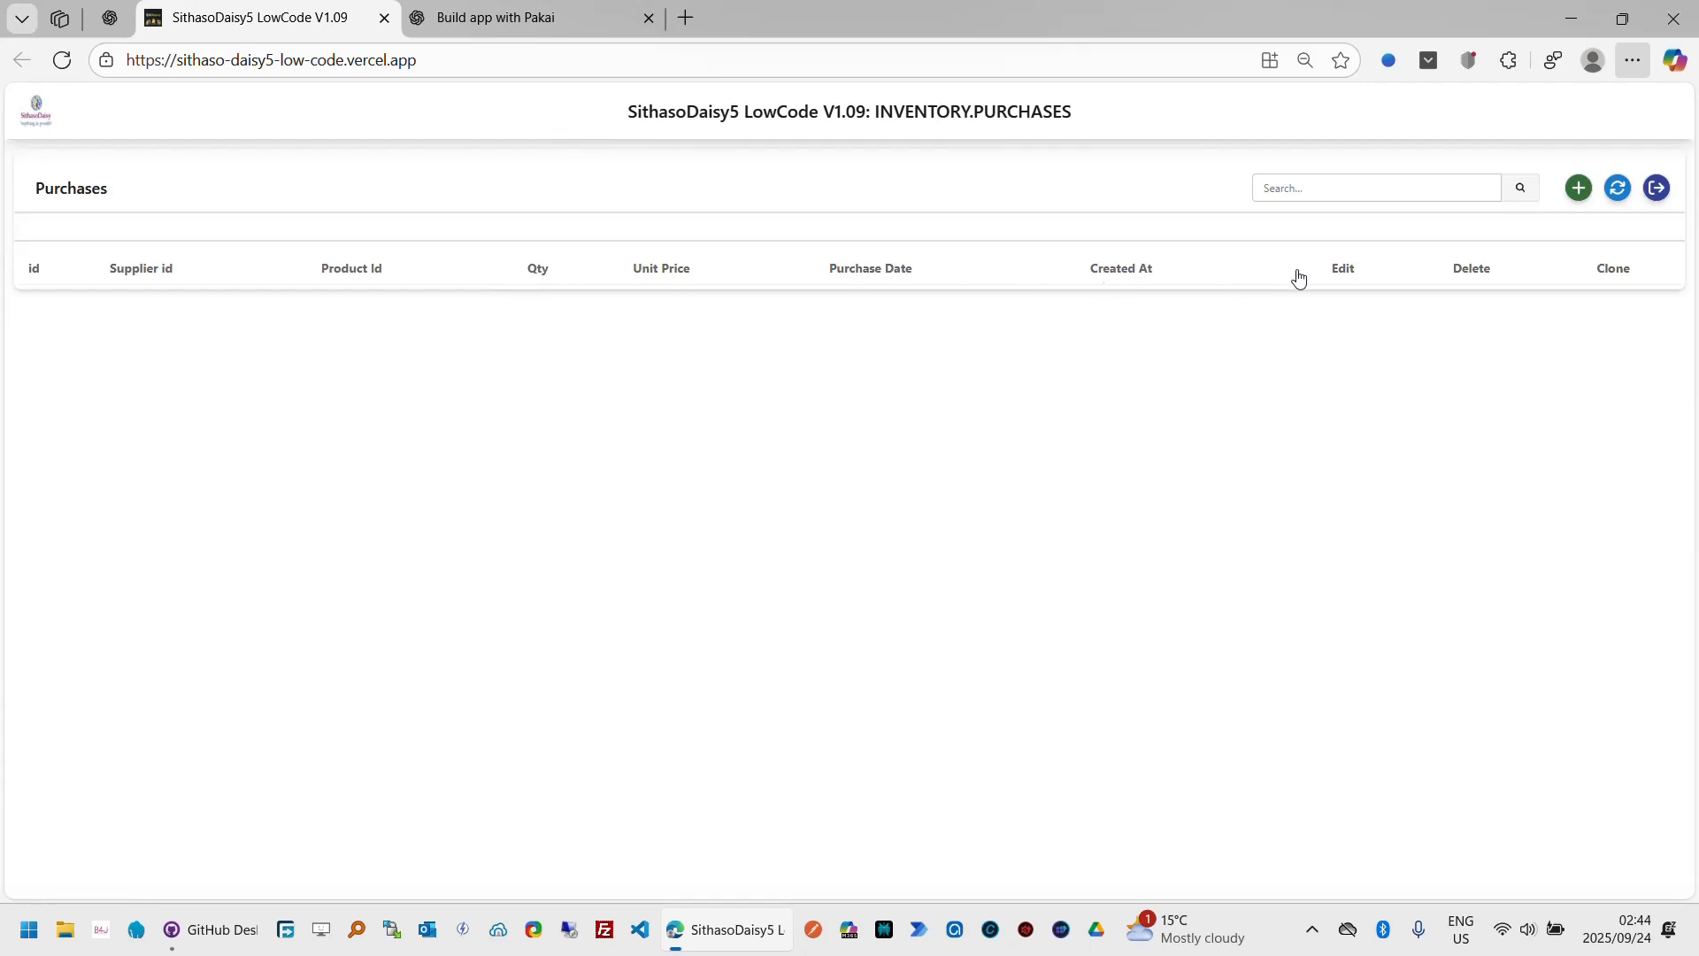
# Step: Open the Add Purchase form to review its layout, cancel it, and go back to the fields design
pyautogui.click(1580, 189)
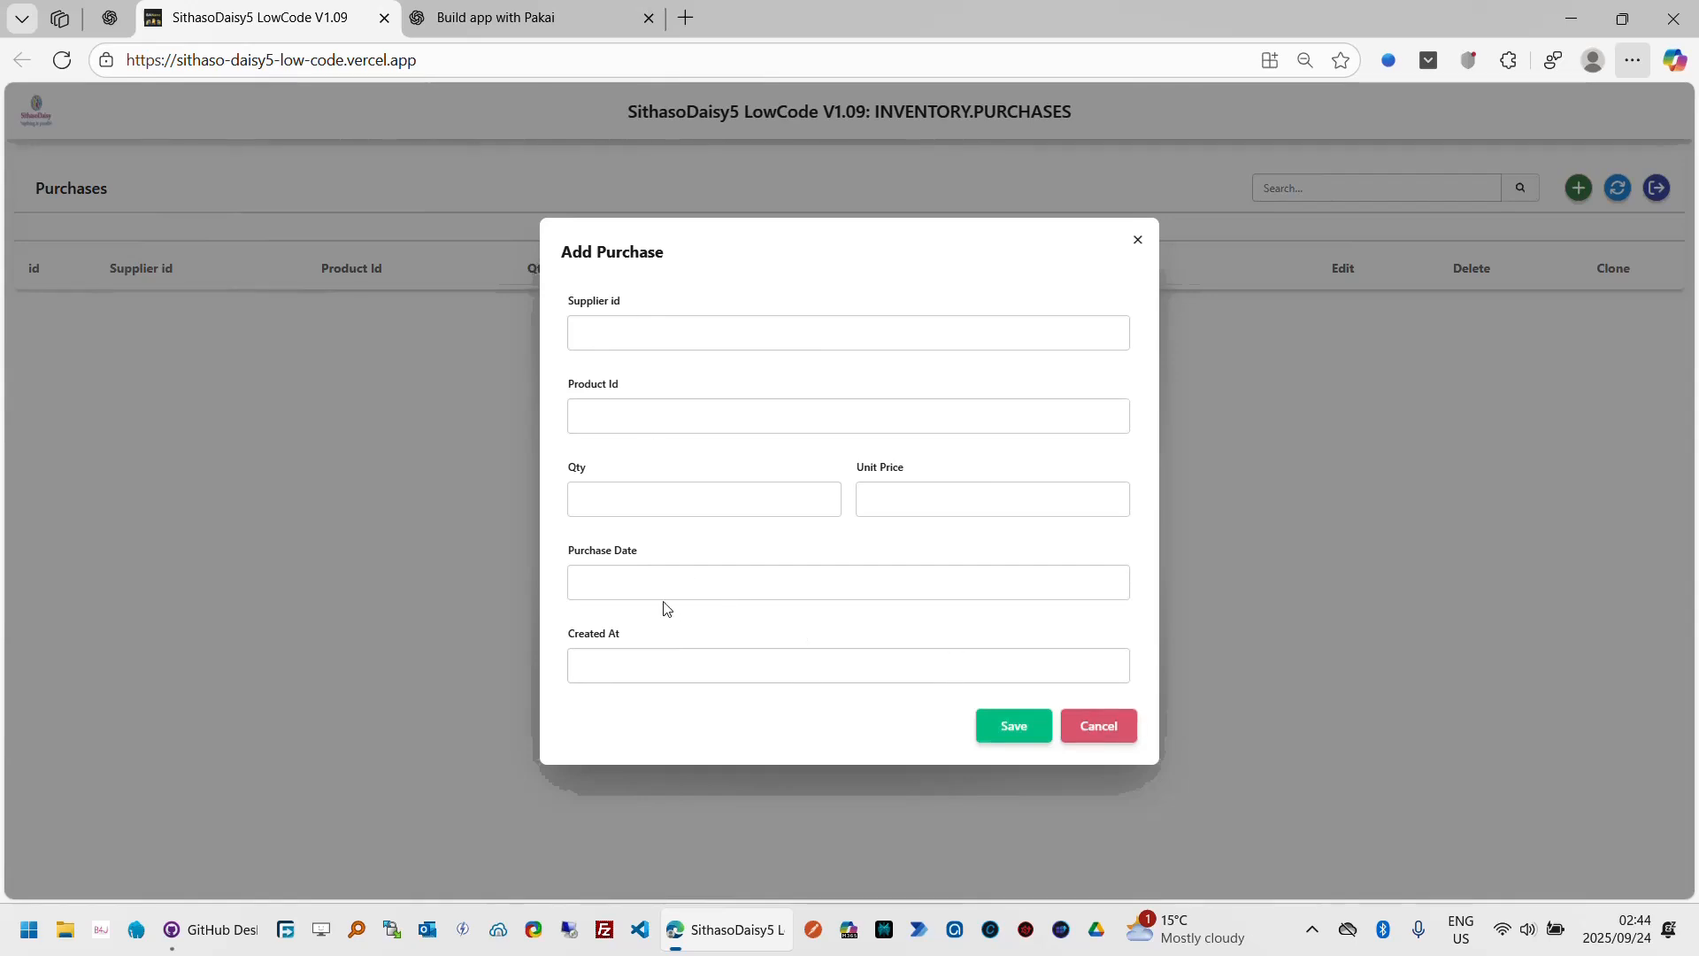
pyautogui.click(1110, 726)
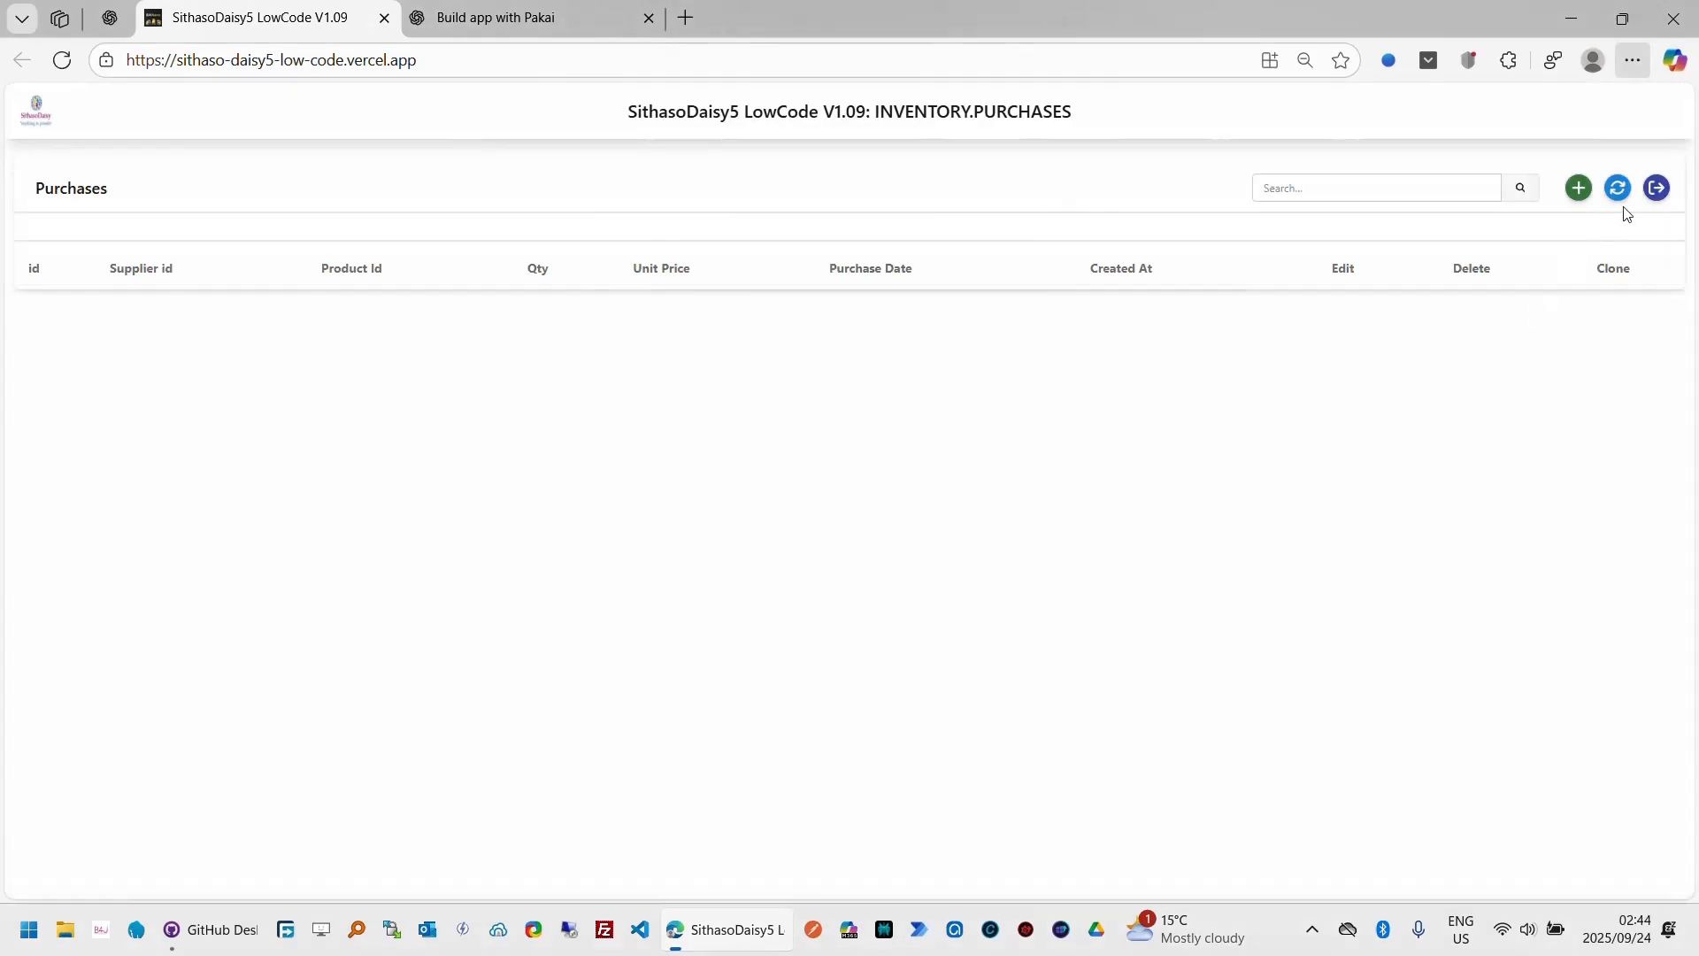
pyautogui.click(1658, 190)
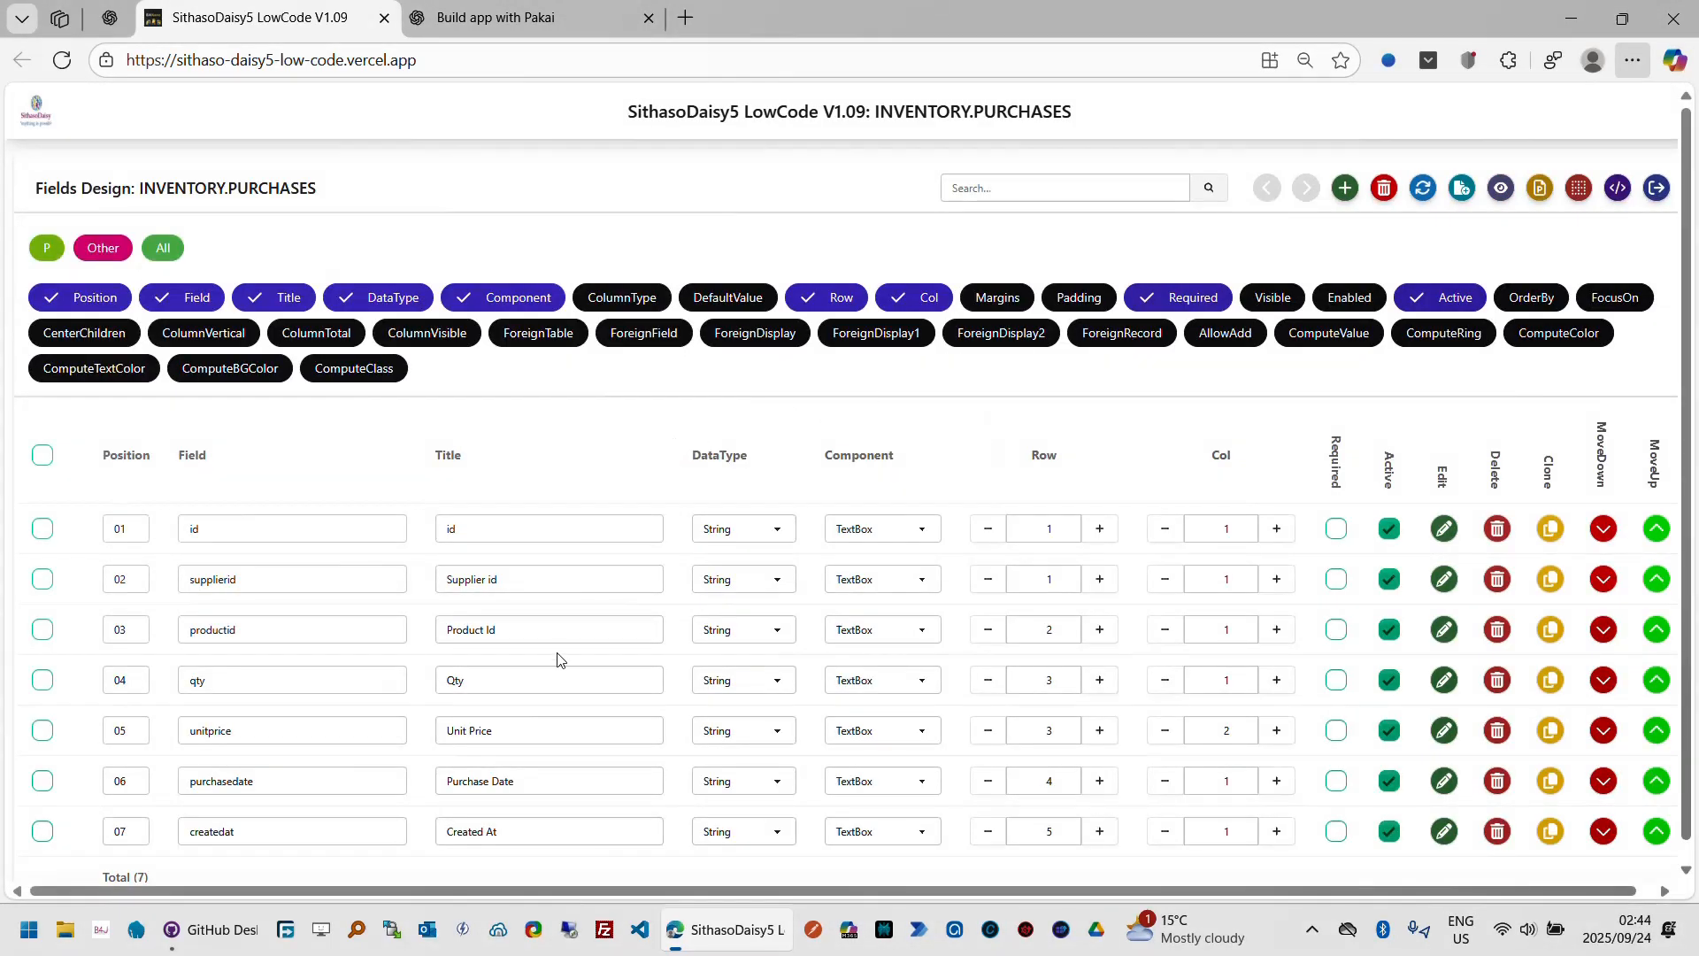
# Step: Reposition the purchasedate field to position 02 on row 1, moving it above the supplierid field
pyautogui.click(137, 782)
pyautogui.press('BackSpace')
pyautogui.press('Tab')
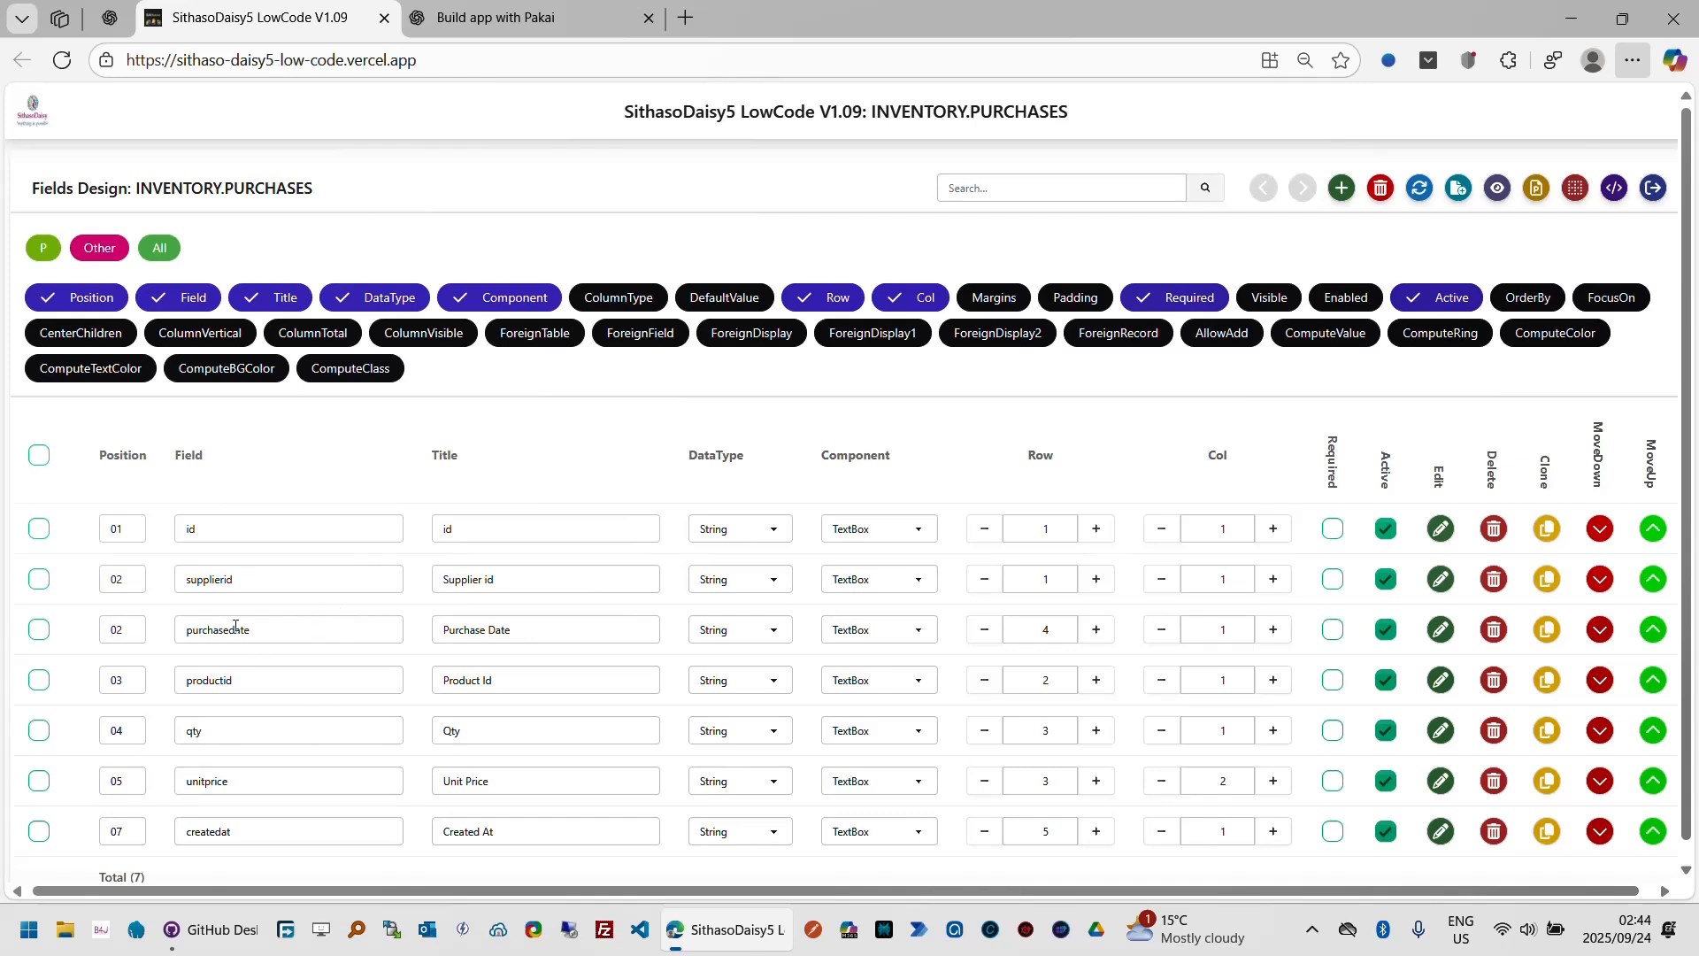
pyautogui.click(986, 631)
pyautogui.click(986, 631)
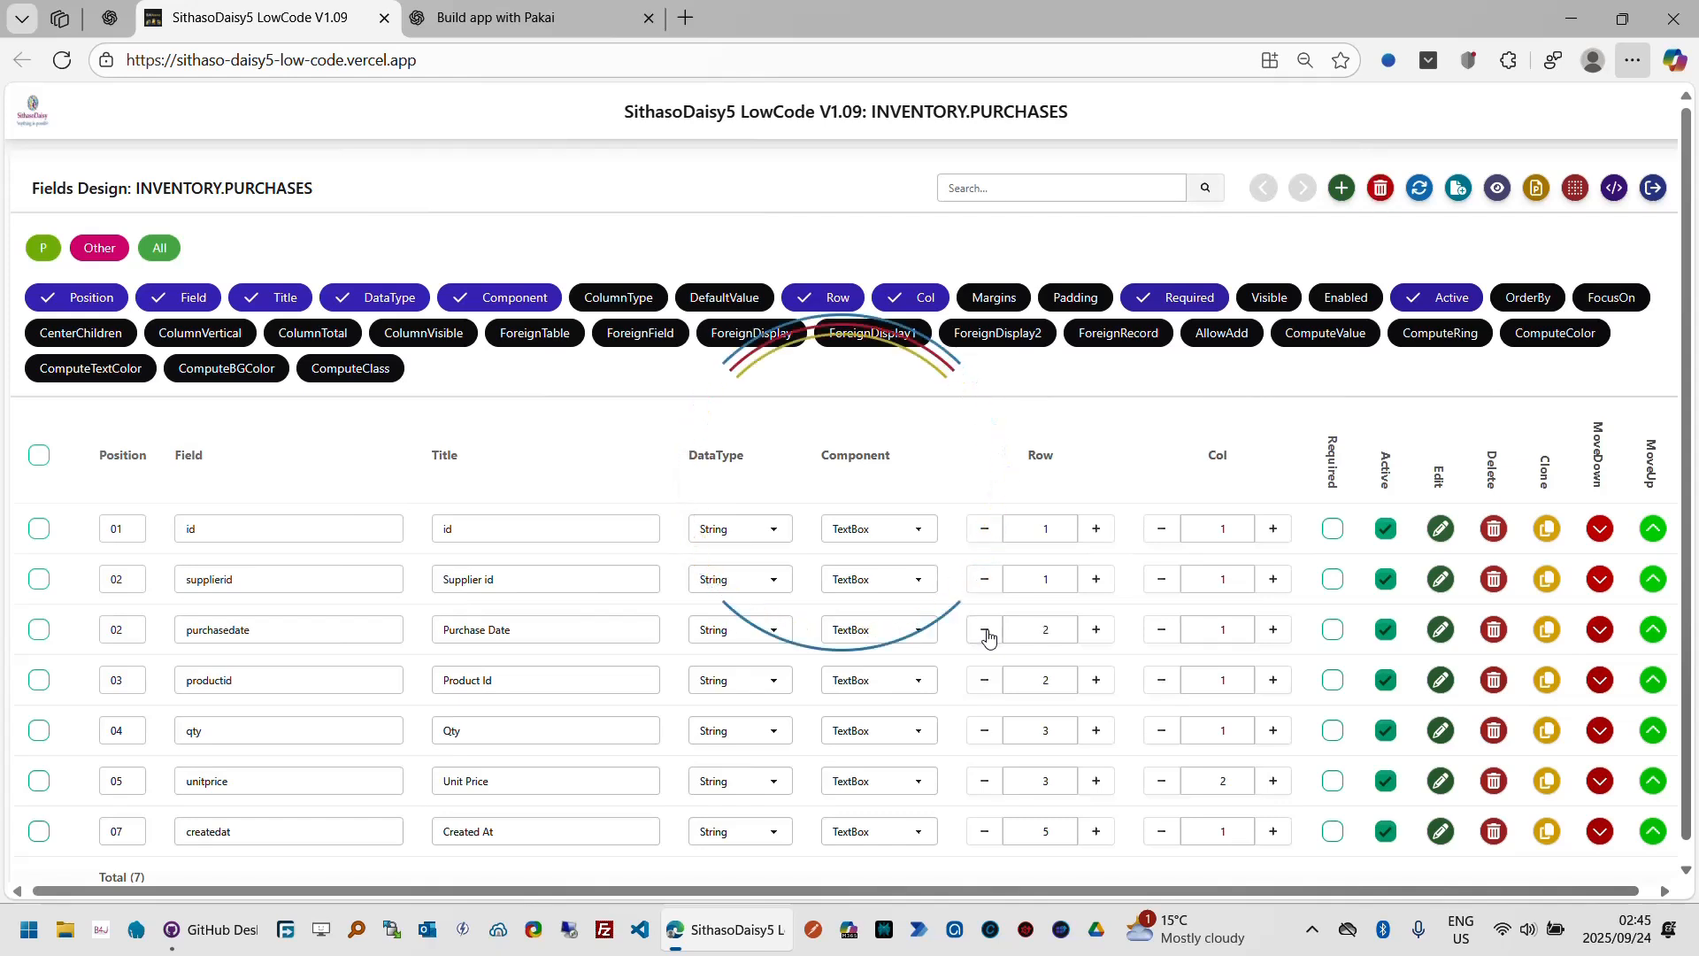
pyautogui.click(986, 632)
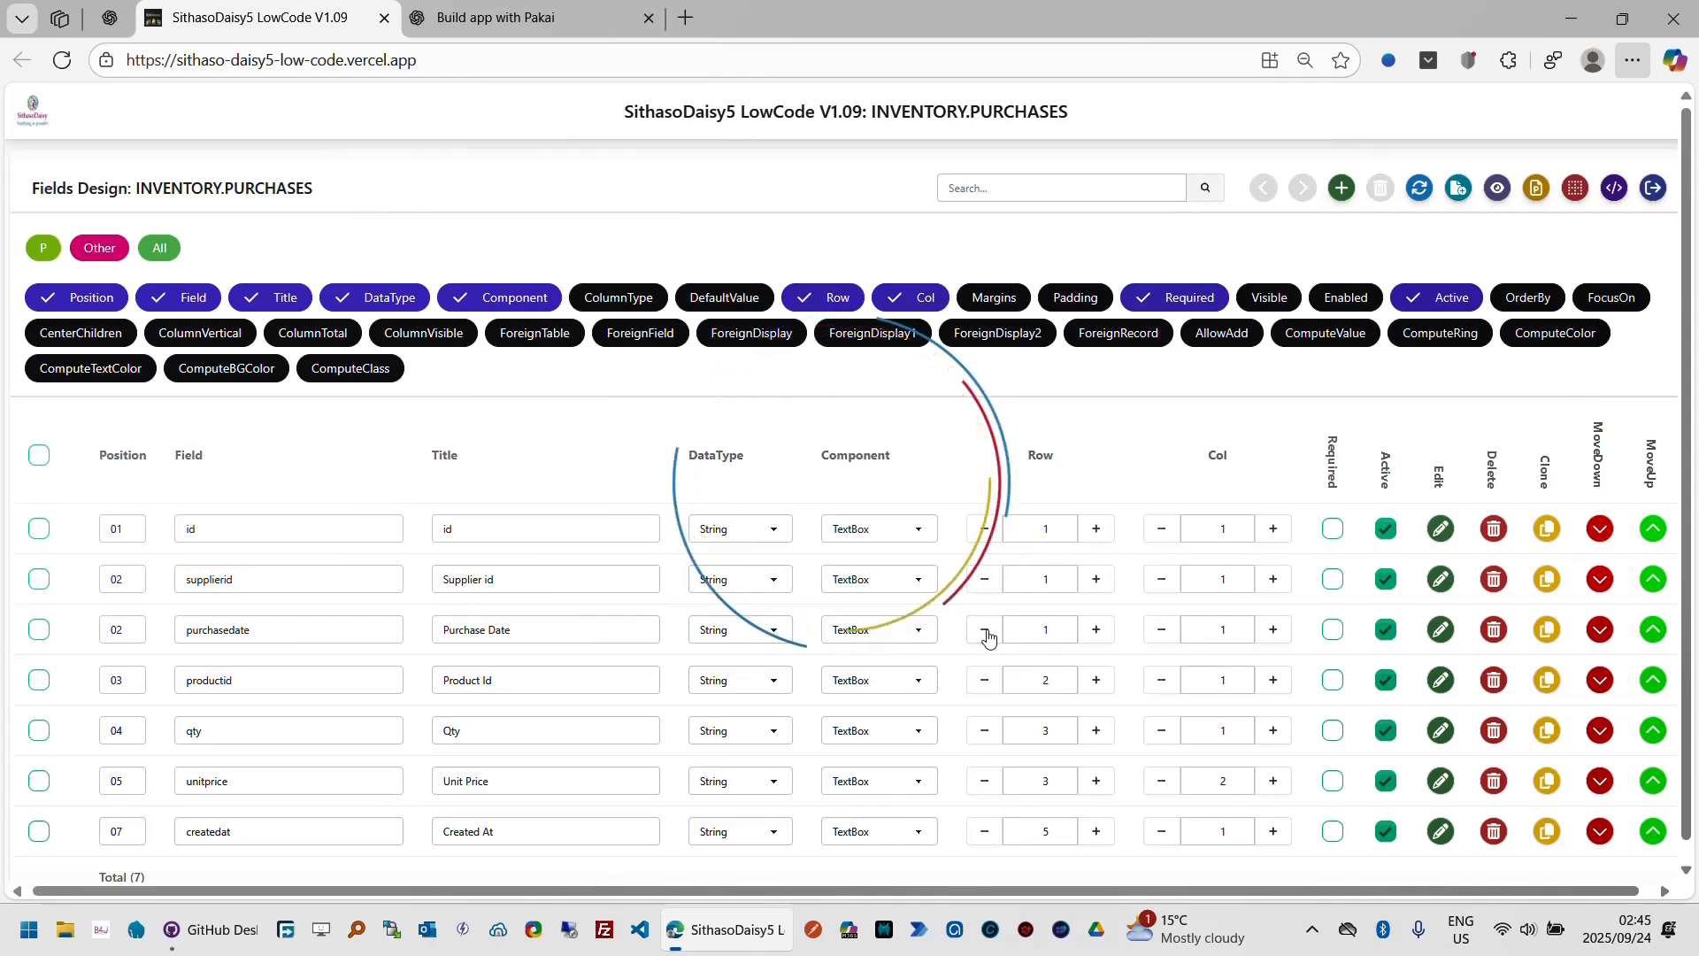
pyautogui.click(1600, 581)
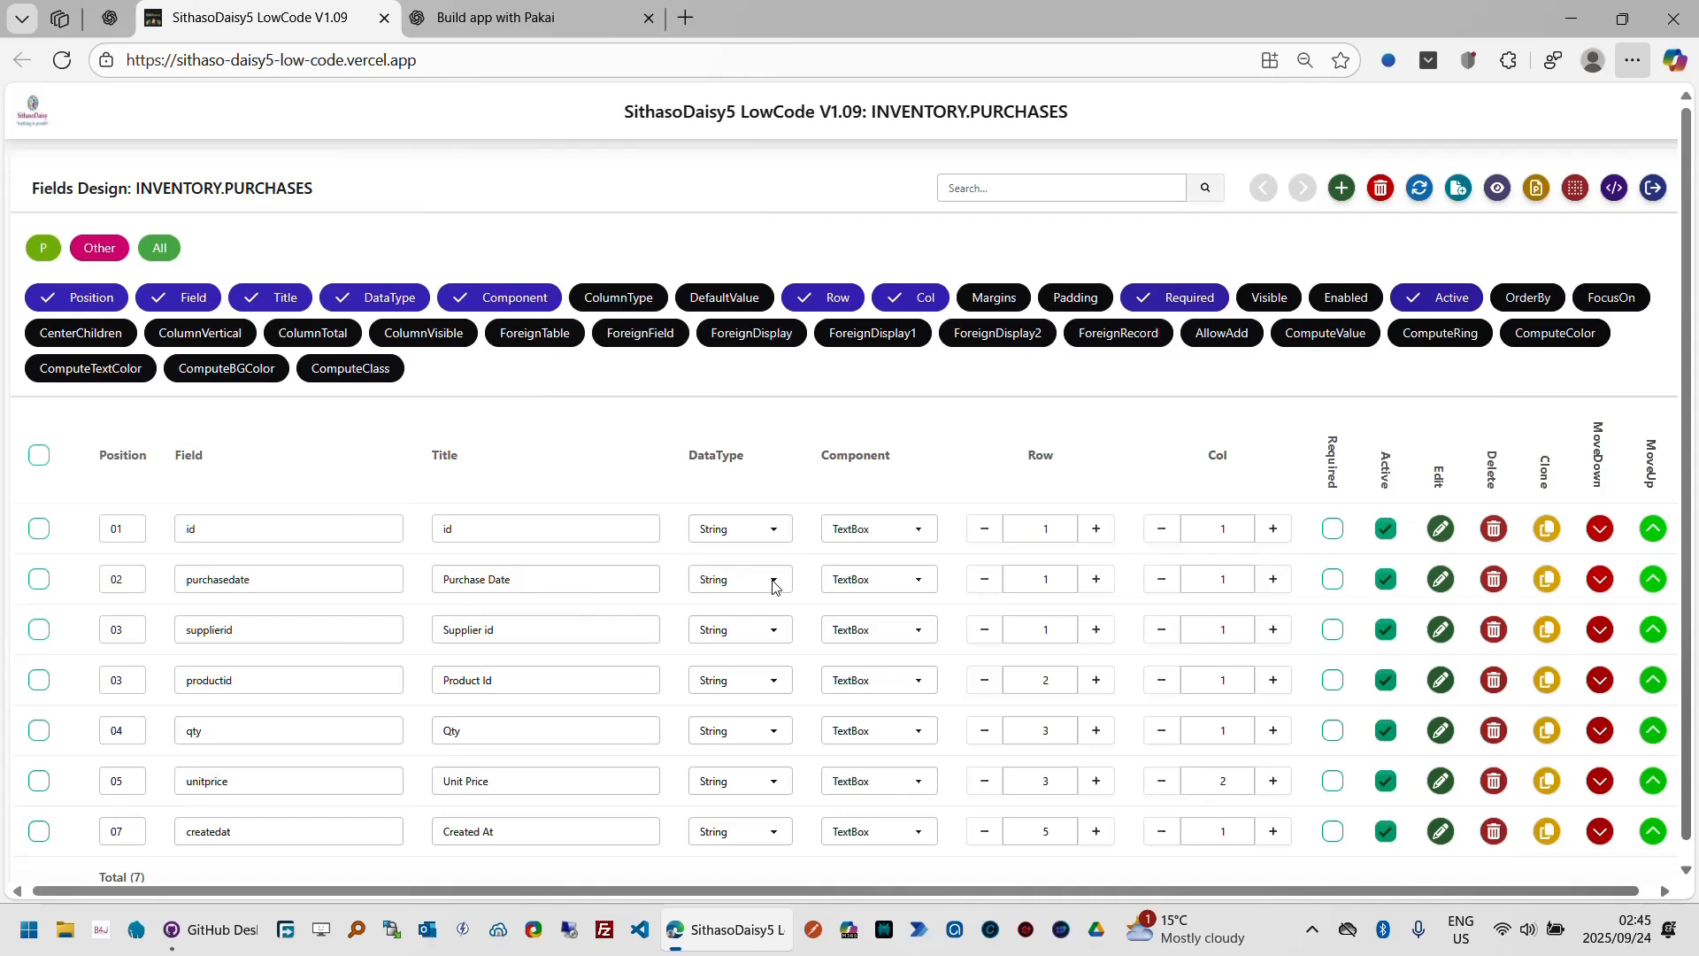
# Step: Set the purchasedate field's component to DatePicker
pyautogui.click(897, 584)
pyautogui.scroll(5, 911, 393)
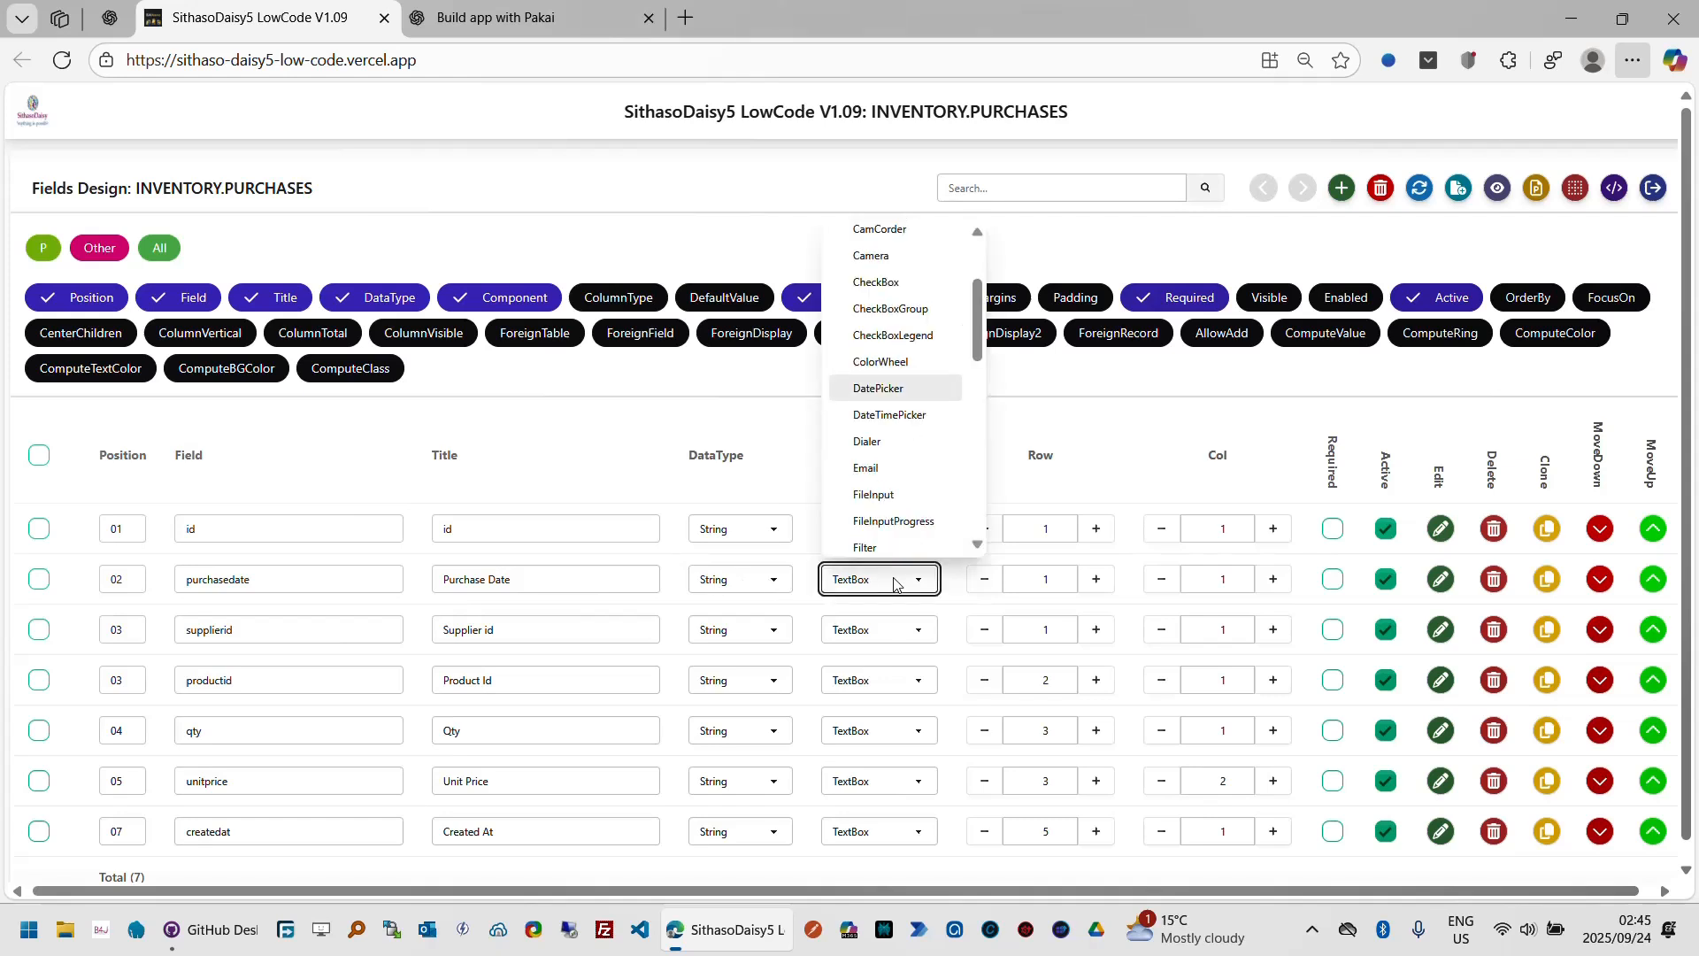
pyautogui.click(927, 391)
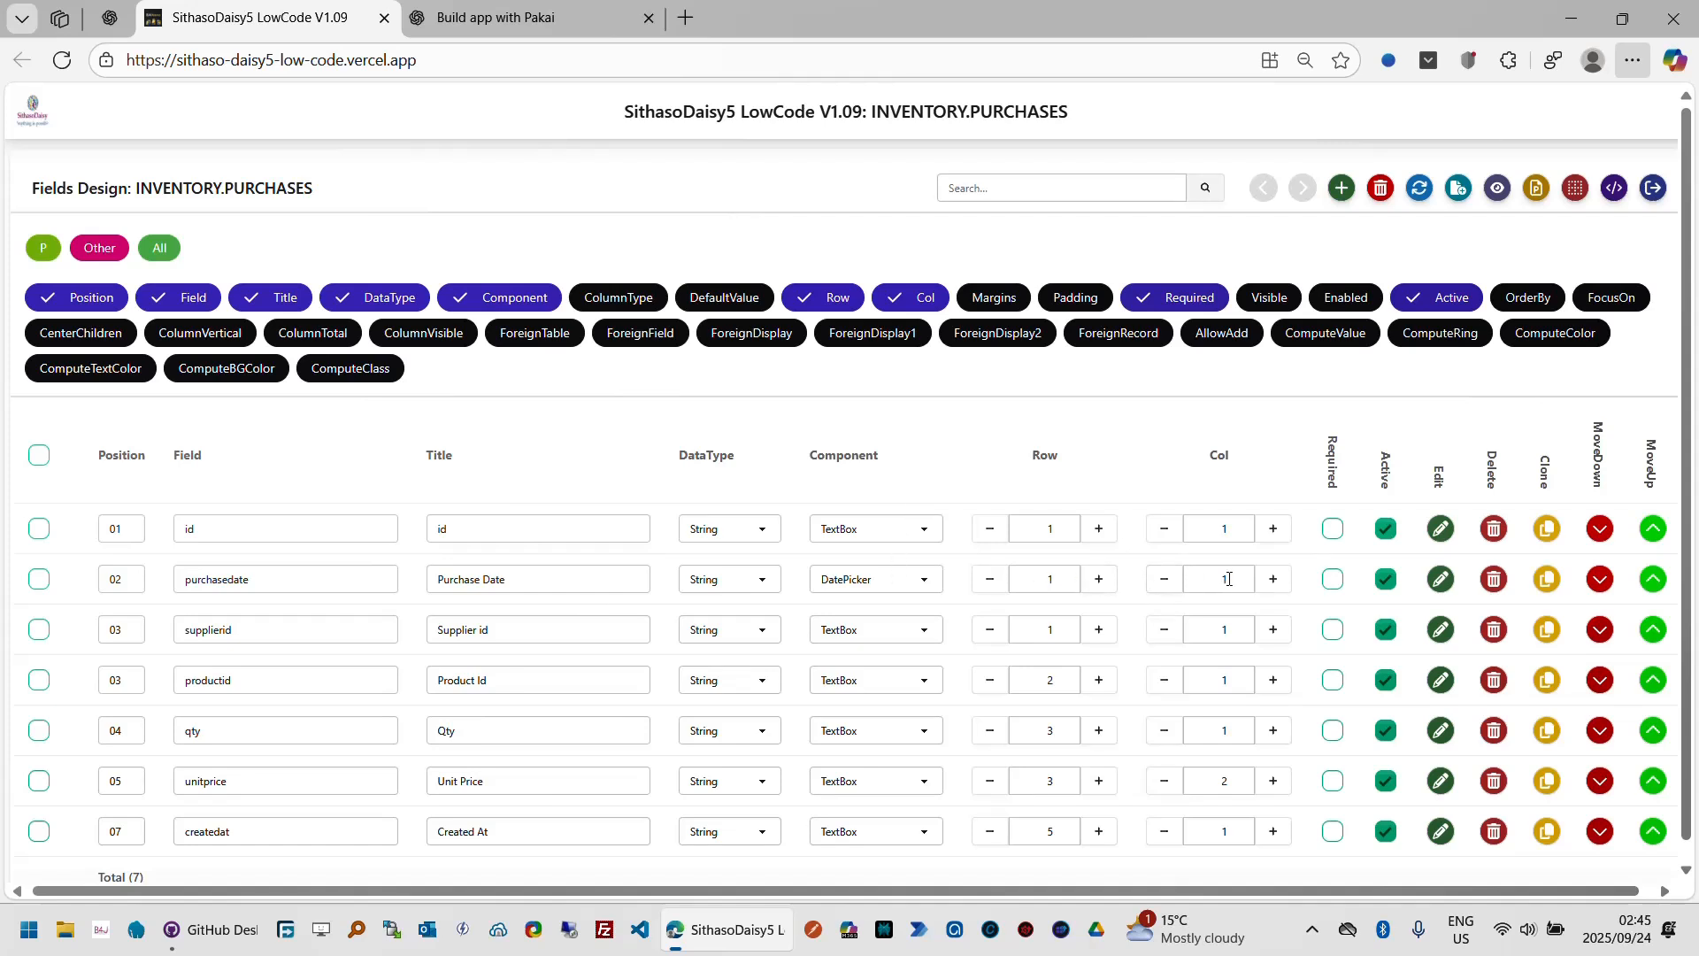
# Step: Shift supplierid, productid, qty and unitprice down one row each, to rows 2, 3, 4 and 4
pyautogui.click(1098, 630)
pyautogui.click(1098, 681)
pyautogui.click(1097, 731)
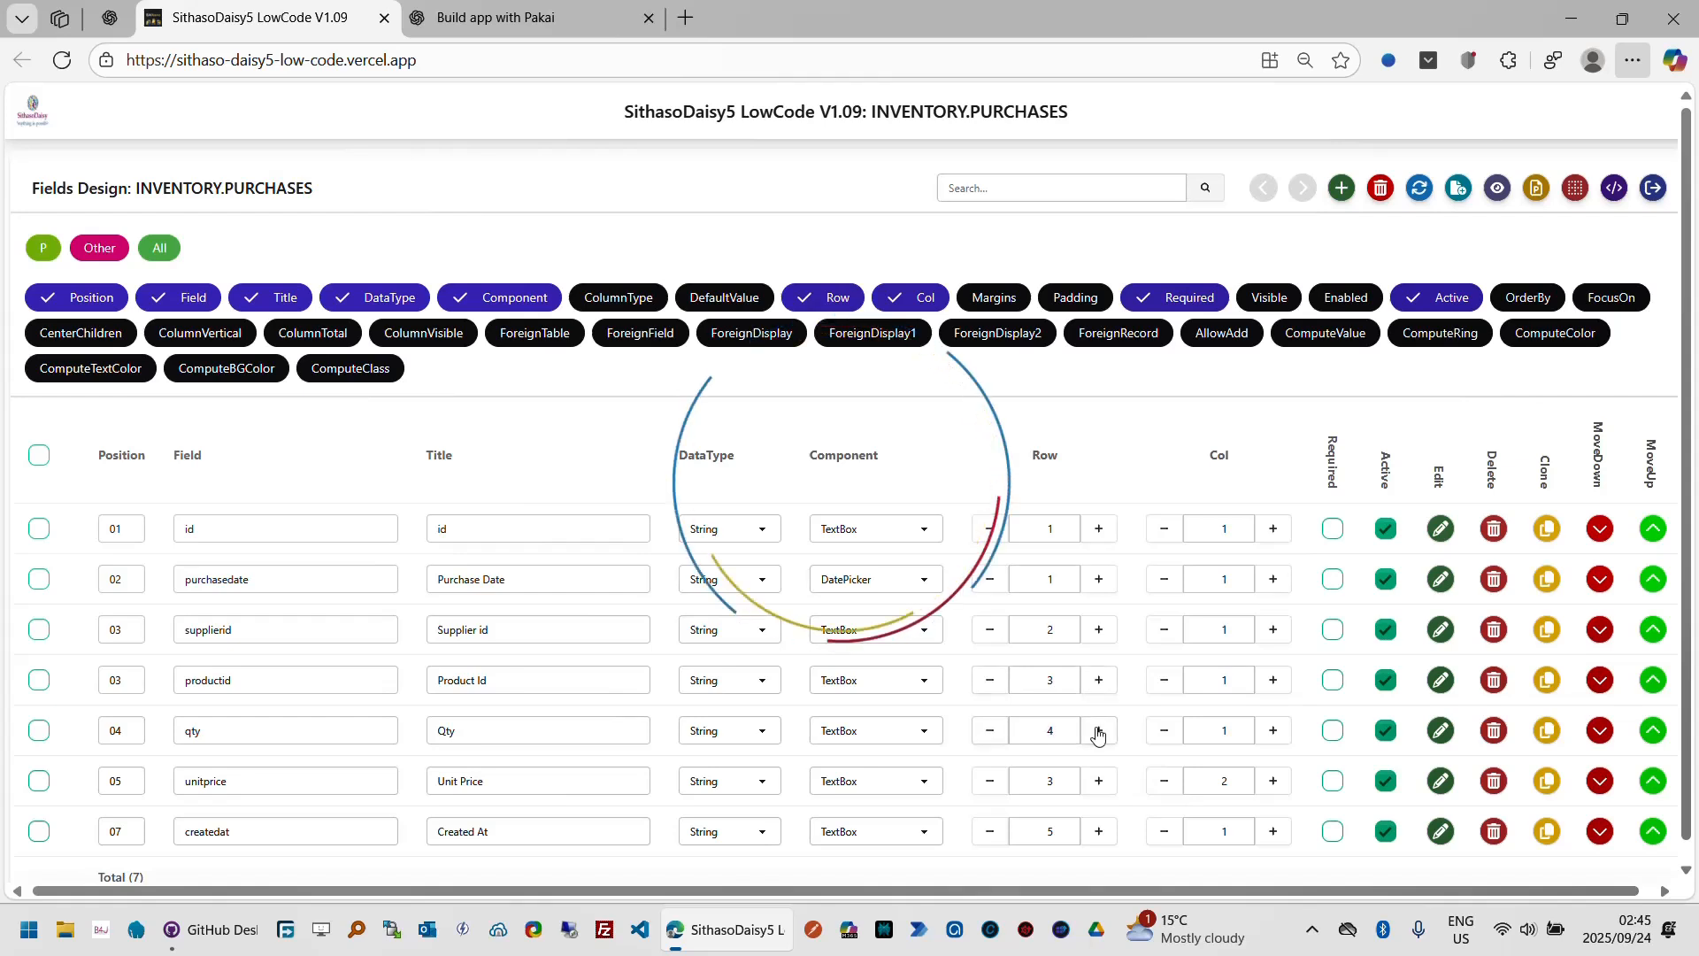
pyautogui.click(1097, 782)
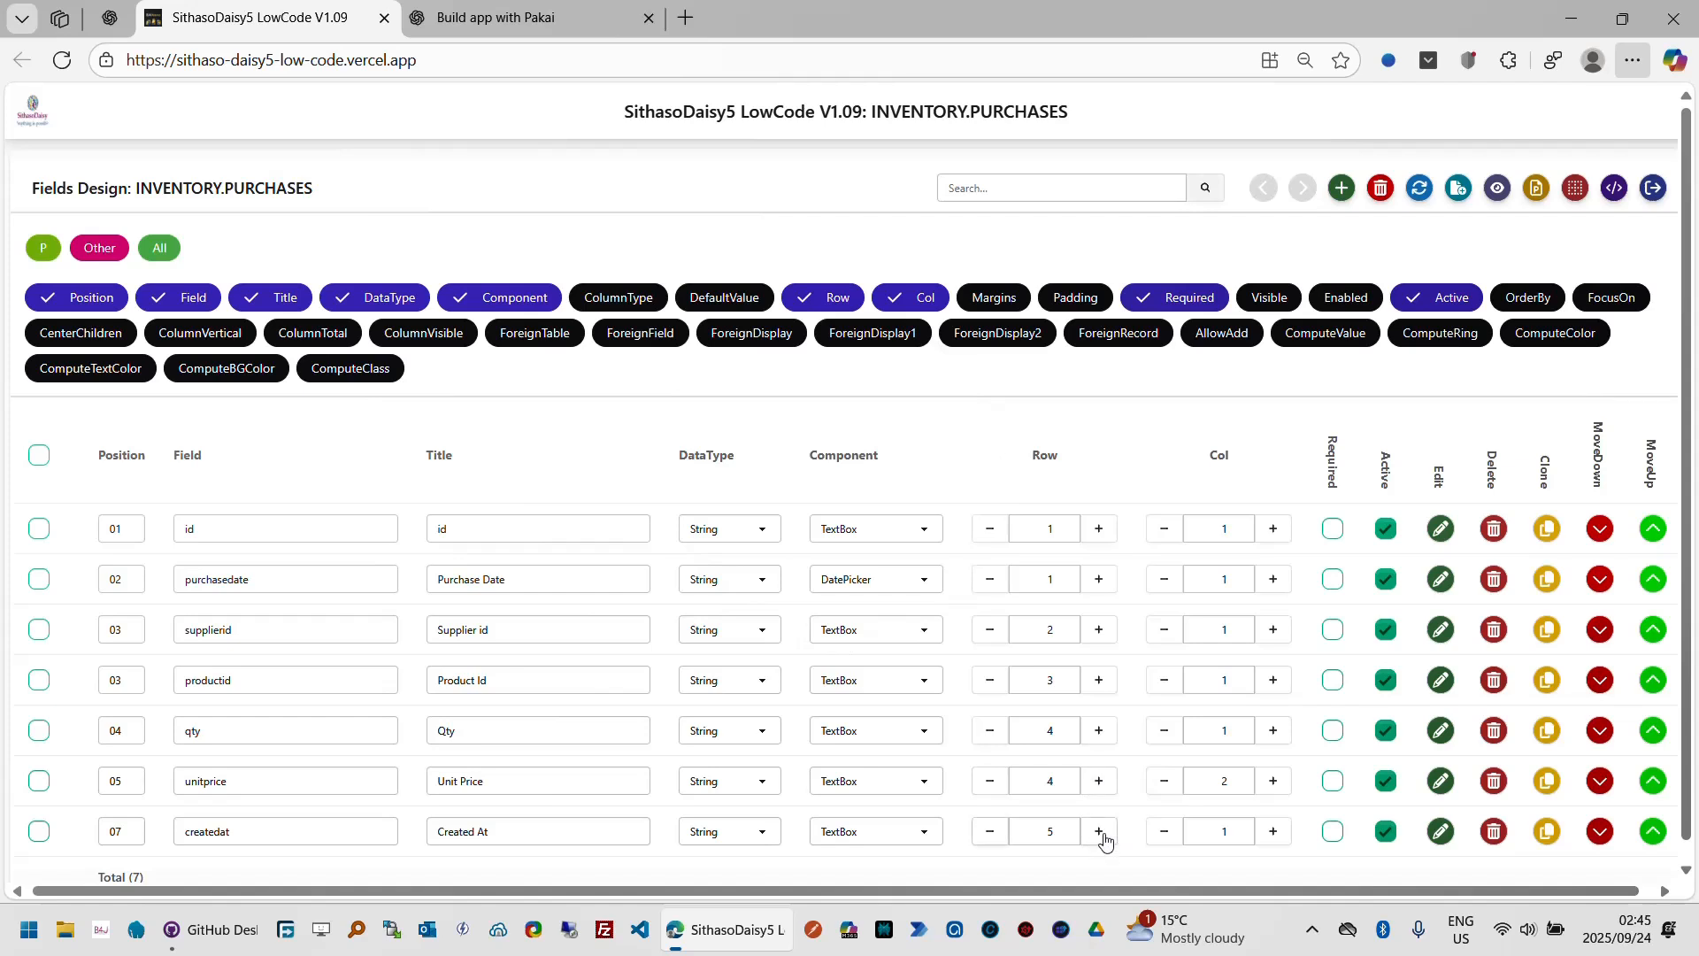
pyautogui.click(1687, 865)
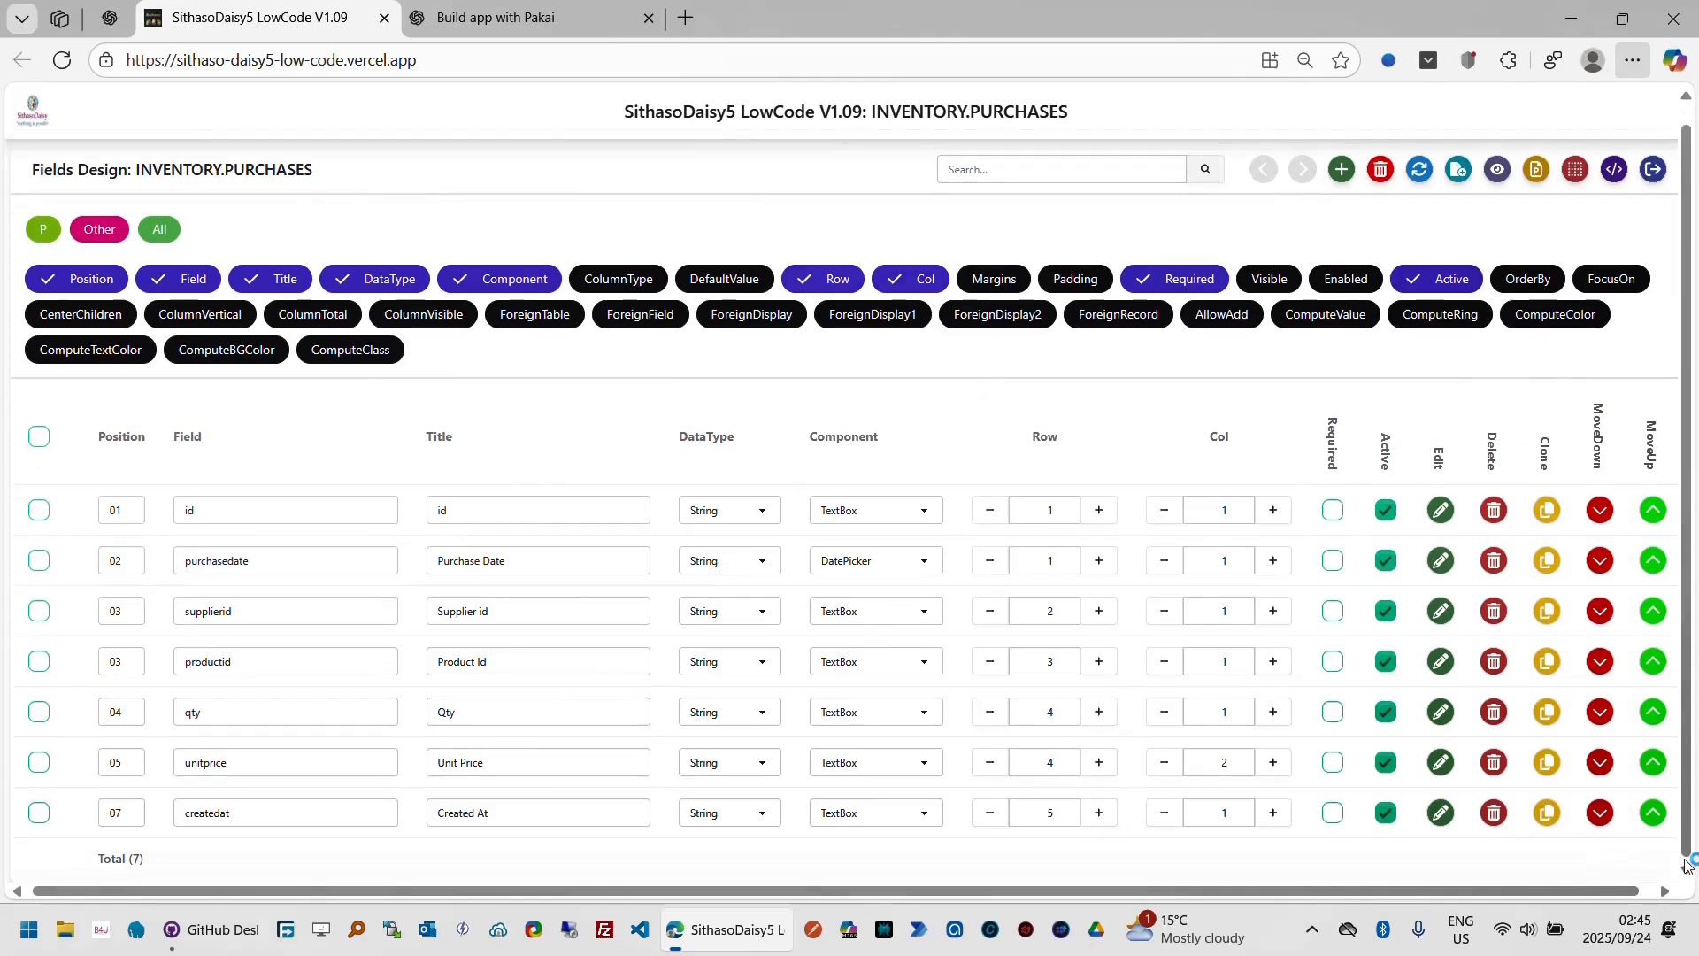
# Step: Clone the createdat field and rename the copy updatedat
pyautogui.click(1551, 822)
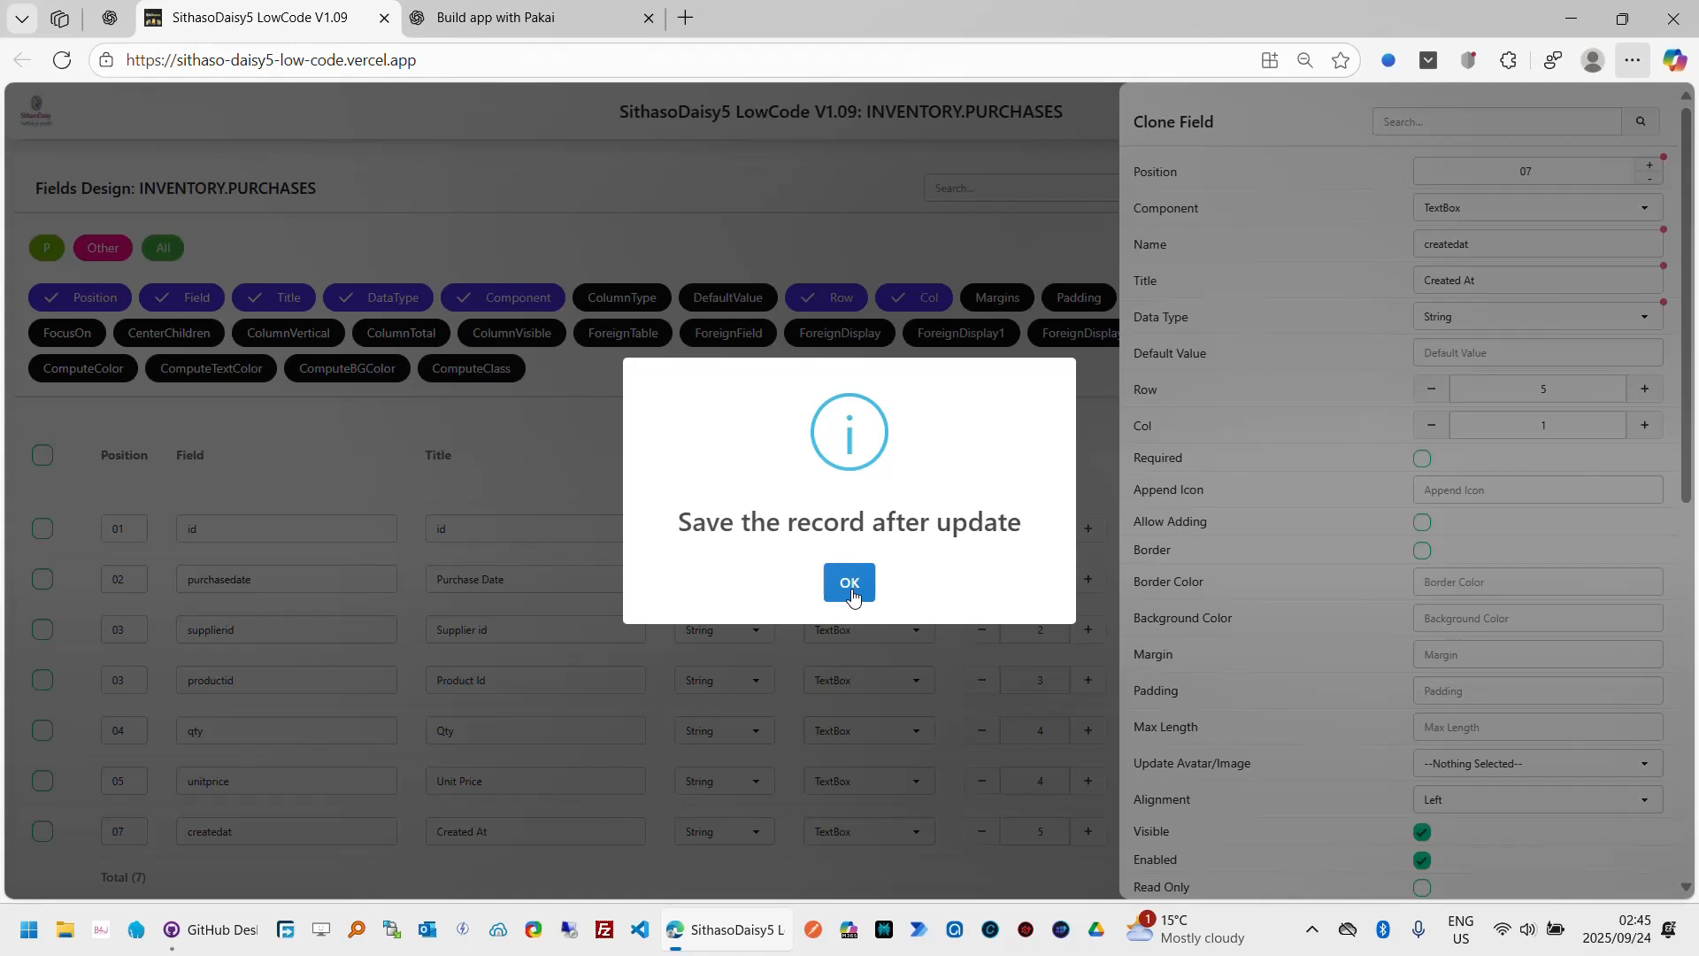
pyautogui.click(850, 596)
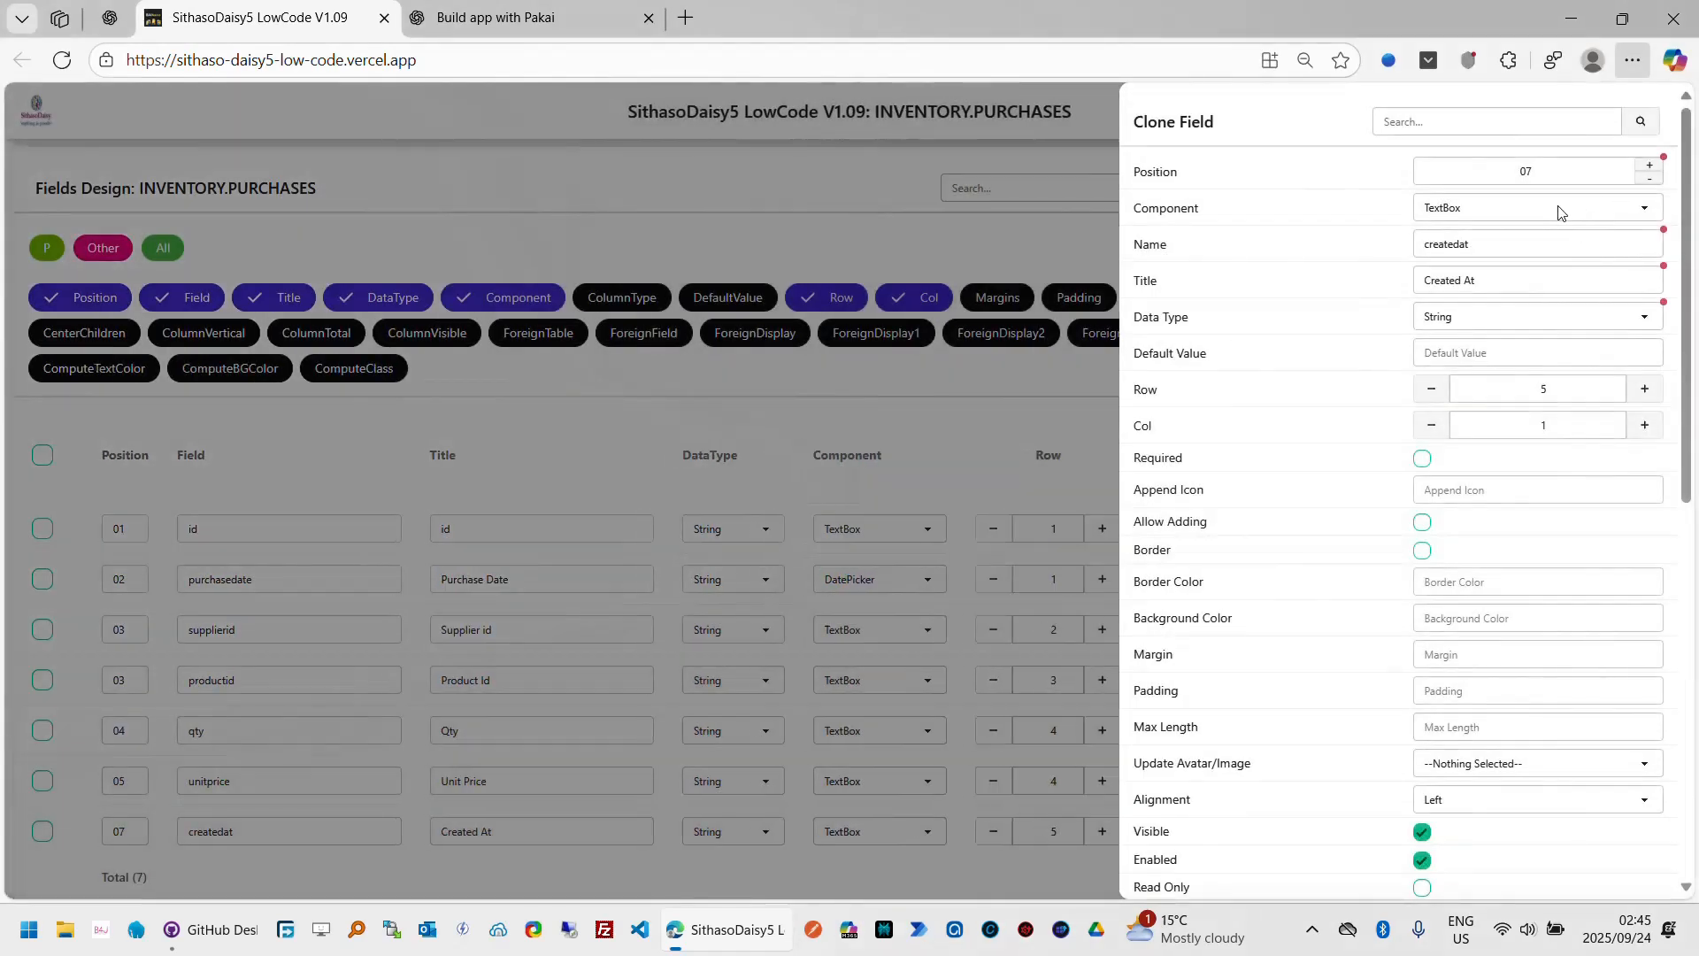
pyautogui.click(1514, 254)
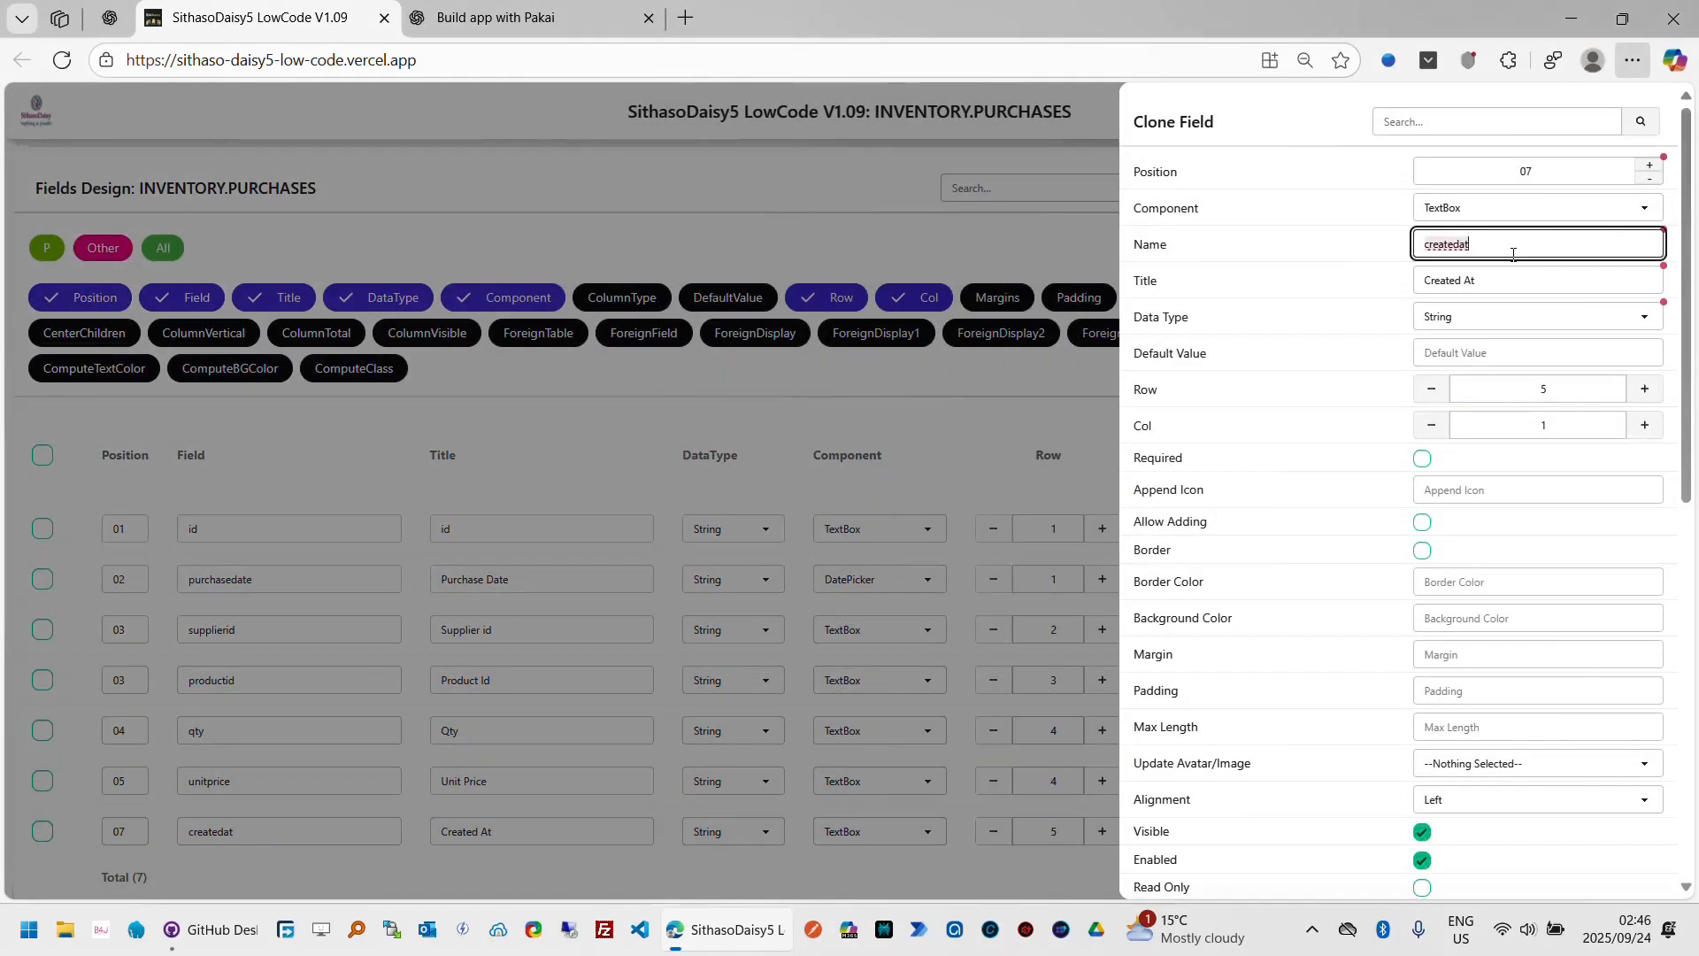
pyautogui.hotkey('ctrl', 'a')
pyautogui.press('BackSpace')
pyautogui.write('u')
pyautogui.press('Tab')
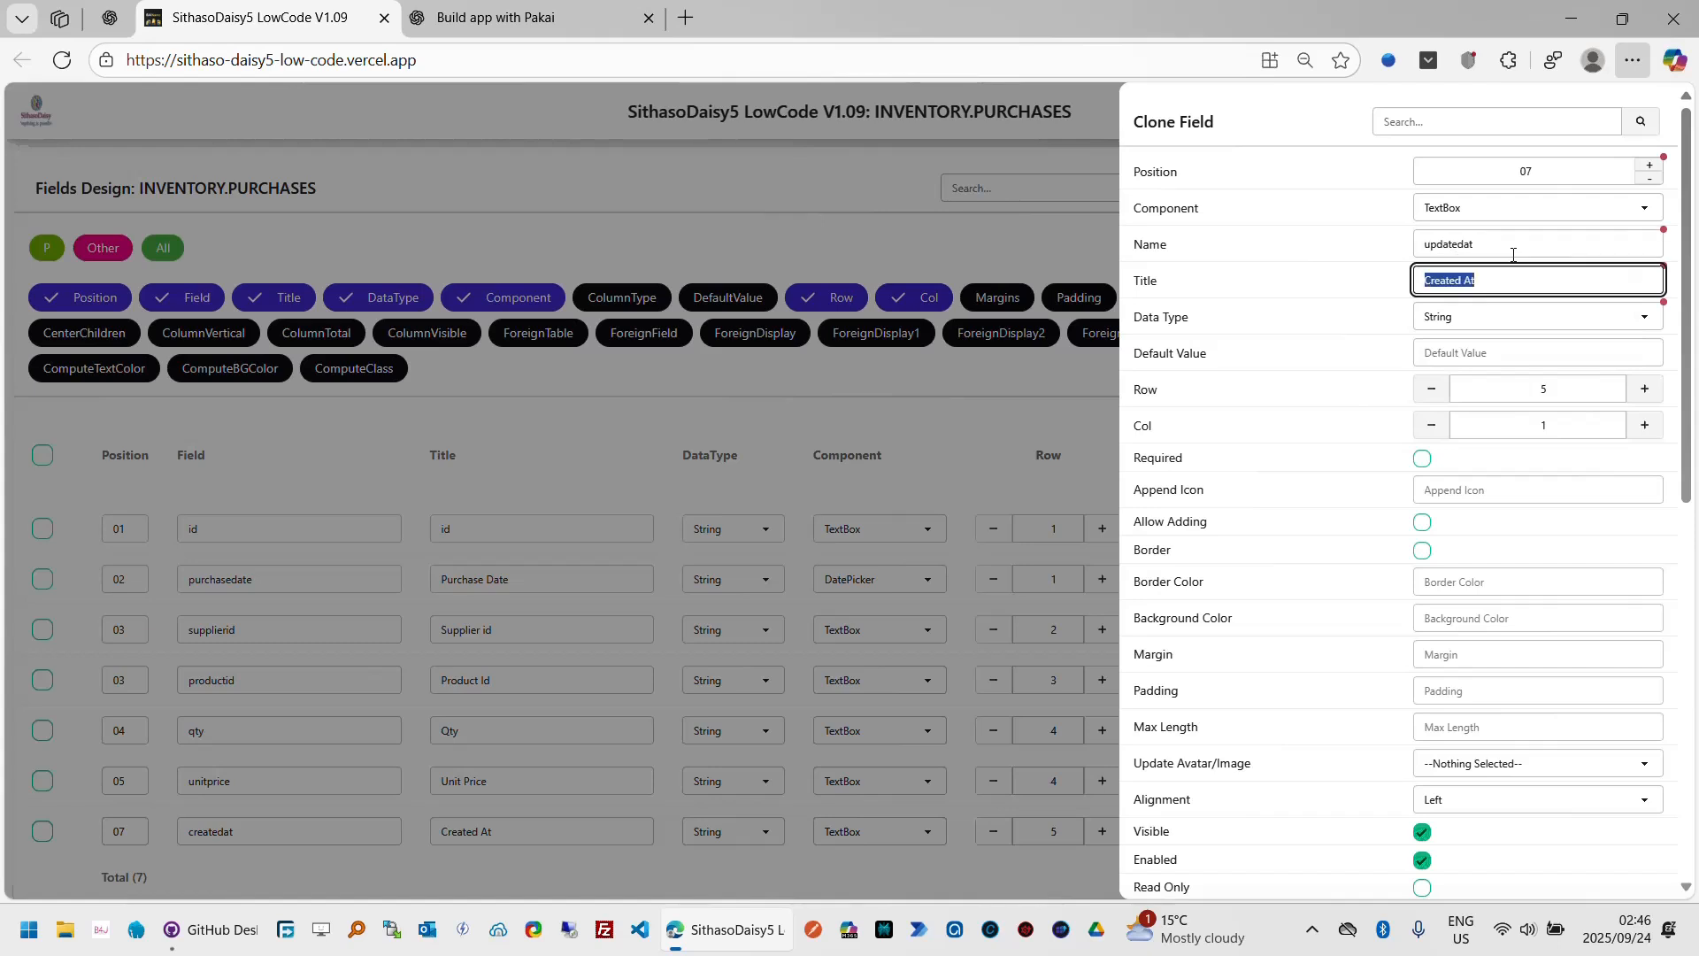
# Step: Give the cloned field the title Updated At, set its column to 2, and apply it
pyautogui.write('Updated At')
pyautogui.press('Tab')
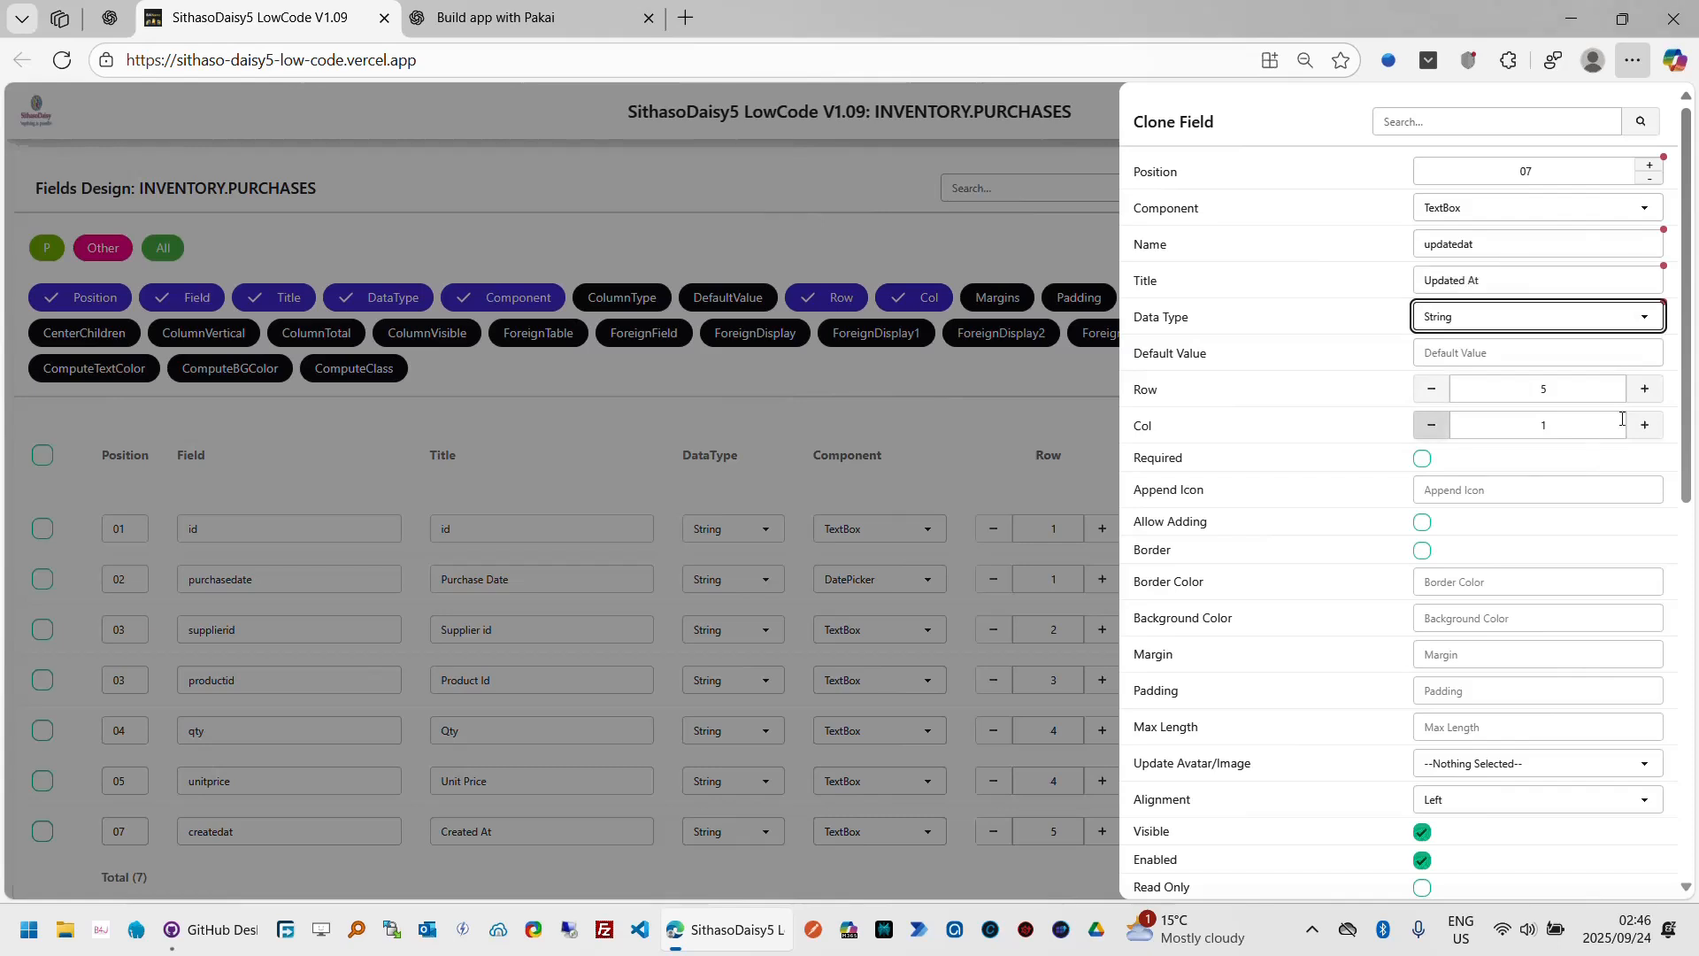
pyautogui.click(1648, 398)
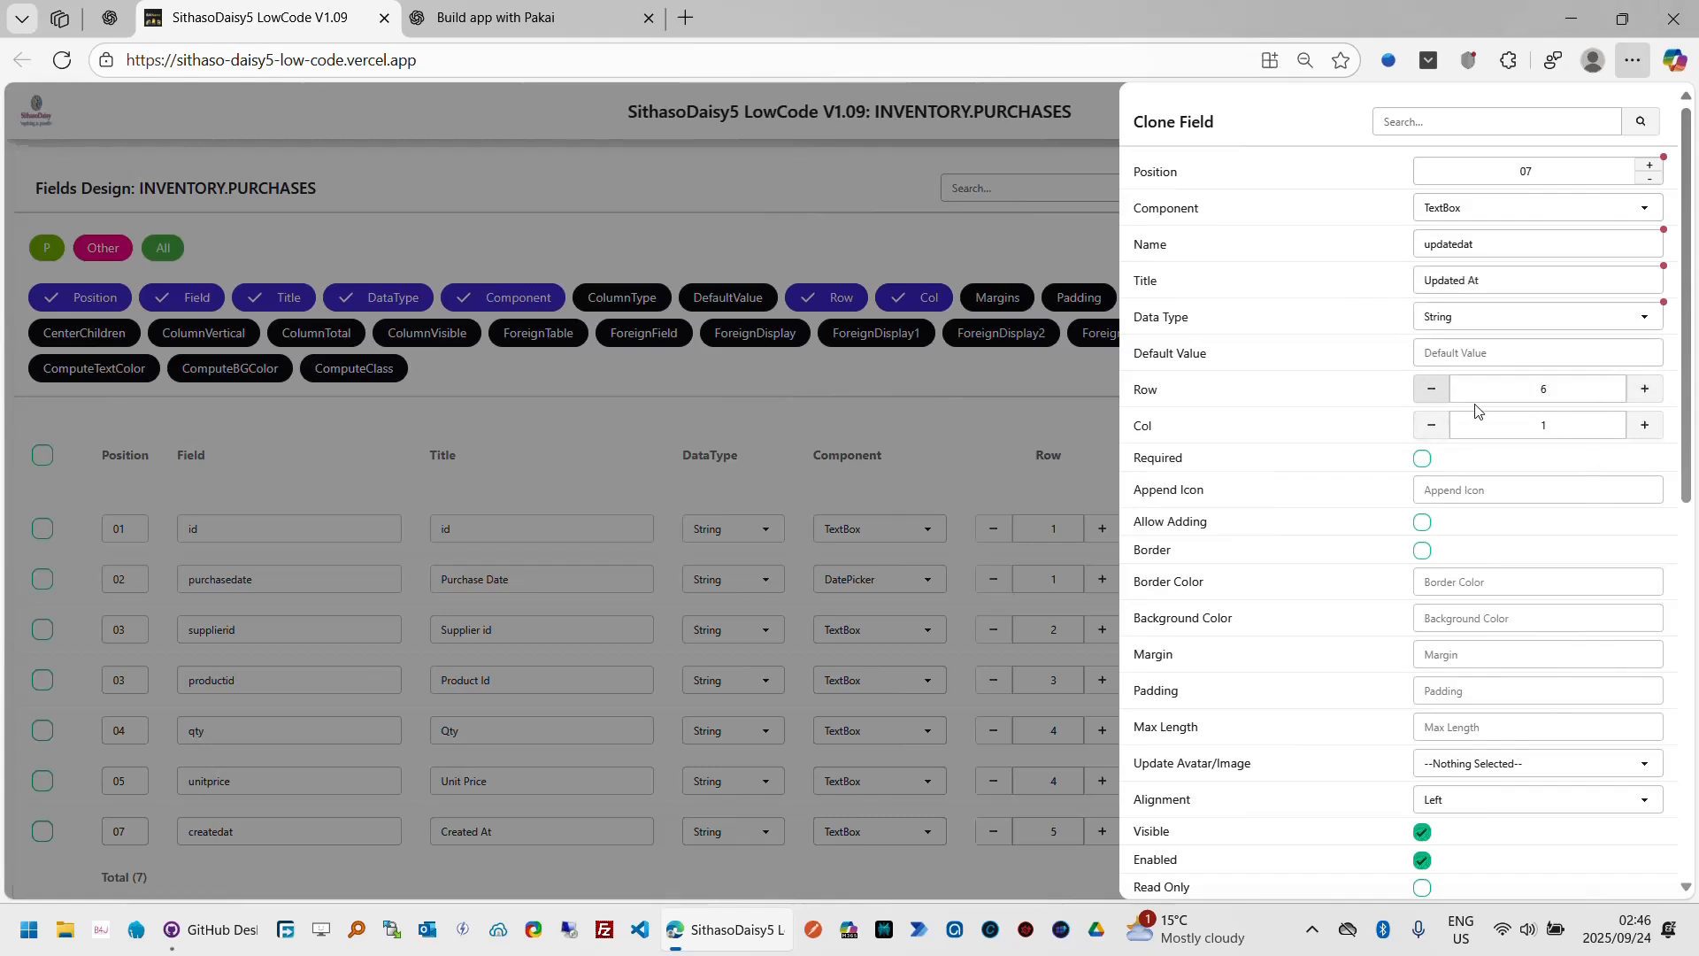
pyautogui.click(1440, 396)
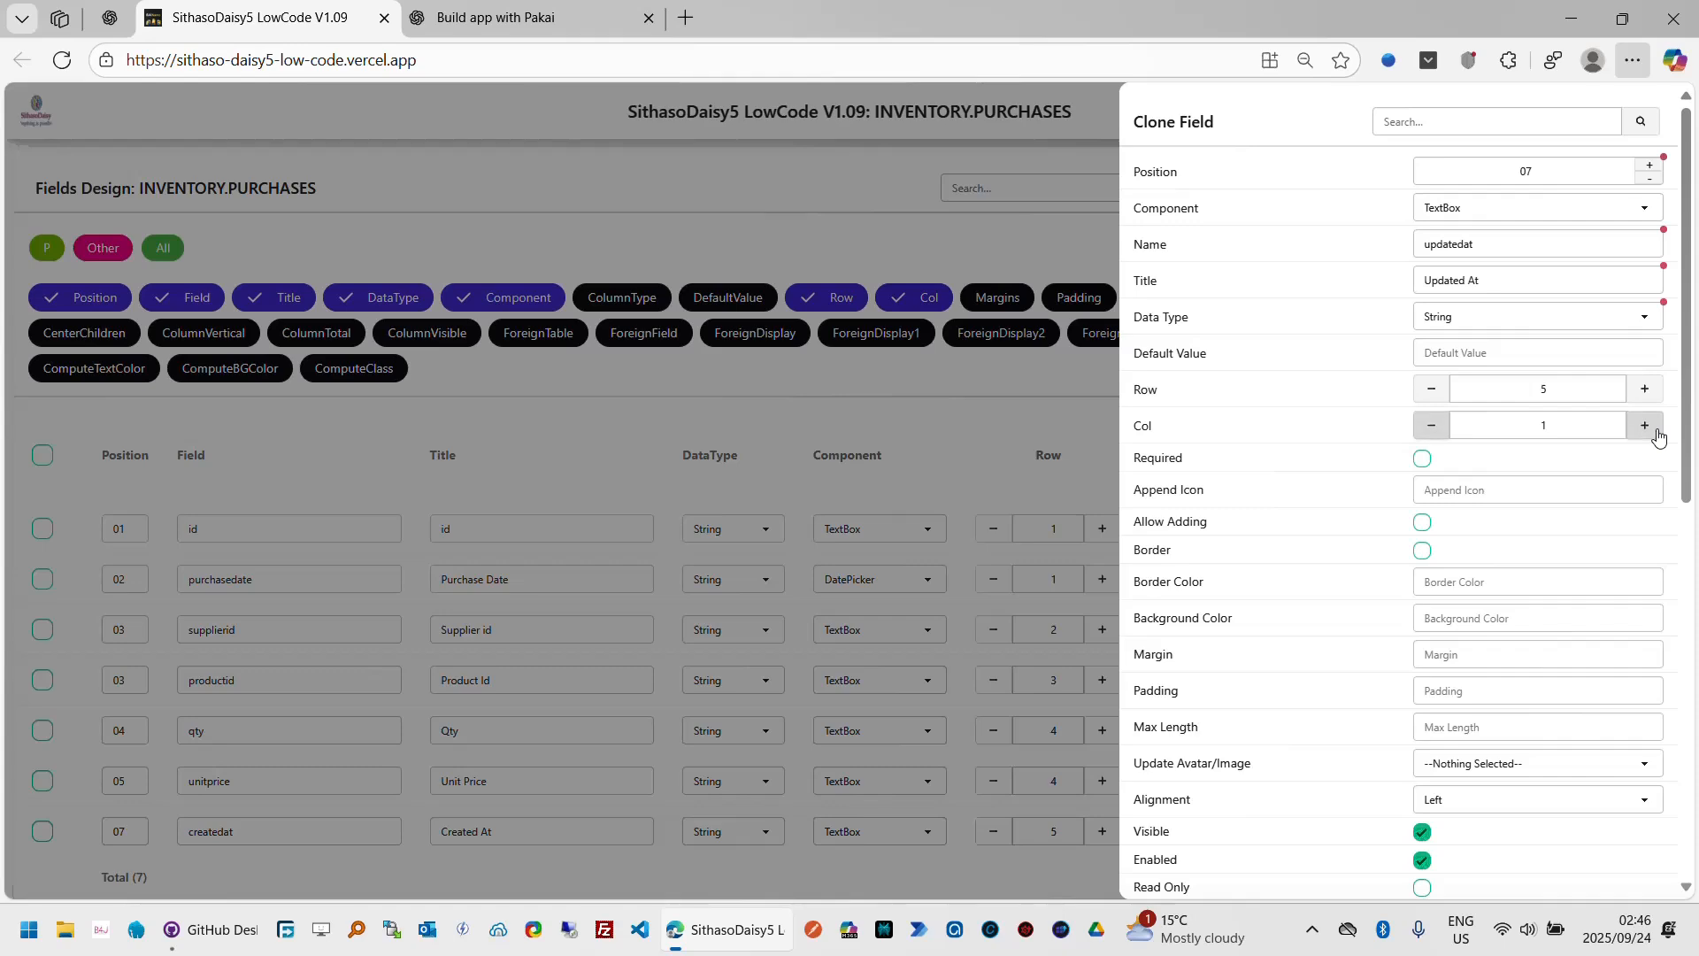
pyautogui.click(1648, 427)
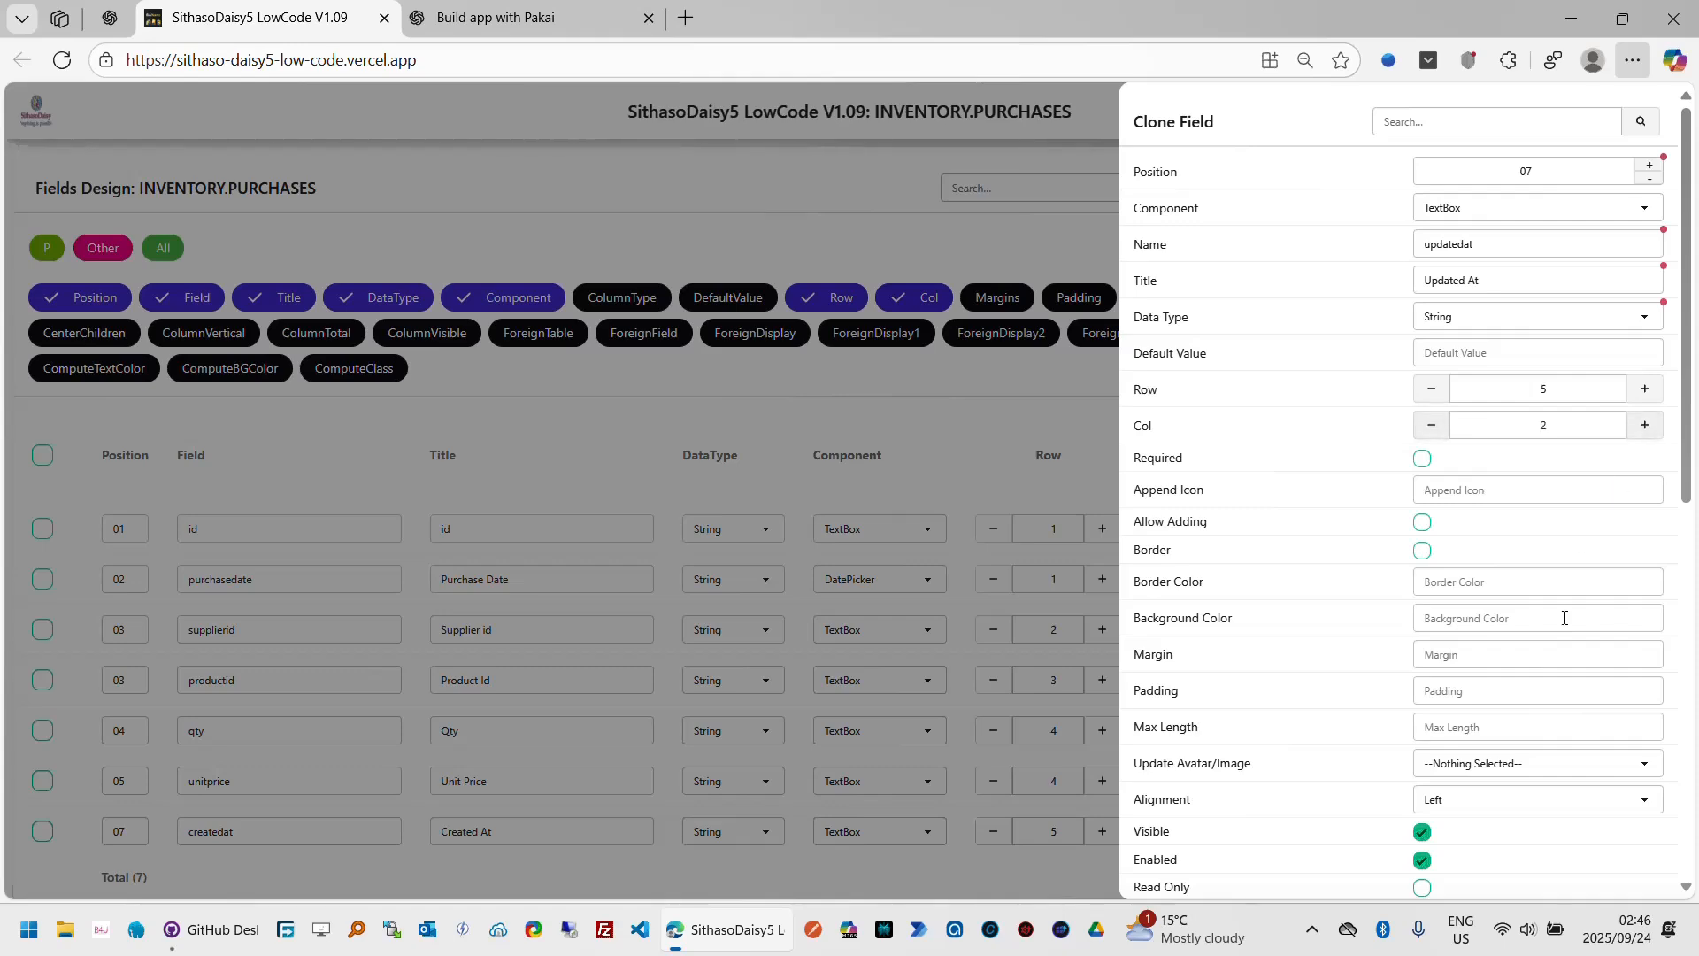
pyautogui.click(1687, 874)
pyautogui.scroll(-1, 1687, 875)
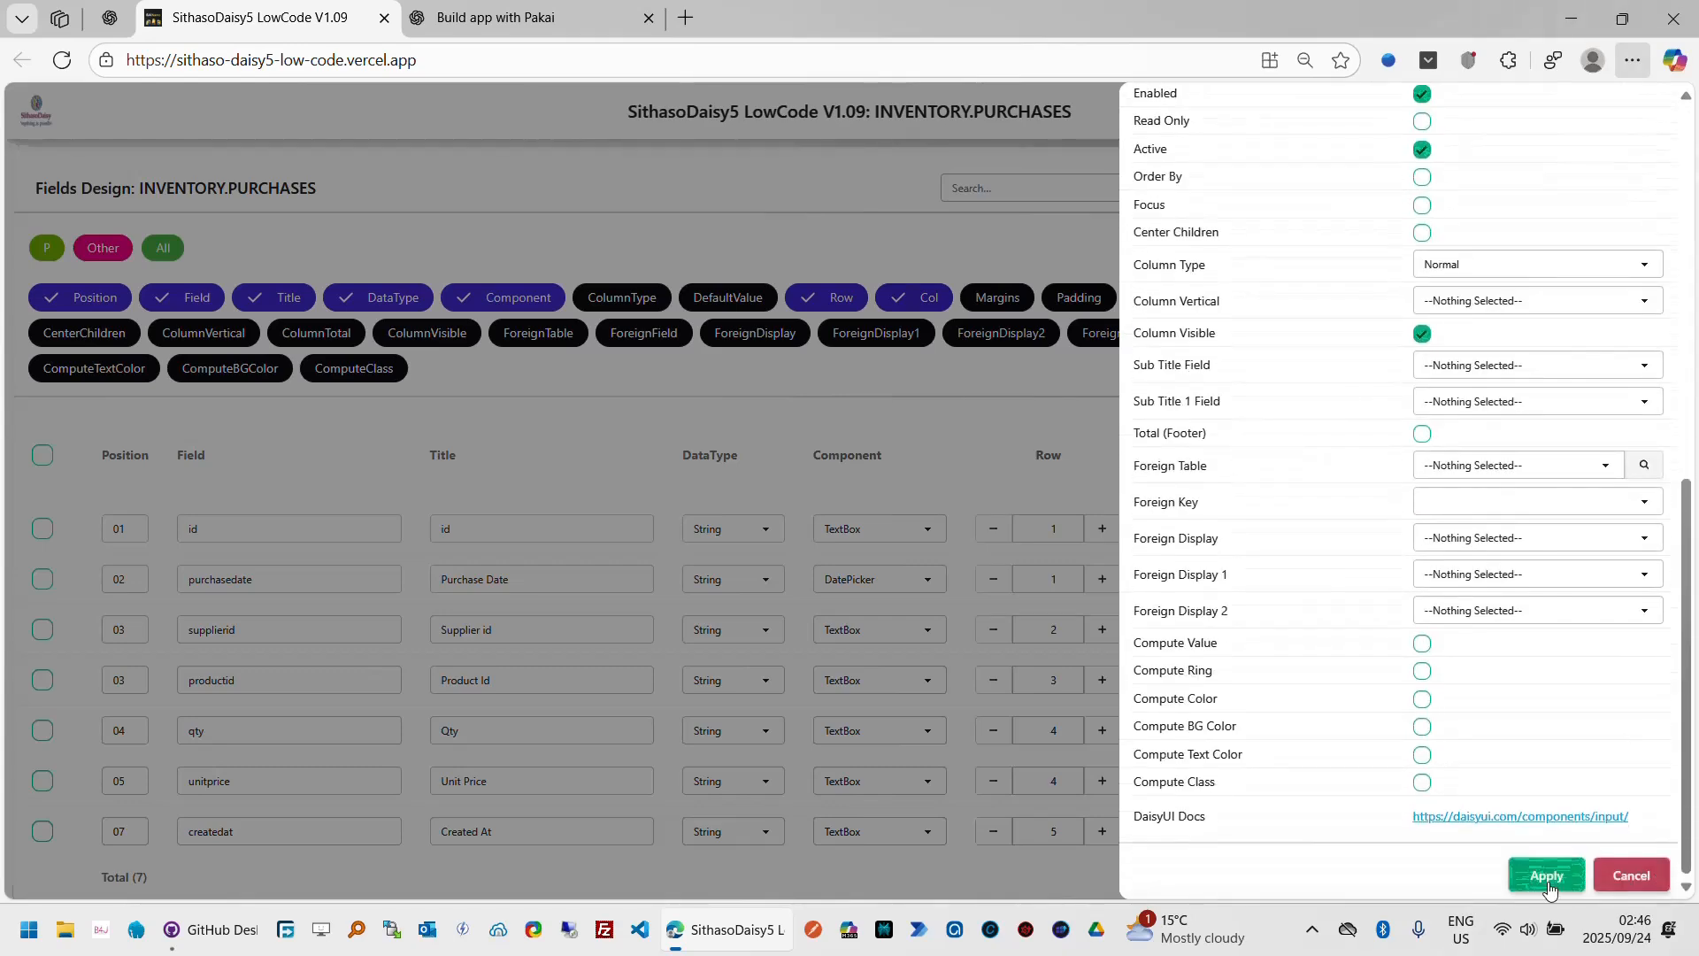
pyautogui.click(1544, 874)
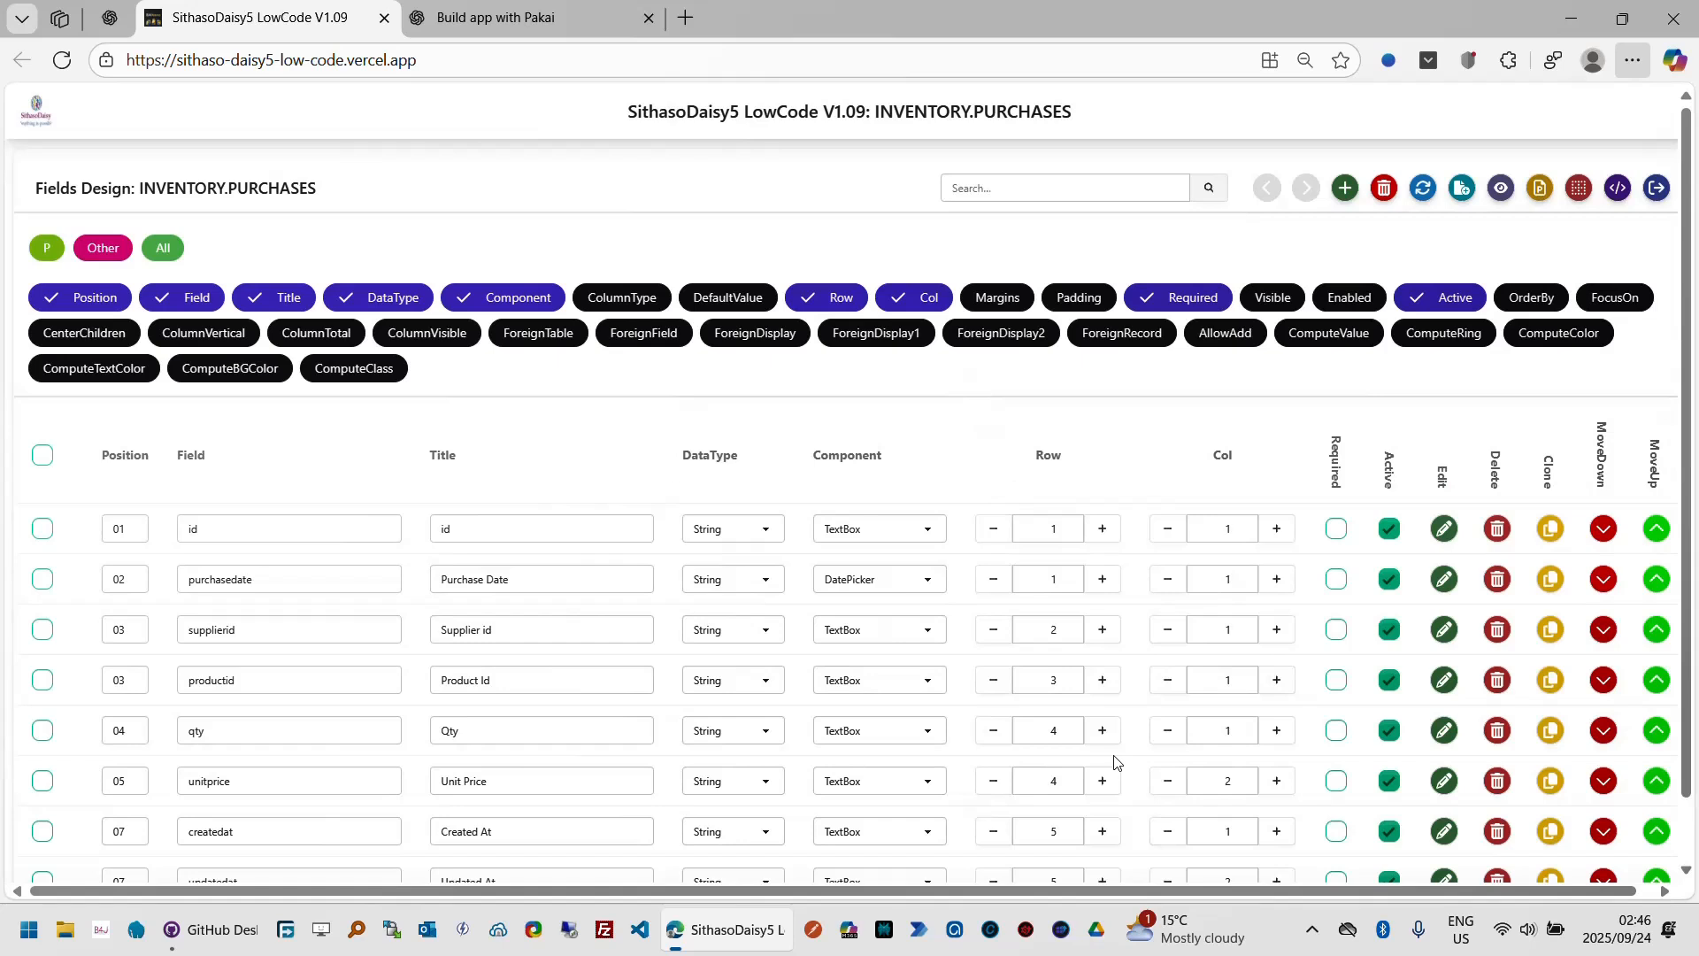
# Step: Open the app preview of the Purchases page
pyautogui.click(1687, 851)
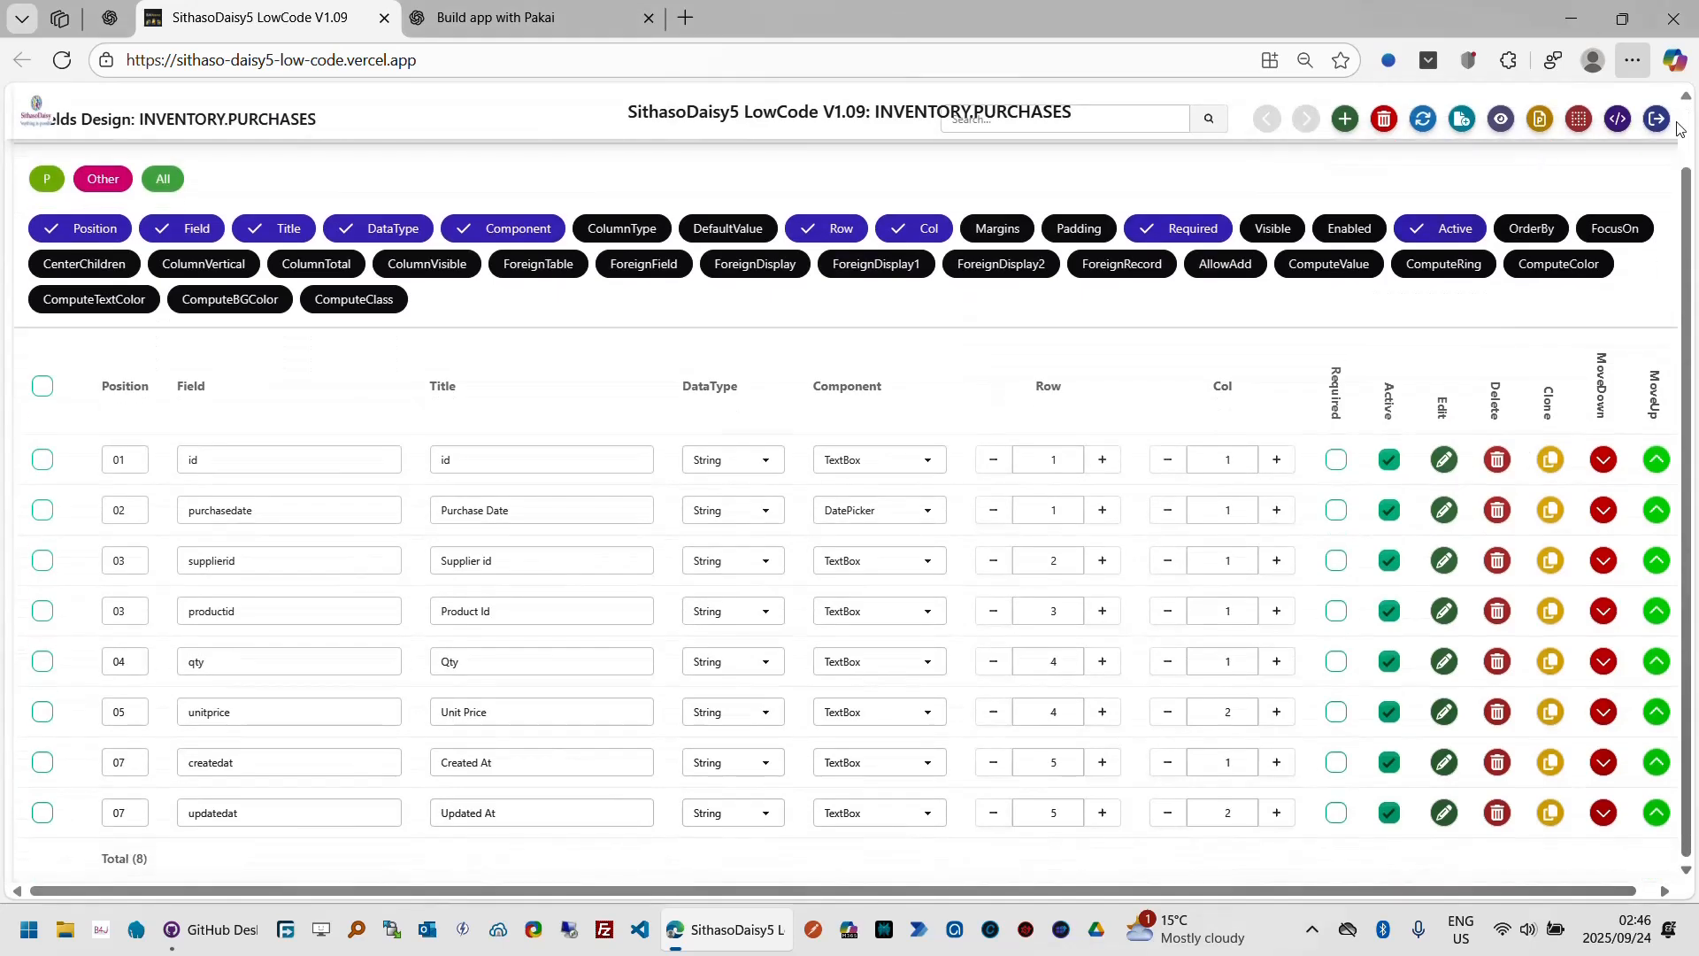
pyautogui.click(1688, 156)
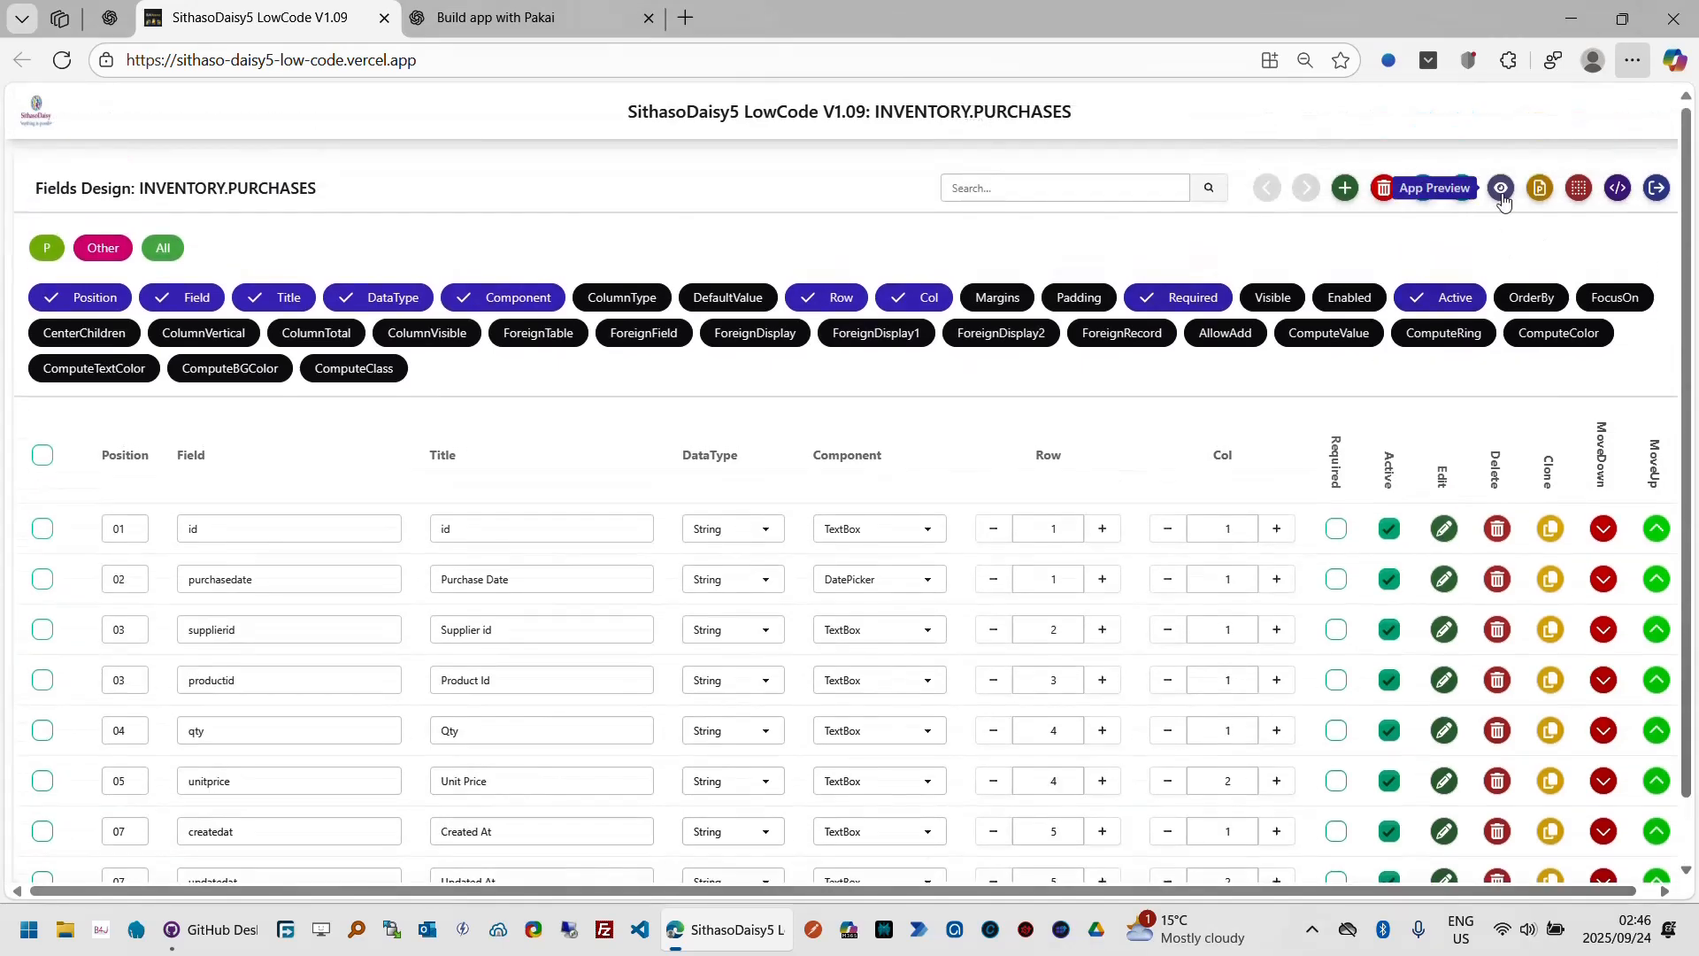
pyautogui.click(1502, 196)
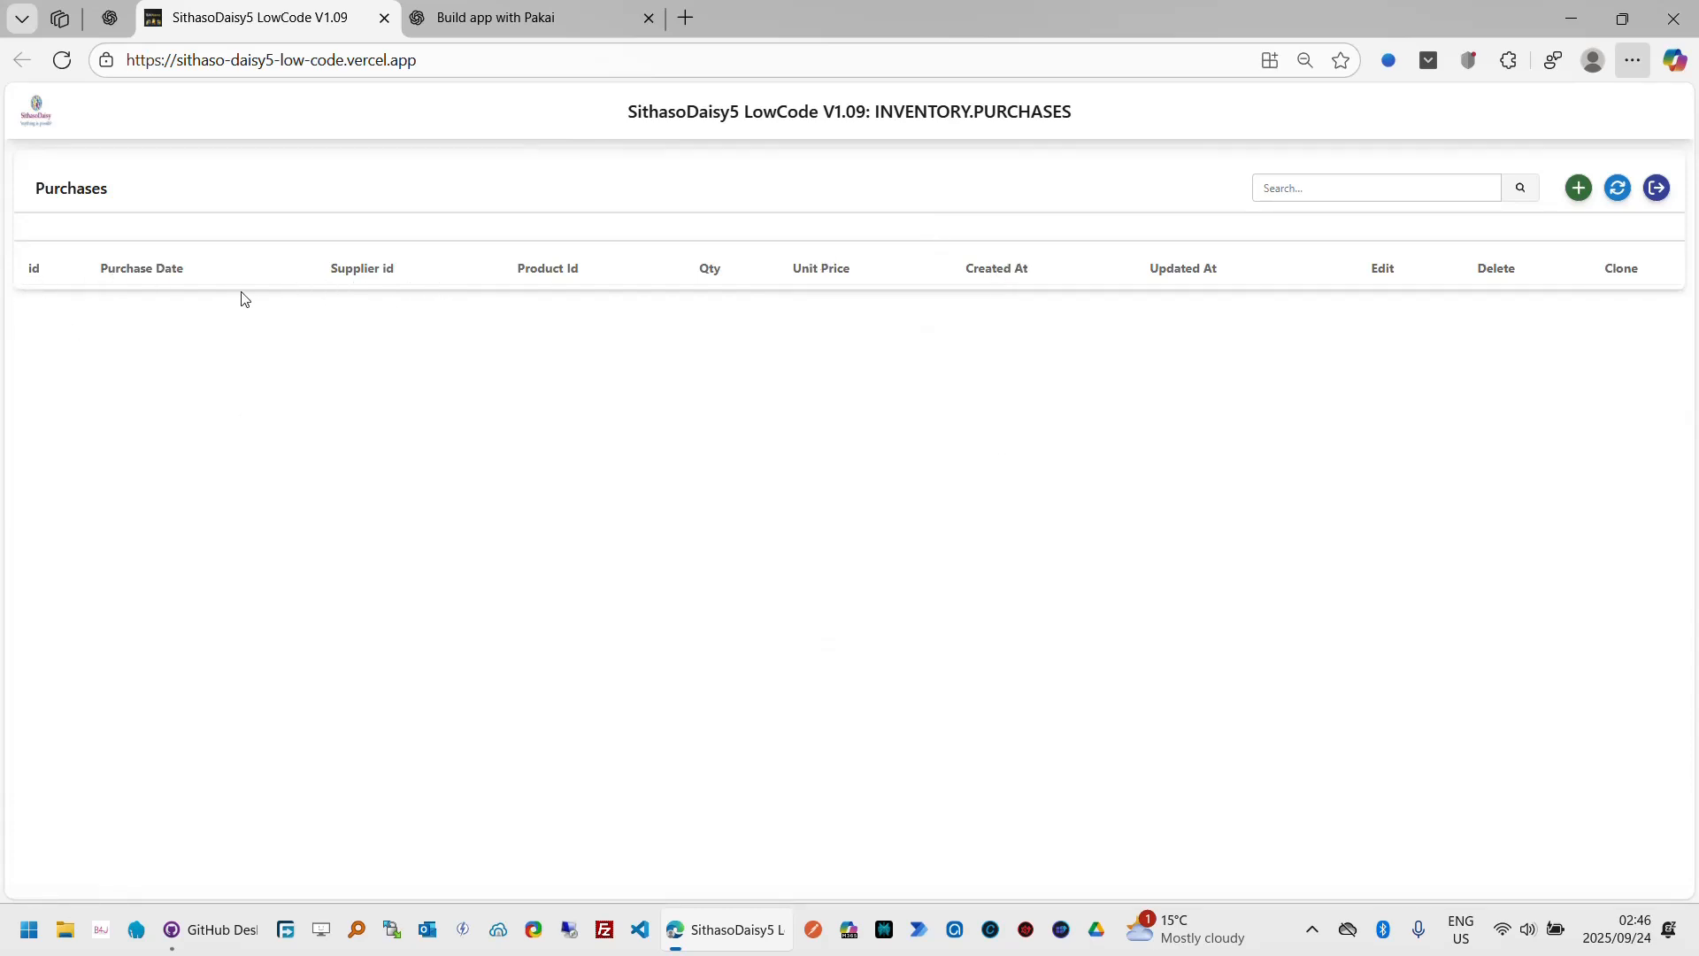
# Step: Test the Add Purchase form by picking 24 September 2025 as the purchase date and stepping through the fields, then cancel
pyautogui.click(1590, 199)
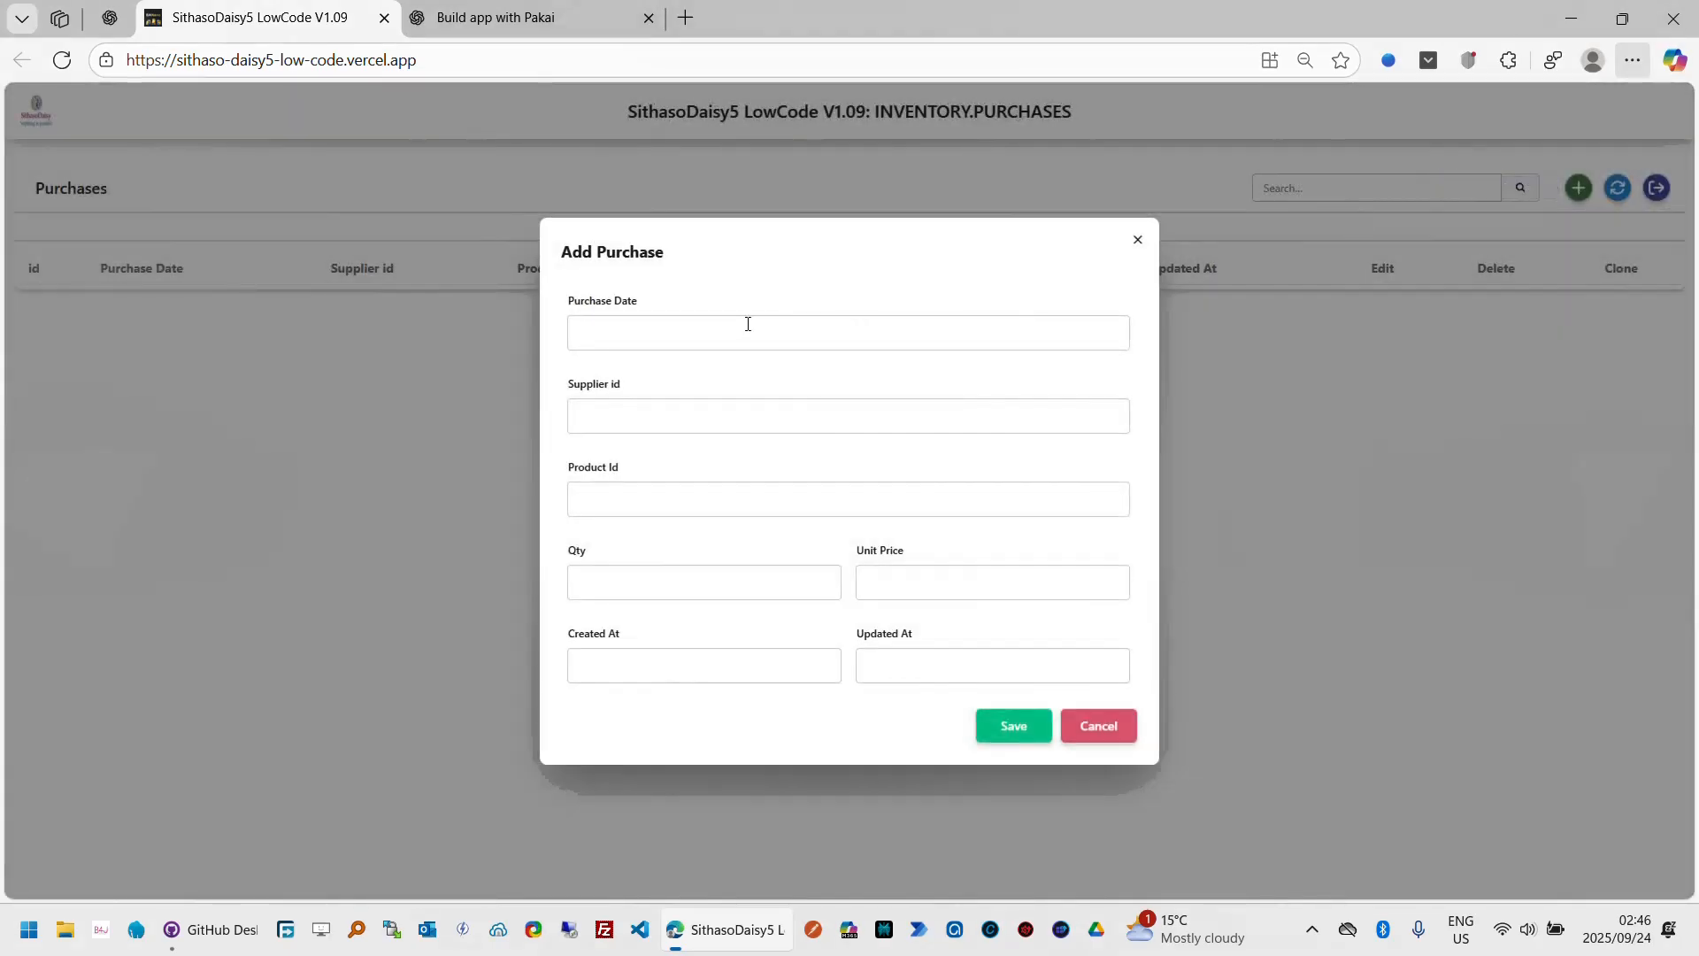
pyautogui.click(748, 324)
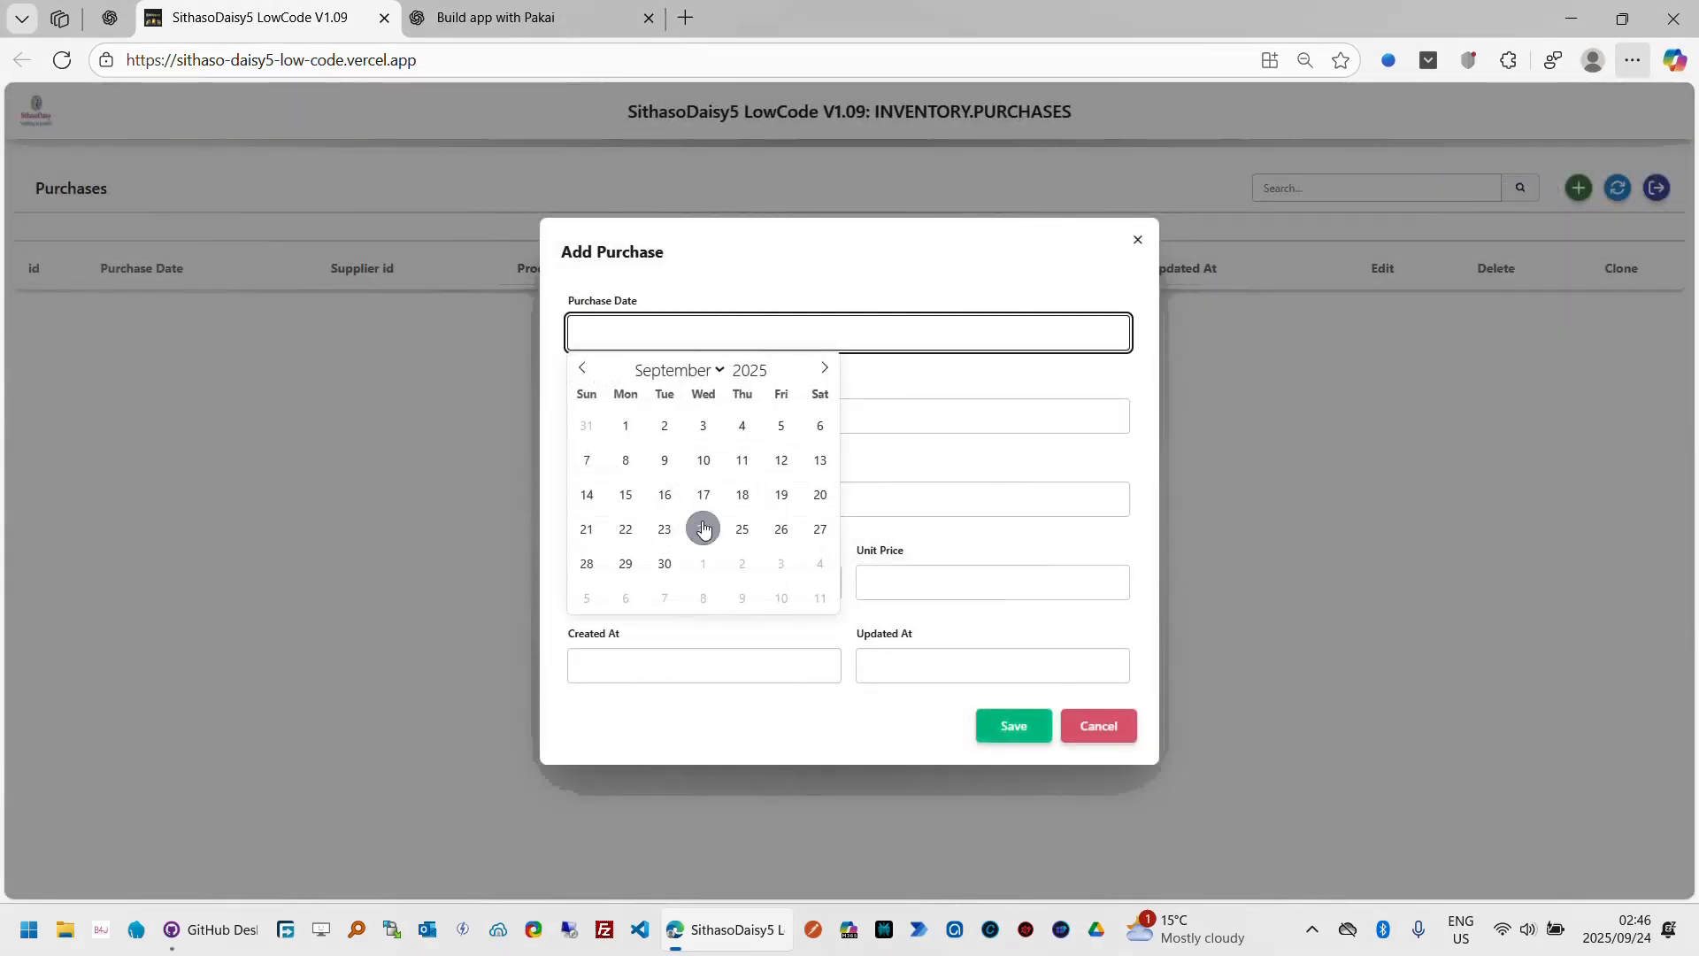
pyautogui.click(704, 528)
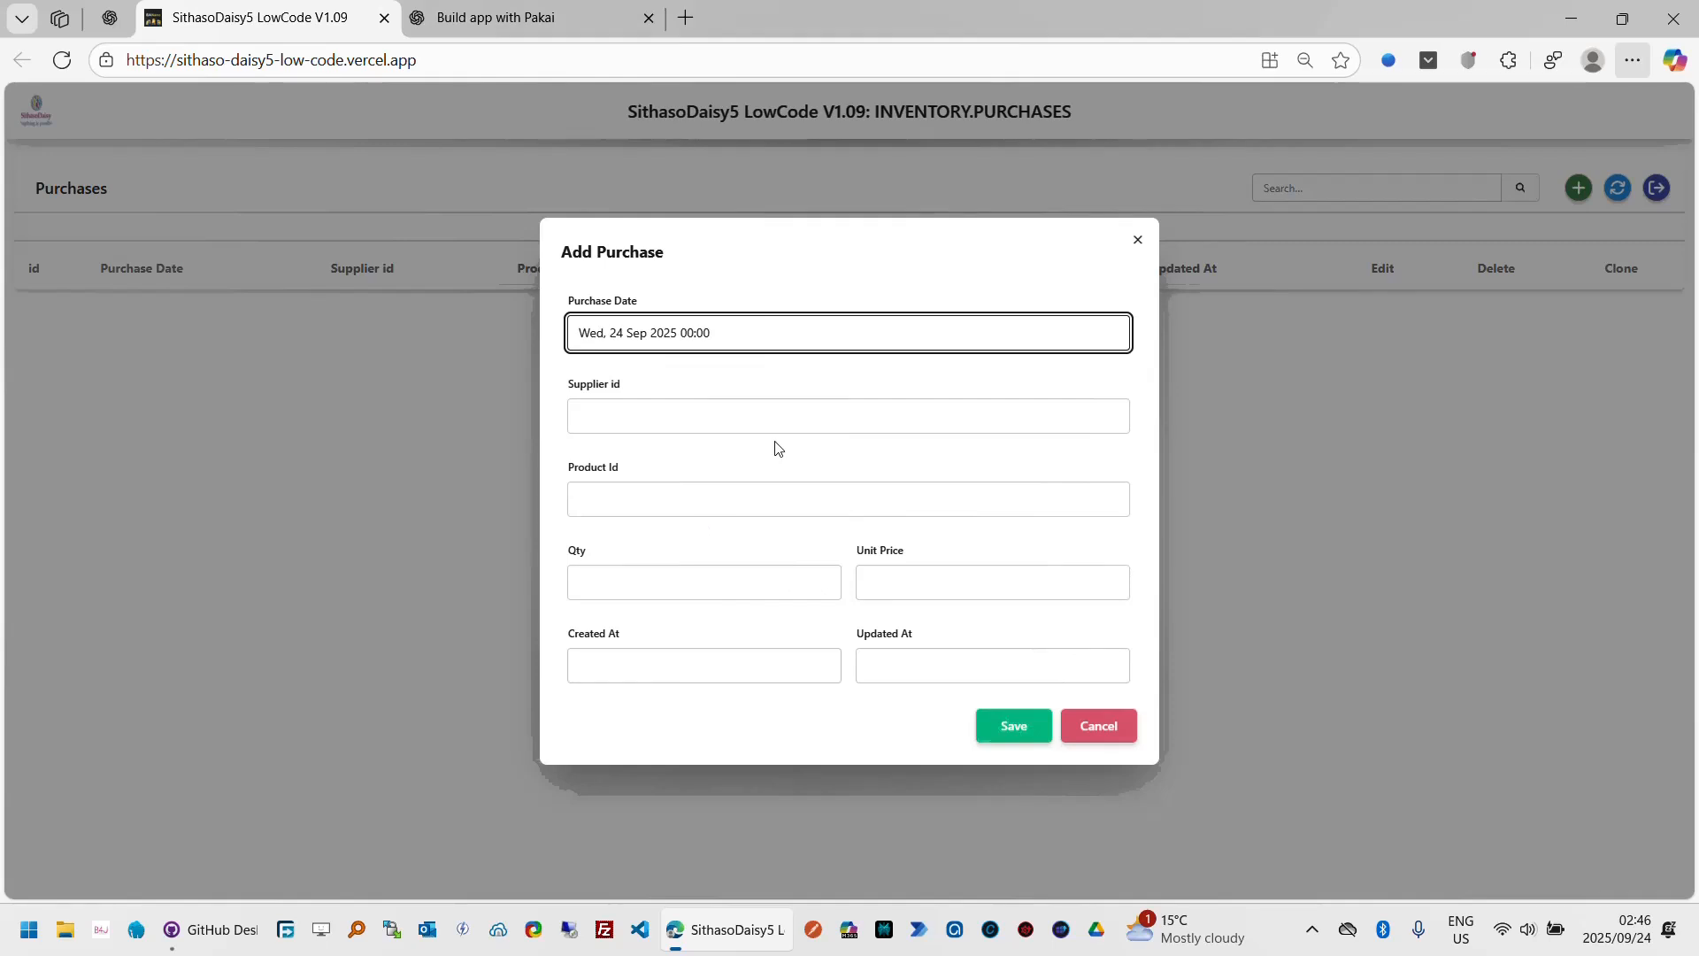
pyautogui.click(736, 420)
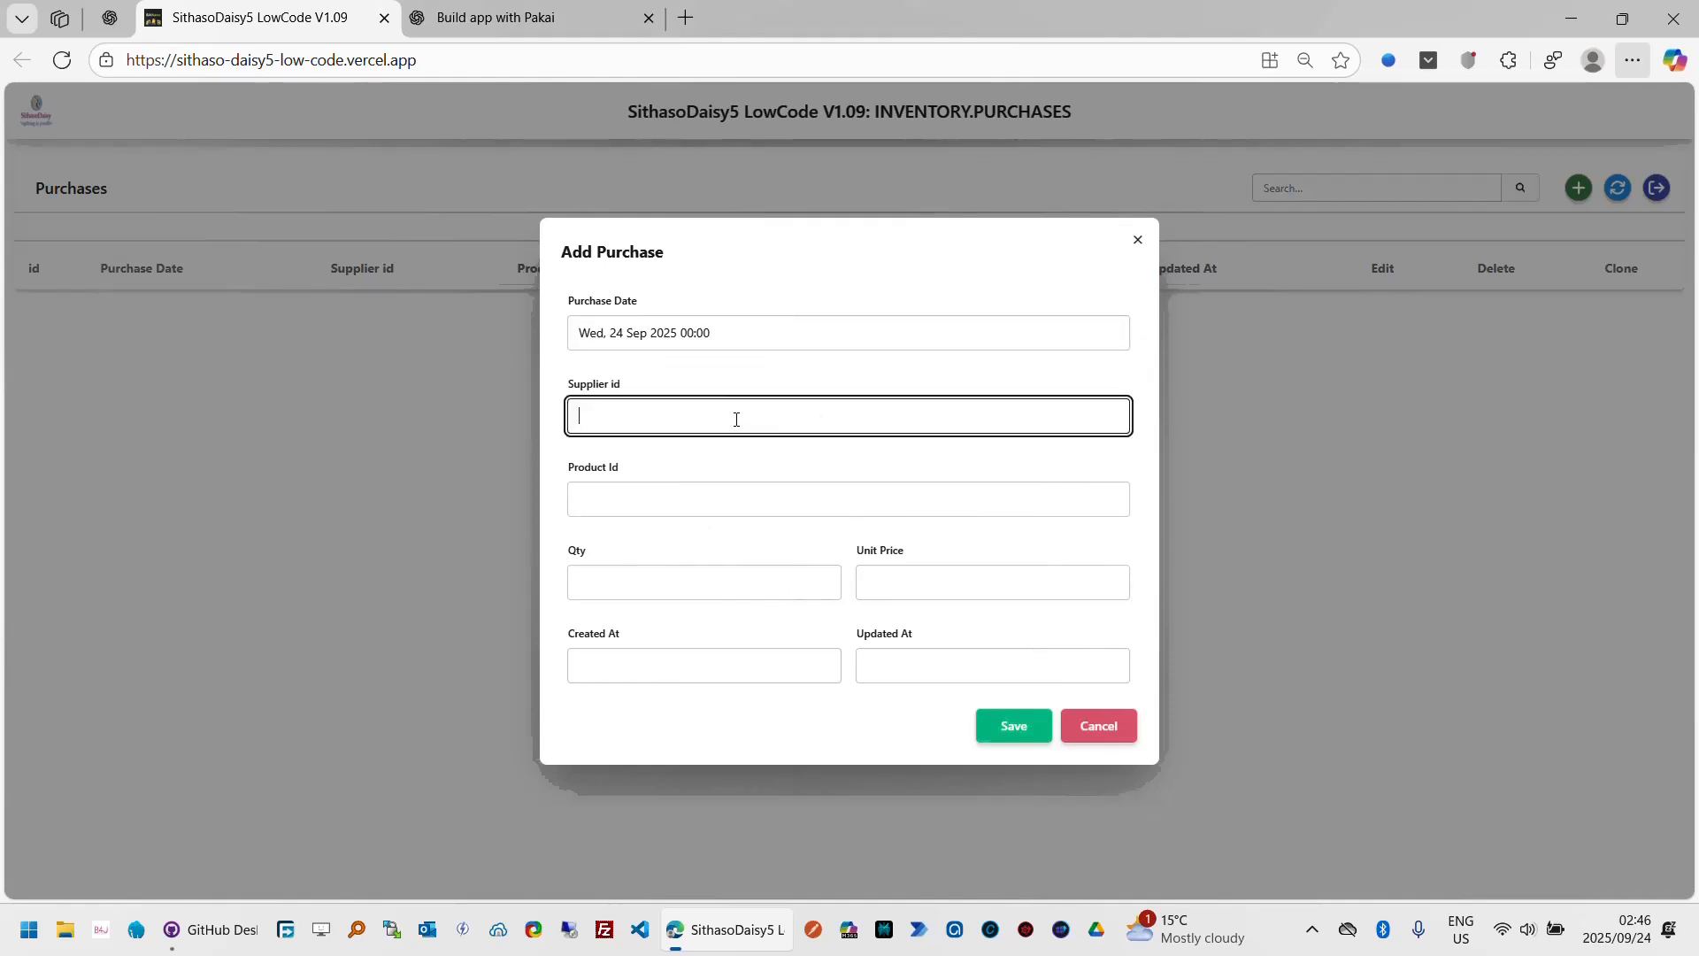
pyautogui.click(711, 496)
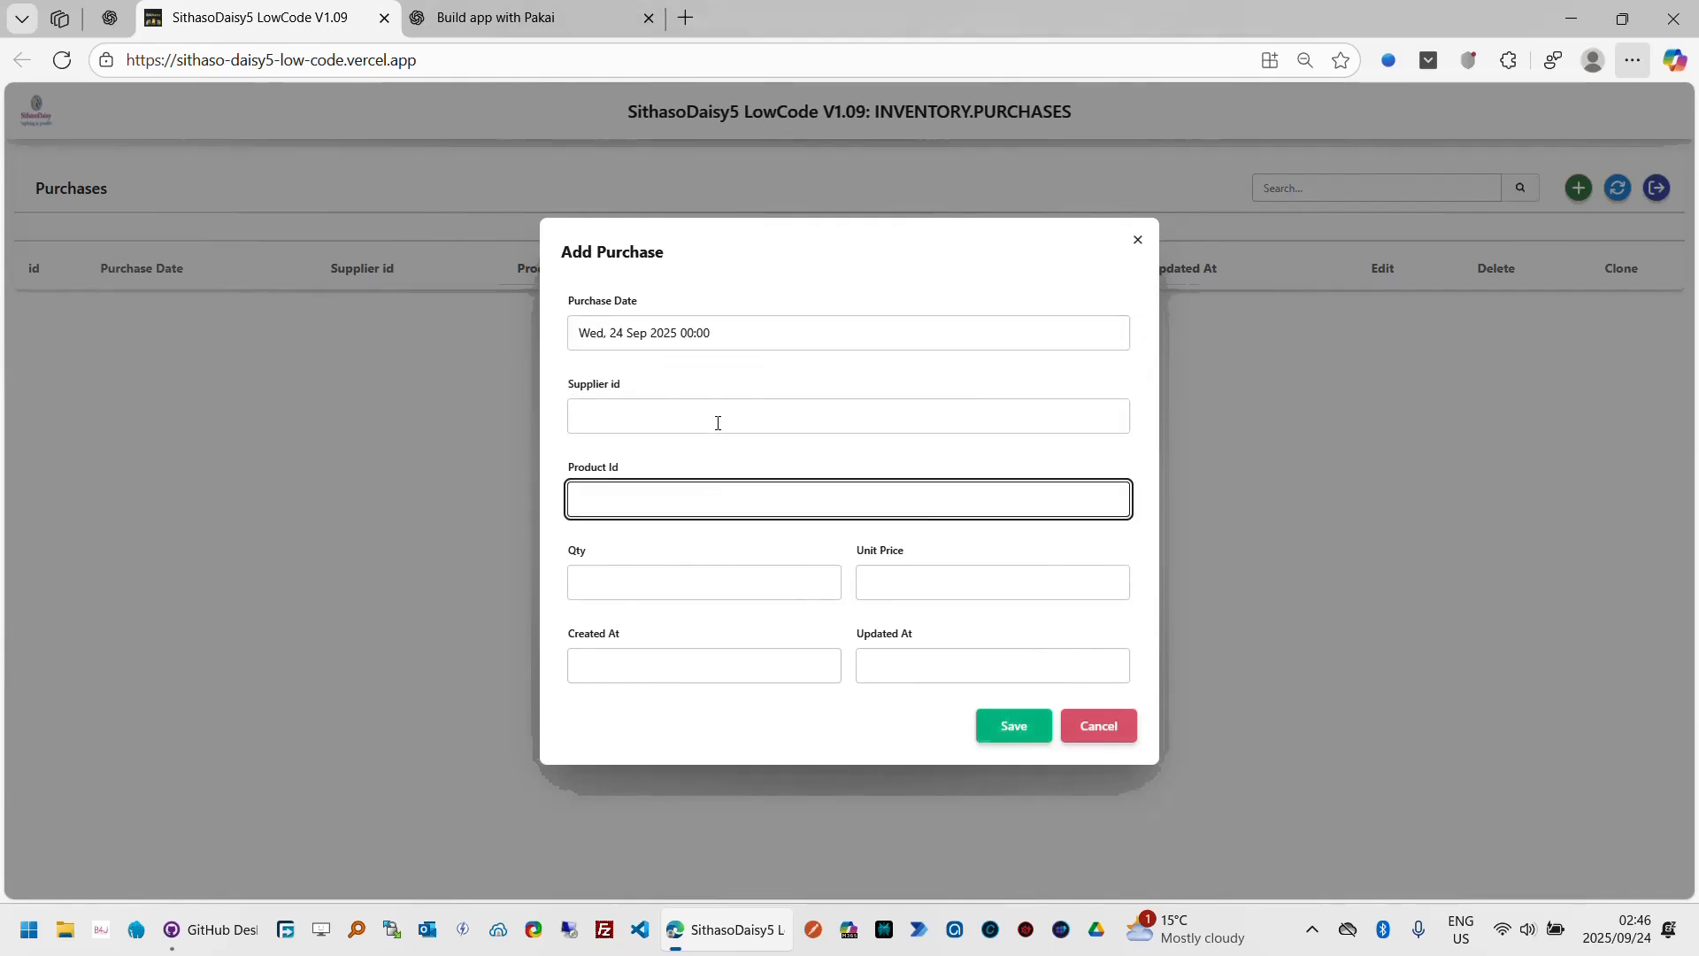
pyautogui.click(723, 406)
pyautogui.click(719, 501)
pyautogui.click(720, 600)
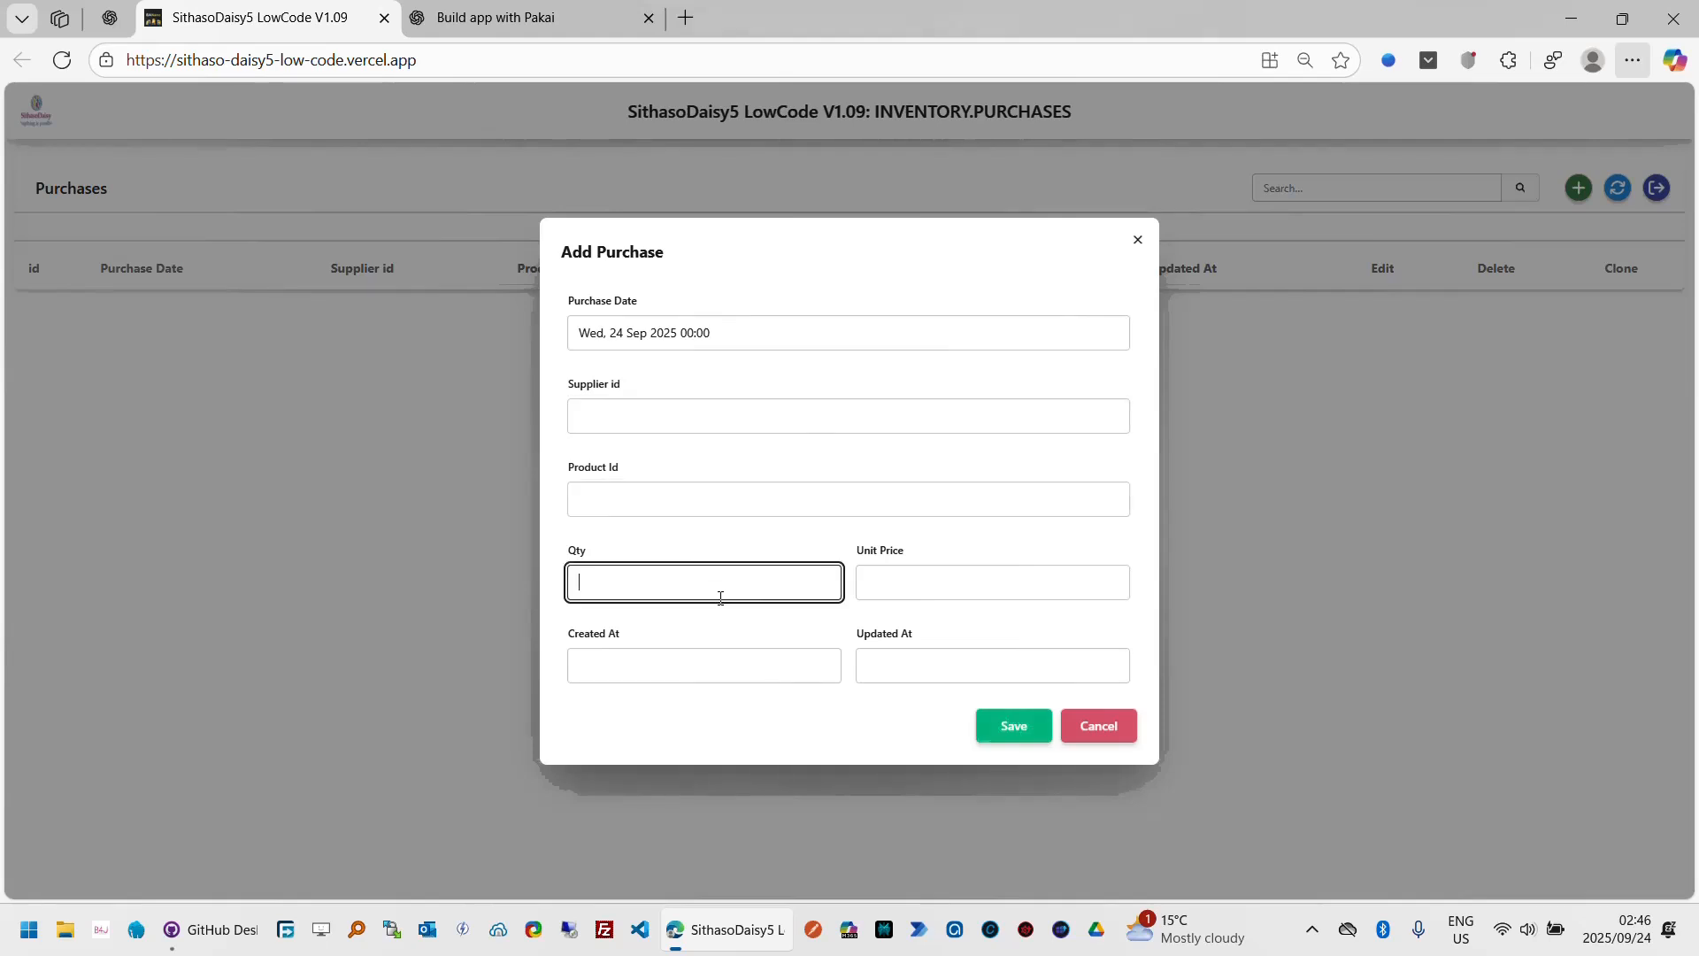
pyautogui.click(954, 570)
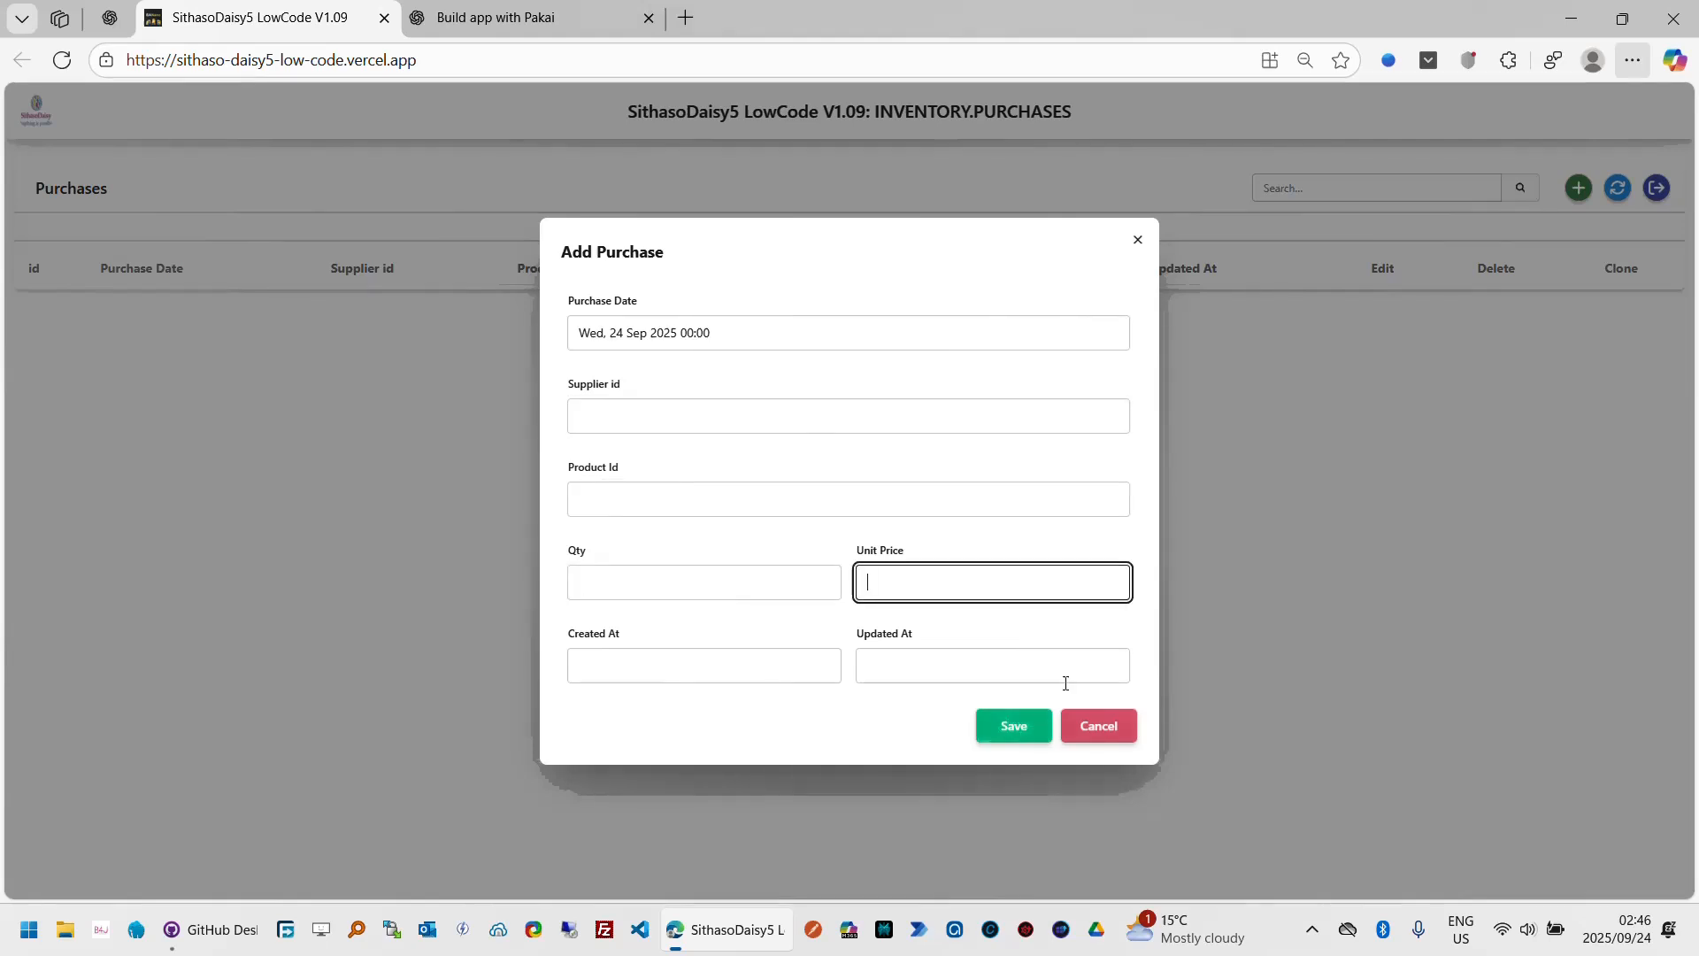
pyautogui.click(1096, 731)
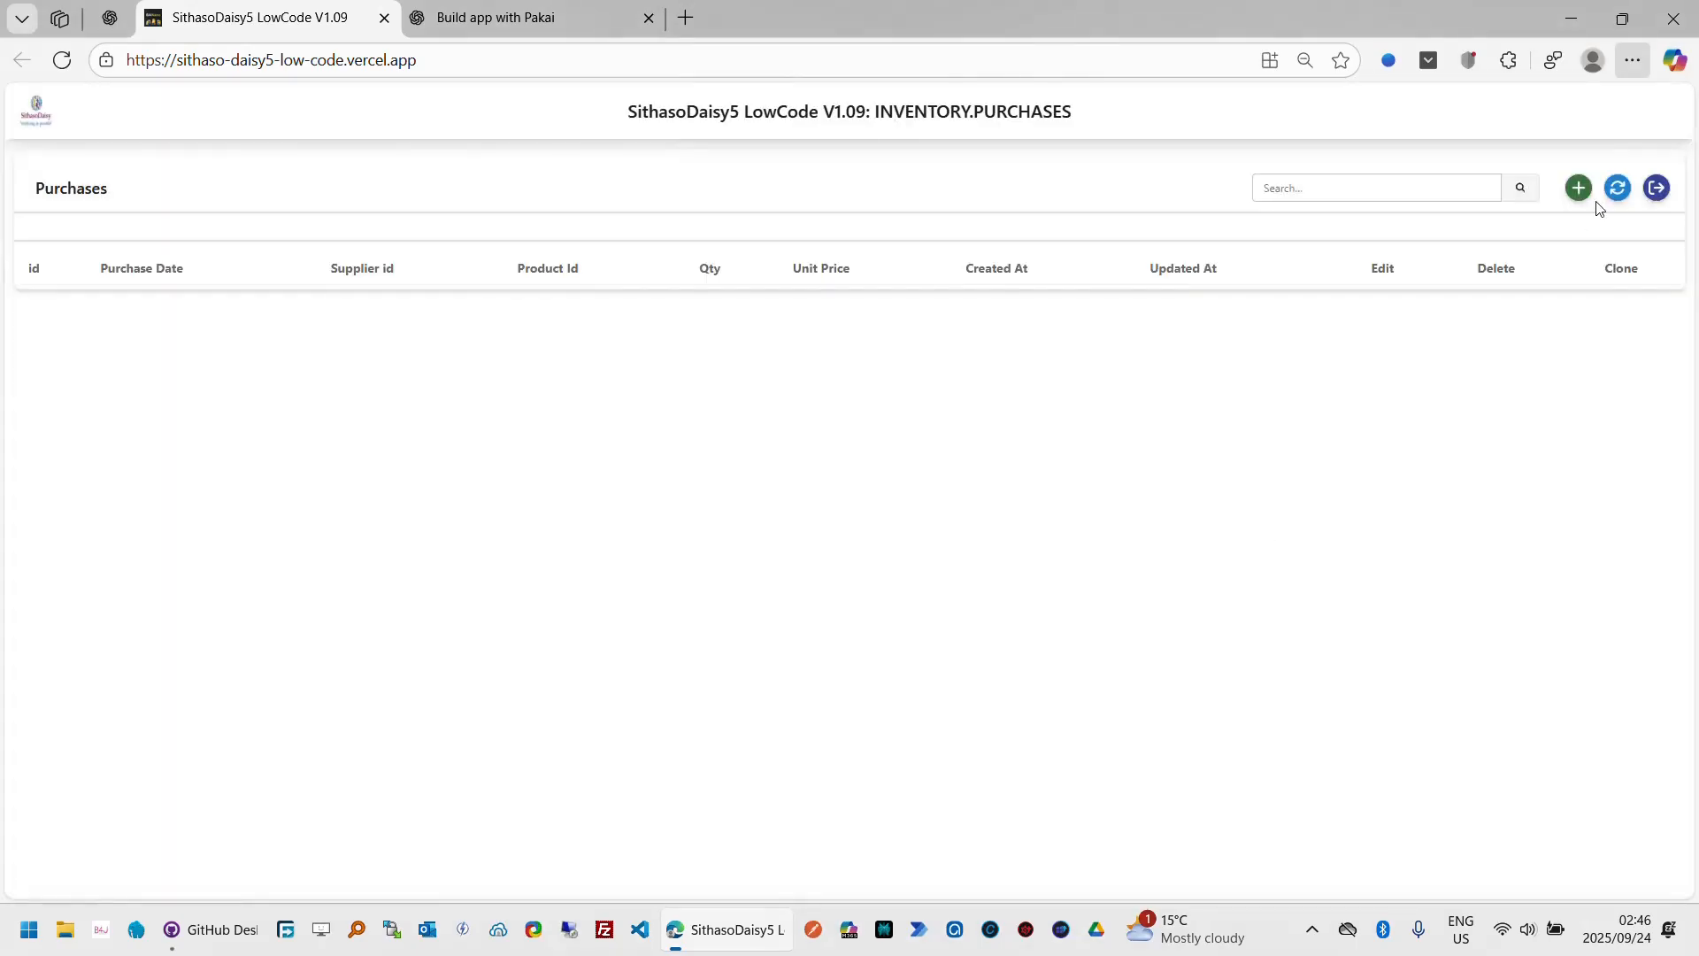
# Step: Return to the fields design and show the ColumnVisible and Visible property columns
pyautogui.click(1657, 187)
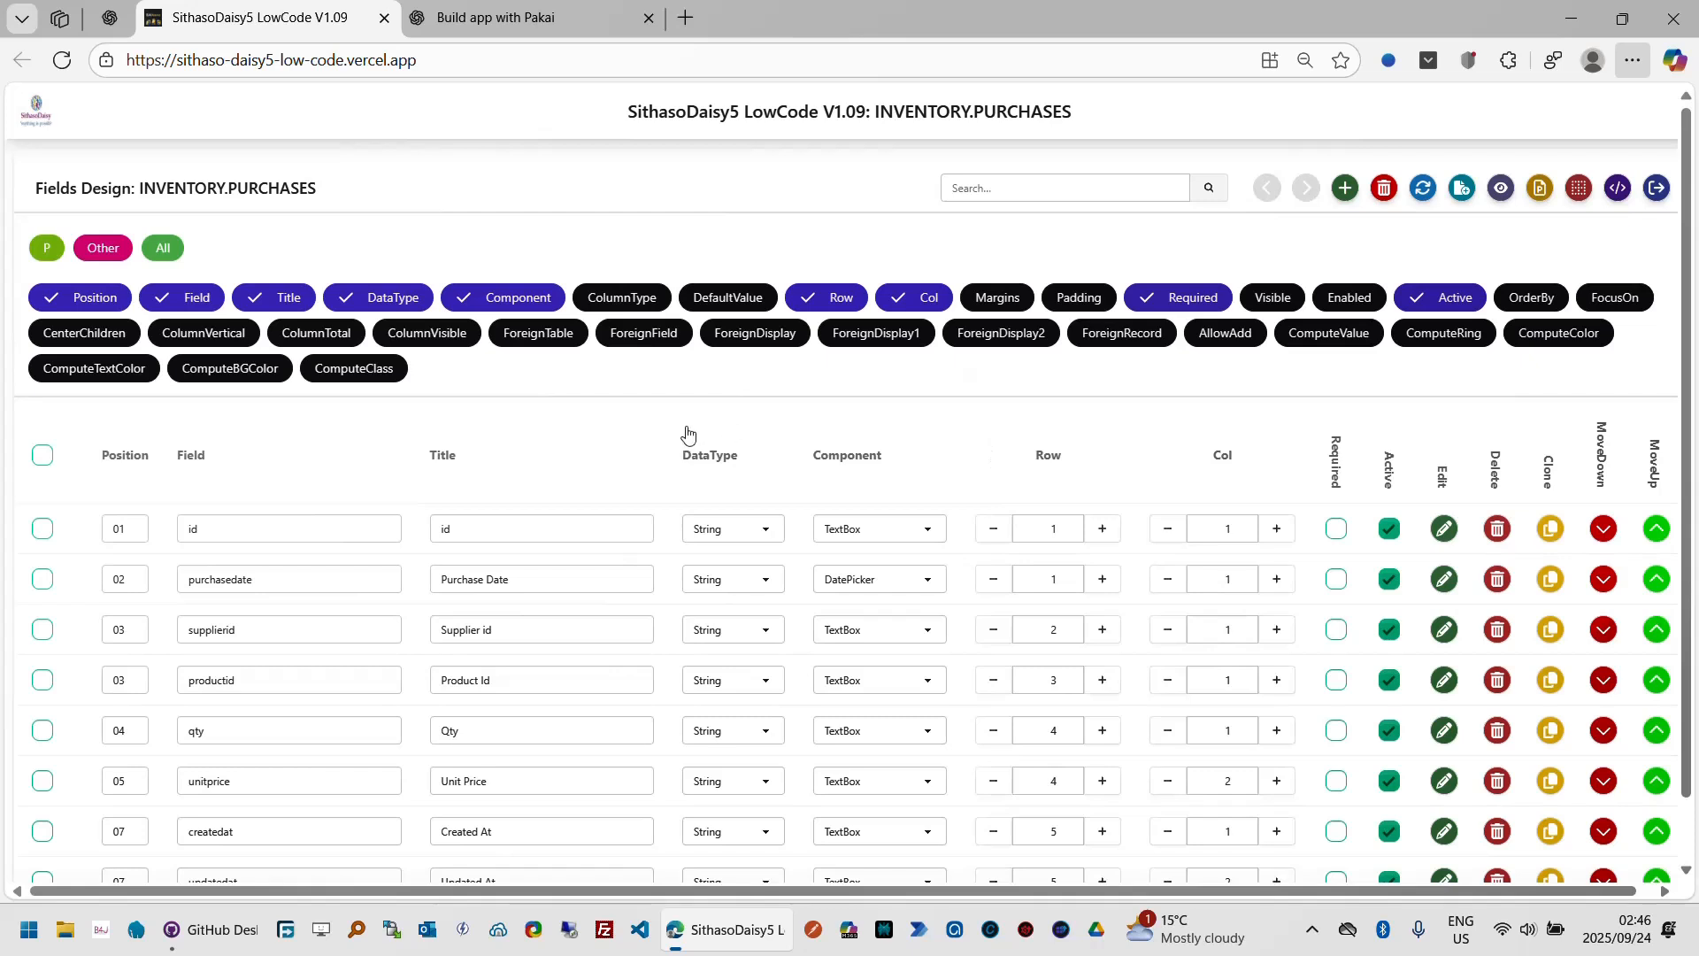
pyautogui.click(433, 334)
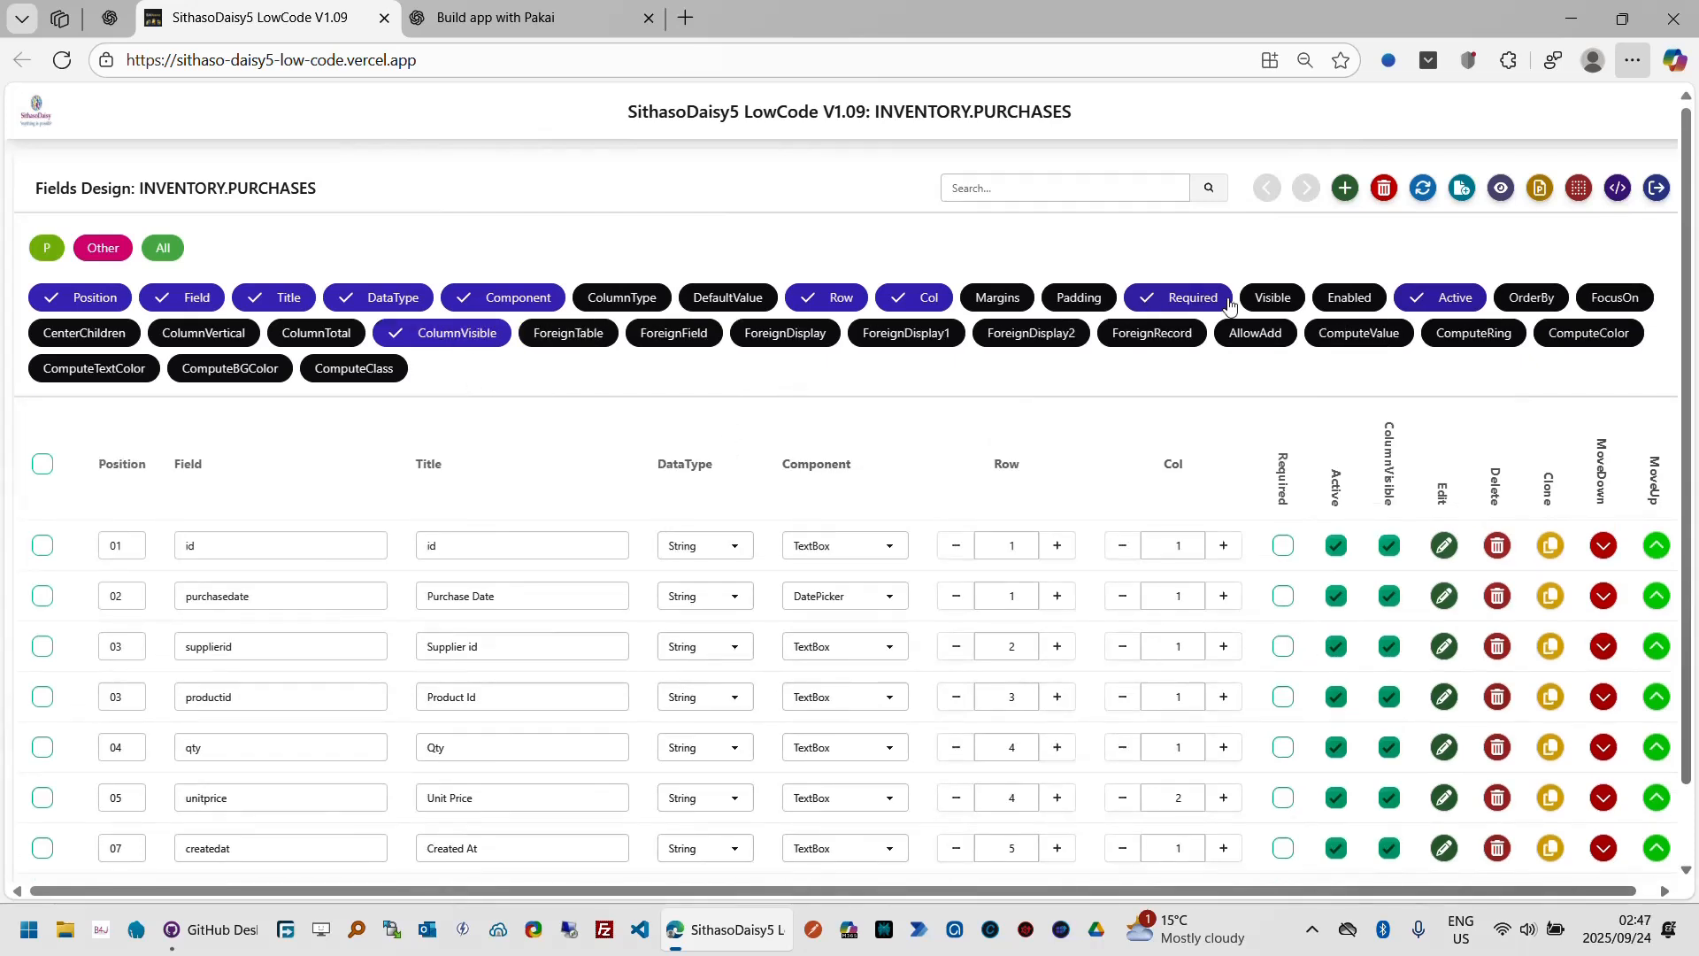
pyautogui.click(1290, 304)
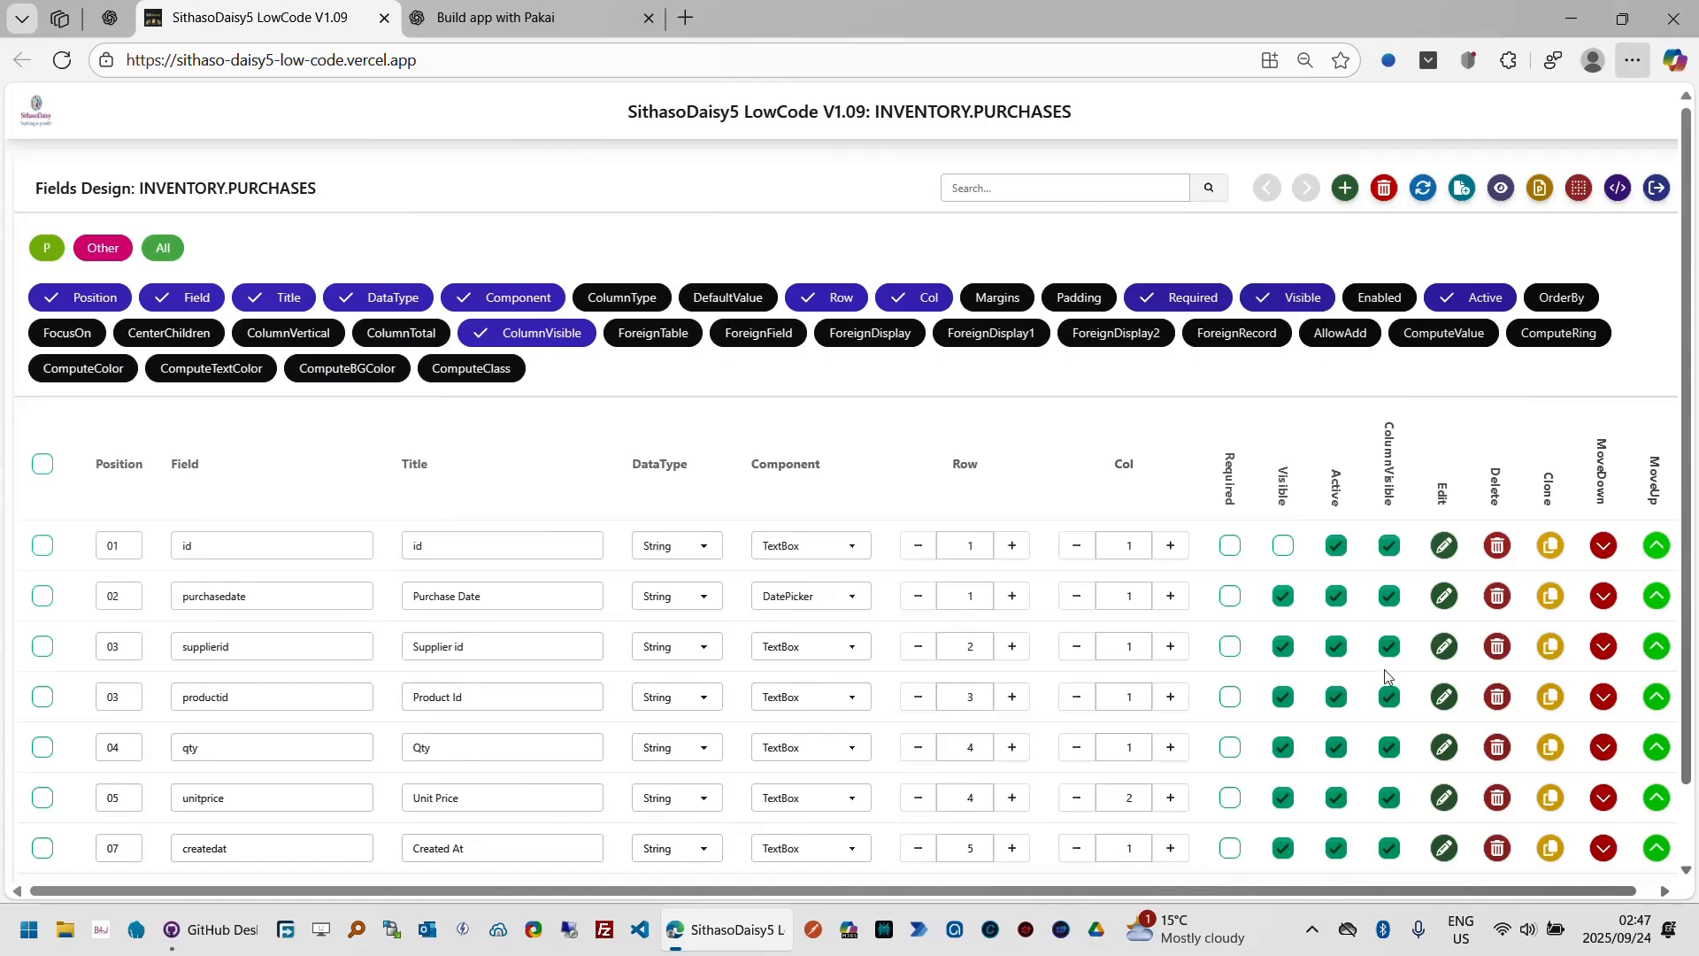
pyautogui.scroll(-1, 1689, 827)
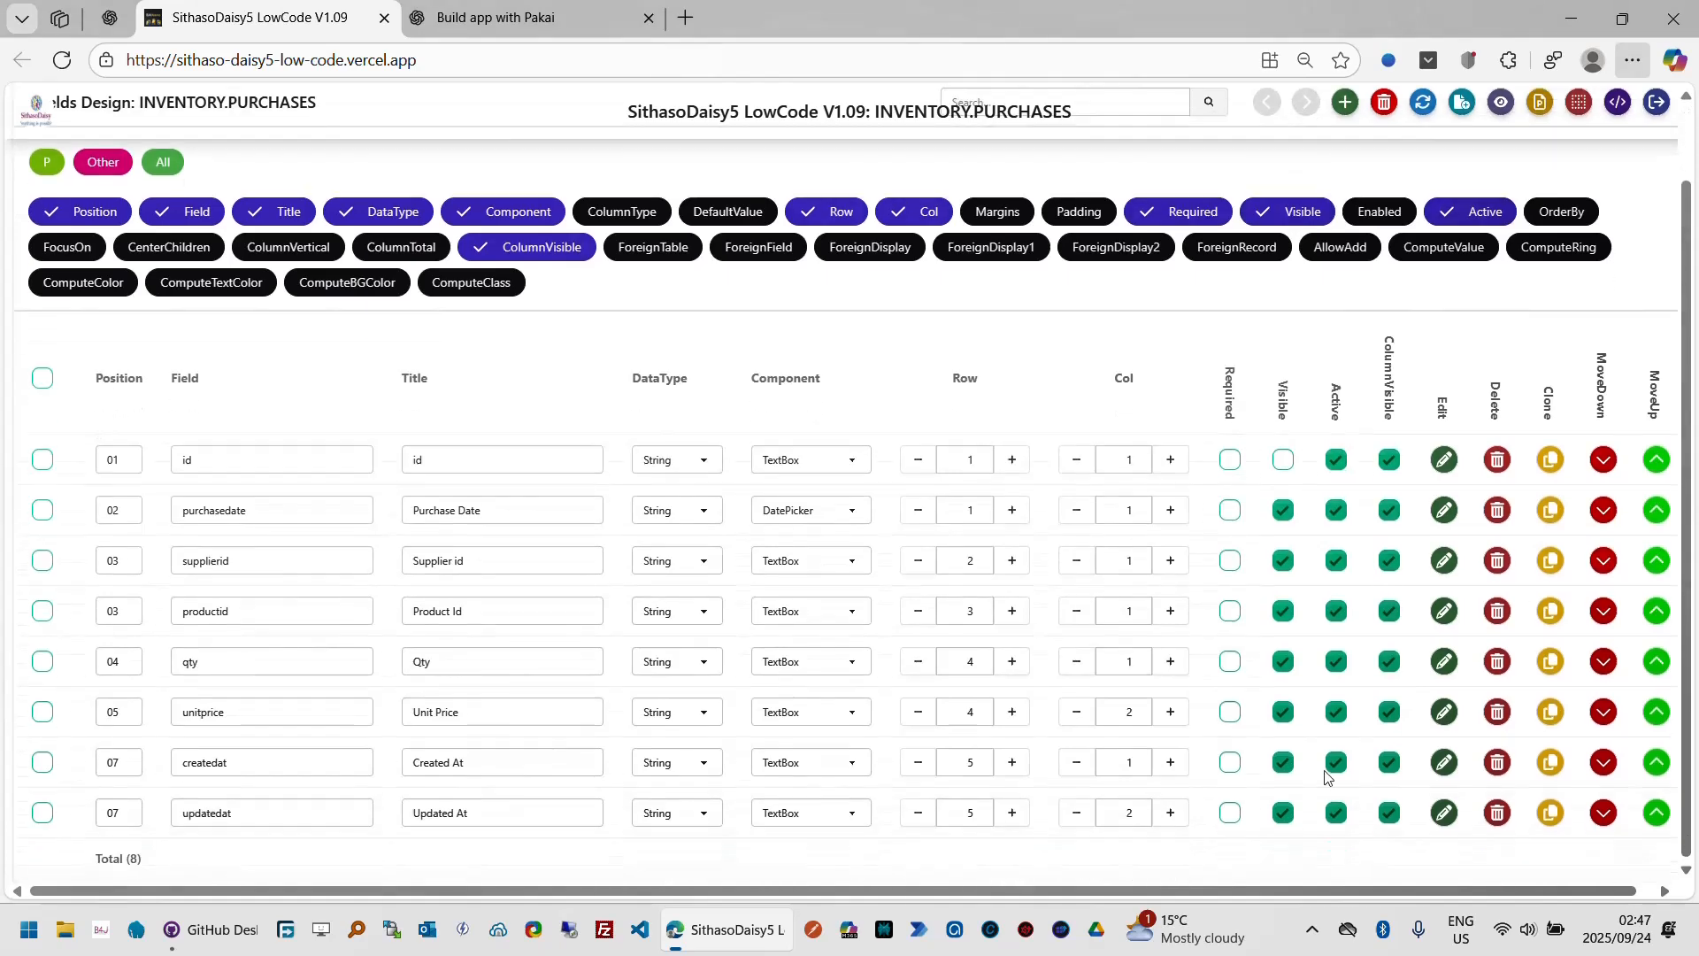
# Step: Consult the purchases table schema in the ChatGPT tab, then mark purchasedate, supplierid, productid, qty, unitprice and createdat as required
pyautogui.click(556, 12)
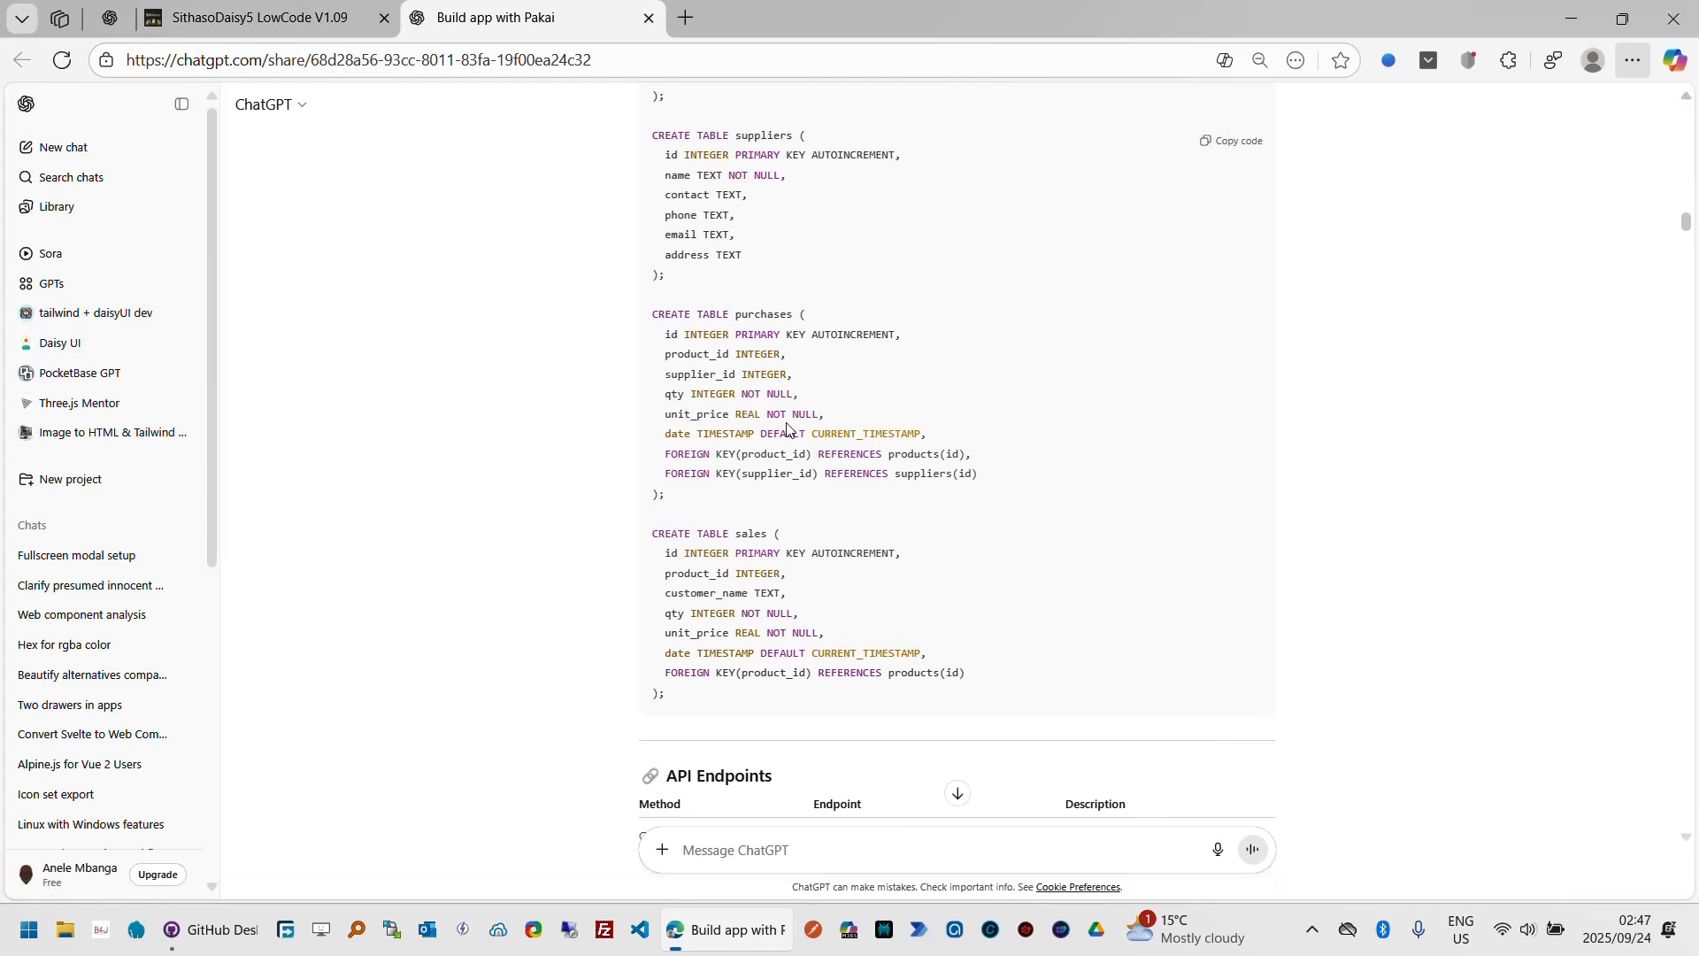
pyautogui.click(336, 16)
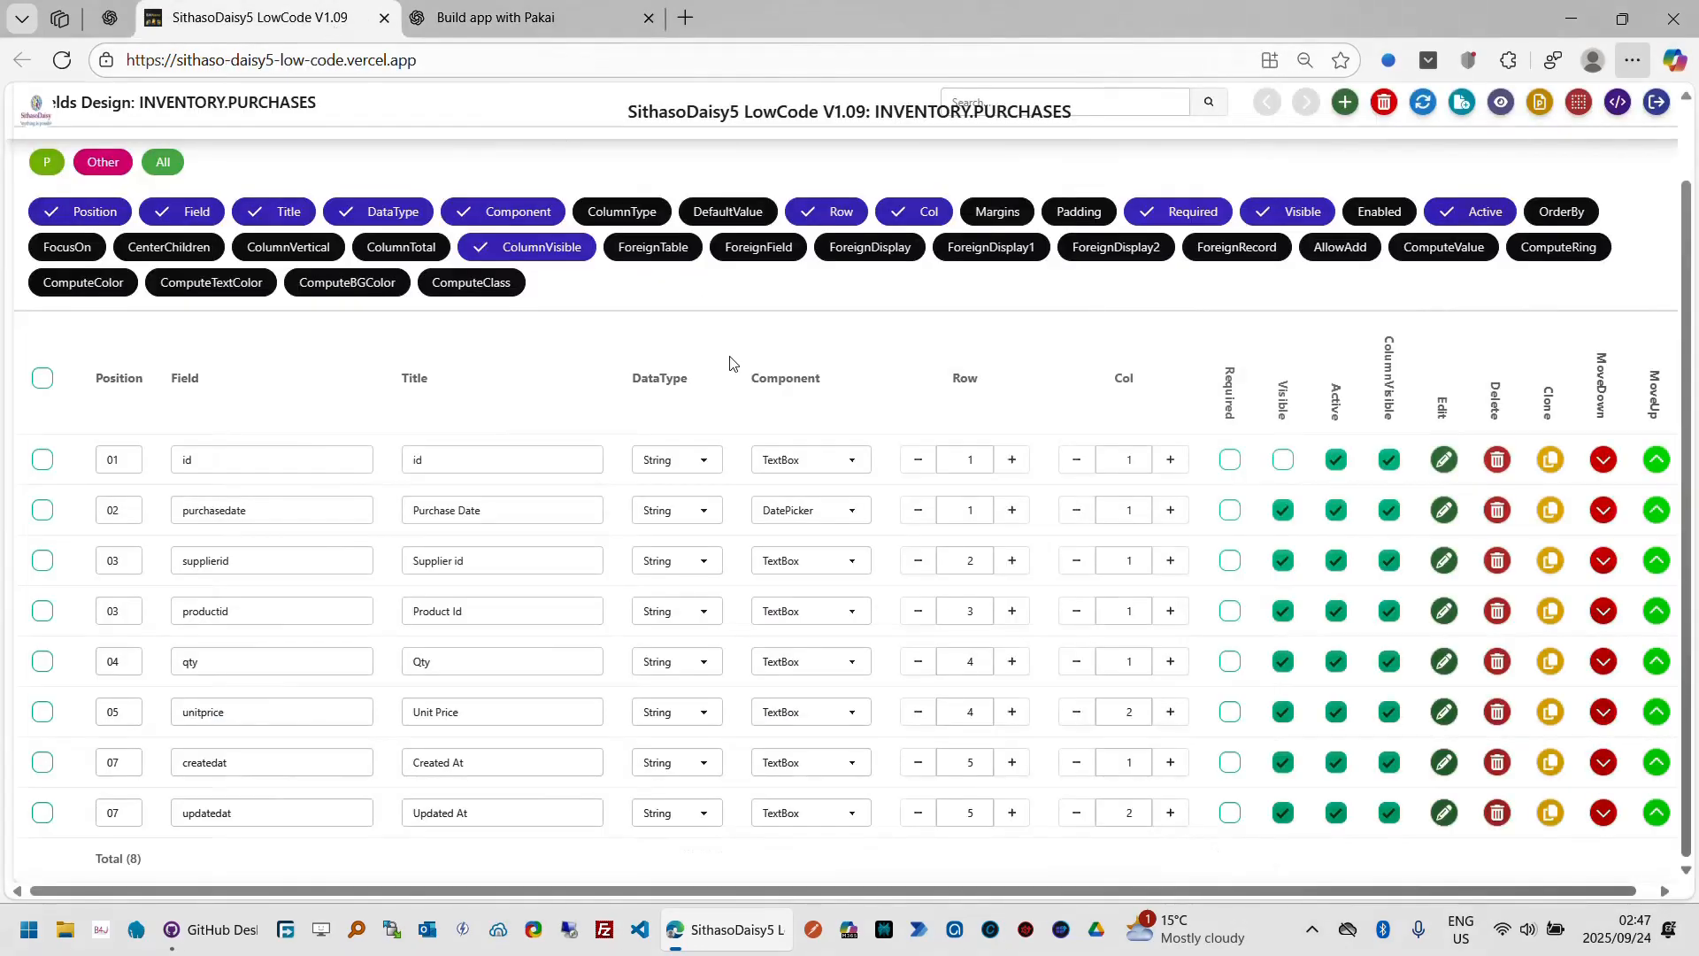
pyautogui.click(1229, 512)
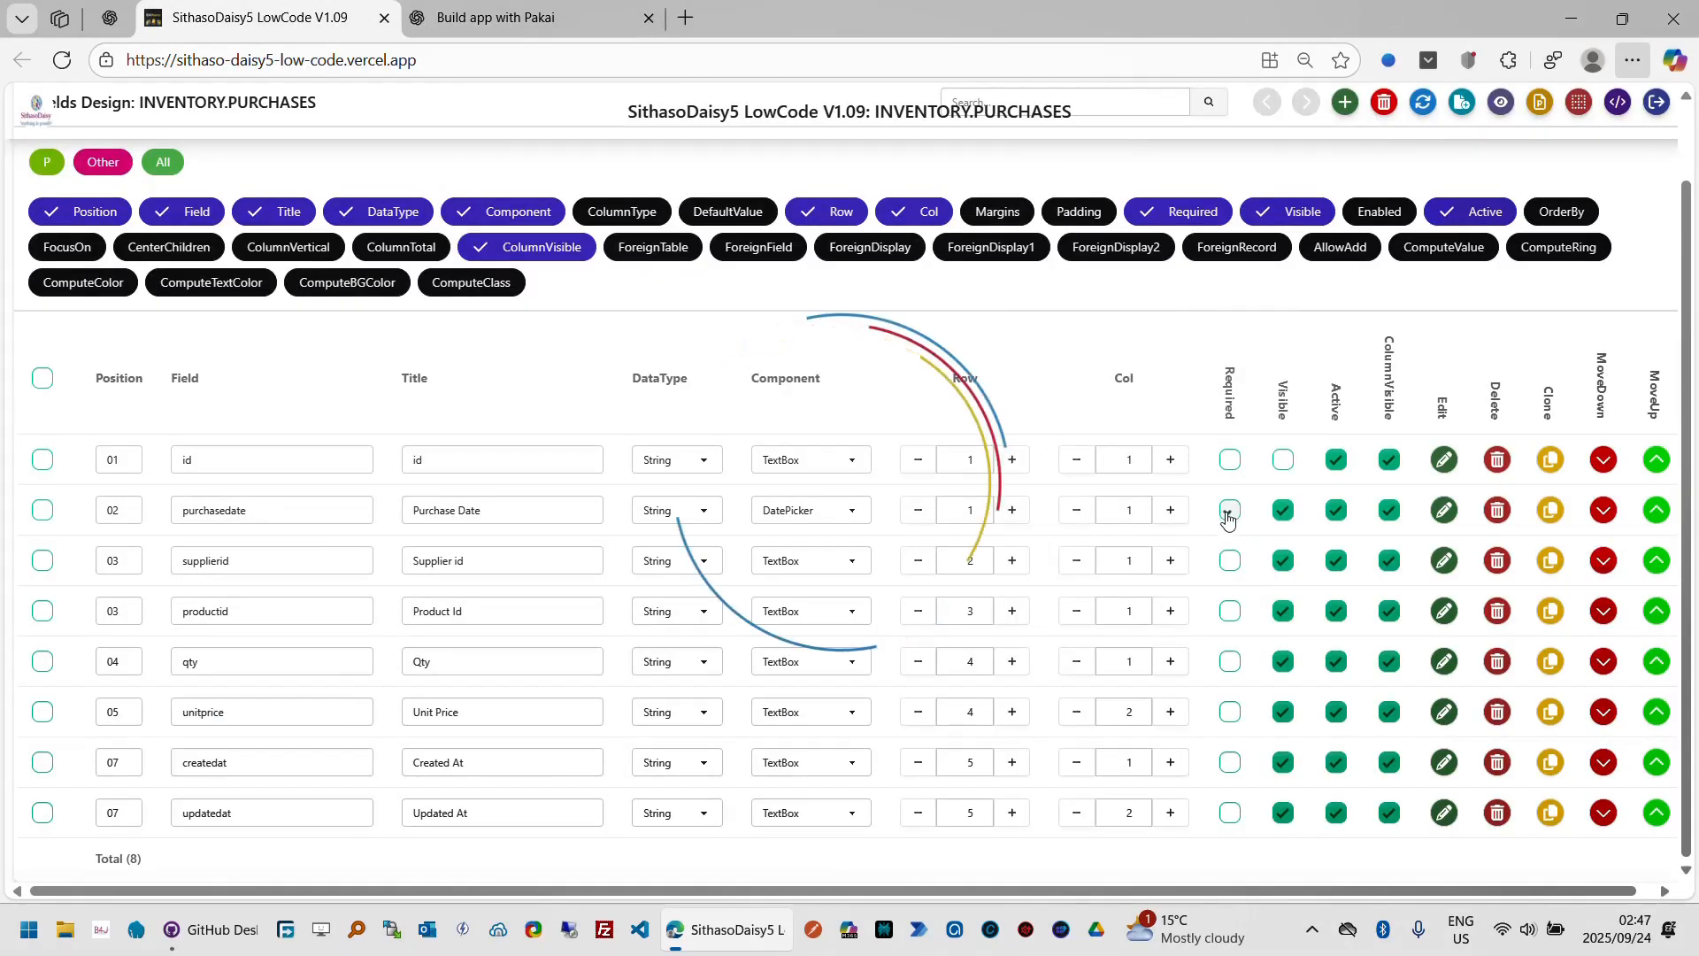
pyautogui.click(1230, 563)
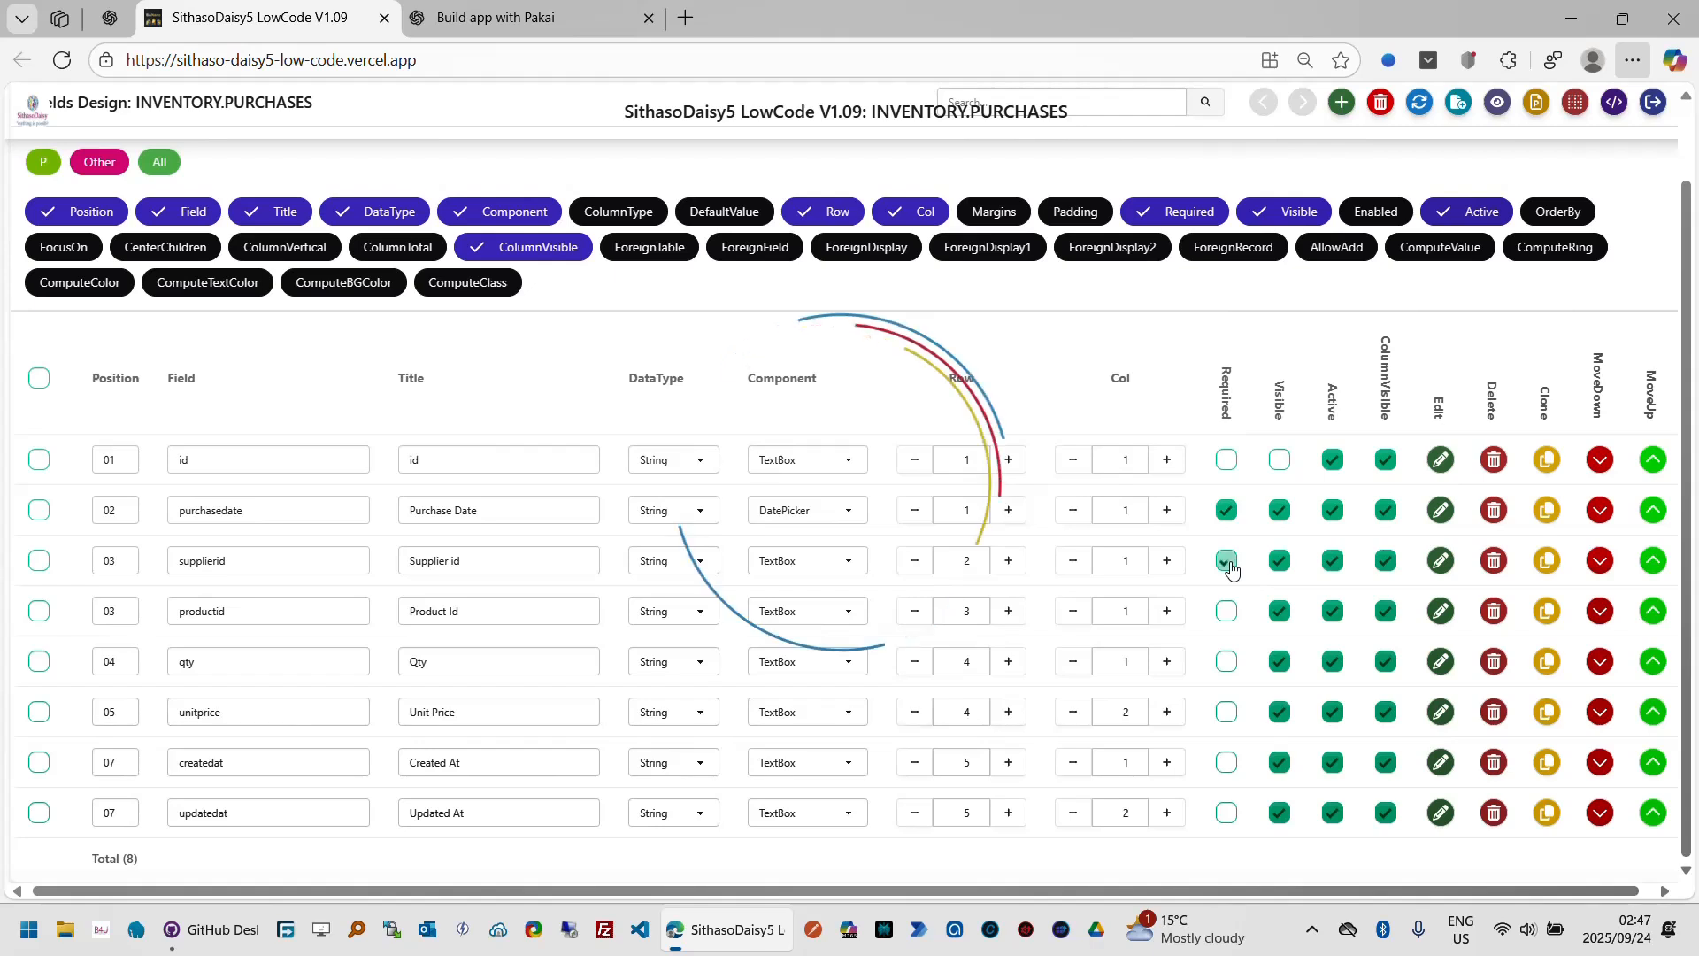
pyautogui.click(1229, 611)
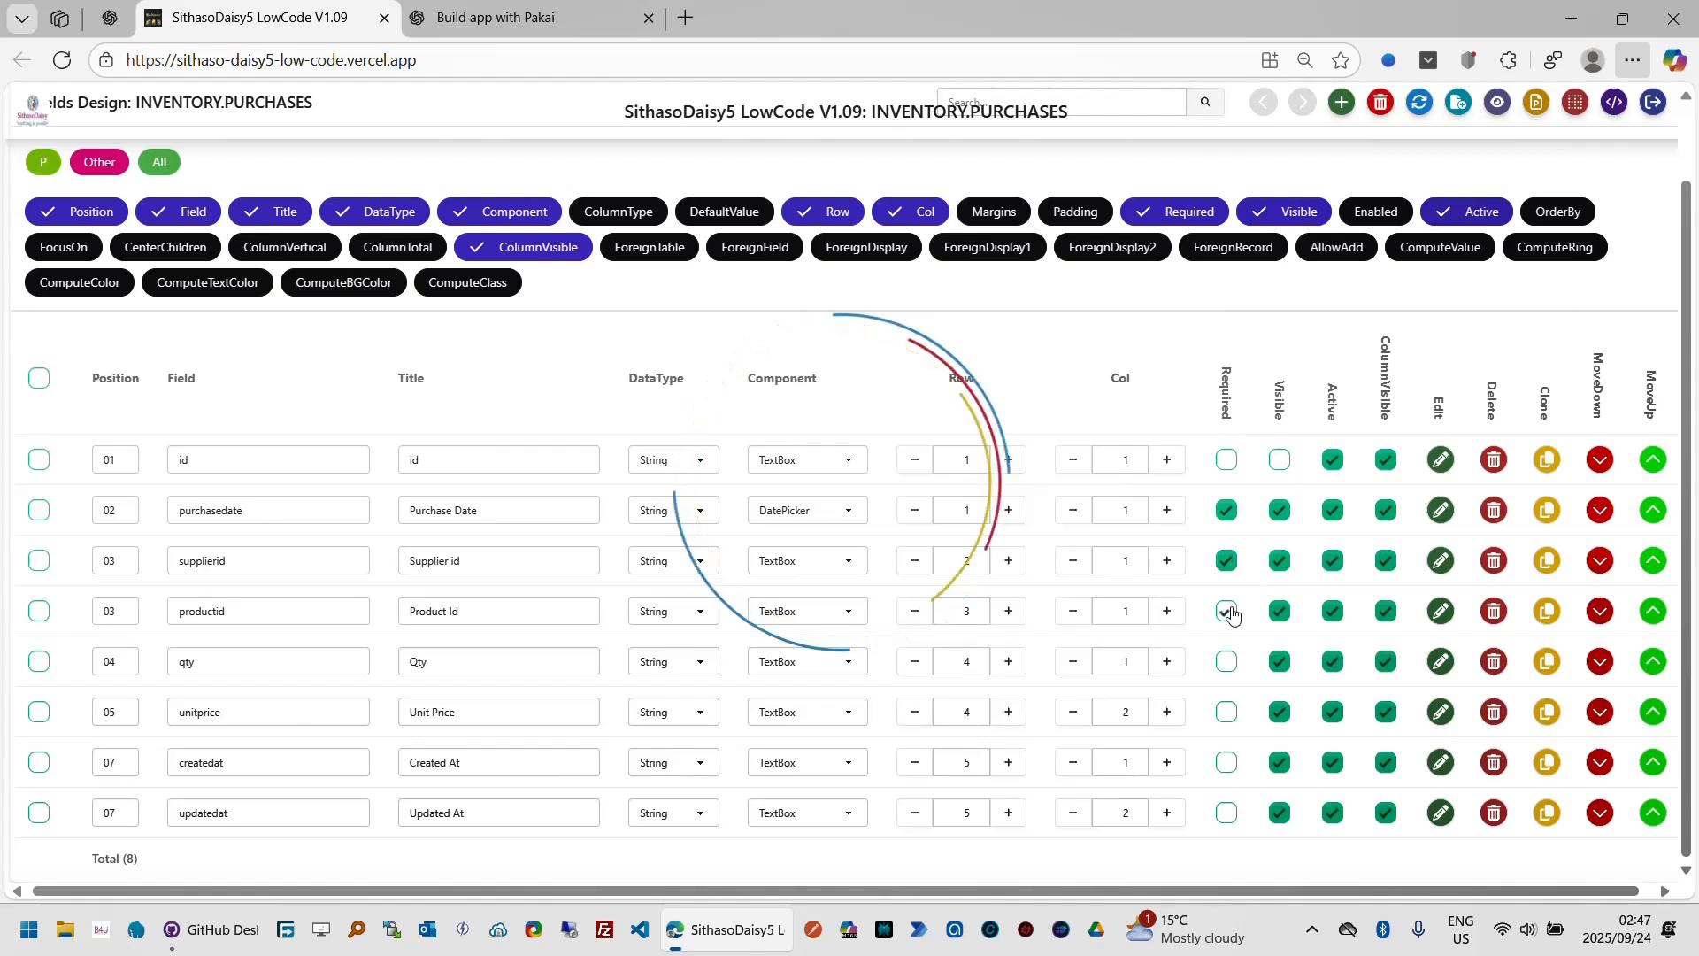
pyautogui.click(1229, 661)
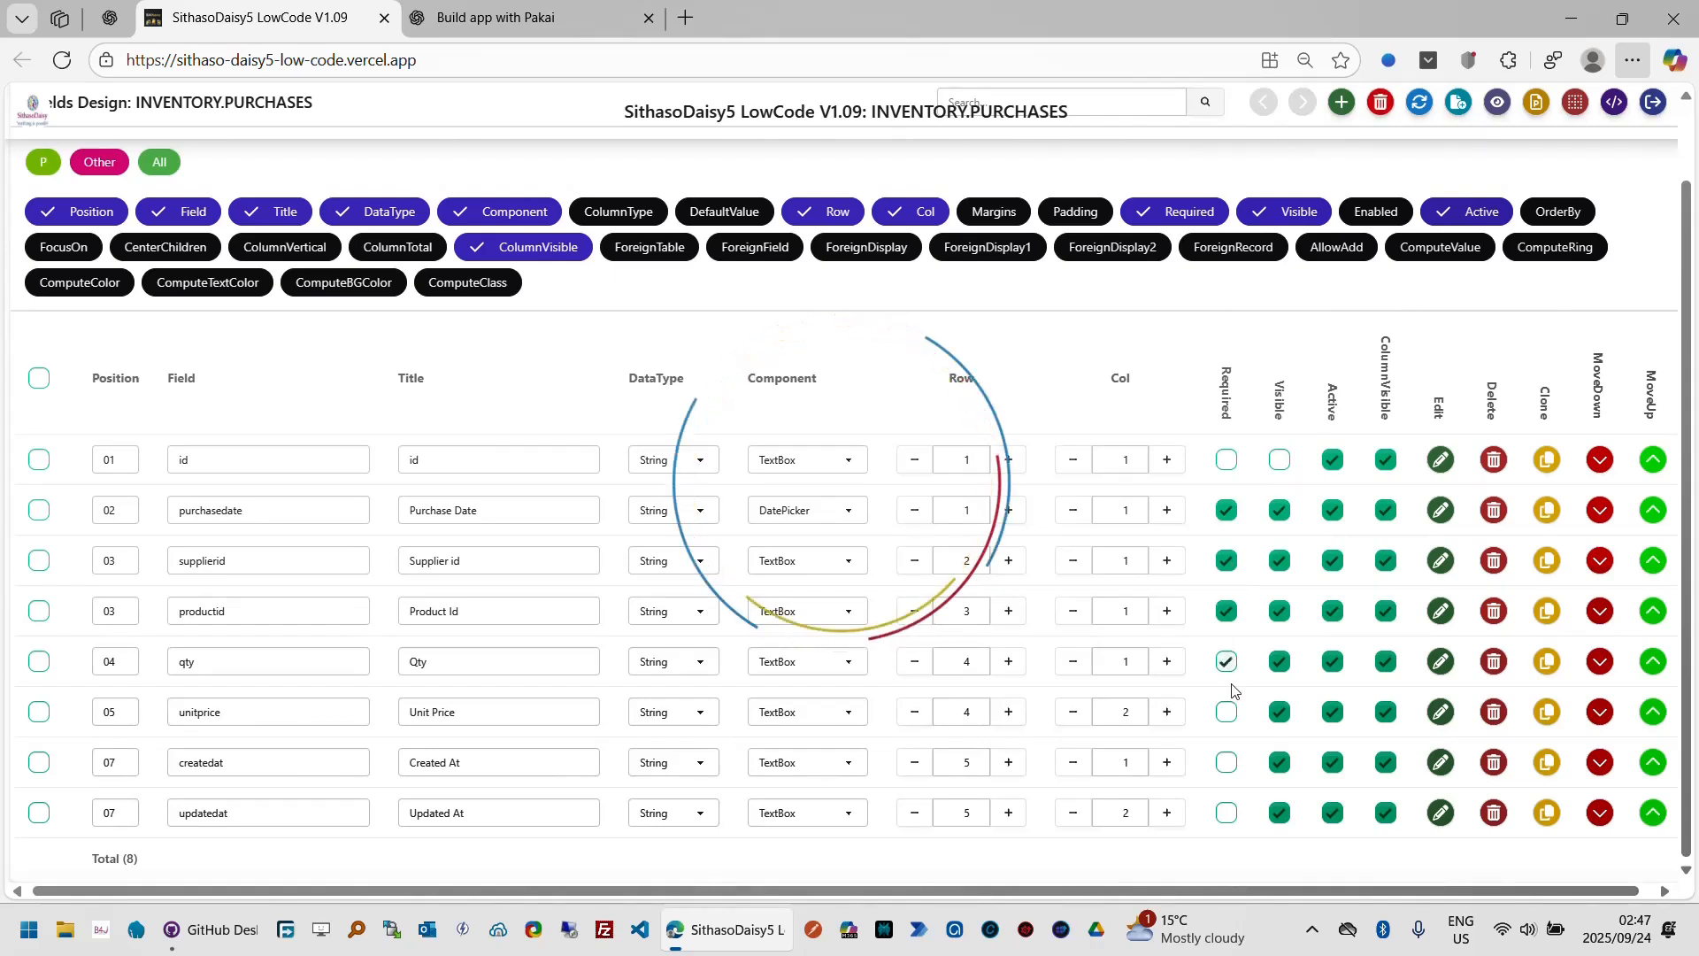
pyautogui.click(1230, 713)
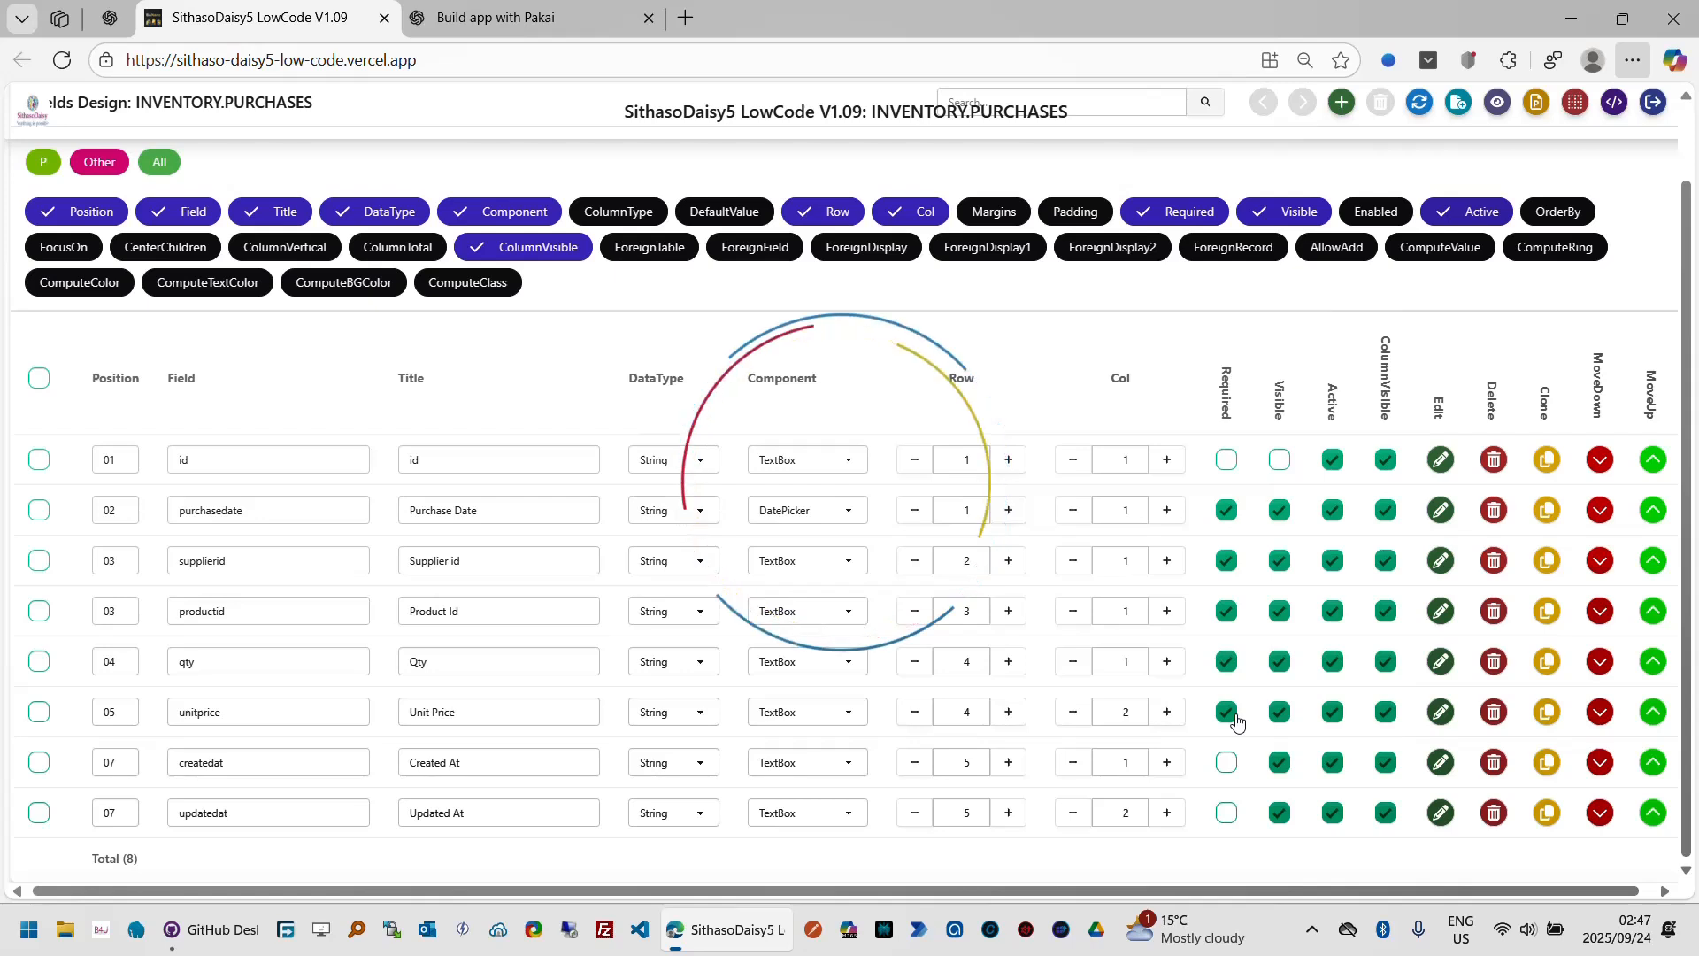
pyautogui.click(1229, 766)
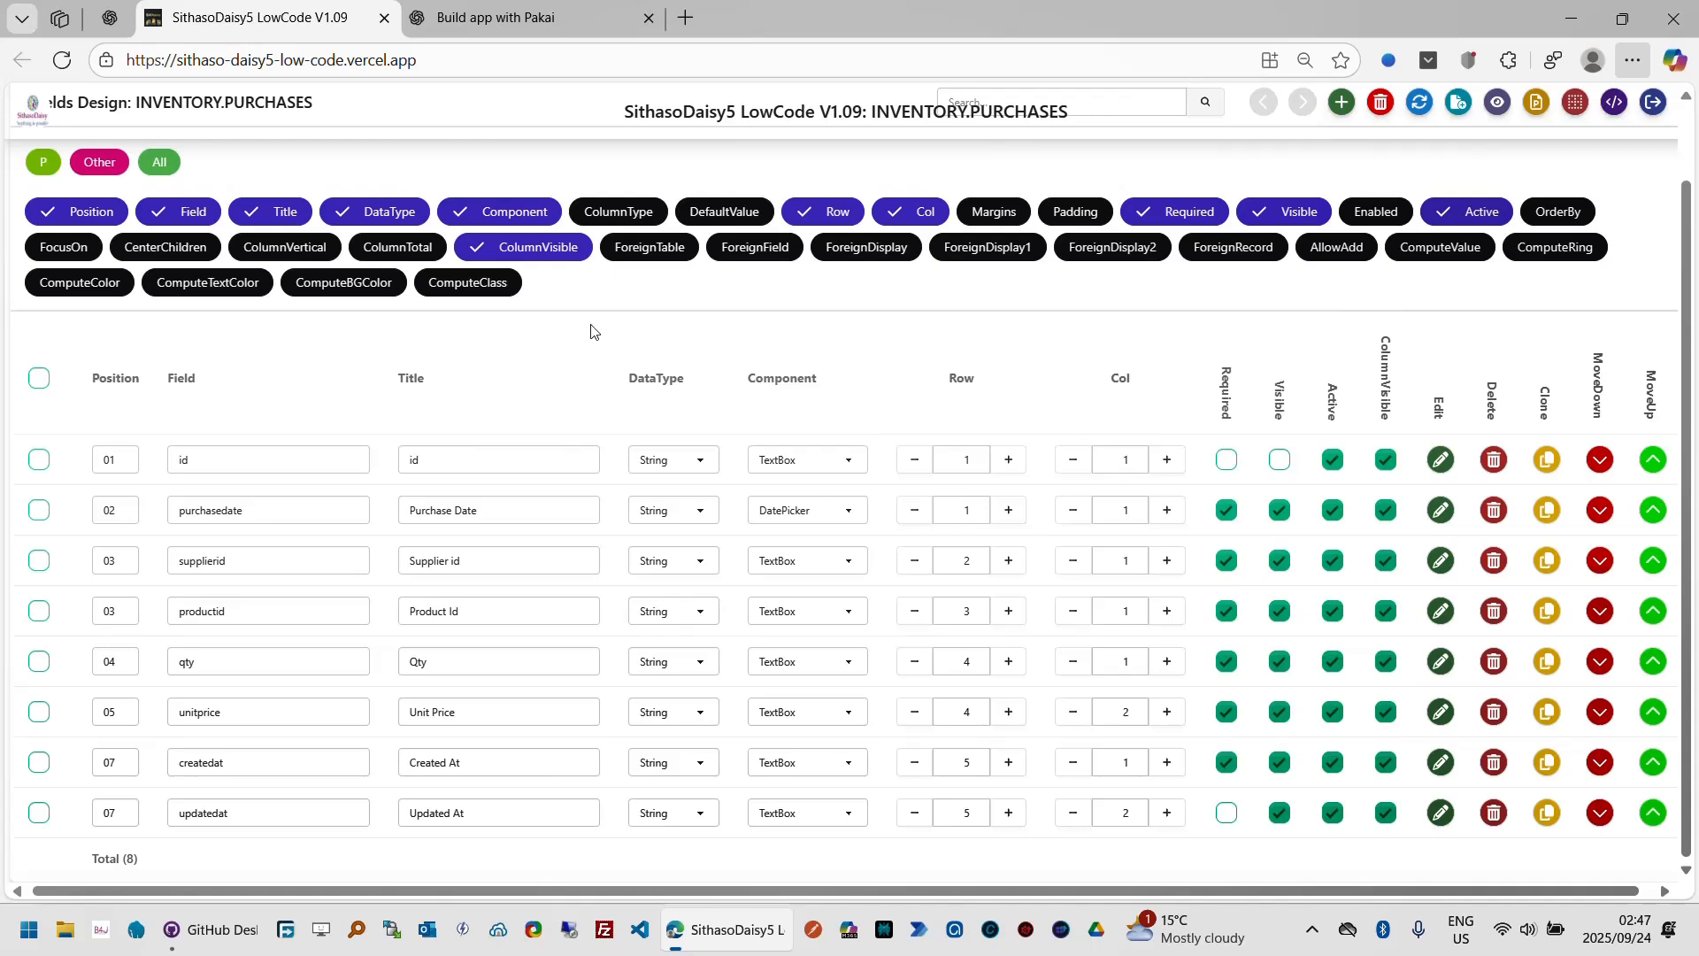
# Step: Show the DefaultValue property column and set the purchasedate default value to now
pyautogui.click(720, 213)
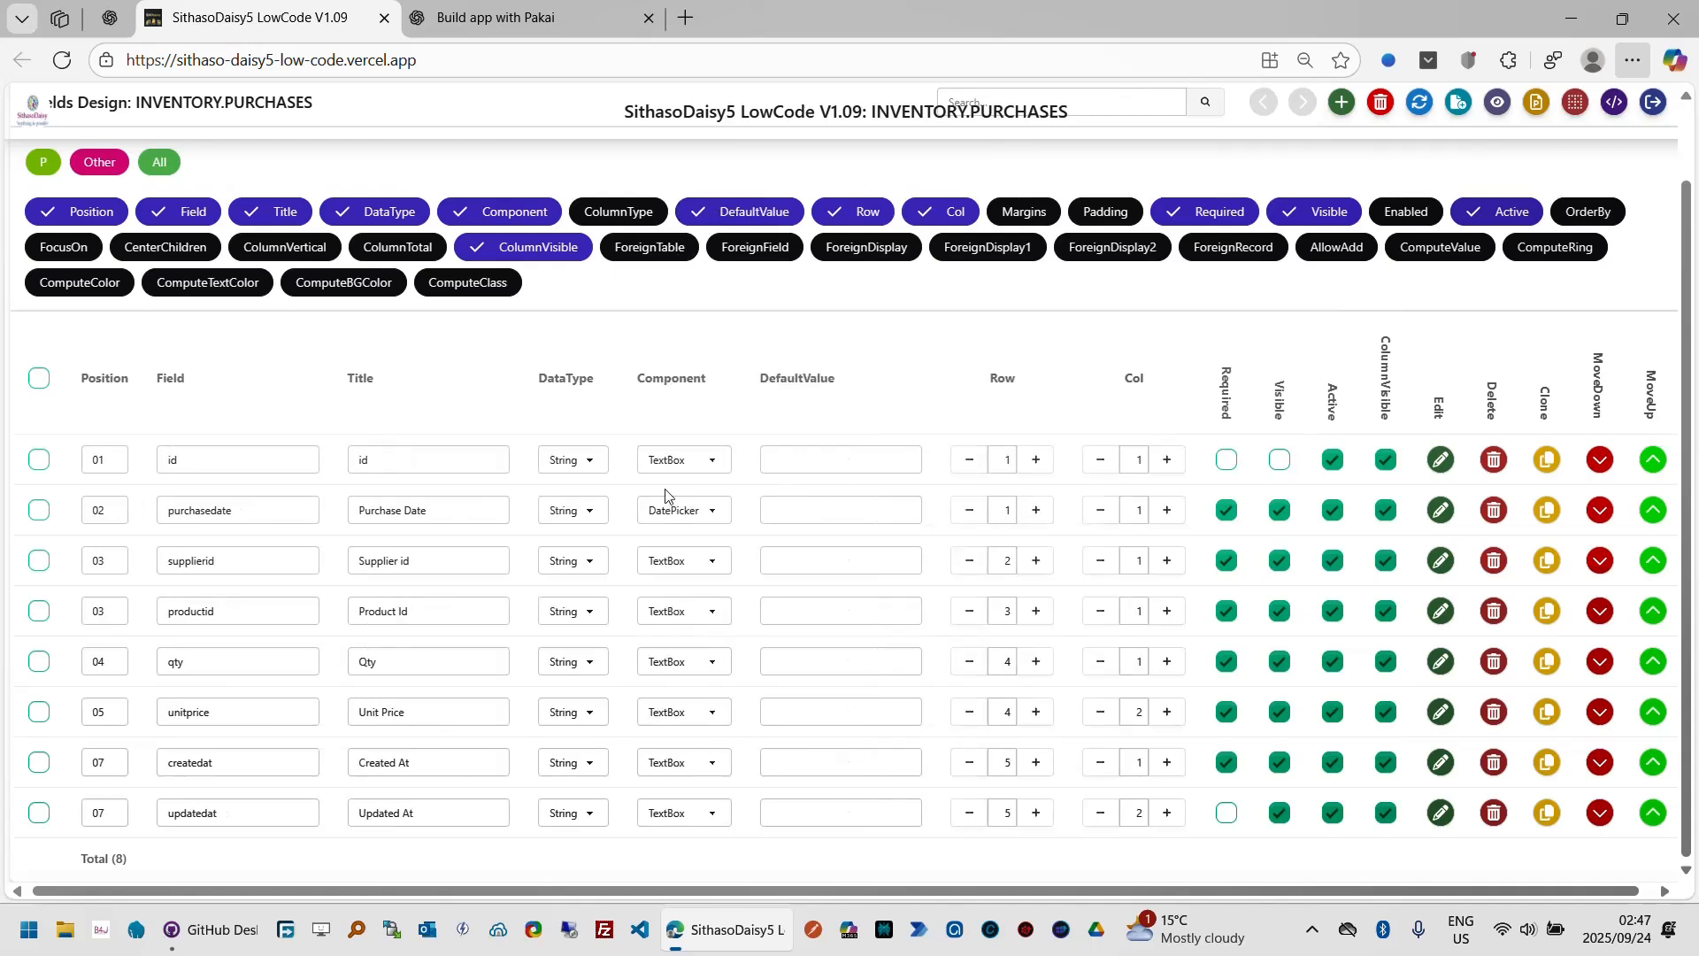
pyautogui.click(802, 510)
pyautogui.write('ow')
pyautogui.press('Tab')
# Step: Set the qty default value to 1 and the unitprice default value to 1.00
pyautogui.click(812, 662)
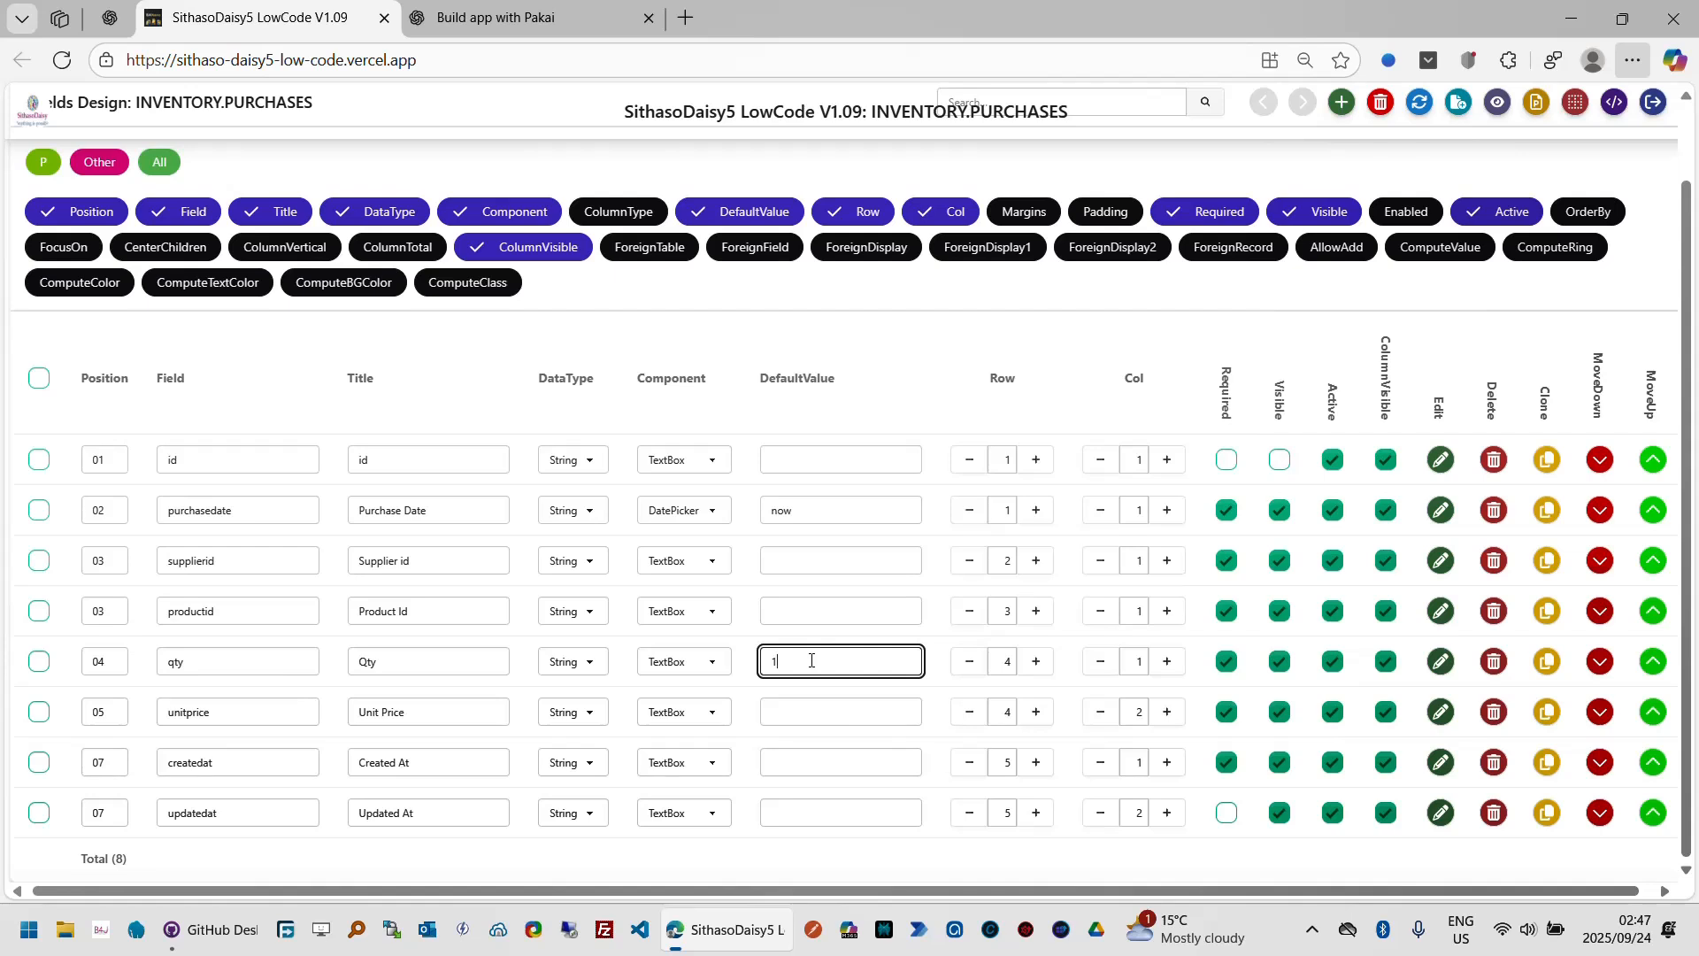
pyautogui.click(801, 722)
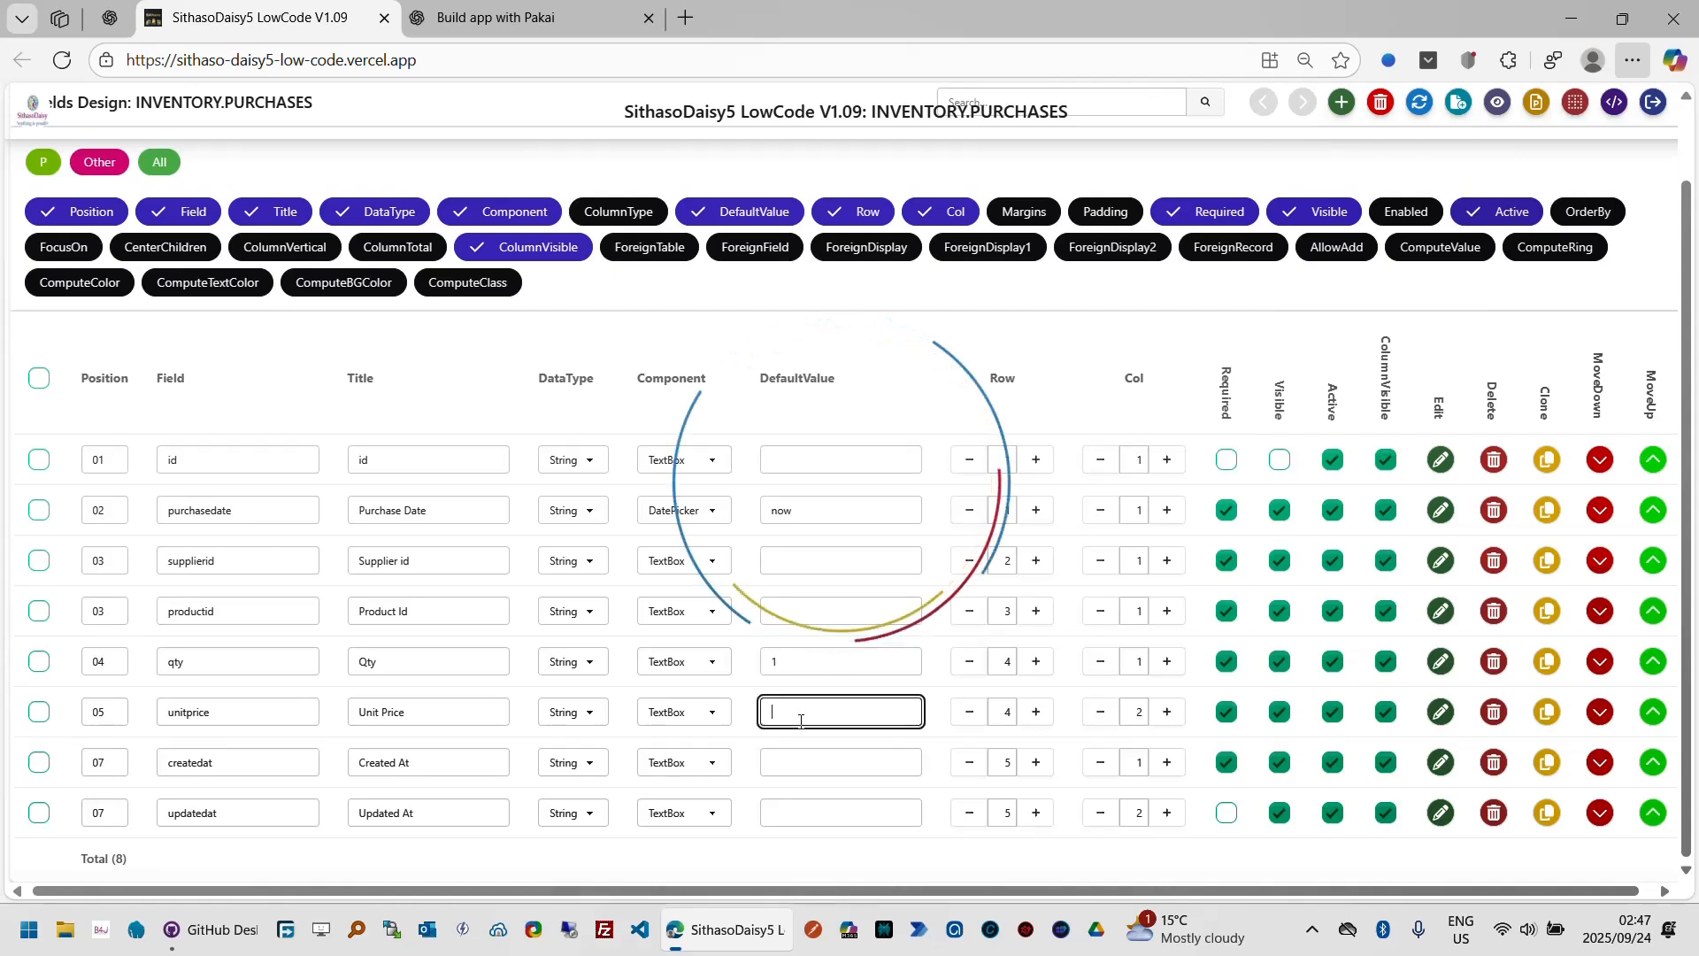
pyautogui.click(855, 707)
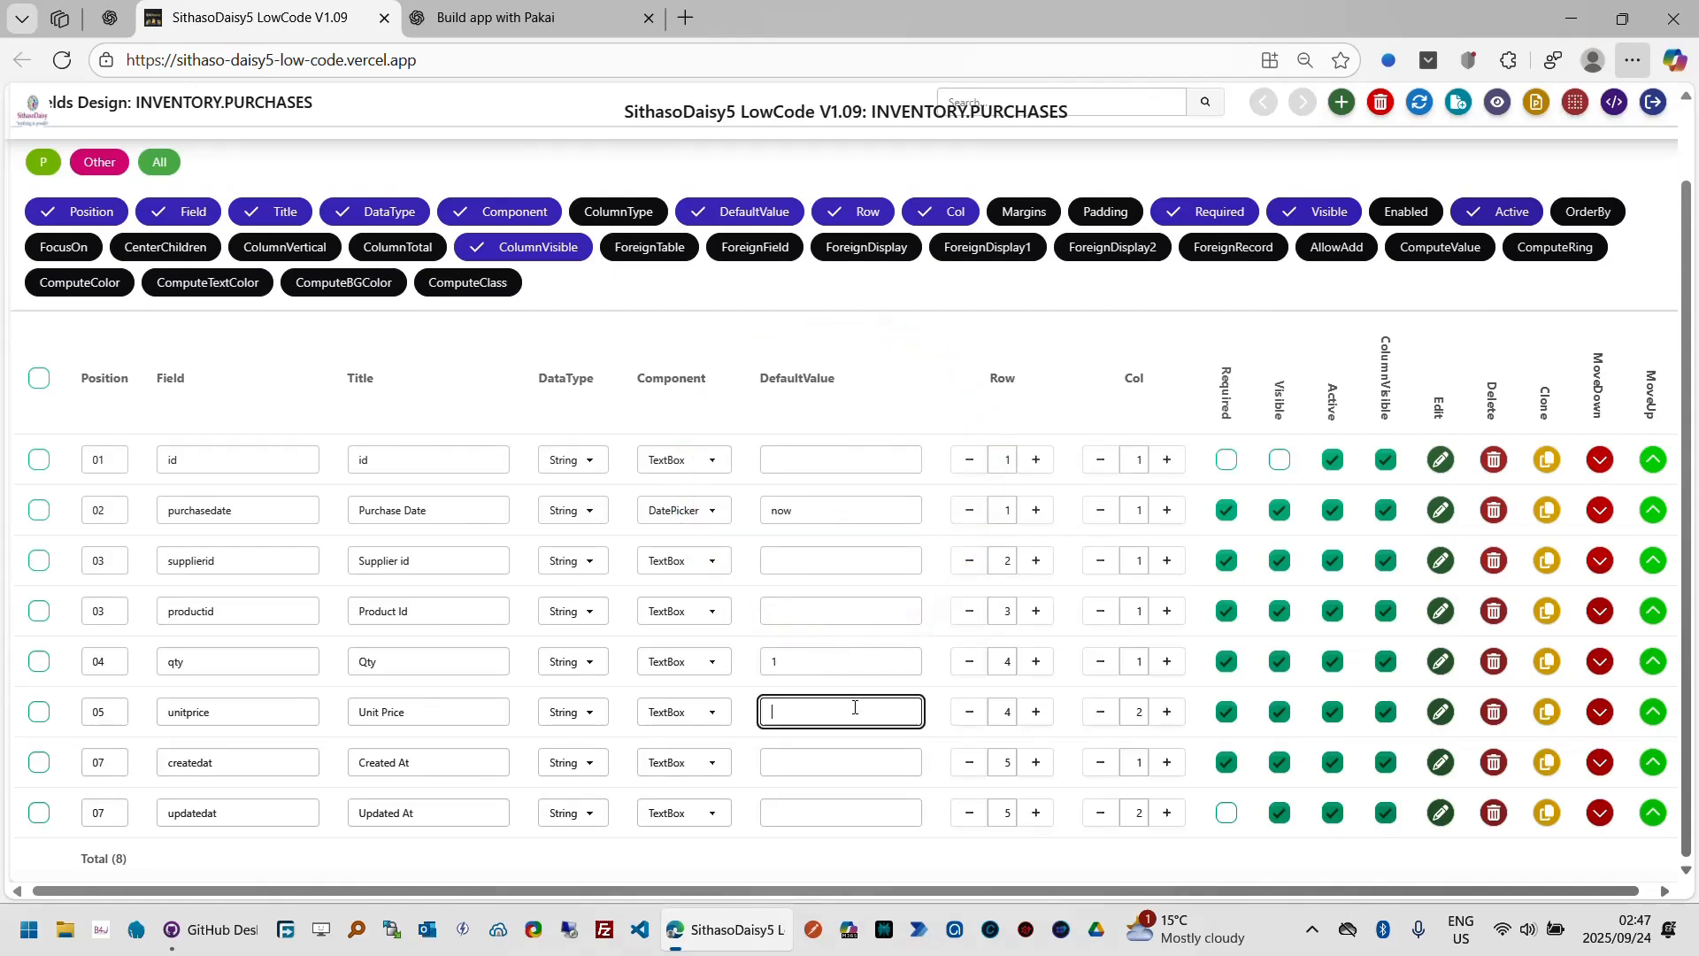
pyautogui.write('1.00')
pyautogui.press('Tab')
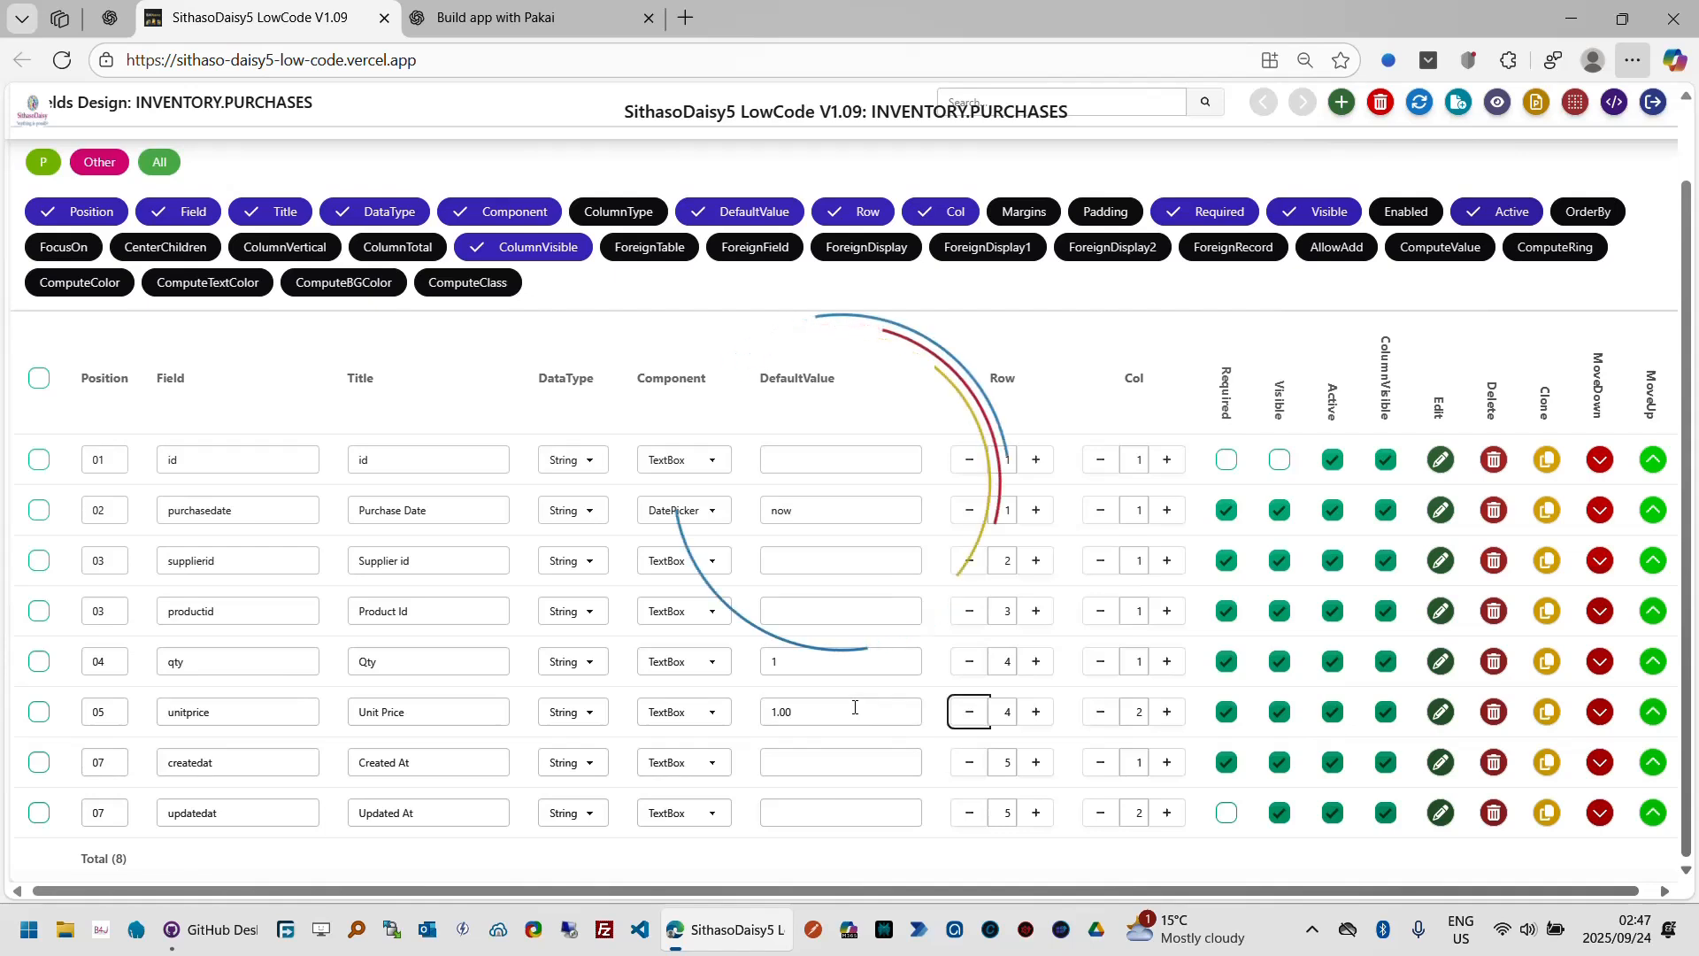
# Step: Set the default values of createdat and updatedat to now
pyautogui.click(797, 754)
pyautogui.write('n')
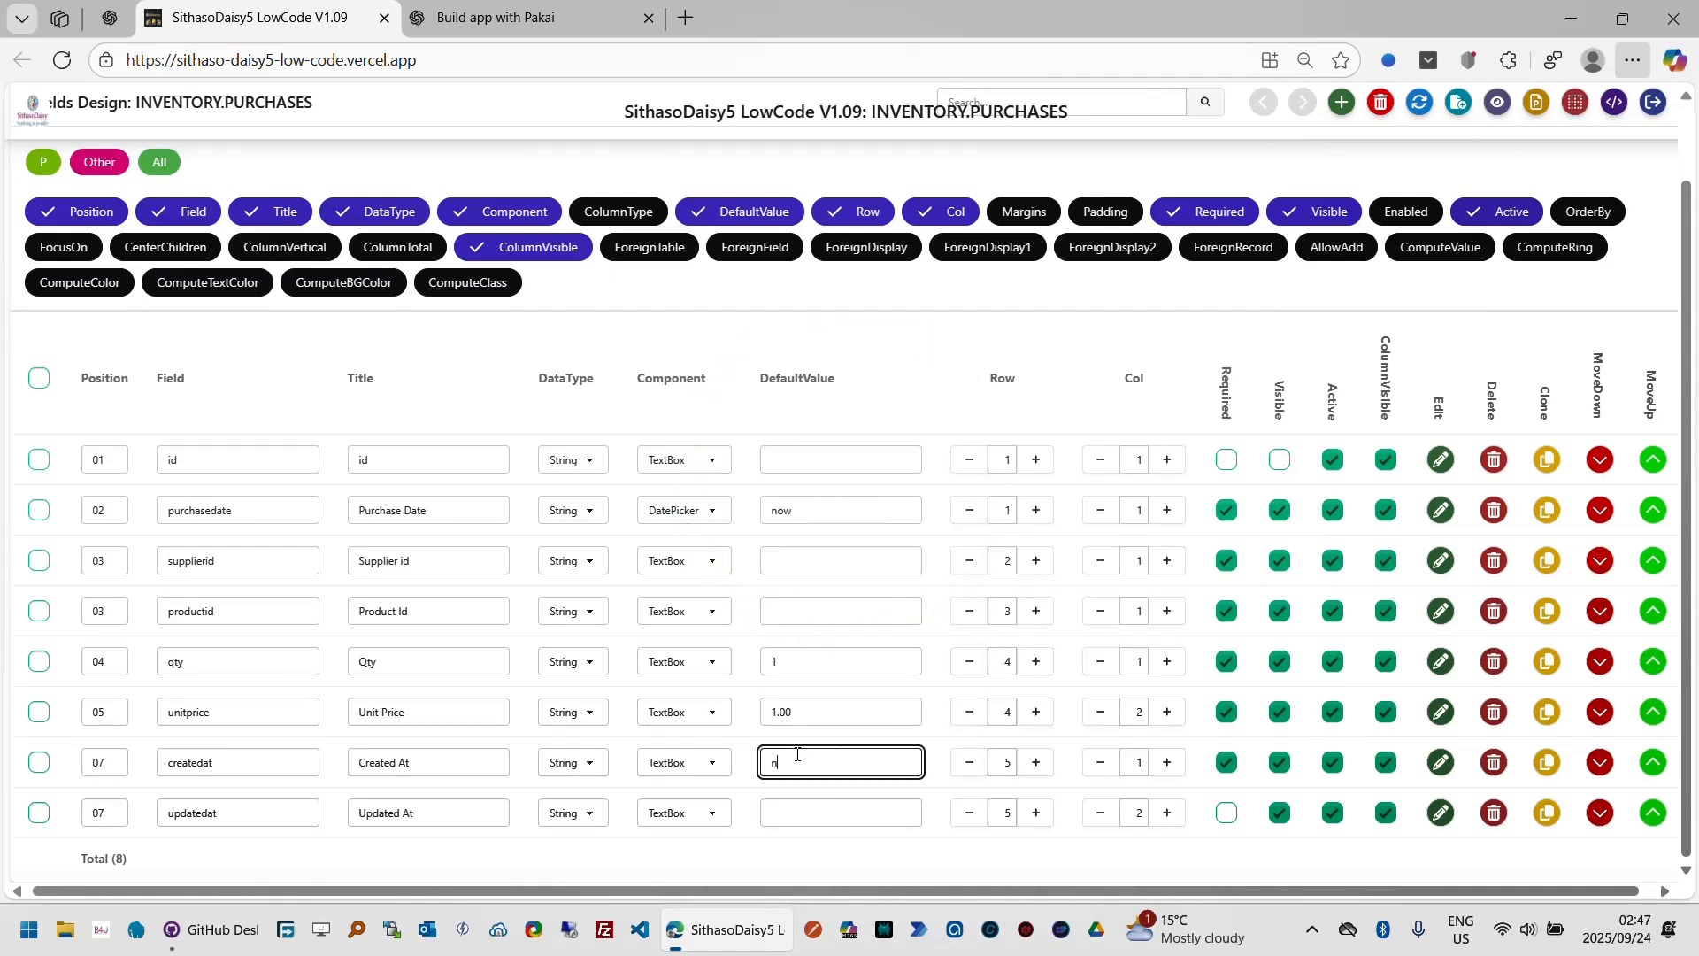
pyautogui.write('oe')
pyautogui.press('BackSpace')
pyautogui.write('w')
pyautogui.click(807, 821)
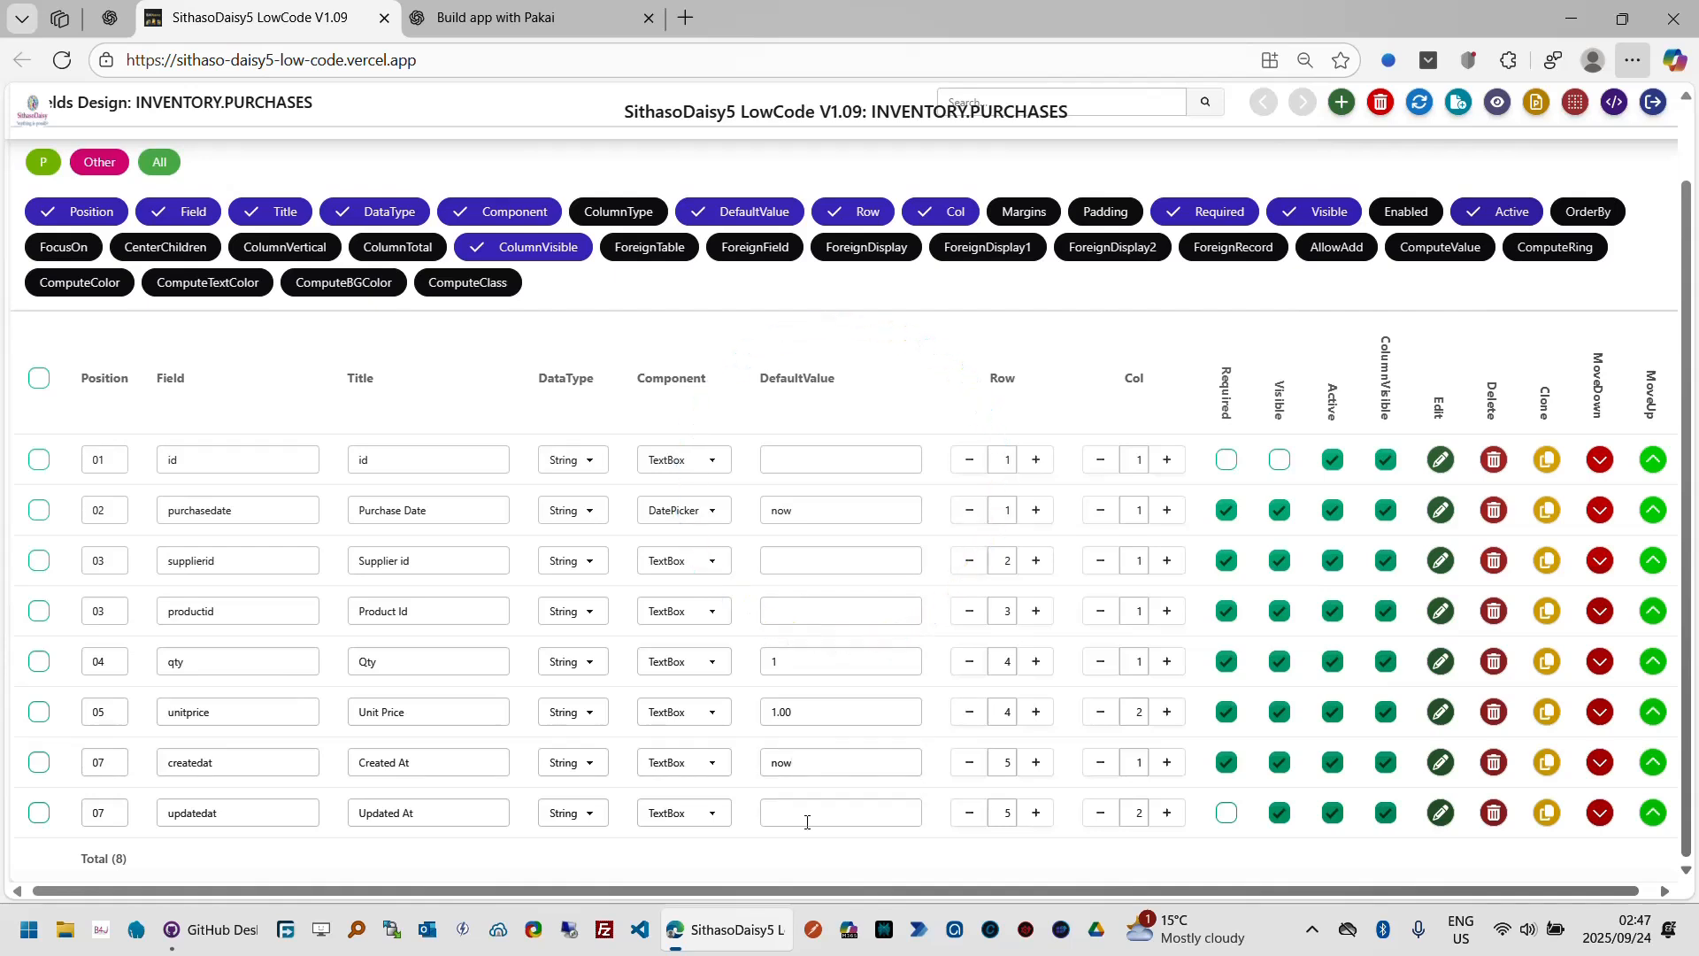
pyautogui.click(802, 813)
pyautogui.write('now')
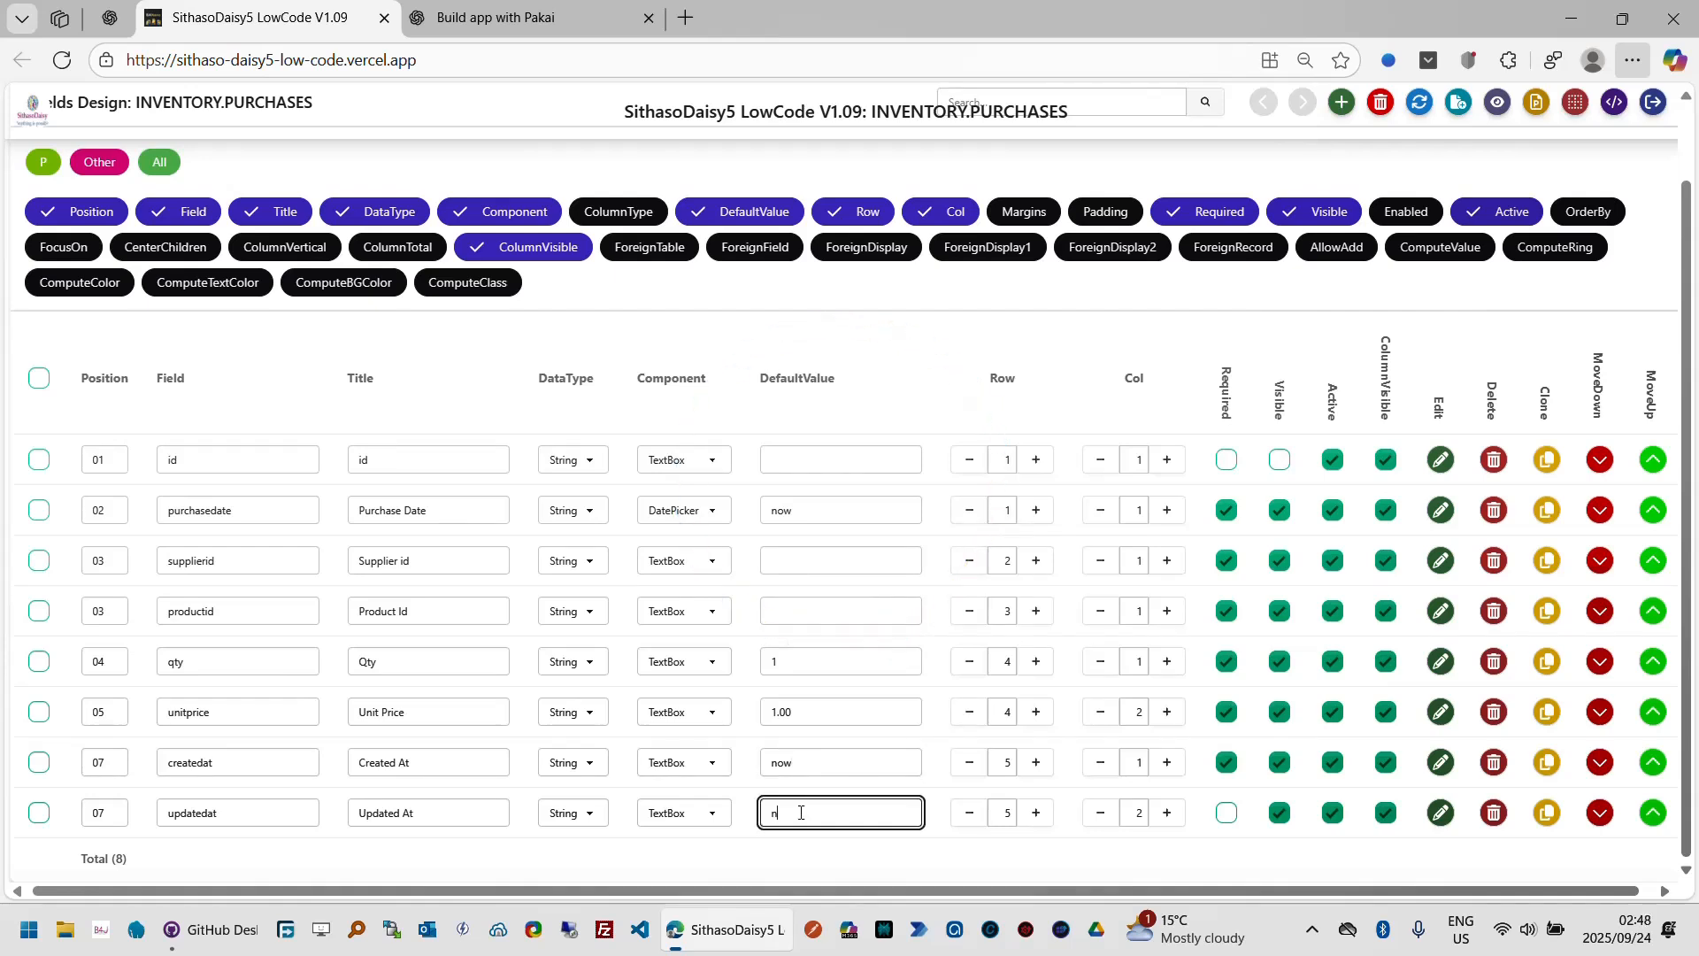
pyautogui.press('Tab')
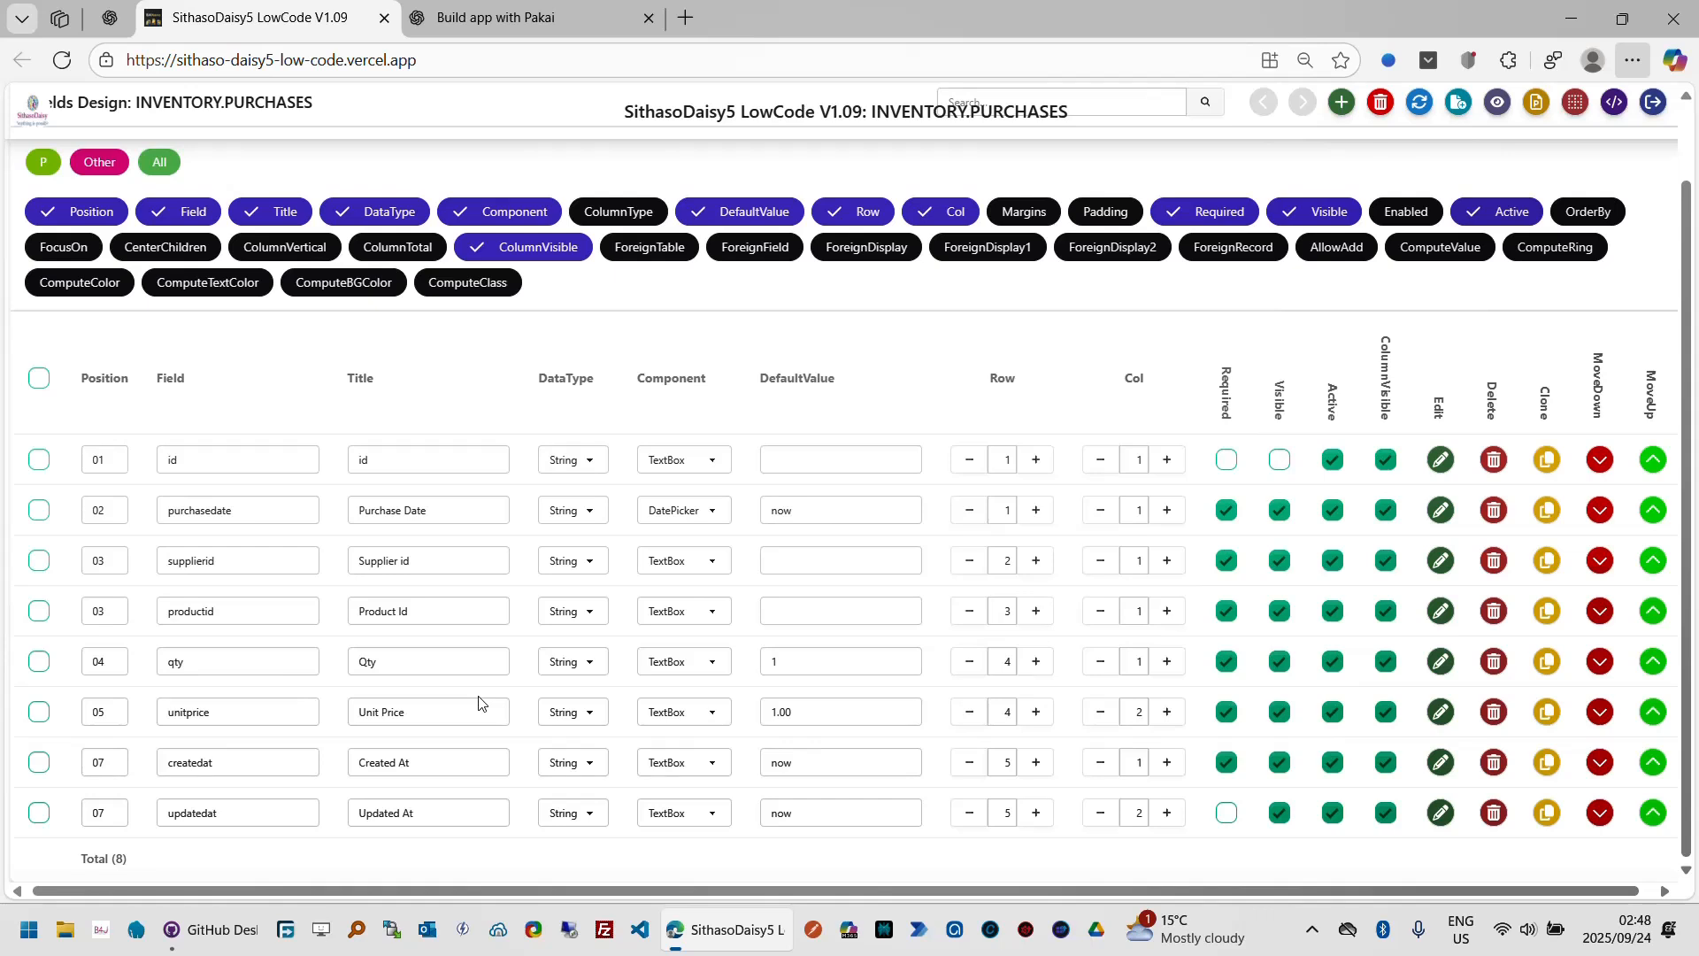
# Step: Show the ColumnType property column and set qty's column type to Thousand and unitprice's to Money
pyautogui.click(622, 214)
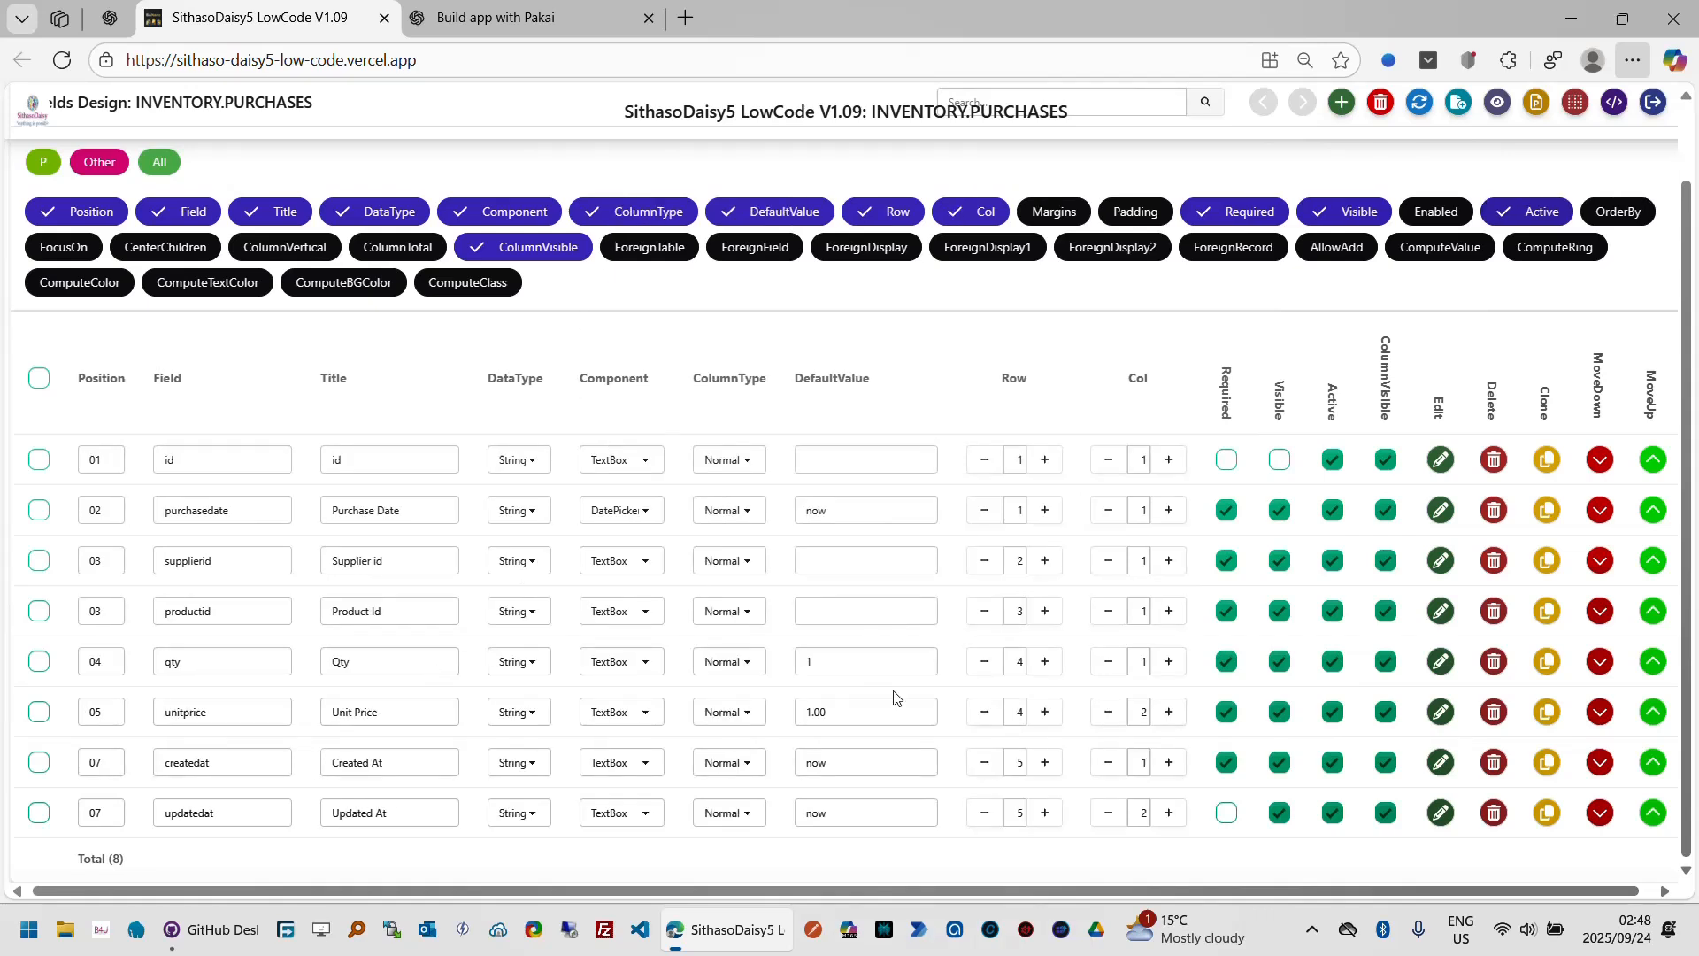
pyautogui.click(752, 672)
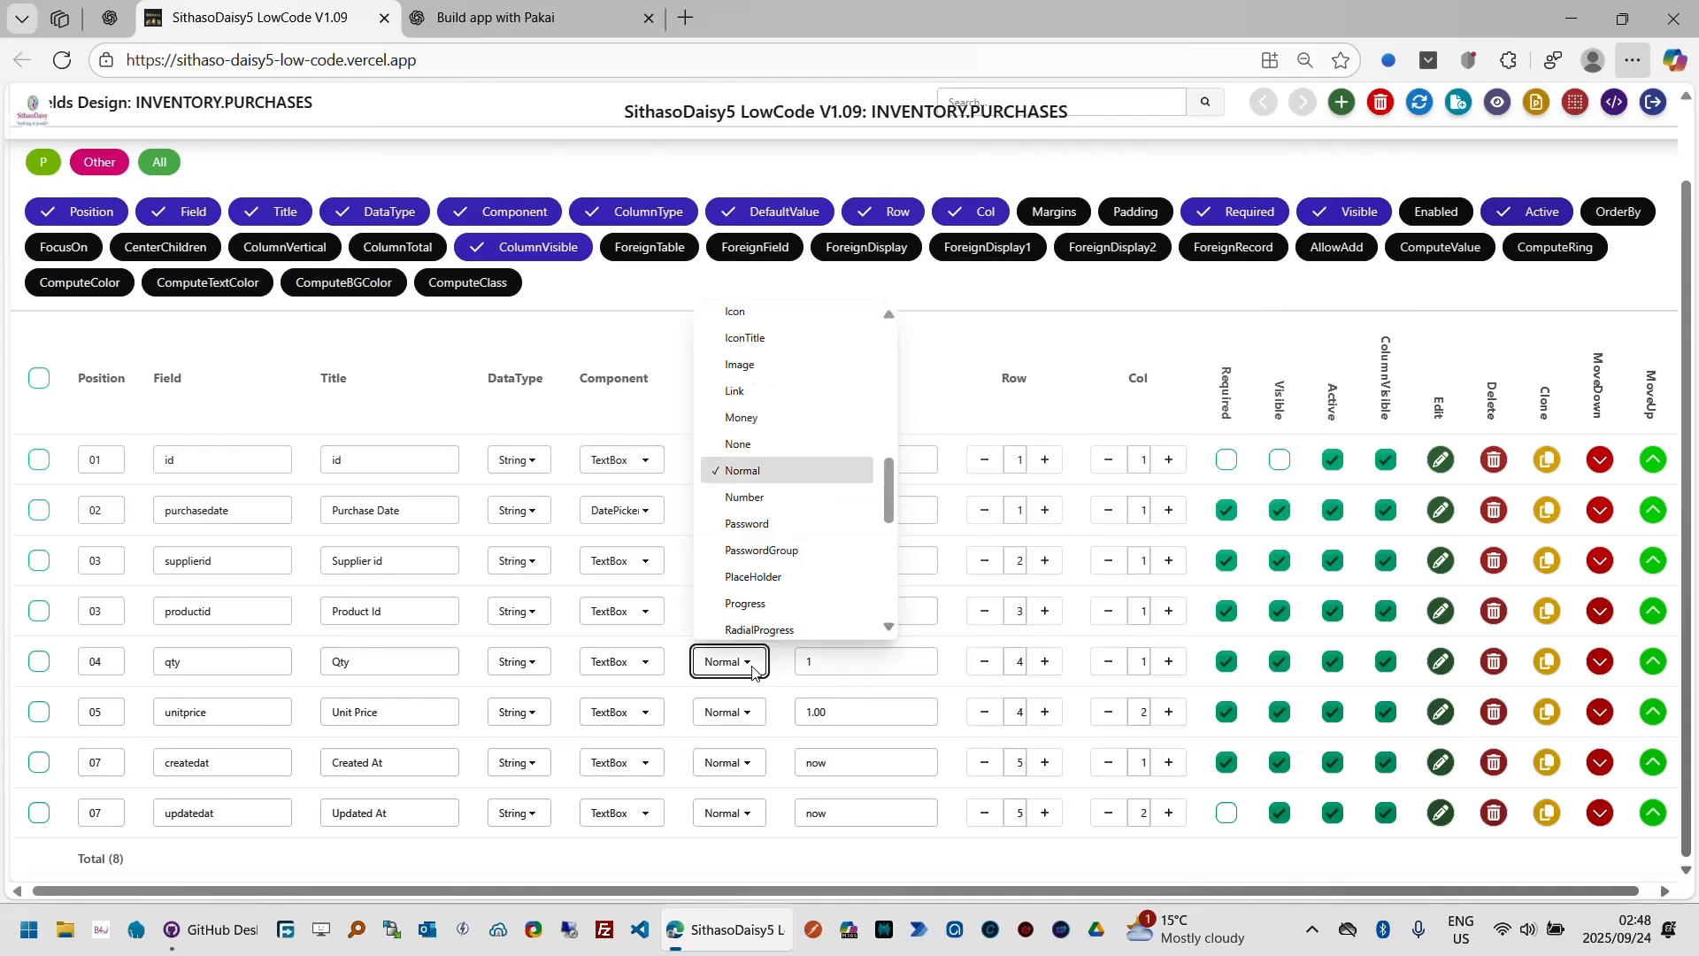
pyautogui.press('t')
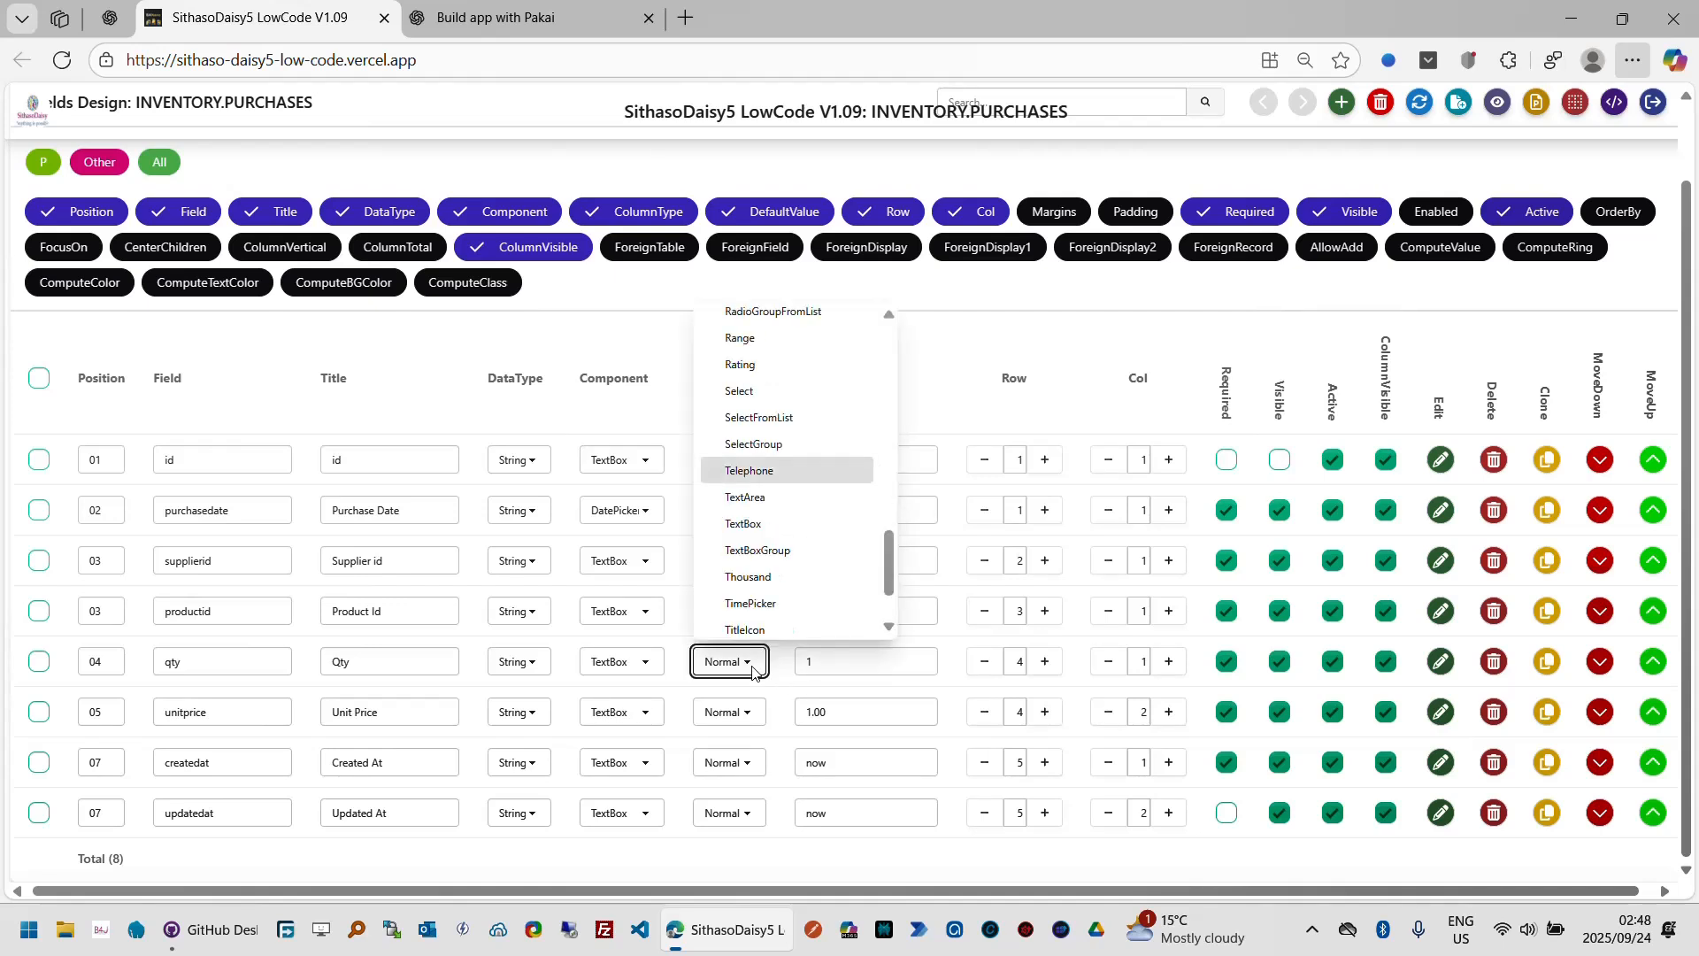
pyautogui.click(785, 581)
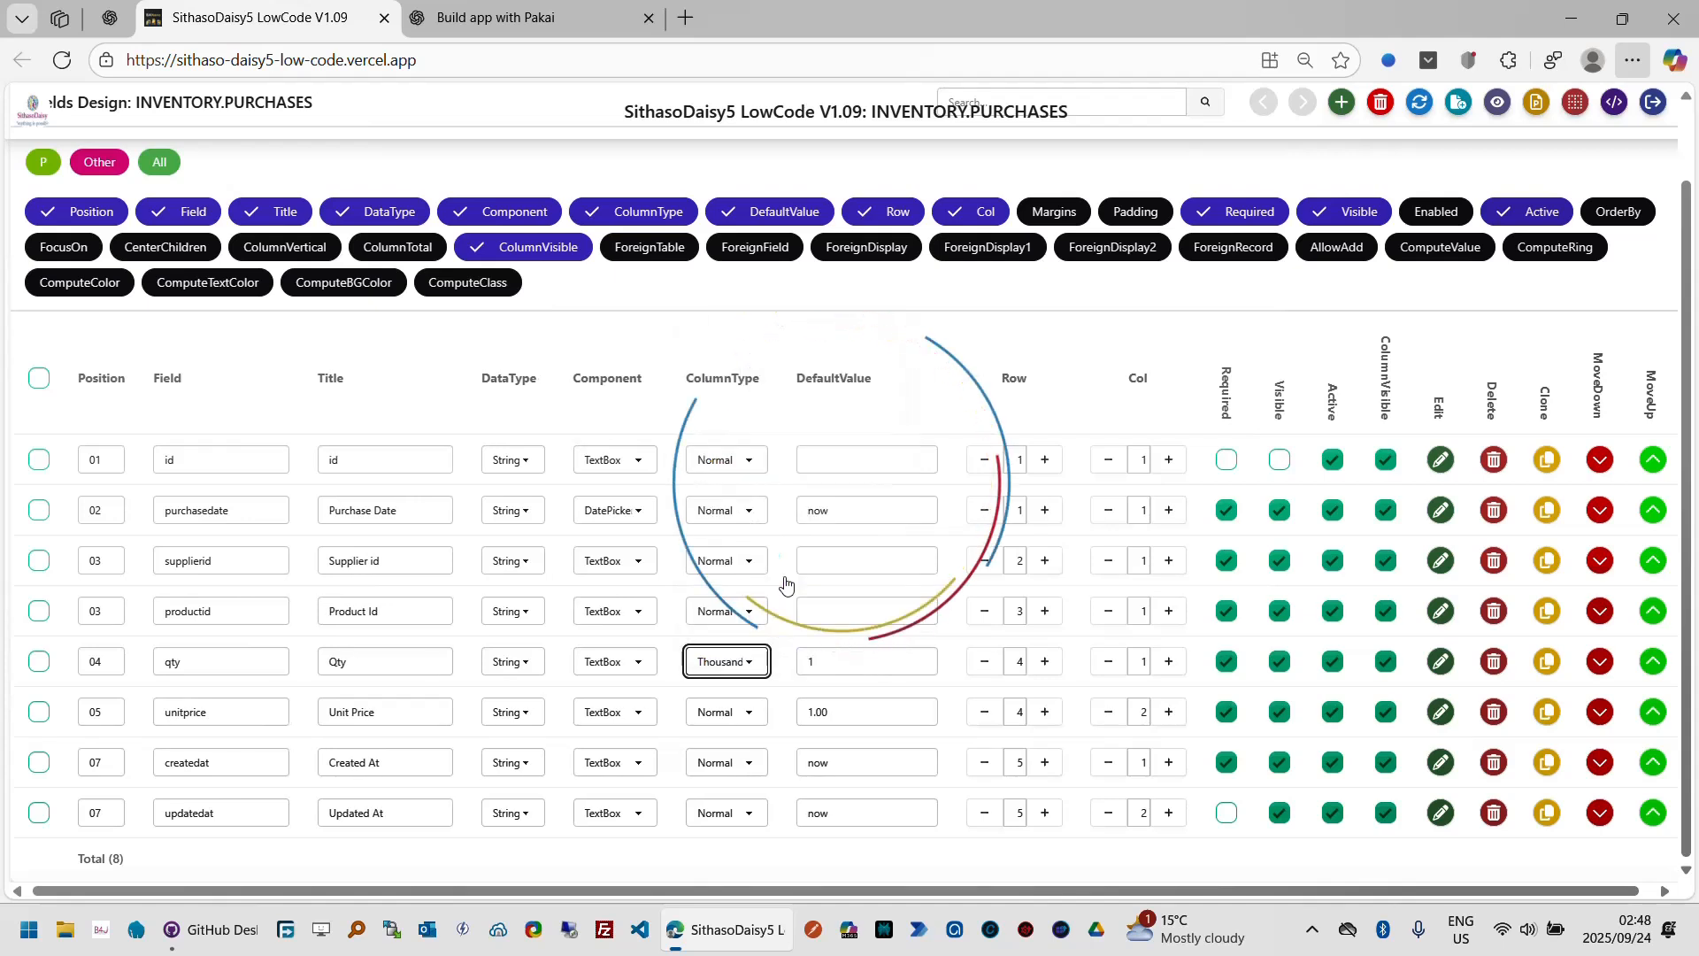
pyautogui.click(766, 721)
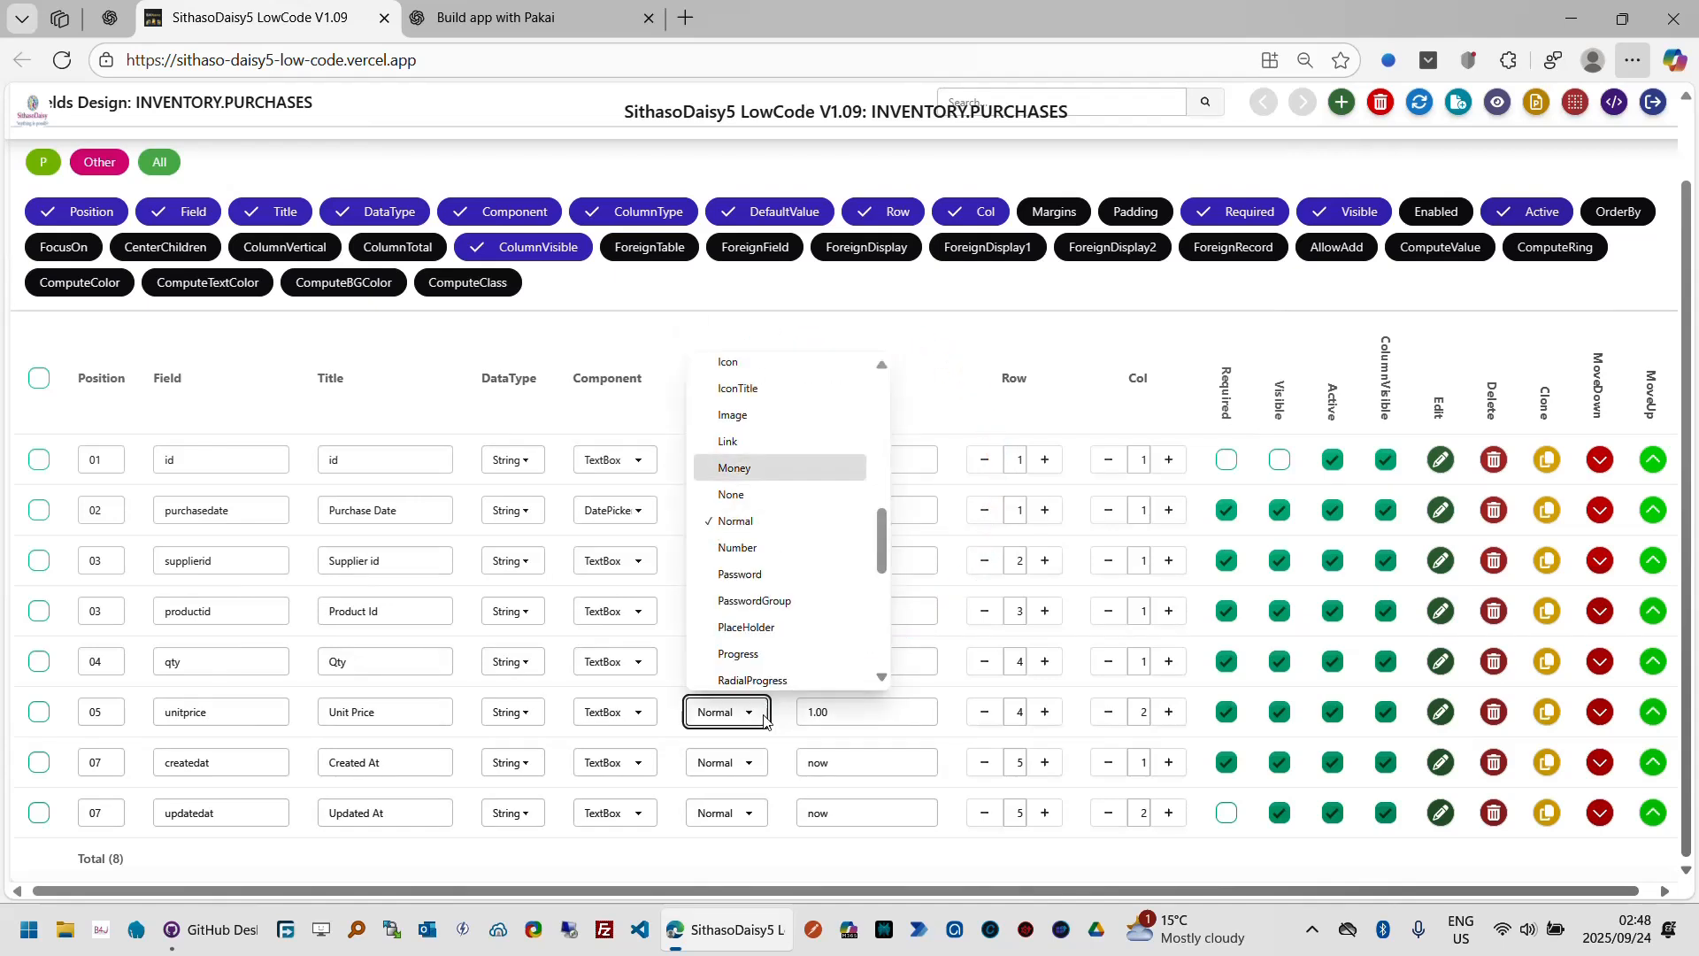
pyautogui.click(764, 469)
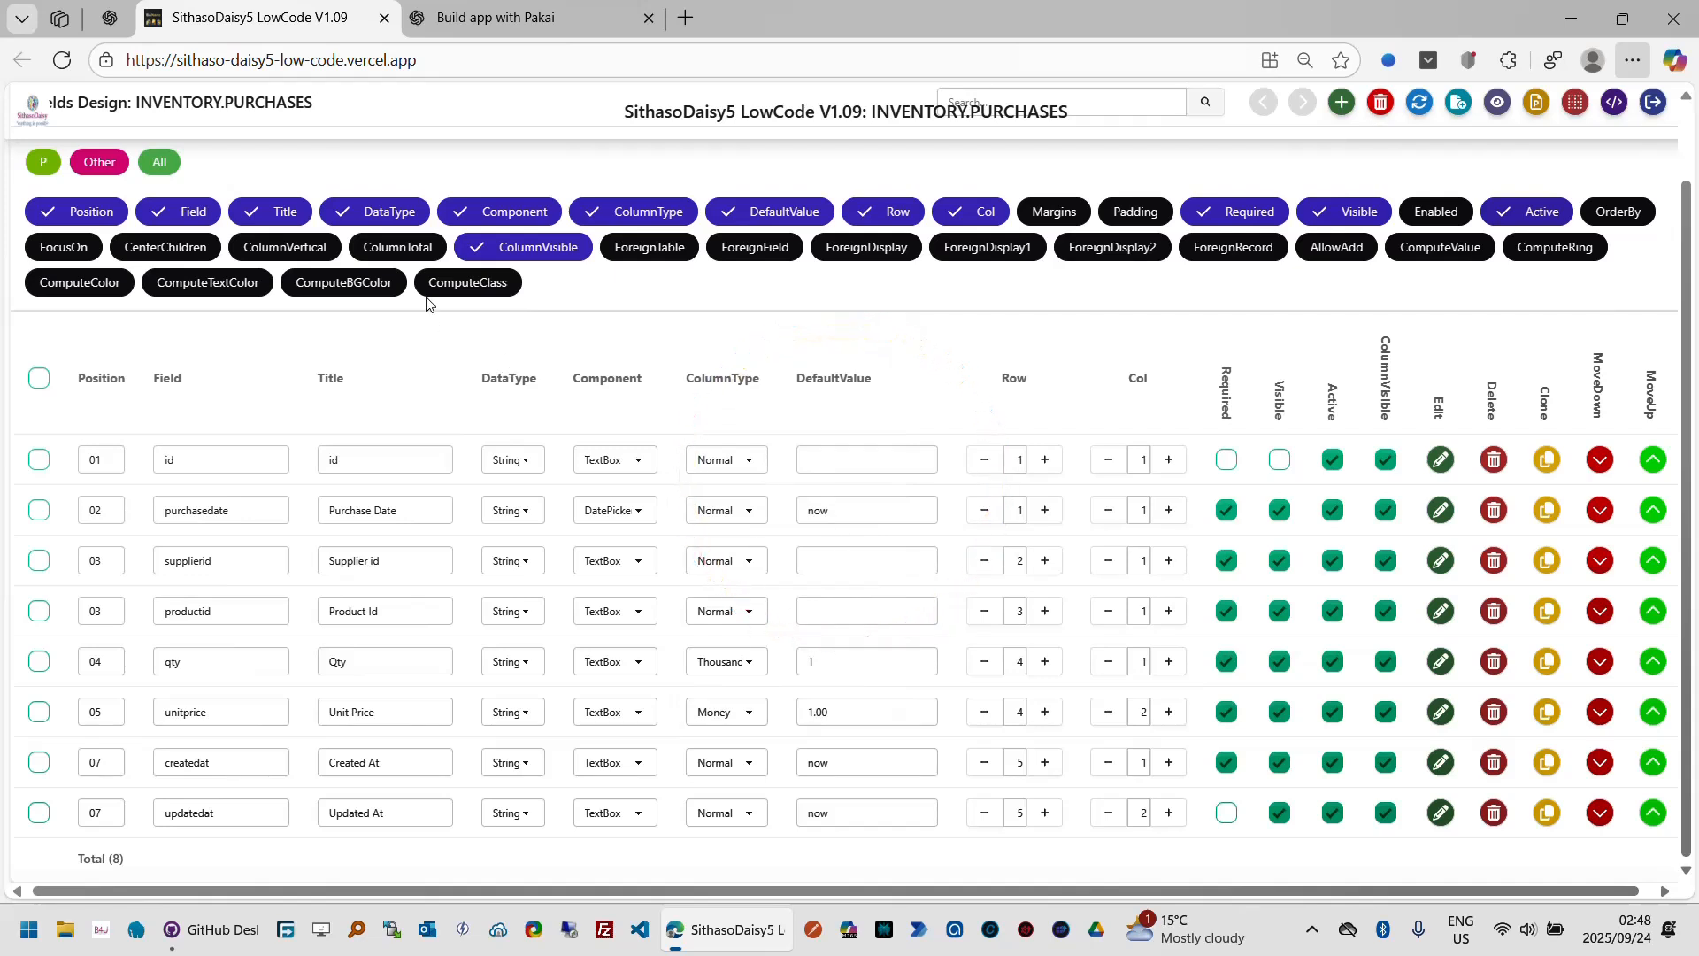
# Step: Show the ColumnTotal property column and enable column totals for qty and unitprice
pyautogui.click(412, 257)
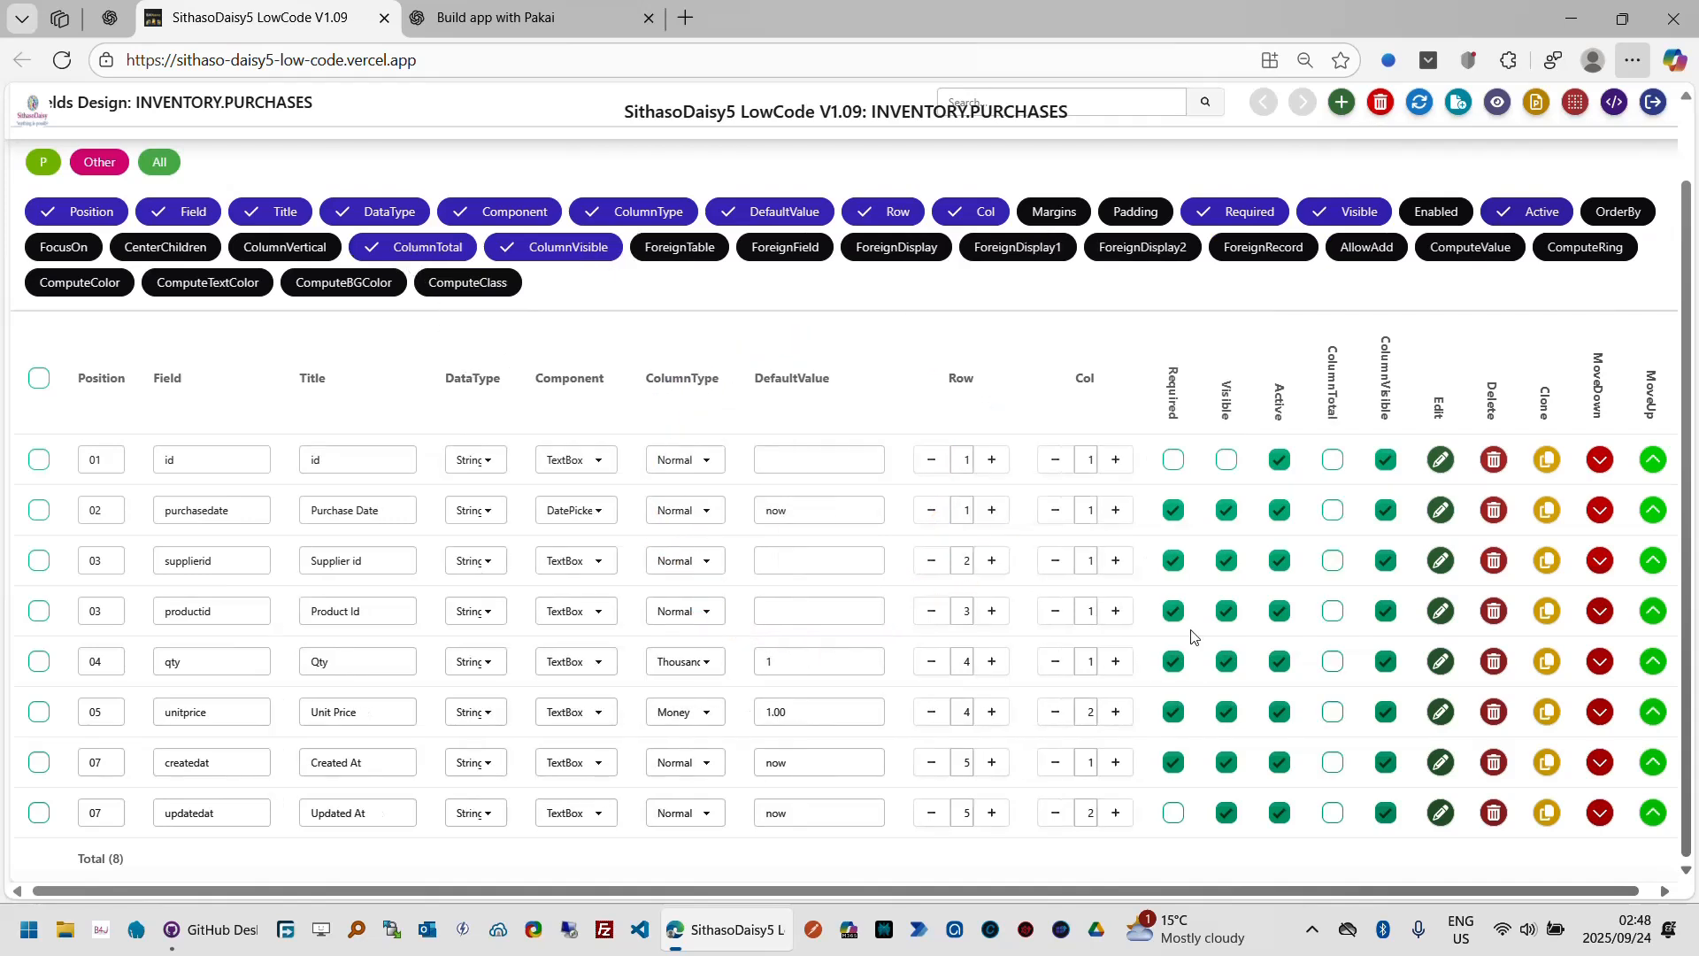
pyautogui.click(1340, 670)
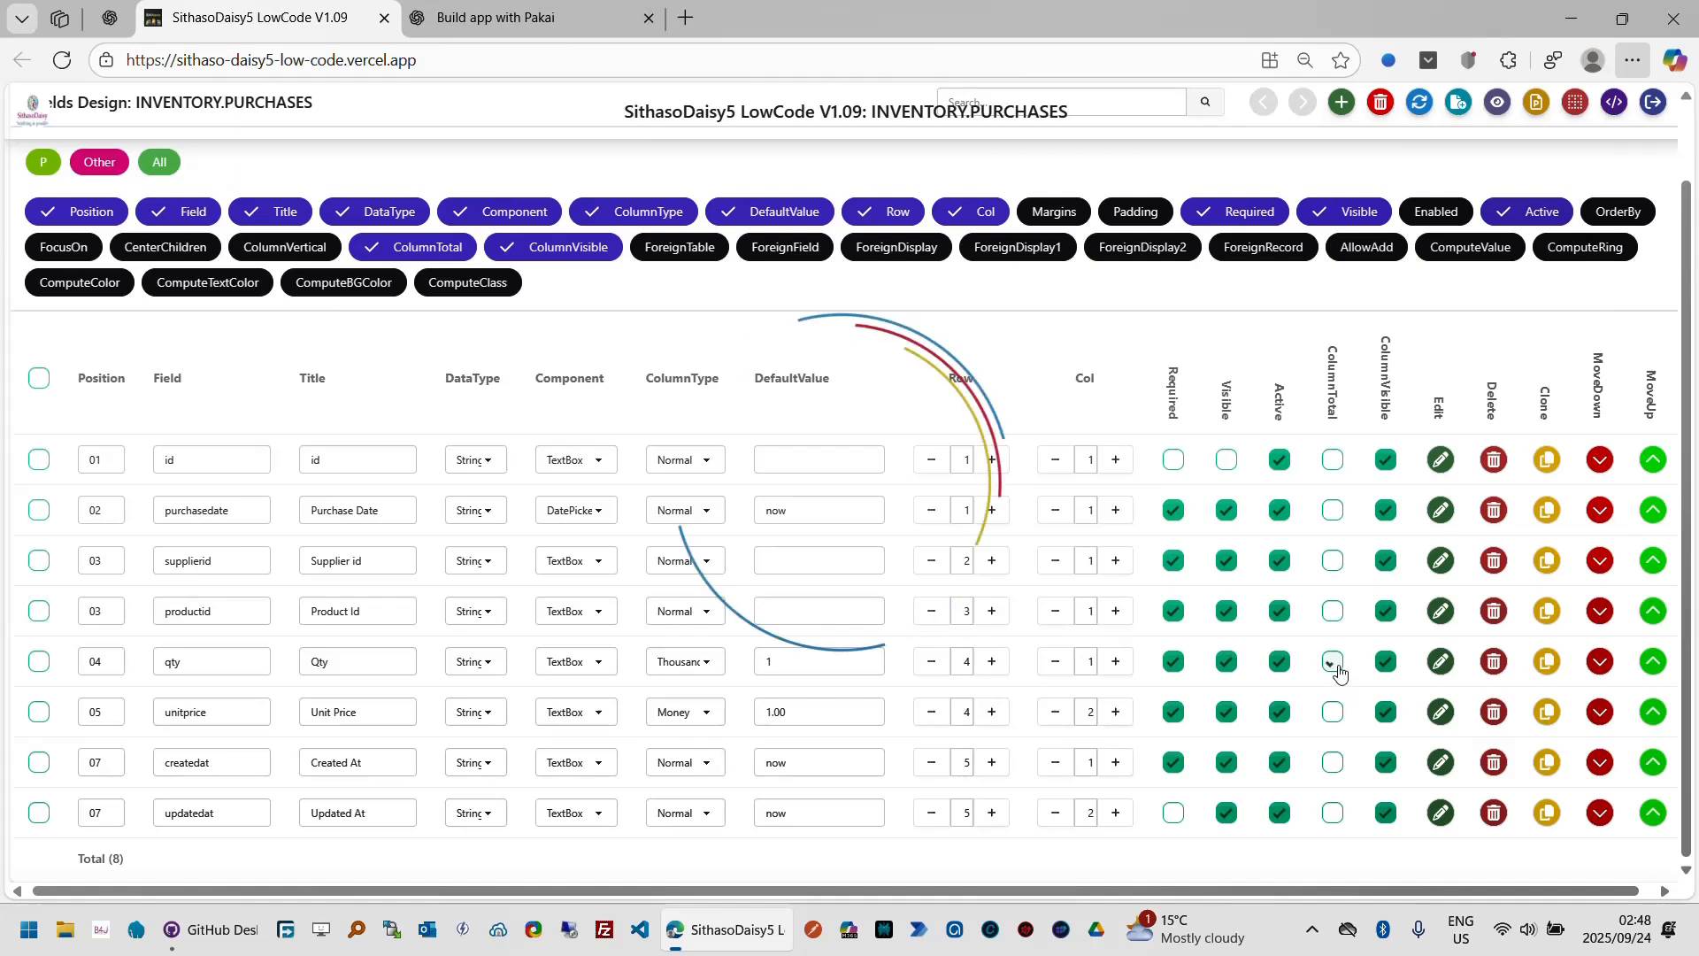
pyautogui.click(1334, 713)
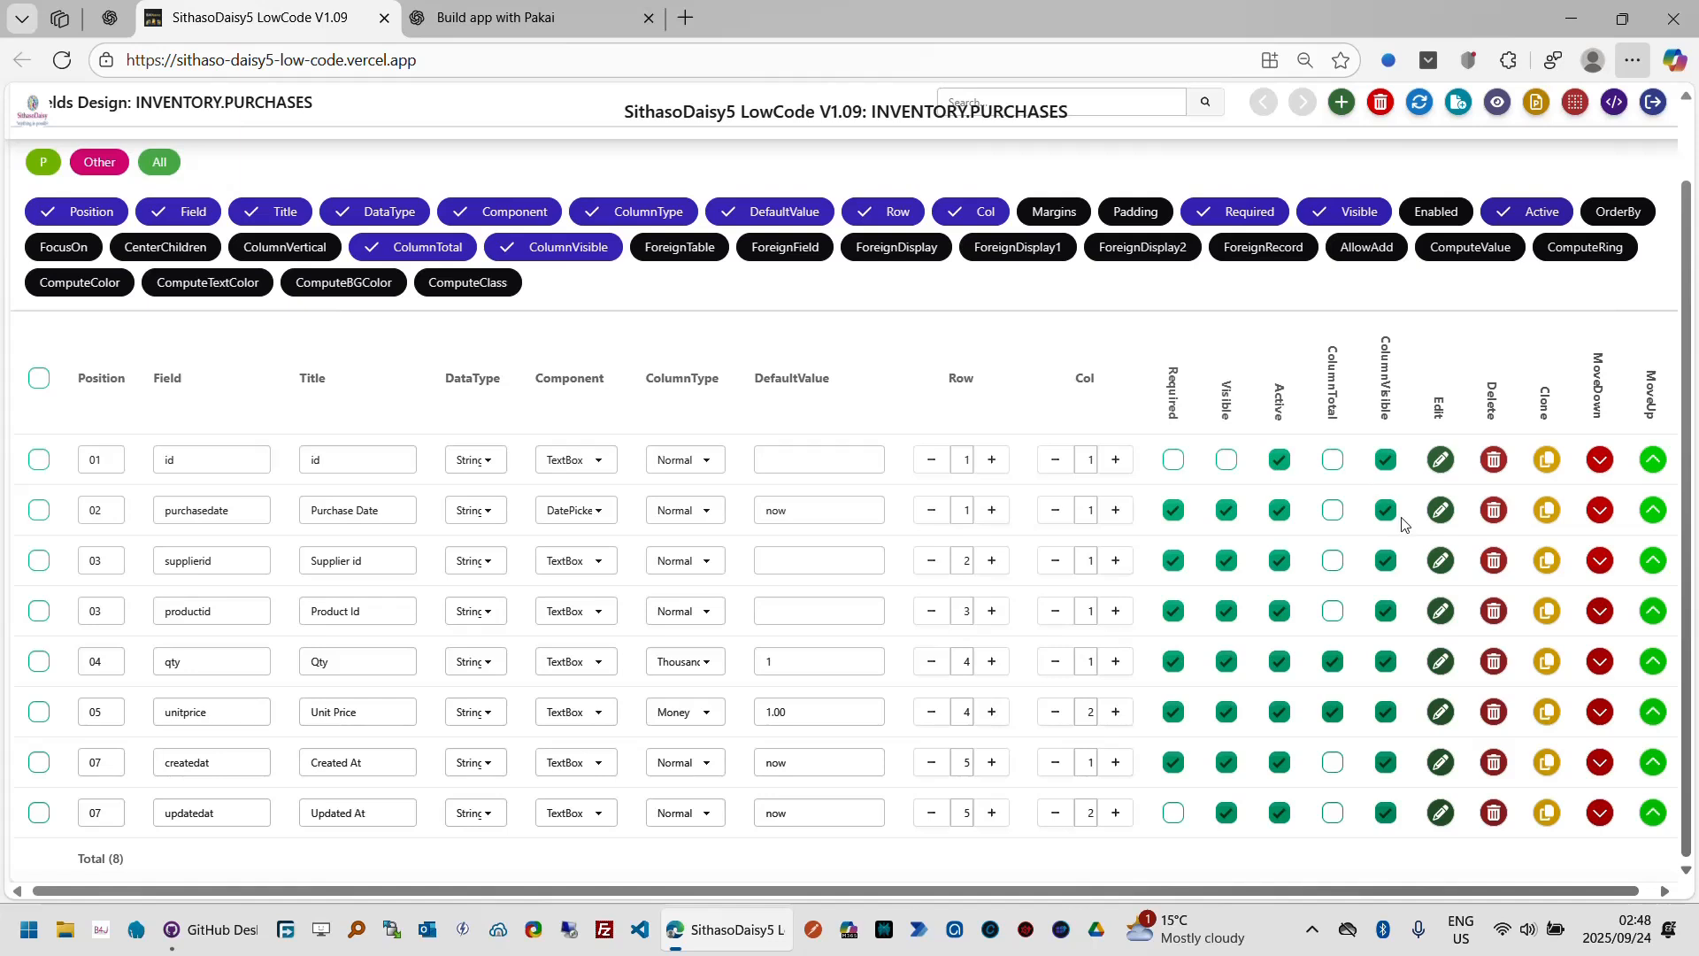
# Step: Turn off ColumnVisible for the id, createdat and updatedat fields
pyautogui.click(1388, 466)
pyautogui.click(1387, 765)
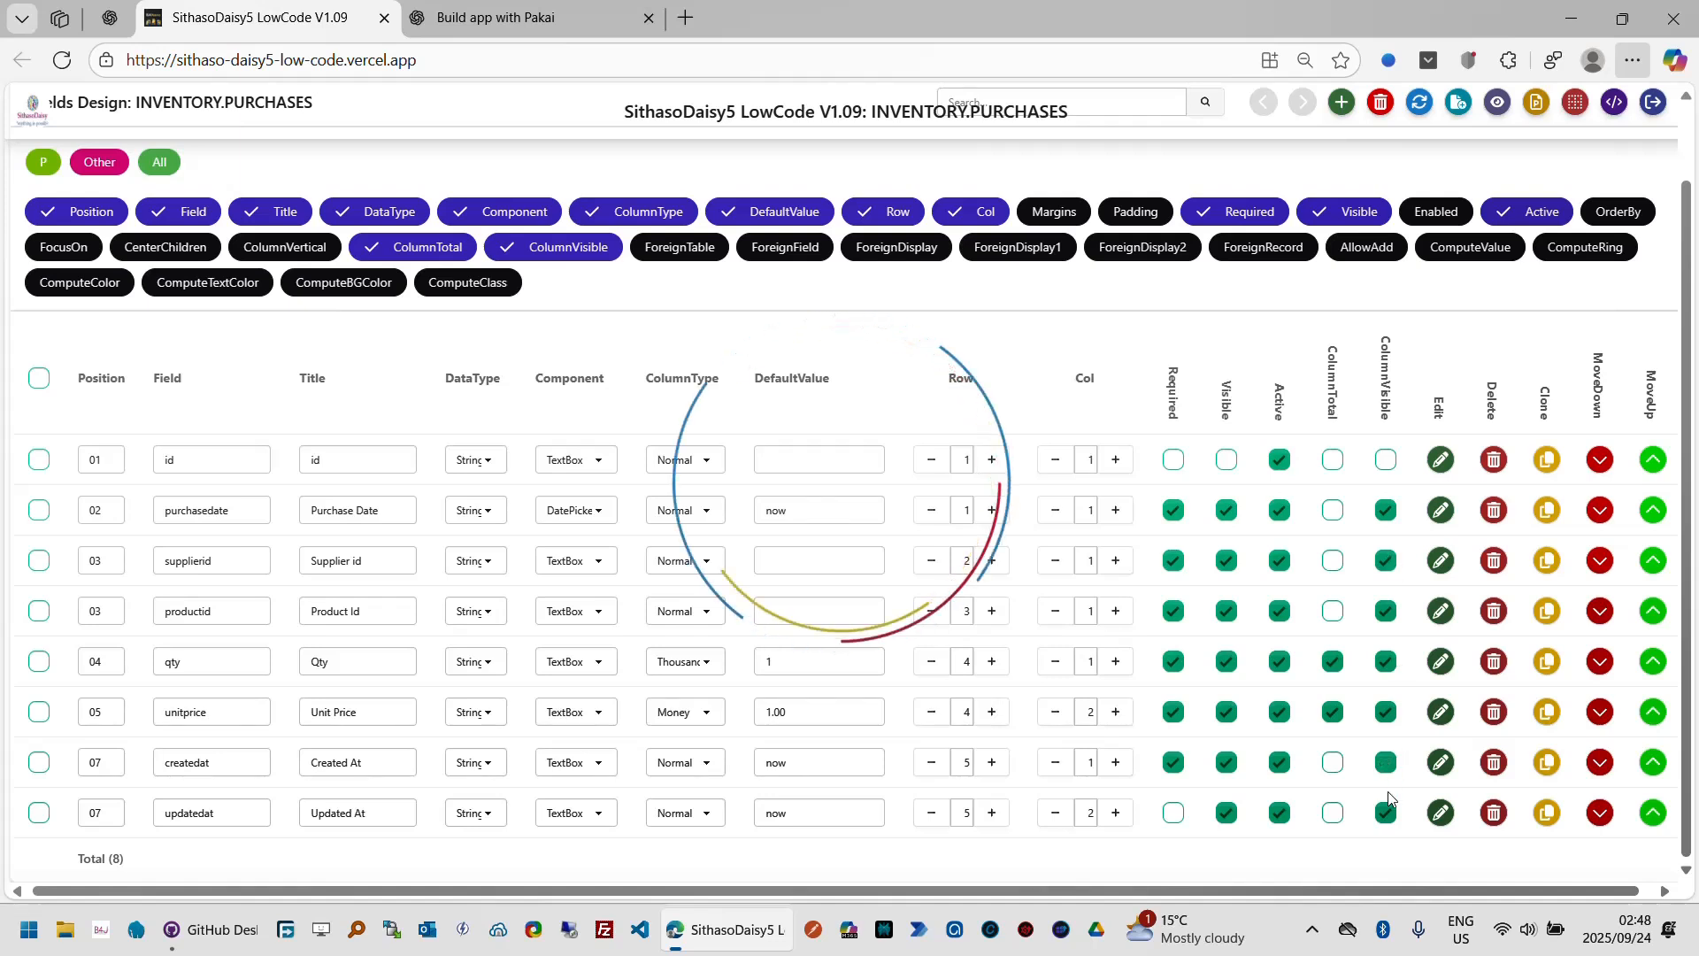
pyautogui.click(1387, 814)
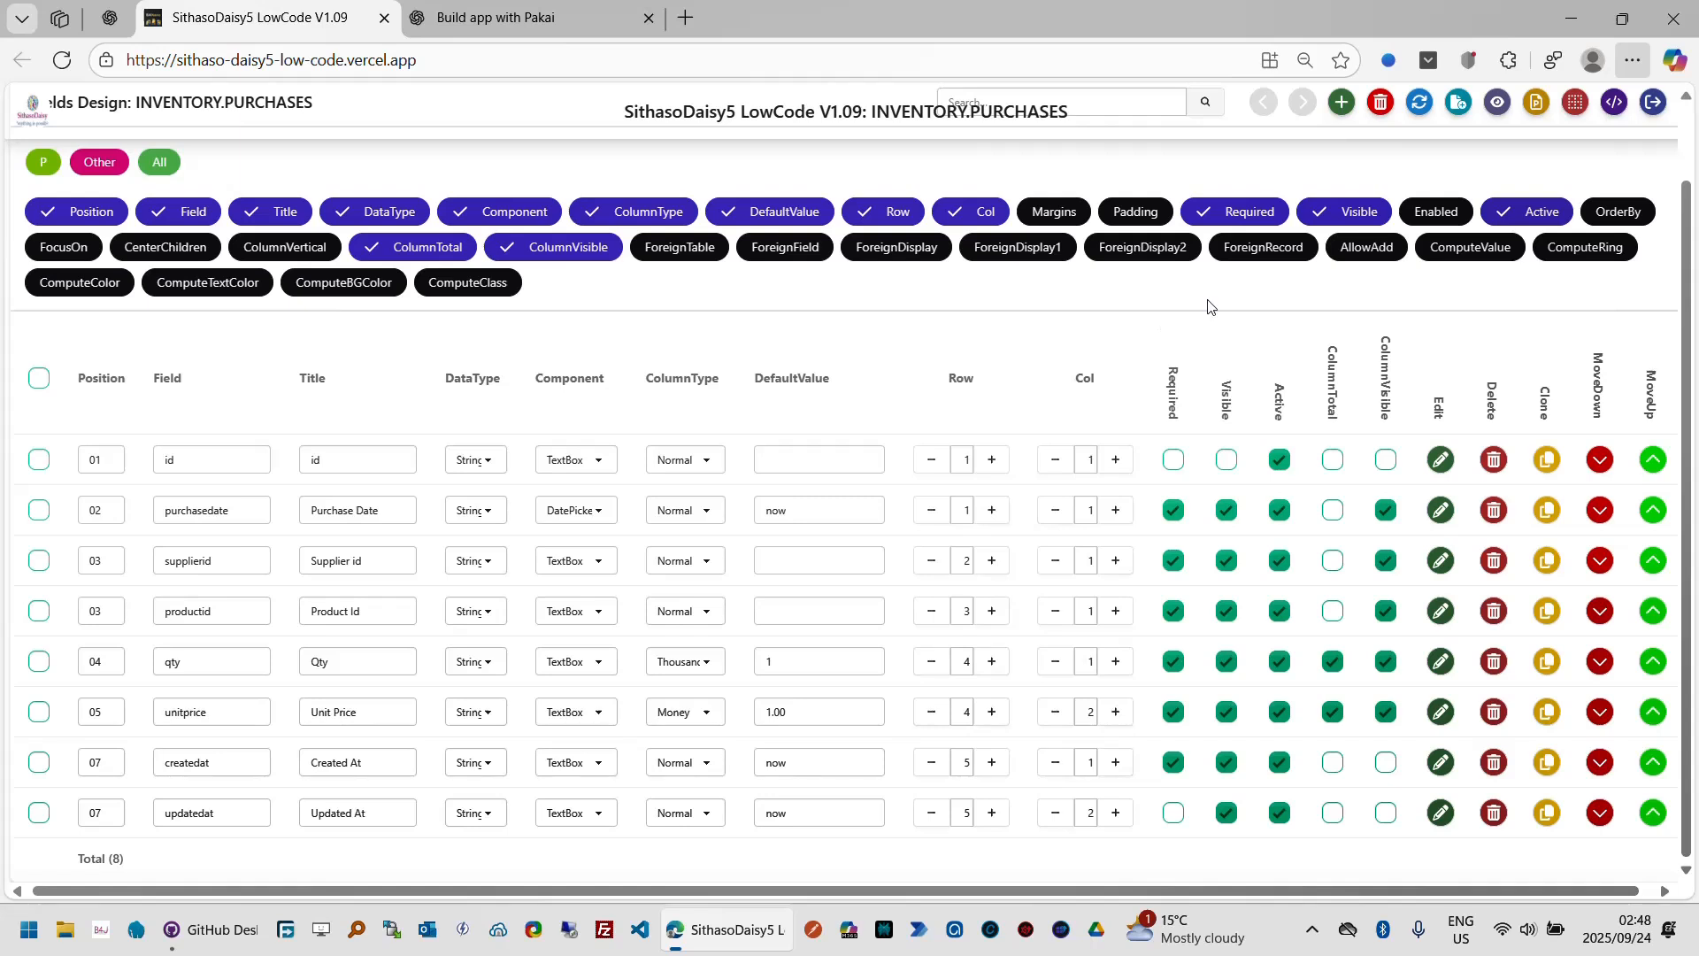
# Step: Hide the Visible, ColumnTotal and ColumnVisible property columns from the fields design grid
pyautogui.click(1352, 219)
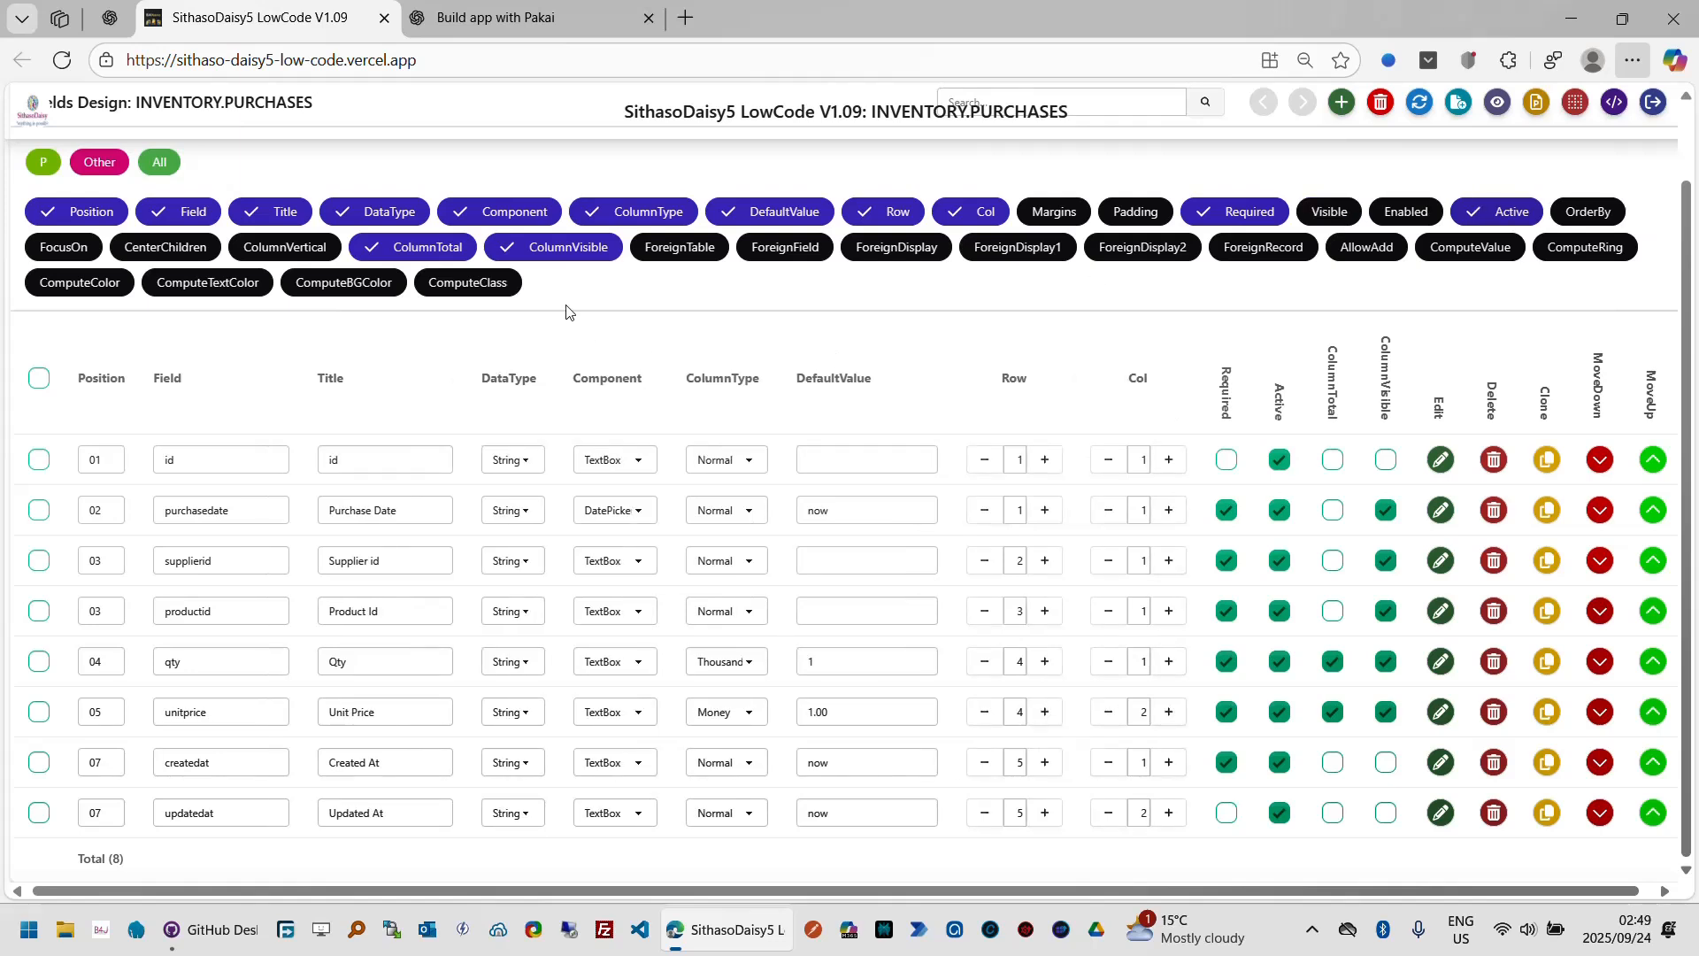
pyautogui.click(434, 256)
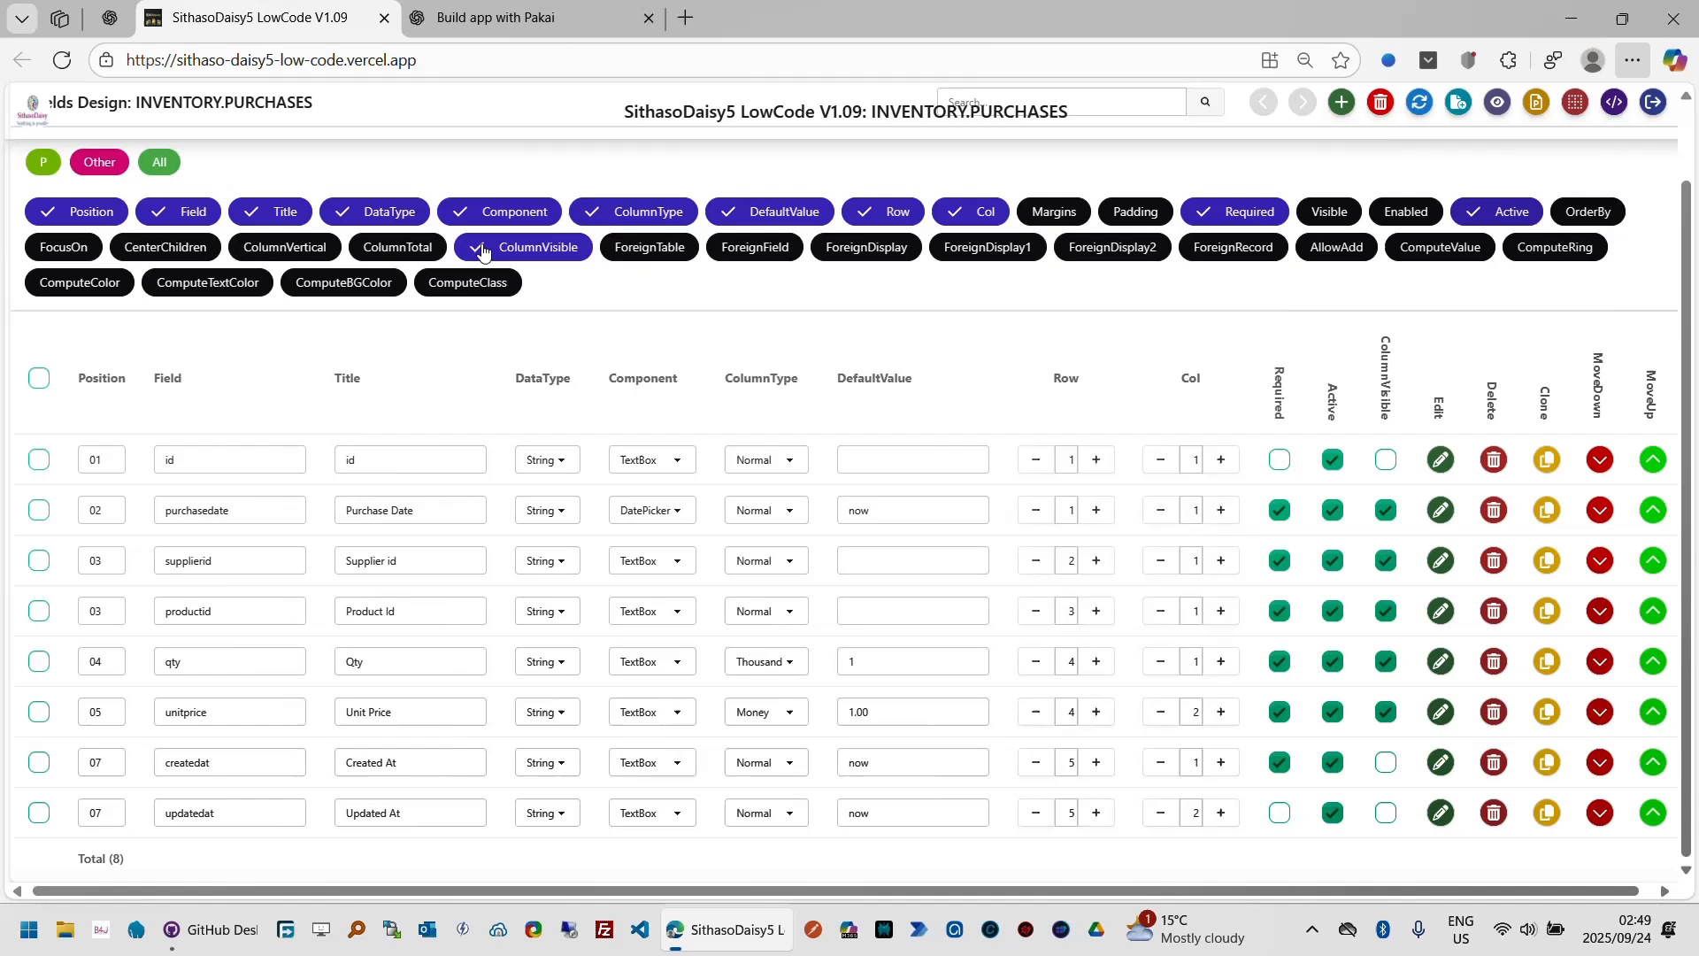
pyautogui.click(576, 255)
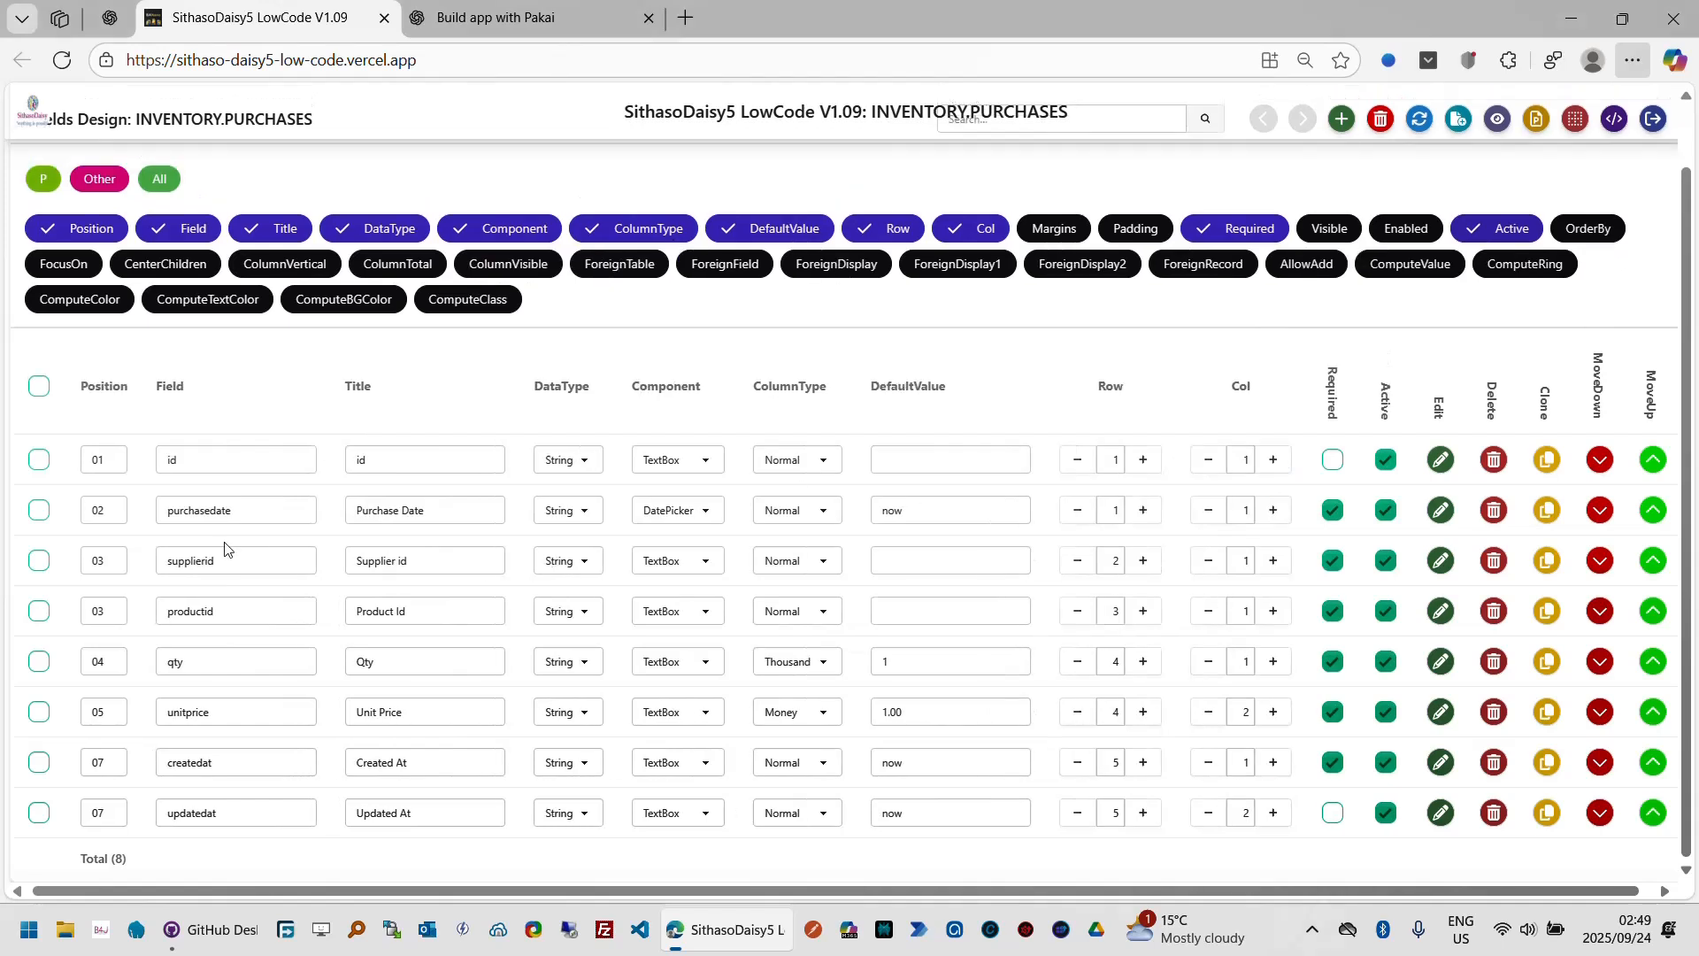
# Step: Change the component of supplierid and productid to SelectGroup
pyautogui.click(707, 563)
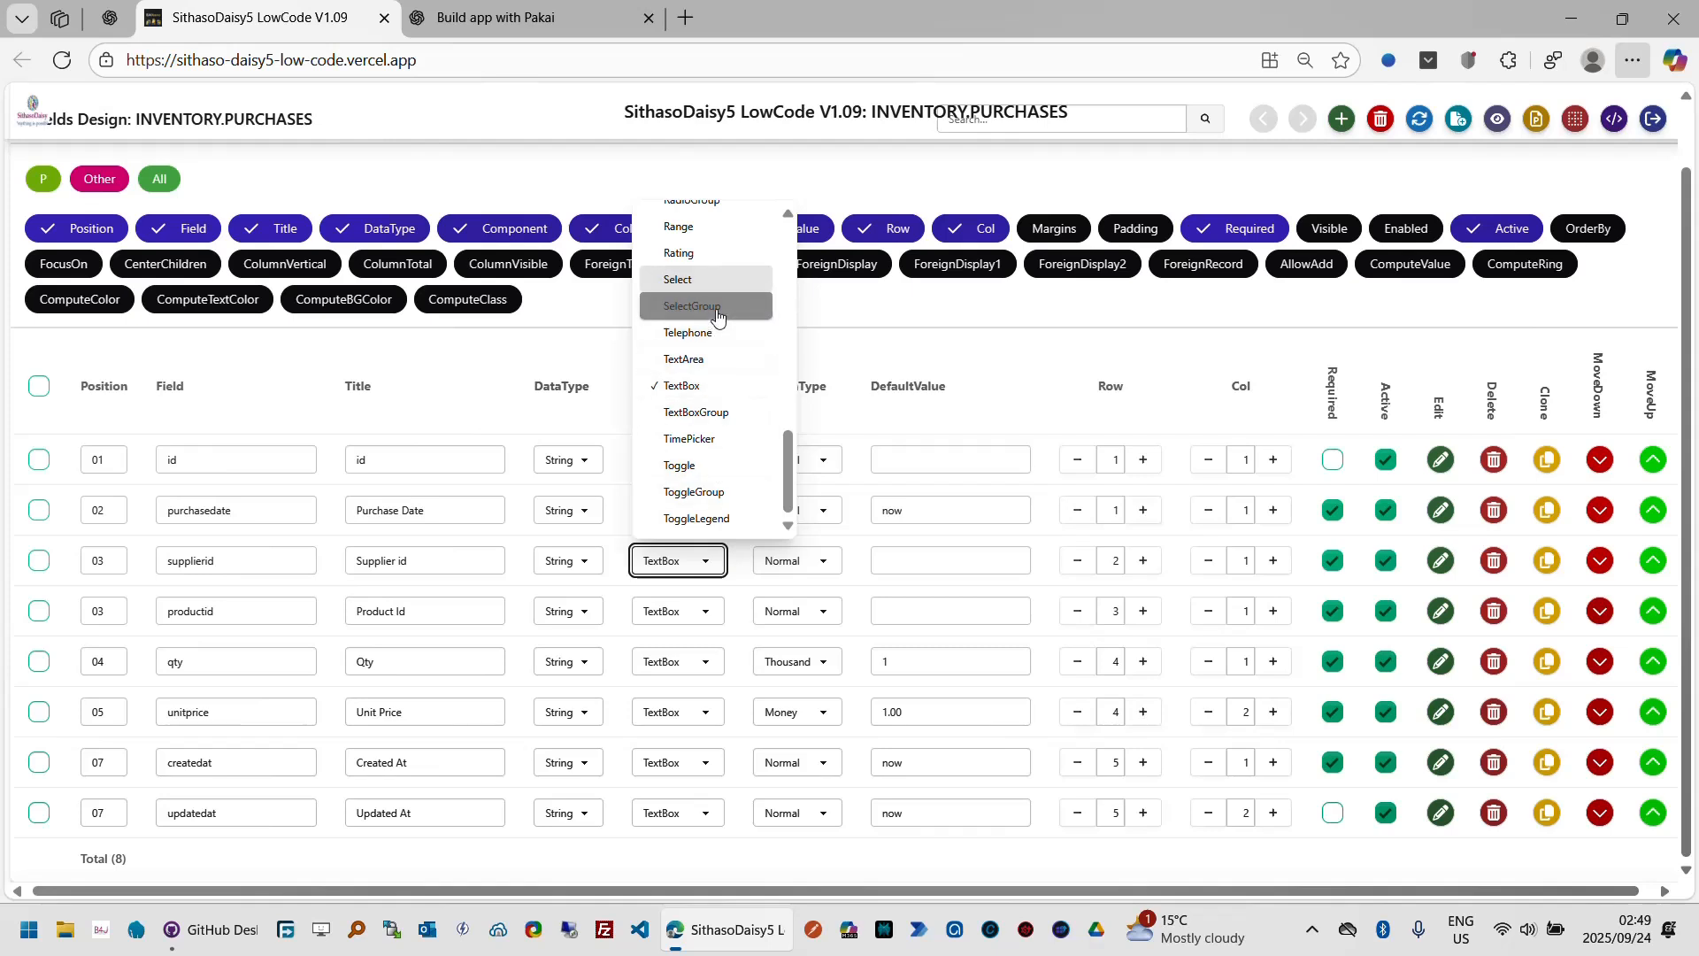
pyautogui.click(718, 312)
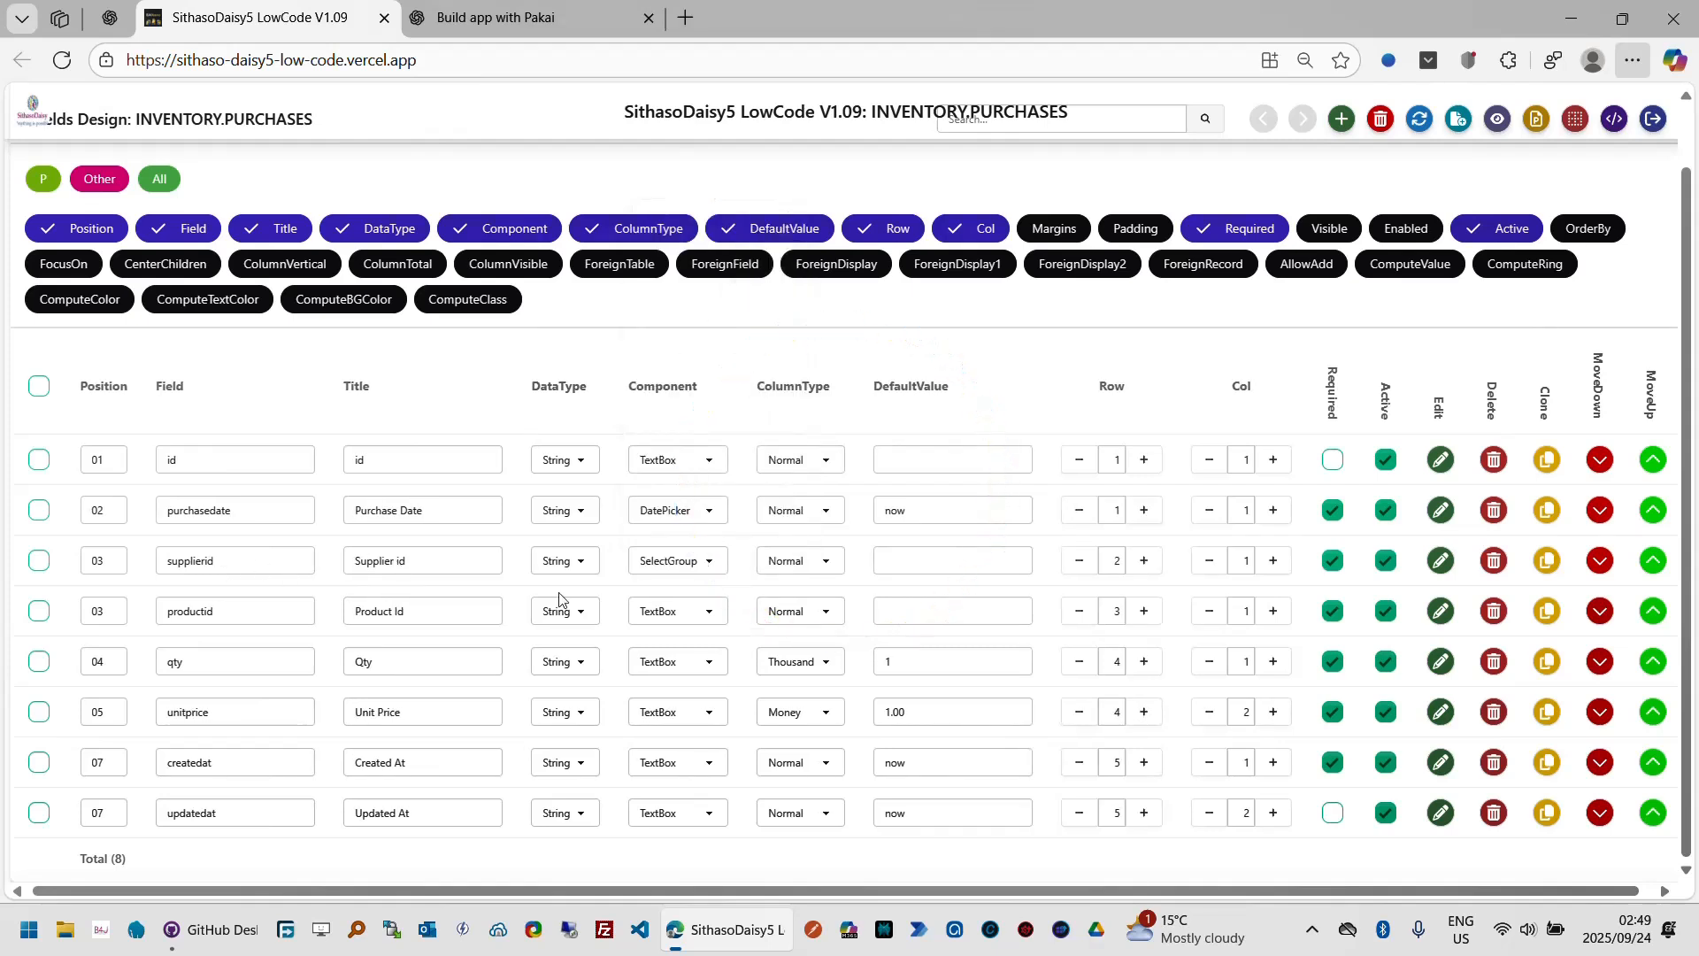
pyautogui.click(711, 615)
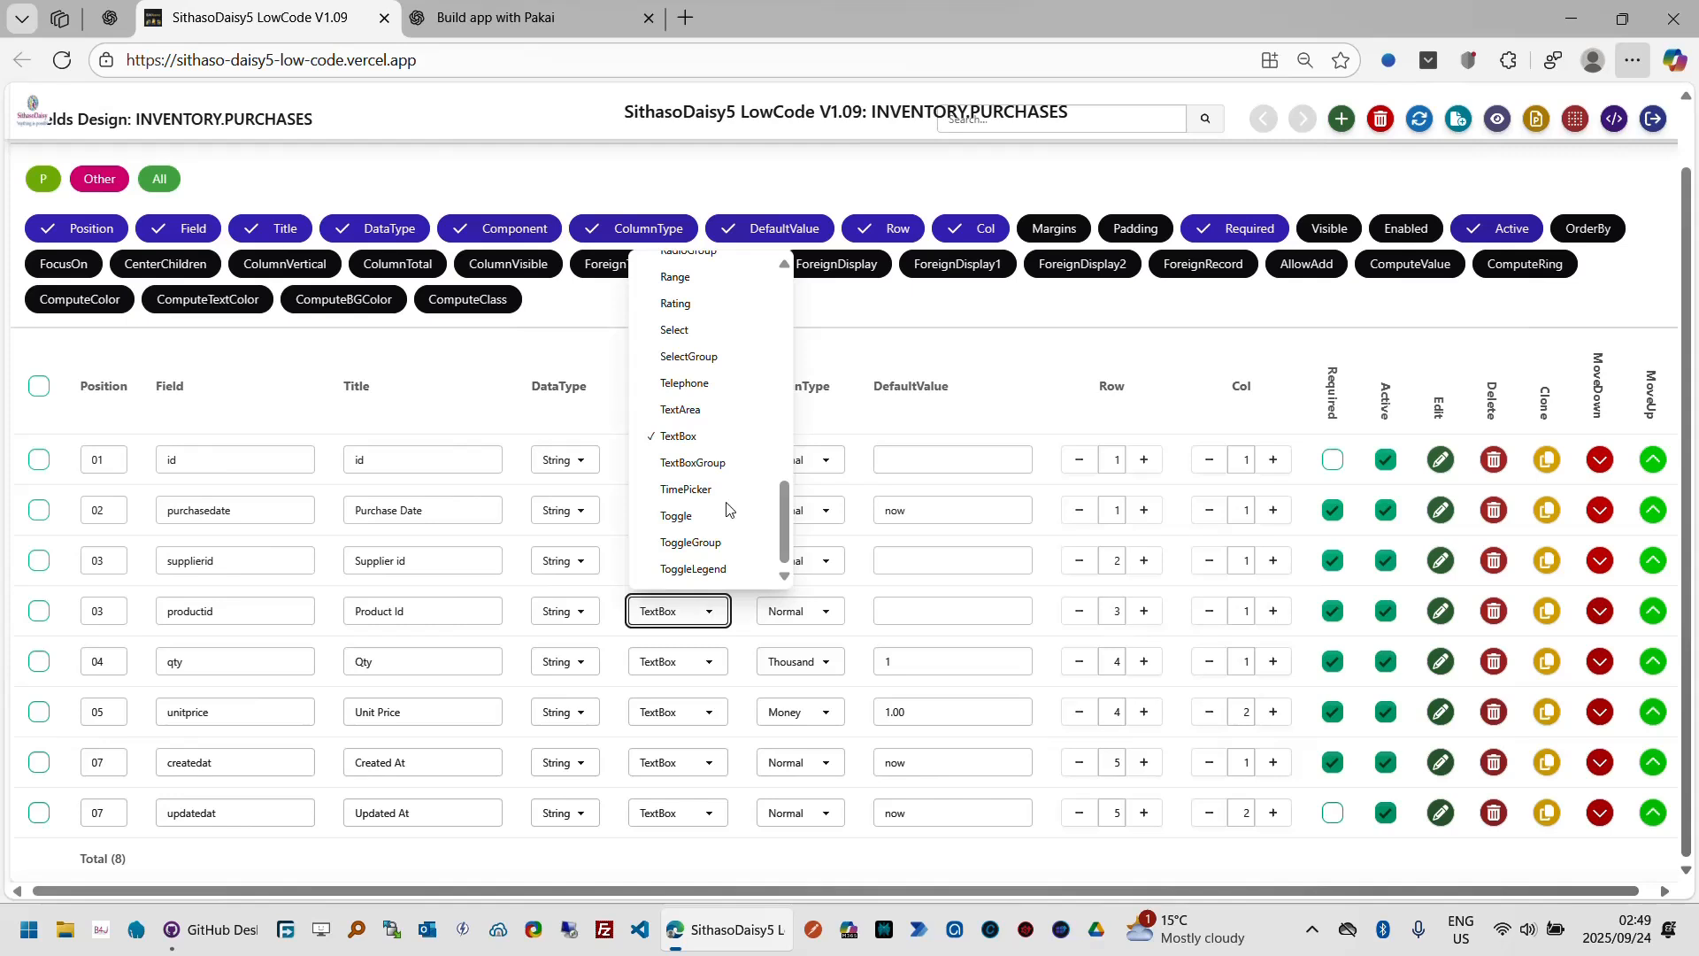
pyautogui.click(728, 357)
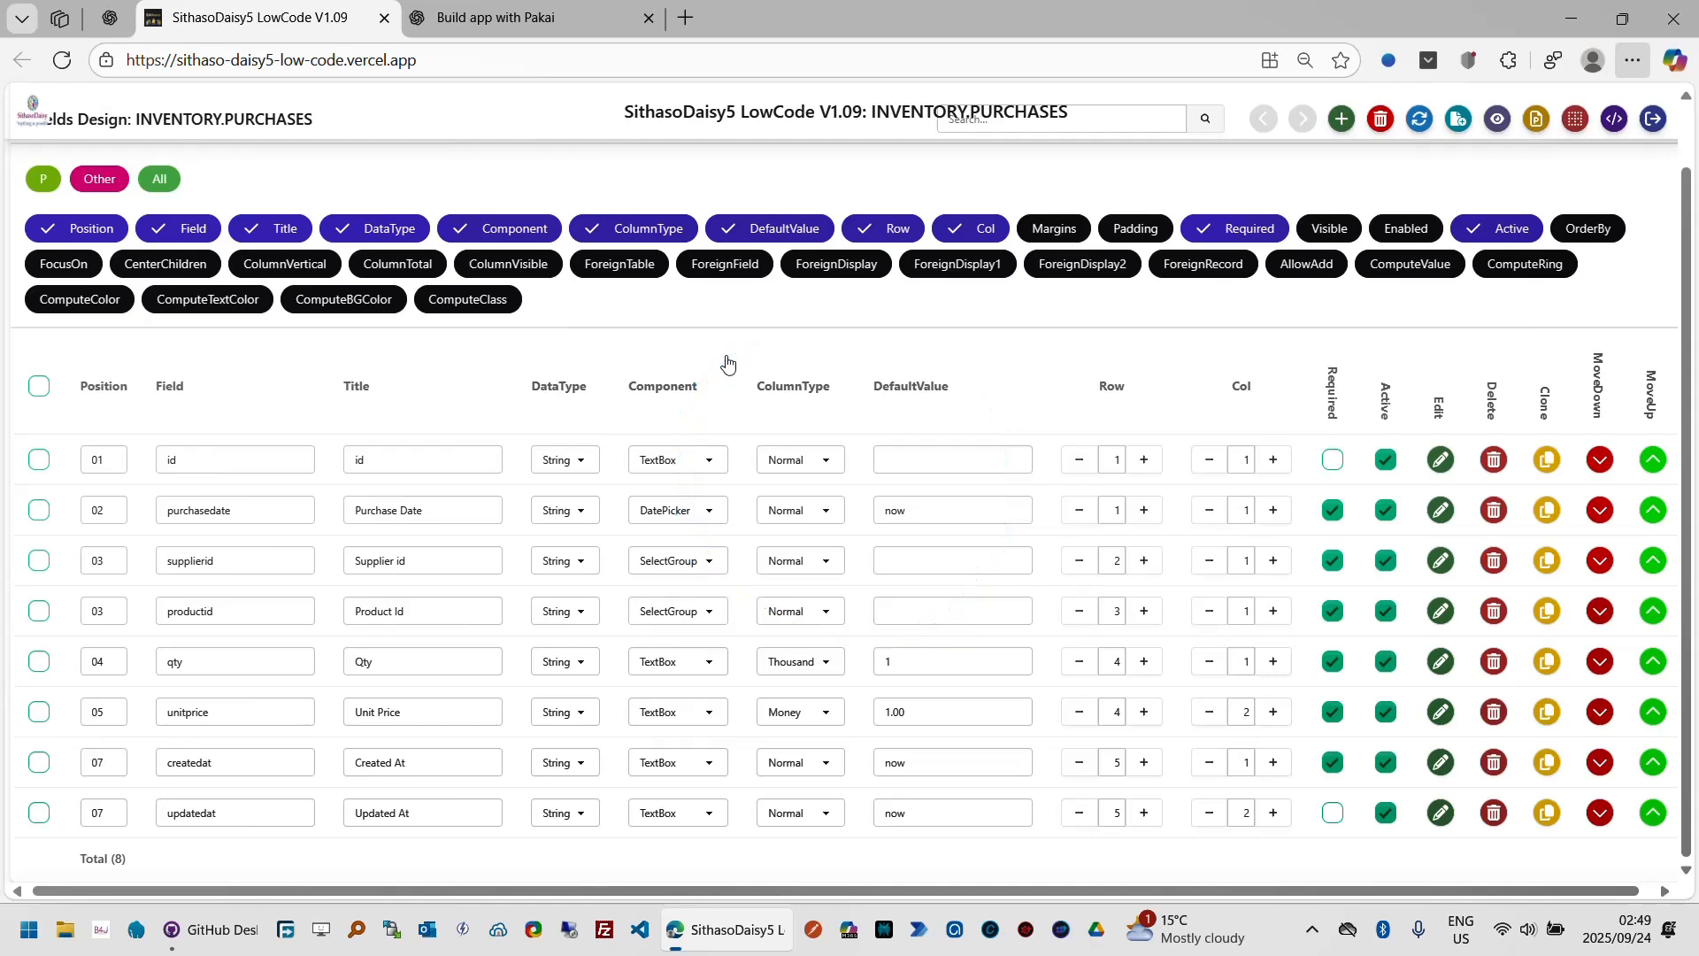
# Step: Open the app preview of the Purchases page
pyautogui.scroll(1, 1685, 160)
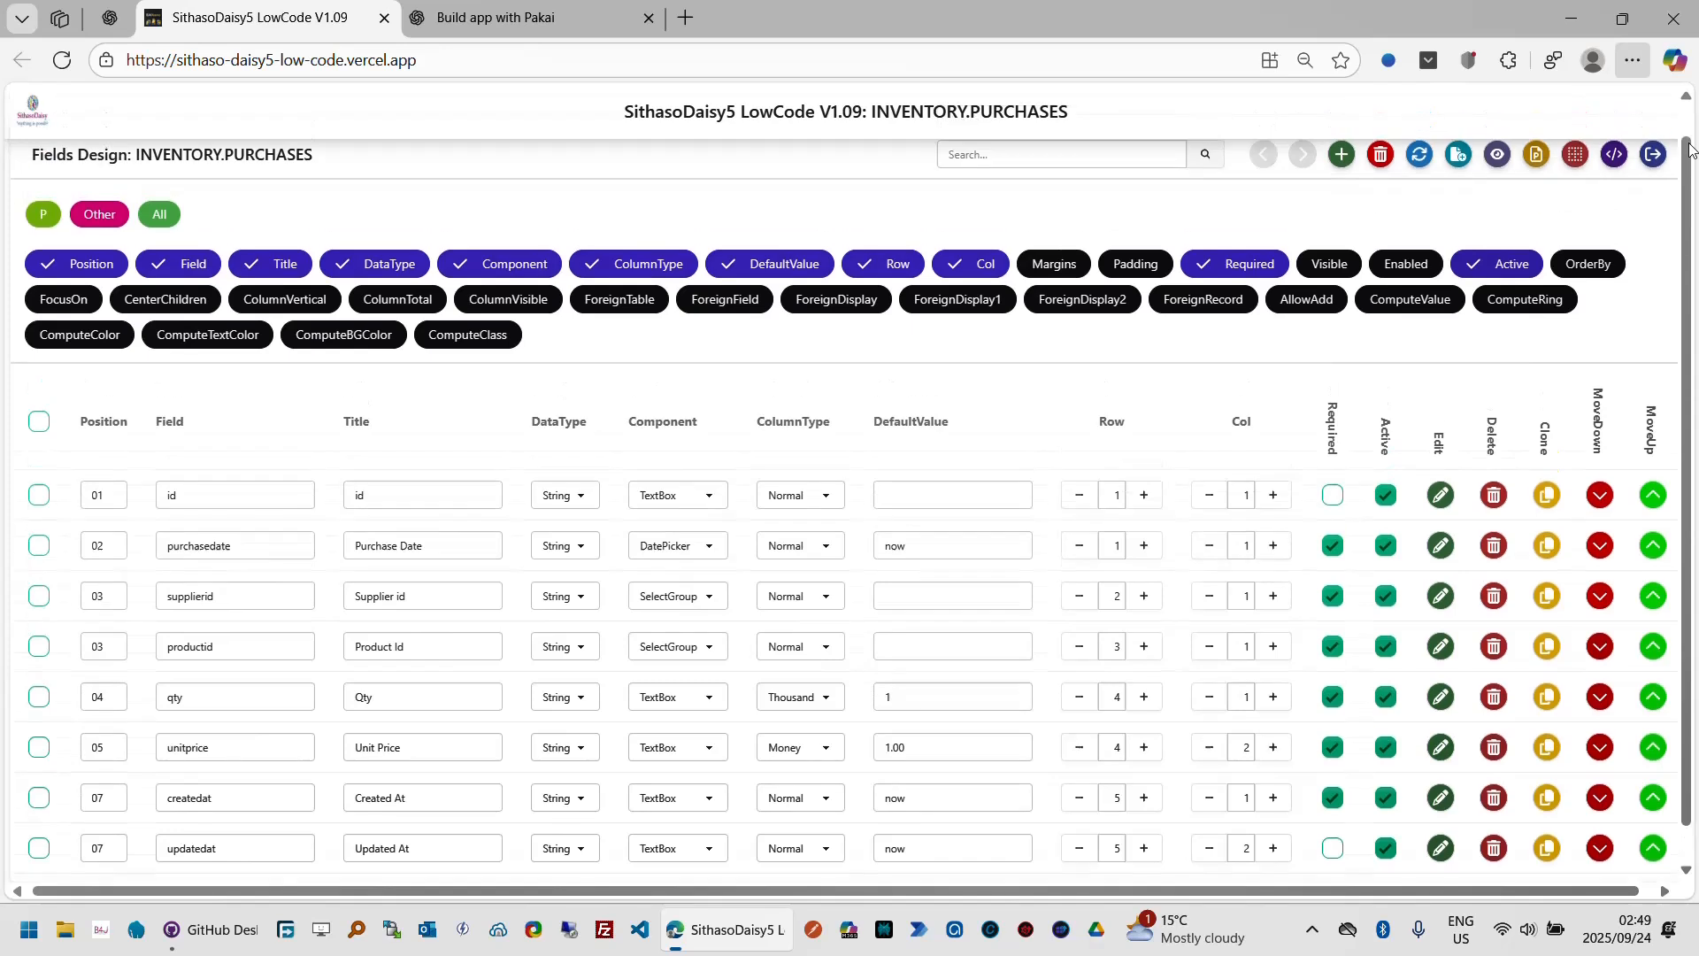
pyautogui.click(1496, 191)
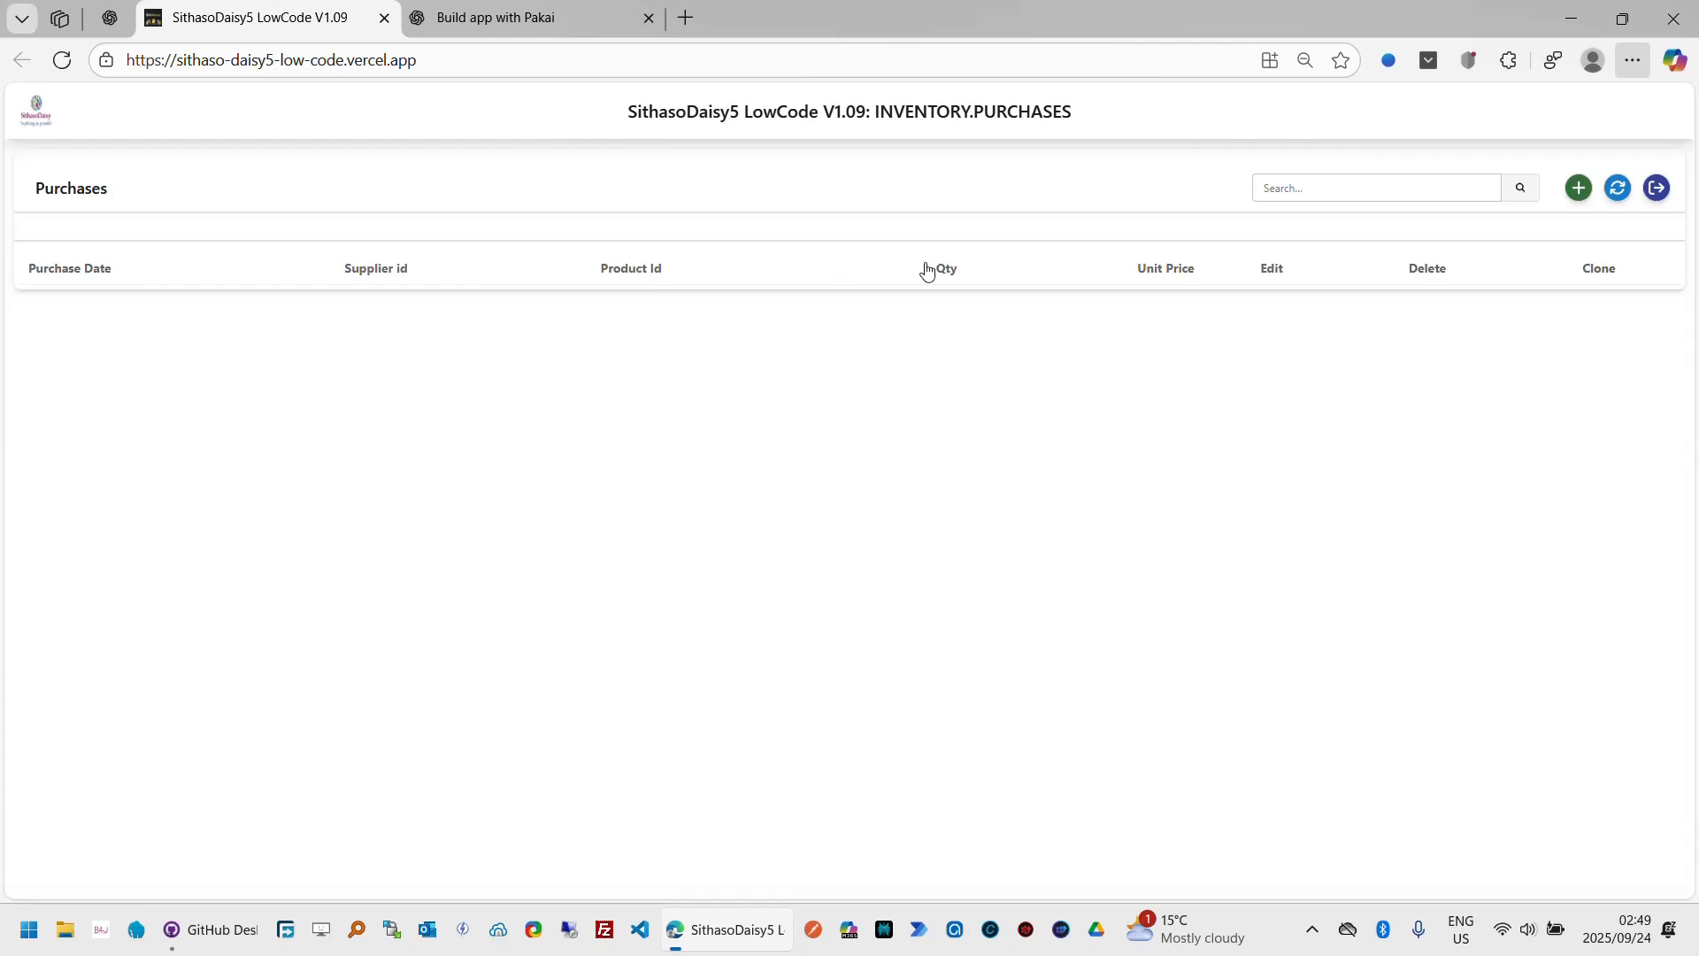
# Step: Open the Add Purchase form in the preview, close it, and return to the fields design
pyautogui.click(1581, 189)
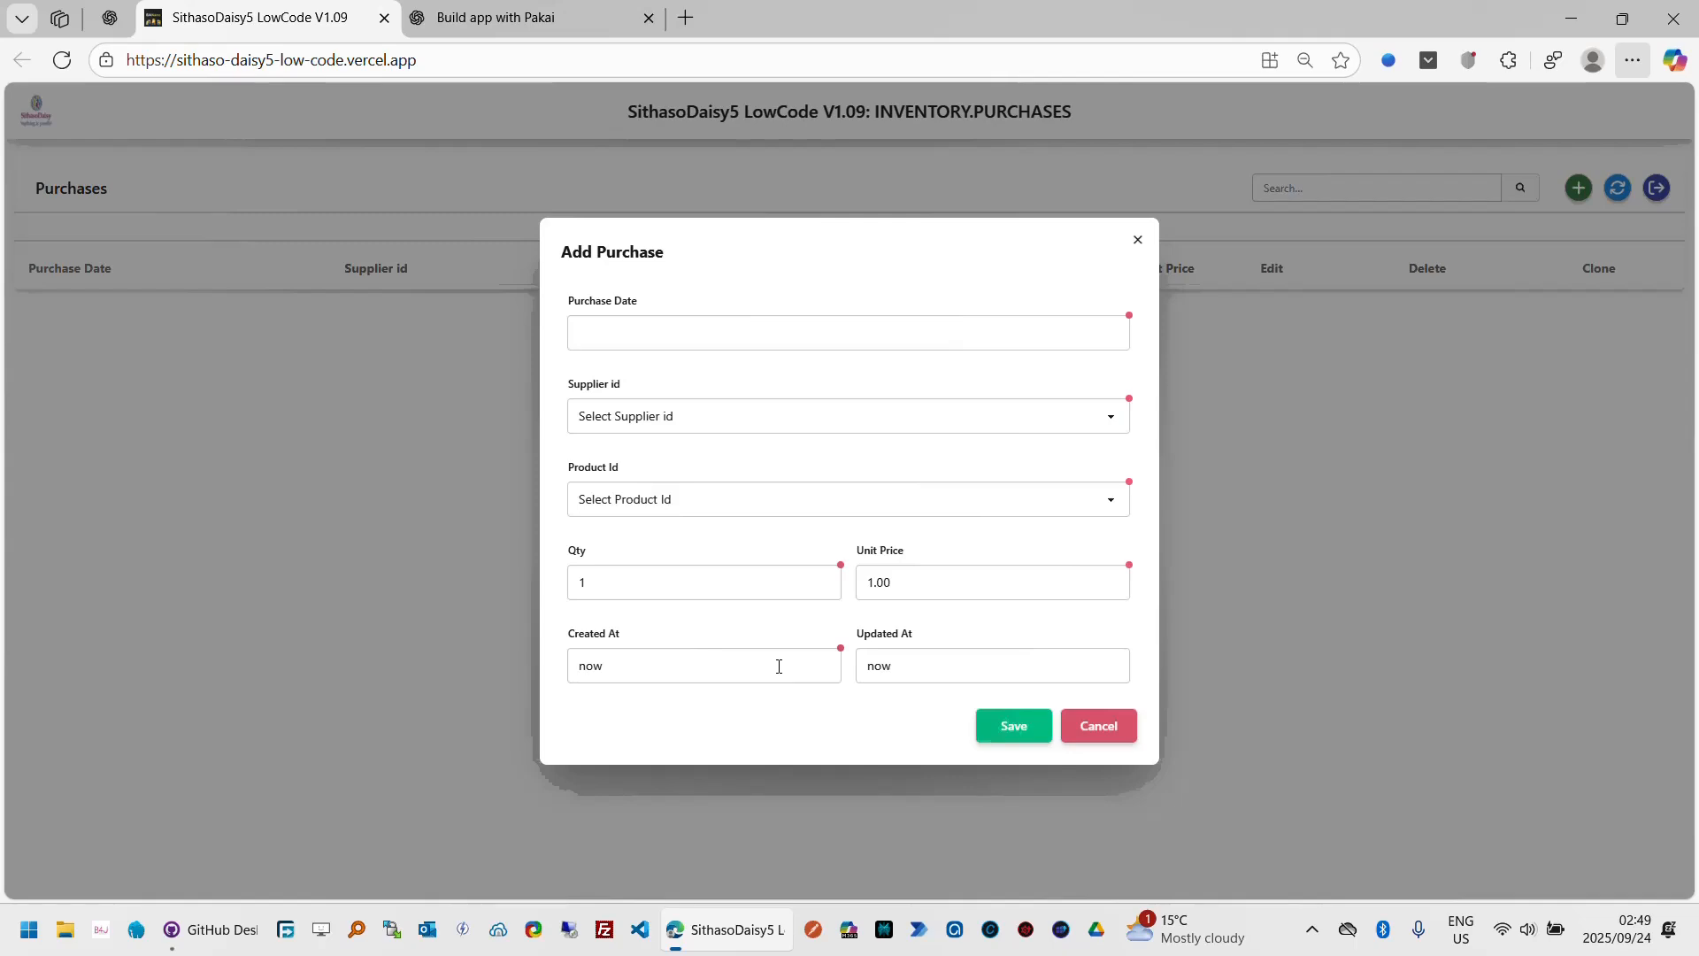
pyautogui.click(1101, 727)
pyautogui.click(1657, 188)
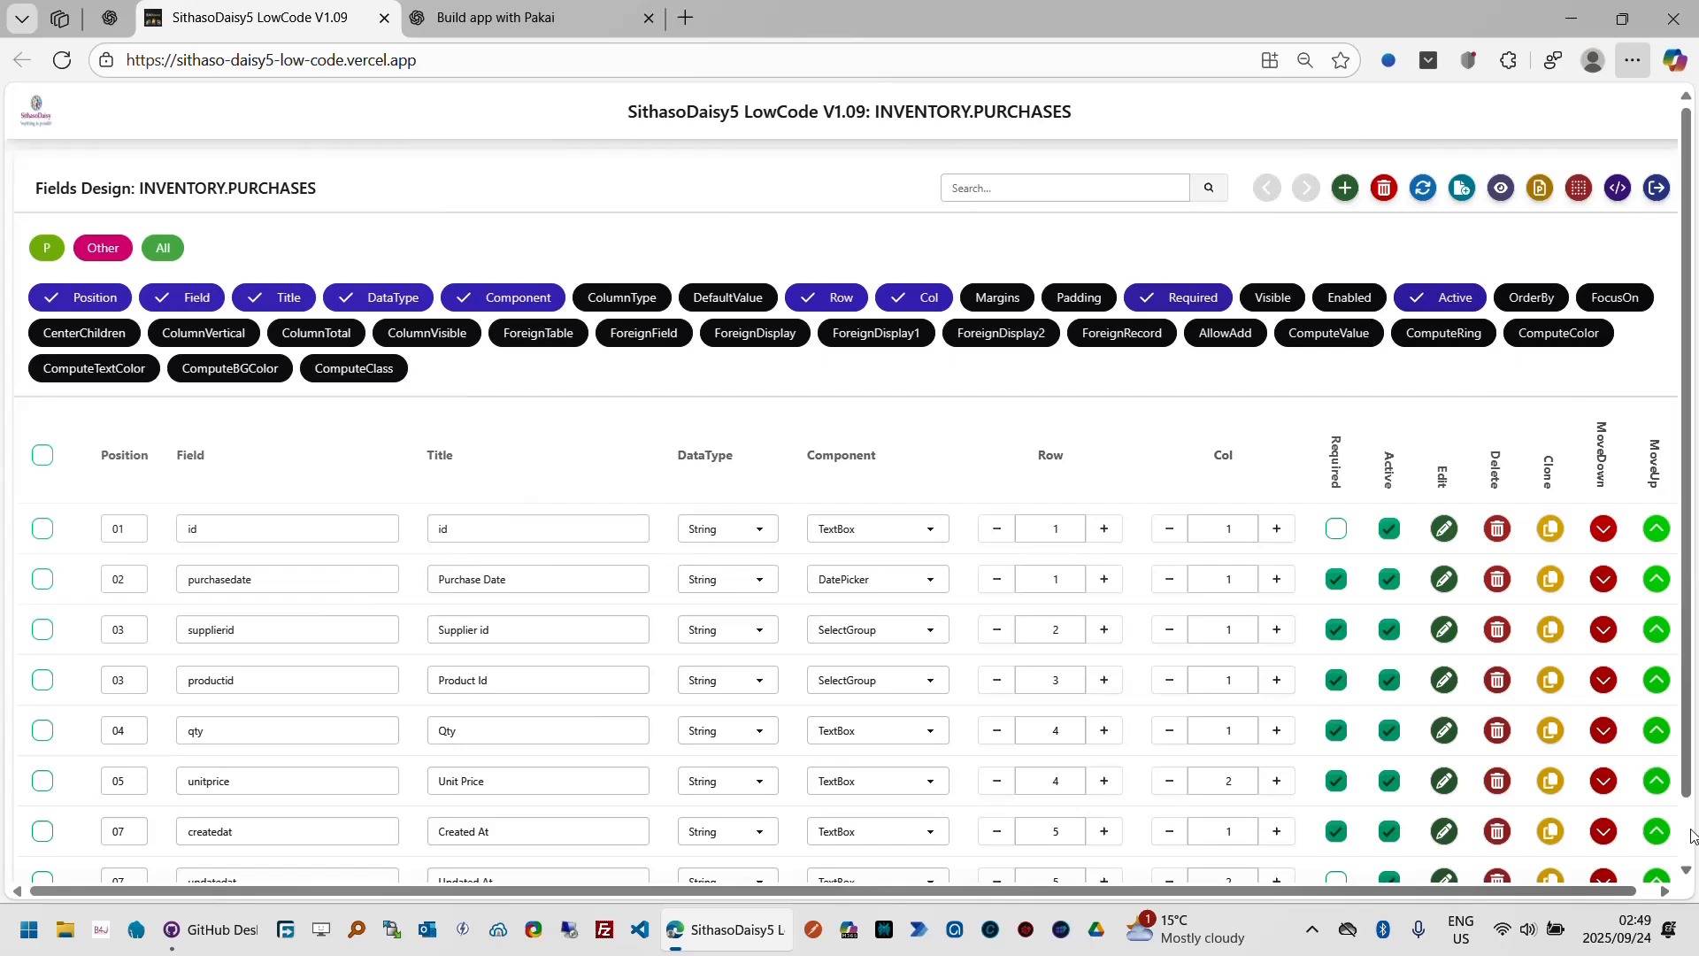
# Step: Clone the createdat field as a new TextBox field named totalamount
pyautogui.scroll(-1, 1231, 851)
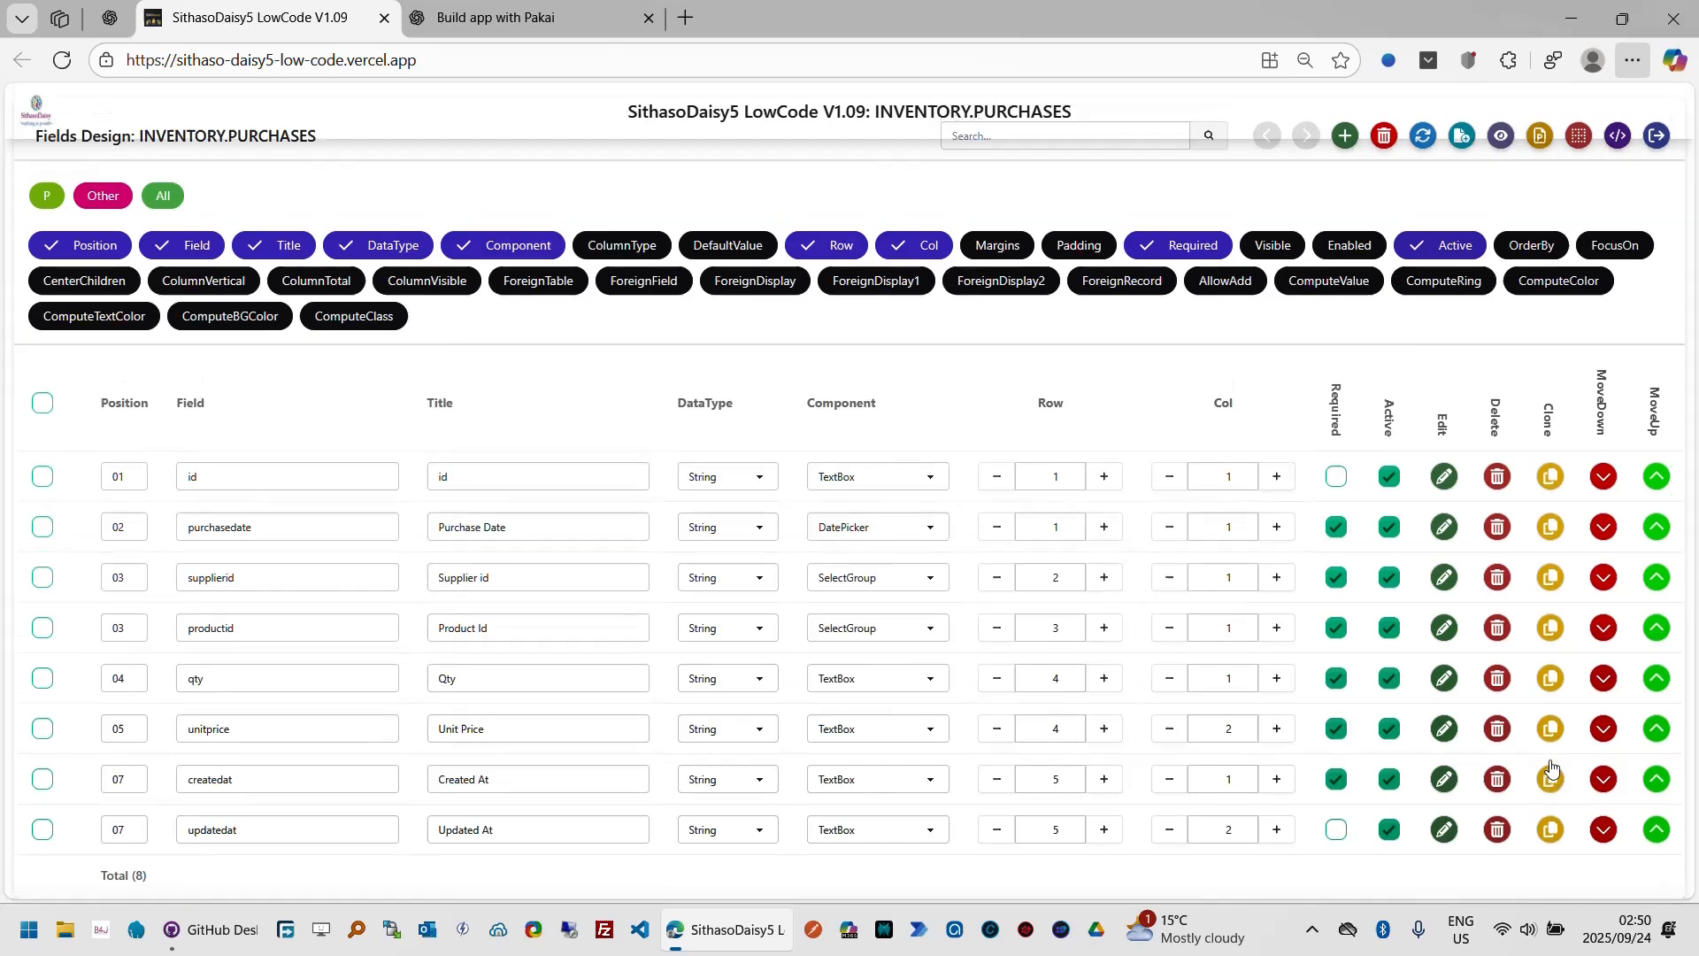
pyautogui.click(1551, 777)
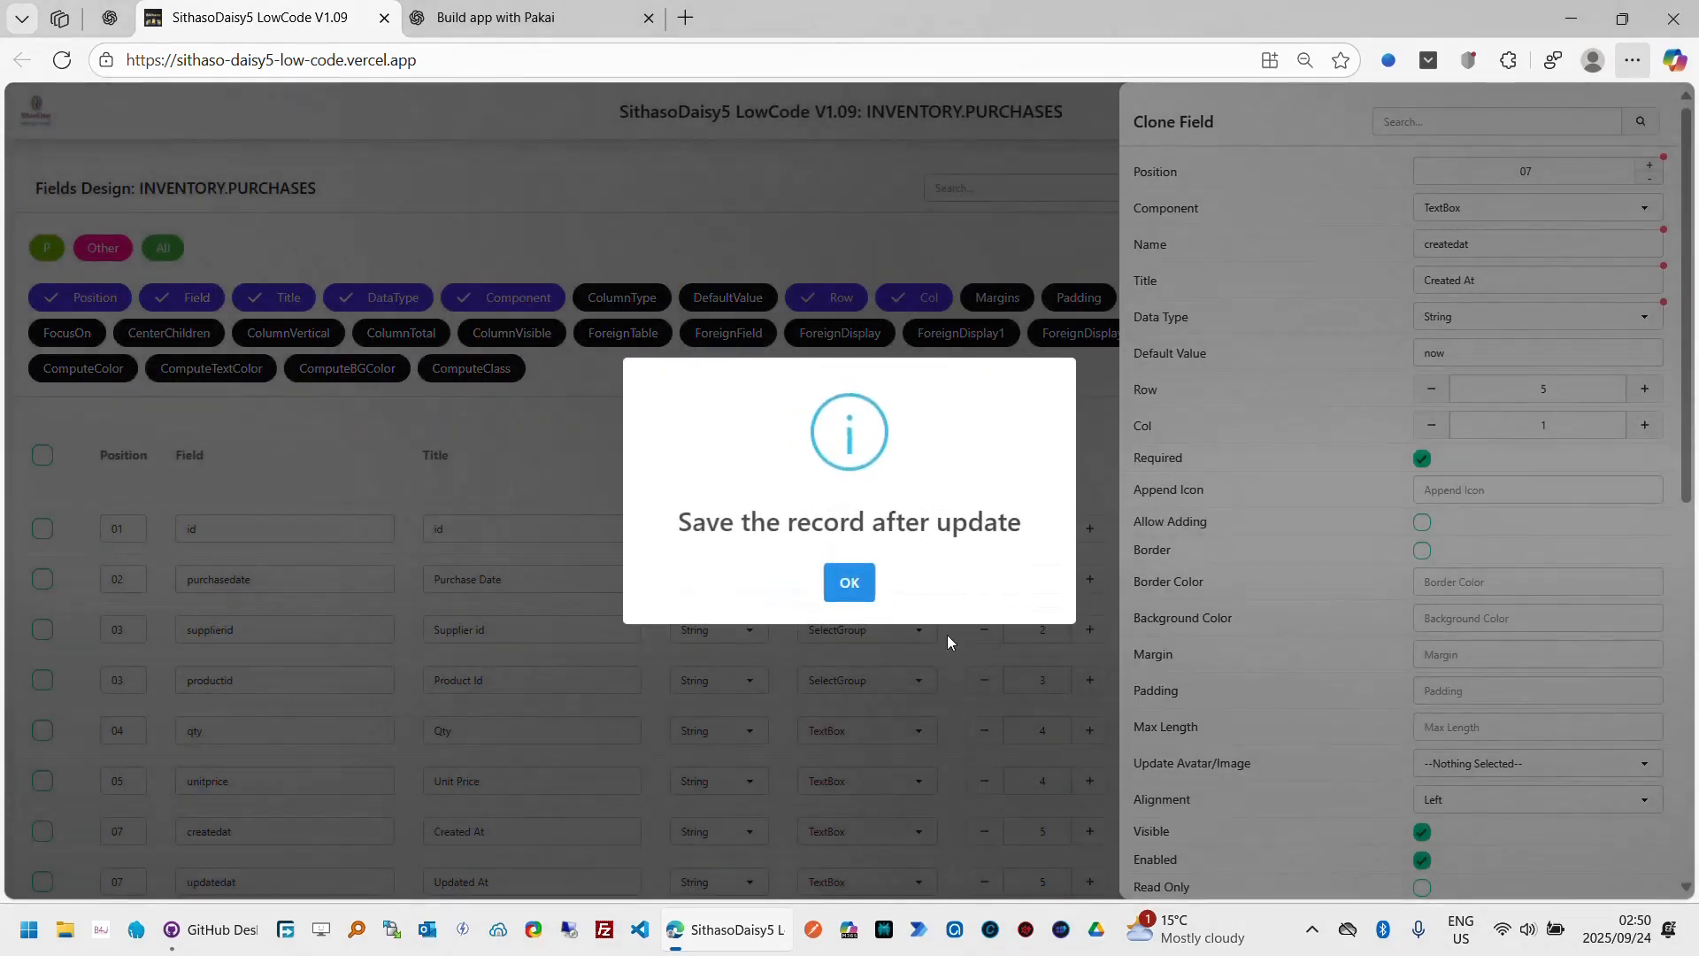
pyautogui.click(851, 585)
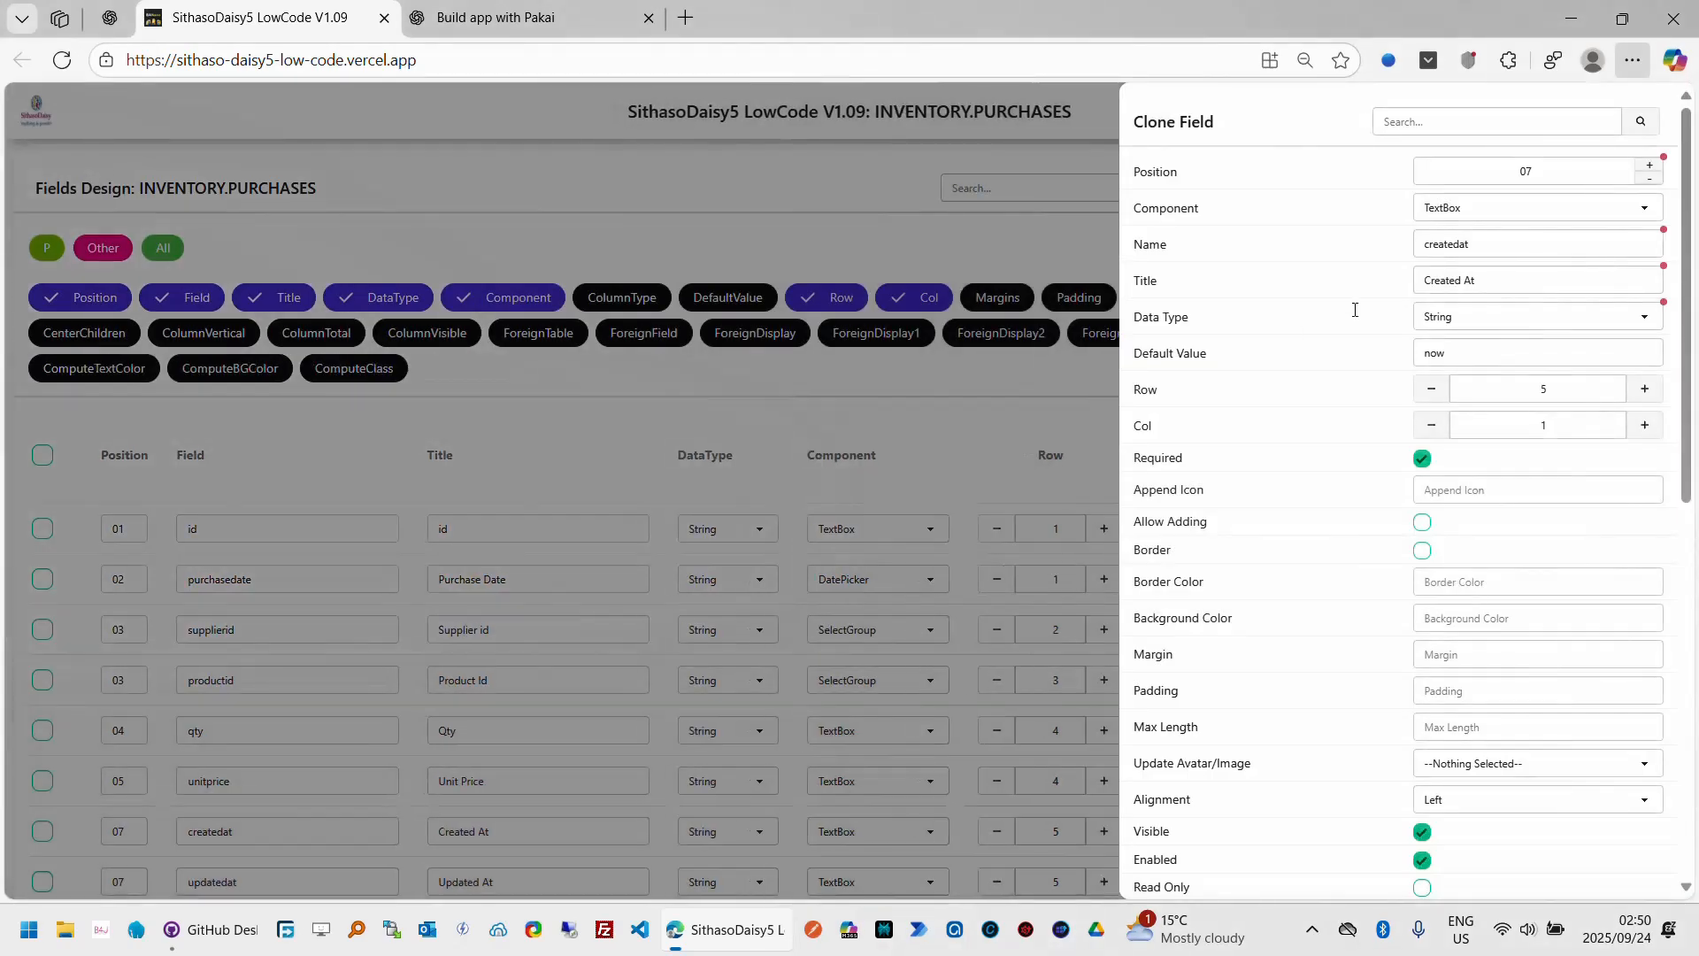
pyautogui.click(1521, 219)
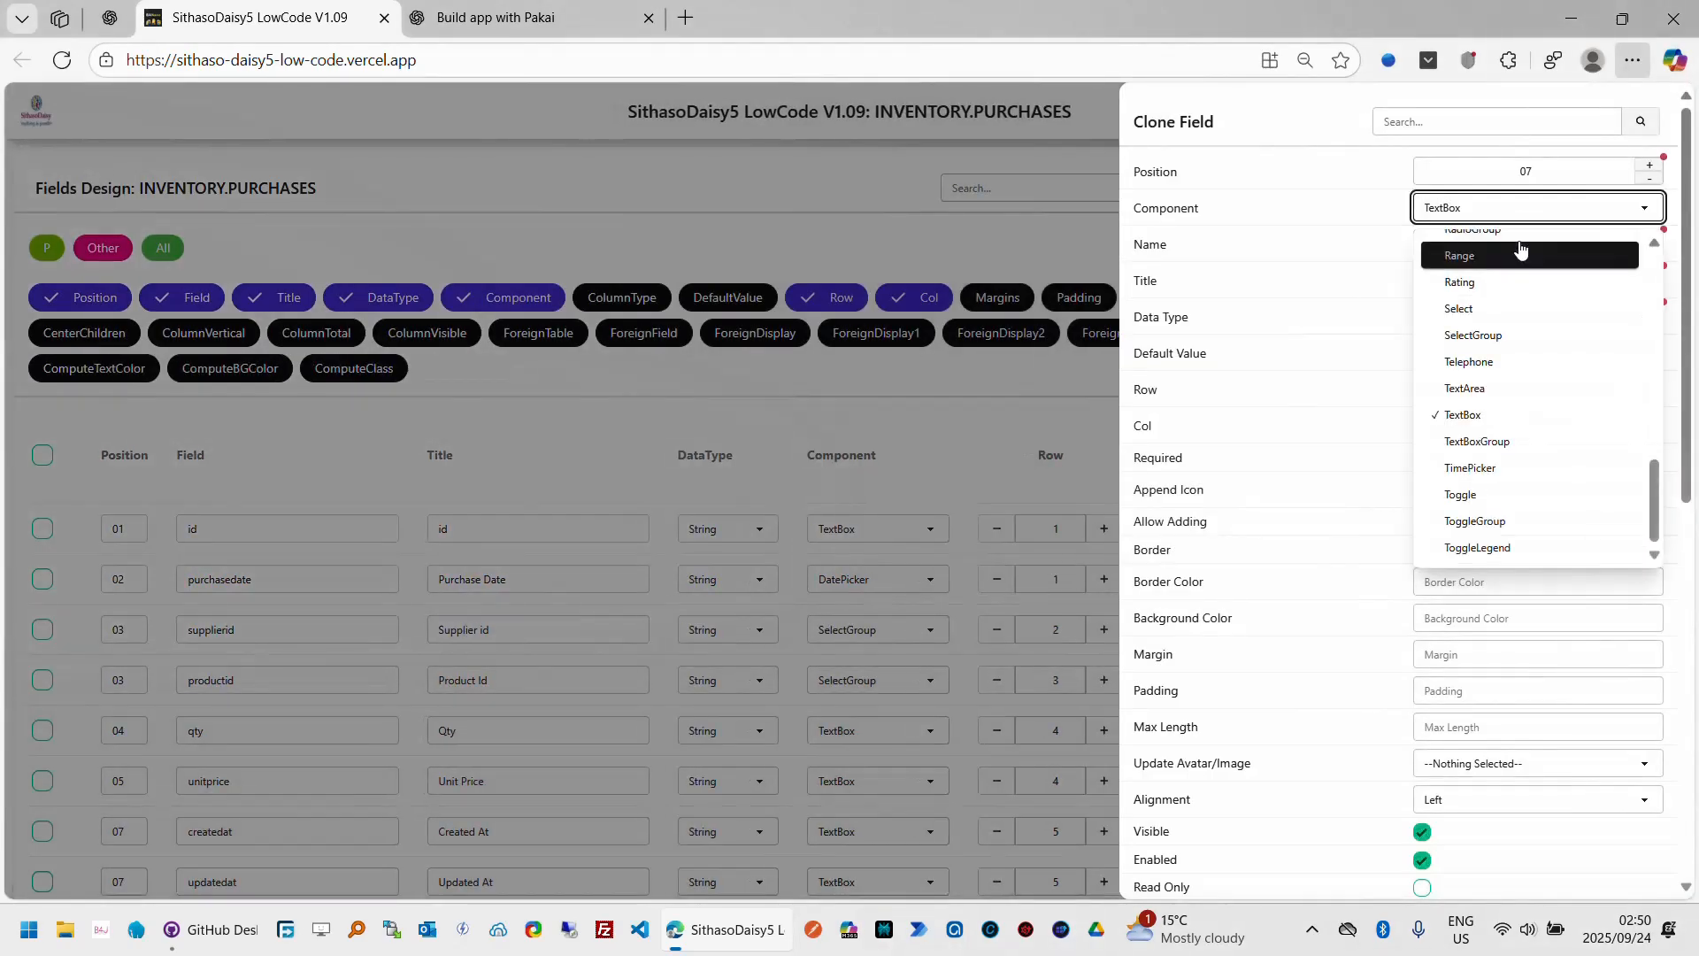
pyautogui.click(1519, 247)
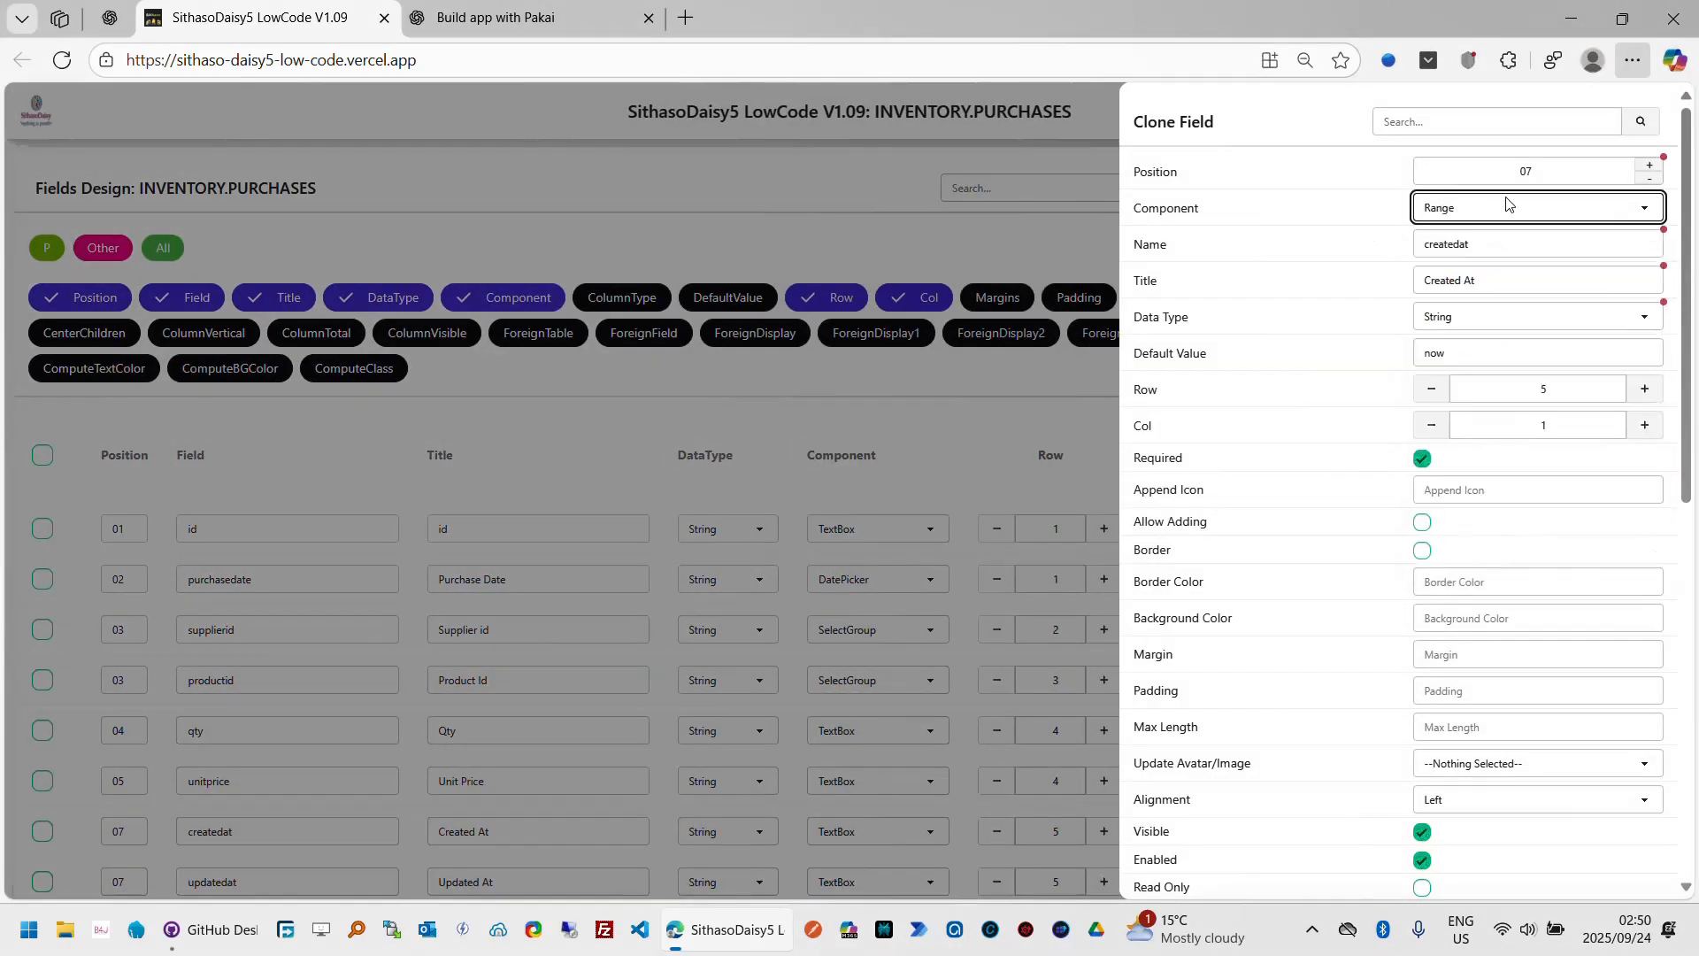
pyautogui.click(1508, 205)
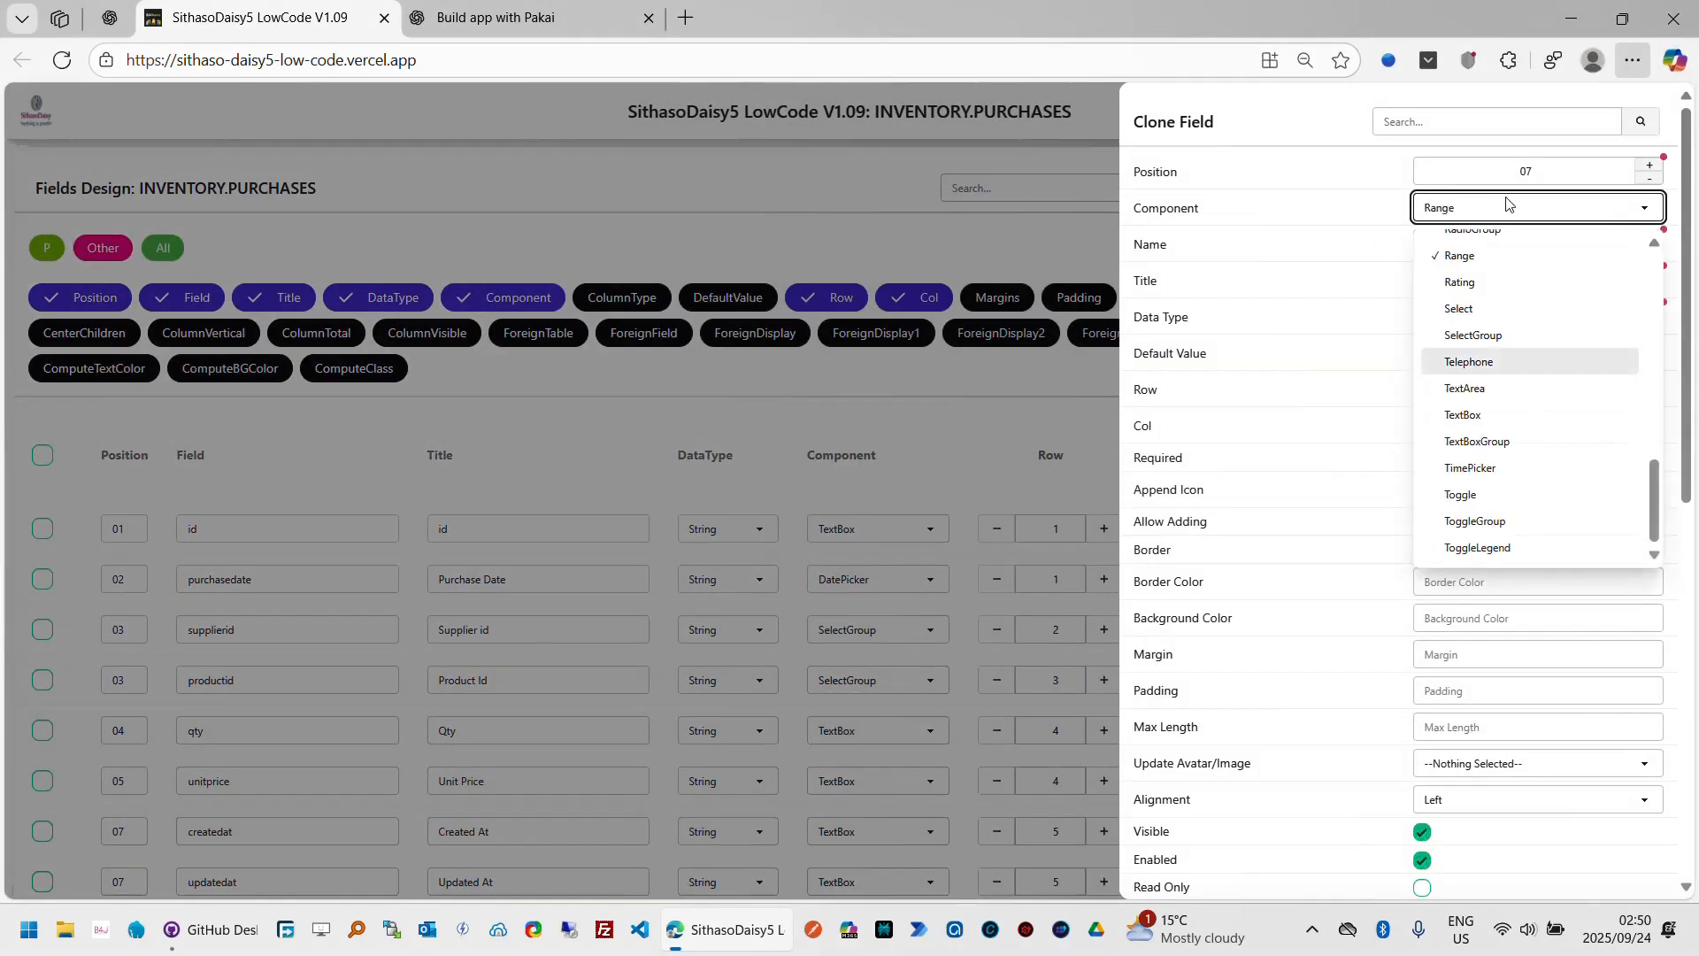
pyautogui.click(1485, 416)
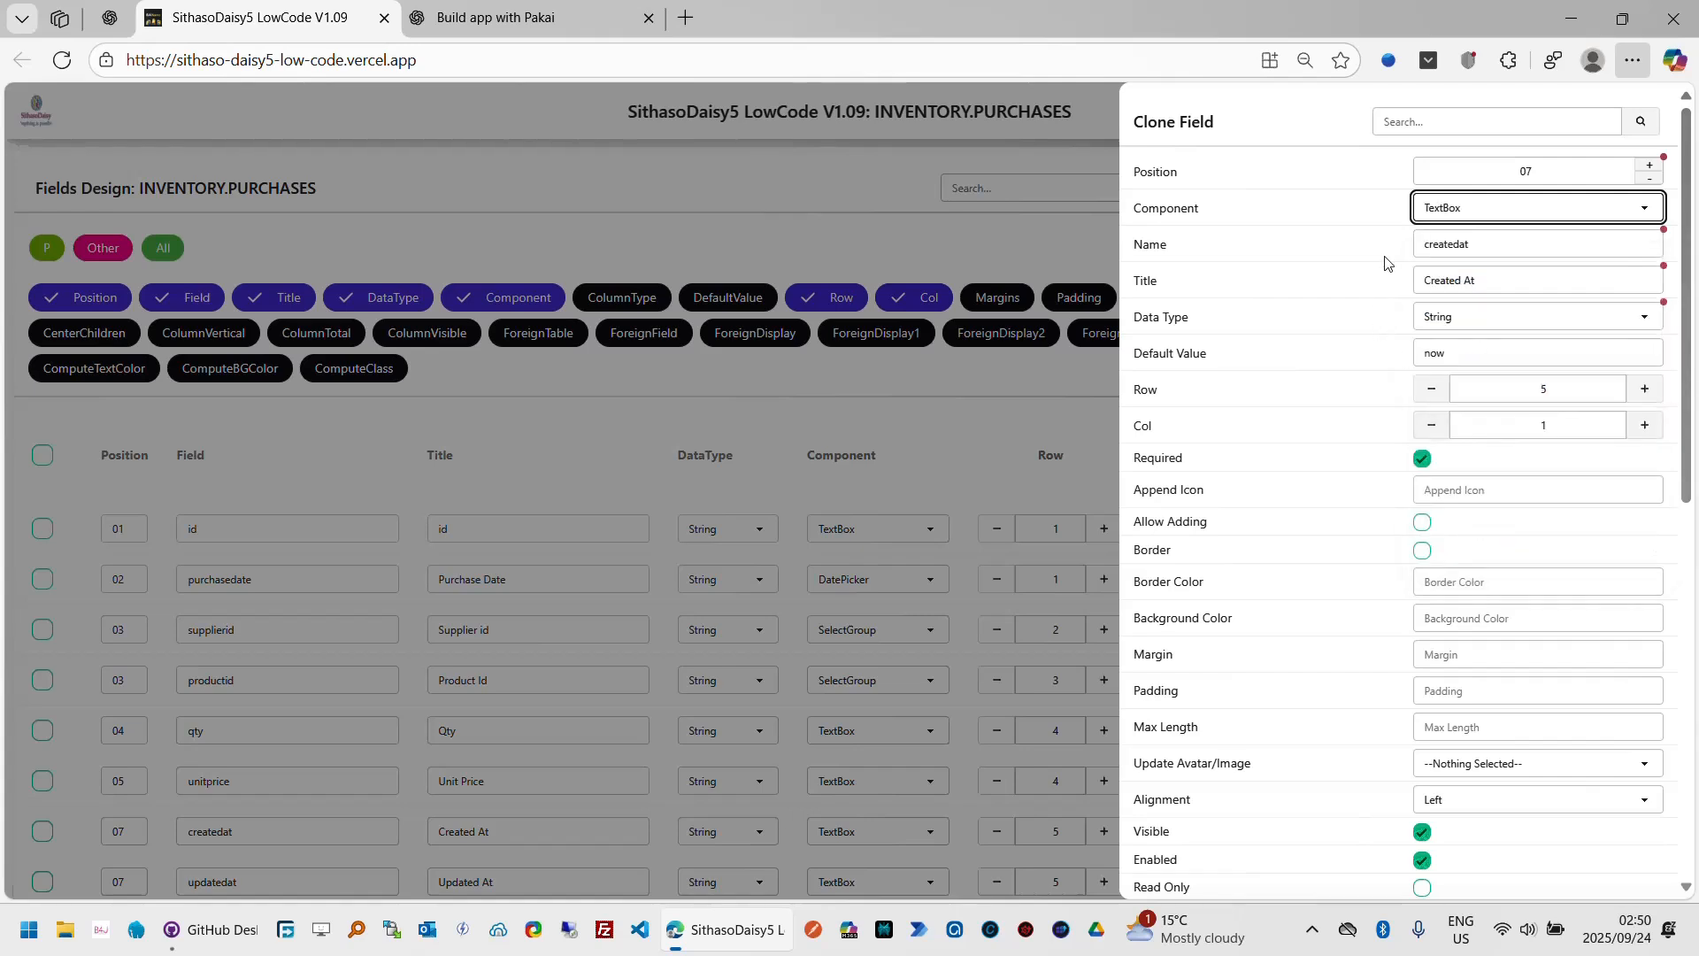
pyautogui.doubleClick(1506, 245)
pyautogui.write('to')
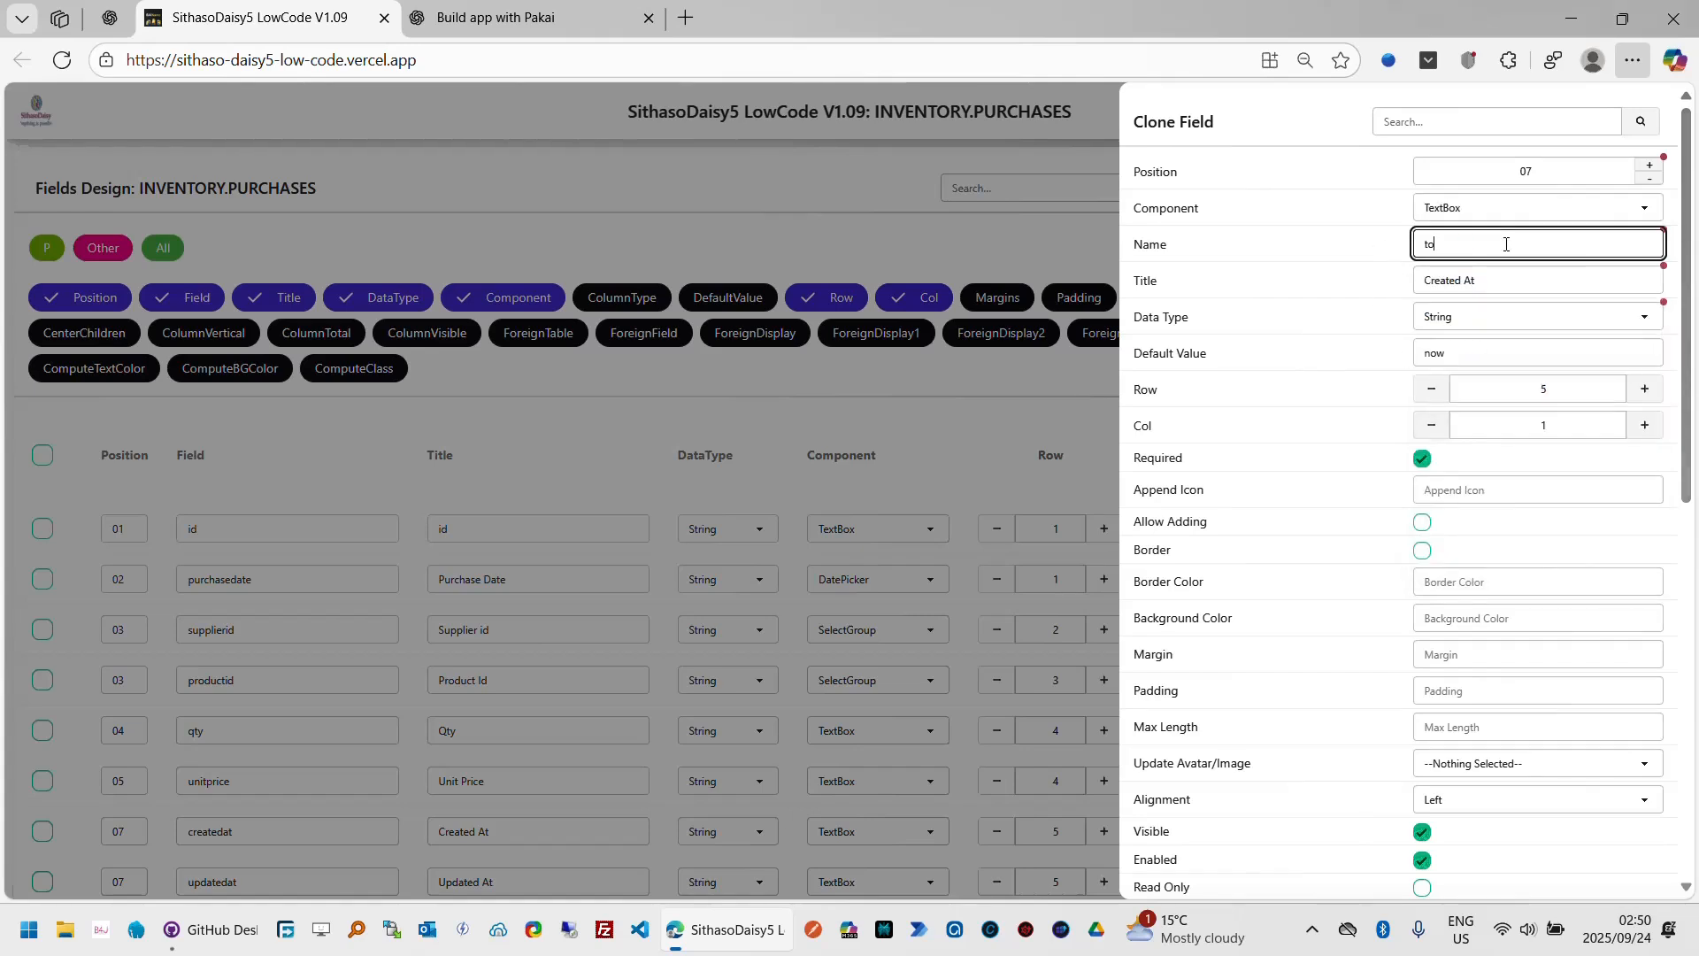
pyautogui.write('talamount')
pyautogui.press('Tab')
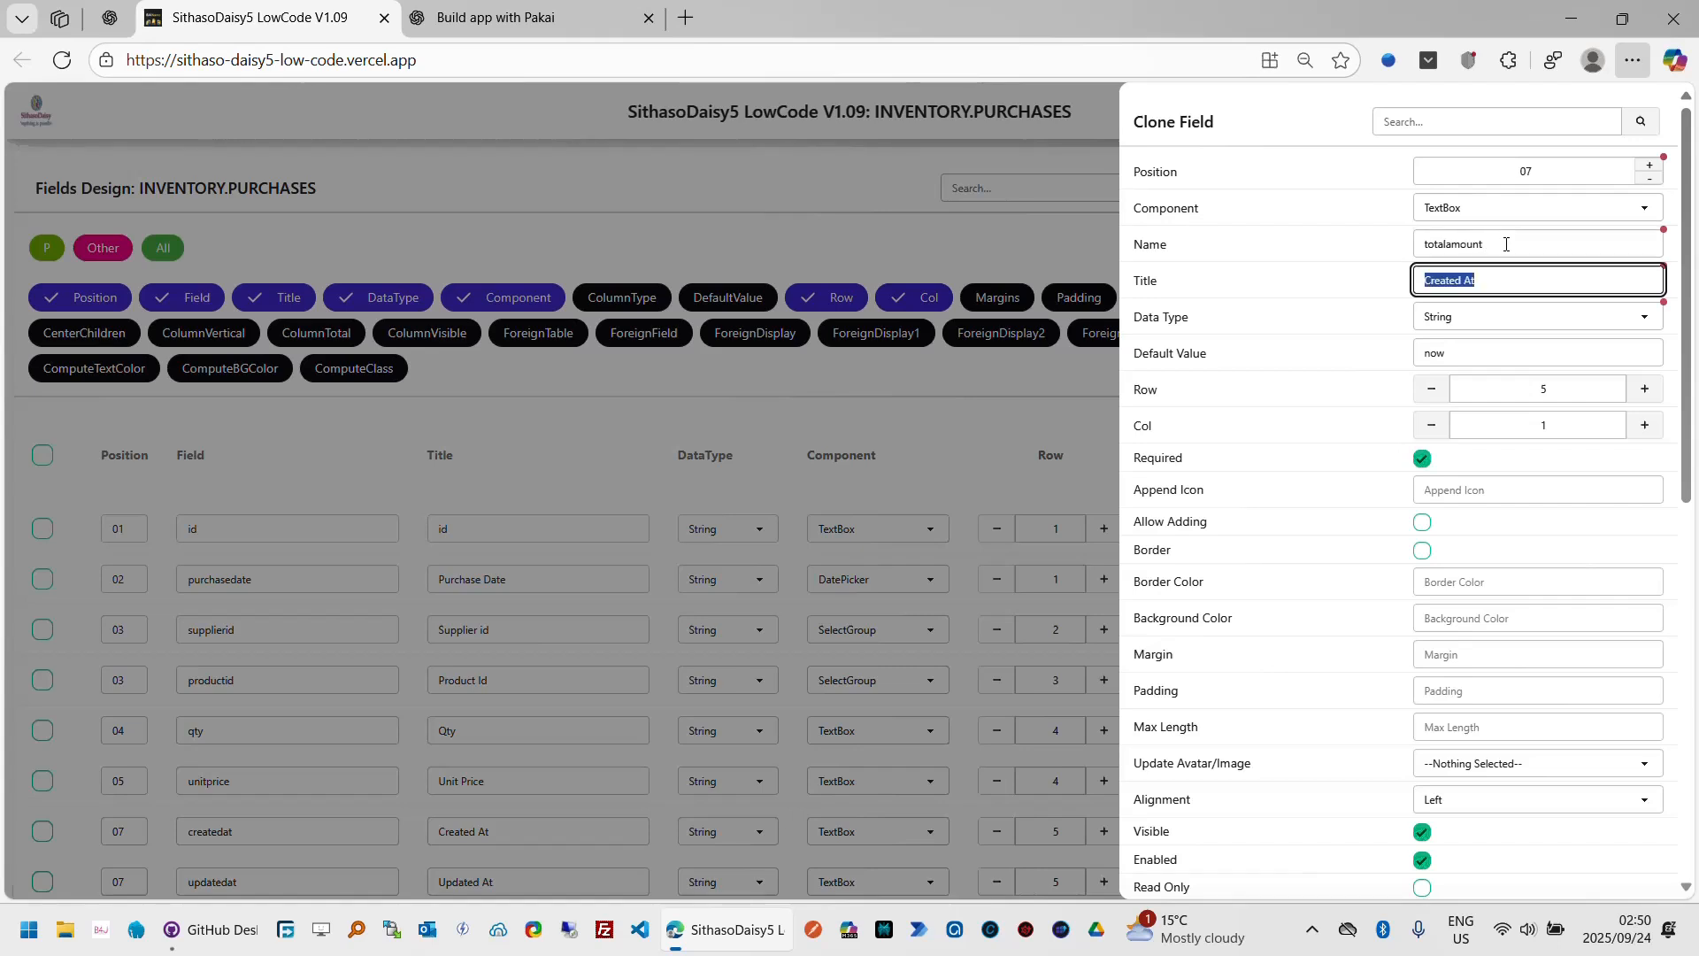
# Step: Title the cloned field Total Amount, set its data type to Double, and apply it
pyautogui.write('Total Amount')
pyautogui.press('Tab')
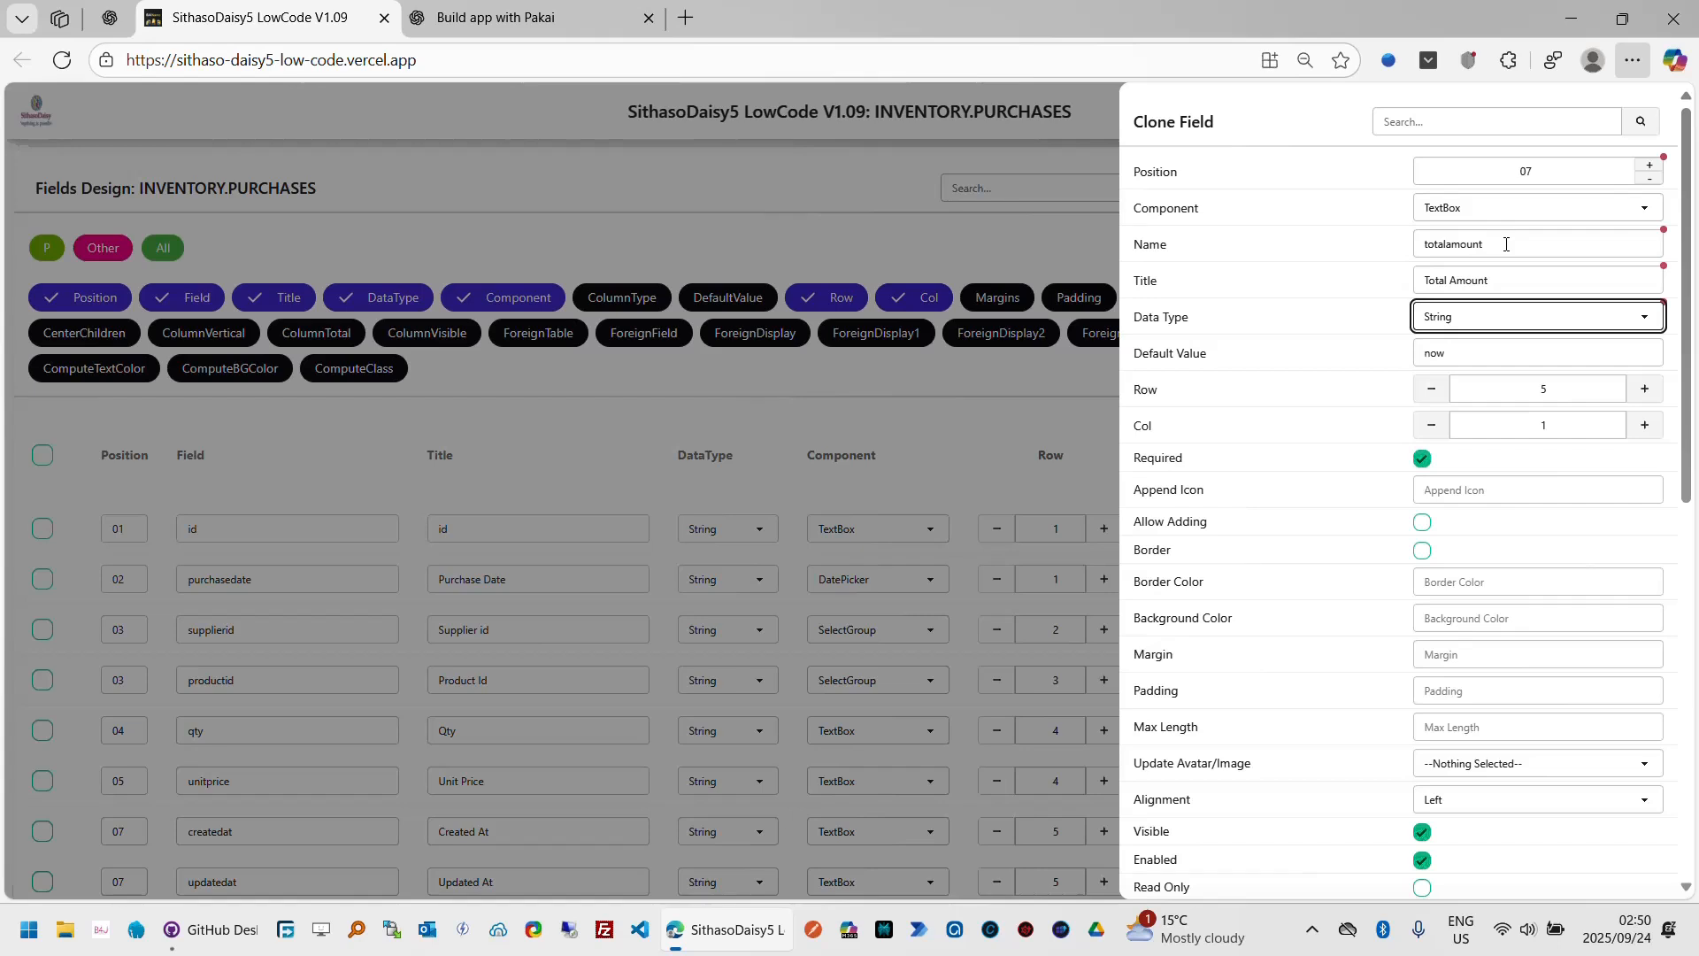
pyautogui.click(1523, 329)
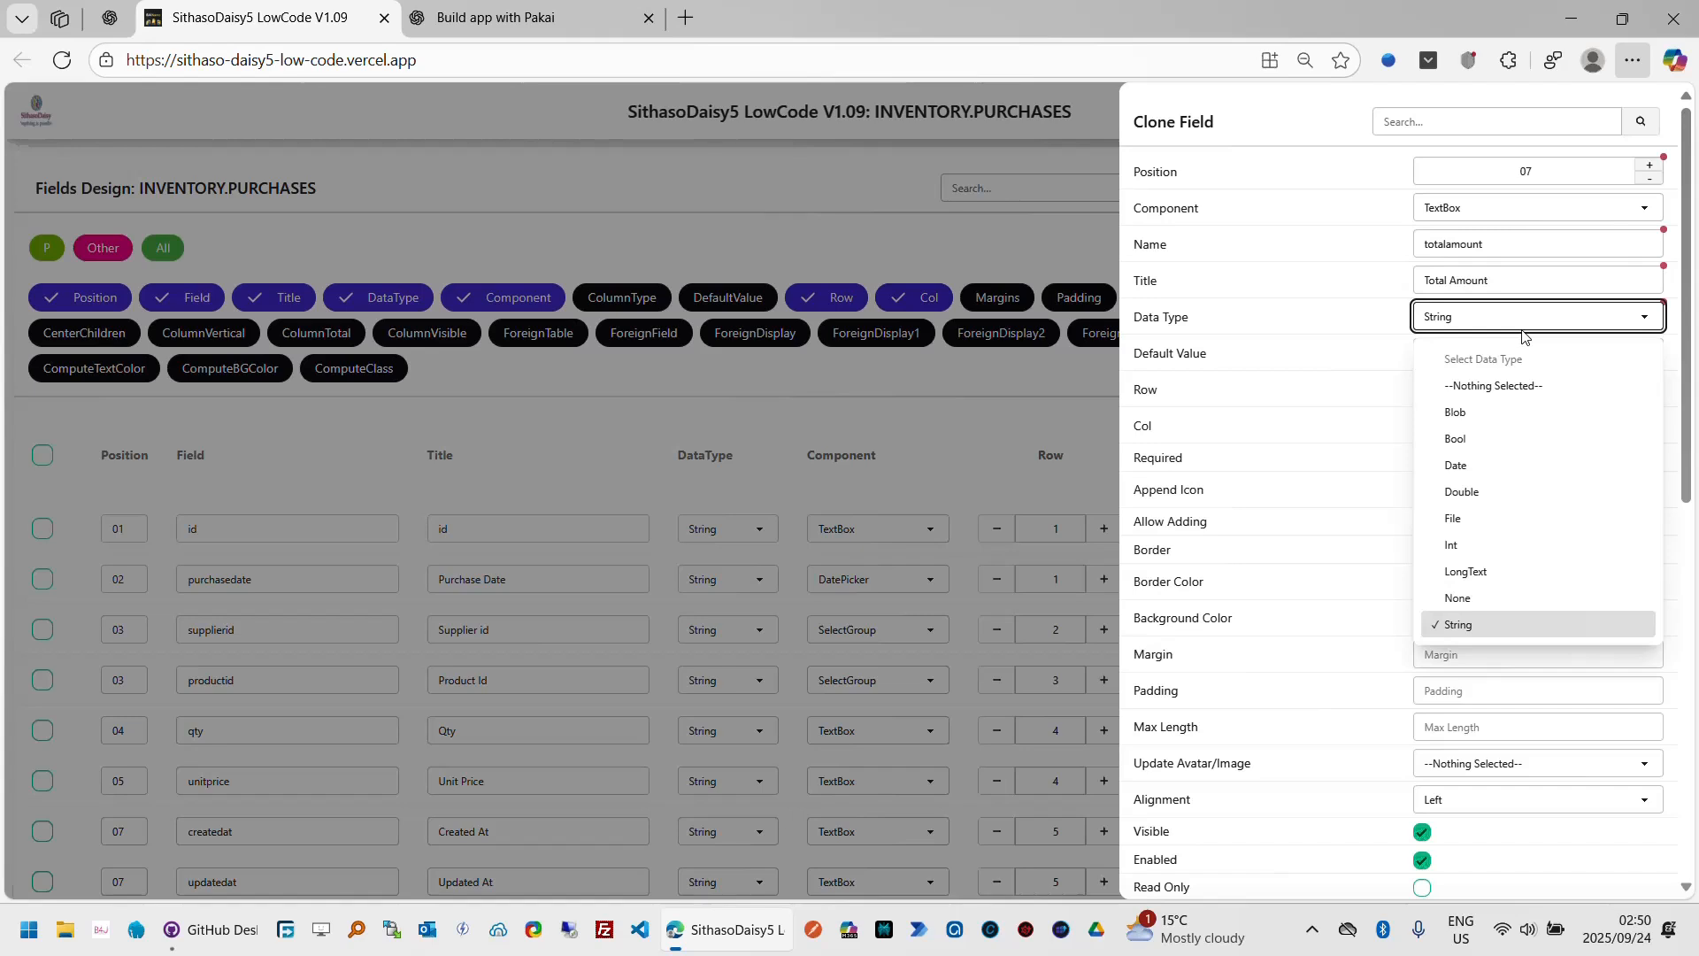
pyautogui.click(1484, 502)
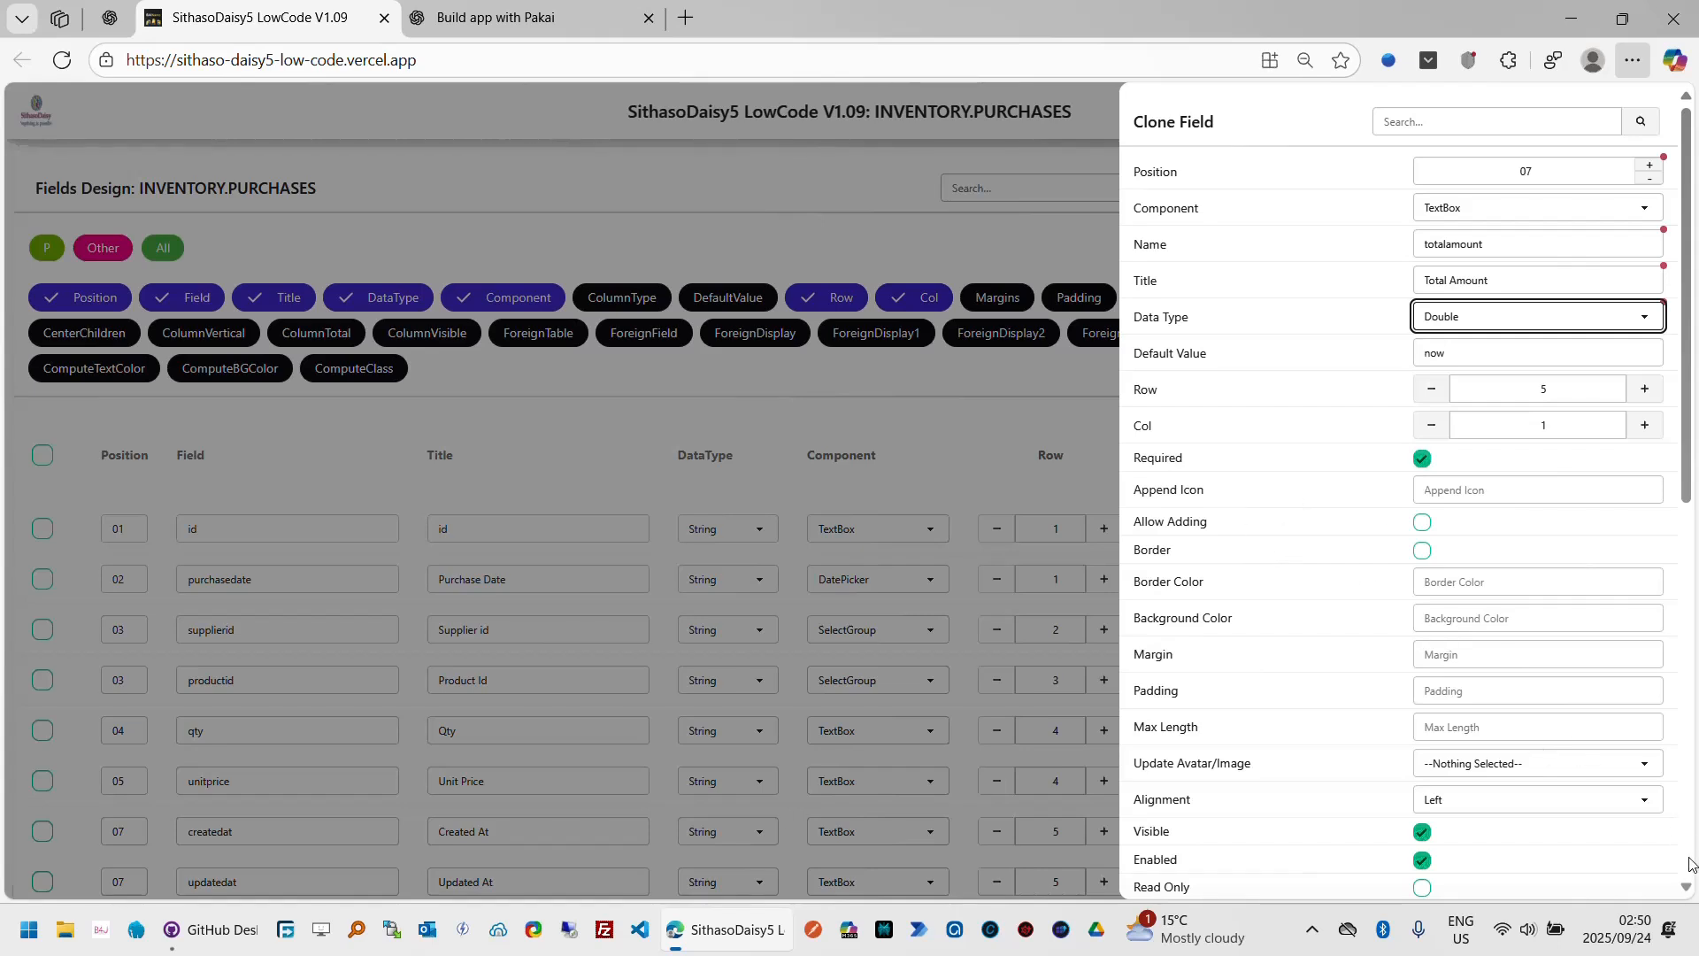
pyautogui.scroll(-8, 1693, 867)
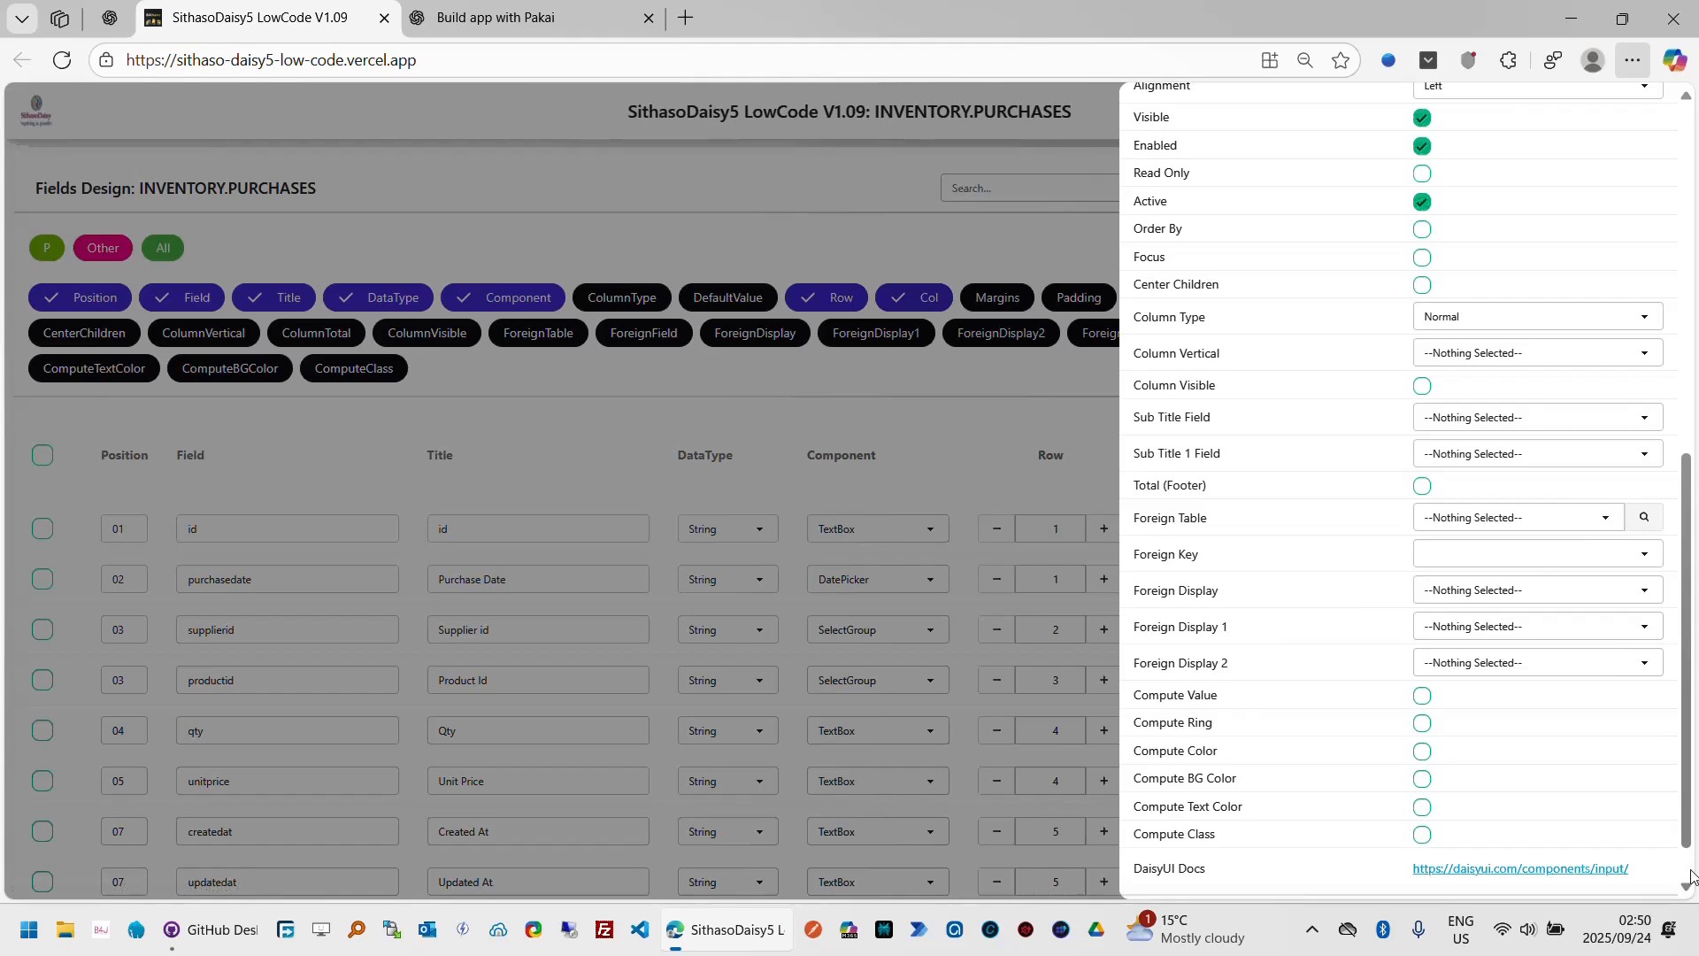
pyautogui.scroll(-2, 1690, 872)
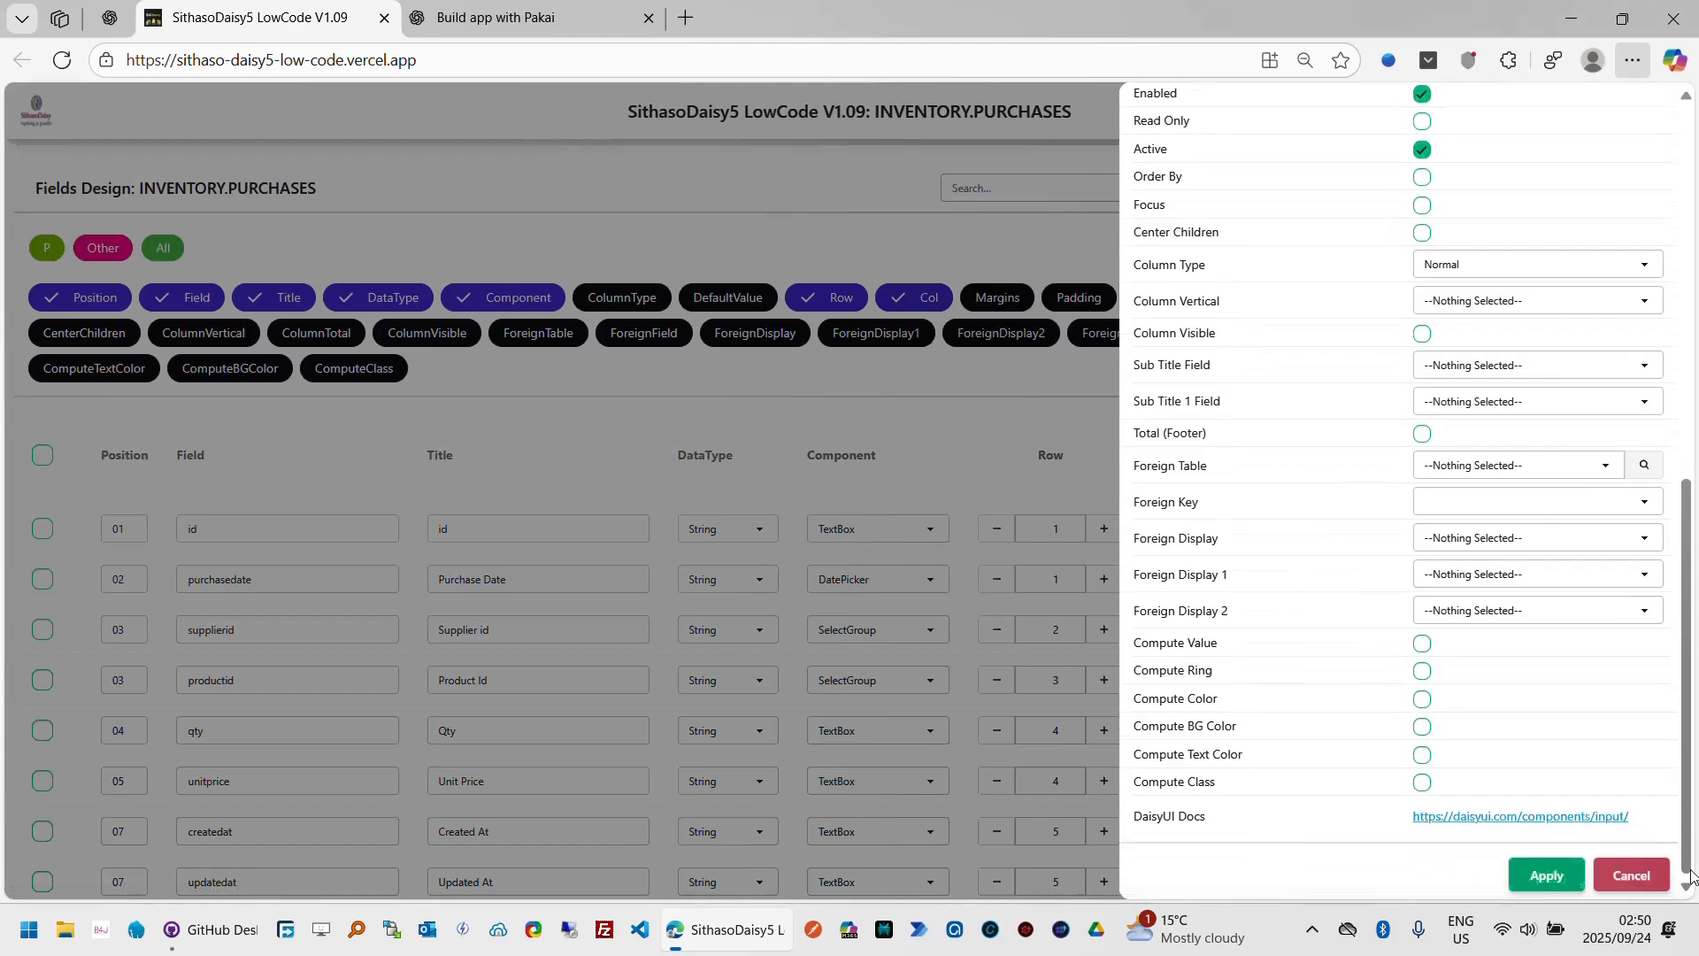
pyautogui.click(1541, 877)
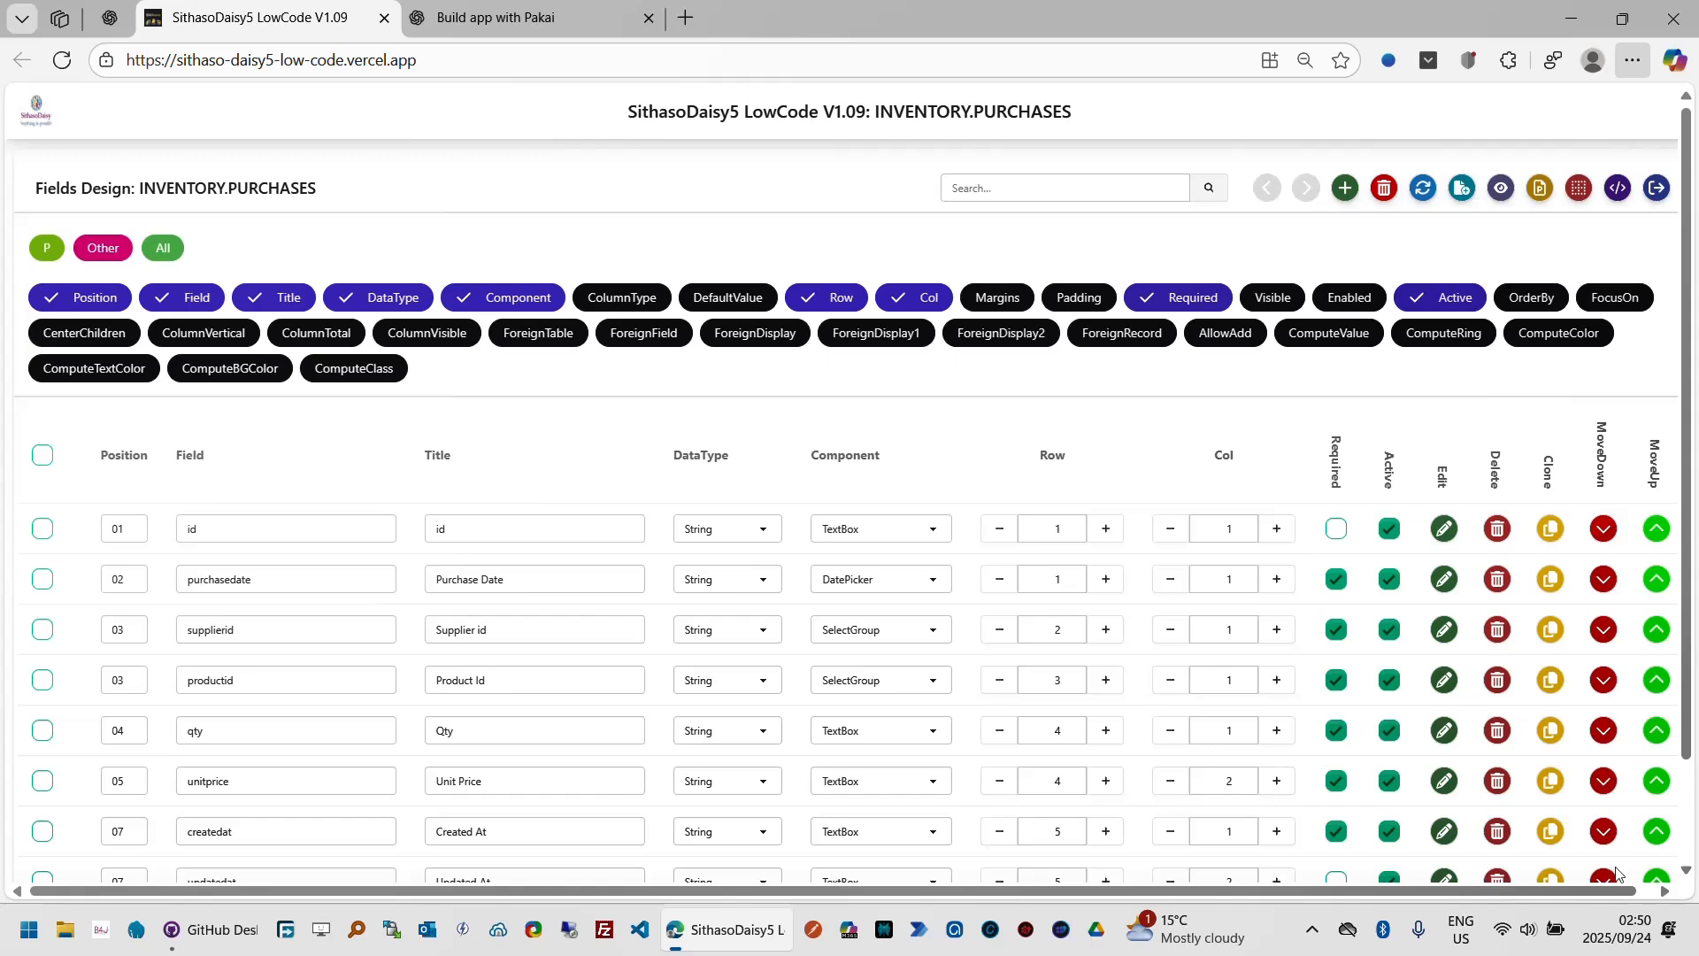
# Step: Move totalamount ahead of createdat and updatedat in the field order and put those two on row 6
pyautogui.scroll(-2, 1686, 857)
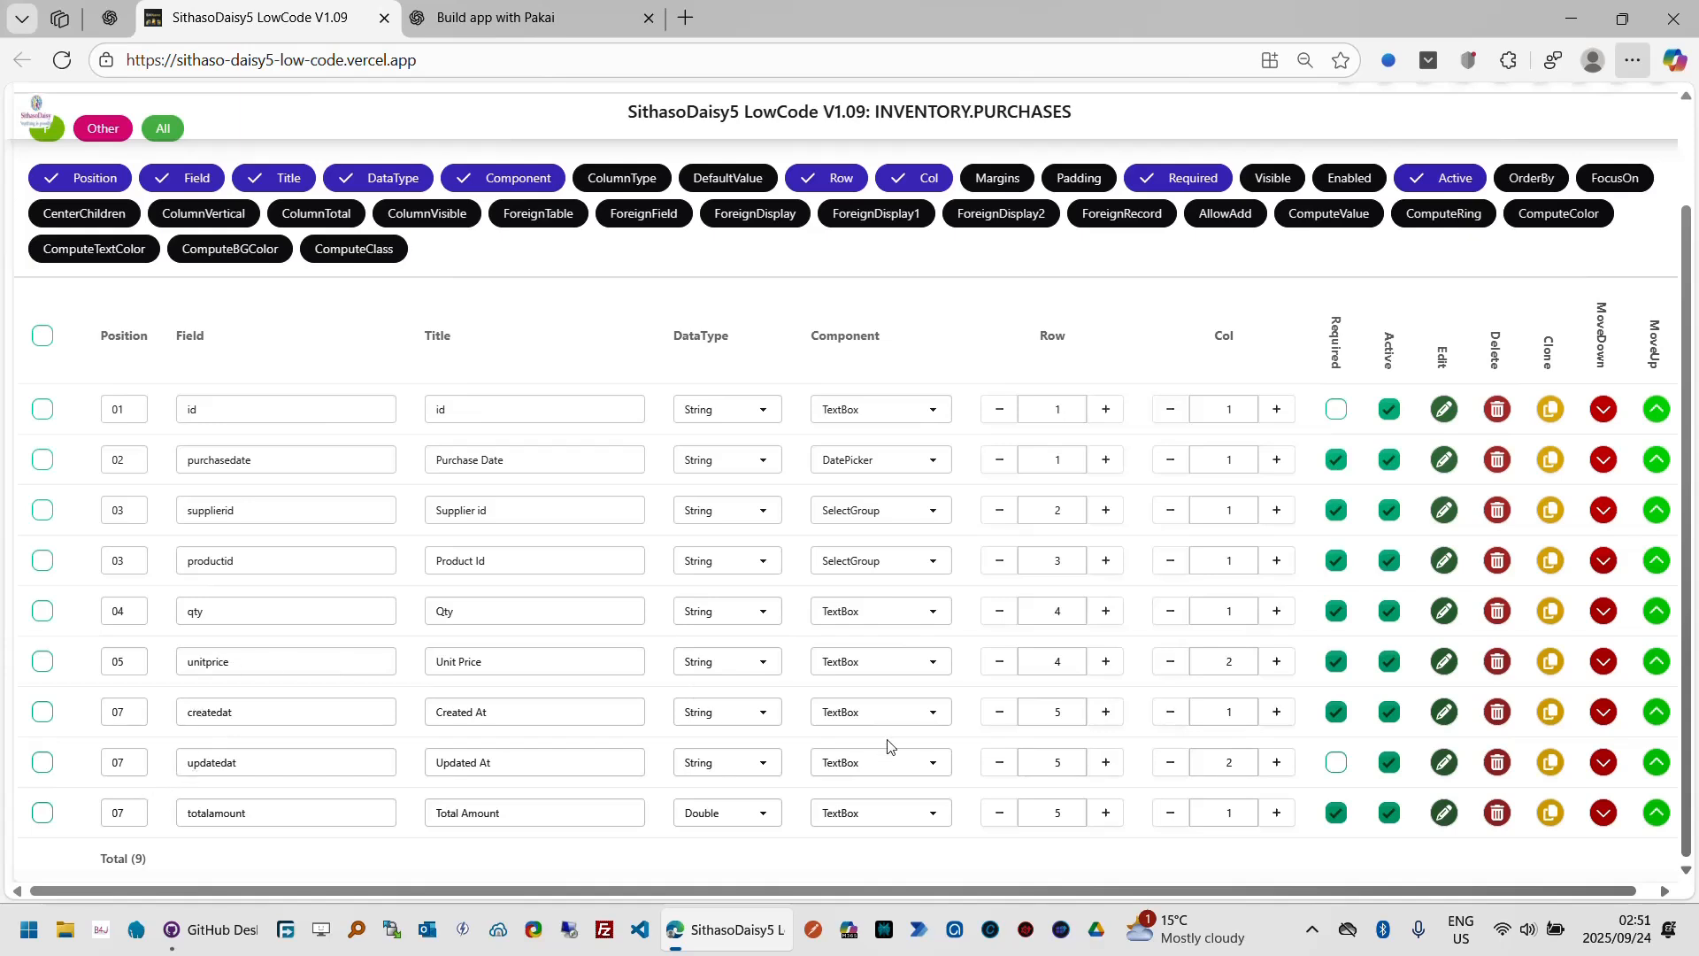
pyautogui.click(1602, 719)
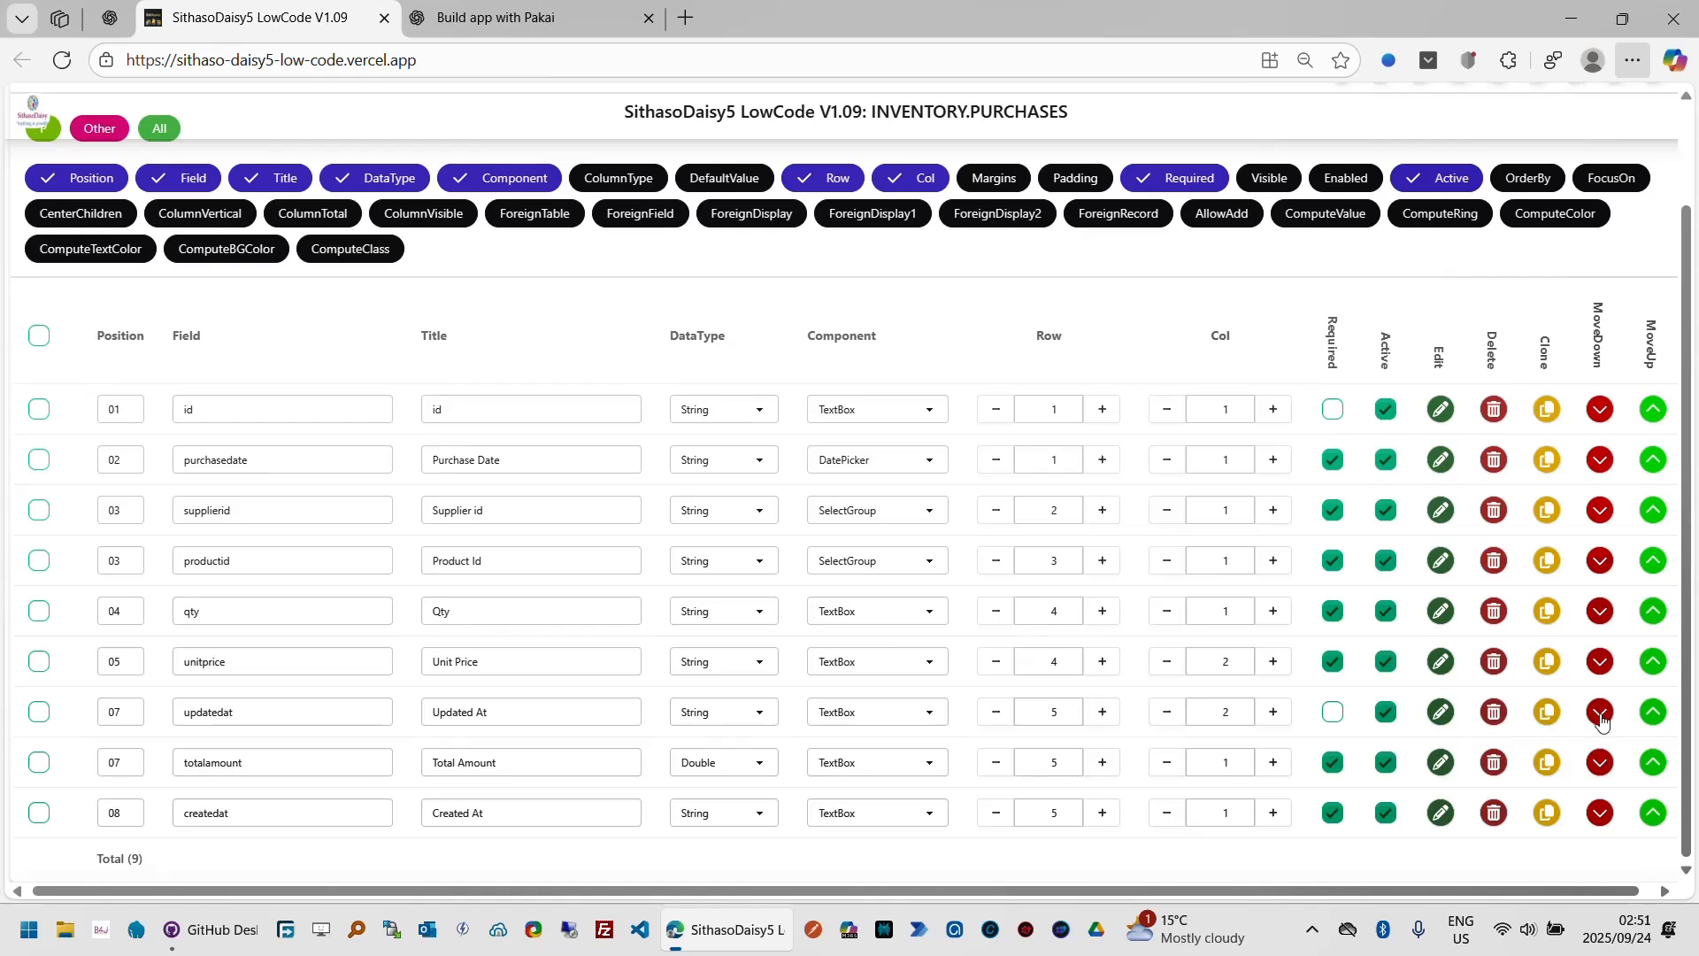
pyautogui.click(1602, 714)
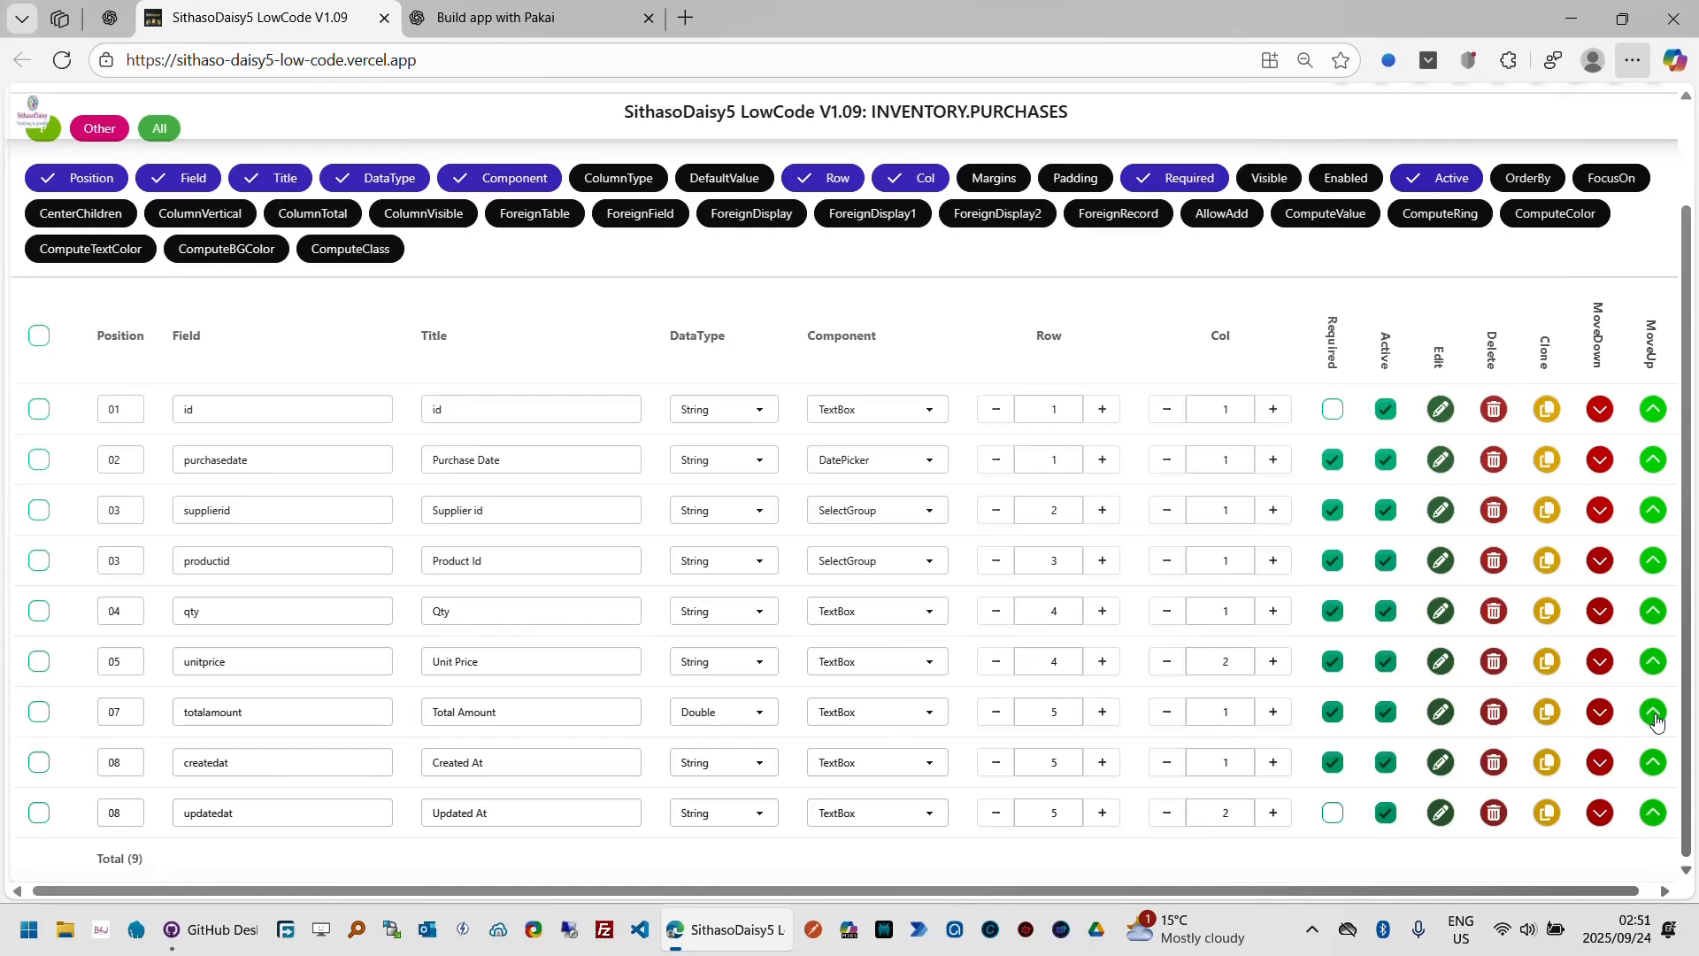
pyautogui.click(132, 721)
pyautogui.click(1652, 817)
pyautogui.click(1102, 764)
pyautogui.click(1103, 812)
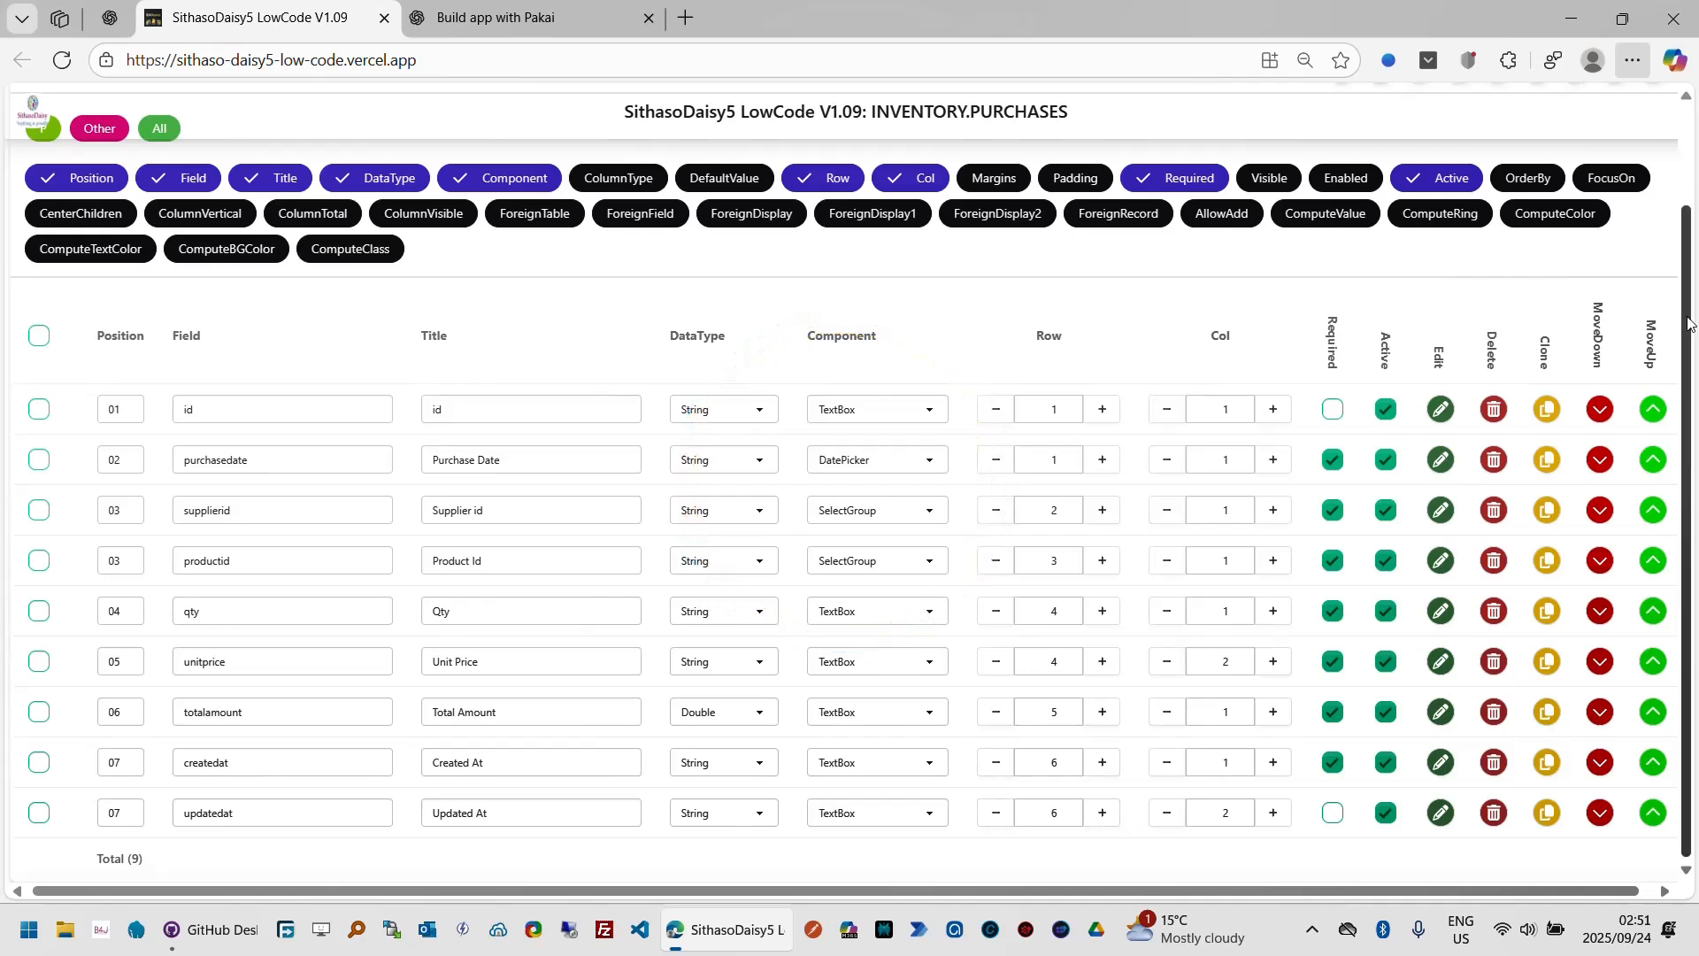
# Step: Preview the page and inspect the Add Purchase form's supplier and product dropdowns
pyautogui.scroll(2, 1691, 200)
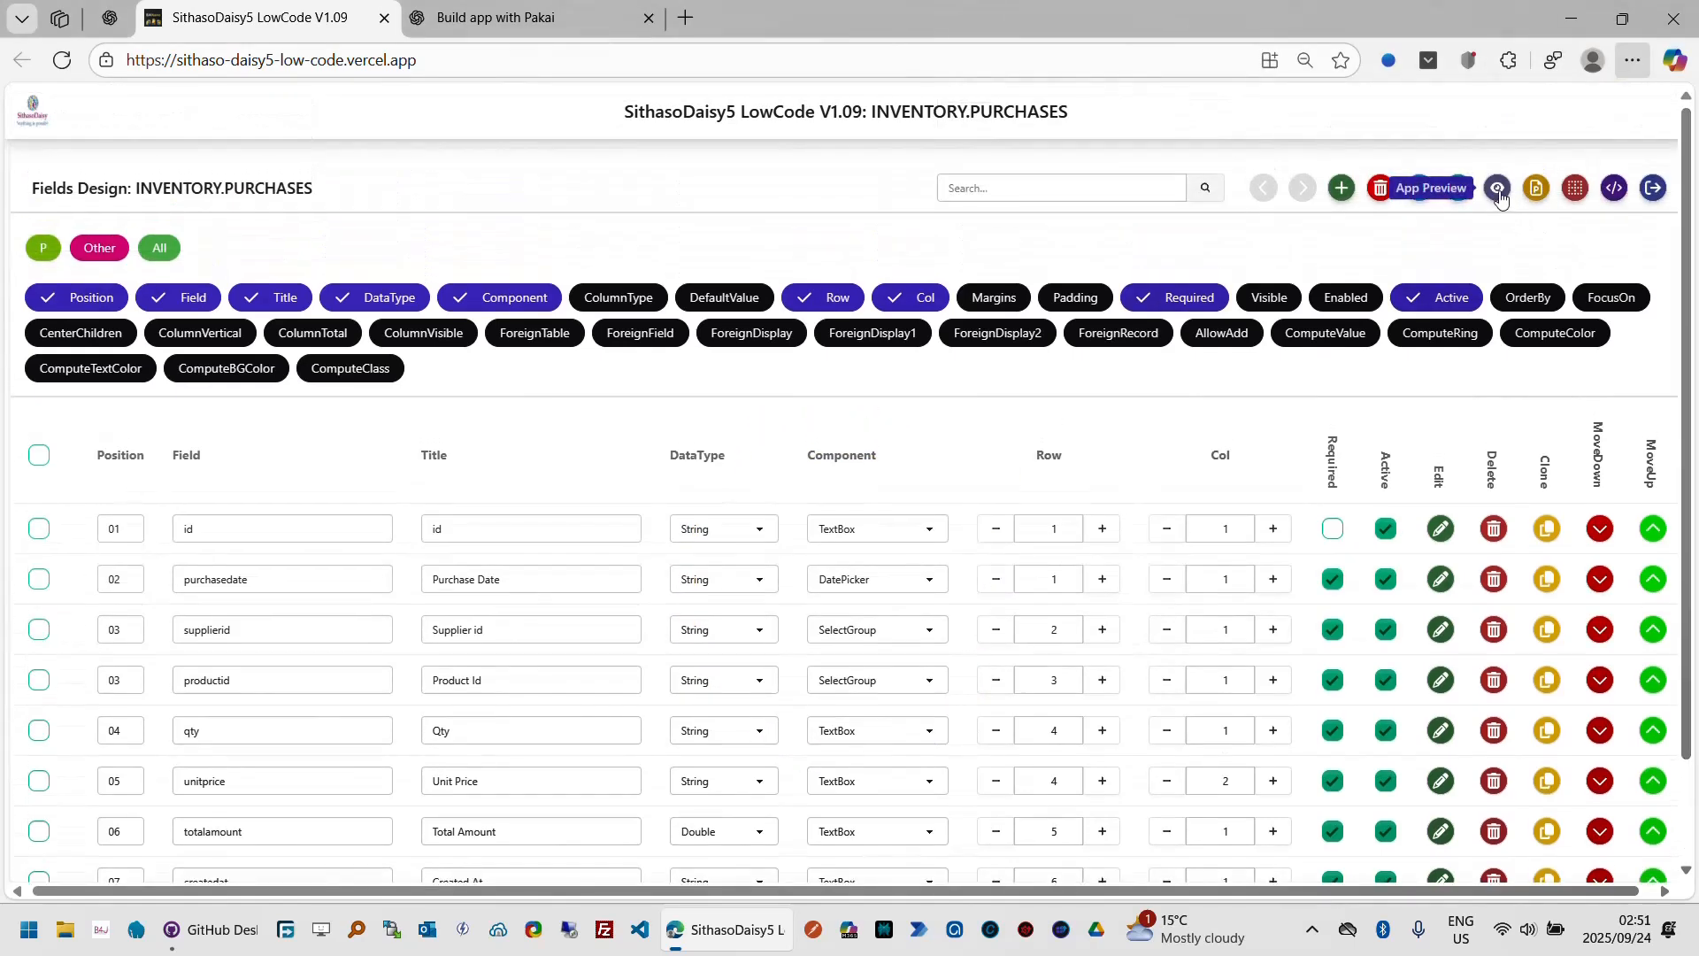
pyautogui.click(1498, 190)
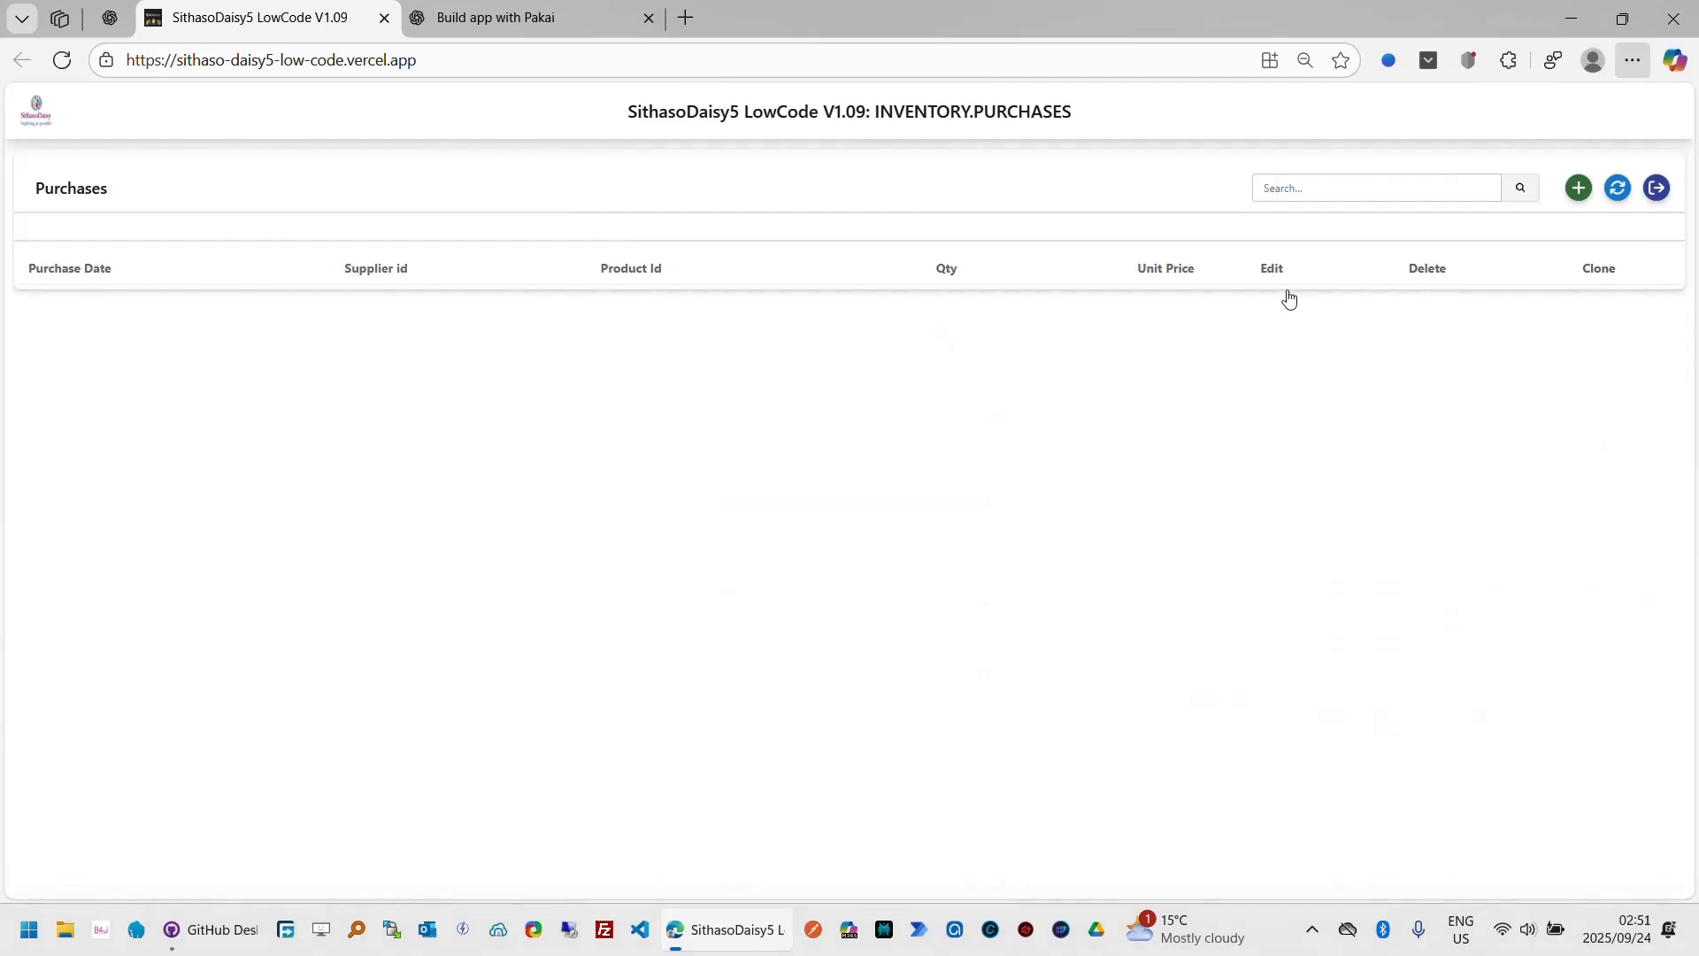
pyautogui.click(1580, 188)
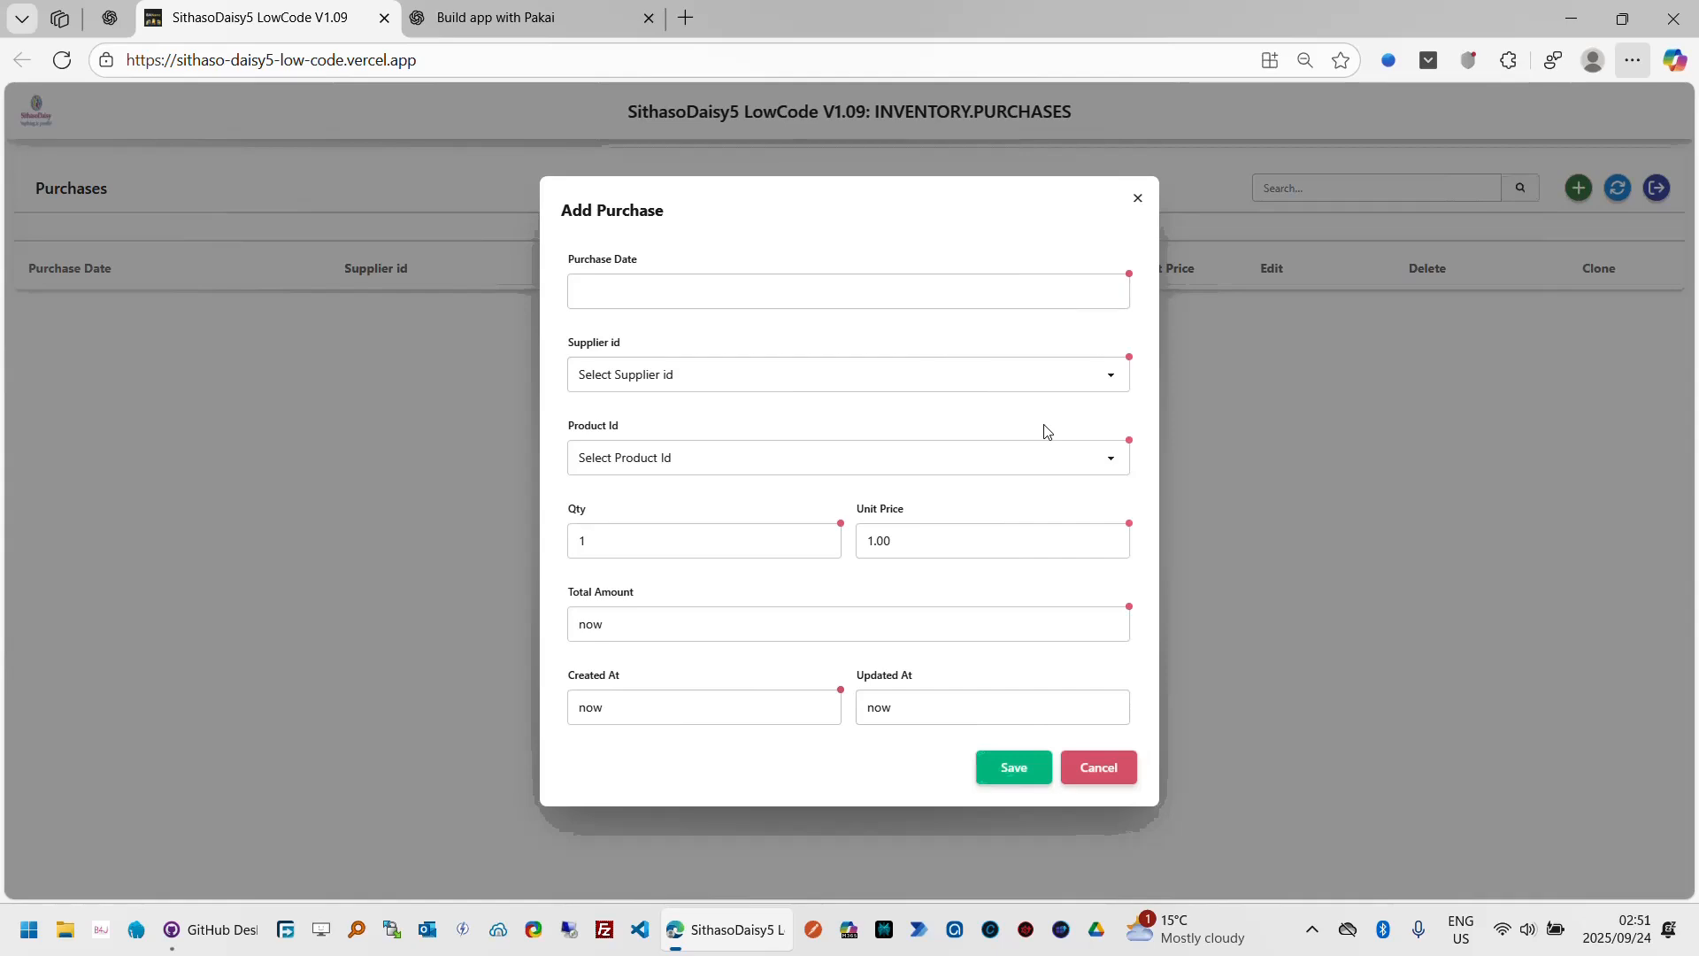
pyautogui.click(1086, 390)
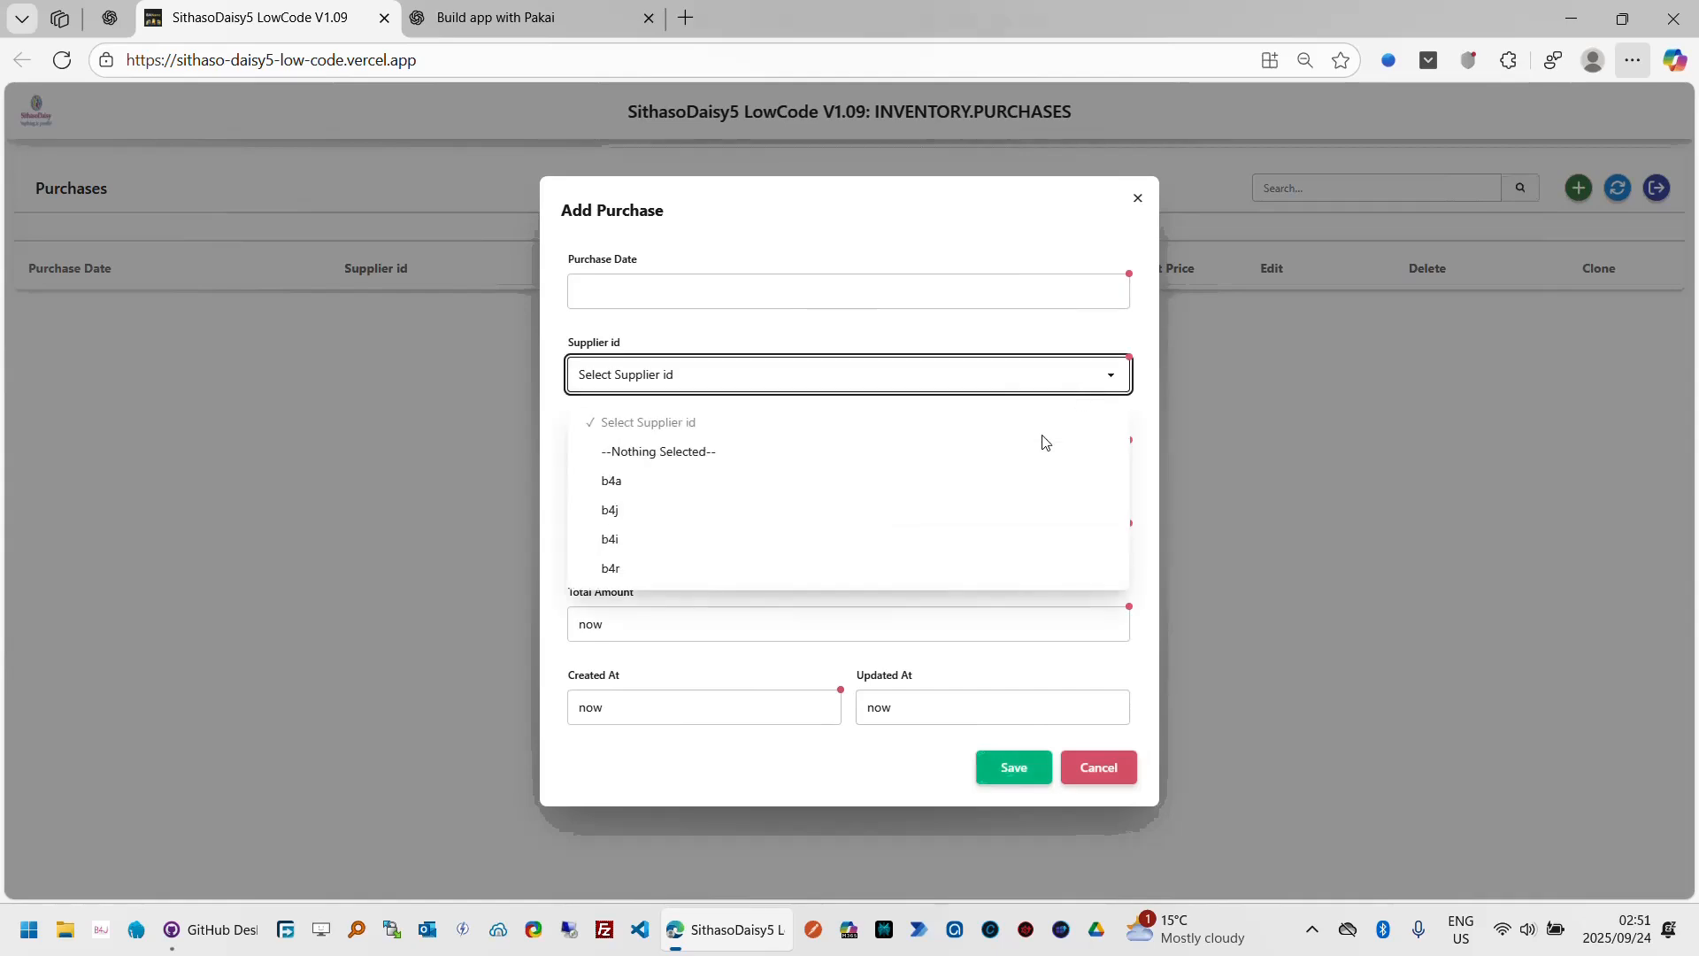
pyautogui.click(1015, 347)
pyautogui.click(1090, 464)
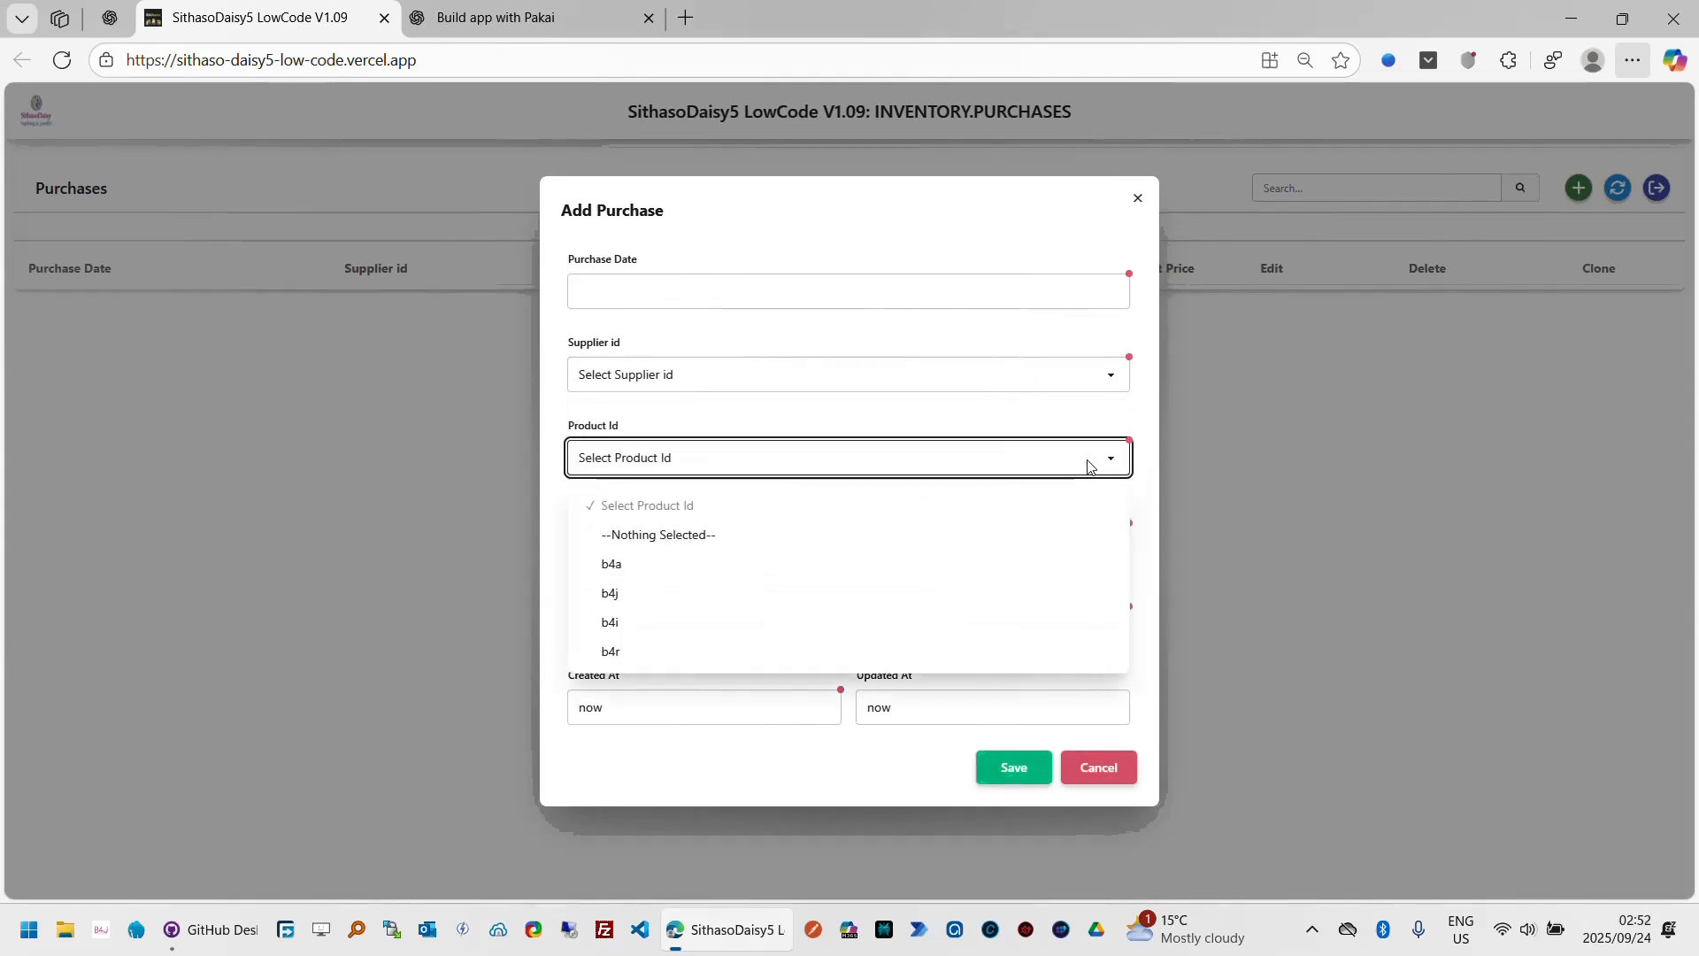
pyautogui.click(1003, 427)
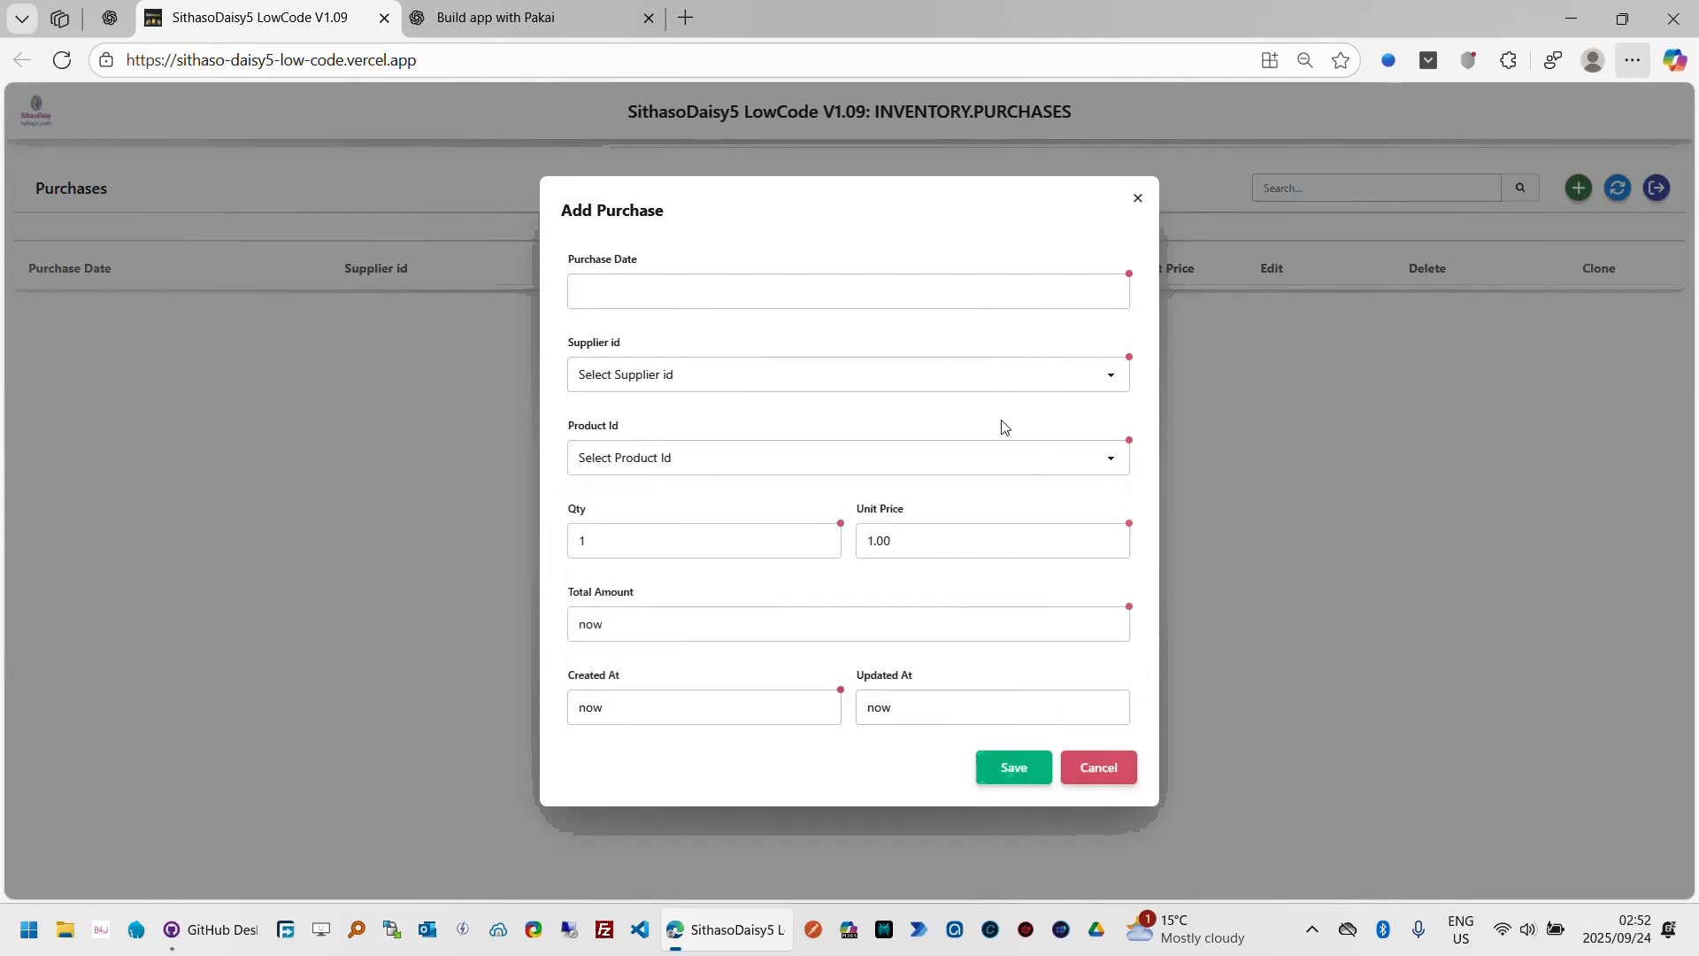
pyautogui.click(1102, 777)
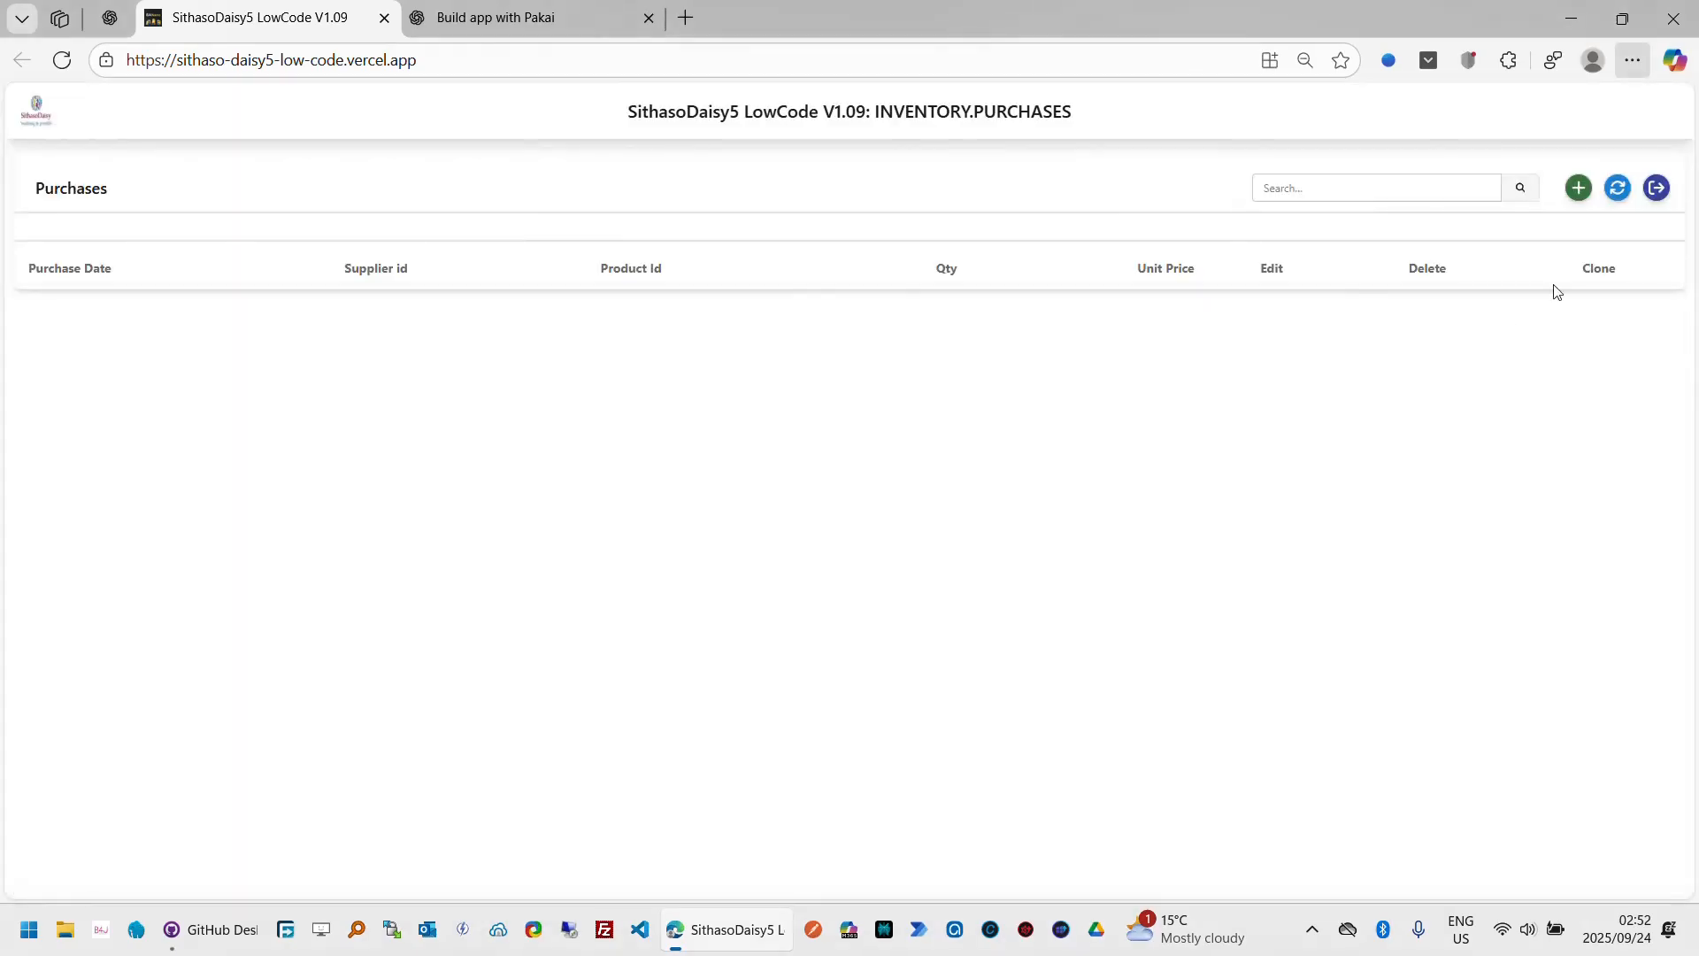
# Step: Show the AllowAdd column in the fields grid and enable AllowAdd for supplierid and productid
pyautogui.click(1656, 187)
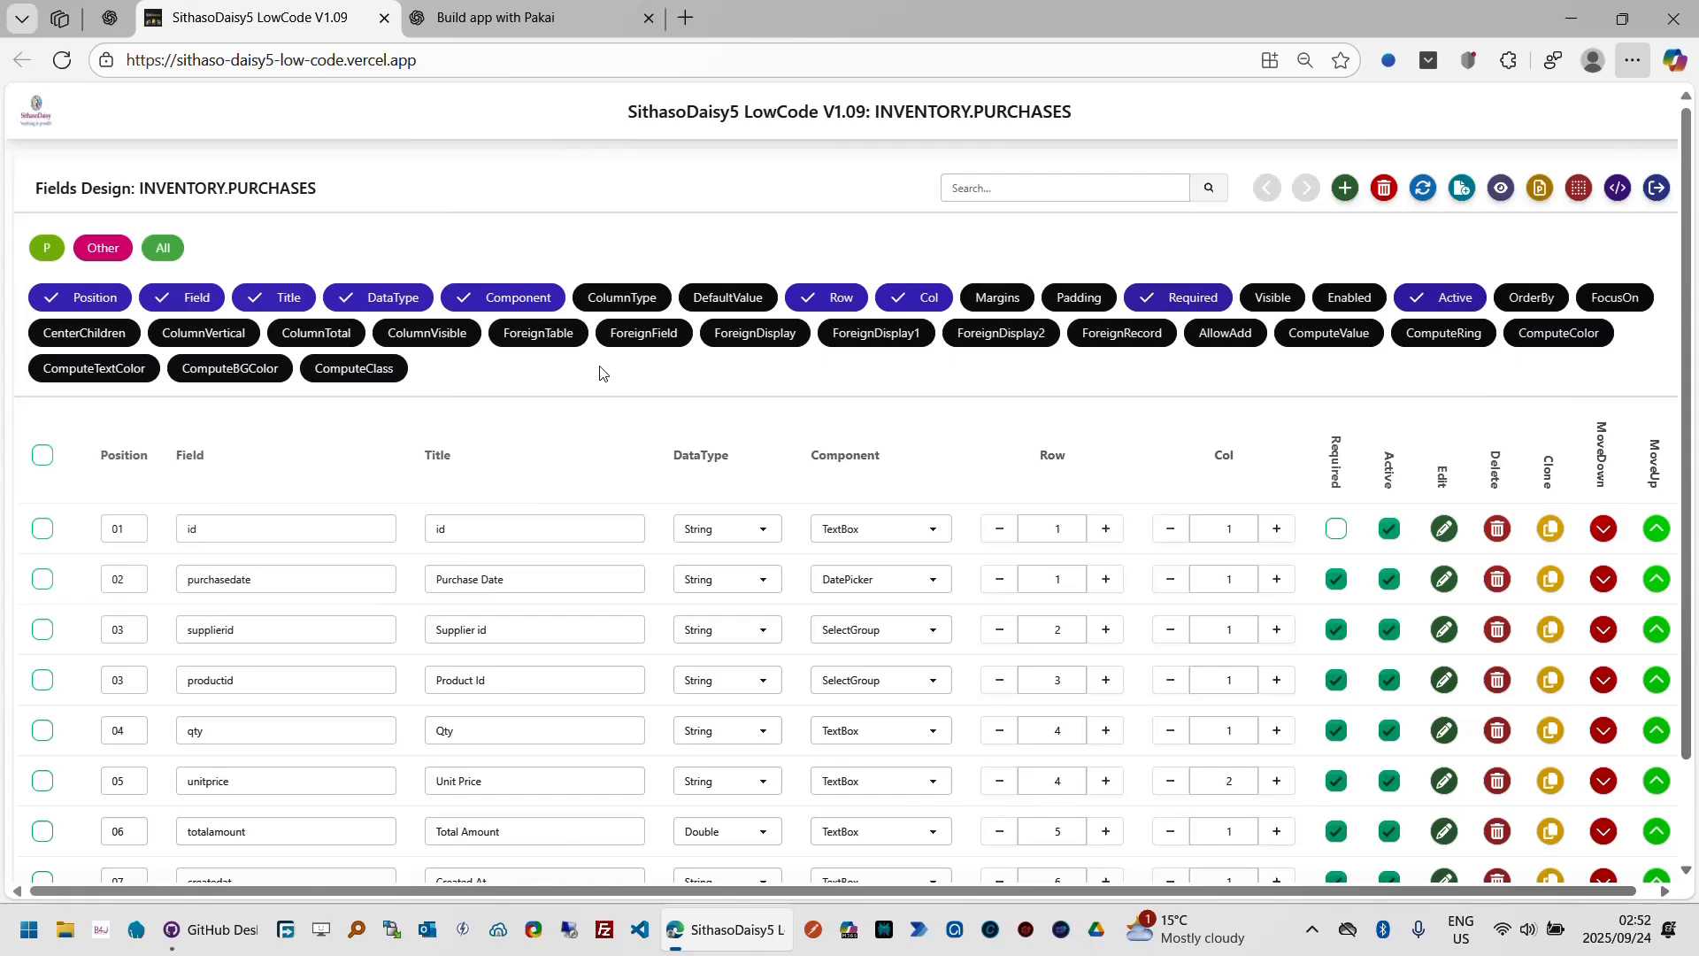
pyautogui.click(1230, 342)
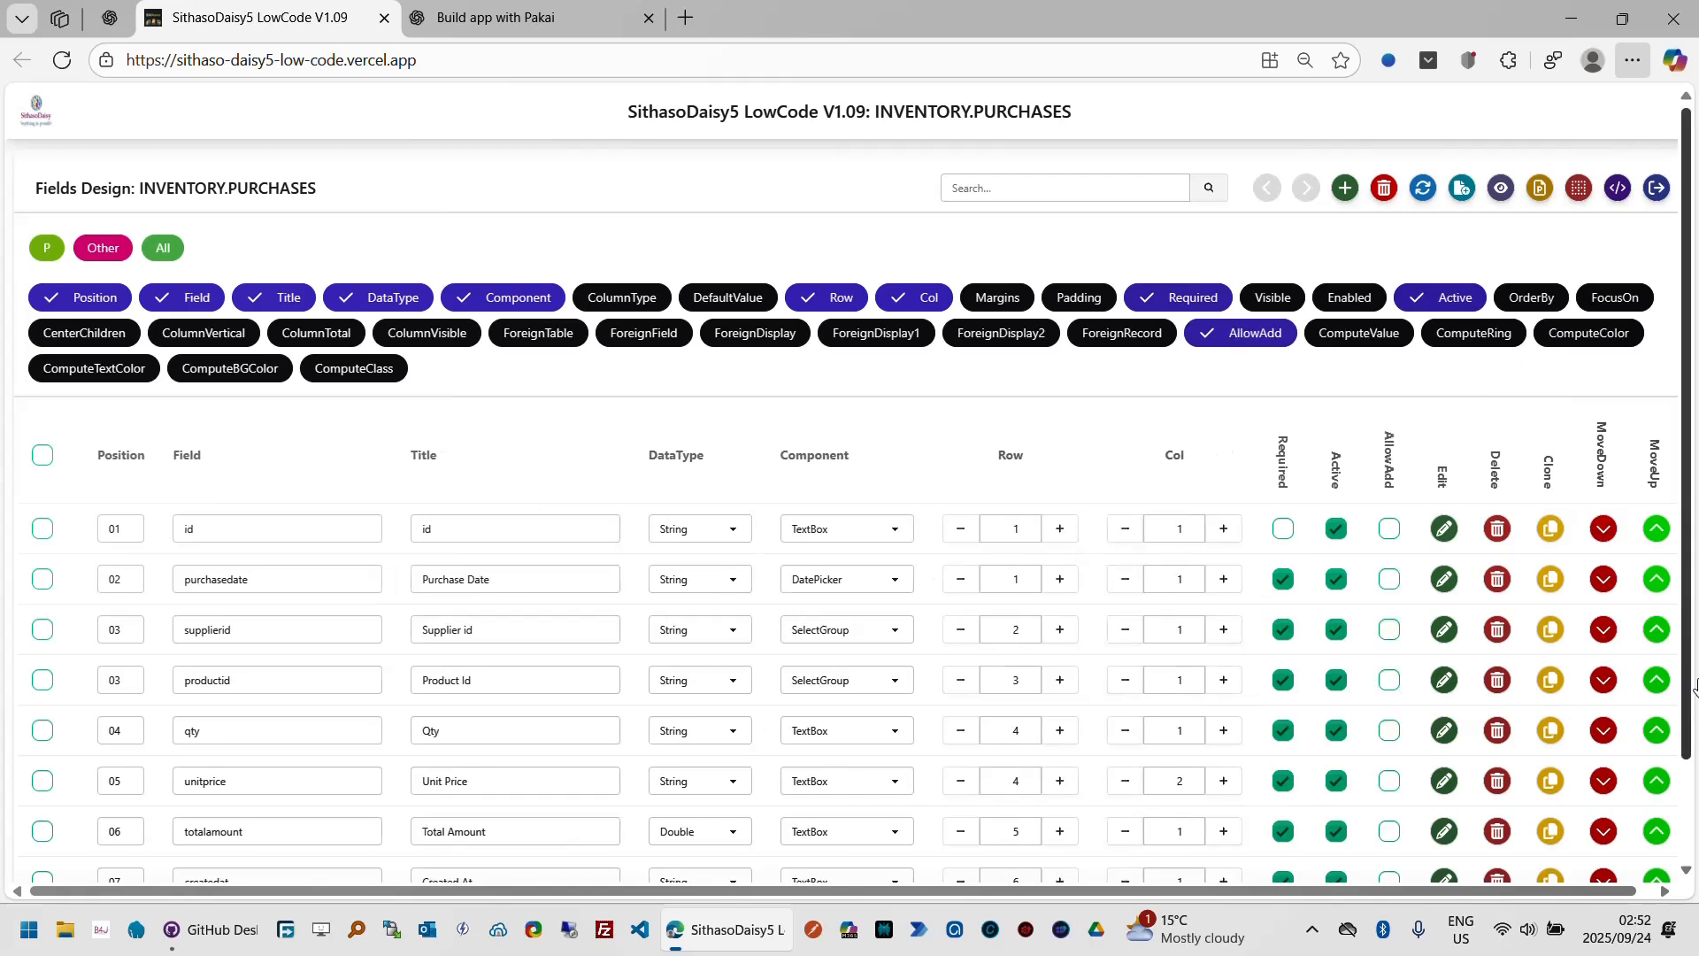
pyautogui.scroll(-2, 1689, 854)
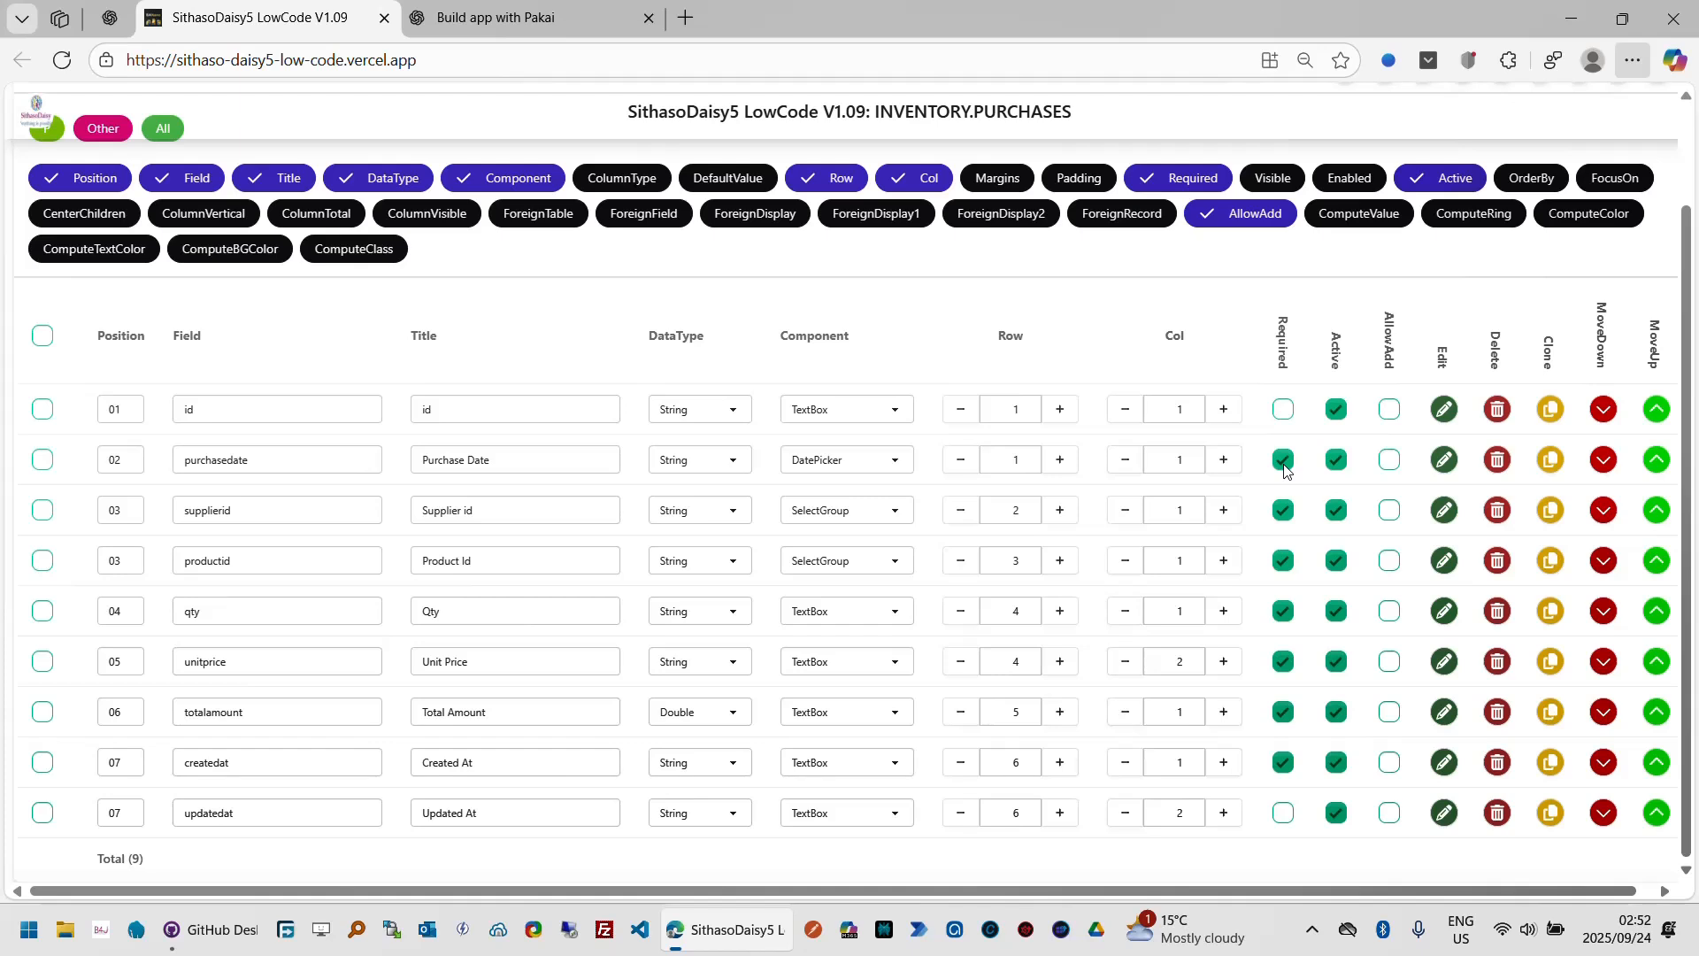
pyautogui.click(1391, 512)
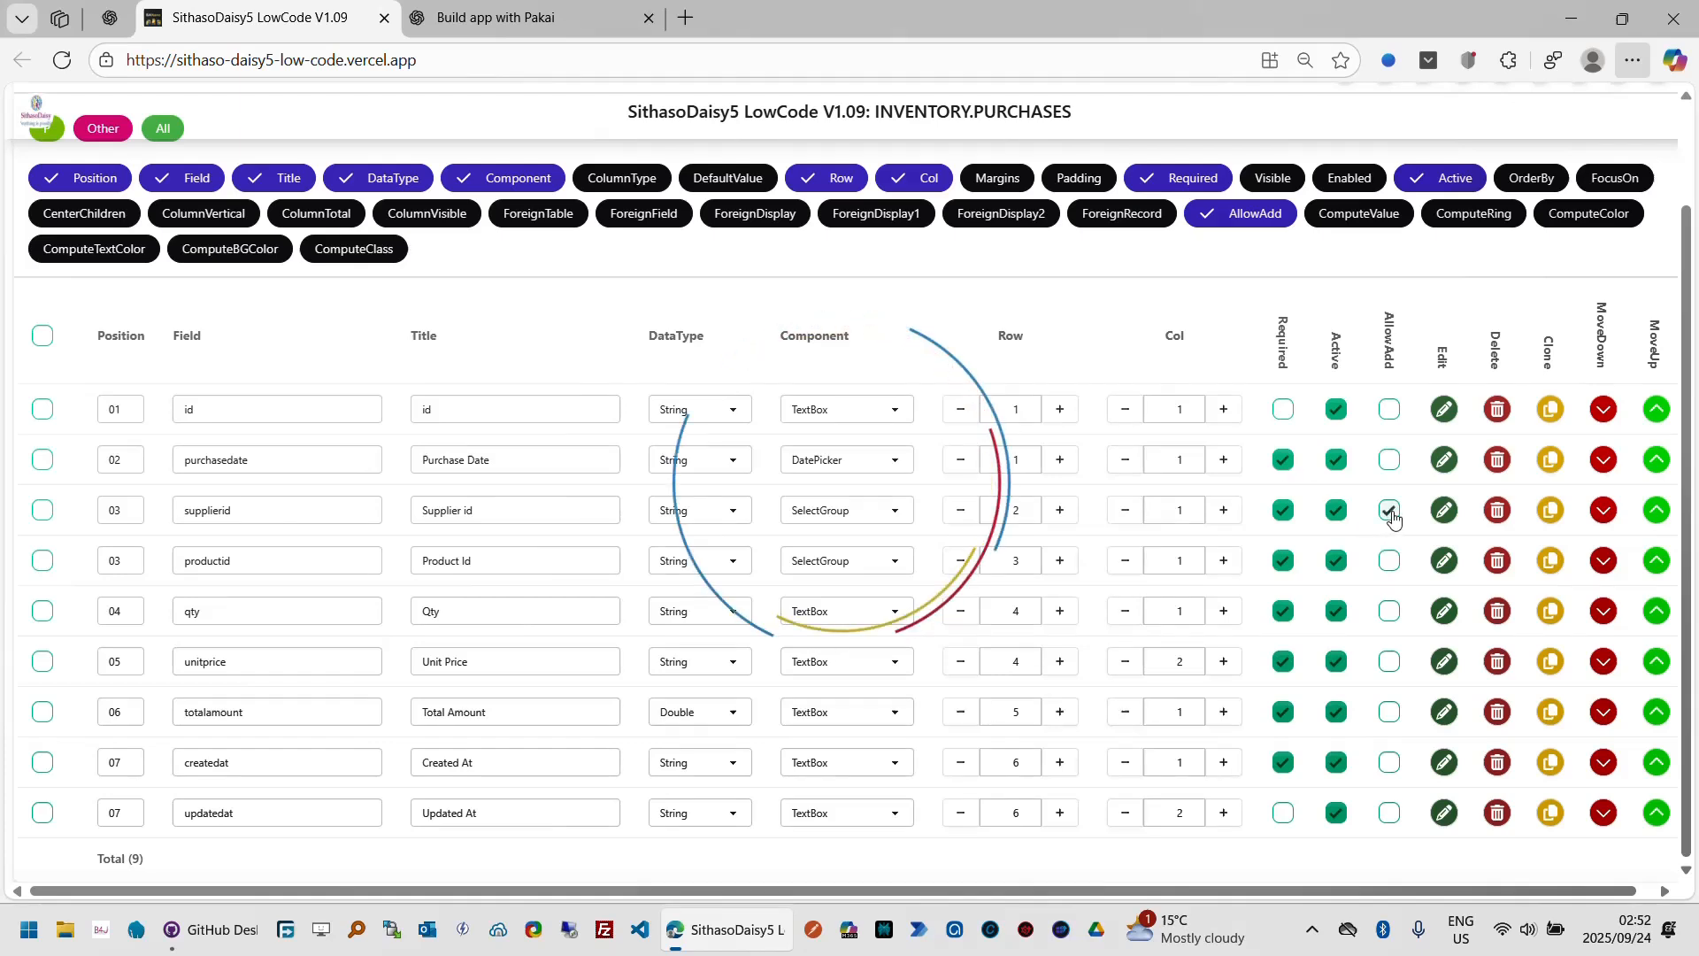
pyautogui.click(1389, 563)
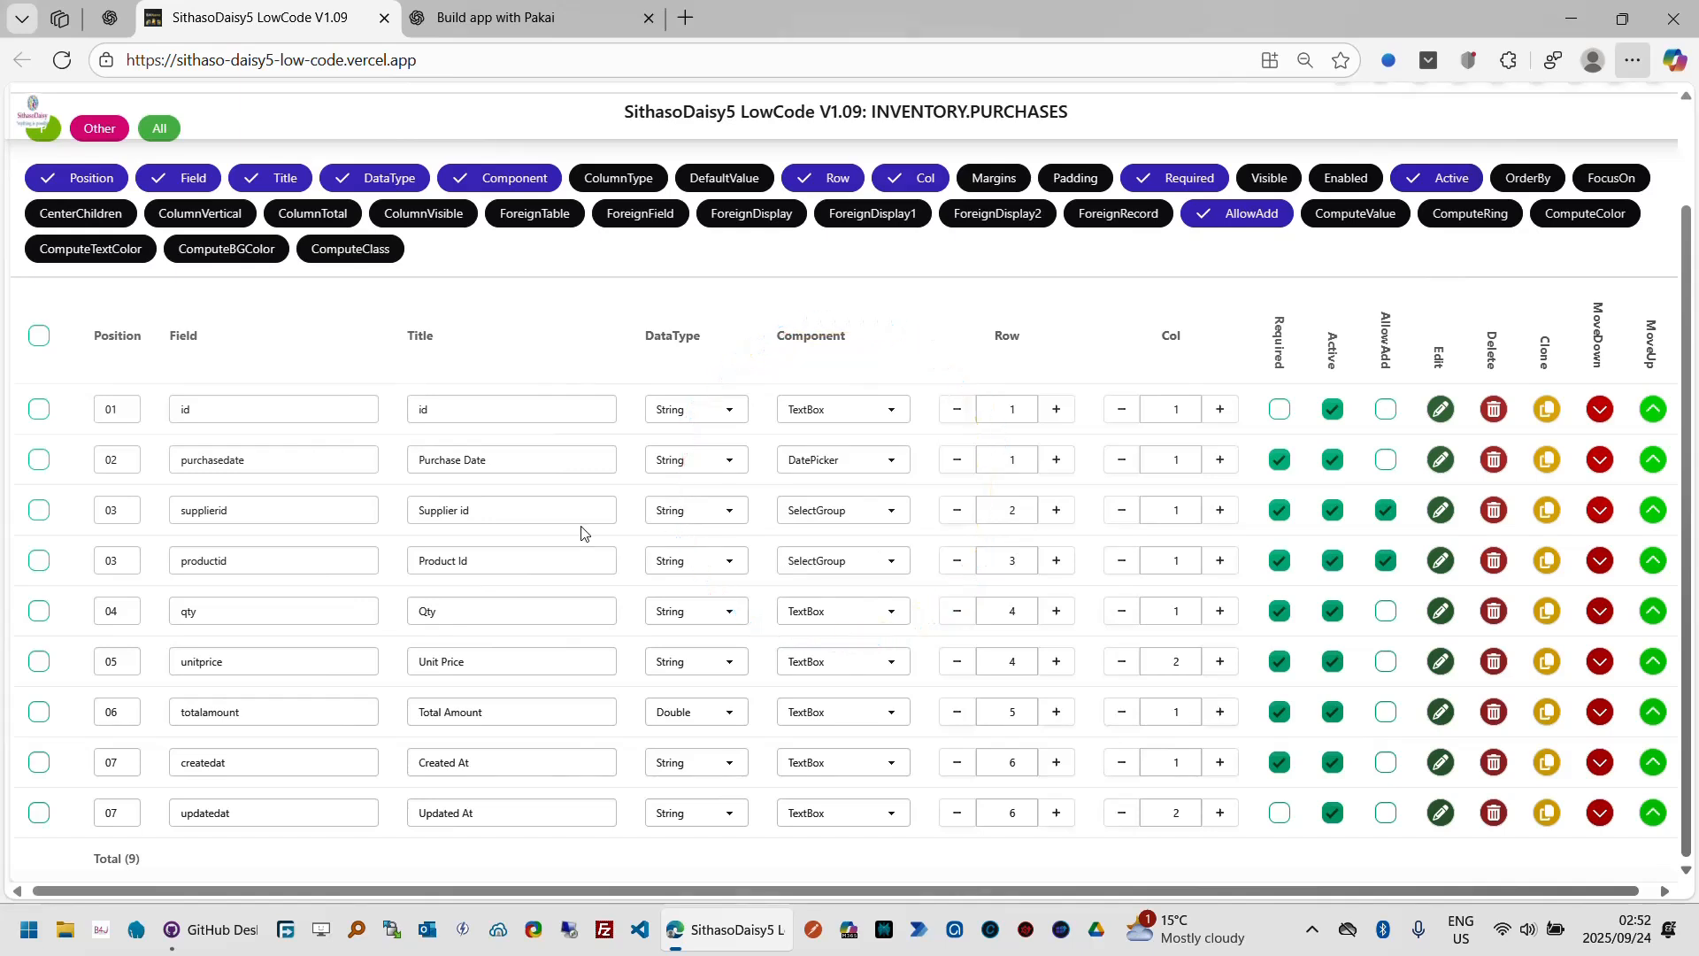
# Step: Retitle the supplierid field as Supplier Name and the productid field as Product Name
pyautogui.click(528, 510)
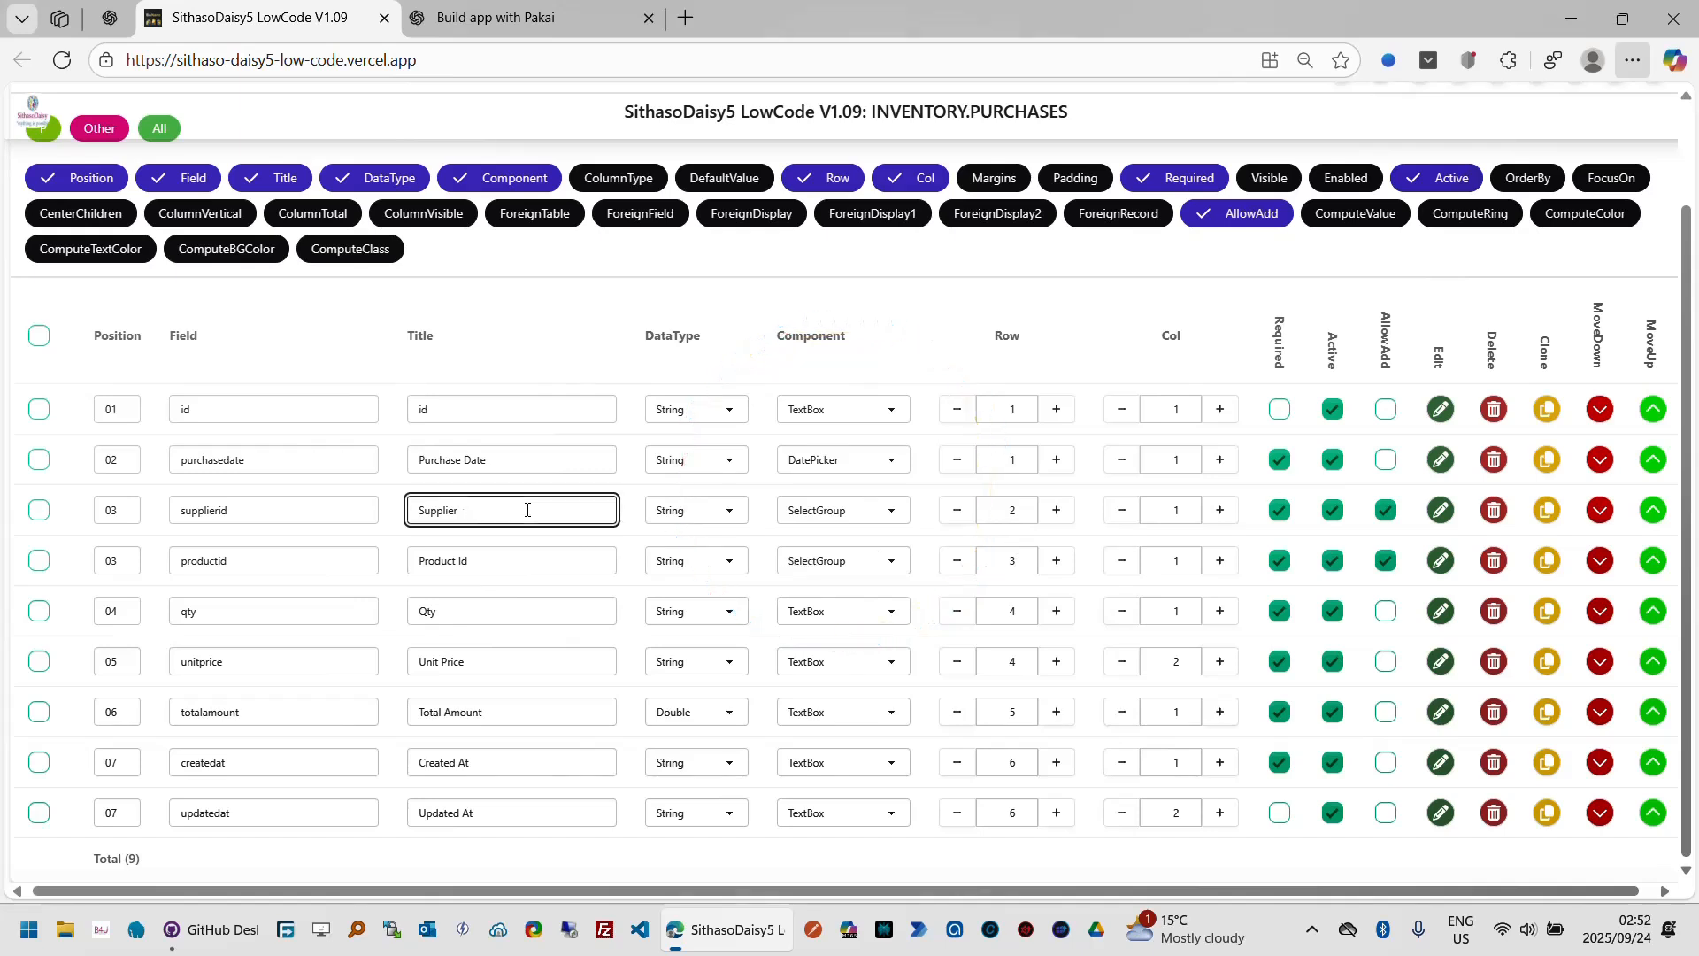
pyautogui.write('Name')
pyautogui.press('Tab')
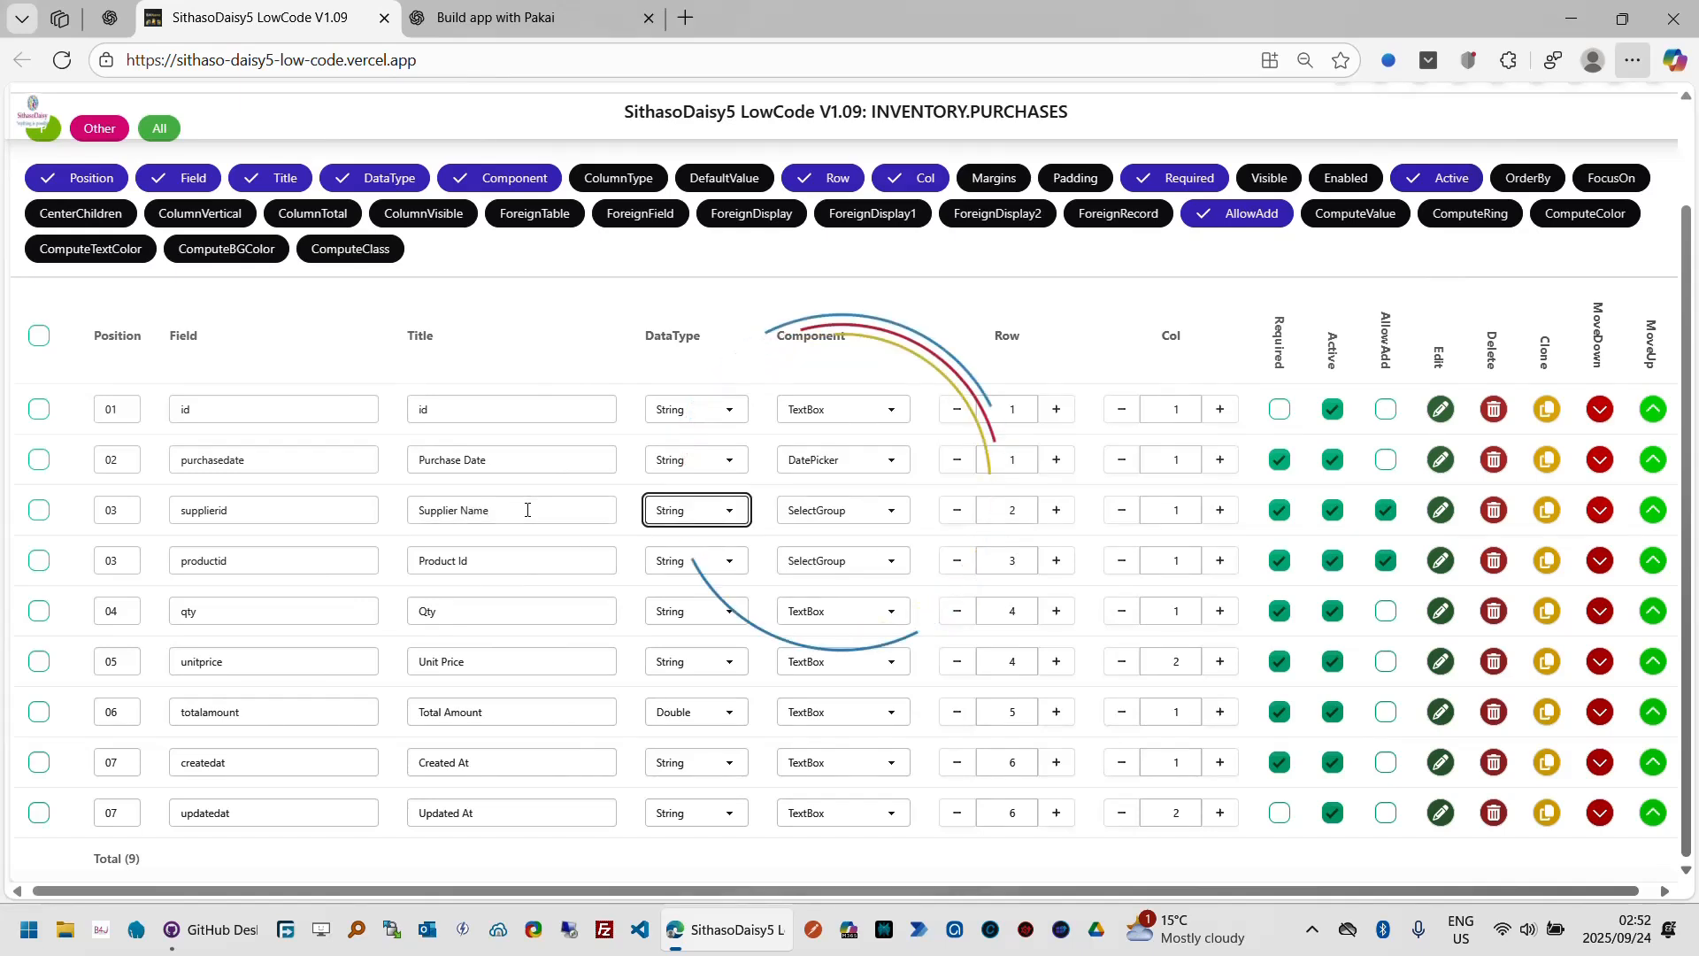
pyautogui.click(493, 557)
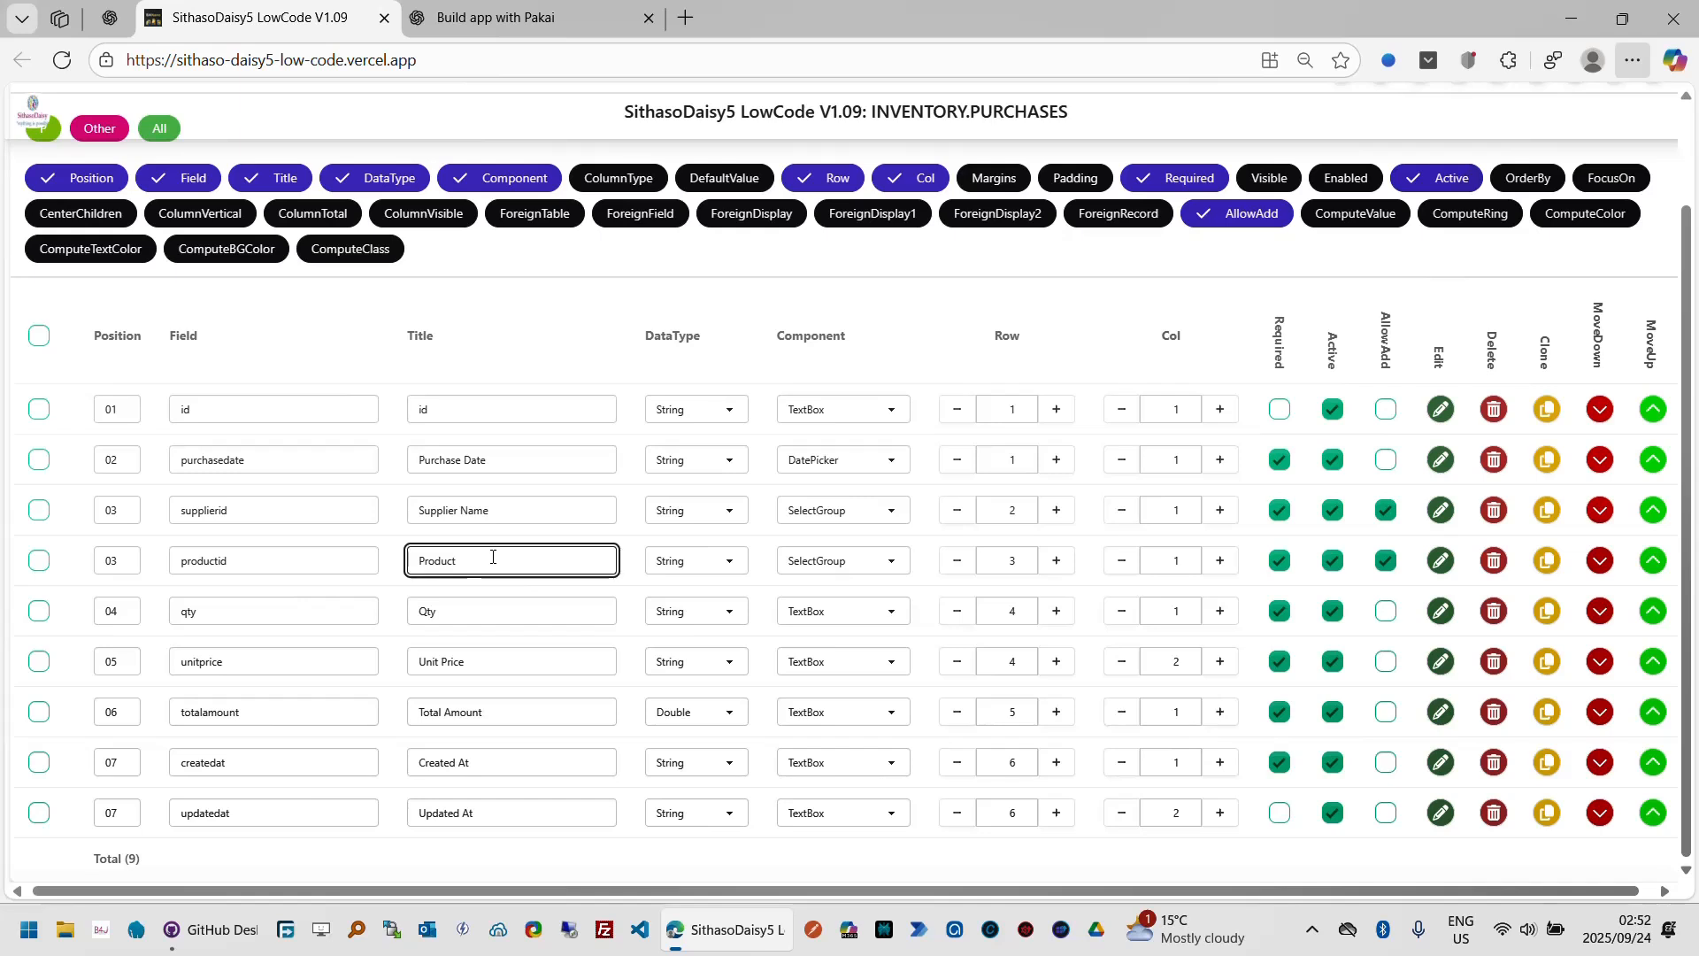
pyautogui.write('Name')
pyautogui.press('Tab')
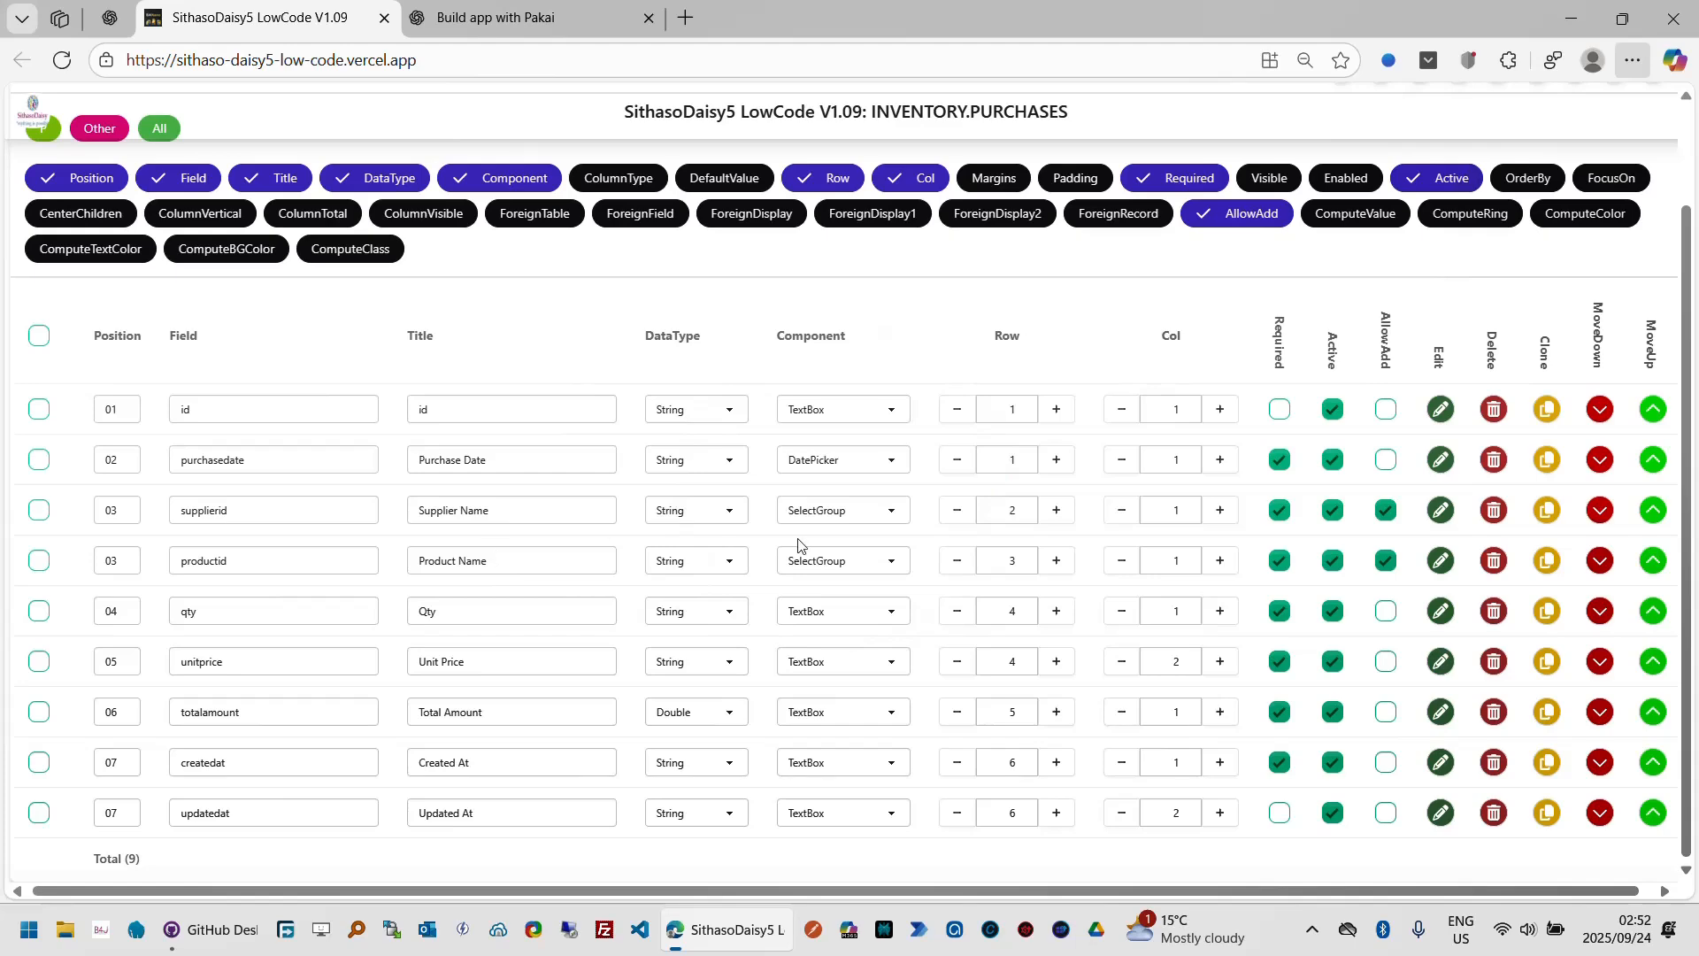
# Step: Open the supplierid field's editor and clear its Options List (JSON)
pyautogui.click(1441, 511)
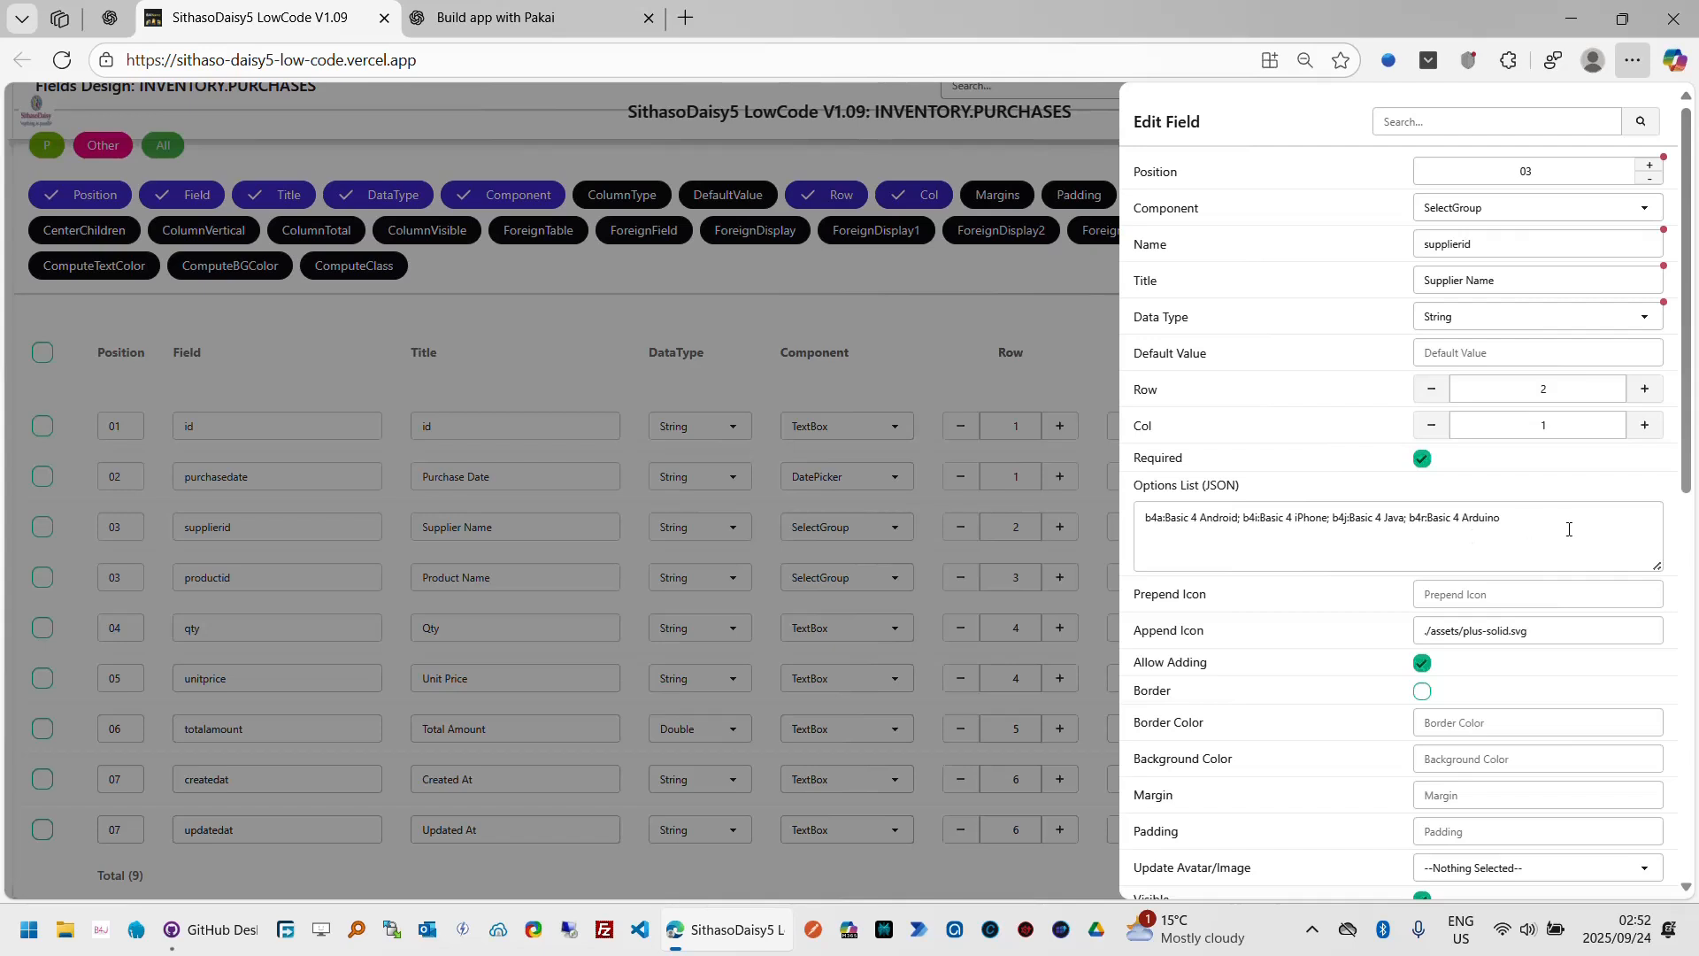
pyautogui.click(1568, 529)
pyautogui.hotkey('ctrl', 'a')
pyautogui.press('BackSpace')
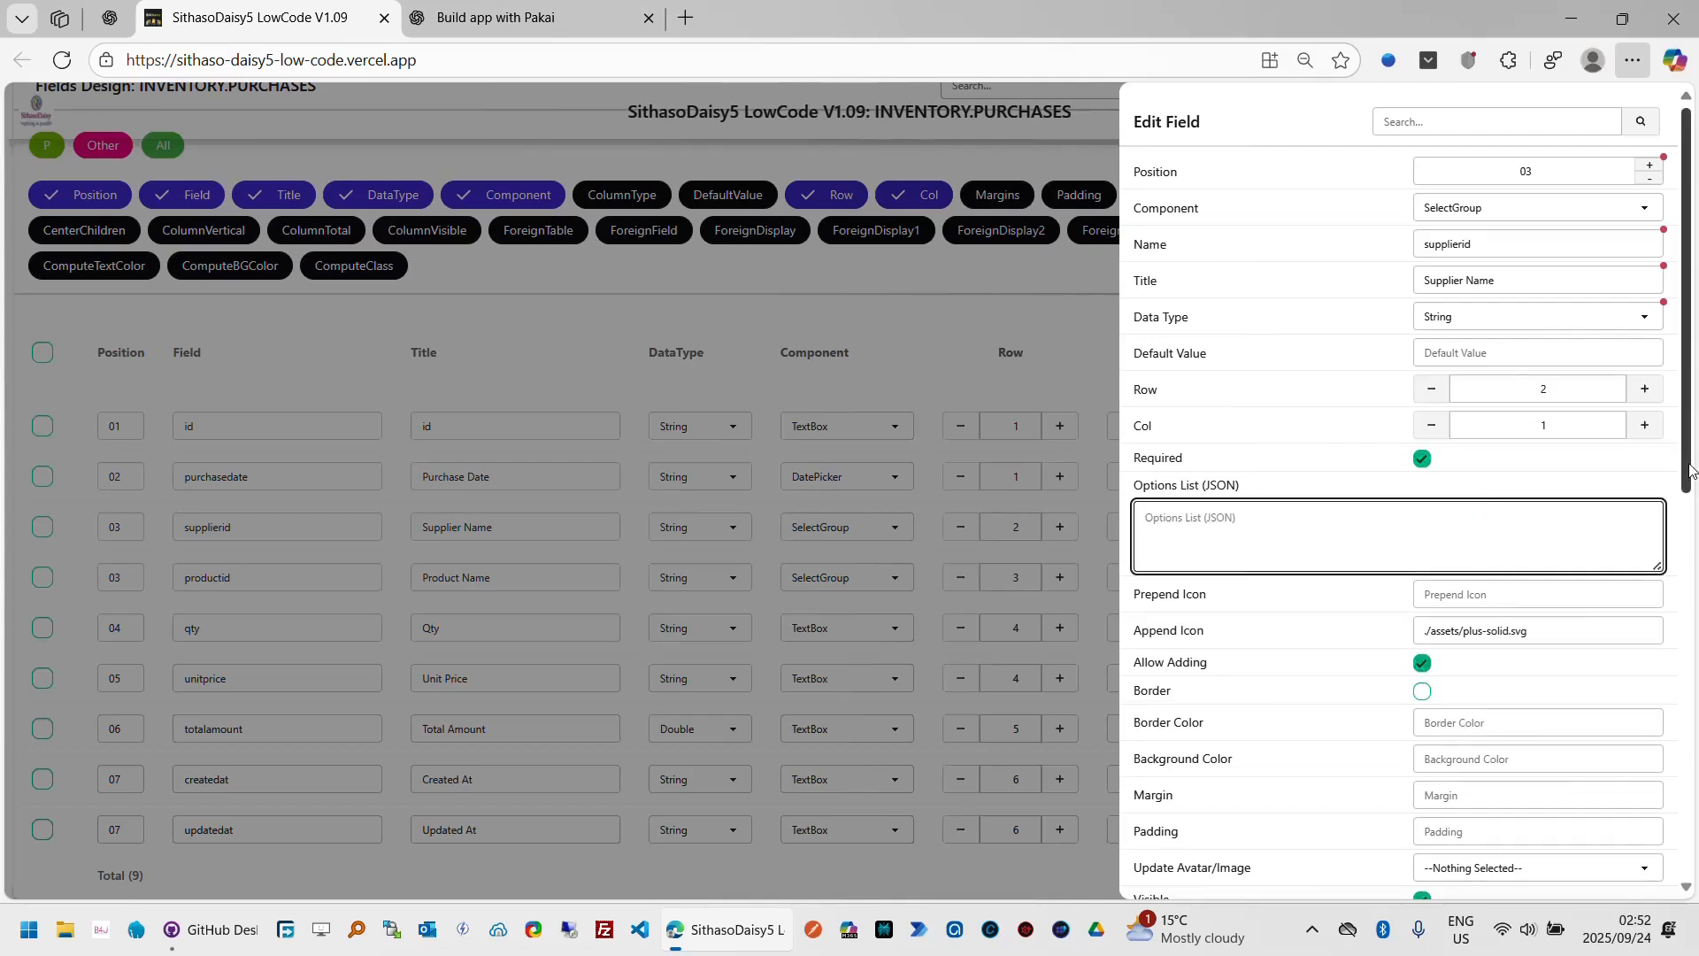
# Step: Filter the editor to foreign settings and link supplierid to the suppliers table with key id and display name, then apply
pyautogui.click(1463, 123)
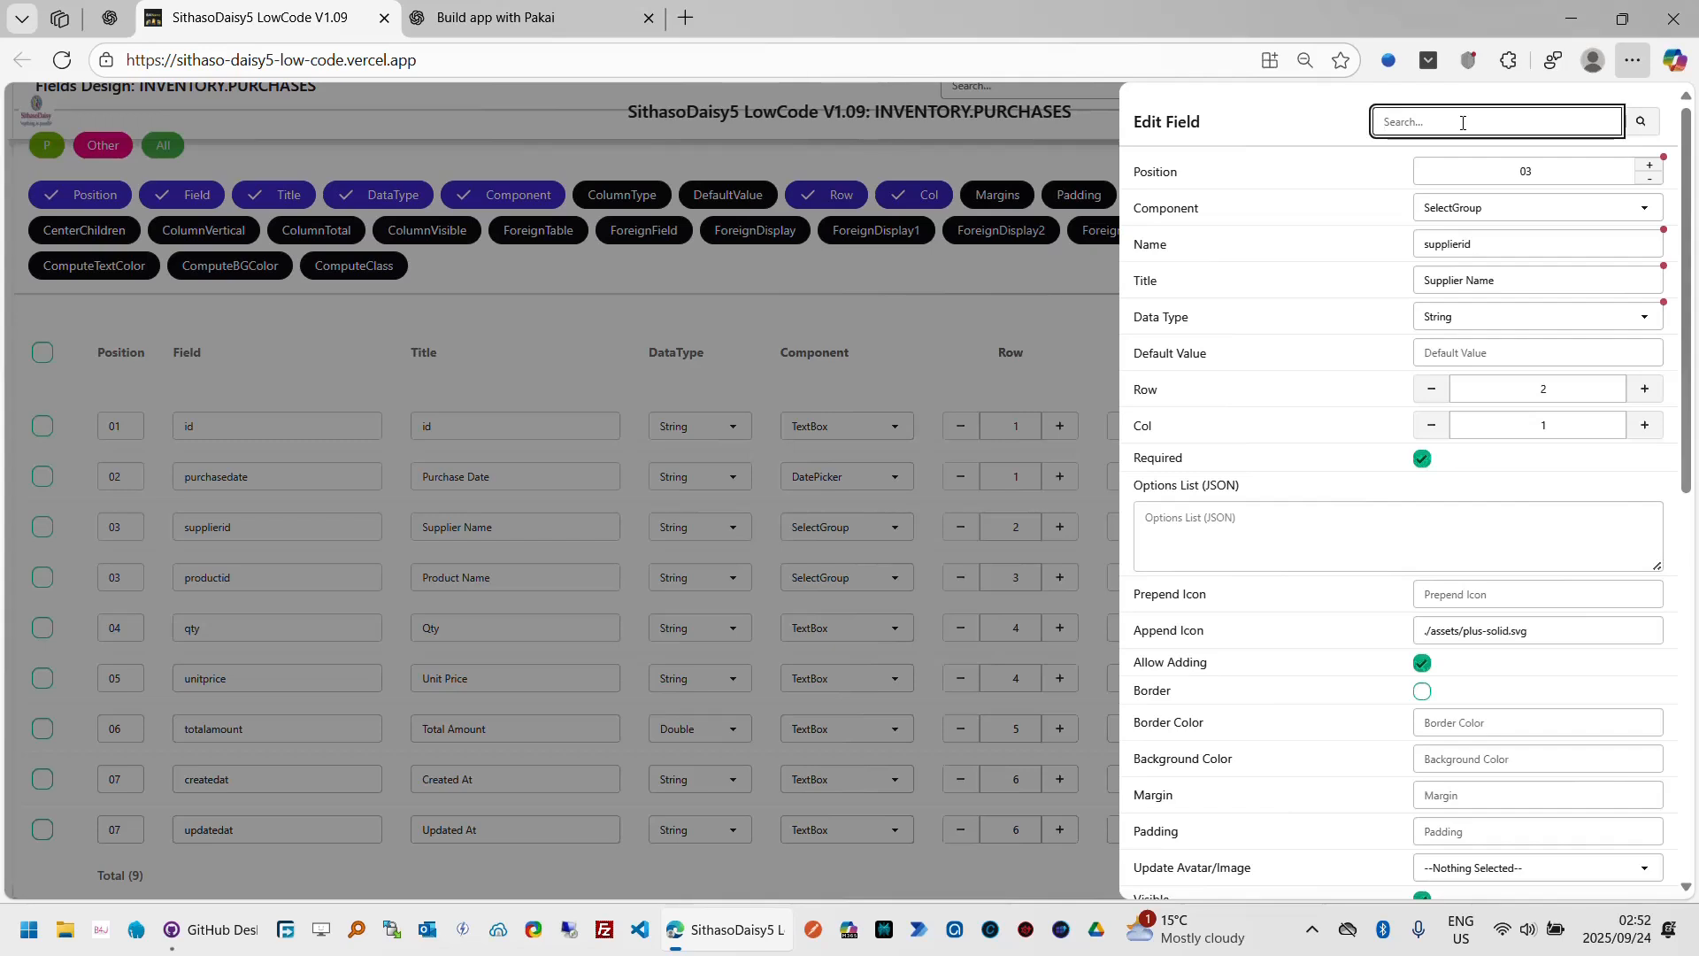
pyautogui.write('fo')
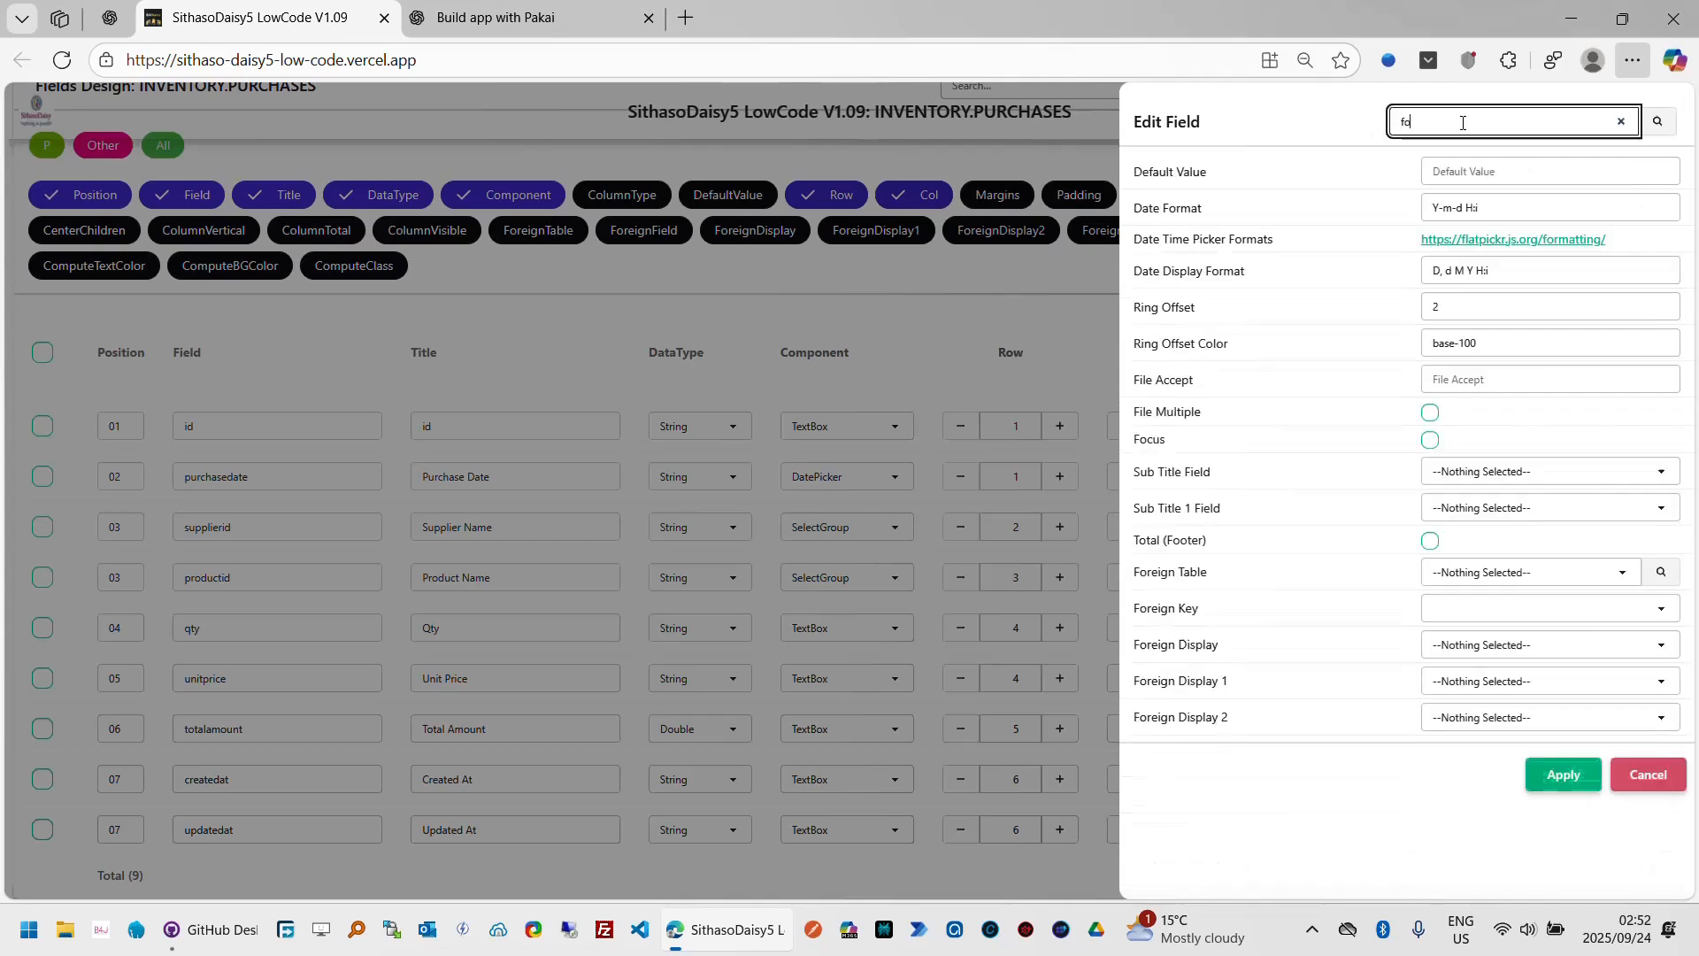
pyautogui.write('rer')
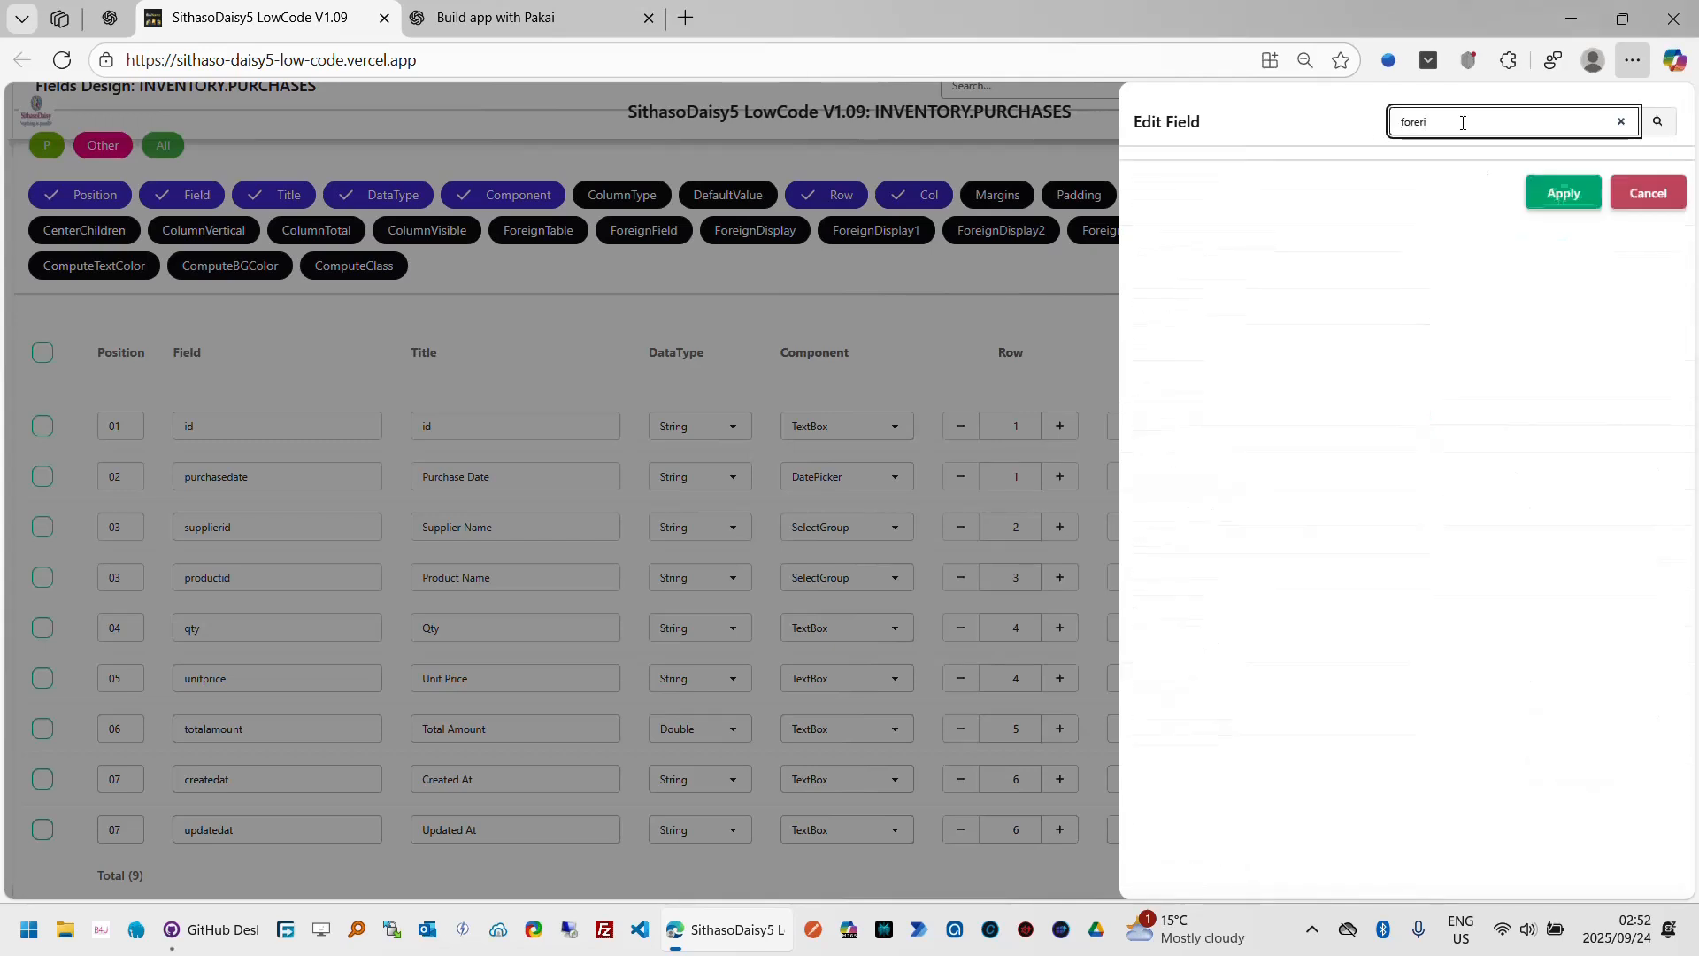
pyautogui.write('ig')
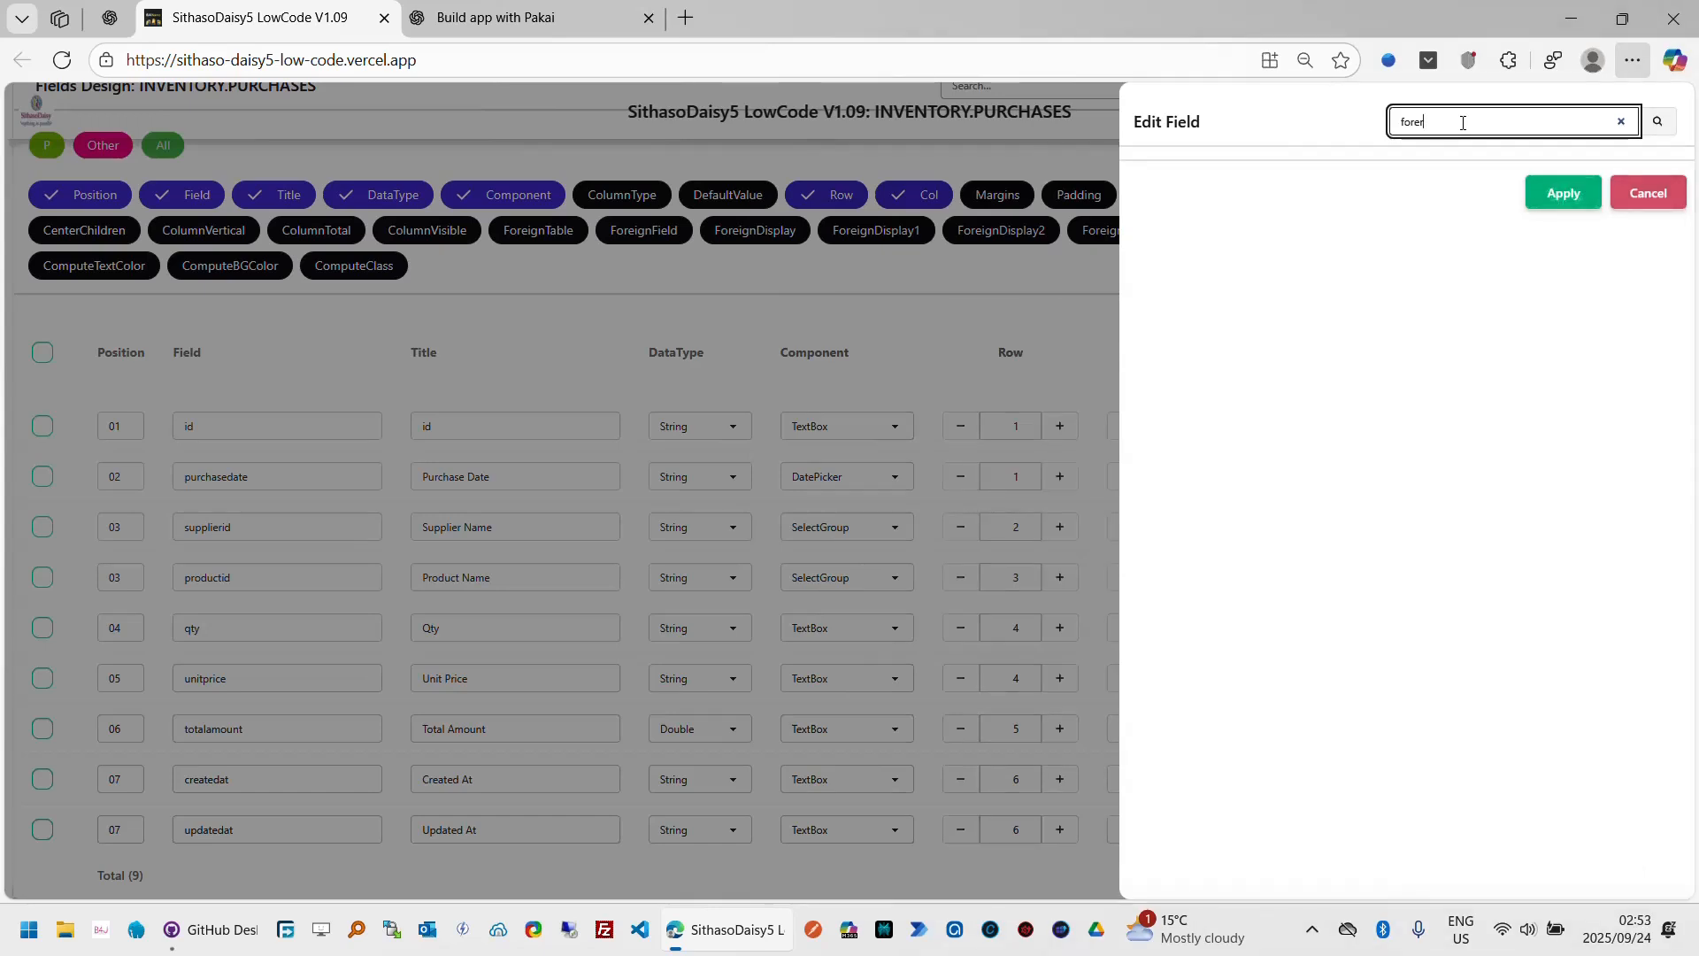
pyautogui.press('BackSpace')
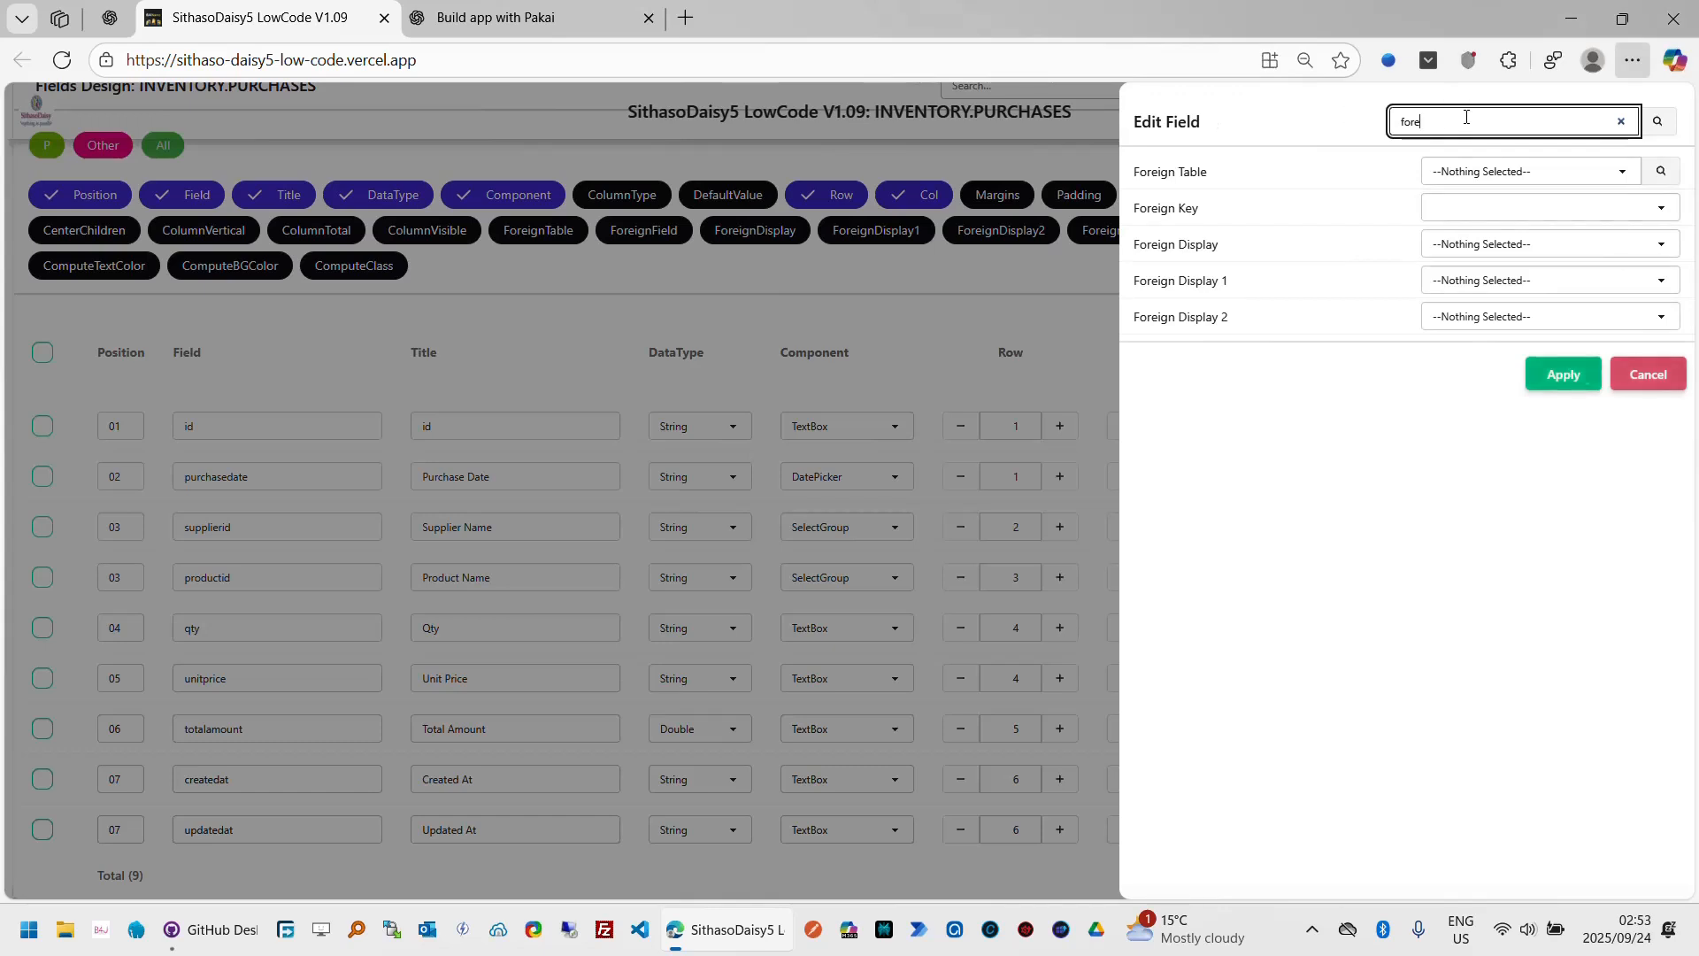
pyautogui.click(1621, 177)
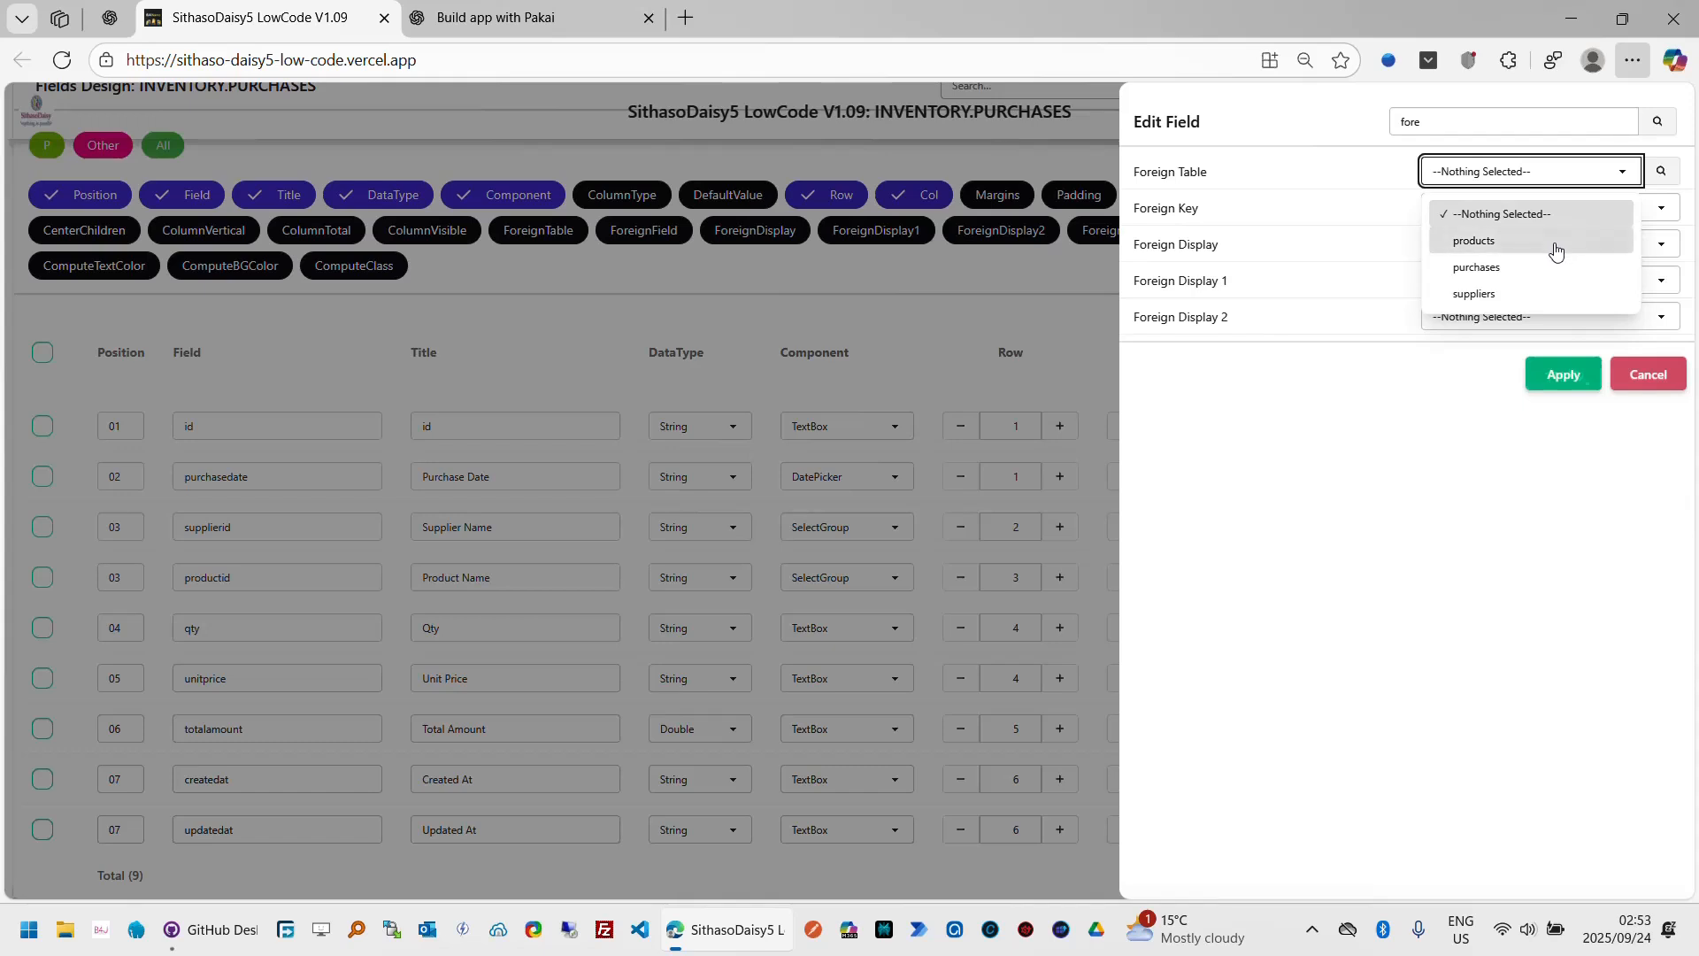
pyautogui.click(1496, 301)
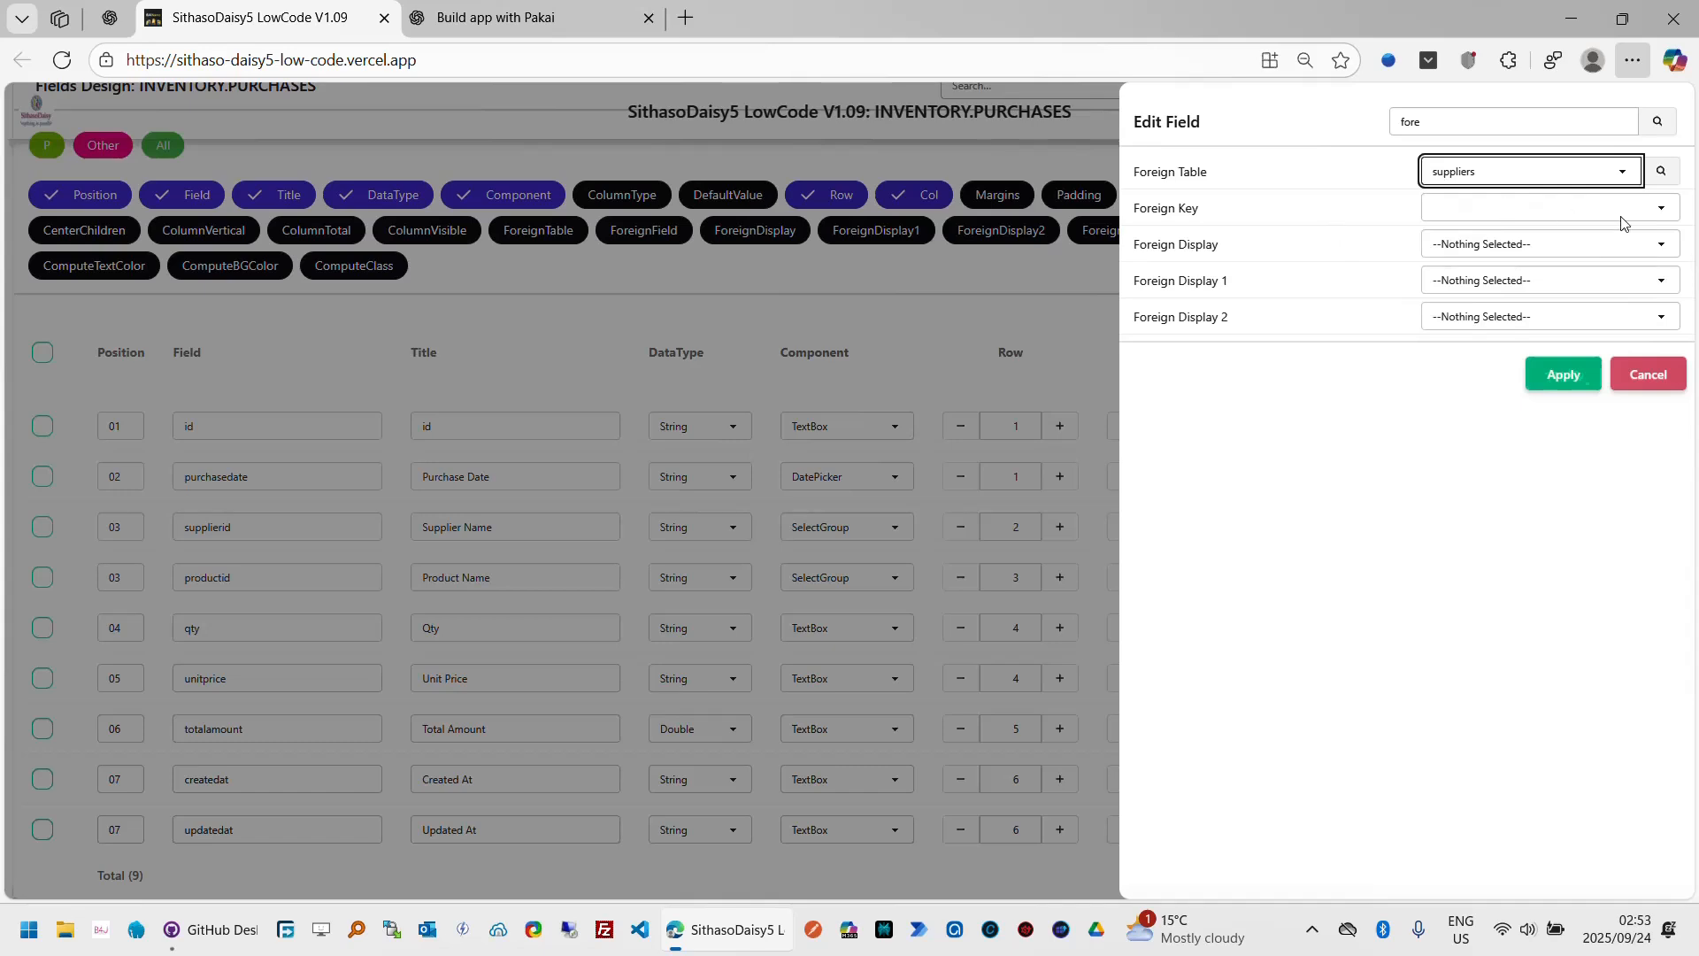
pyautogui.click(1660, 174)
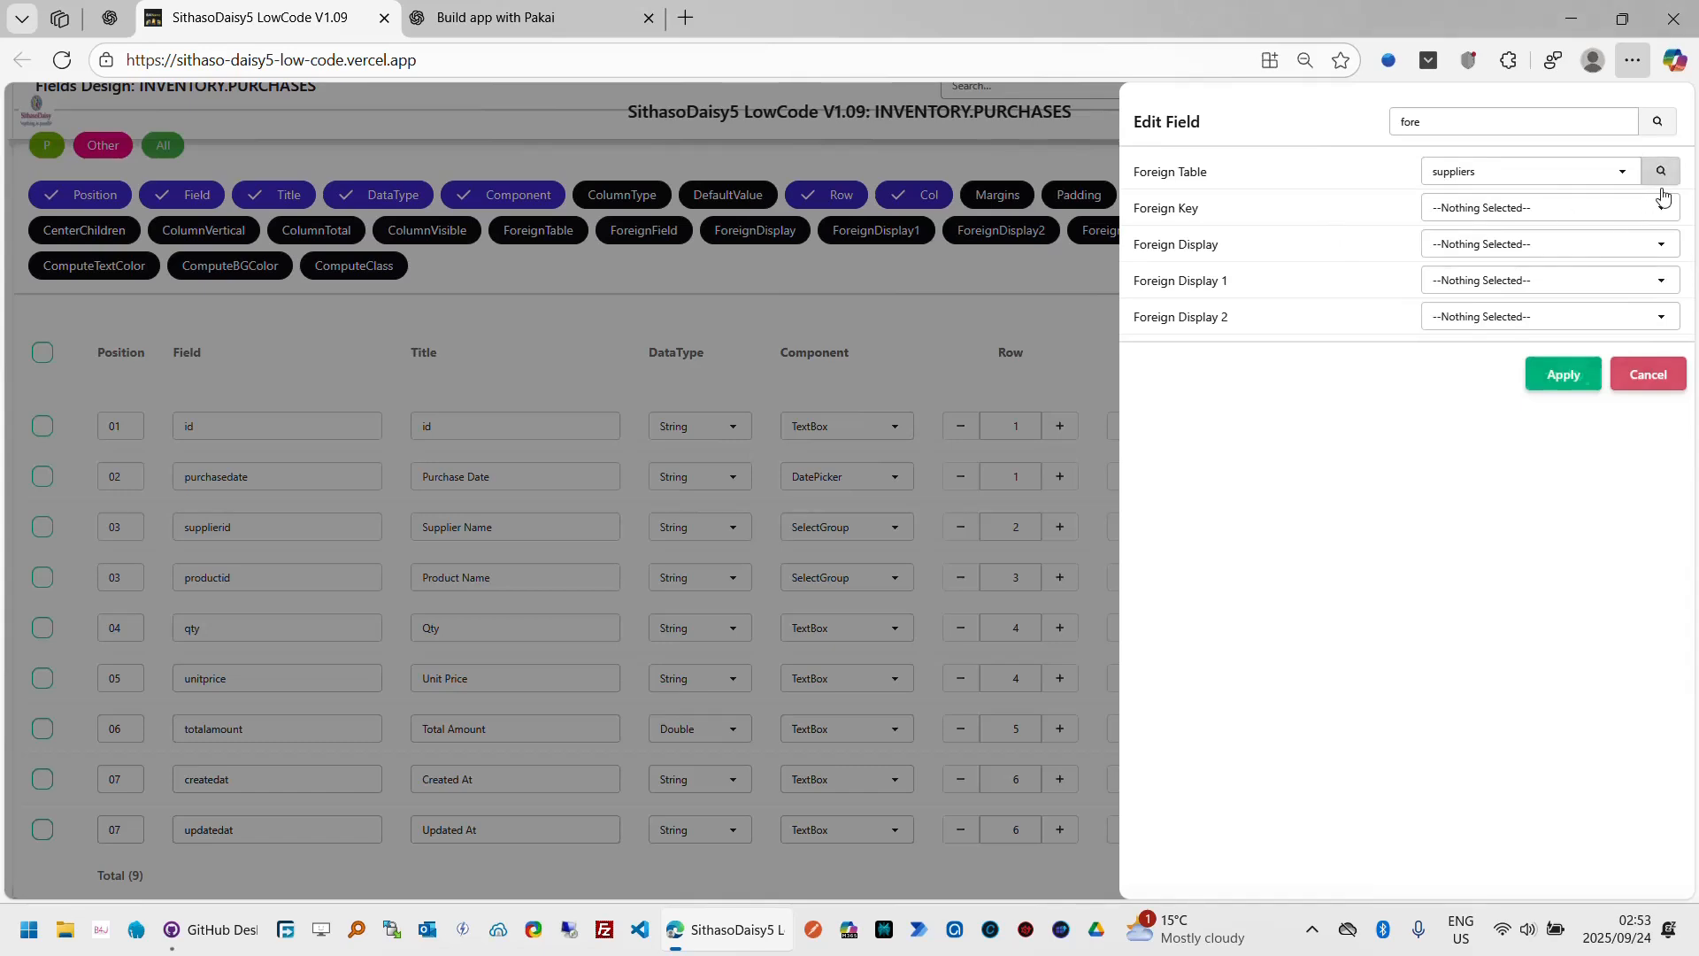
pyautogui.click(1670, 208)
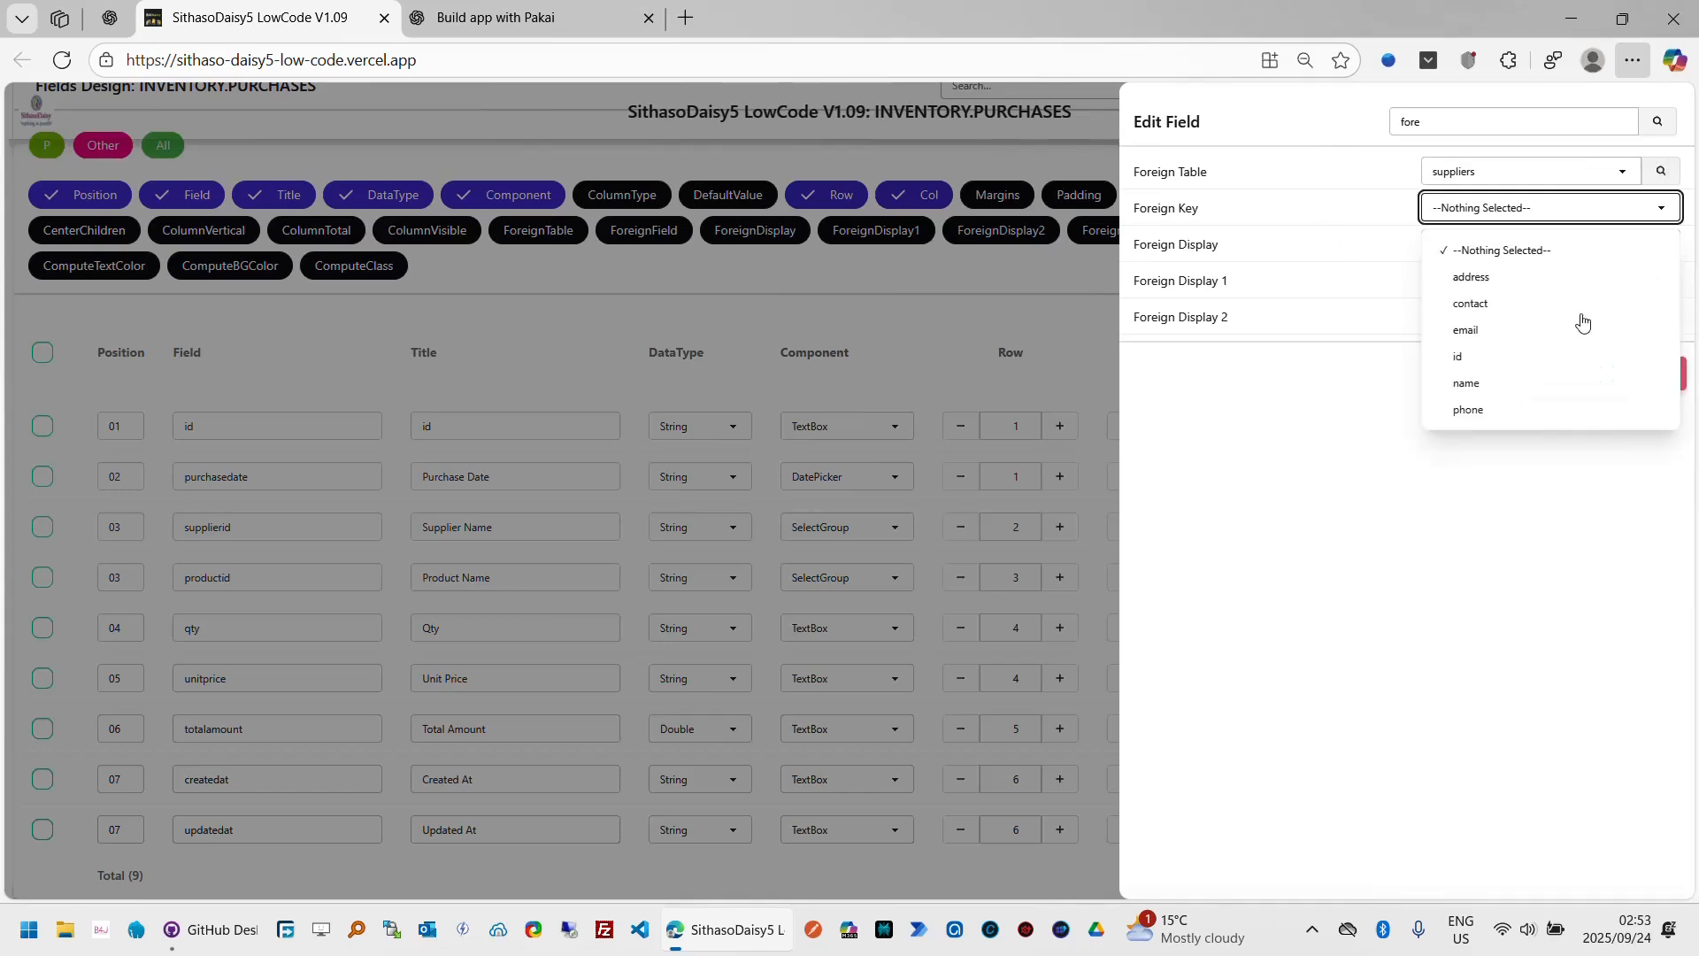
pyautogui.click(1486, 365)
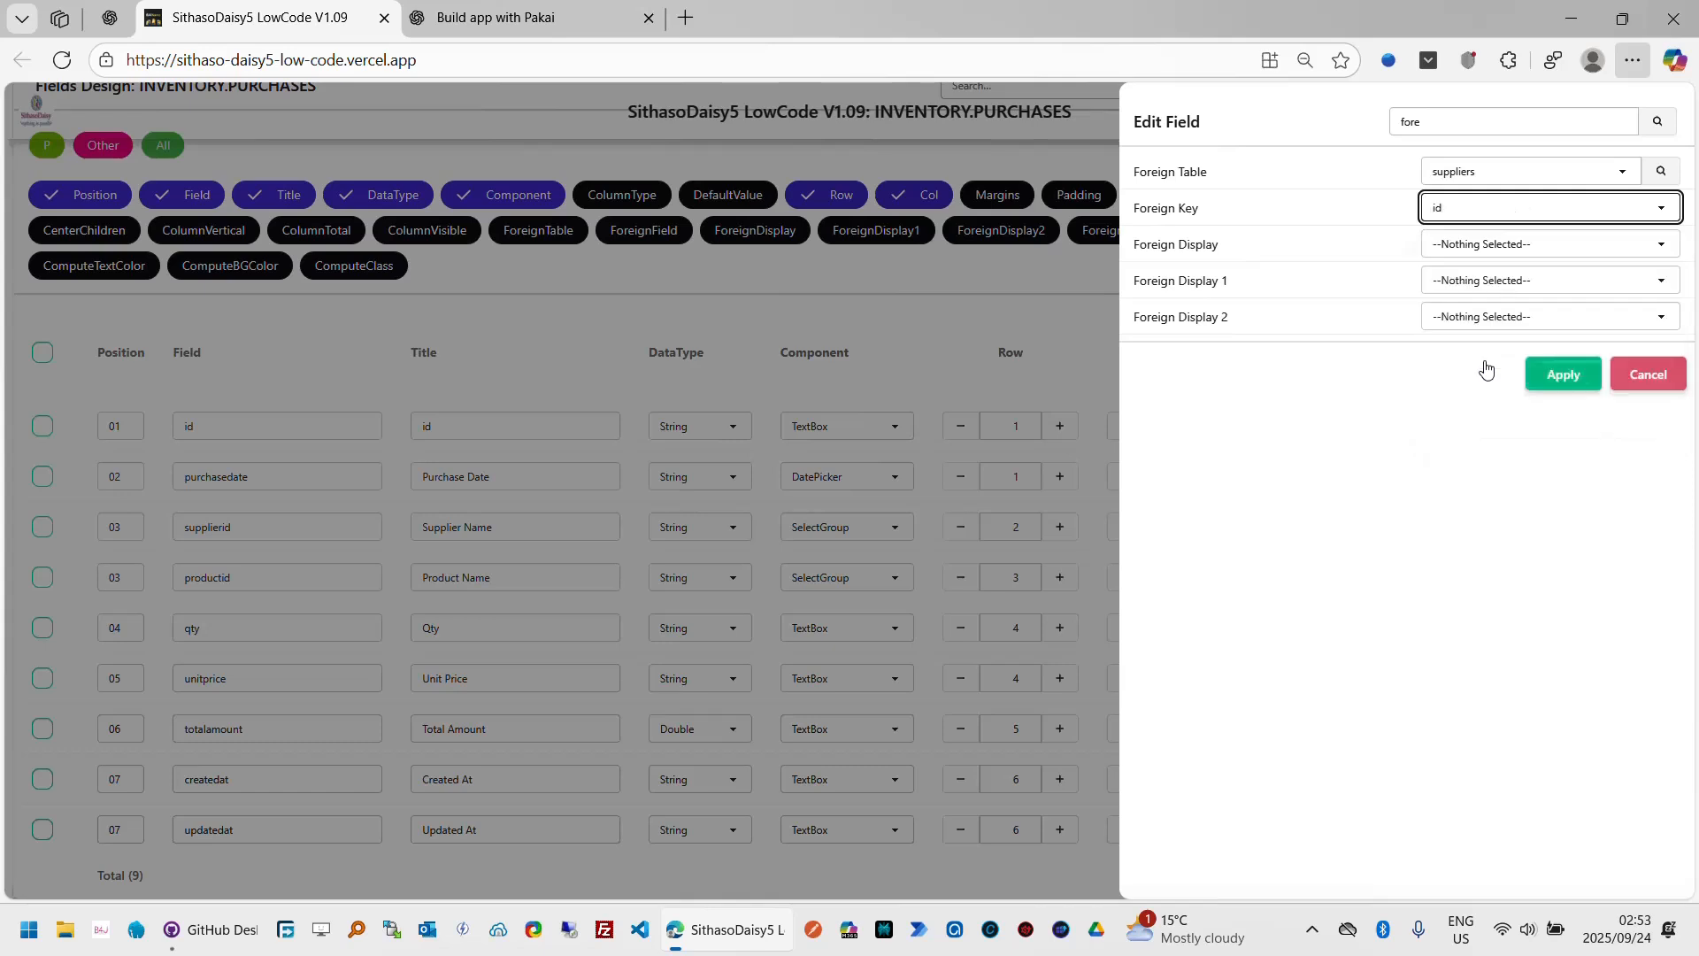
pyautogui.click(1664, 246)
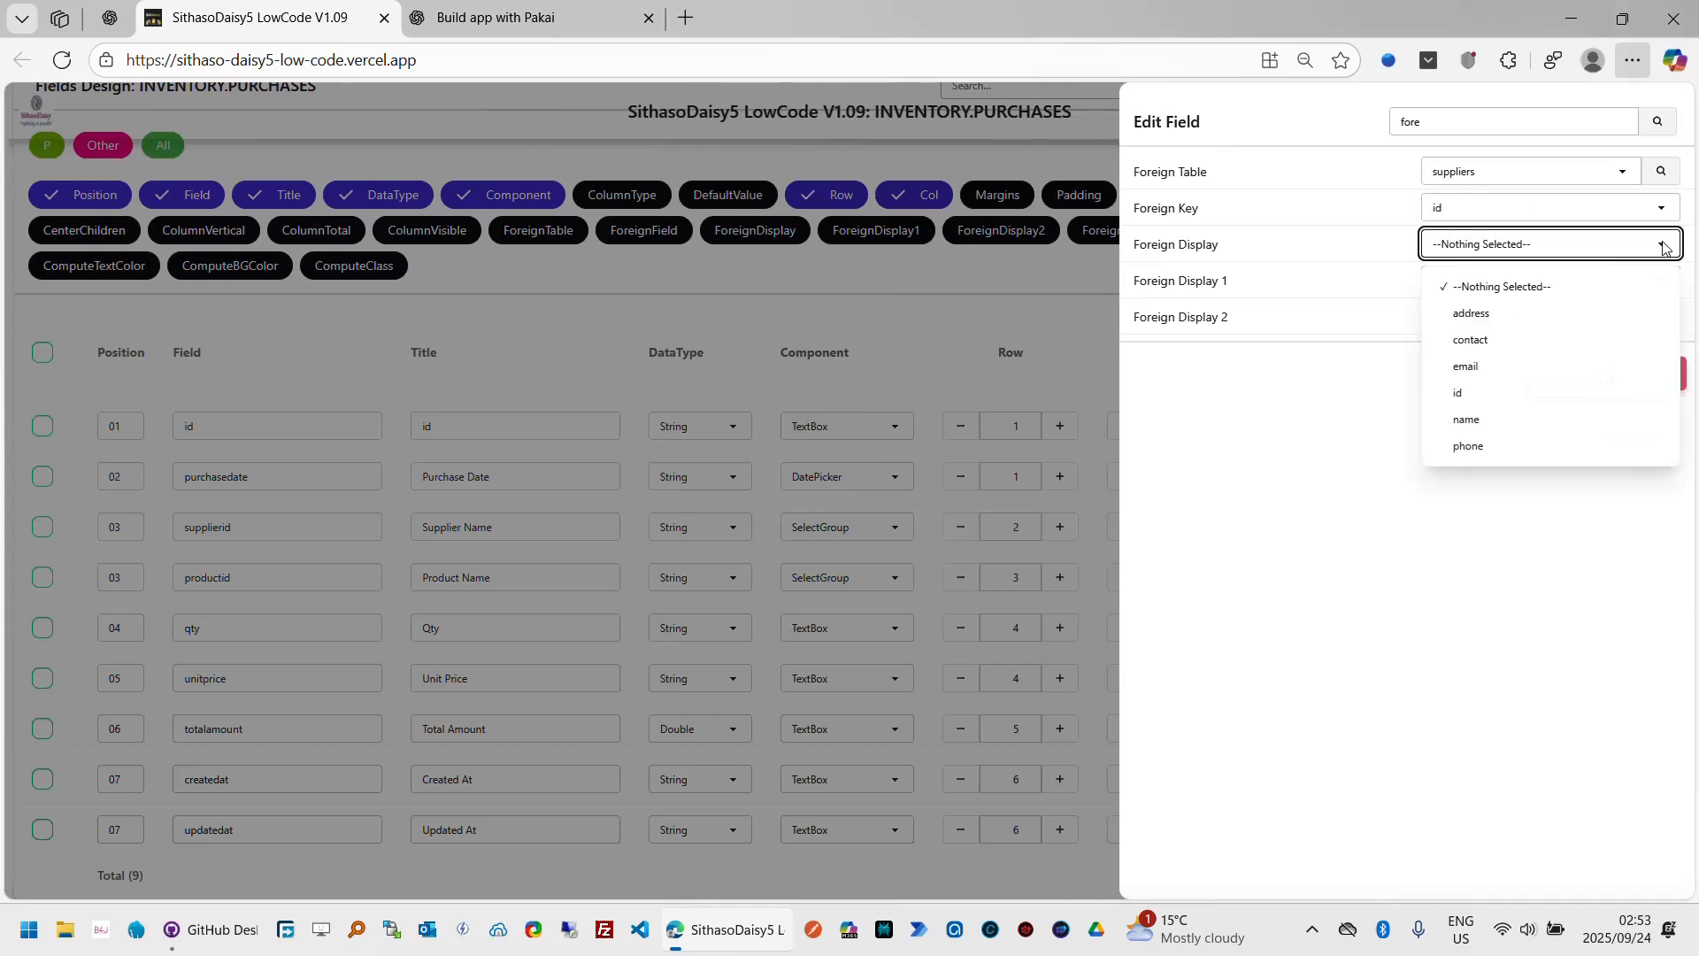
pyautogui.click(1510, 423)
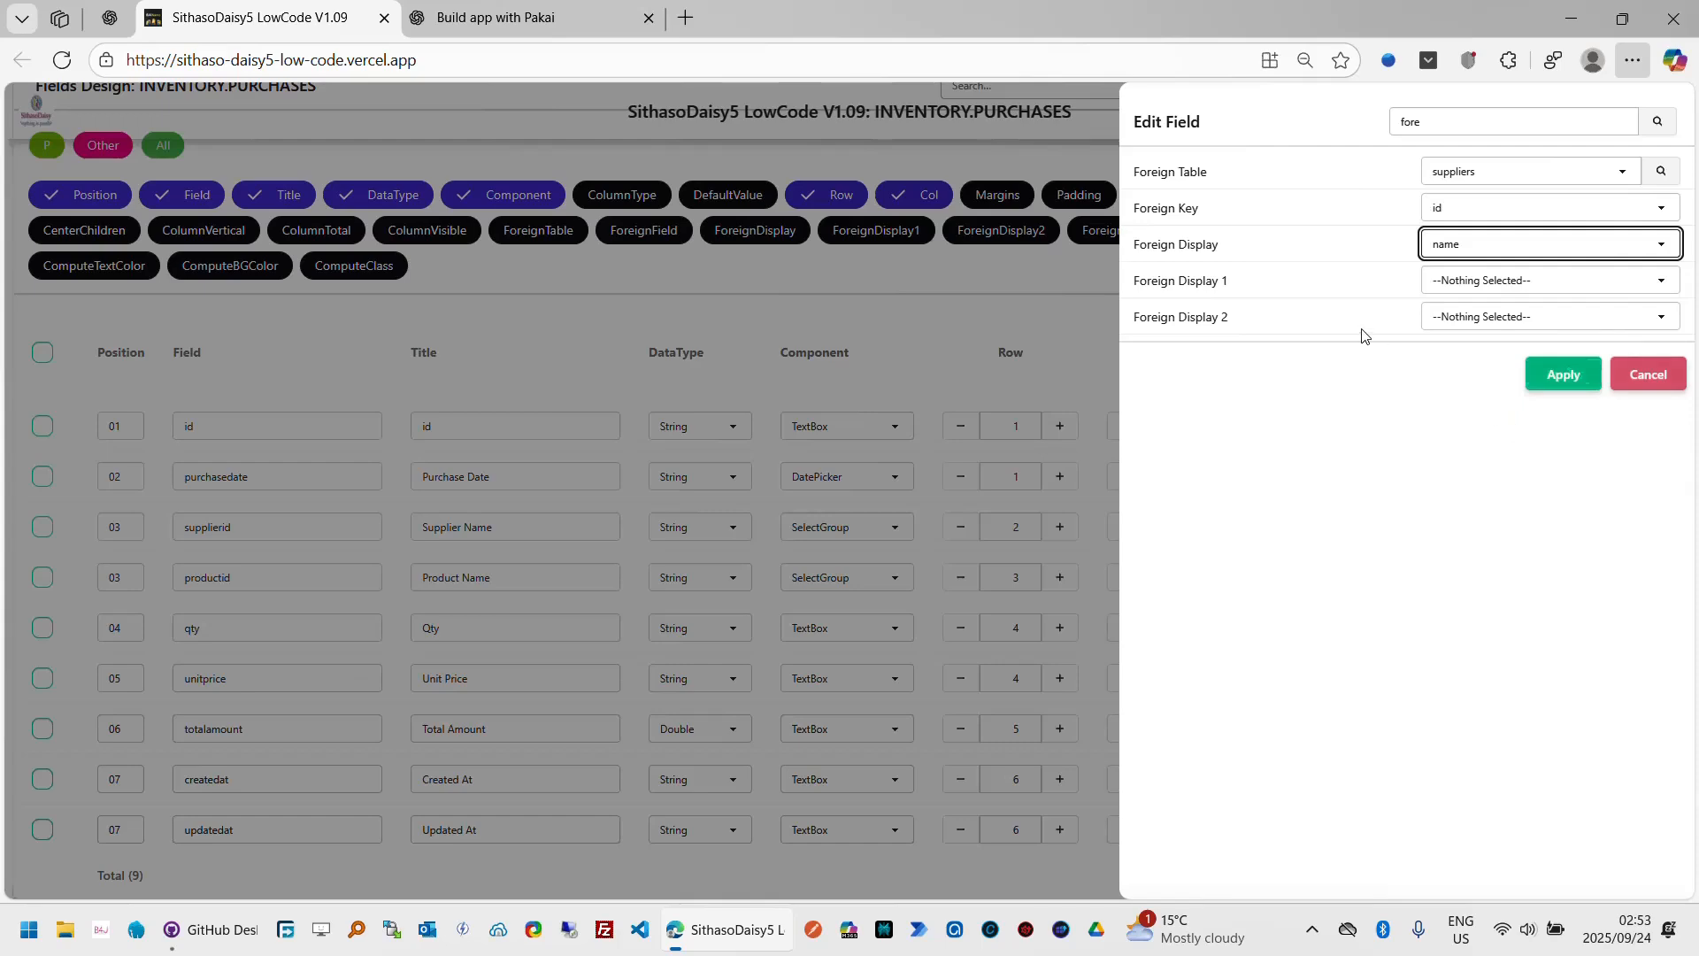
pyautogui.click(1561, 375)
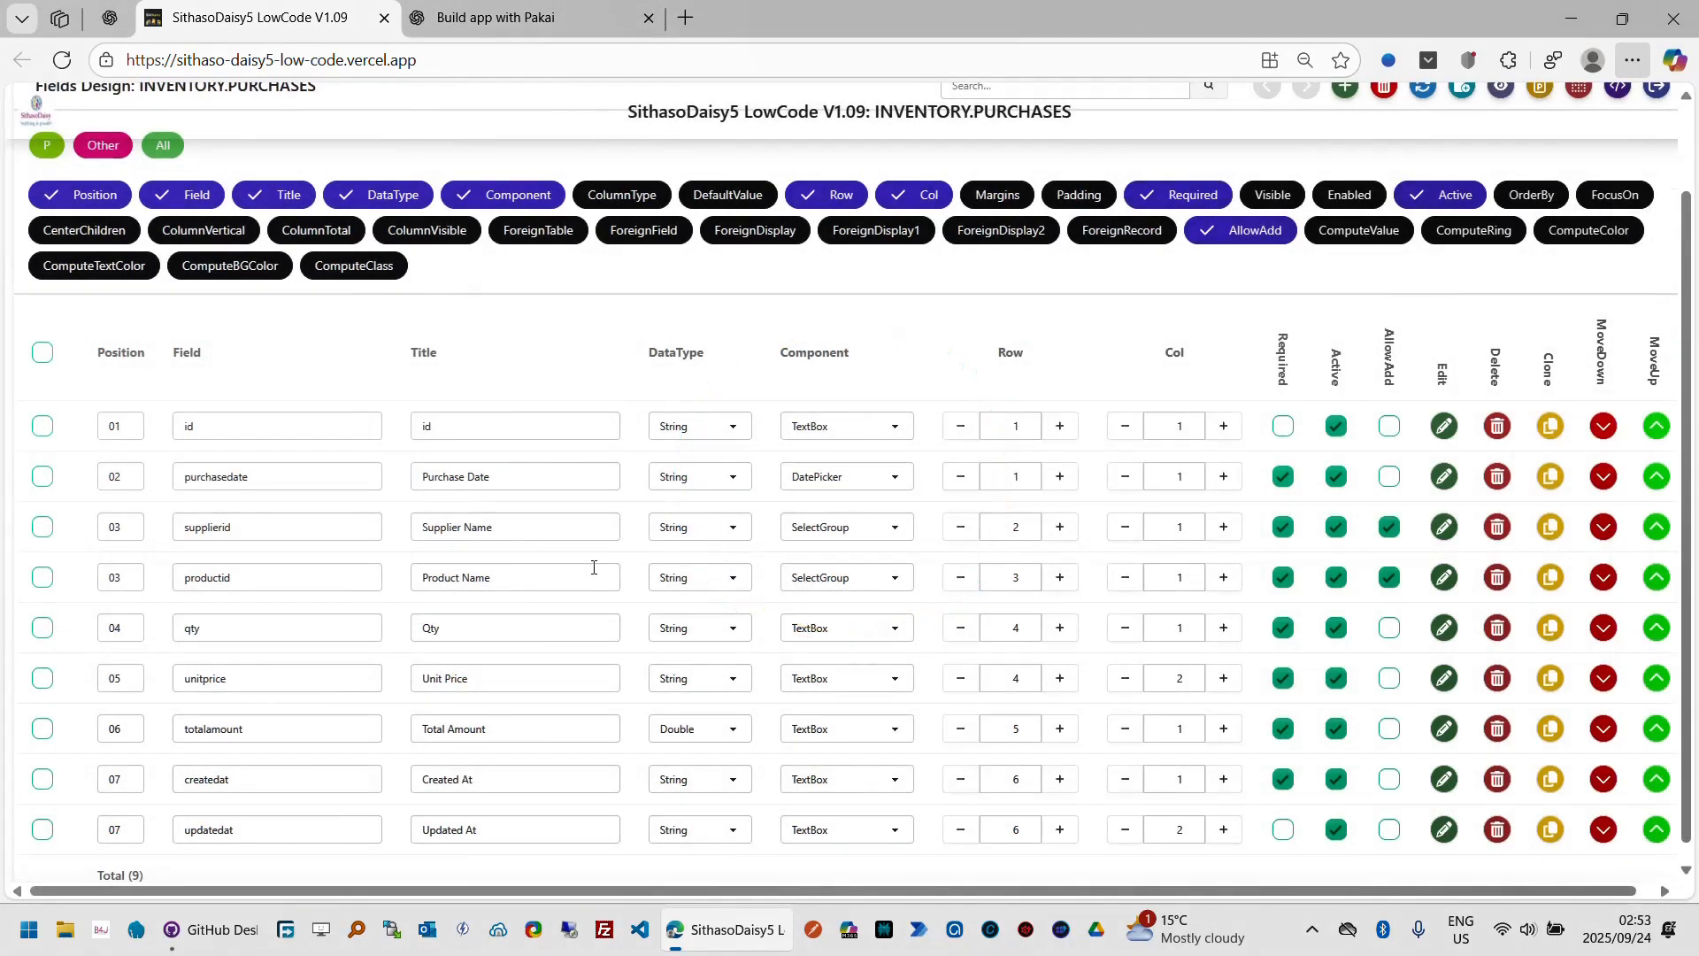
# Step: Link the productid field to the products table with foreign key id and display name, and apply
pyautogui.click(1442, 586)
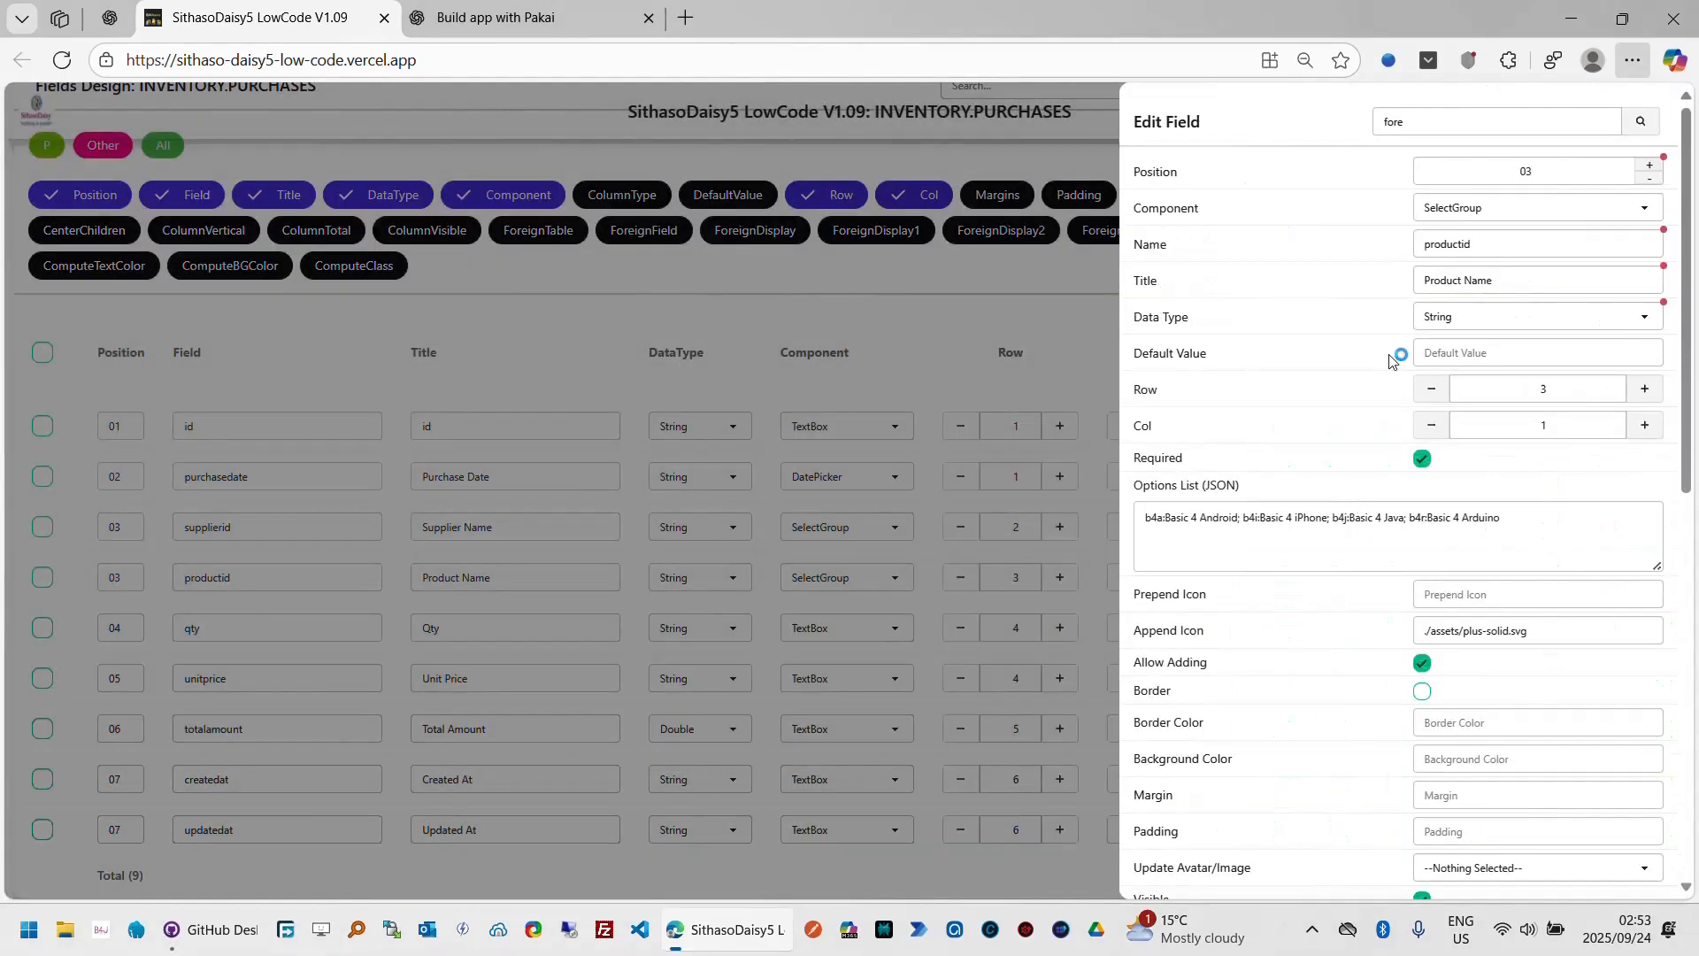
pyautogui.click(1451, 124)
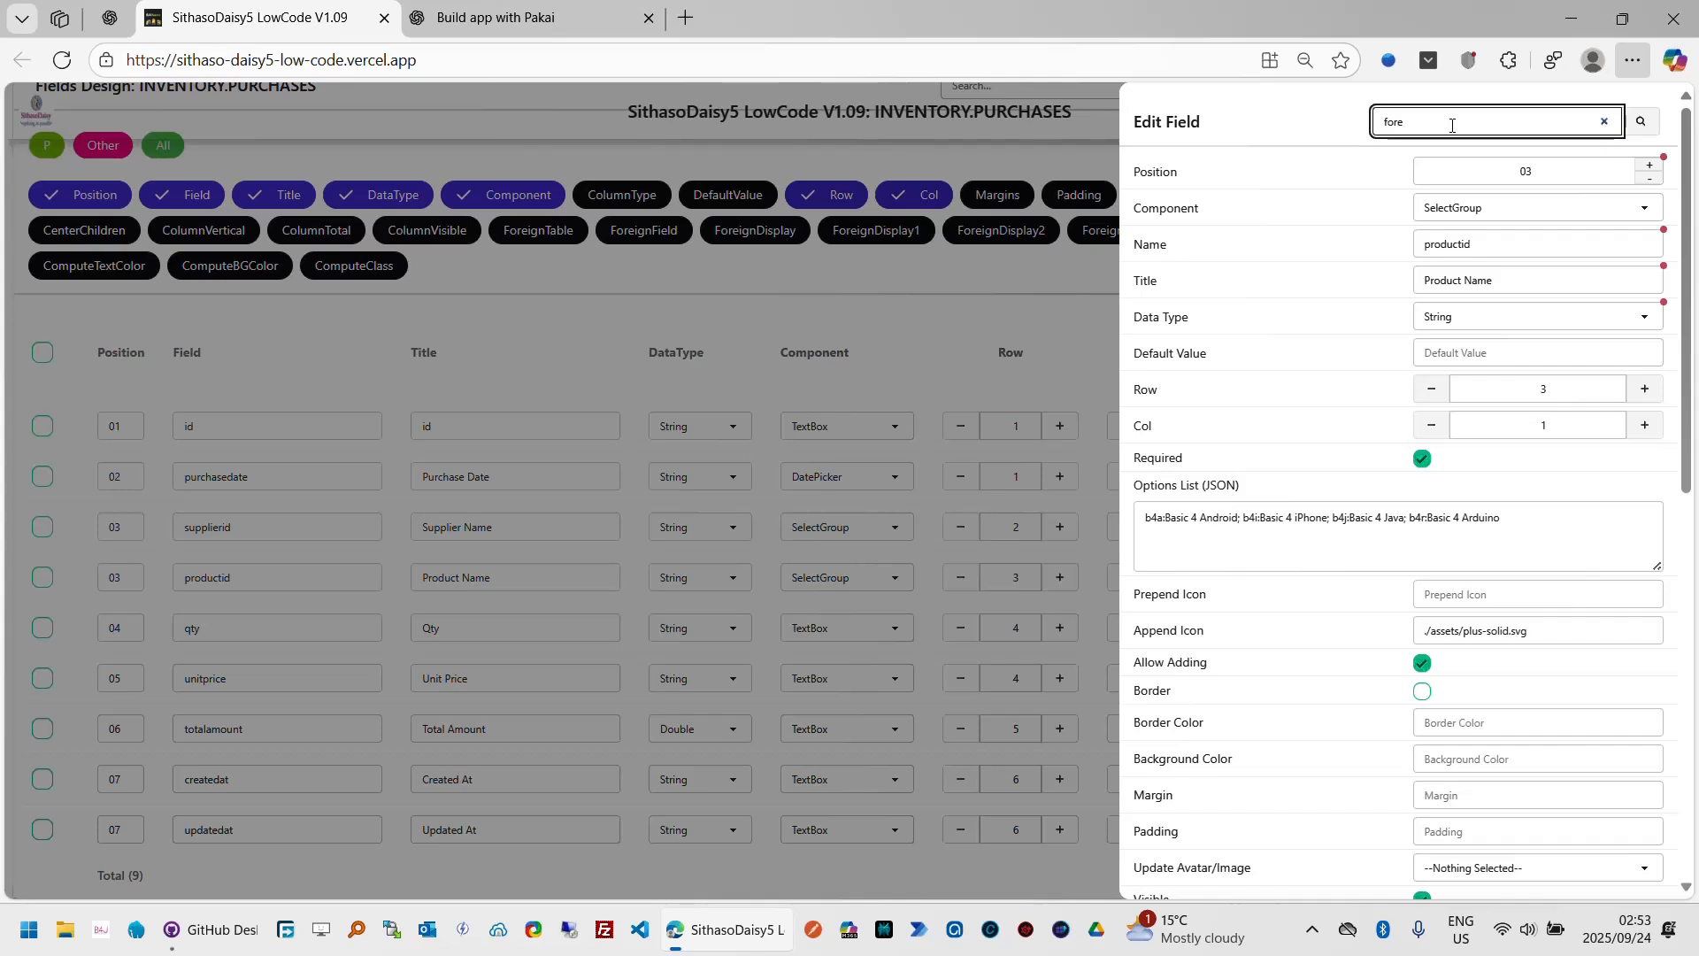
pyautogui.click(1643, 128)
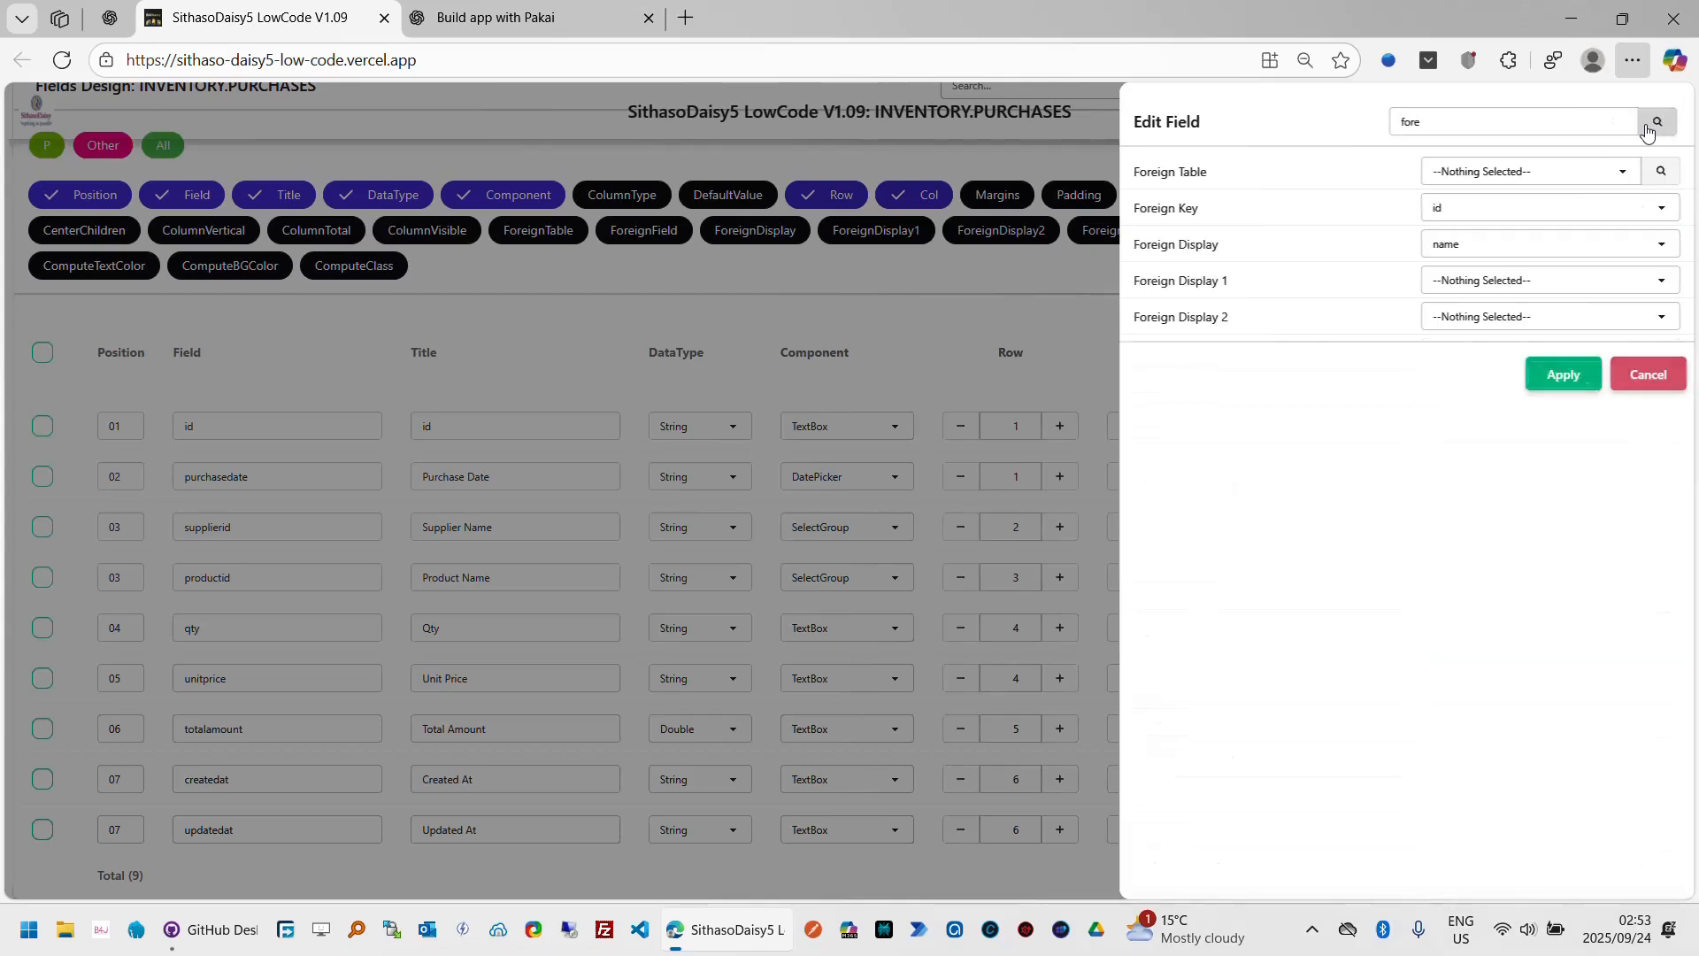
pyautogui.click(1625, 173)
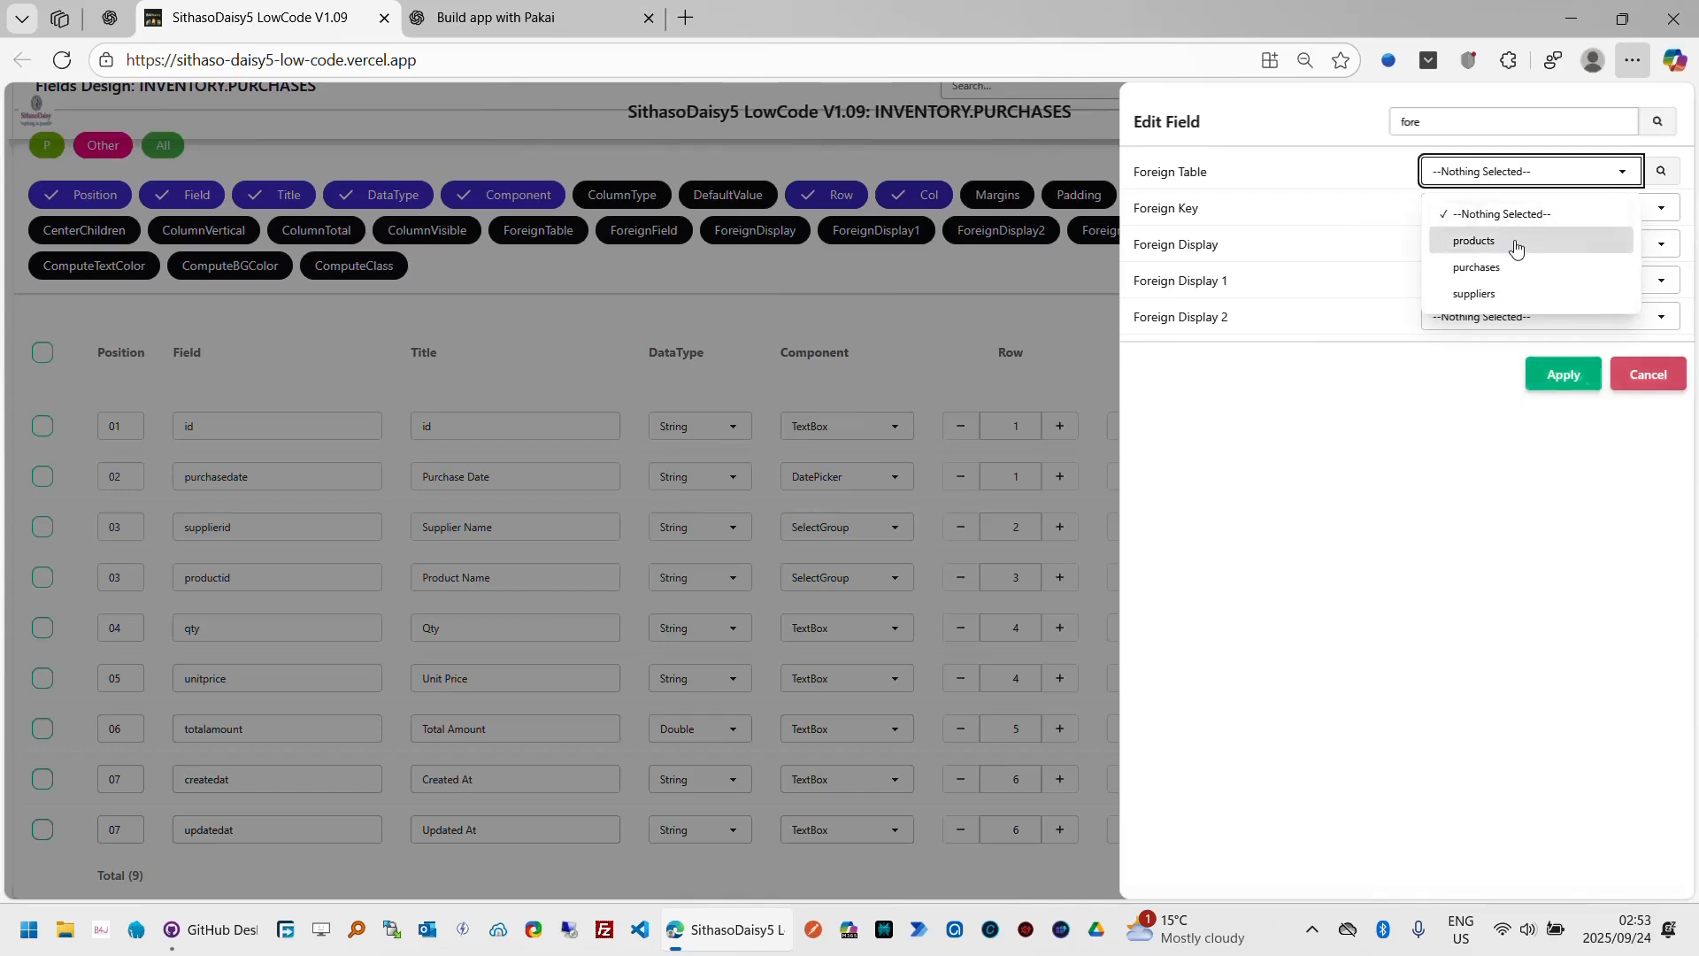
pyautogui.click(1516, 243)
pyautogui.click(1663, 177)
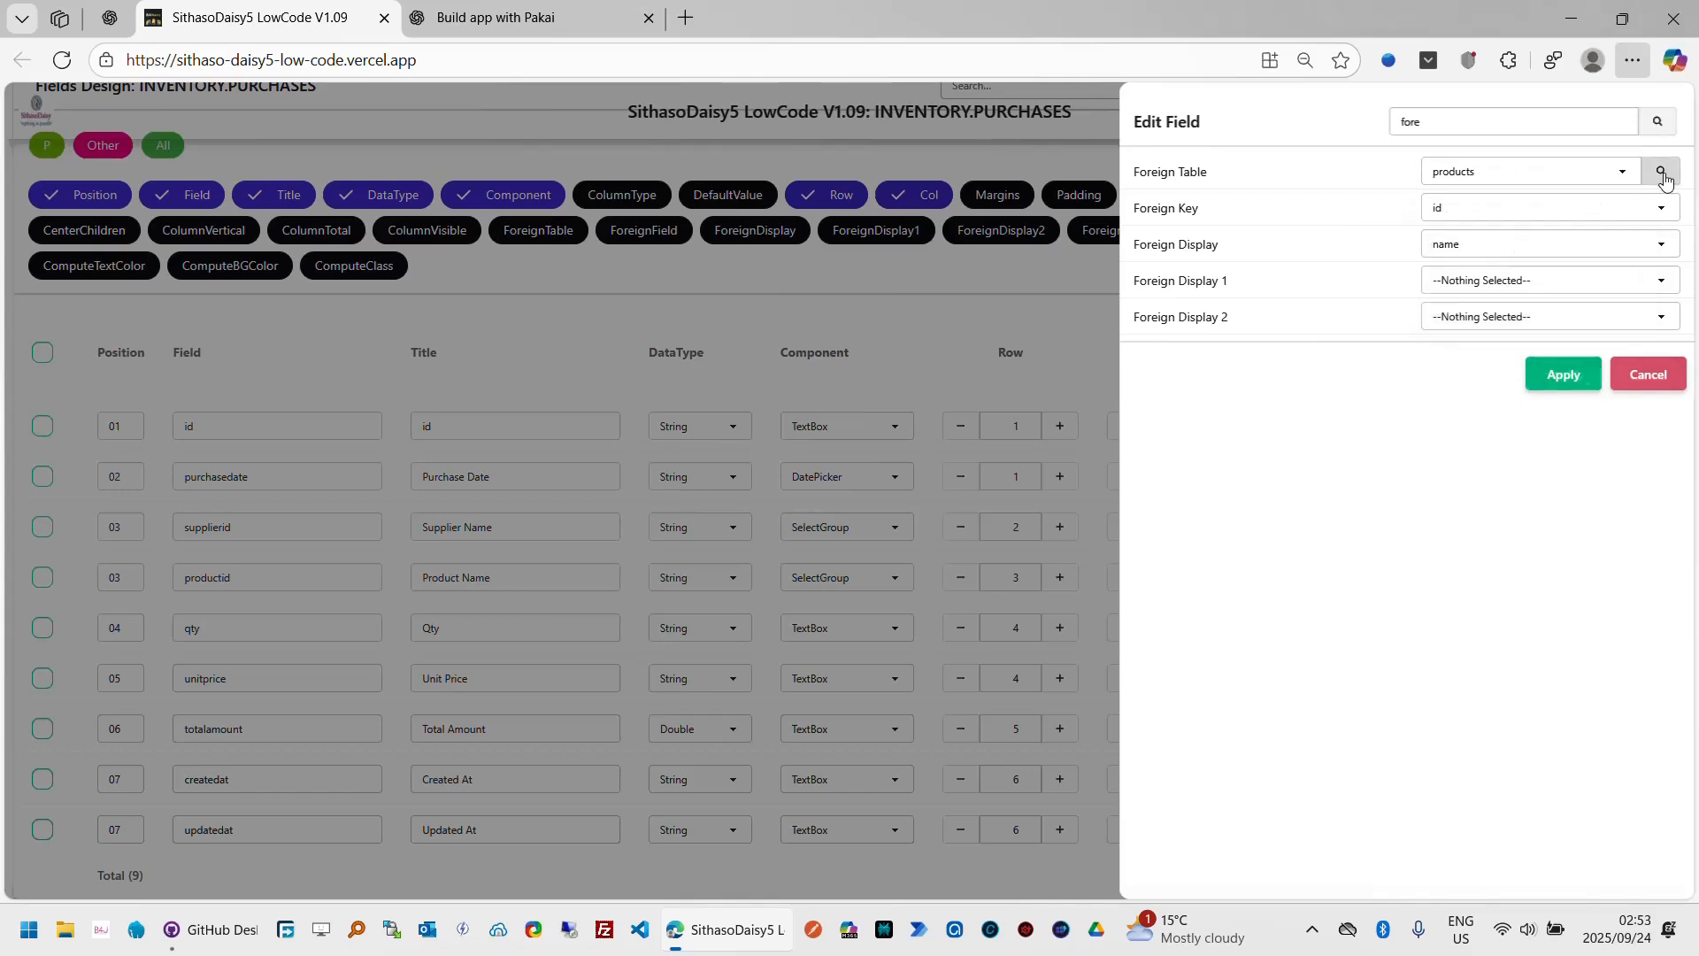
pyautogui.click(1661, 209)
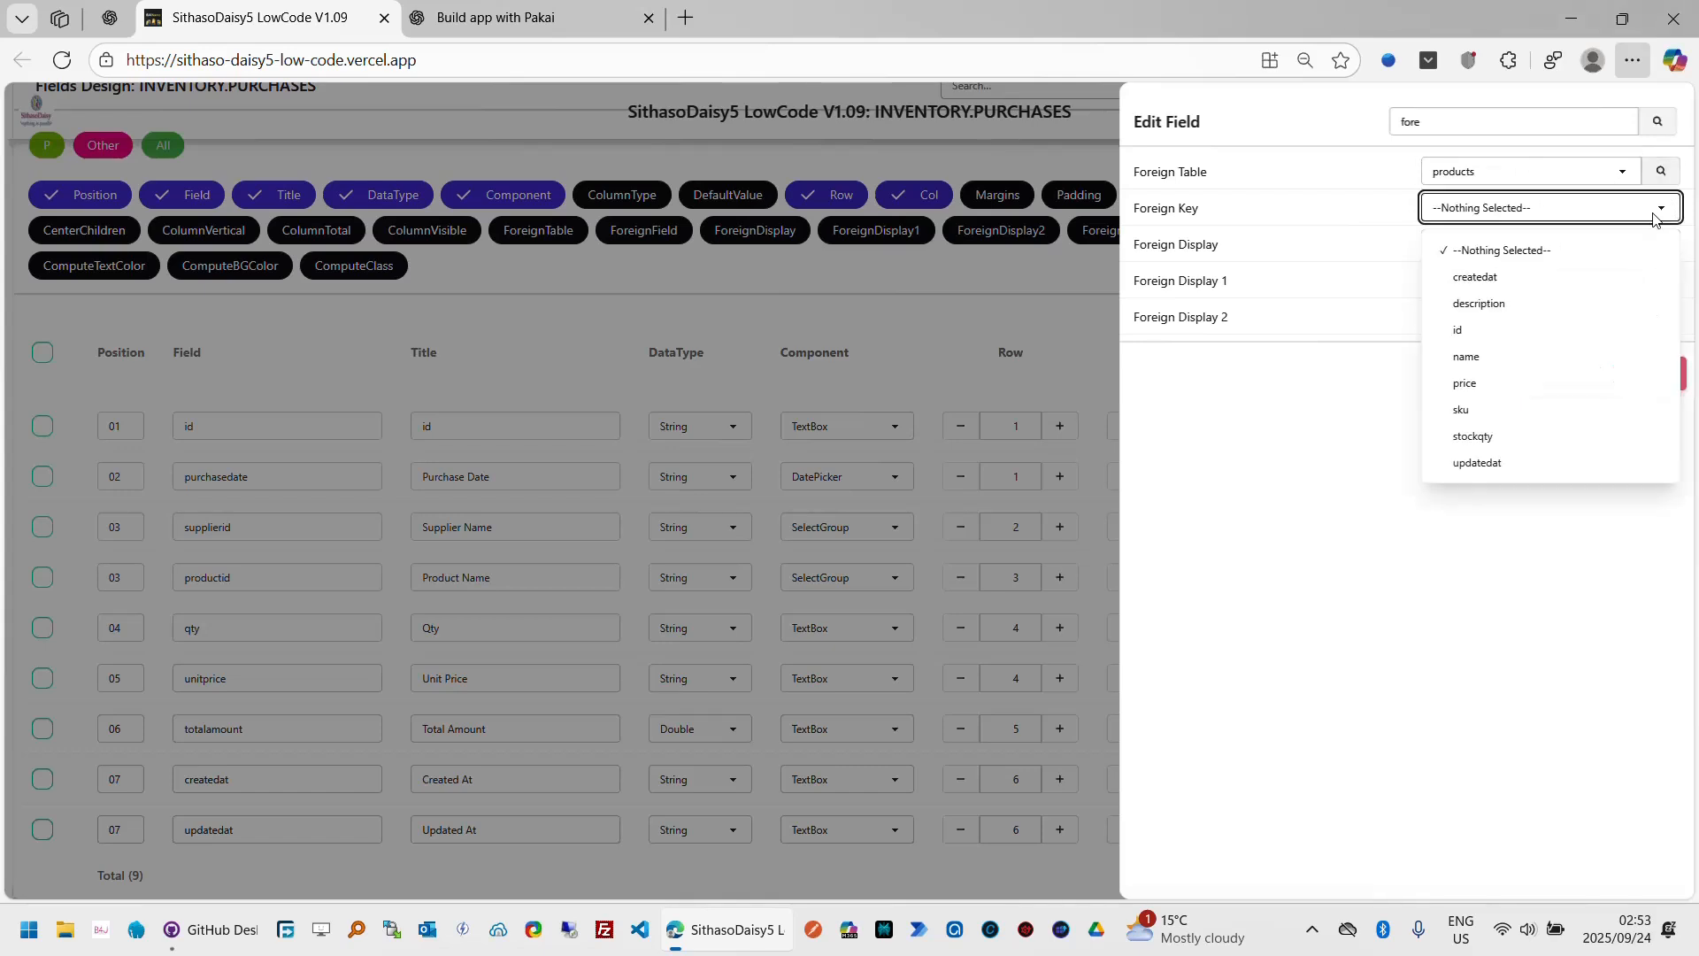
pyautogui.click(1522, 329)
pyautogui.click(1659, 245)
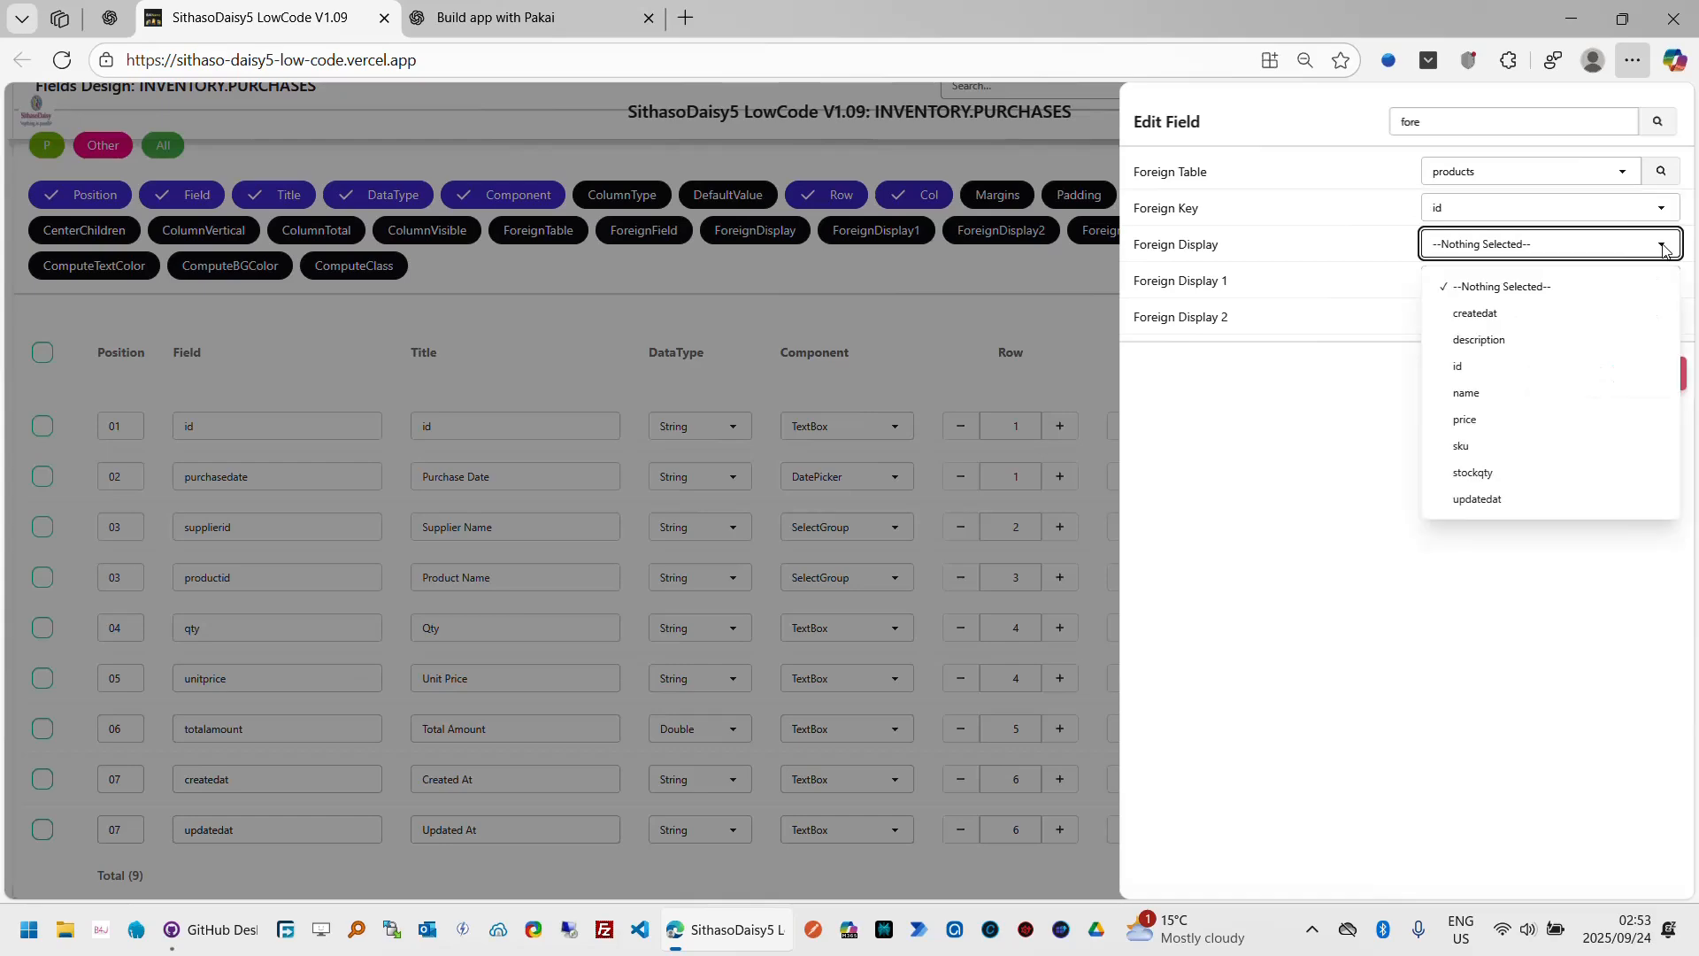
pyautogui.click(1532, 394)
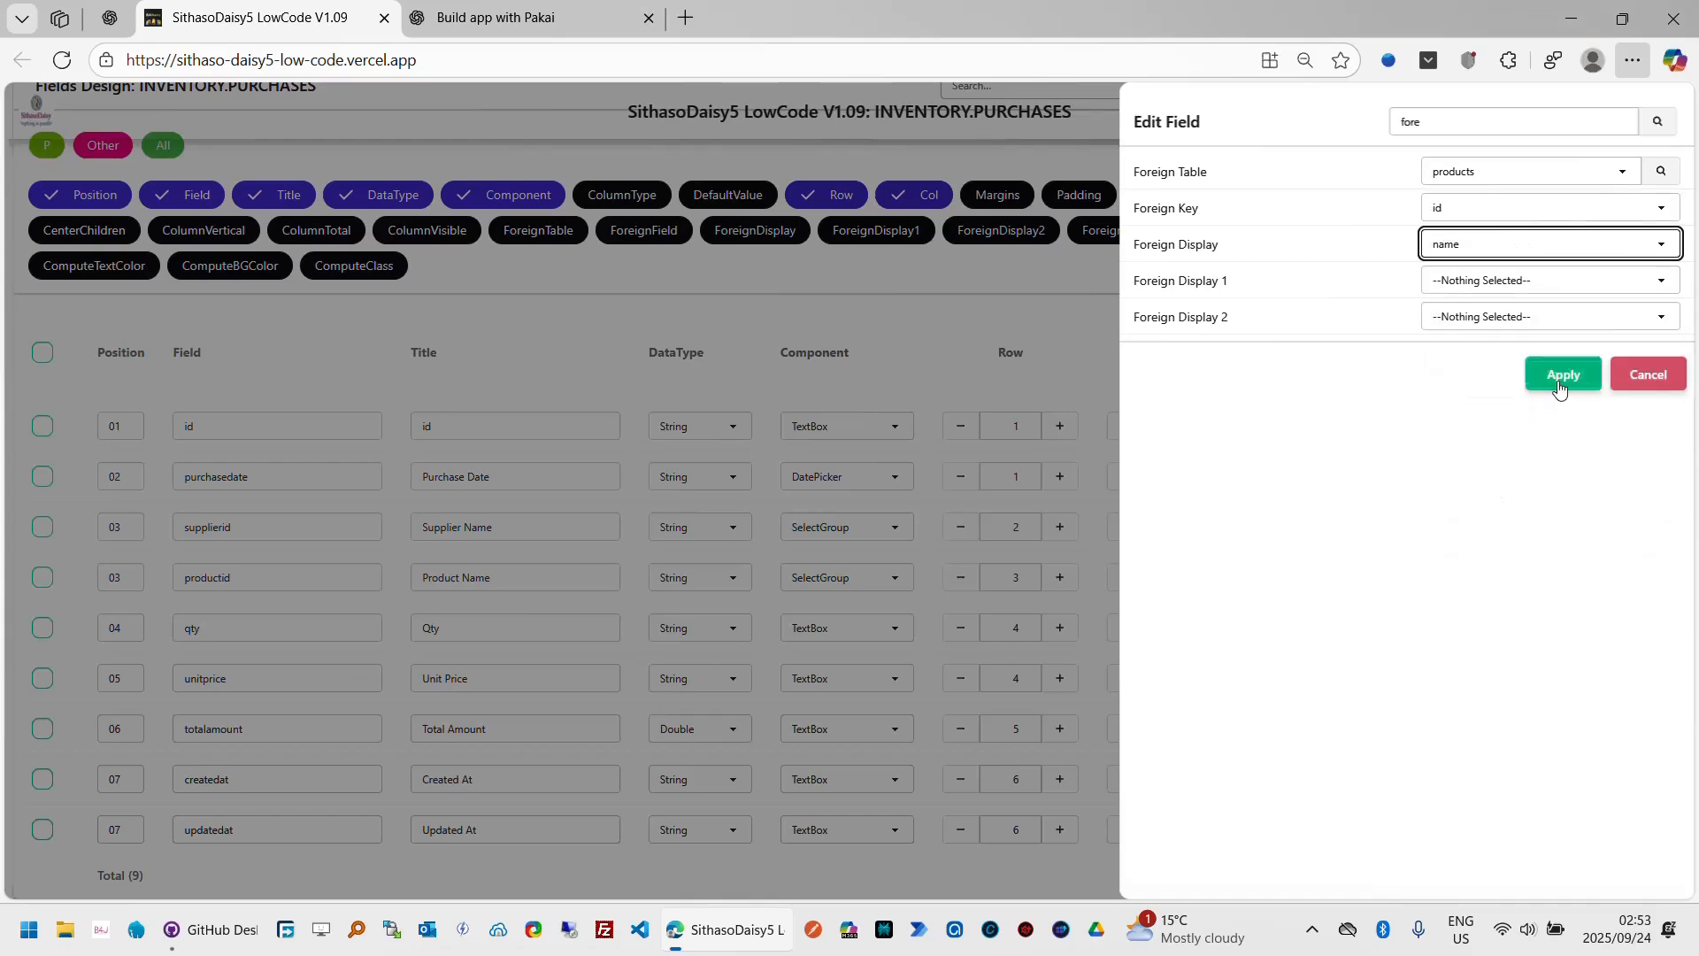
pyautogui.click(1560, 389)
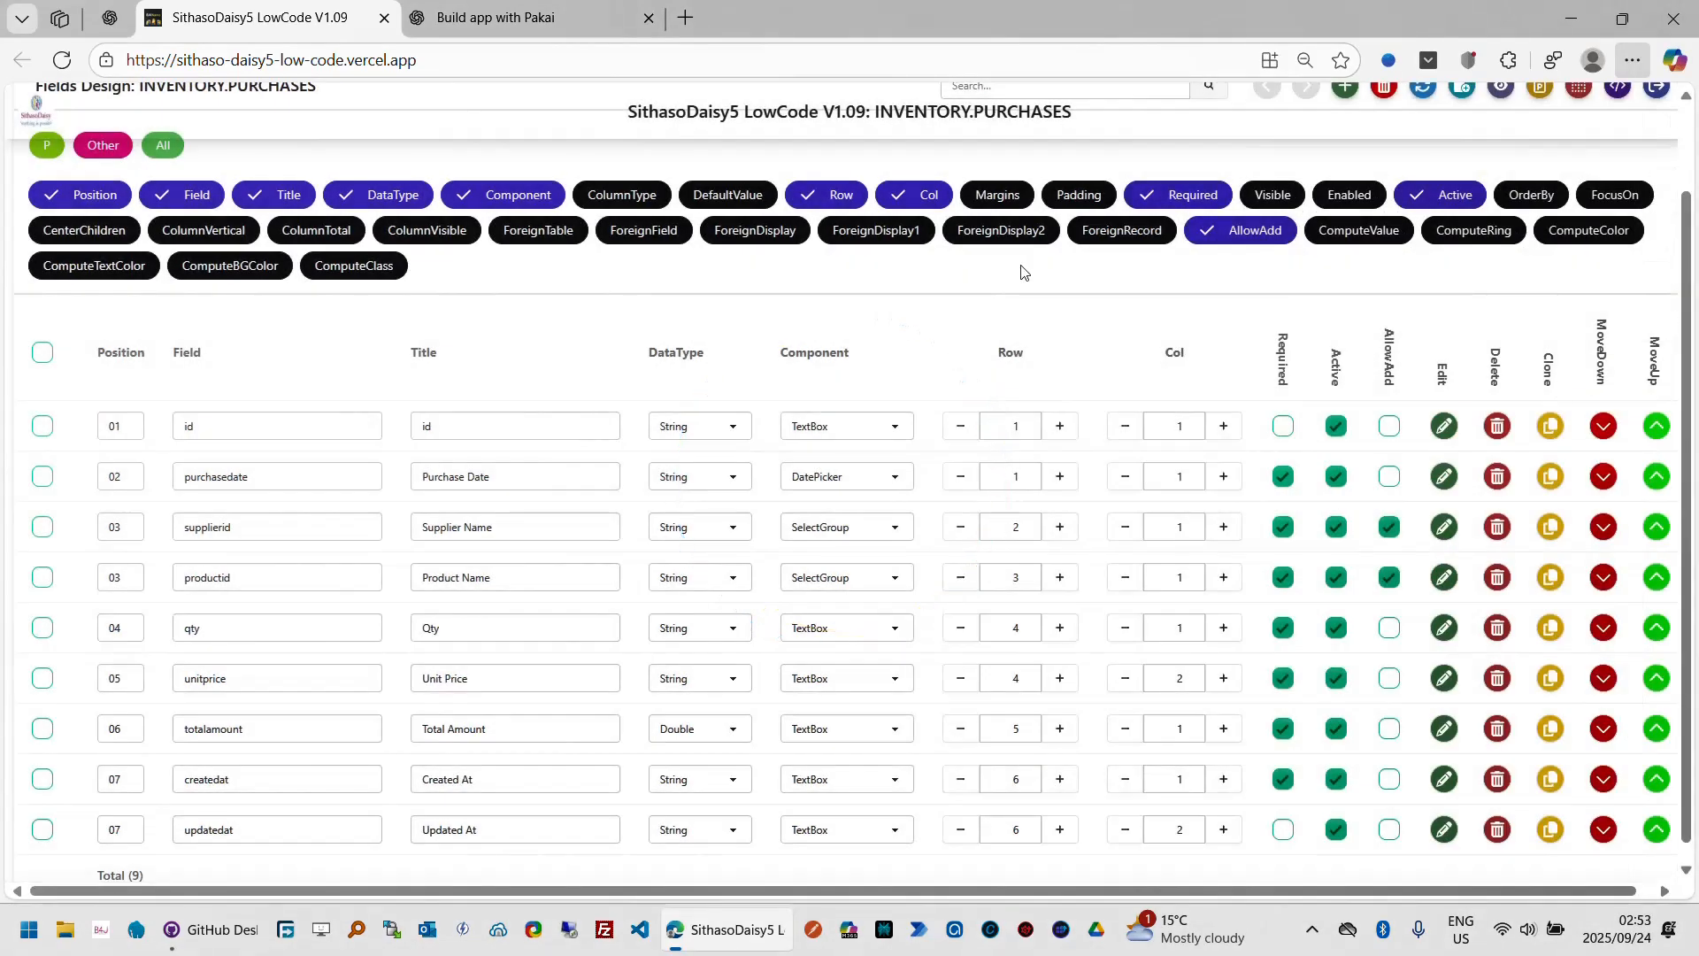
# Step: Switch to the ChatGPT tab and review the purchases table's foreign key definitions before returning
pyautogui.click(549, 30)
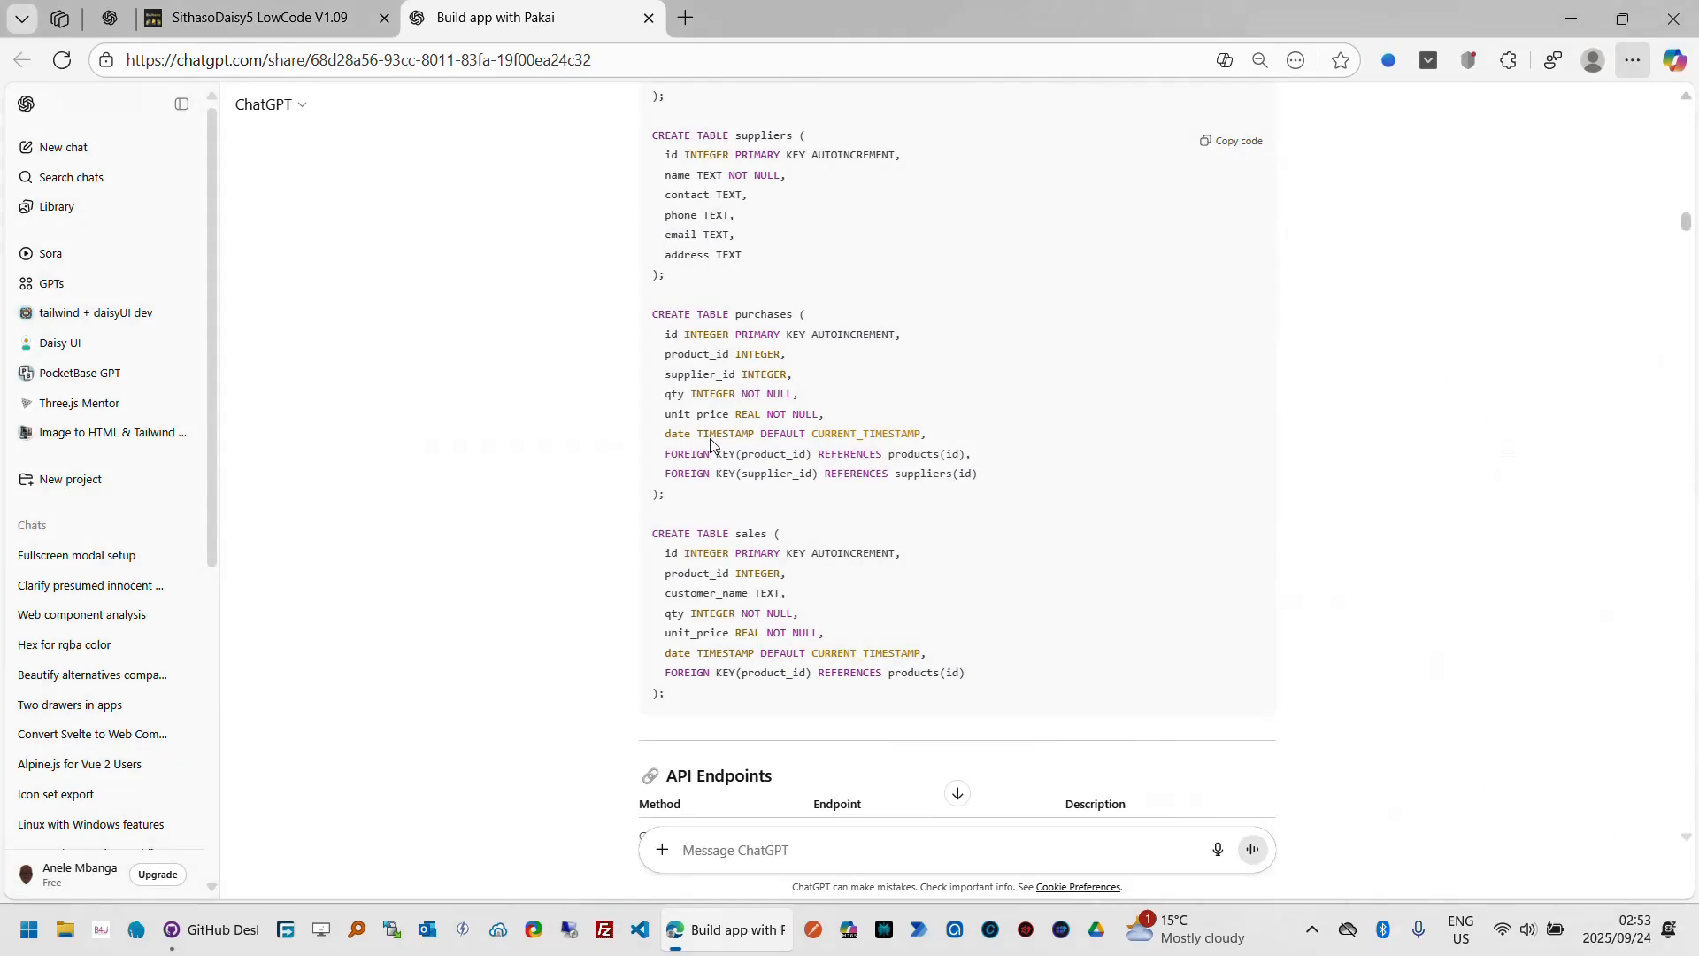
pyautogui.moveTo(664, 455); pyautogui.dragTo(992, 478)
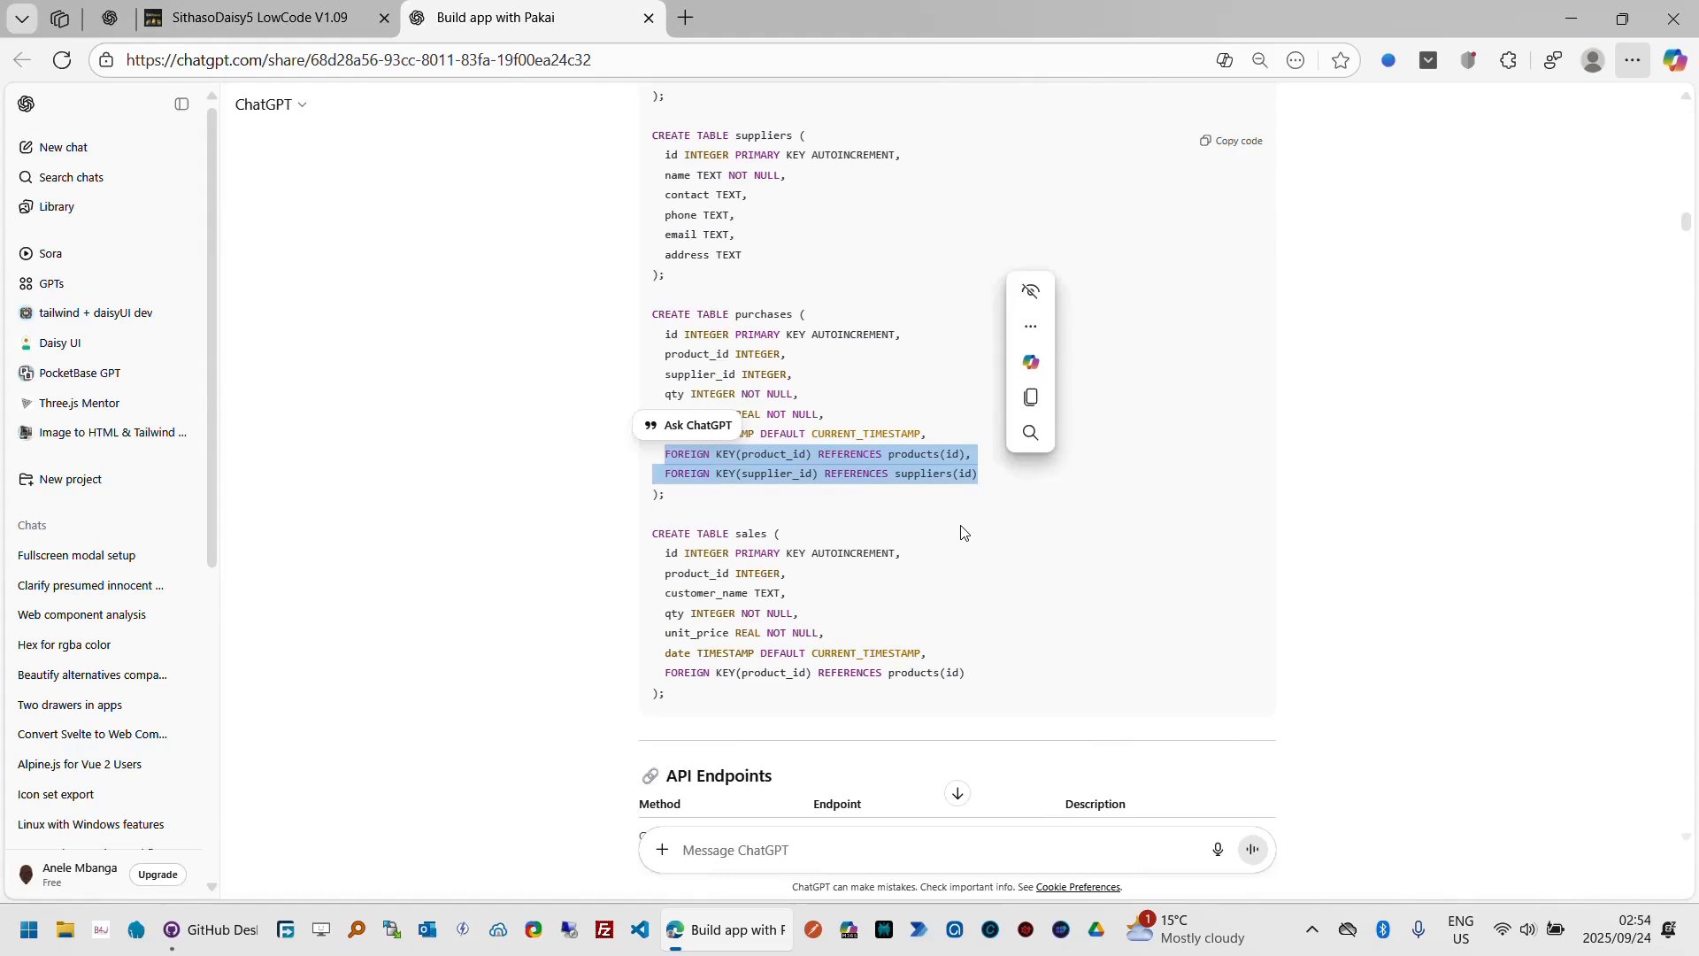
pyautogui.click(323, 33)
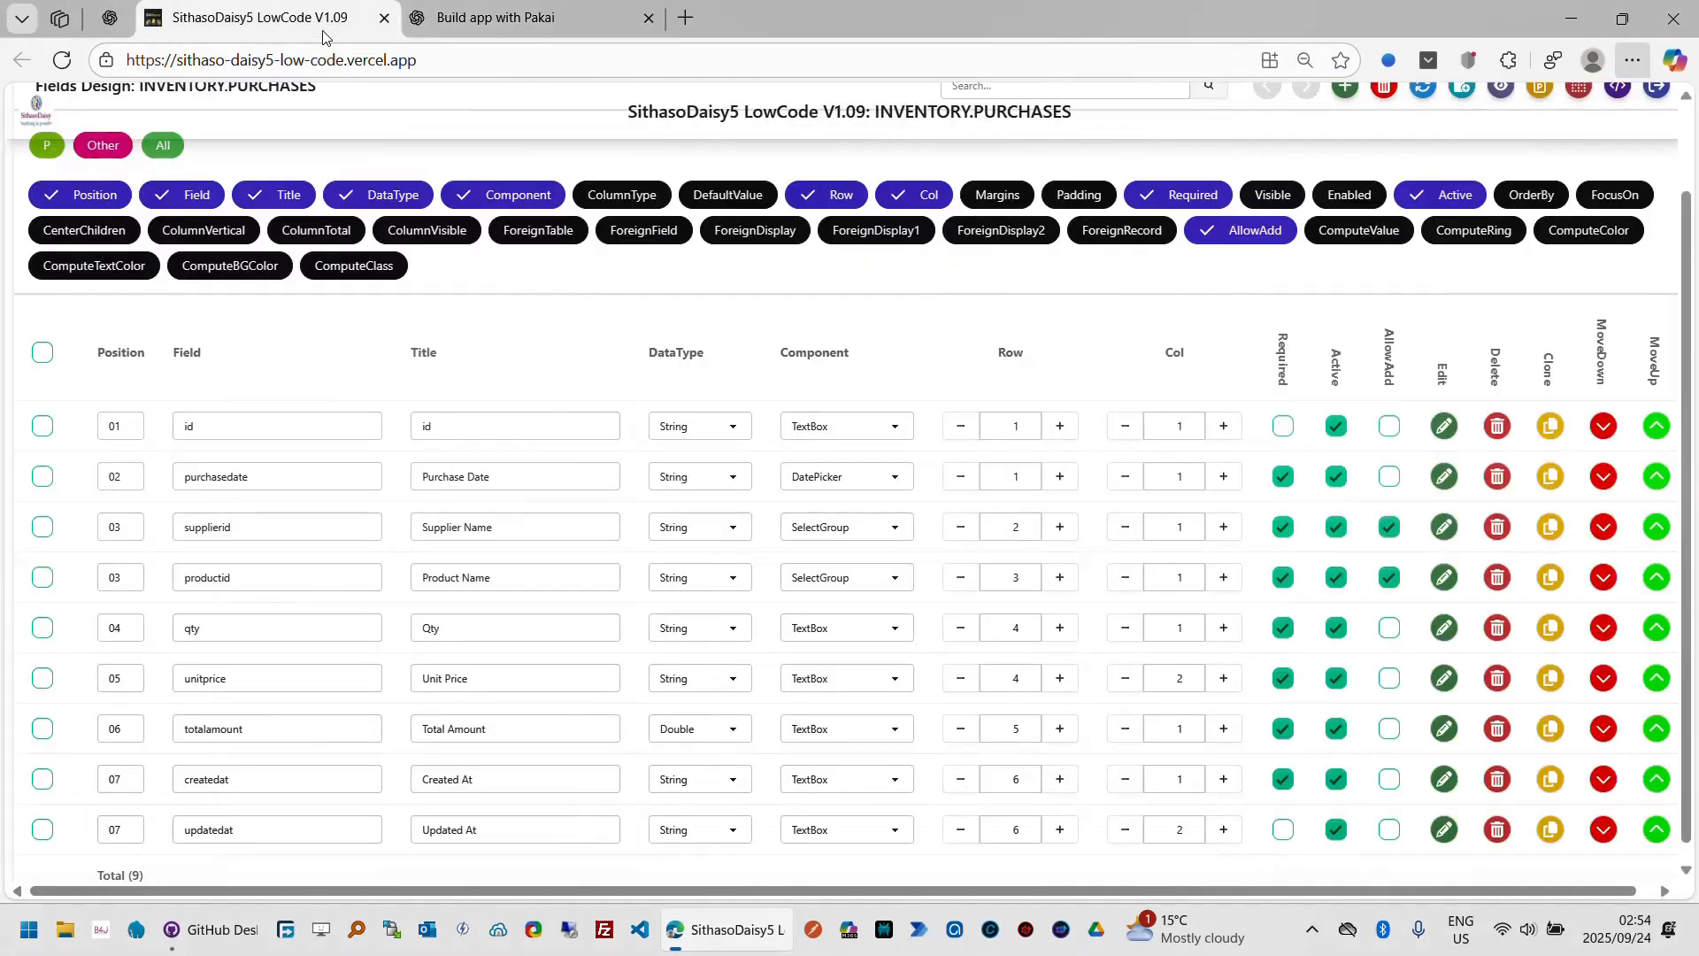
# Step: Show the ForeignTable, ForeignField and ForeignDisplay columns in the fields grid
pyautogui.click(540, 236)
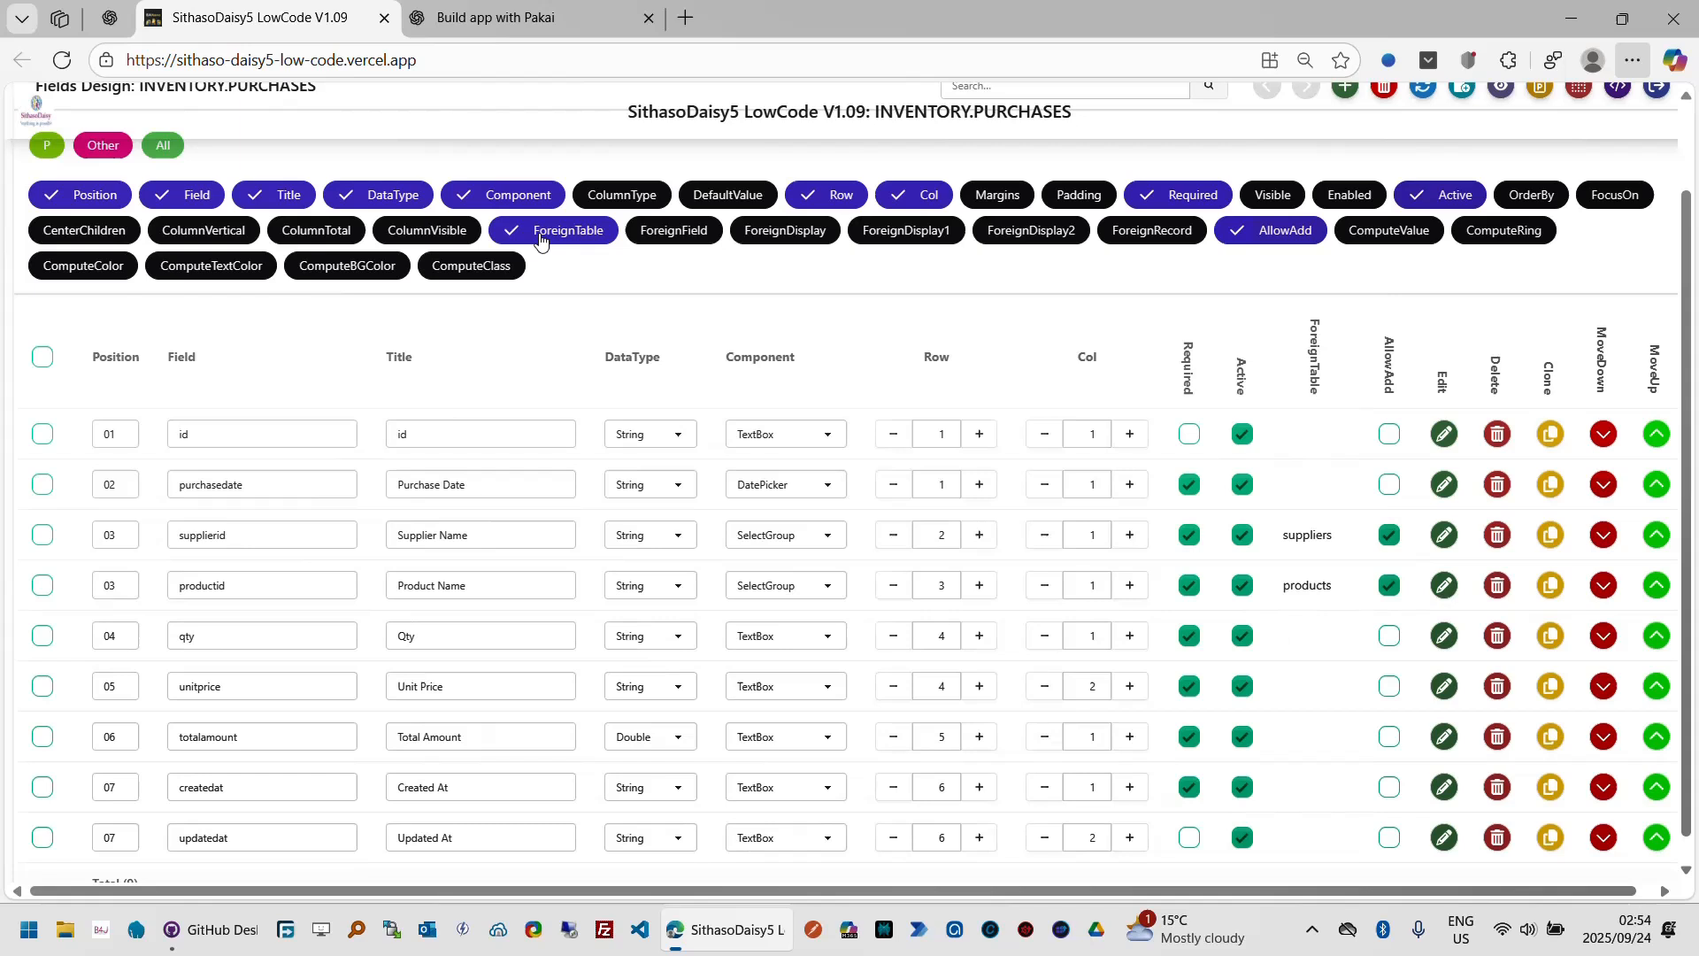
pyautogui.click(687, 236)
pyautogui.click(836, 239)
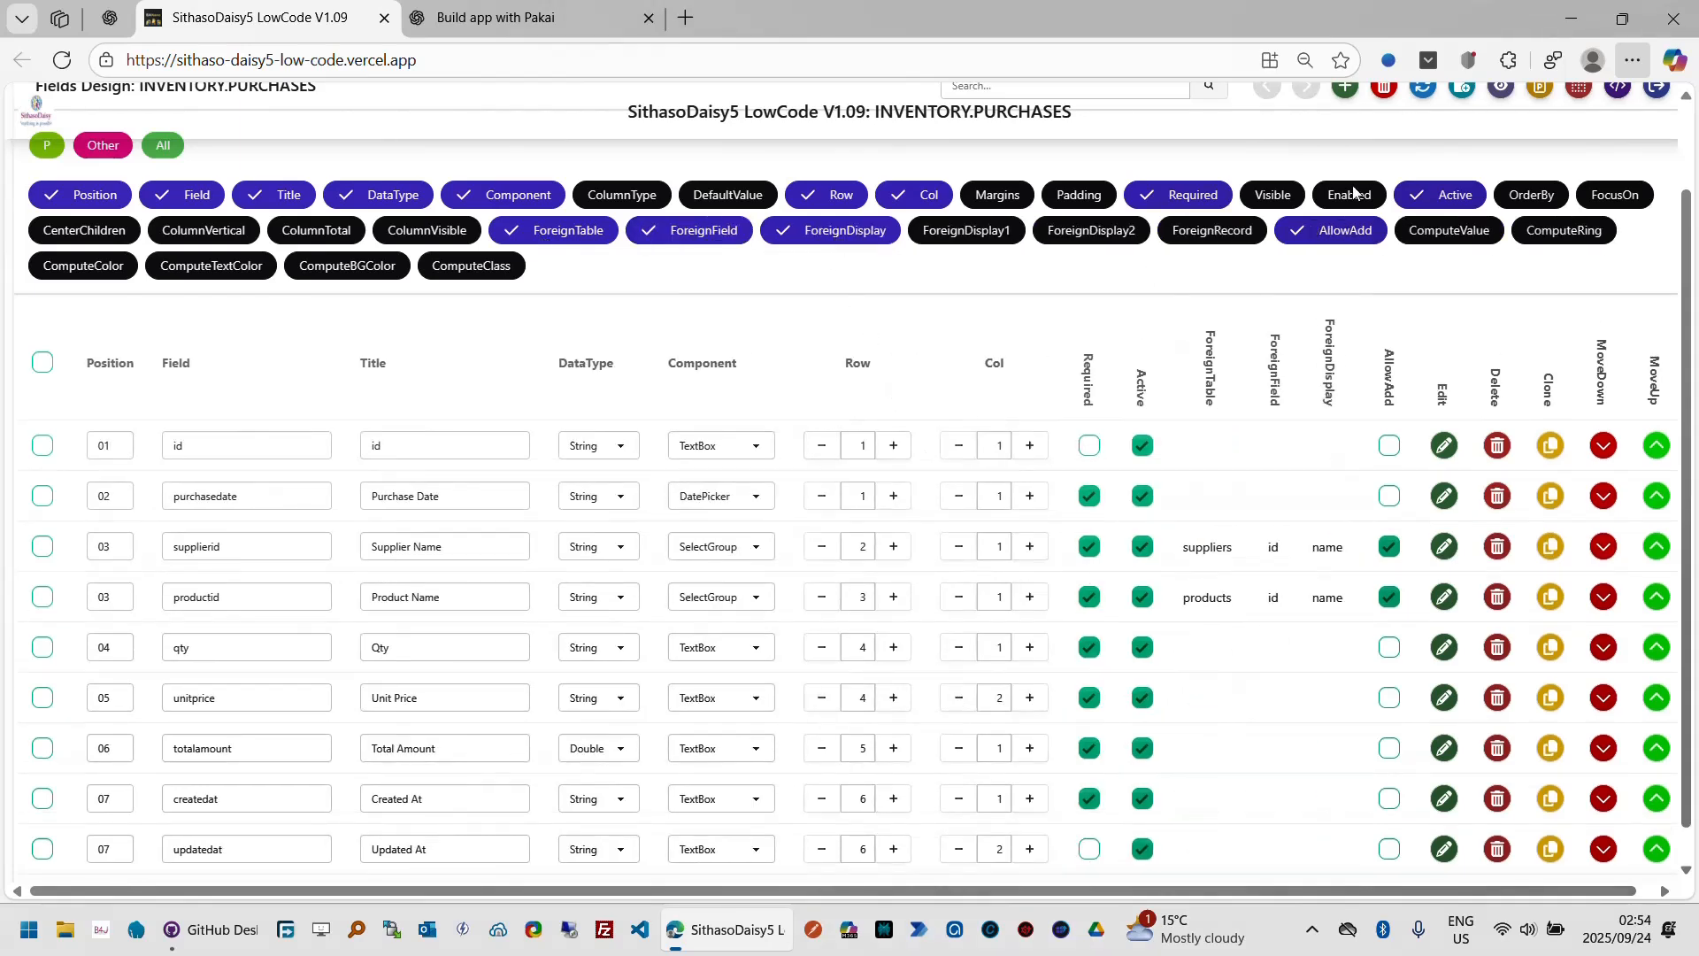
# Step: Open the app preview of the INVENTORY.PURCHASES form
pyautogui.click(1643, 62)
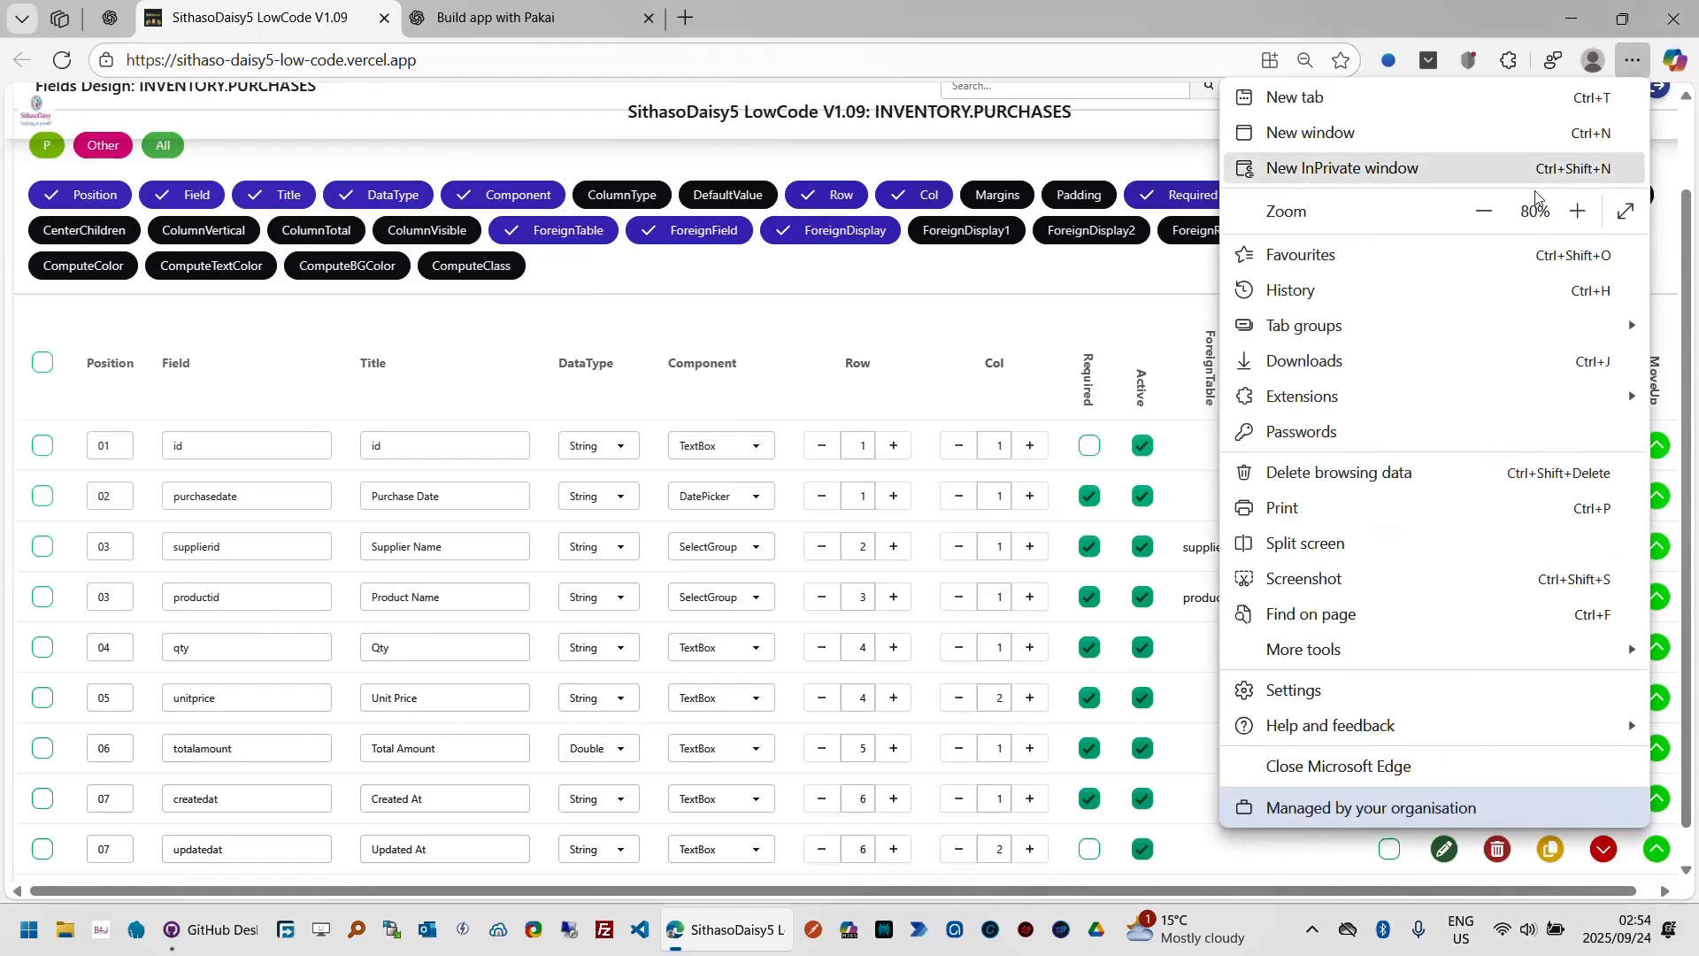
pyautogui.click(1486, 213)
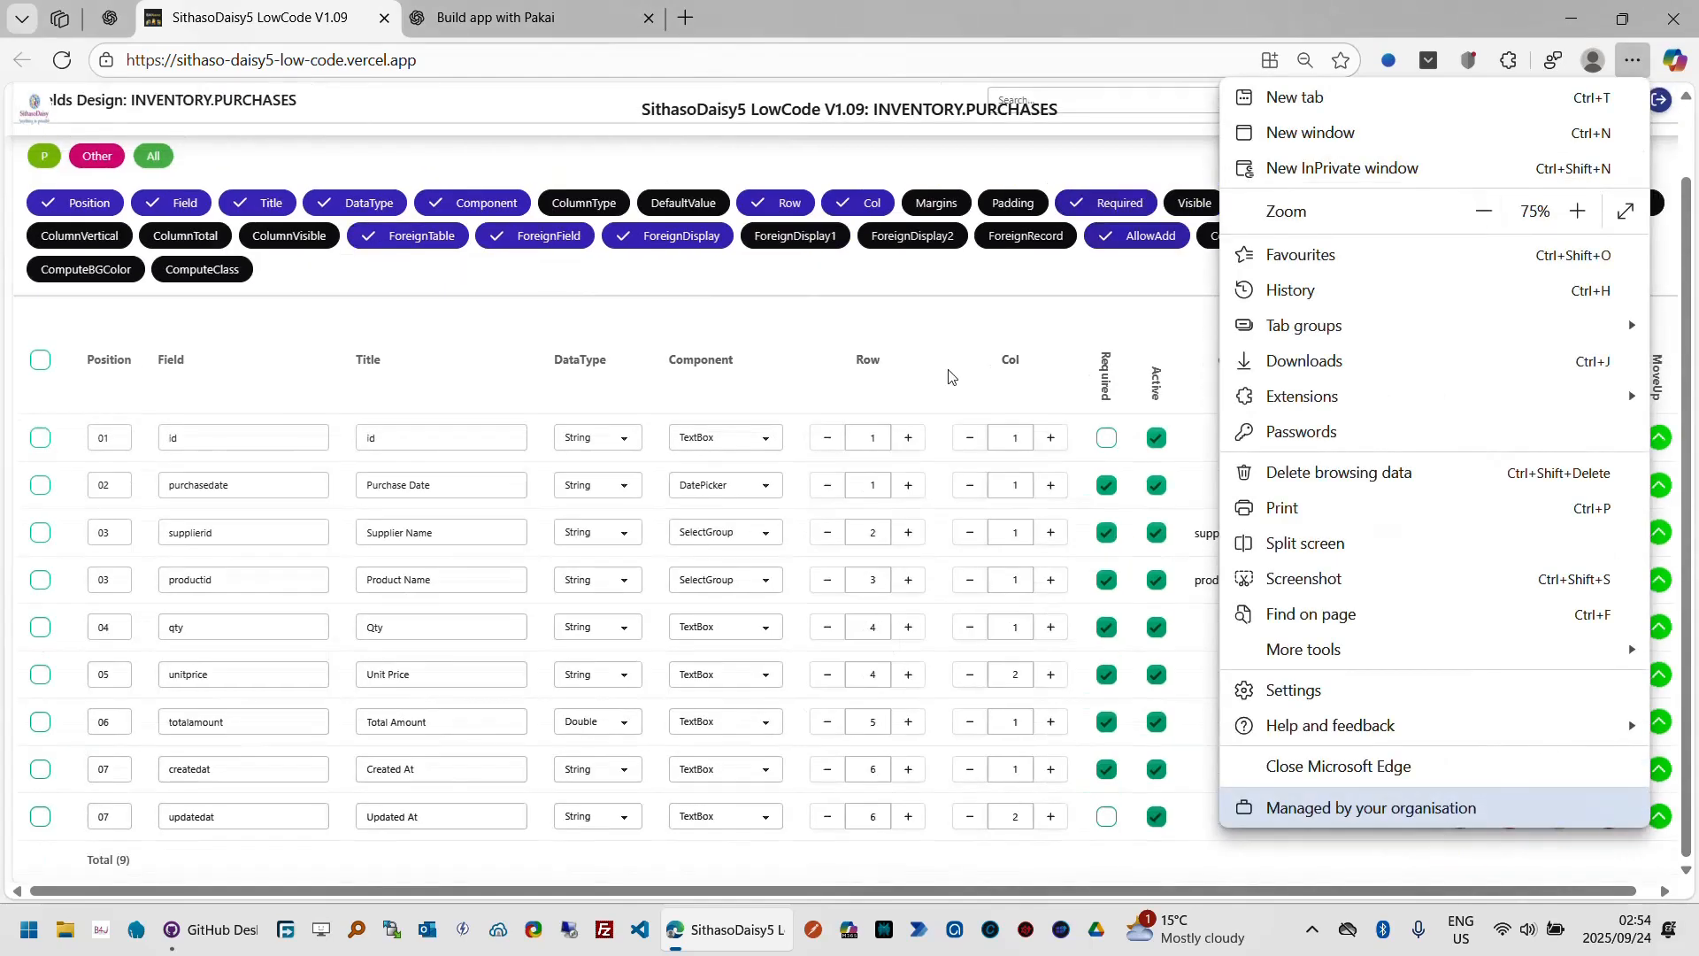
pyautogui.click(915, 292)
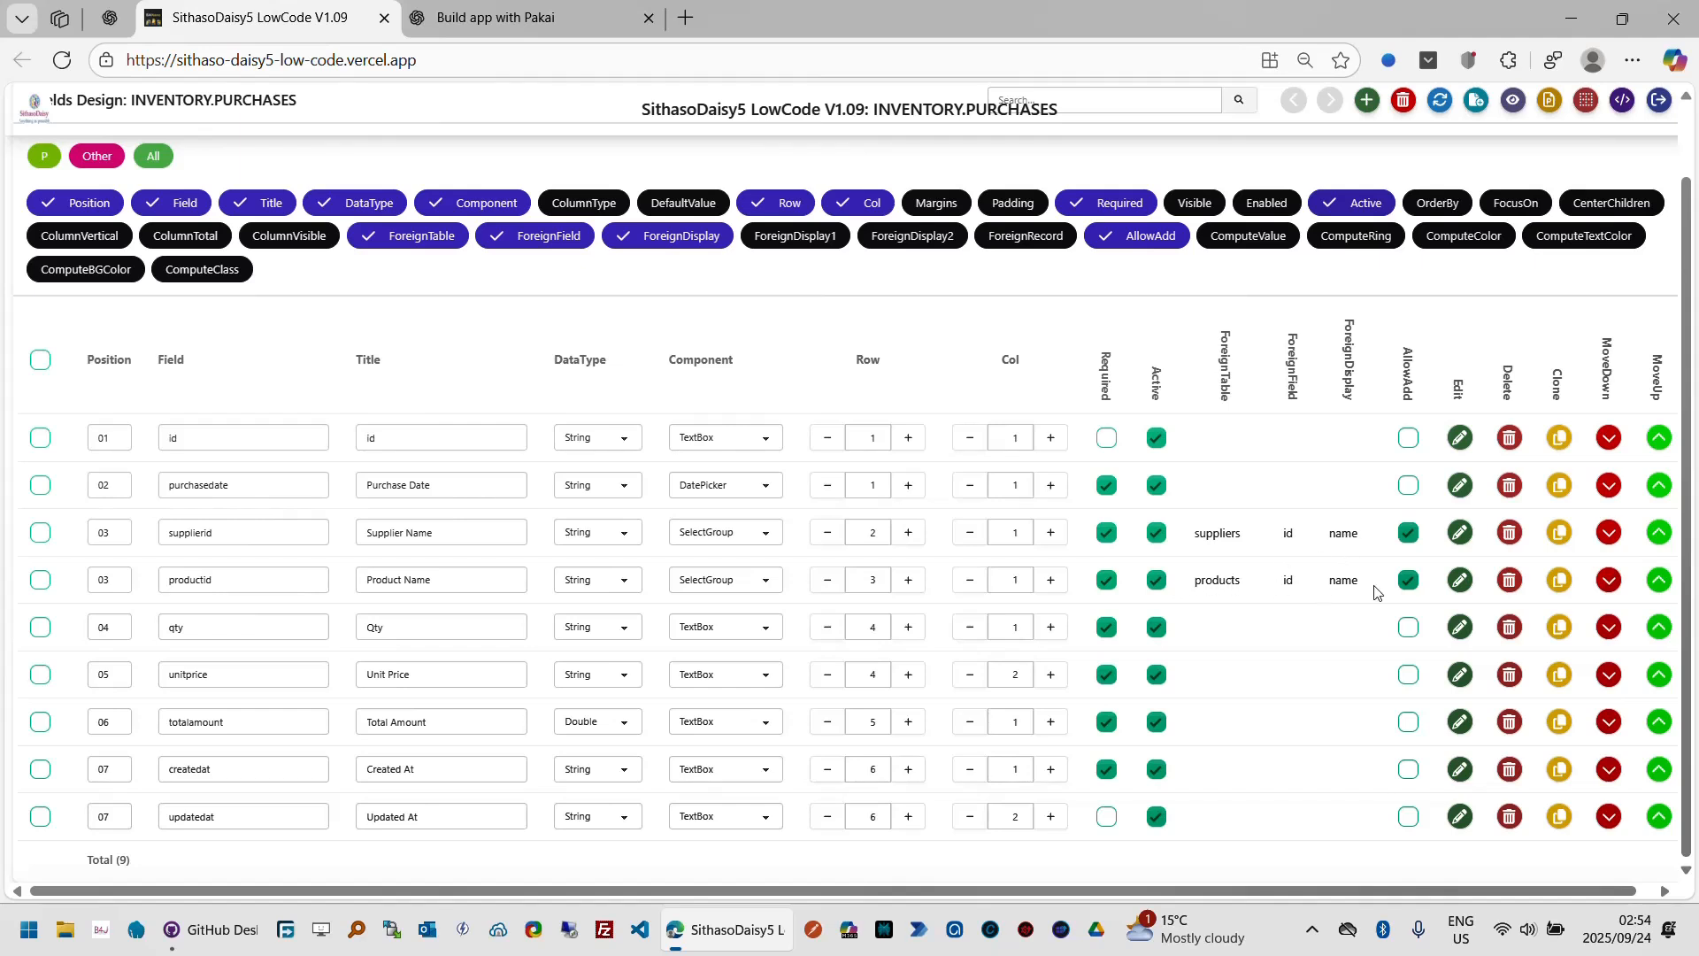
pyautogui.click(1690, 144)
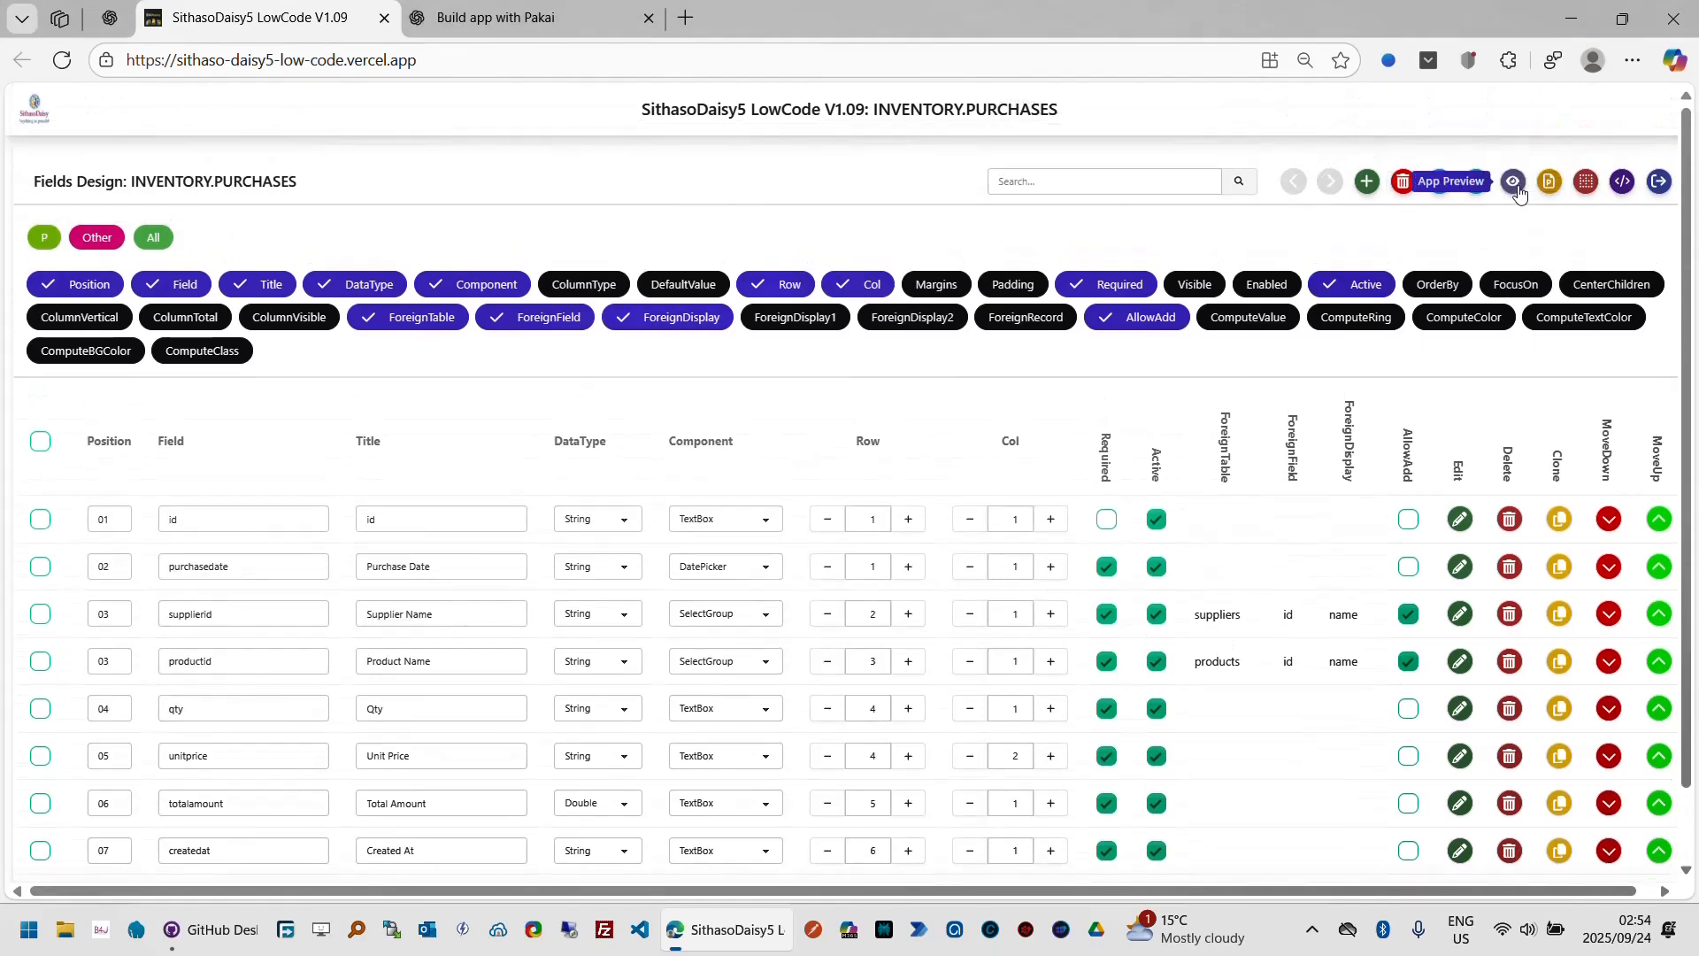
pyautogui.click(1515, 186)
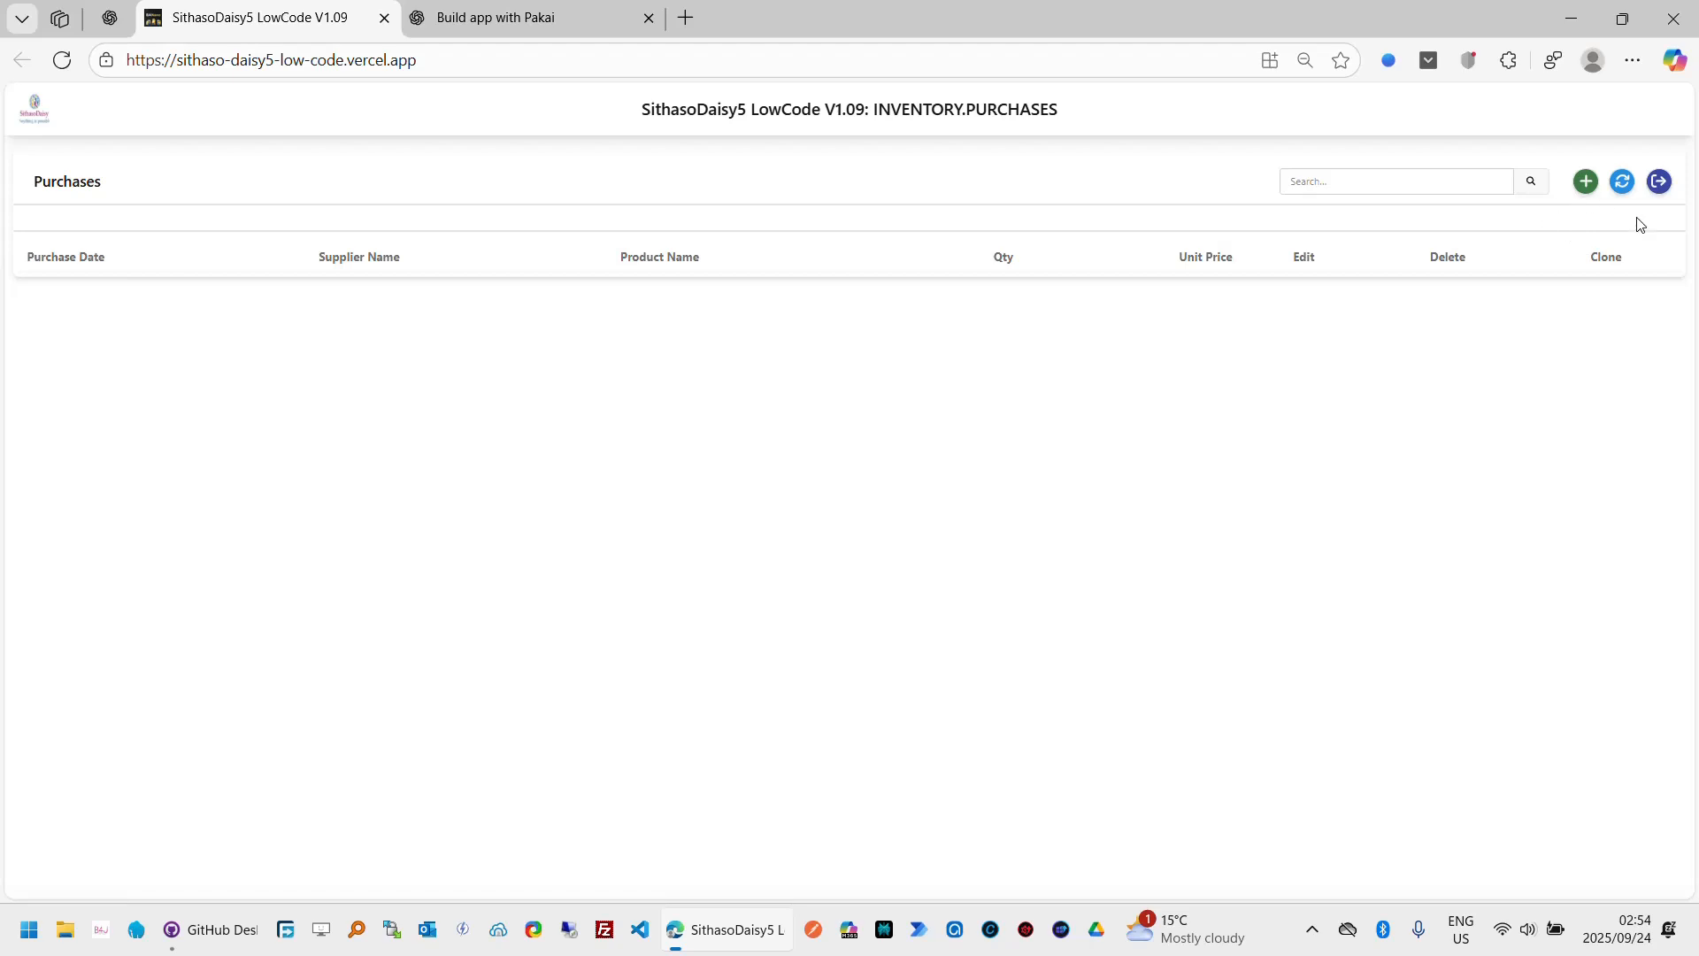
# Step: Open the Add Purchase form, check the Supplier Name and Product Name dropdowns, cancel, and leave the preview
pyautogui.click(1585, 182)
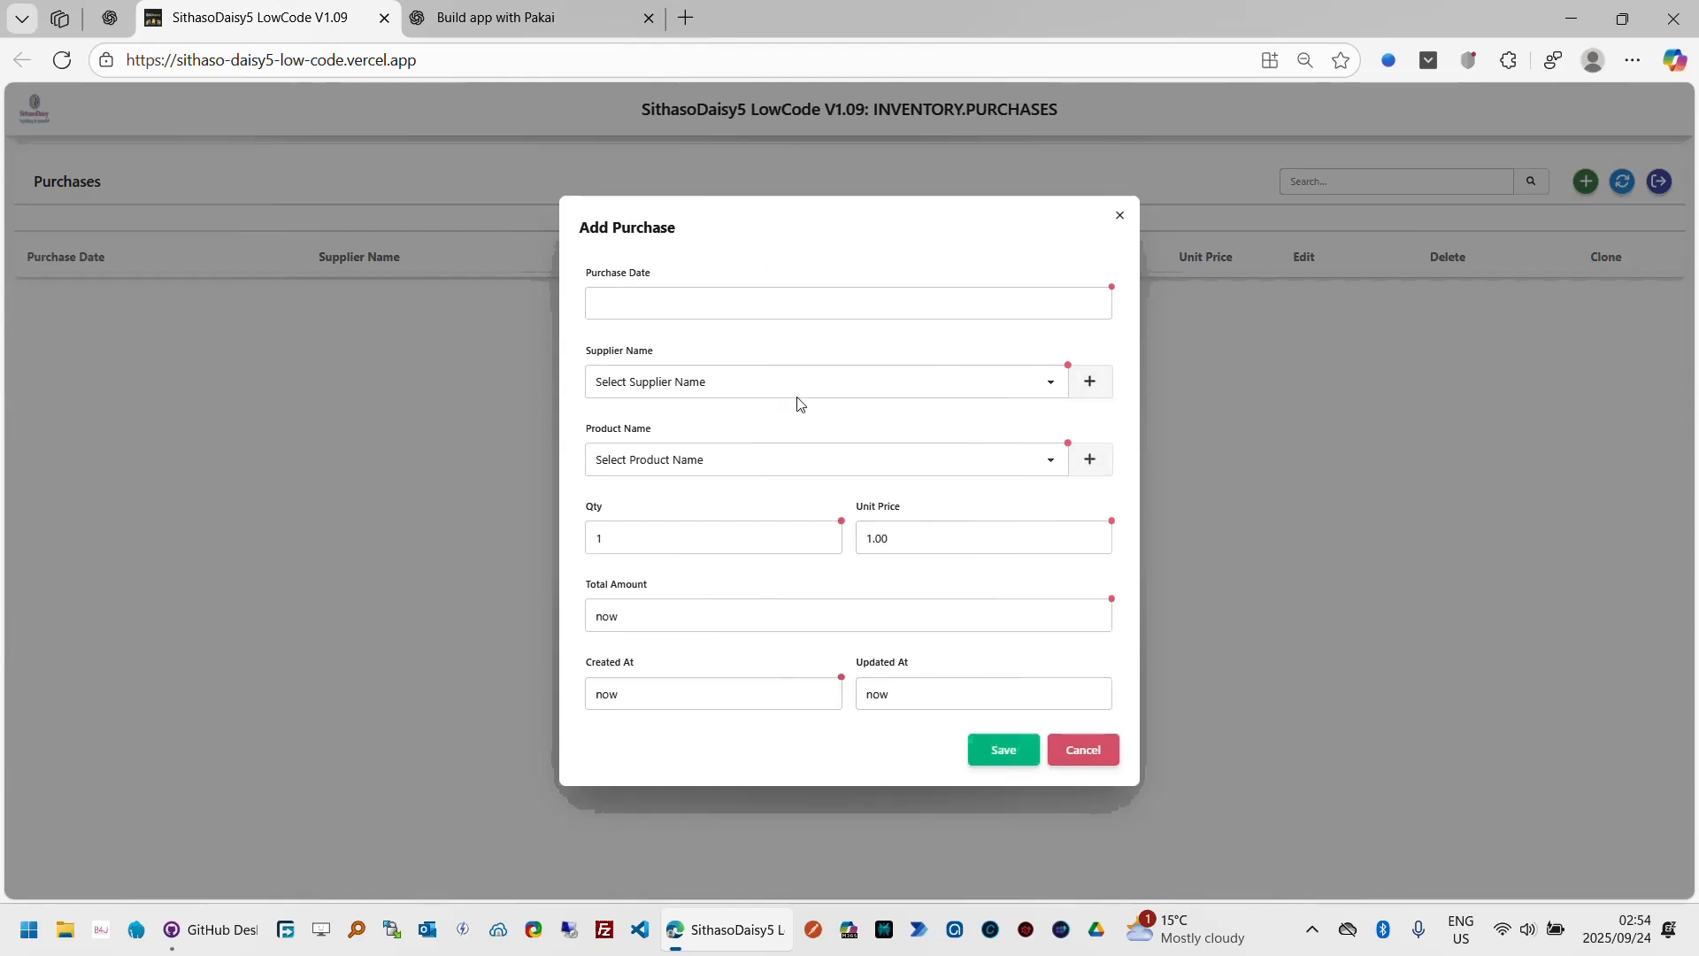
pyautogui.click(1015, 390)
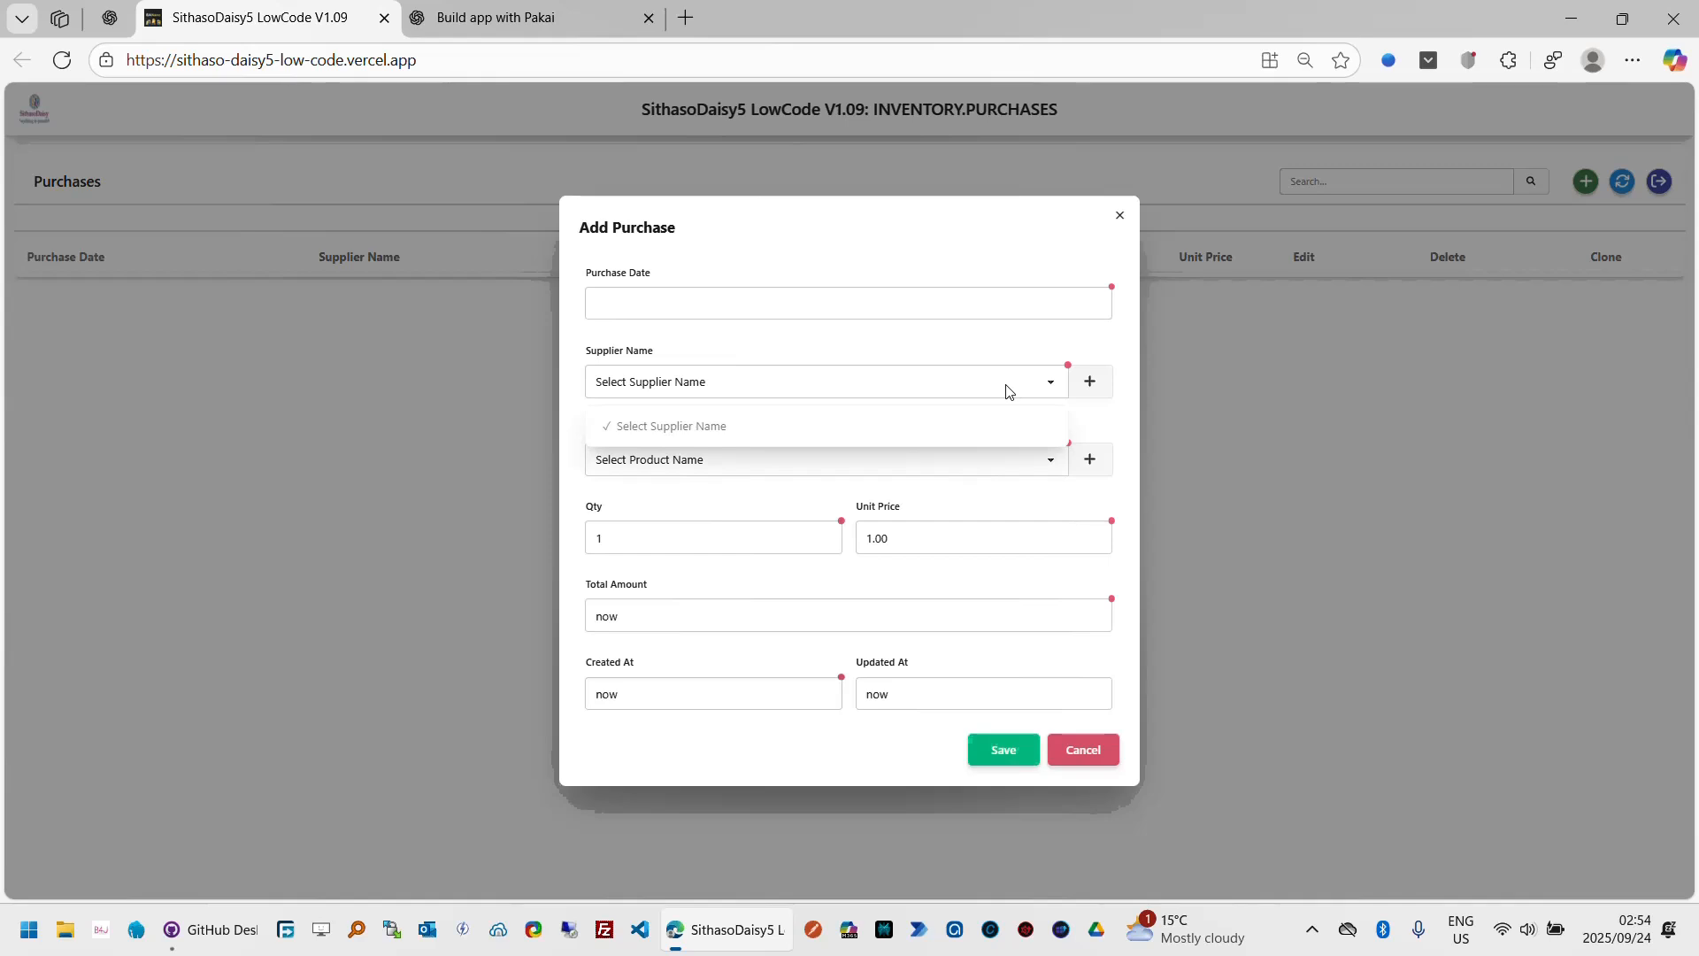
pyautogui.click(1103, 357)
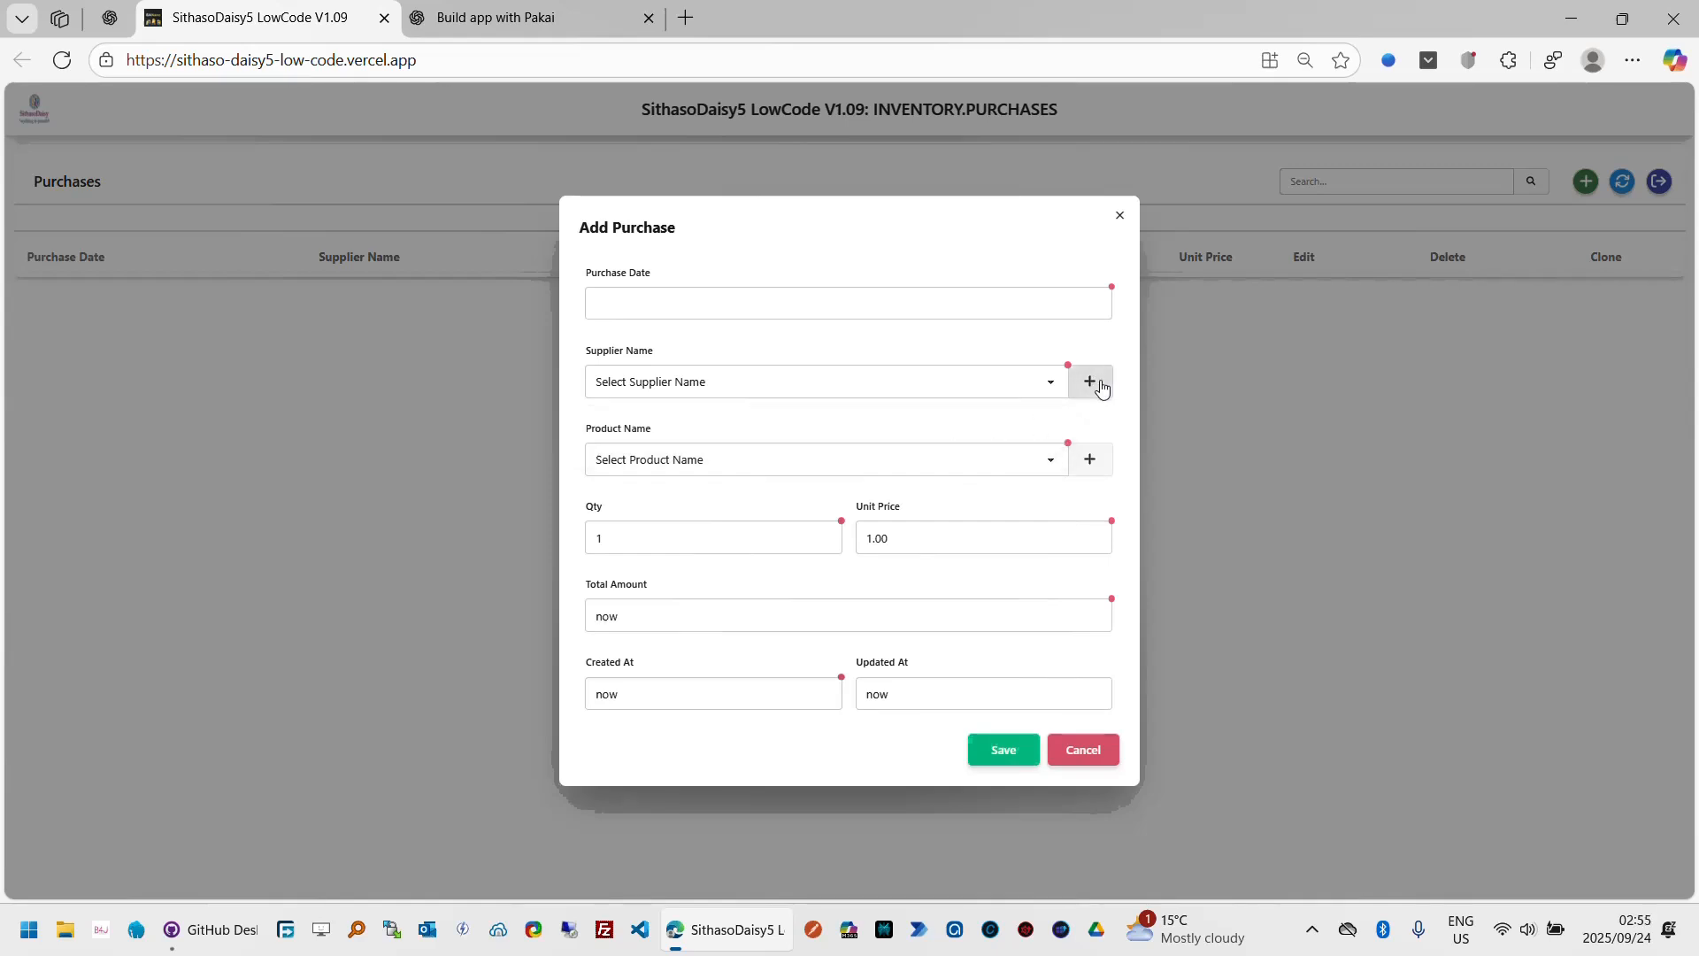
pyautogui.click(1053, 469)
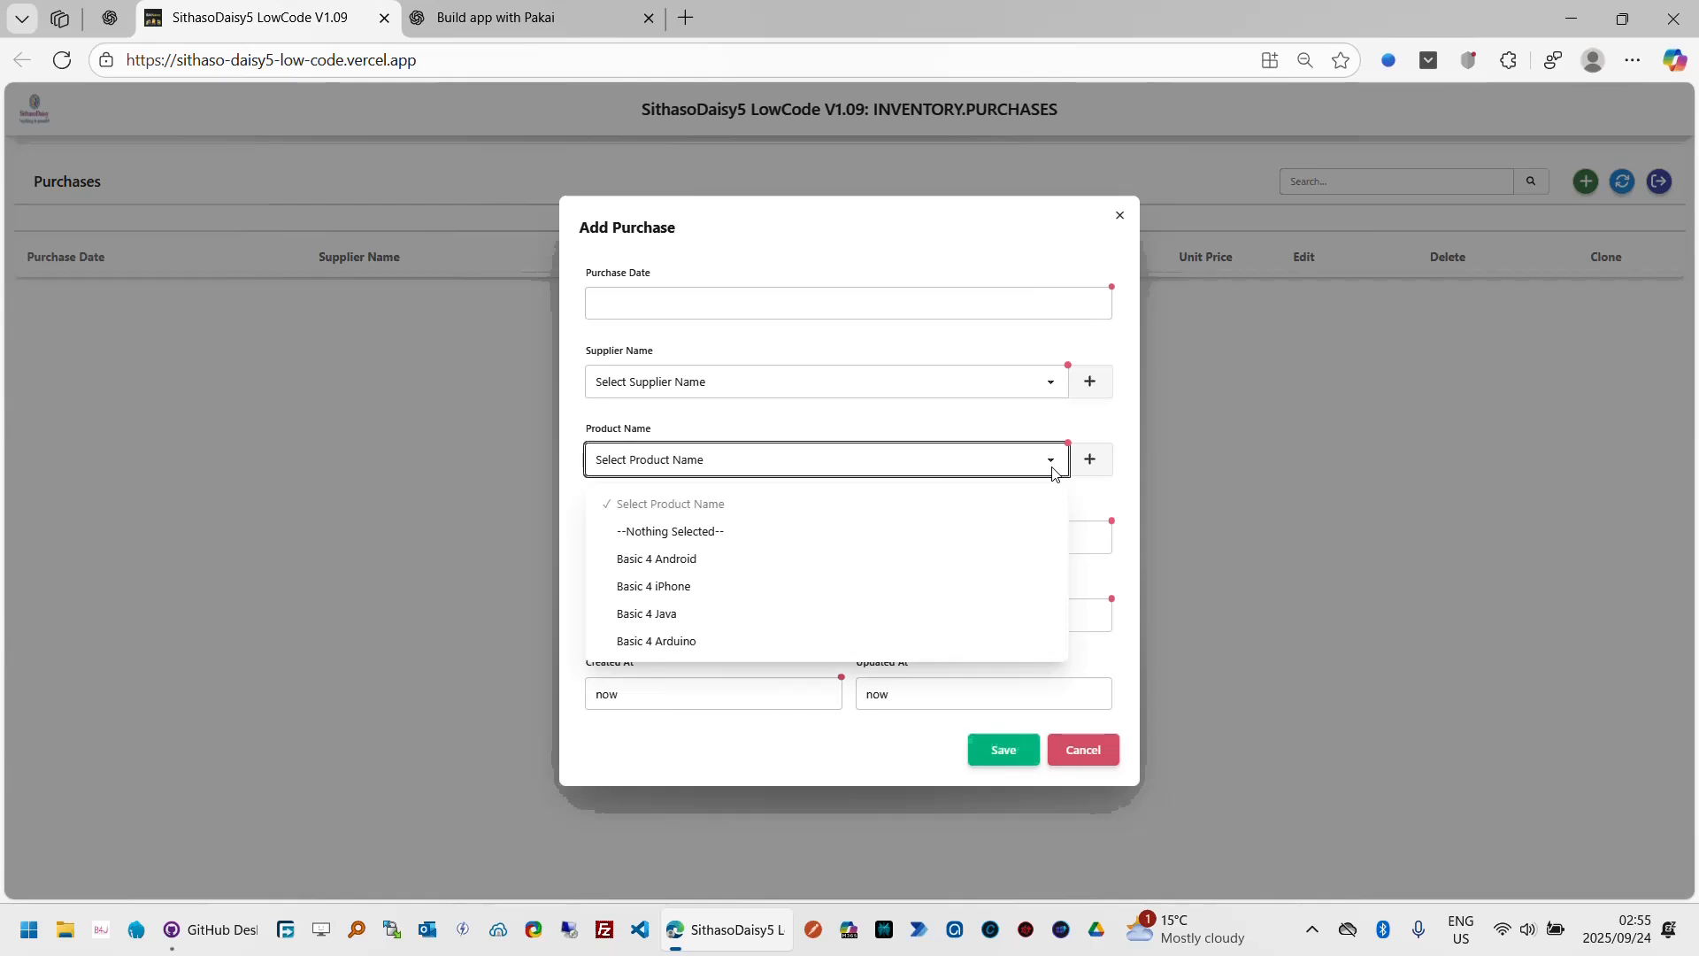
pyautogui.click(1042, 434)
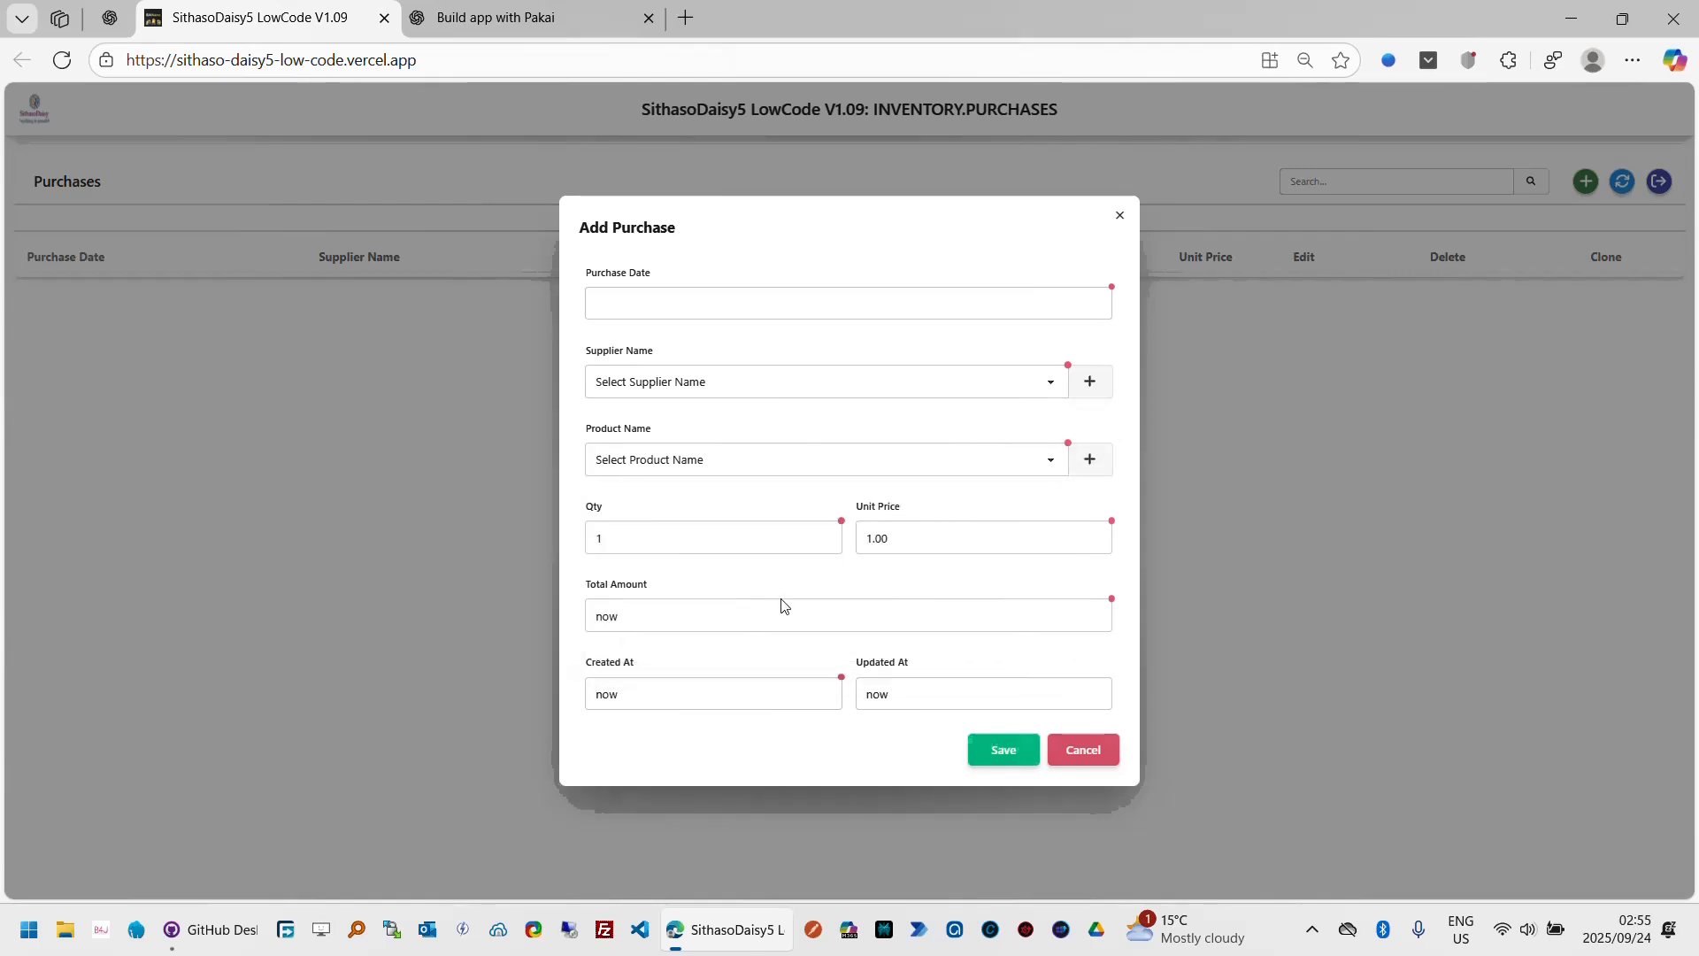
pyautogui.click(710, 614)
pyautogui.click(1096, 750)
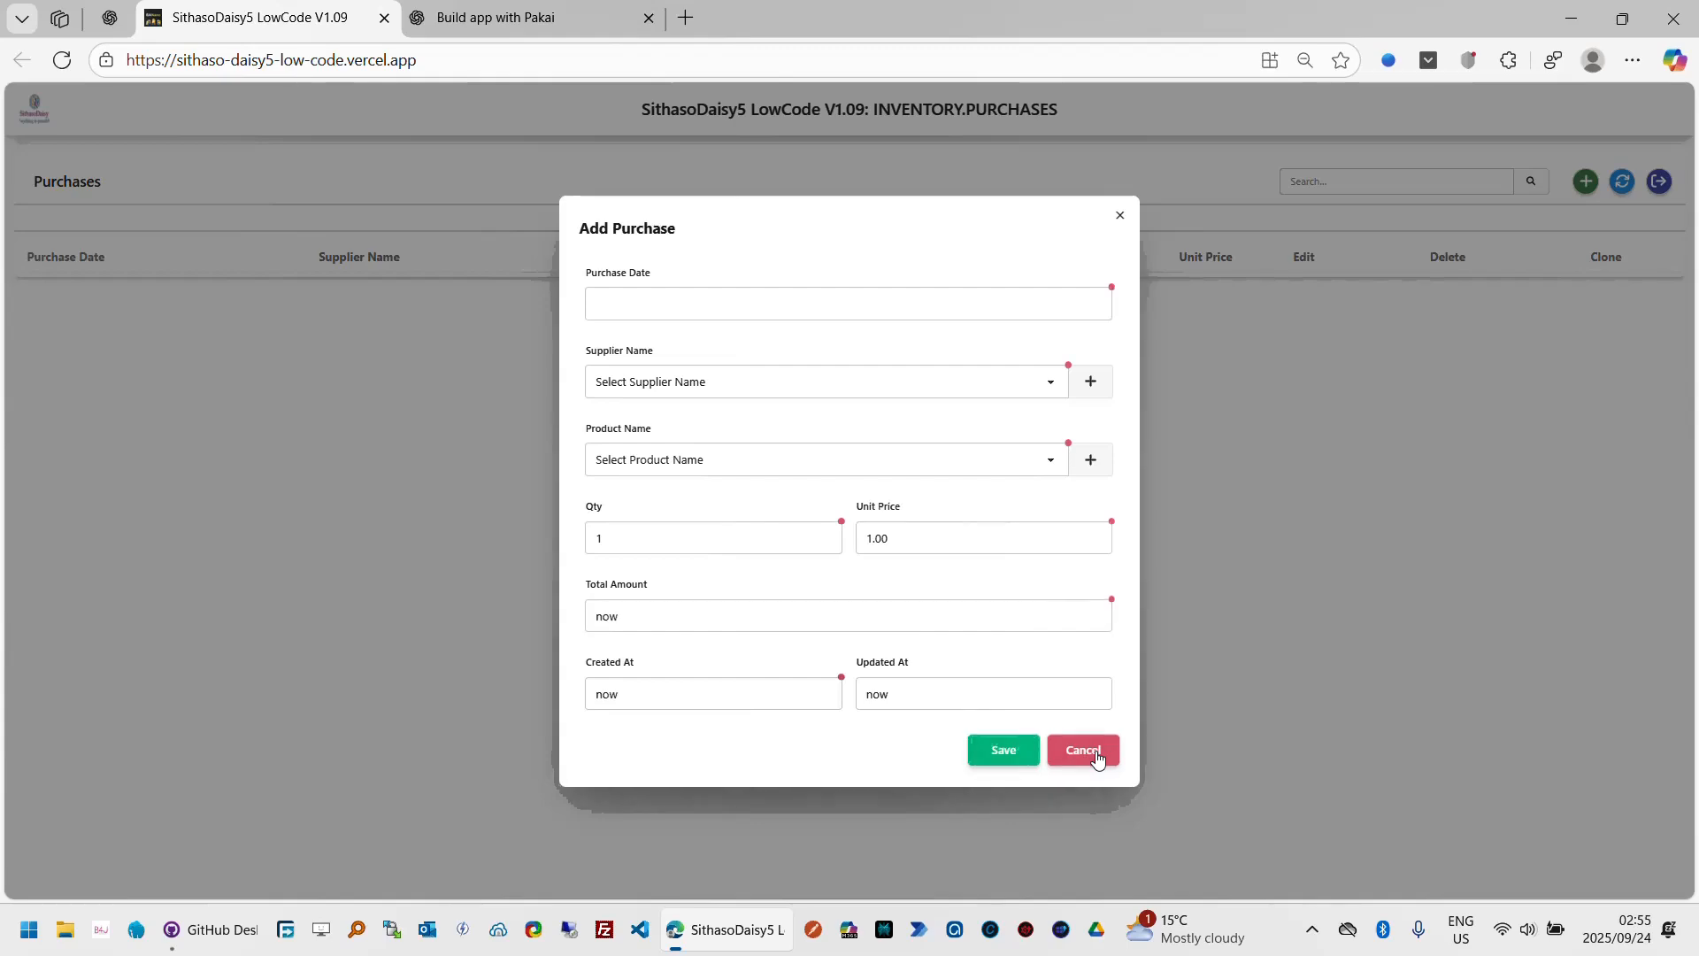
pyautogui.click(1659, 181)
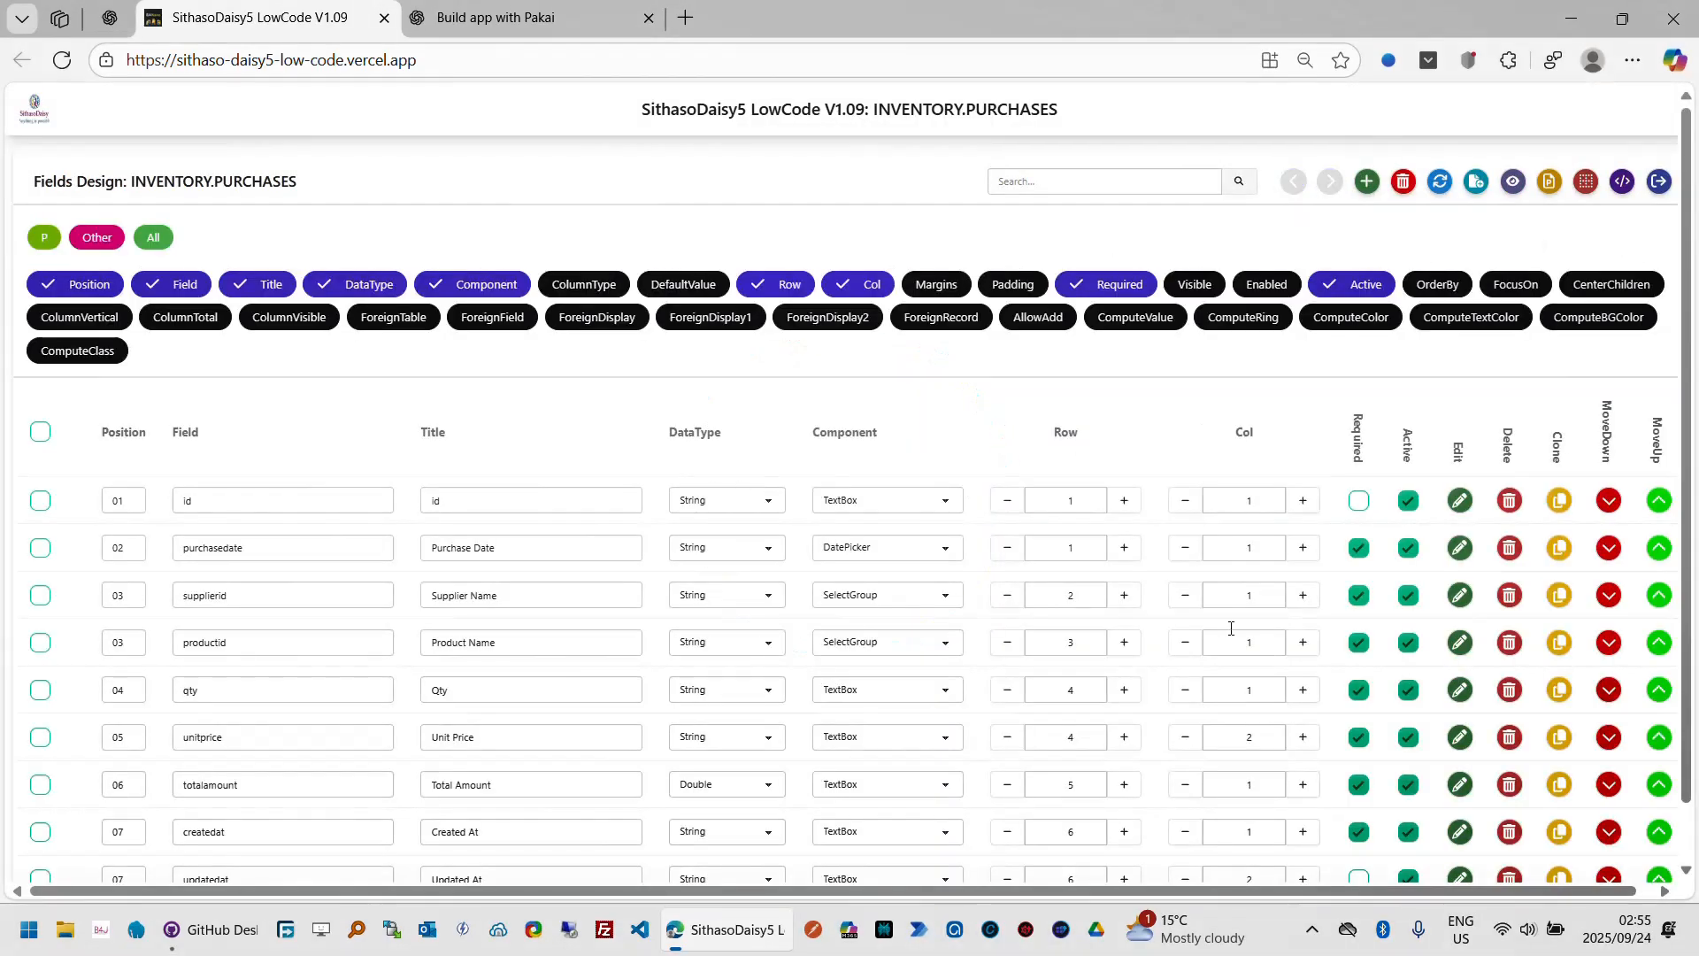
# Step: Show the DefaultValue column and set the totalamount field's default value to 1.00
pyautogui.scroll(-1, 1693, 845)
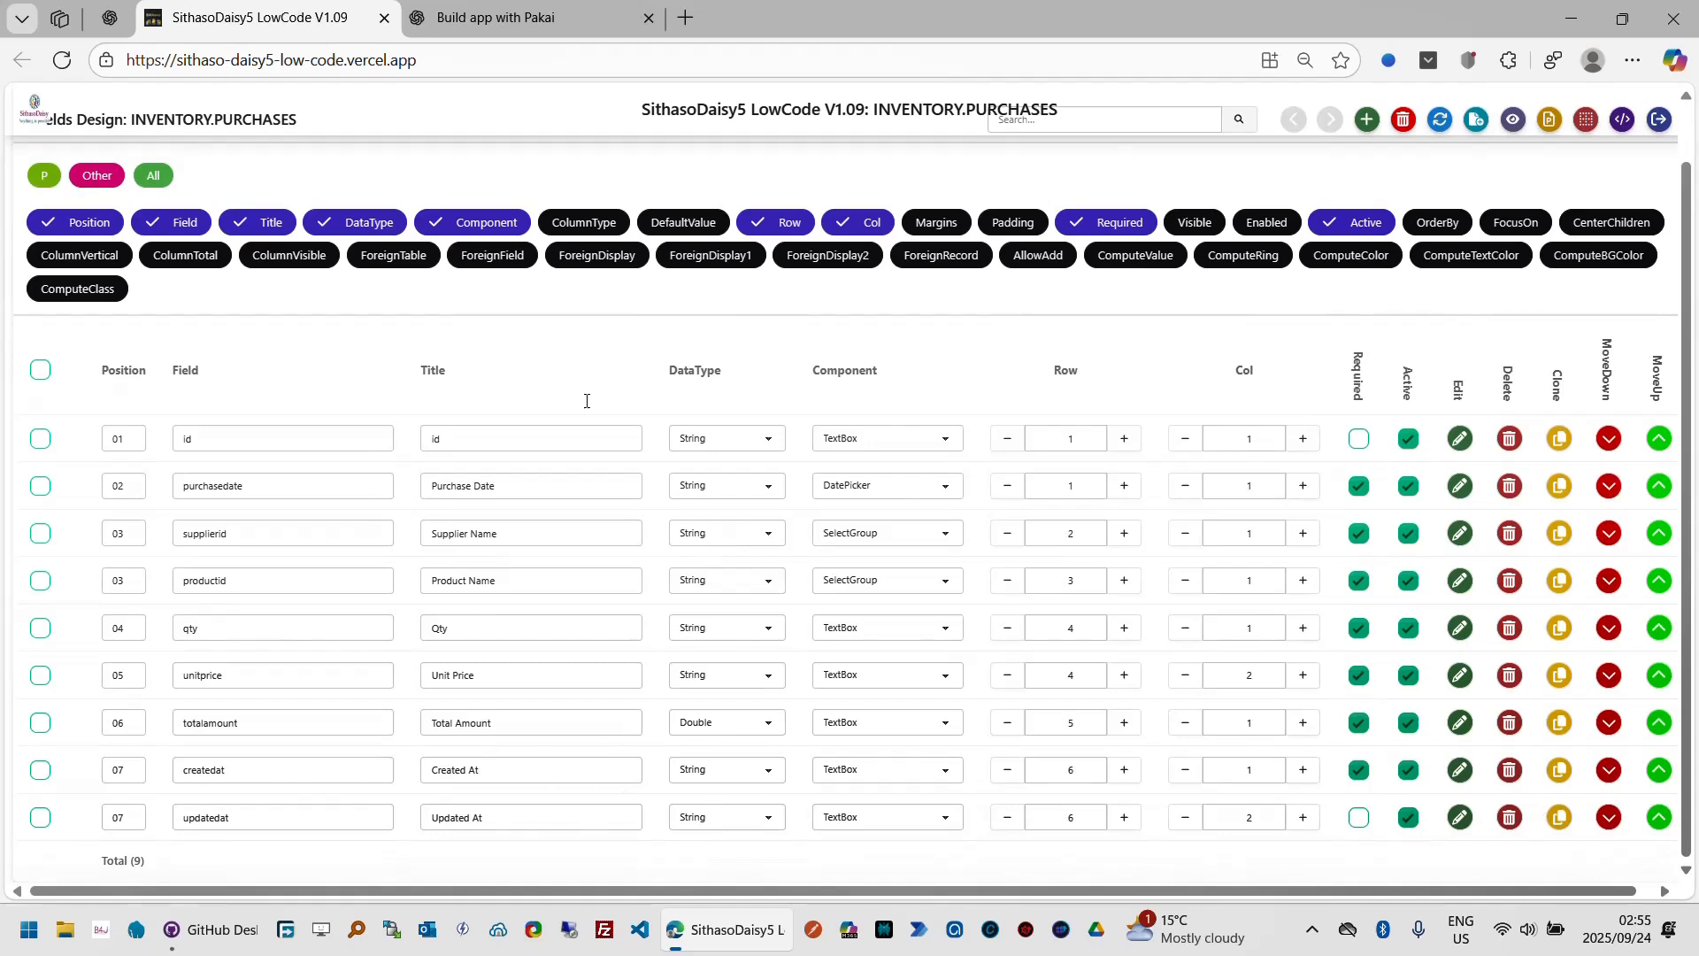
pyautogui.click(685, 229)
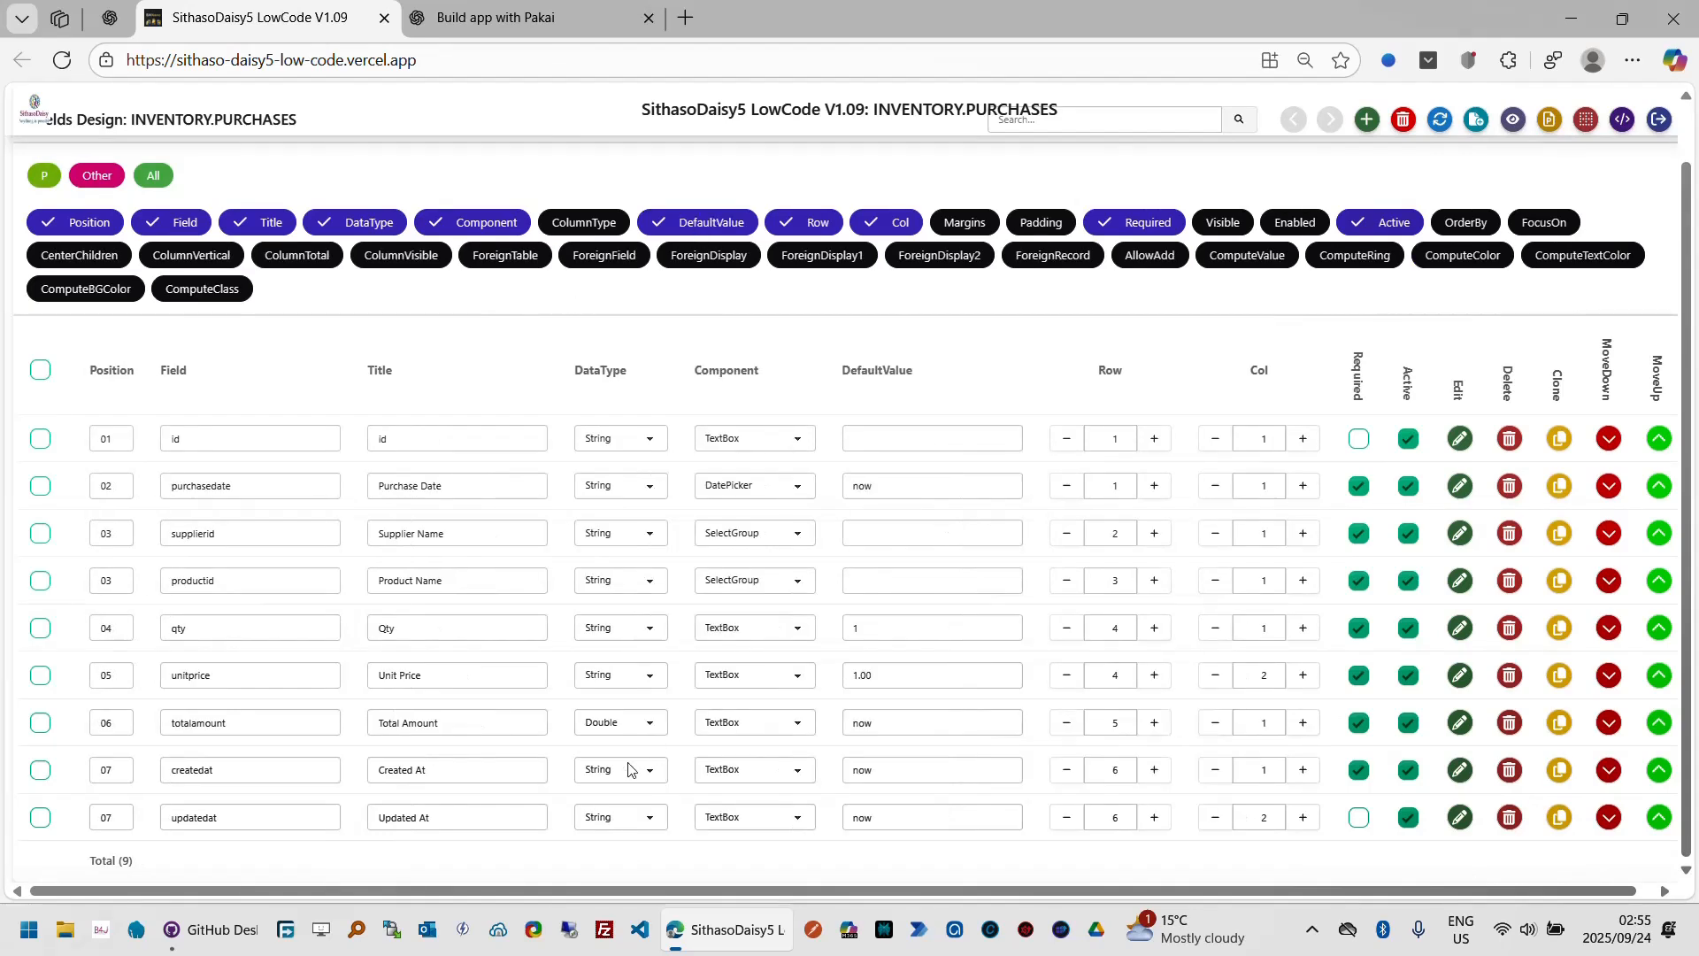
pyautogui.click(897, 726)
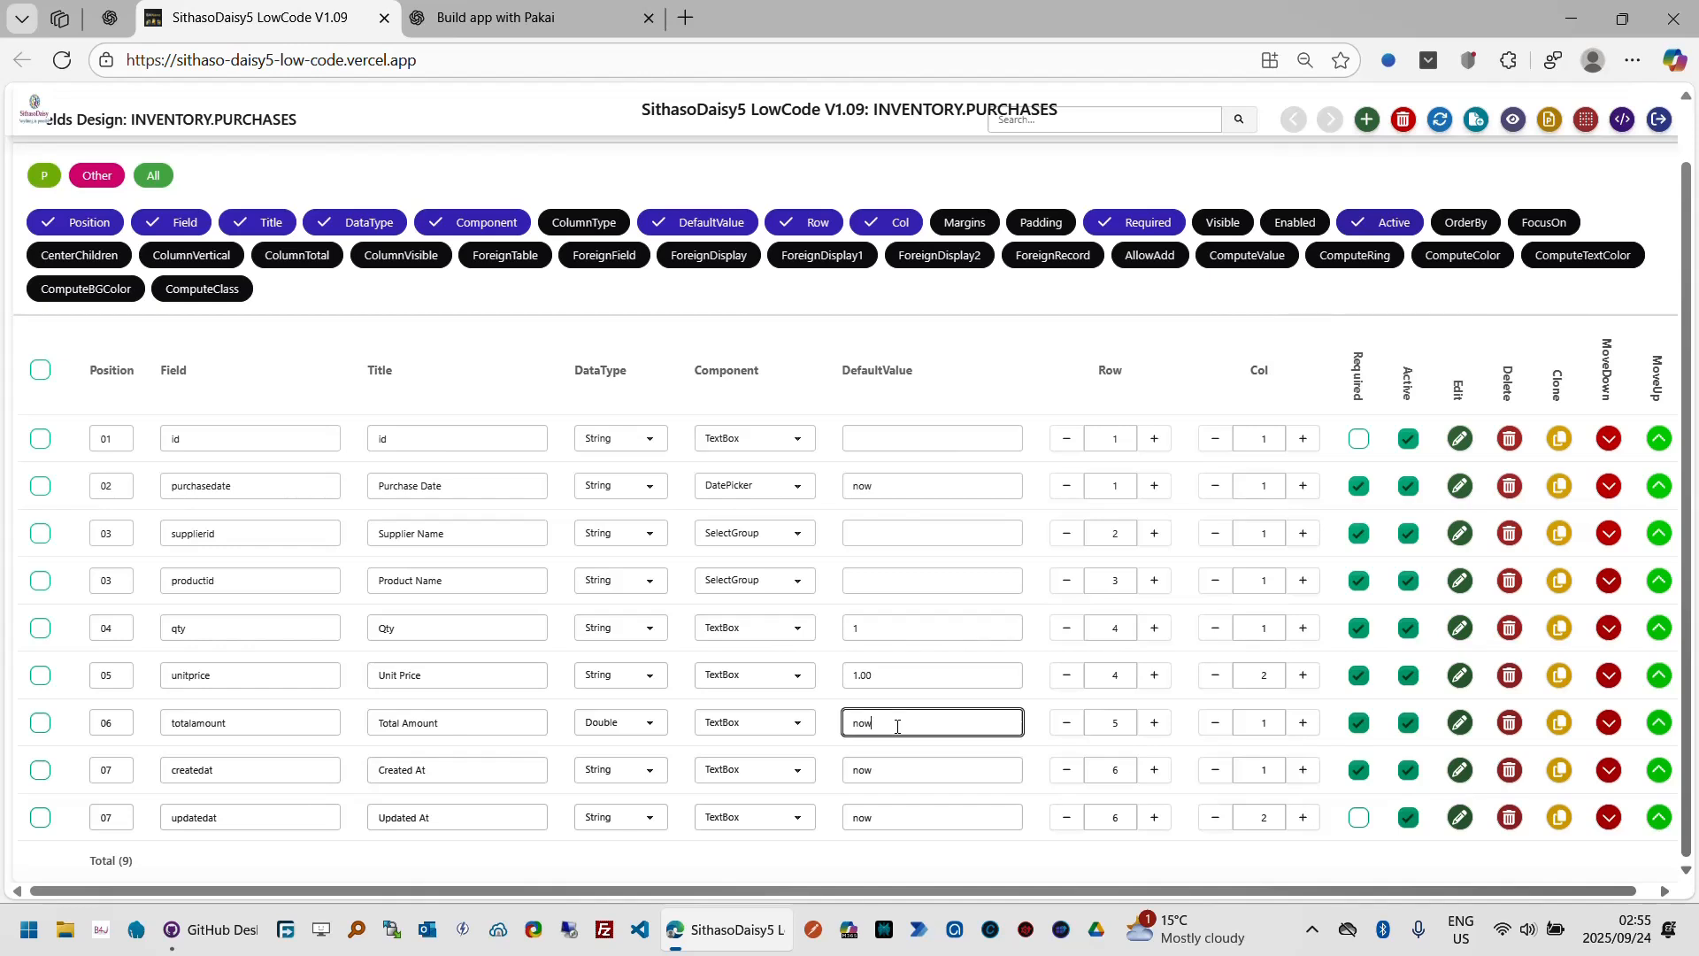
pyautogui.doubleClick(897, 727)
pyautogui.write('1')
pyautogui.press('Return')
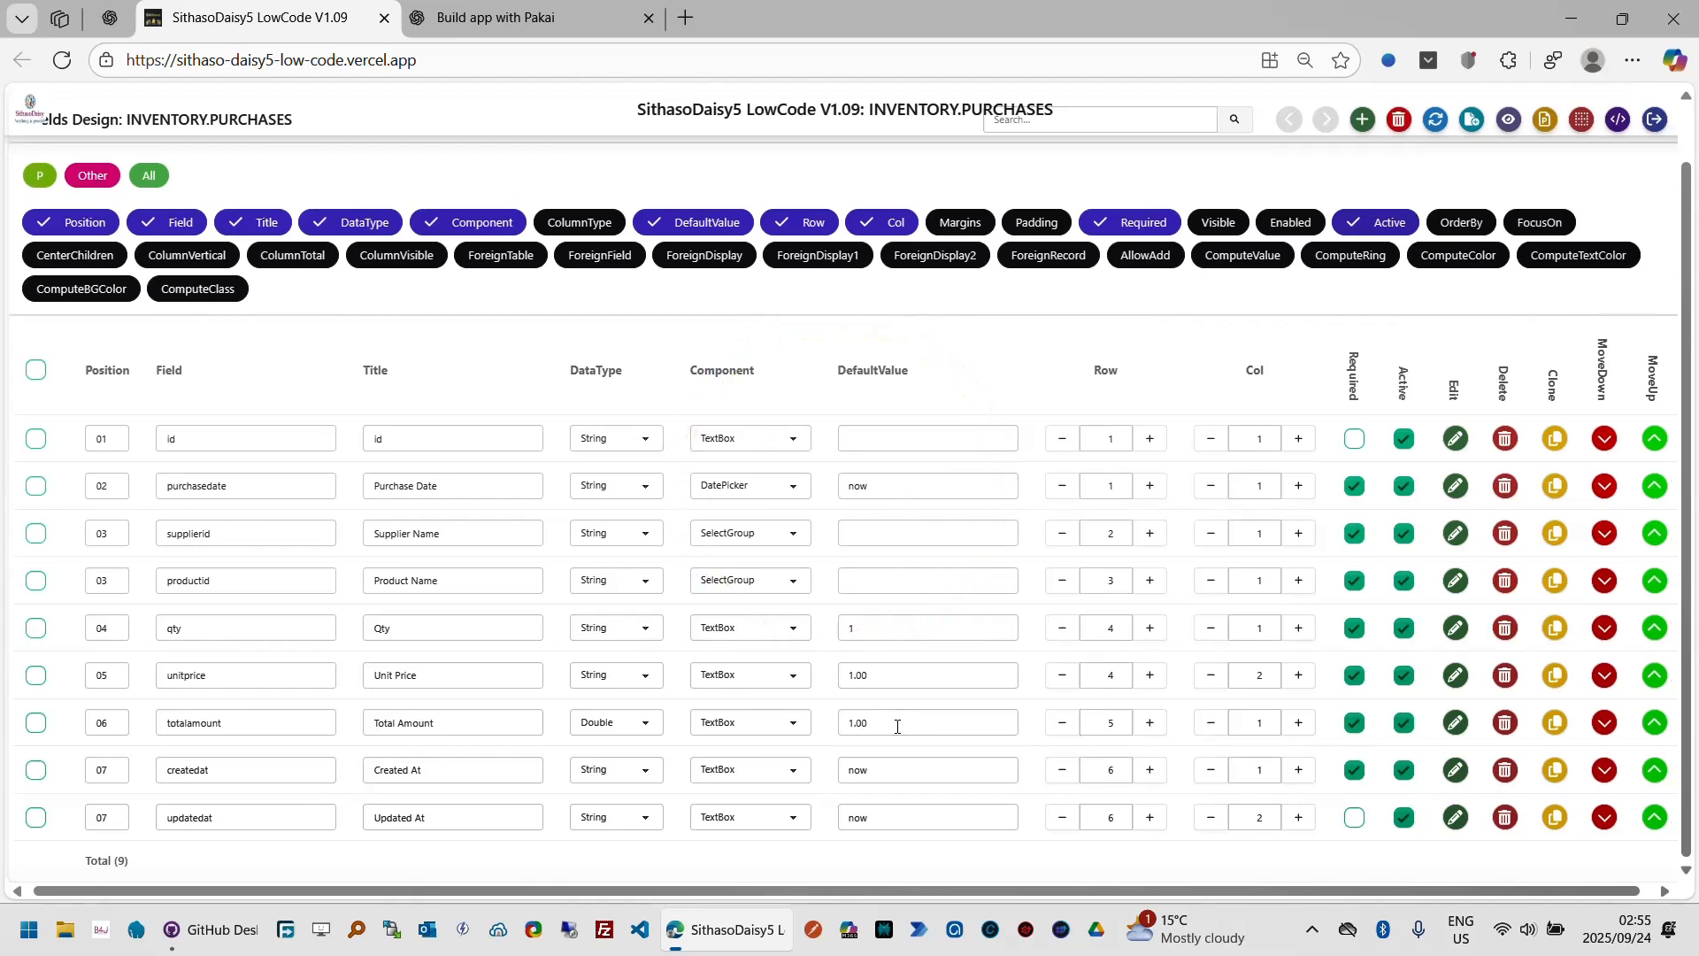
pyautogui.click(806, 729)
pyautogui.scroll(4, 784, 553)
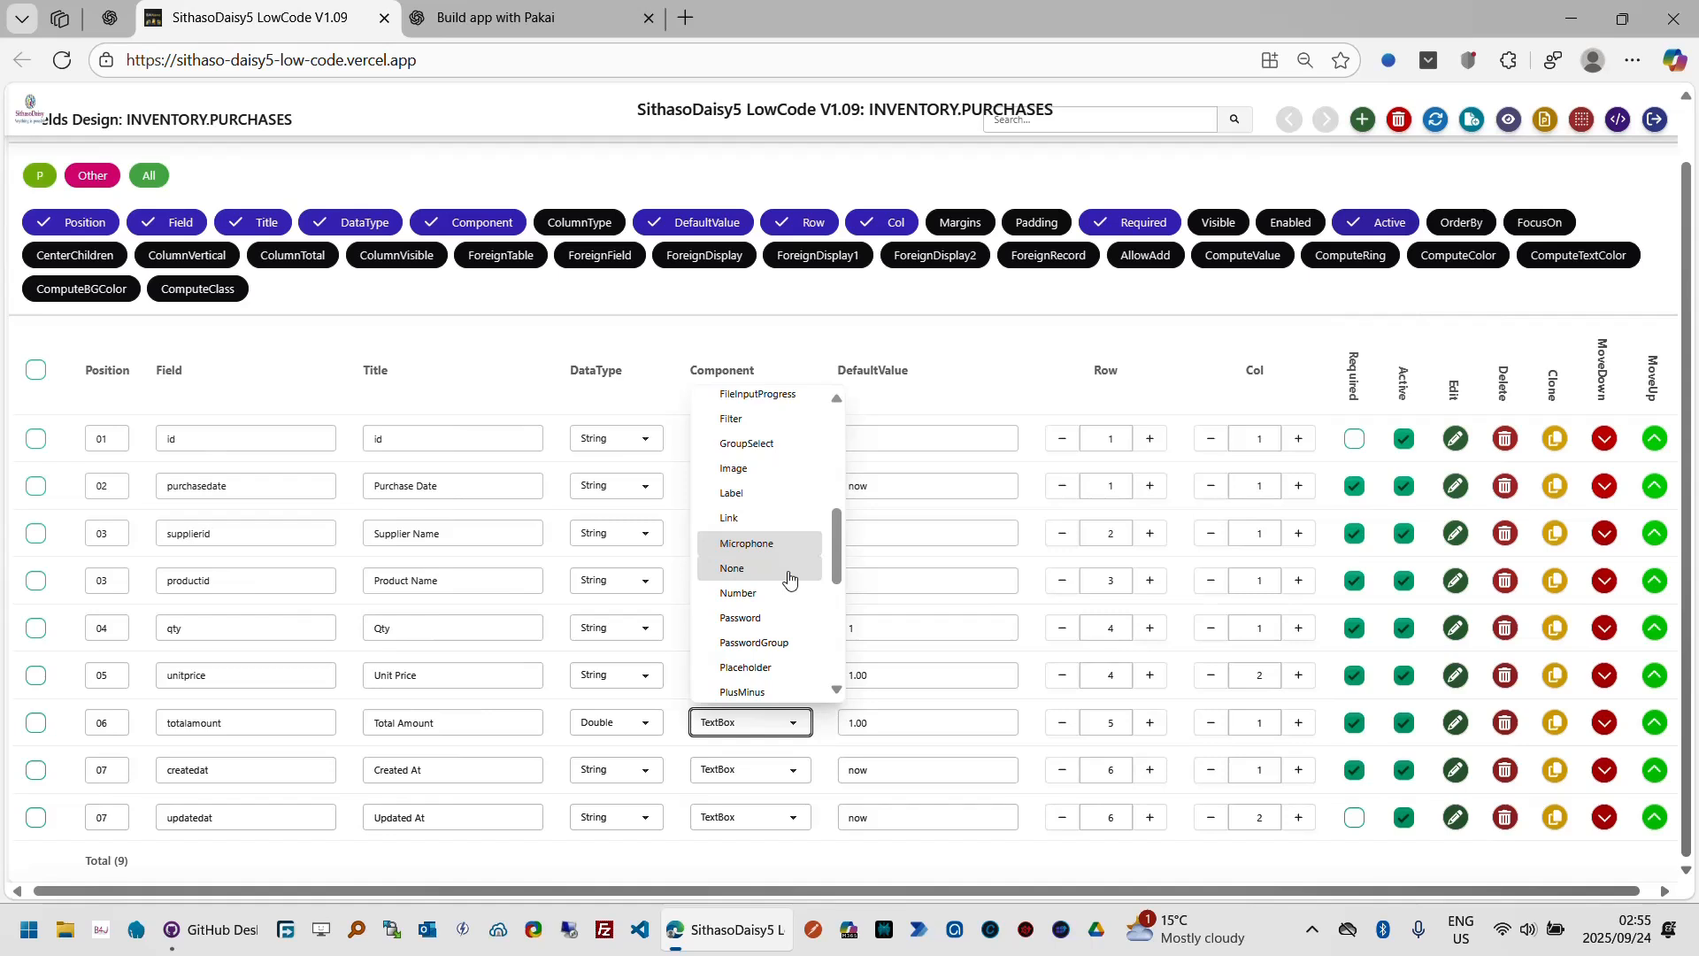
pyautogui.click(831, 728)
# Step: Show the ColumnType column and set the totalamount field's column type to Money
pyautogui.click(584, 223)
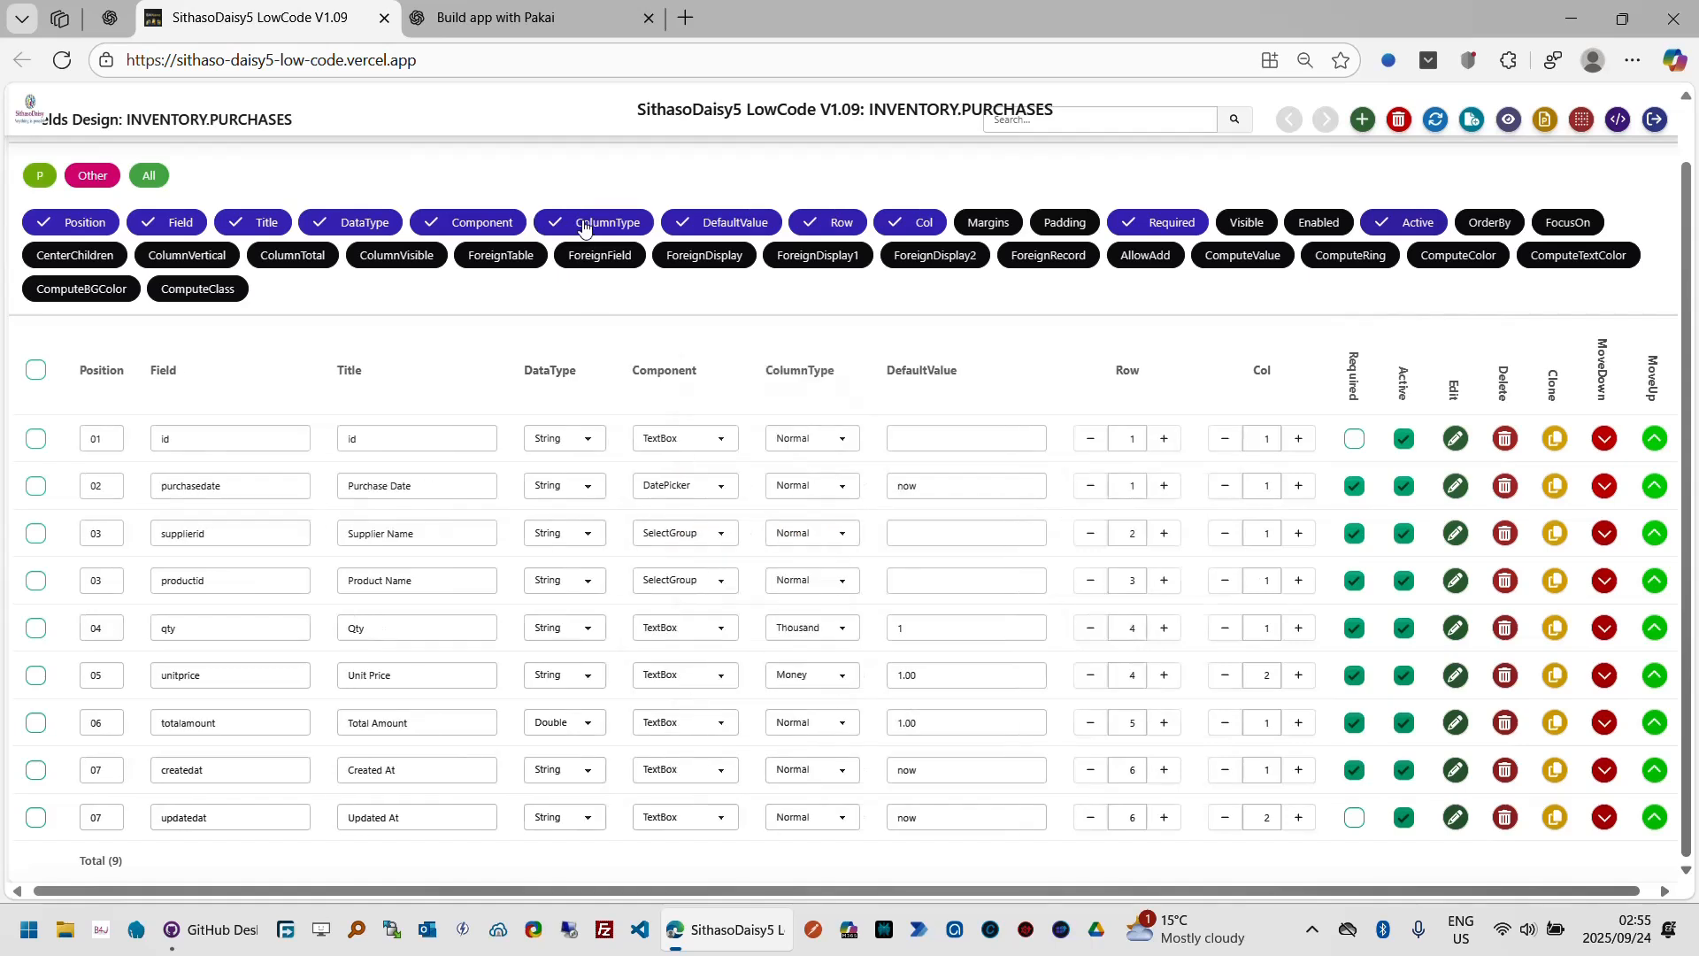
pyautogui.click(844, 724)
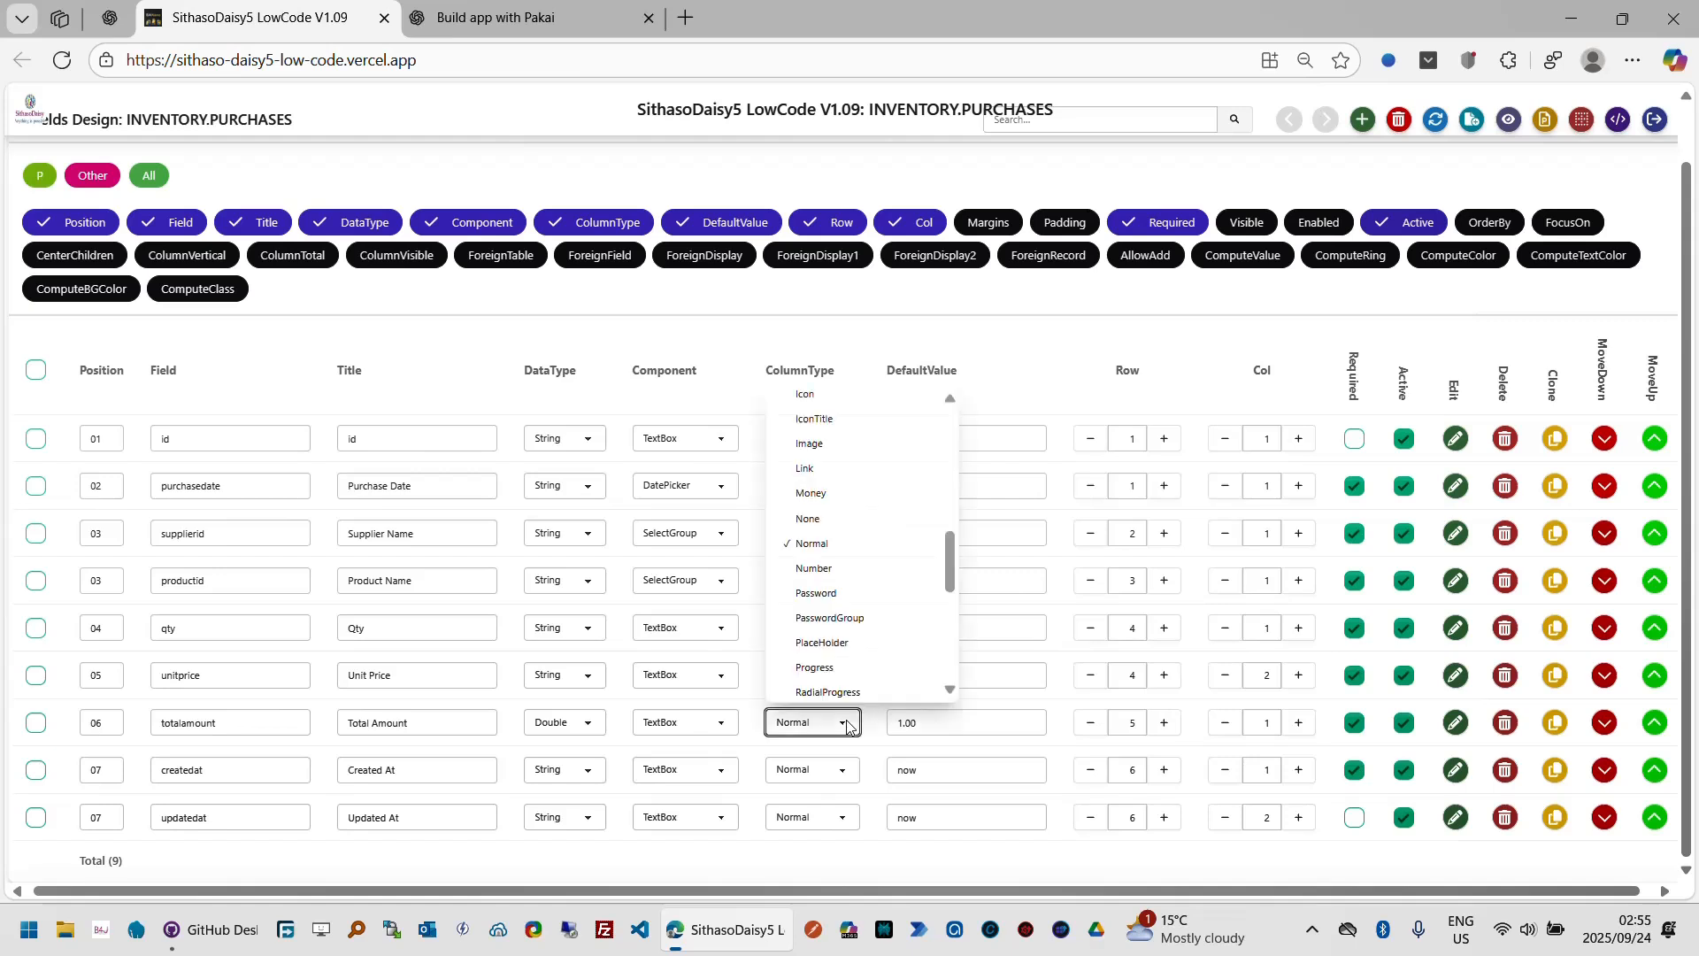
pyautogui.click(854, 495)
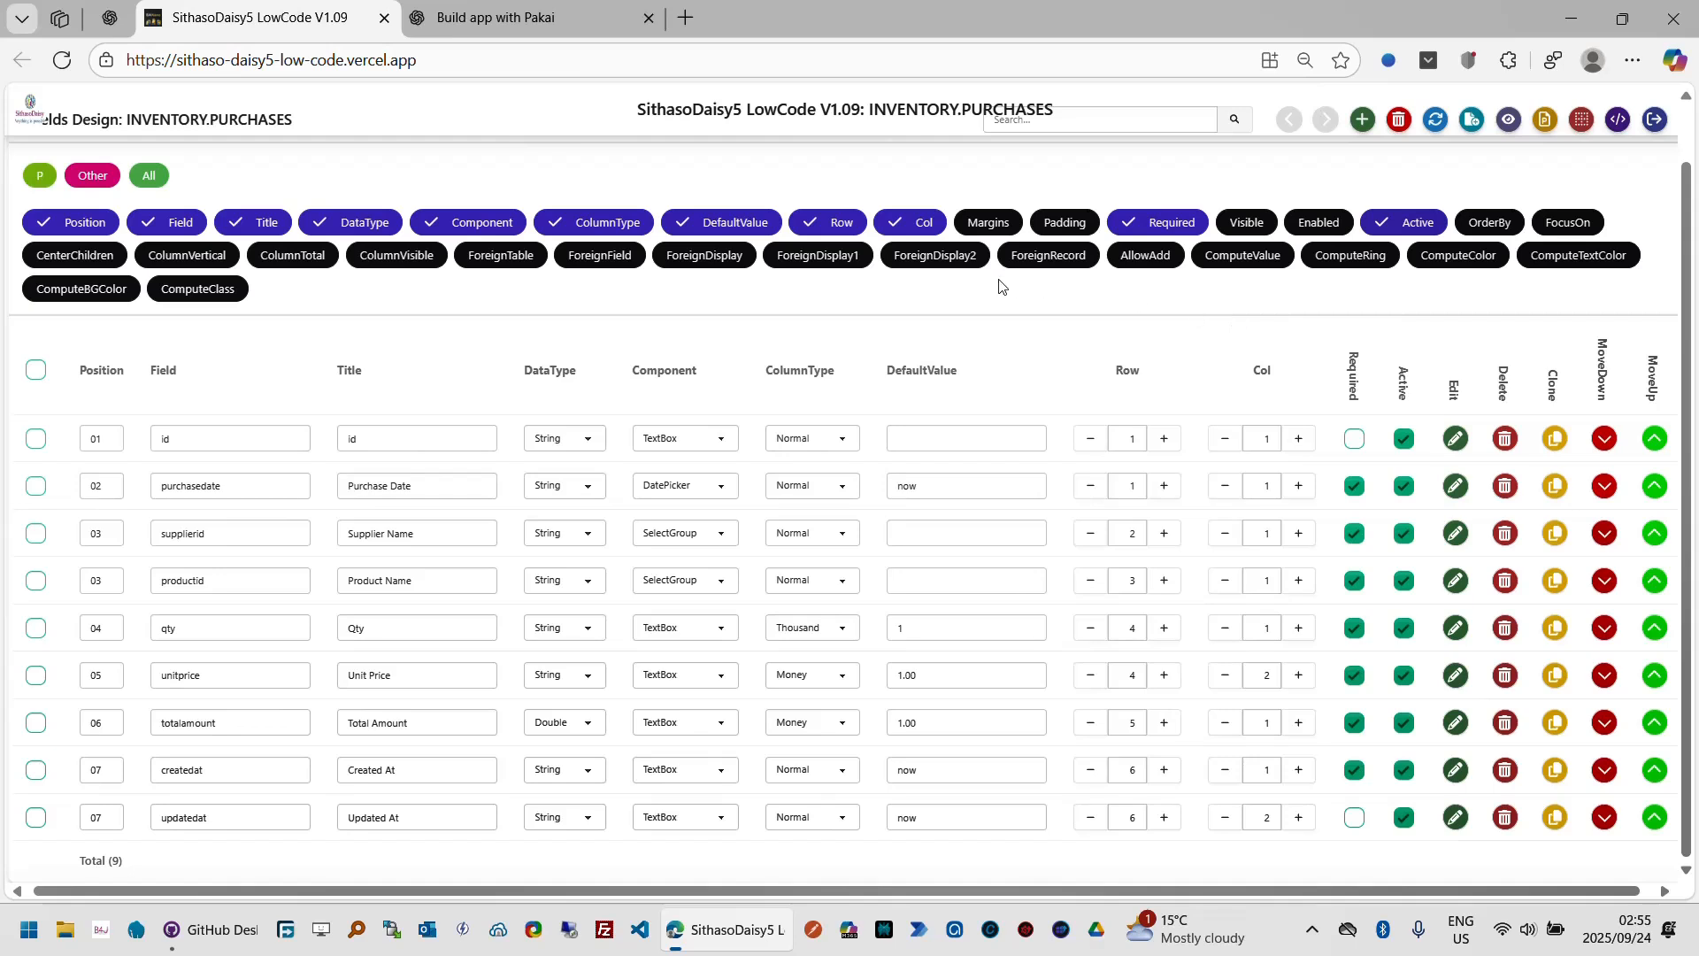
# Step: Show the ColumnVisible column and make the totalamount field visible as a table column
pyautogui.click(407, 263)
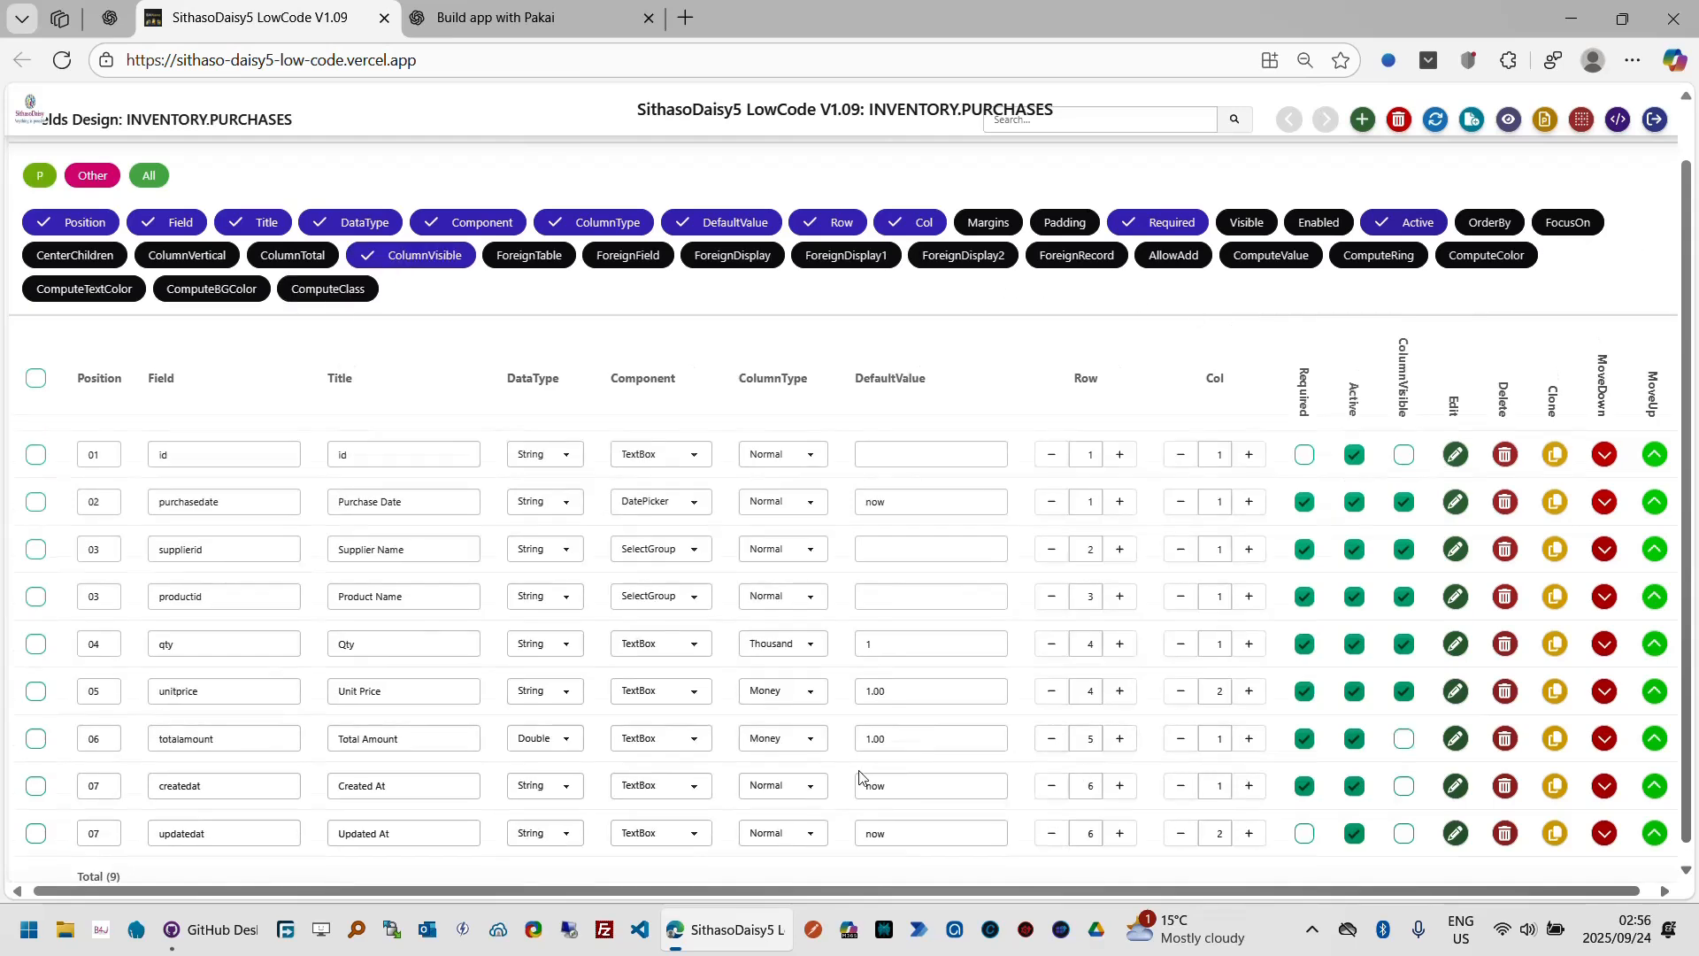
pyautogui.click(1407, 741)
# Step: Preview the app, open the Add Purchase form, cancel it, and return to the fields designer
pyautogui.scroll(1, 1601, 204)
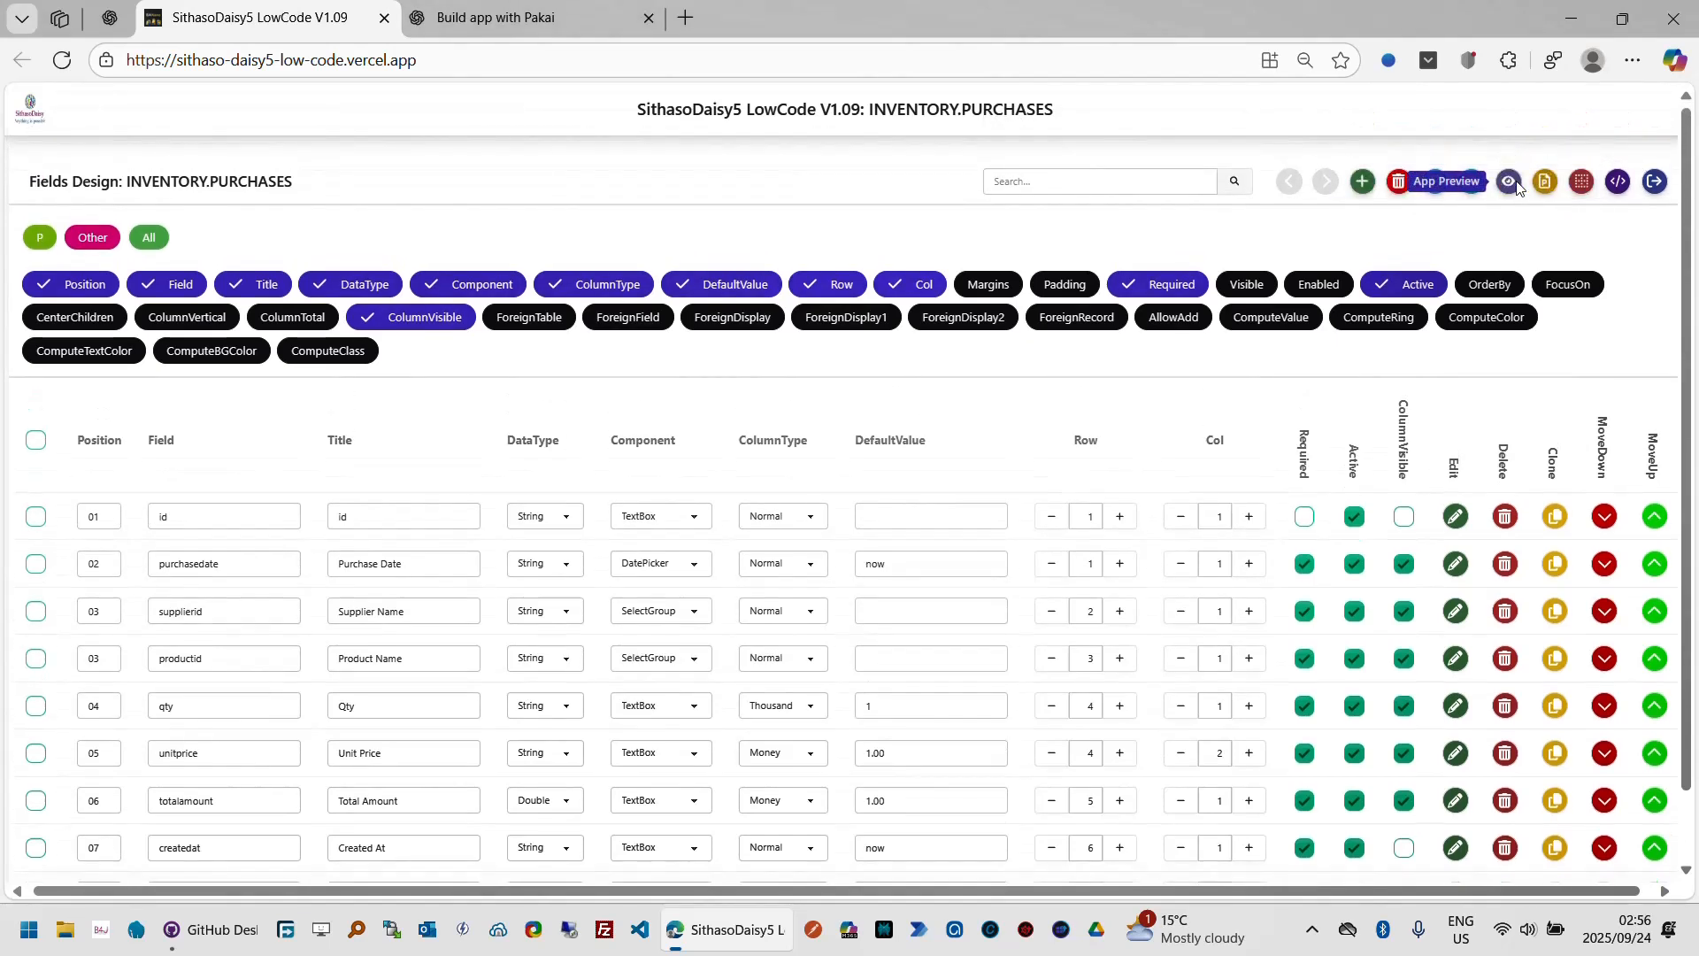
pyautogui.click(1581, 181)
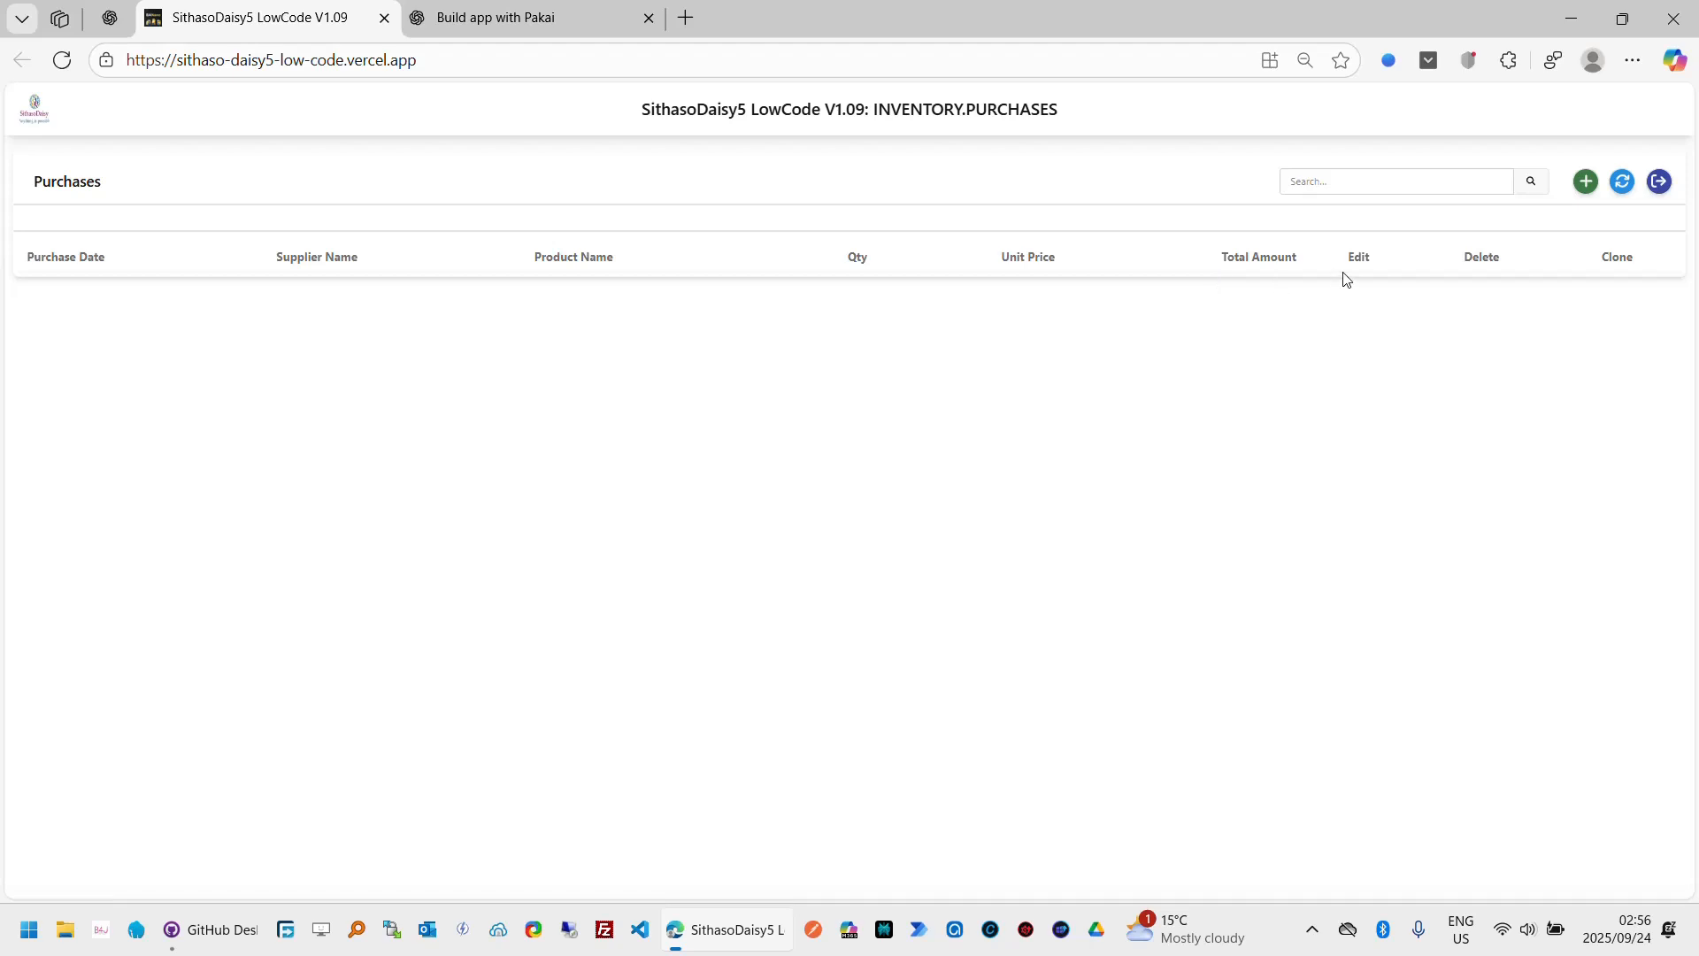
pyautogui.click(1595, 188)
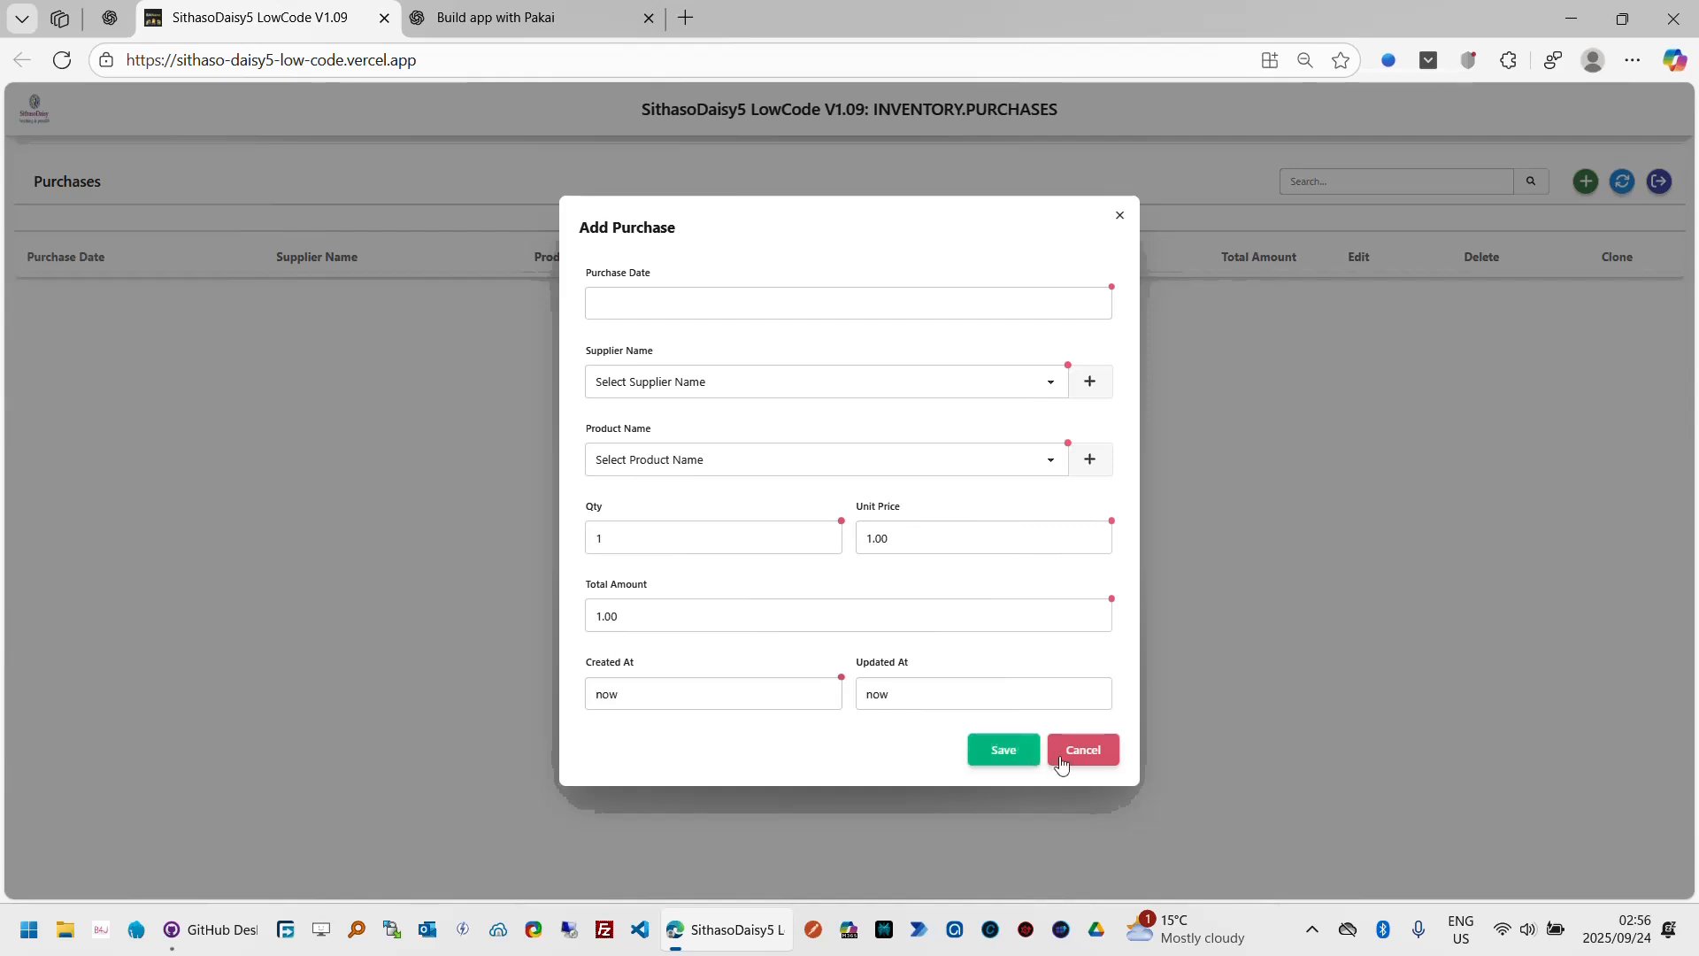
pyautogui.click(1090, 752)
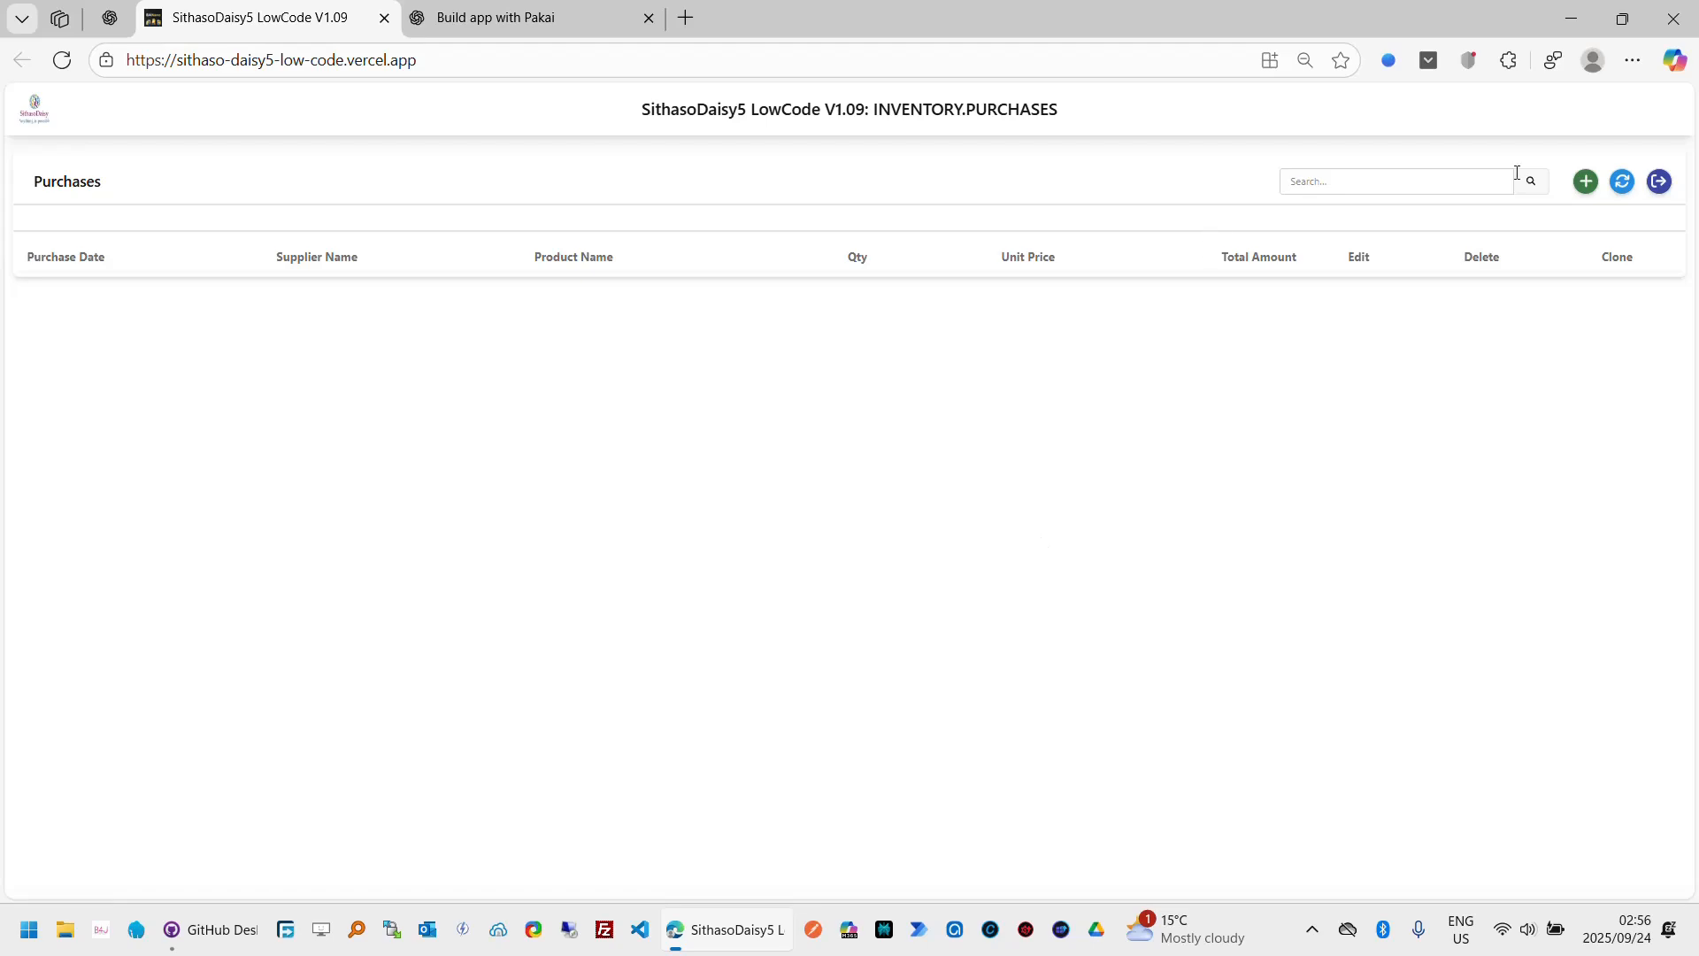
pyautogui.click(1658, 183)
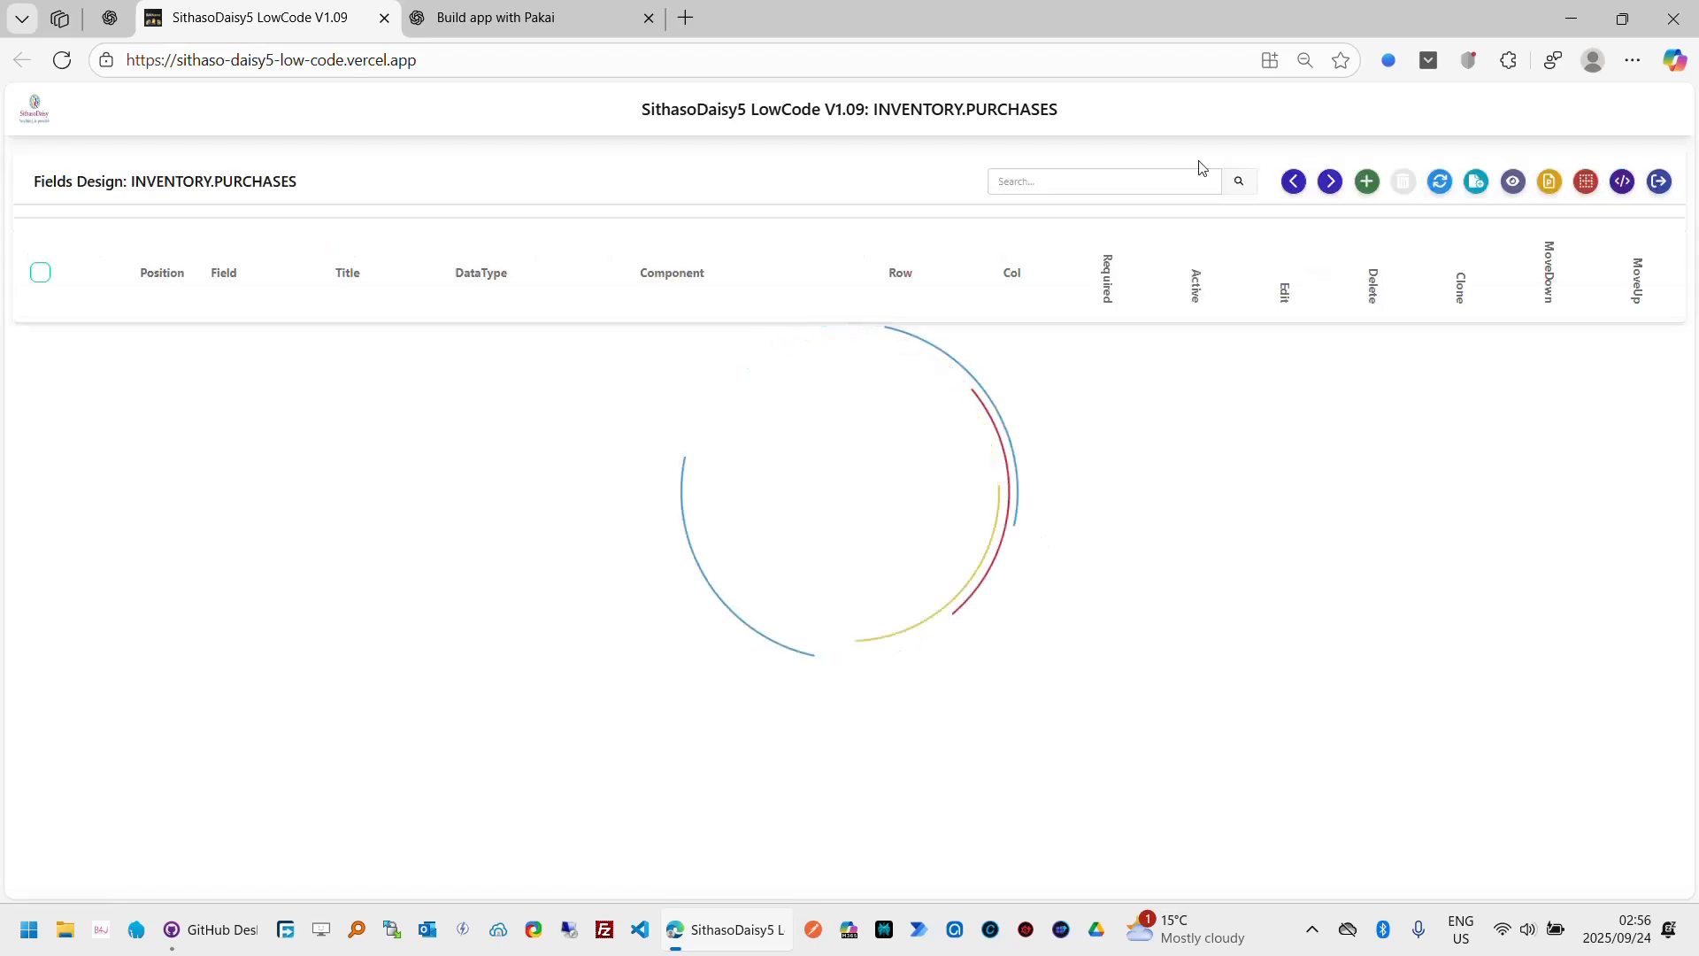
# Step: Switch to the ChatGPT tab and read through the database schema for products, suppliers and purchases before returning
pyautogui.click(525, 24)
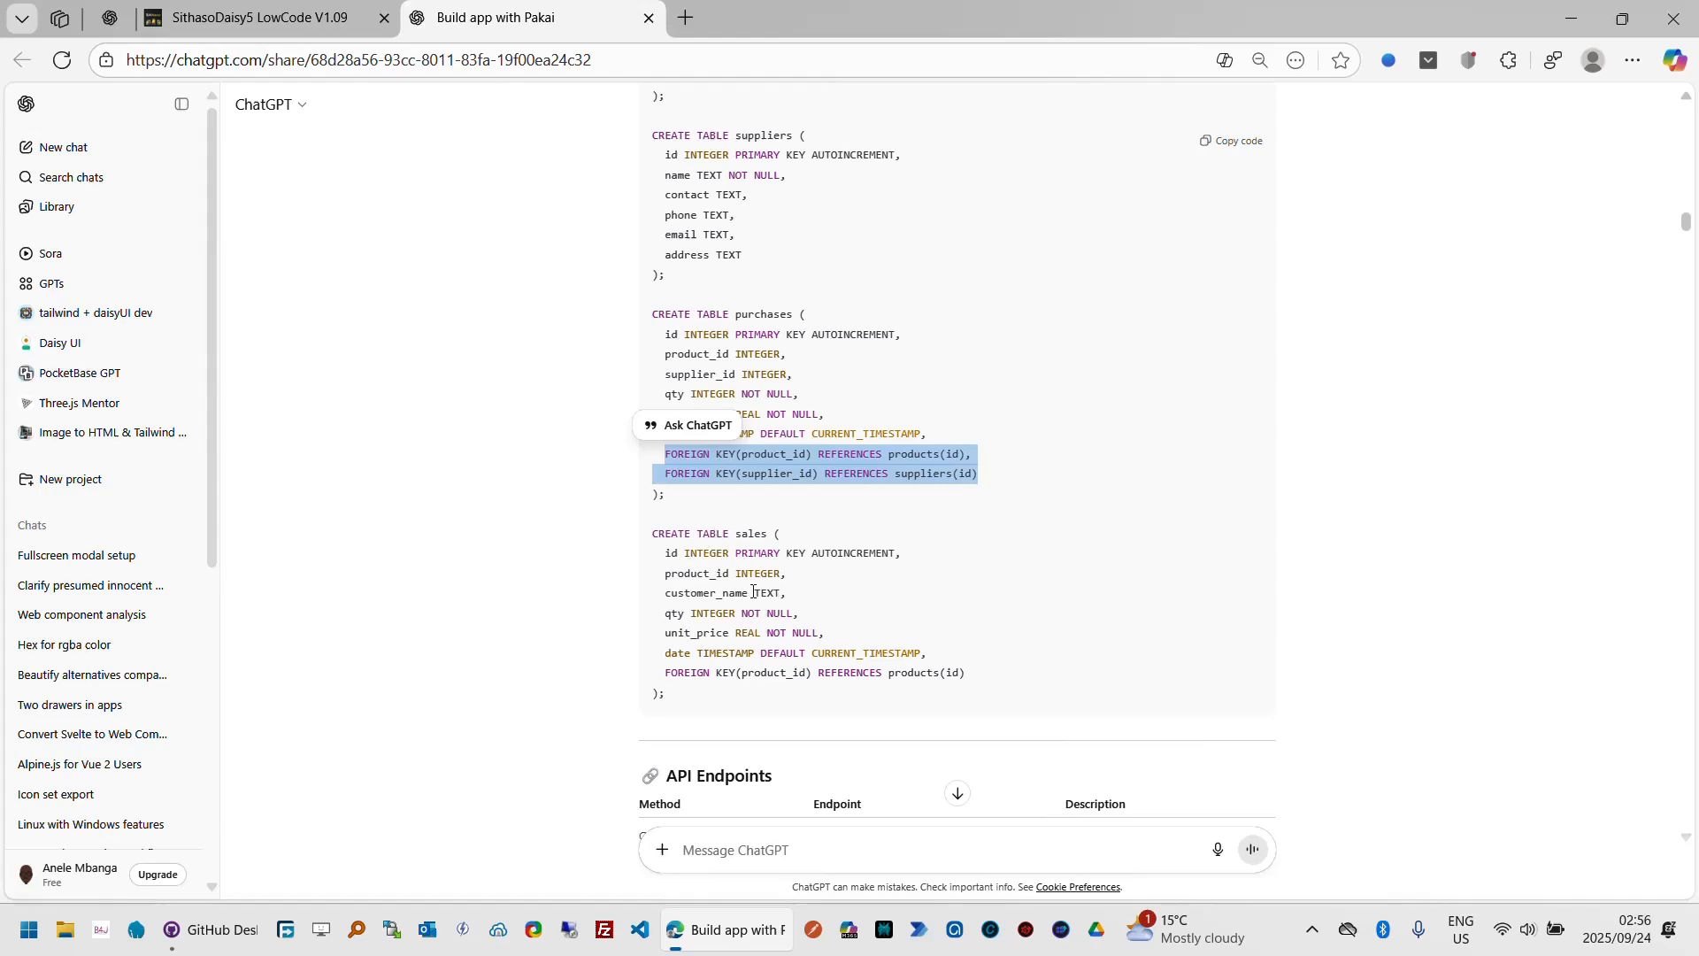
pyautogui.click(1222, 354)
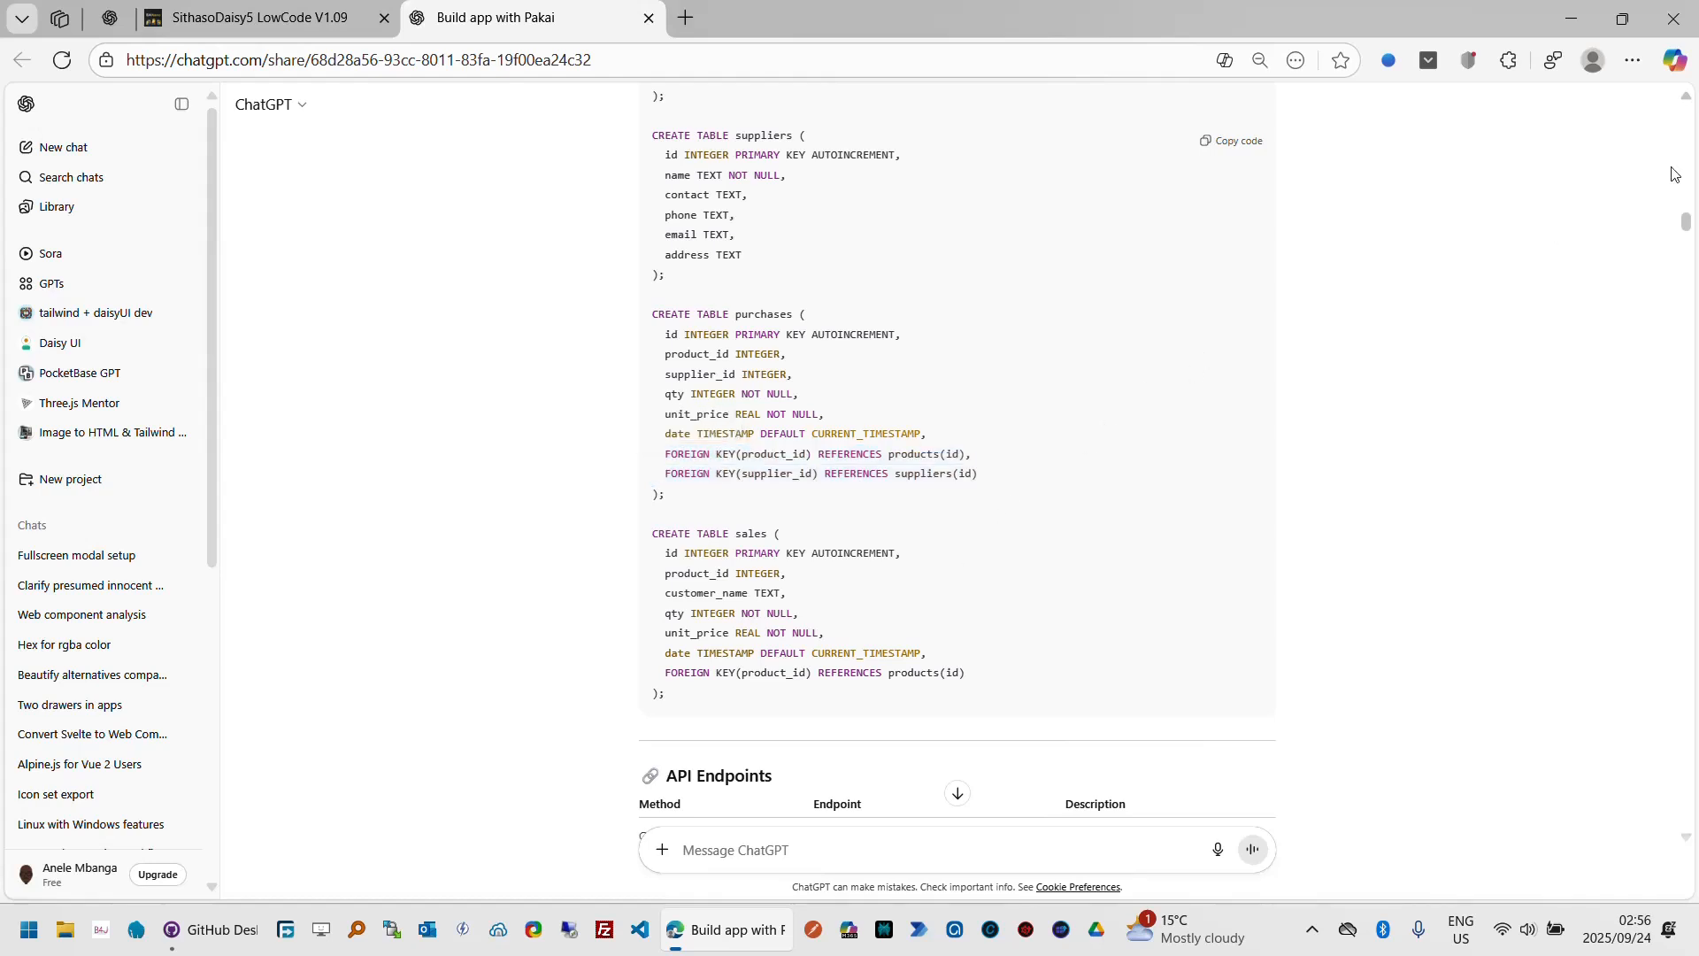
pyautogui.scroll(2, 1688, 97)
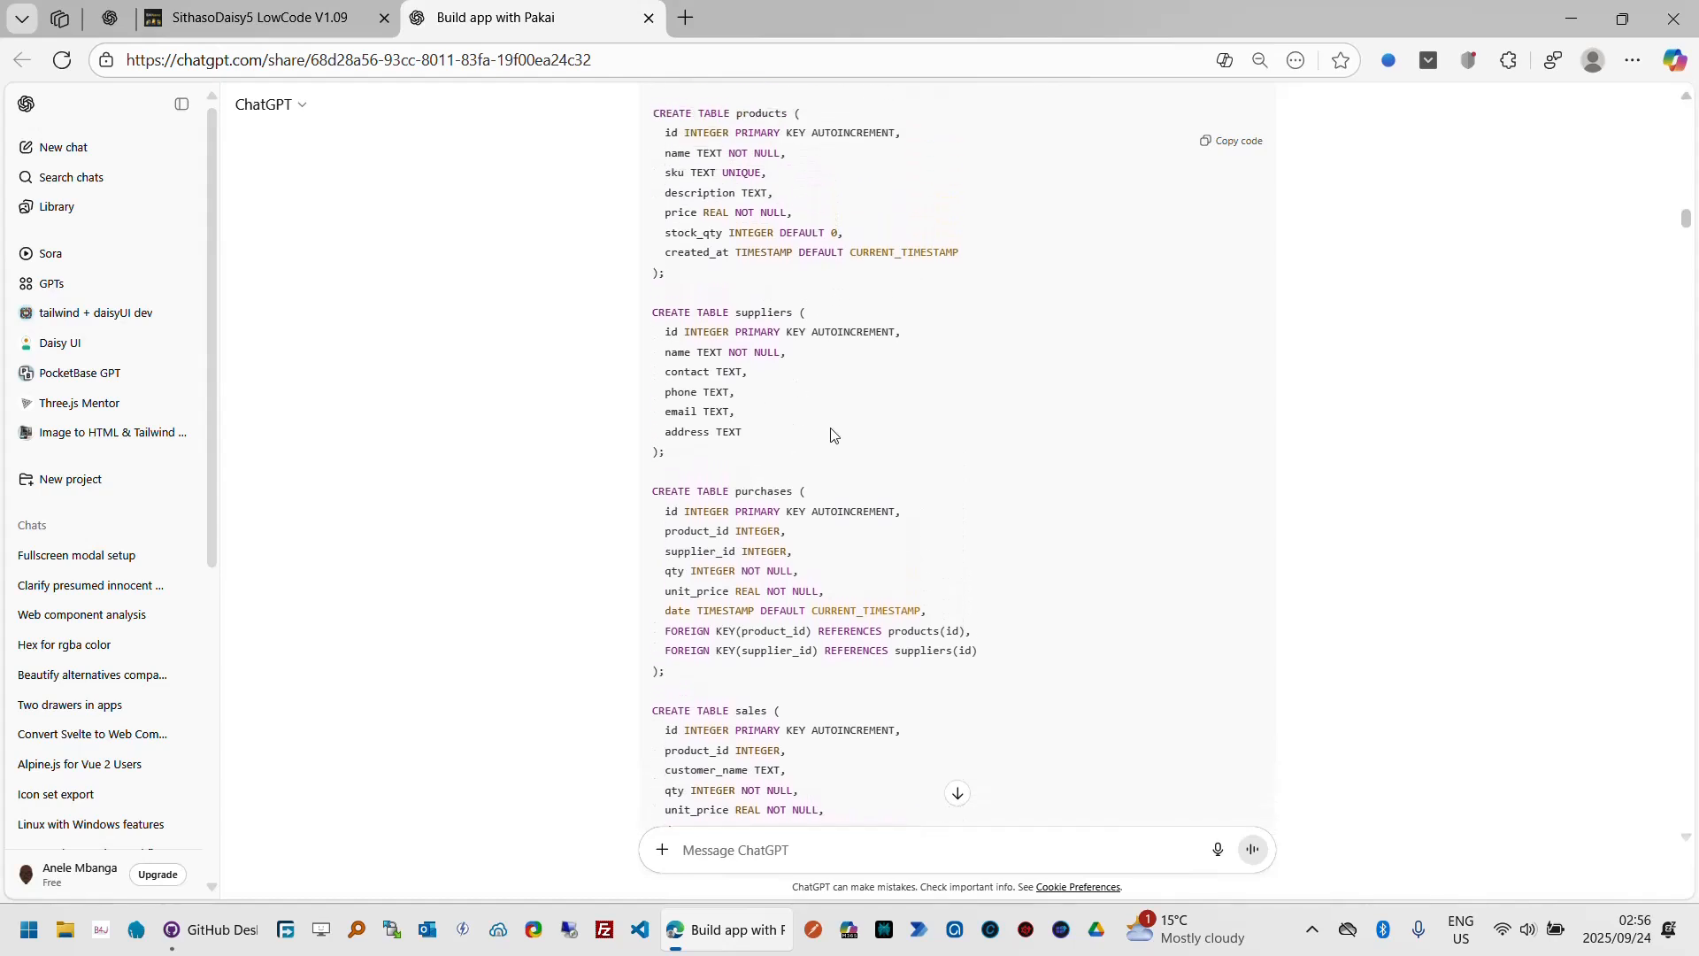
pyautogui.click(1687, 100)
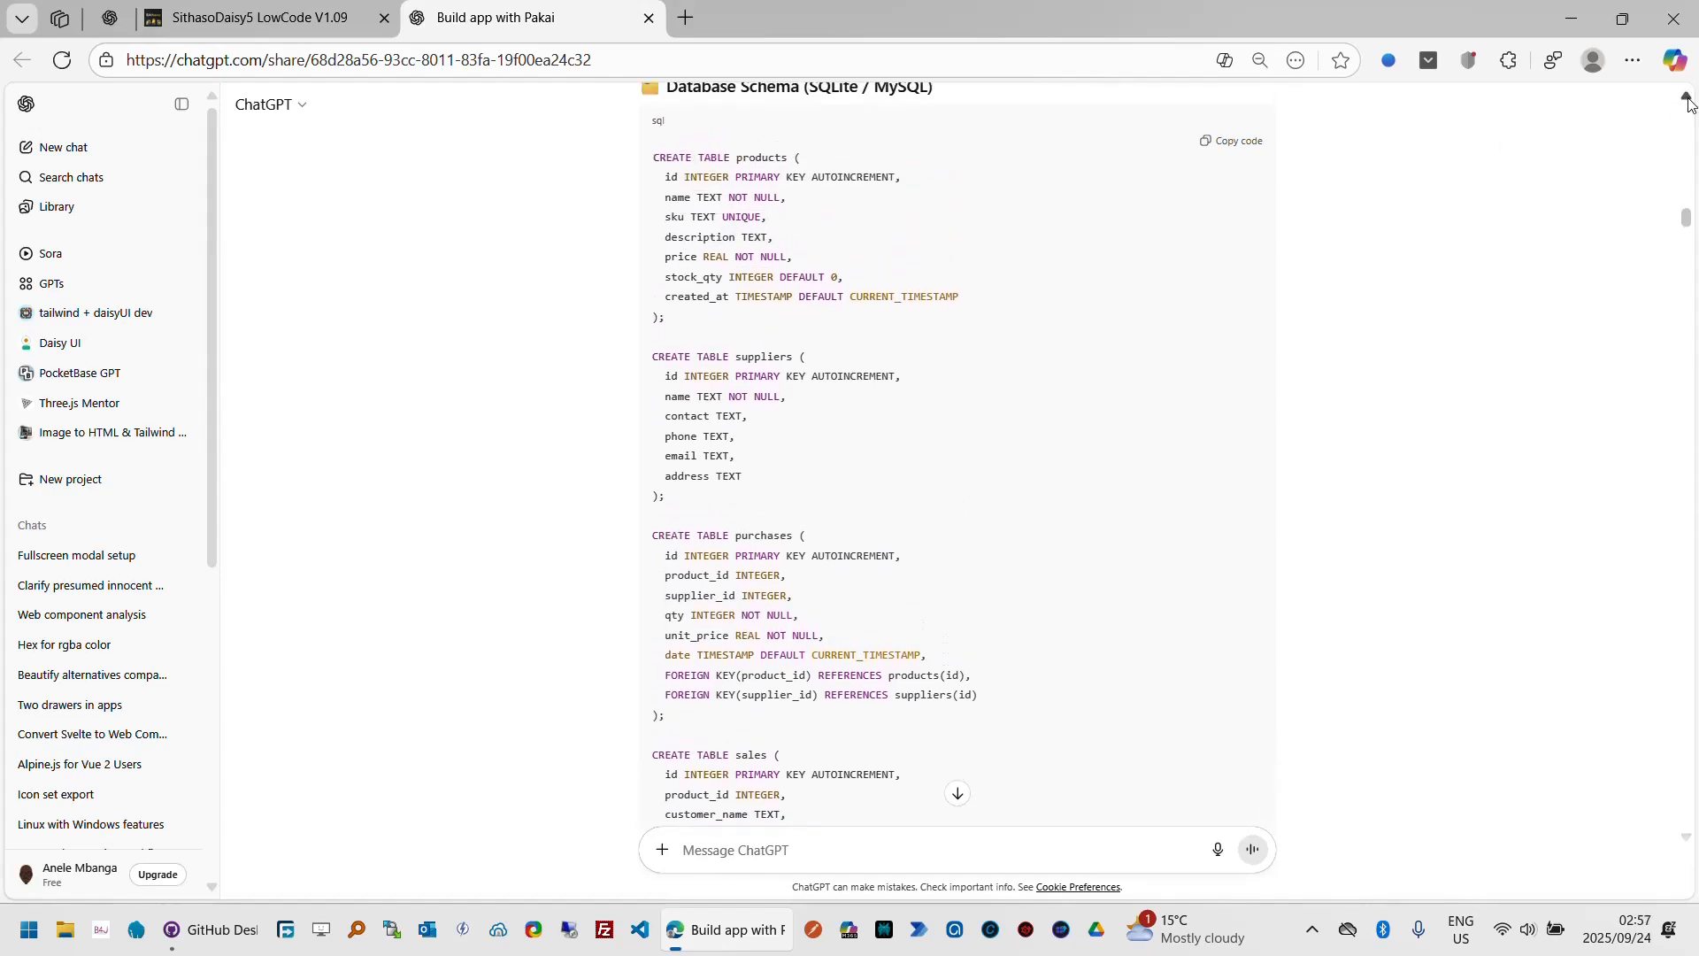
pyautogui.click(1687, 99)
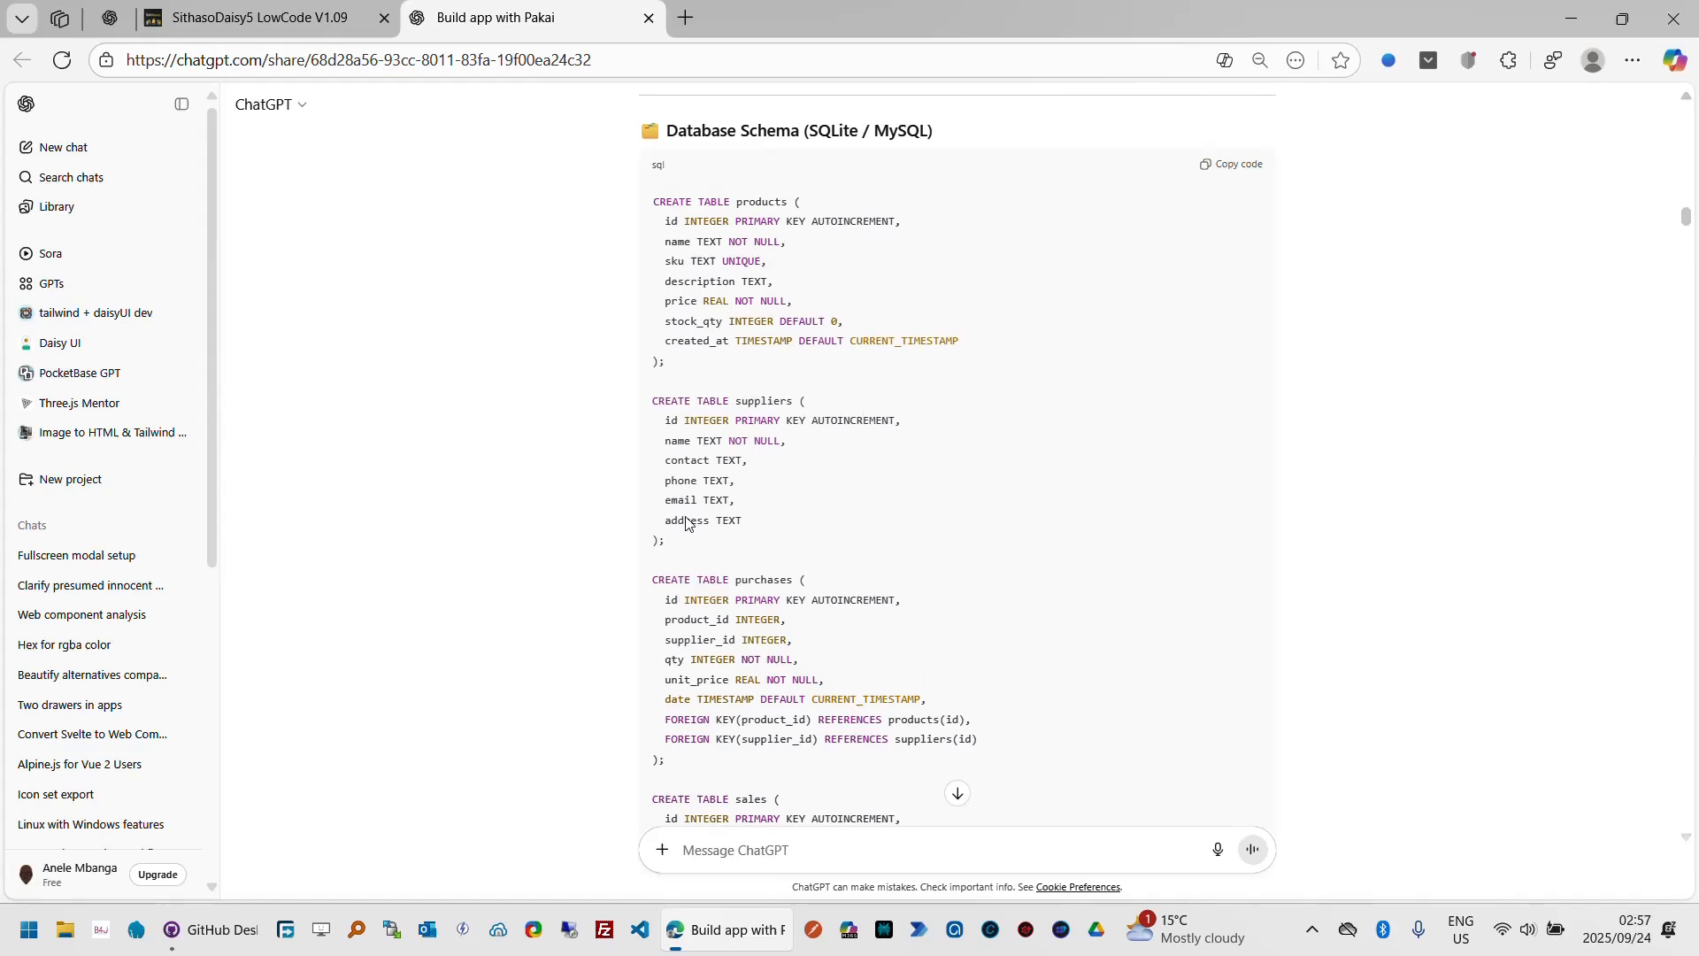
pyautogui.click(343, 22)
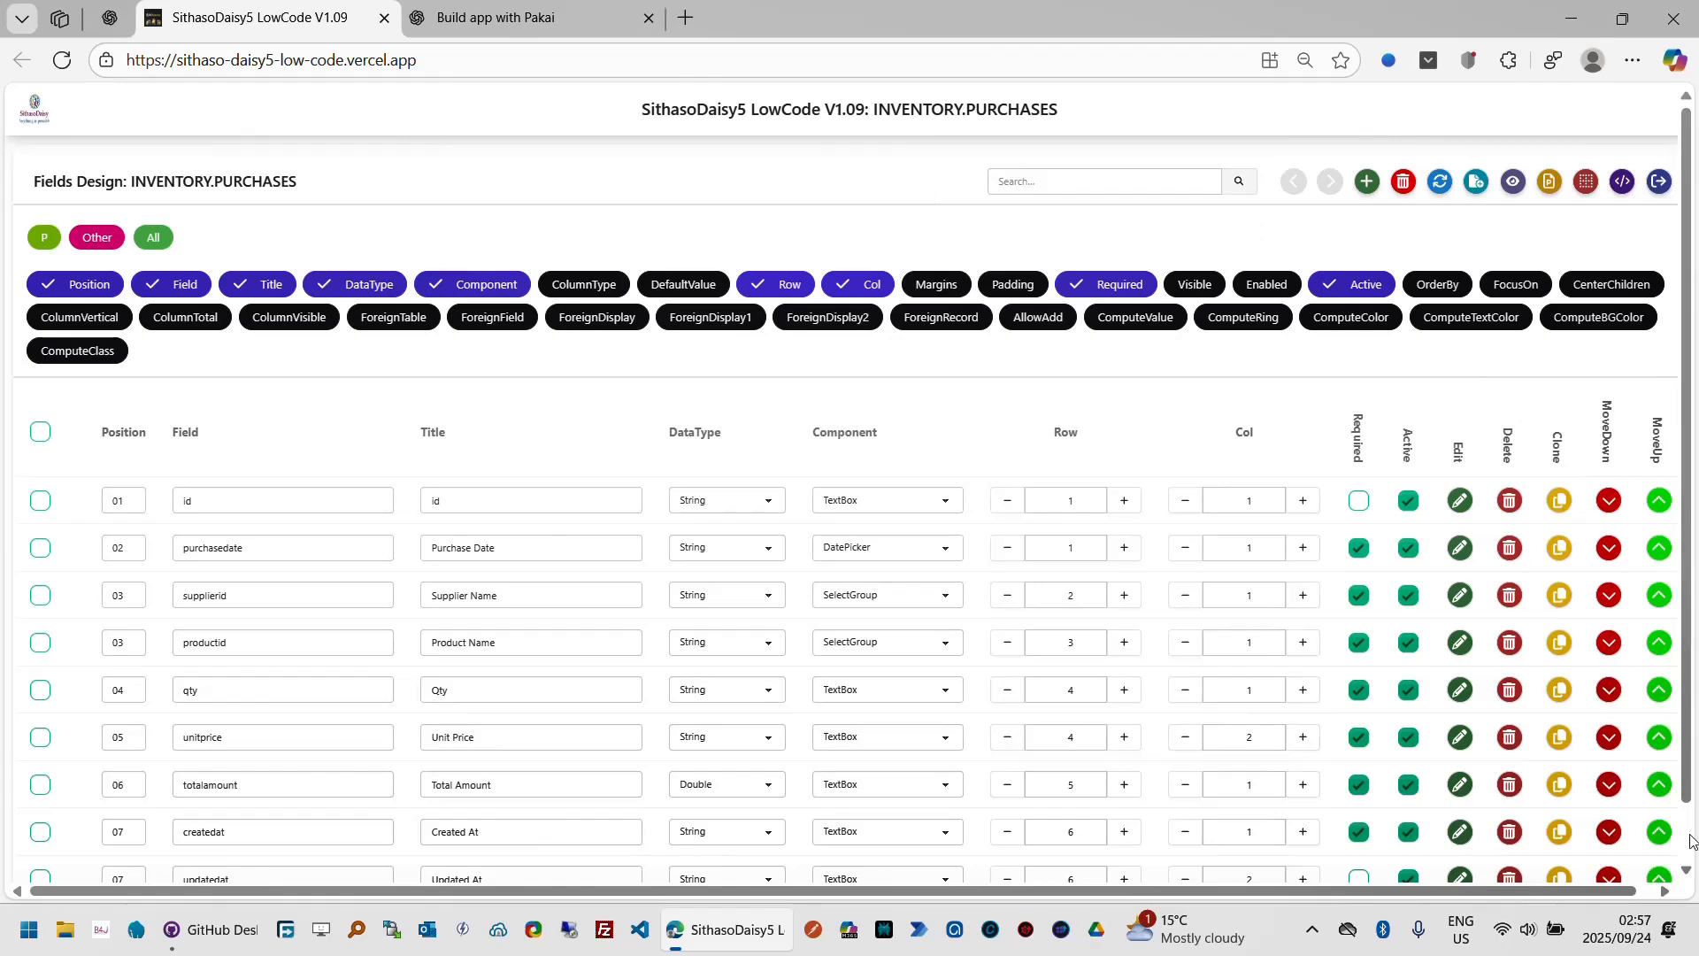
# Step: Exit the purchases fields design back to the INVENTORY table design
pyautogui.scroll(-2, 1692, 841)
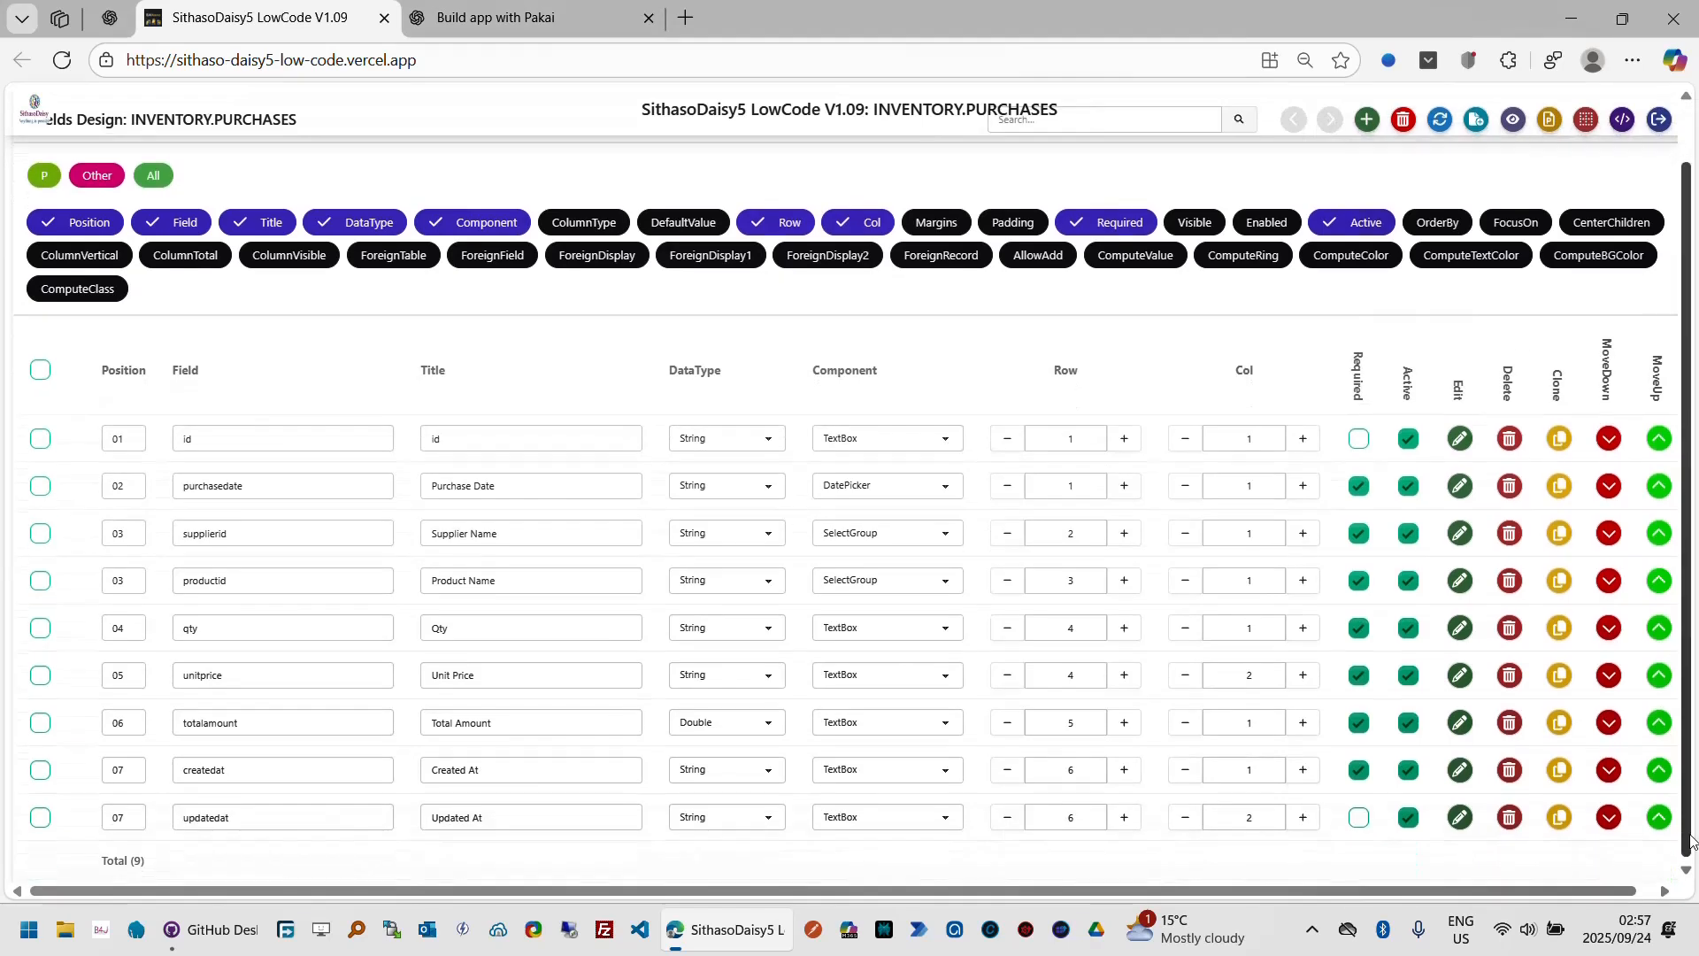
pyautogui.scroll(2, 1693, 144)
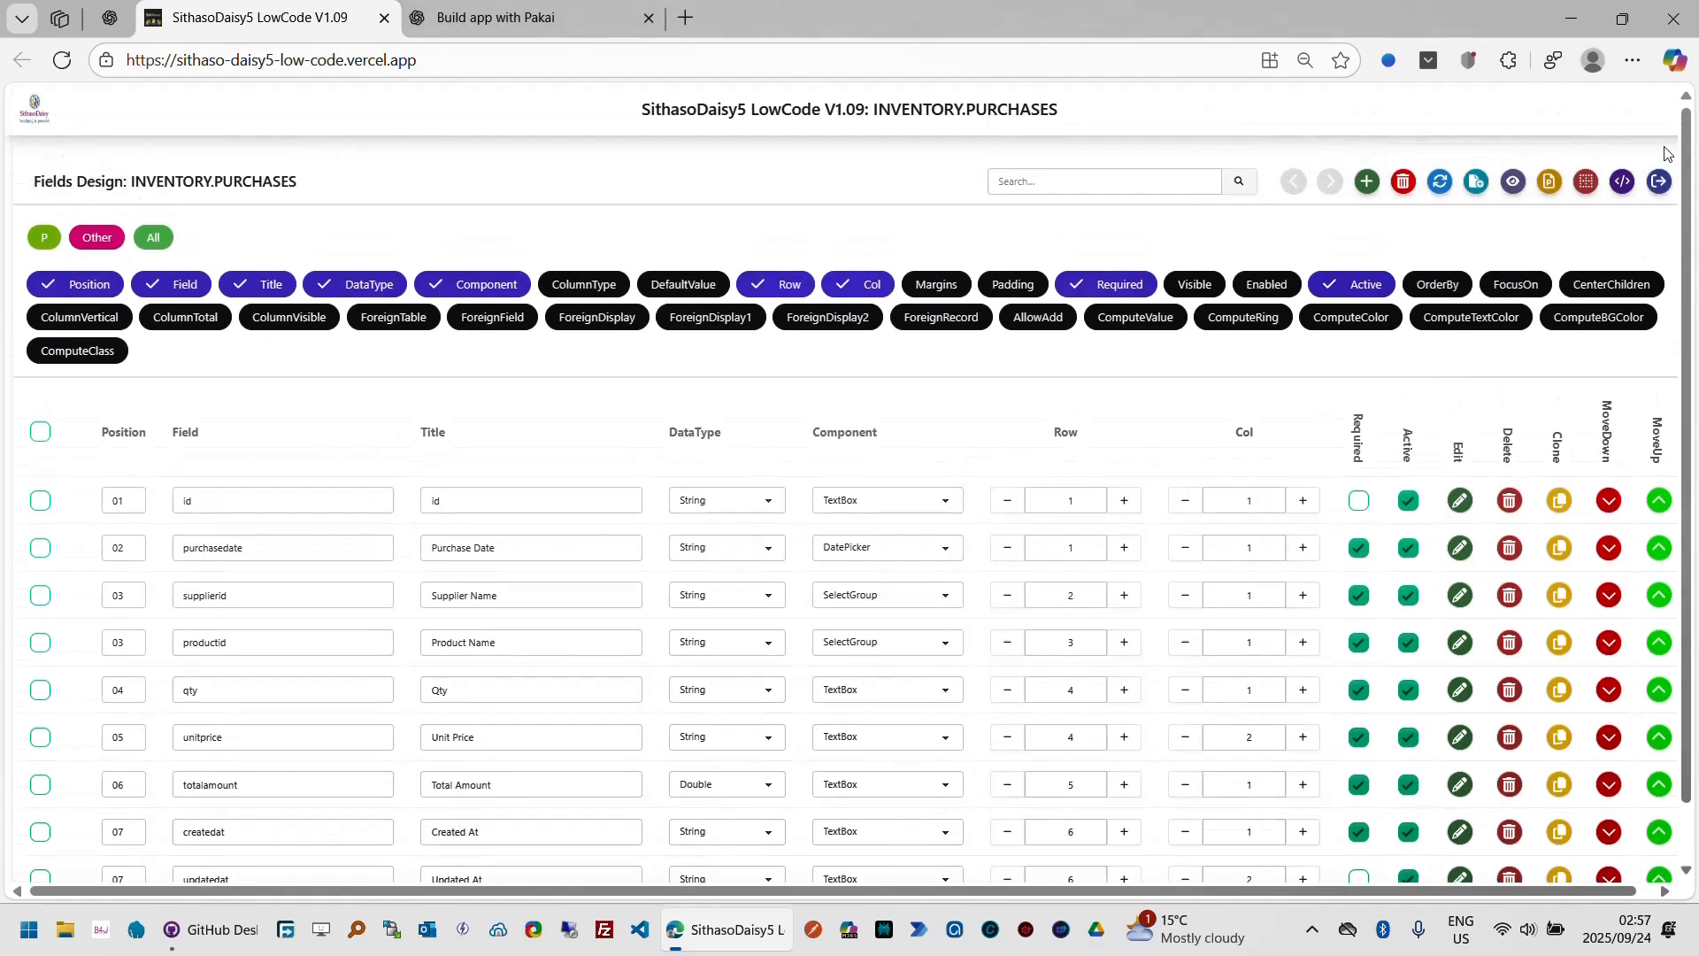
pyautogui.click(1661, 183)
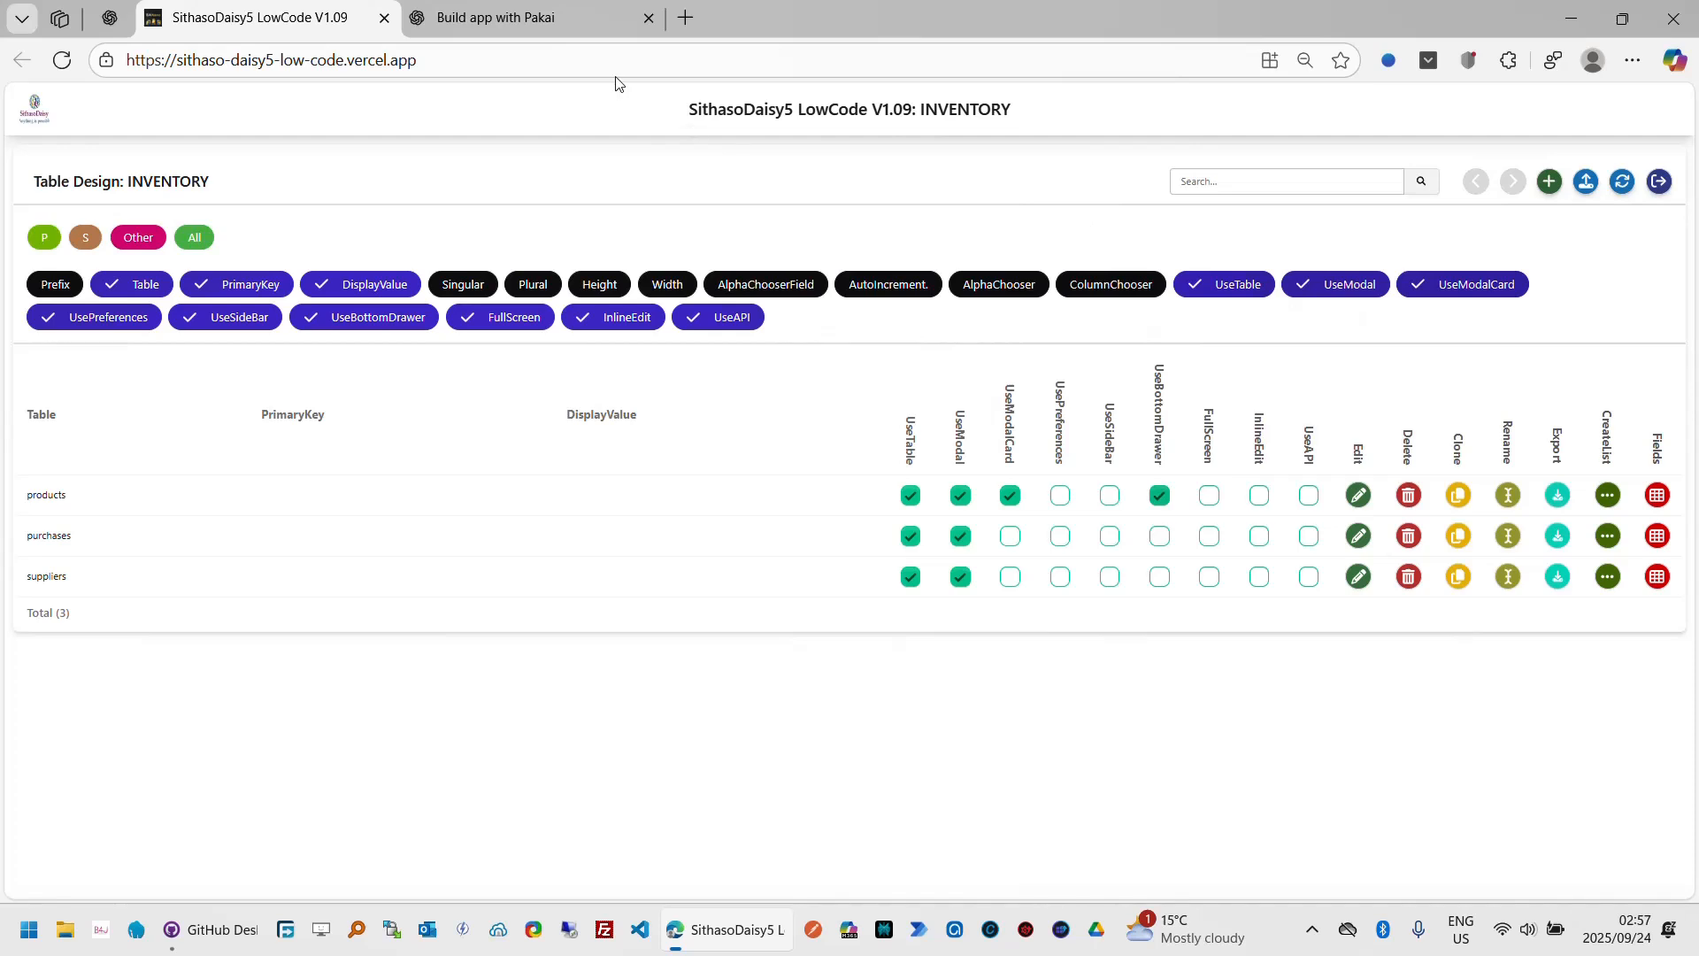
# Step: Switch to the ChatGPT tab and review the sales table schema before returning to the table designer
pyautogui.click(602, 19)
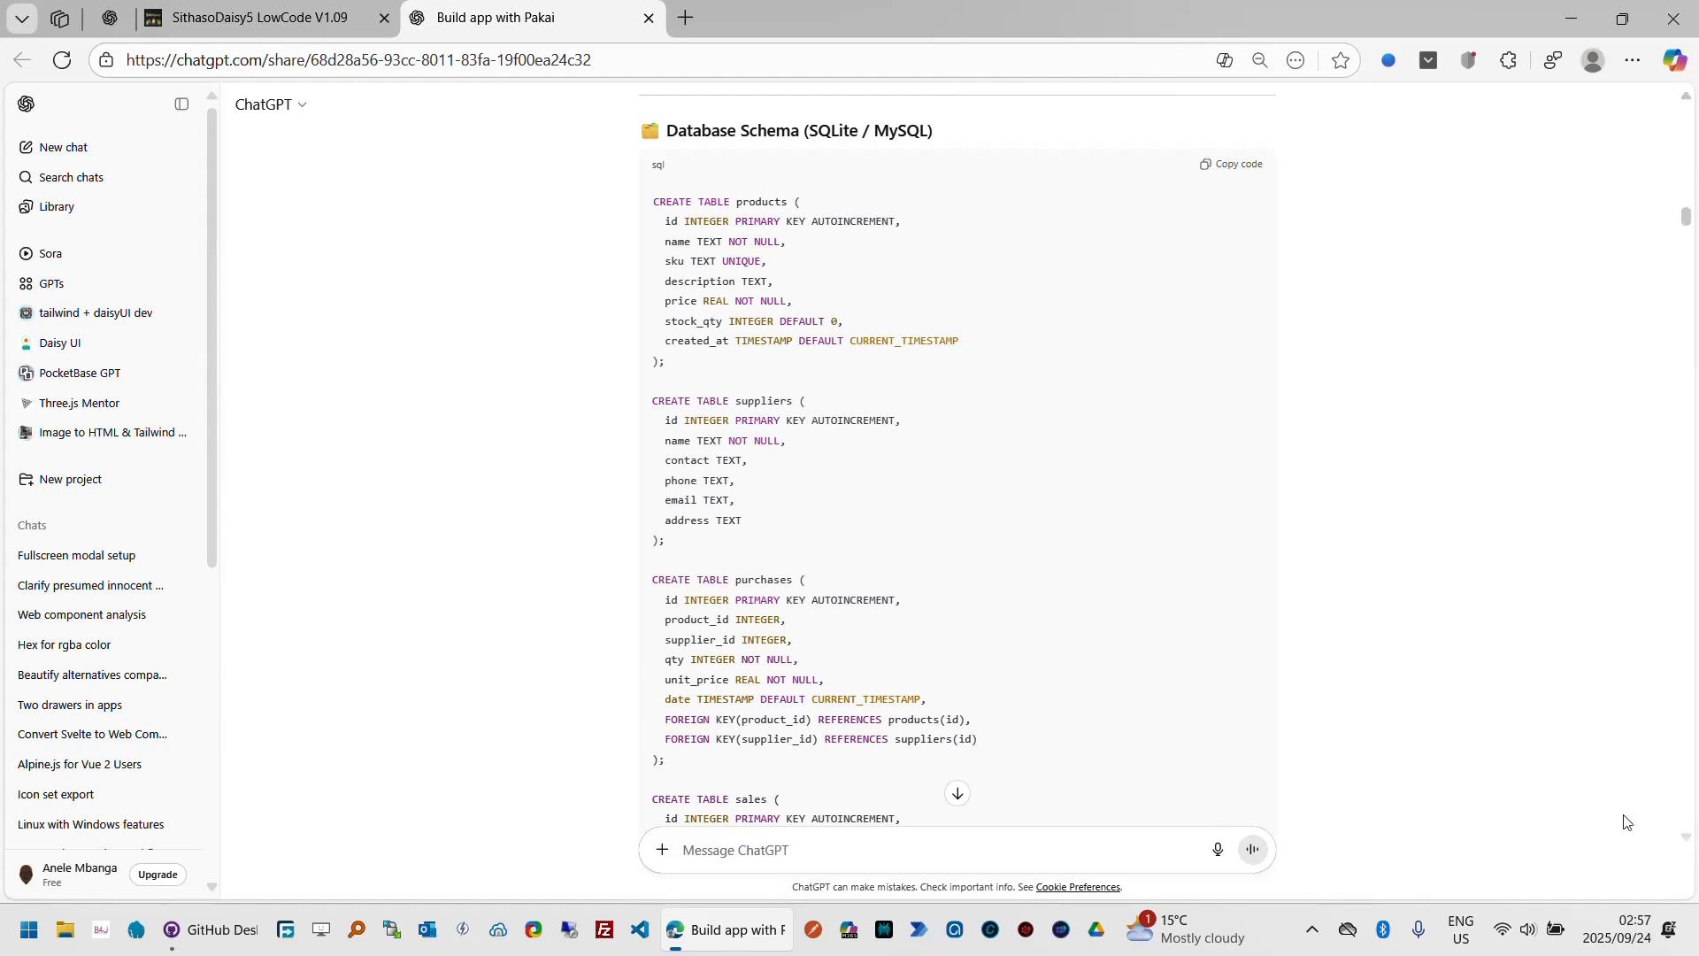
pyautogui.scroll(-1, 1626, 821)
pyautogui.scroll(-1, 1624, 822)
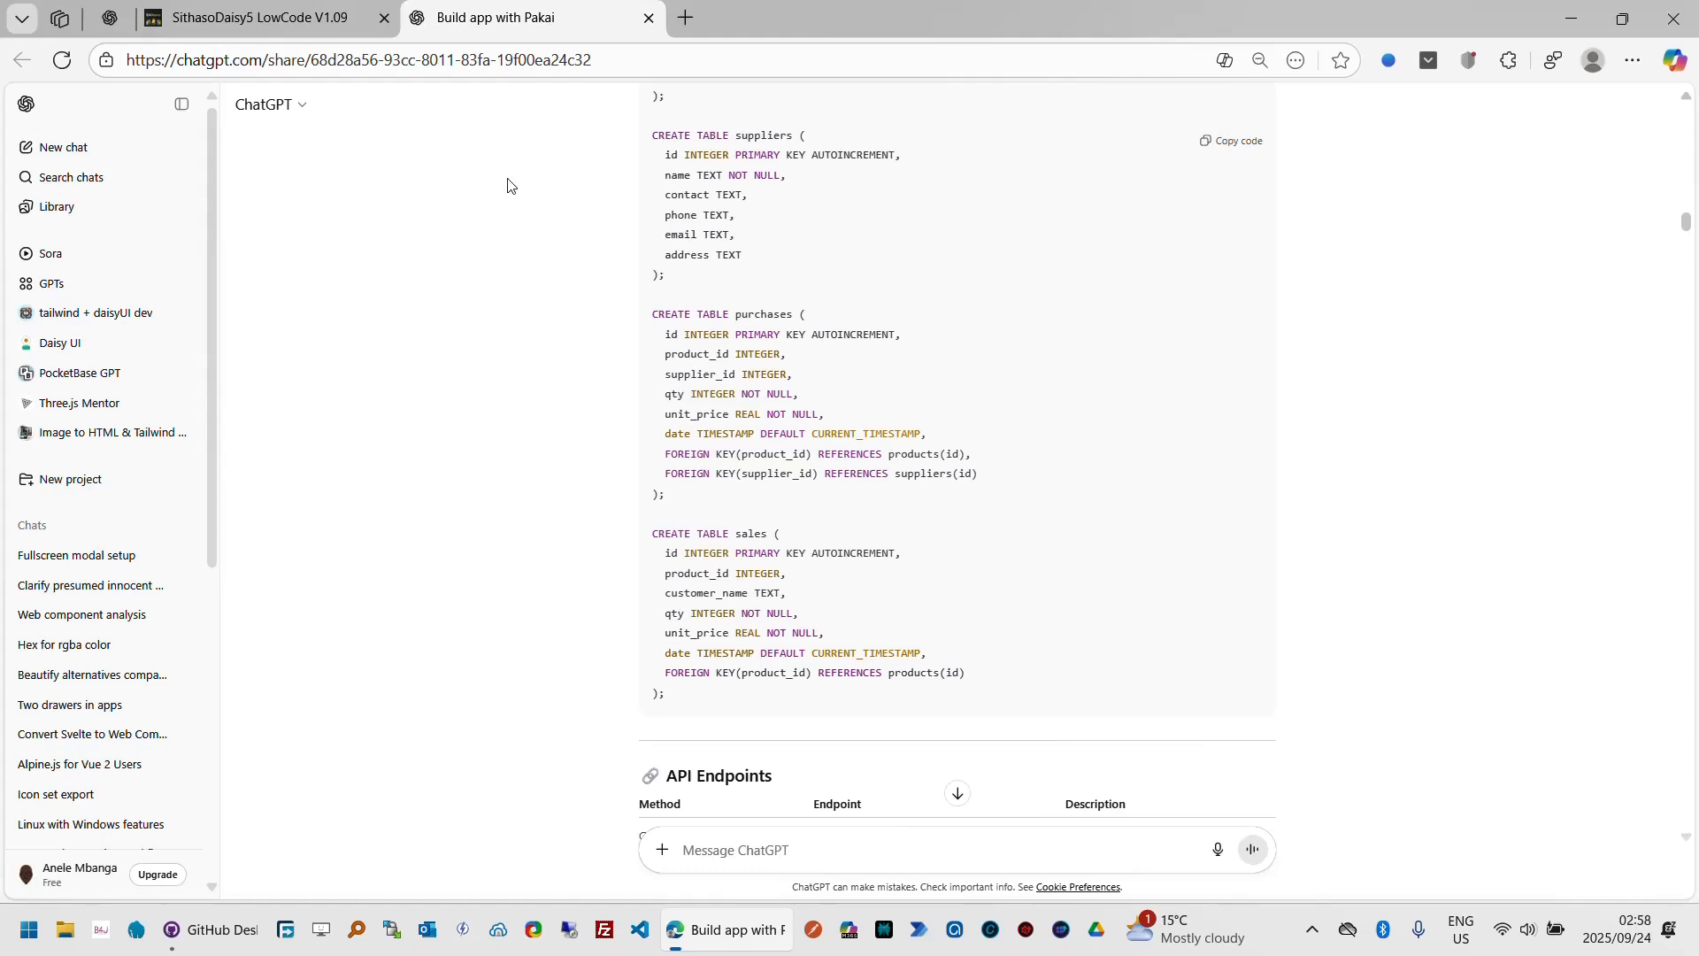
pyautogui.click(346, 22)
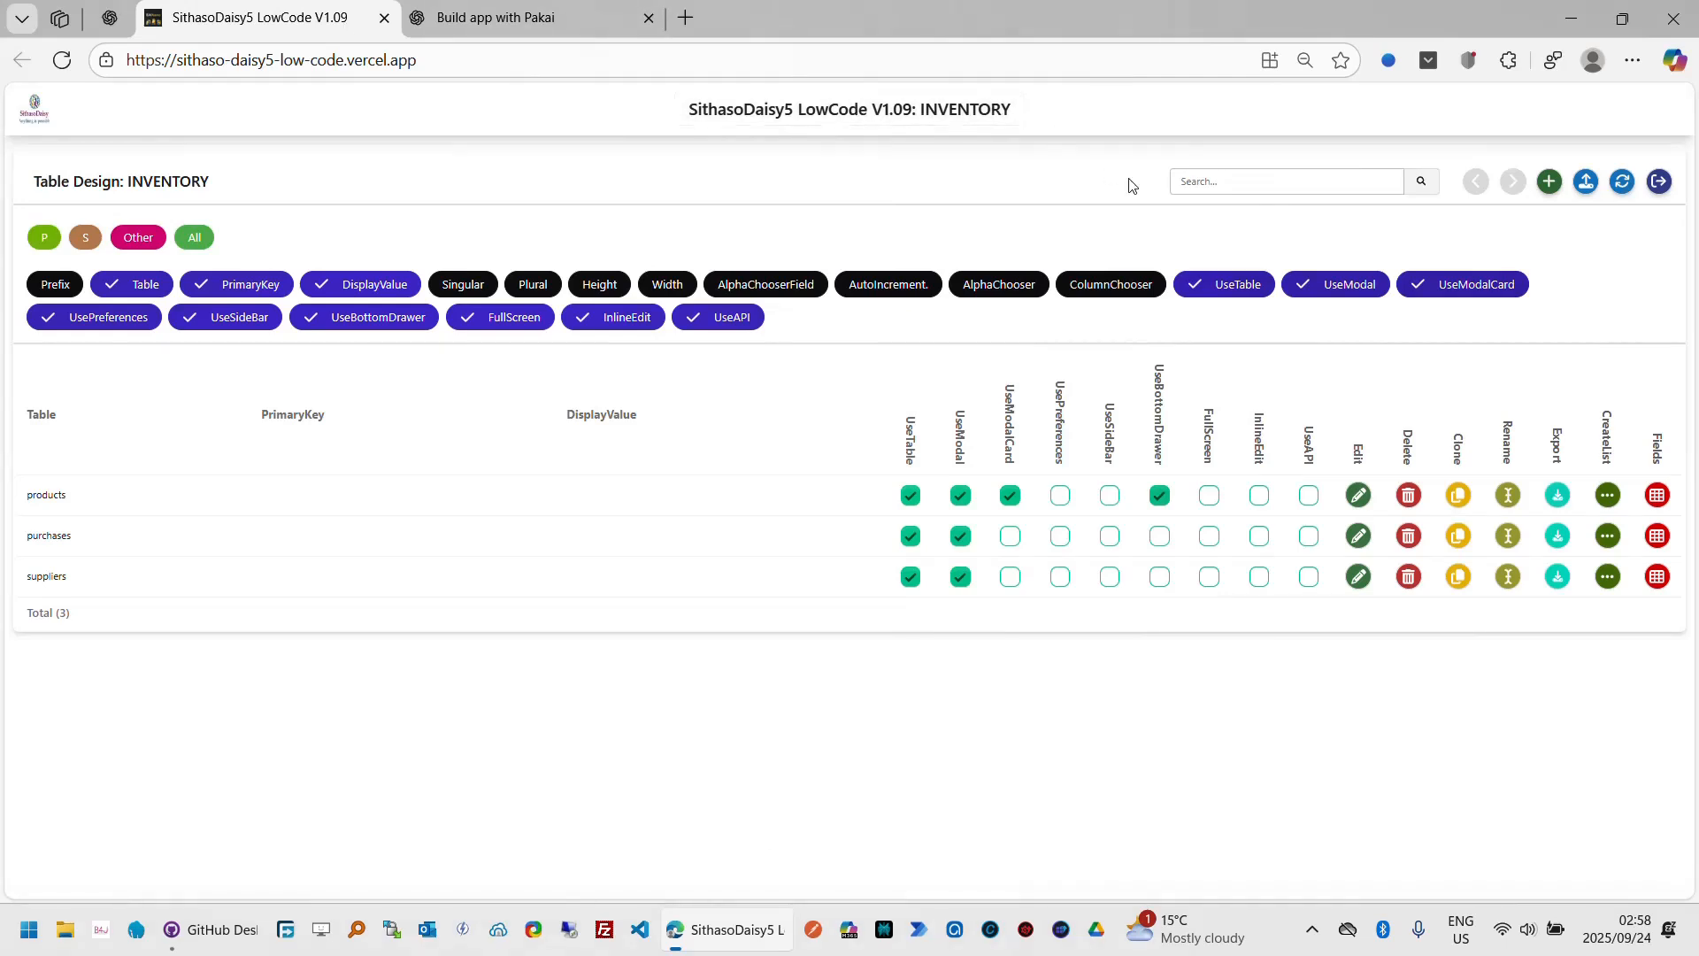
# Step: Add a new table named sales with singular Sale, plural Sales, and Use Table and Use Modal enabled
pyautogui.click(1627, 188)
pyautogui.click(1549, 183)
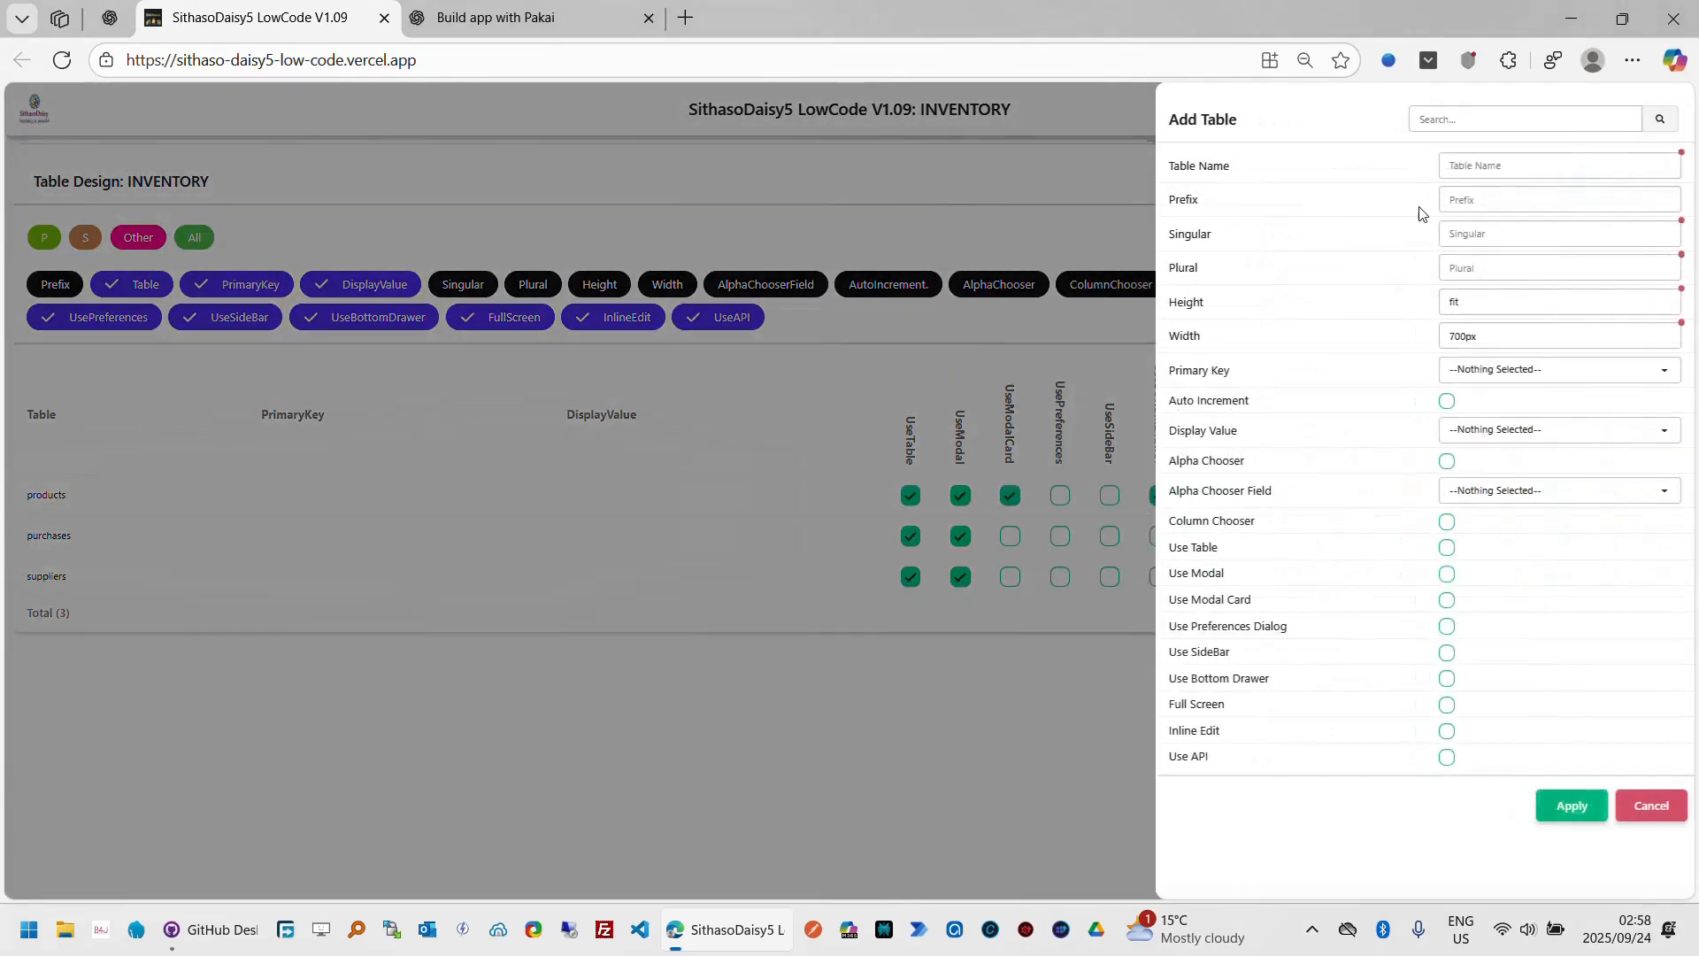
pyautogui.click(1509, 168)
pyautogui.write('sales')
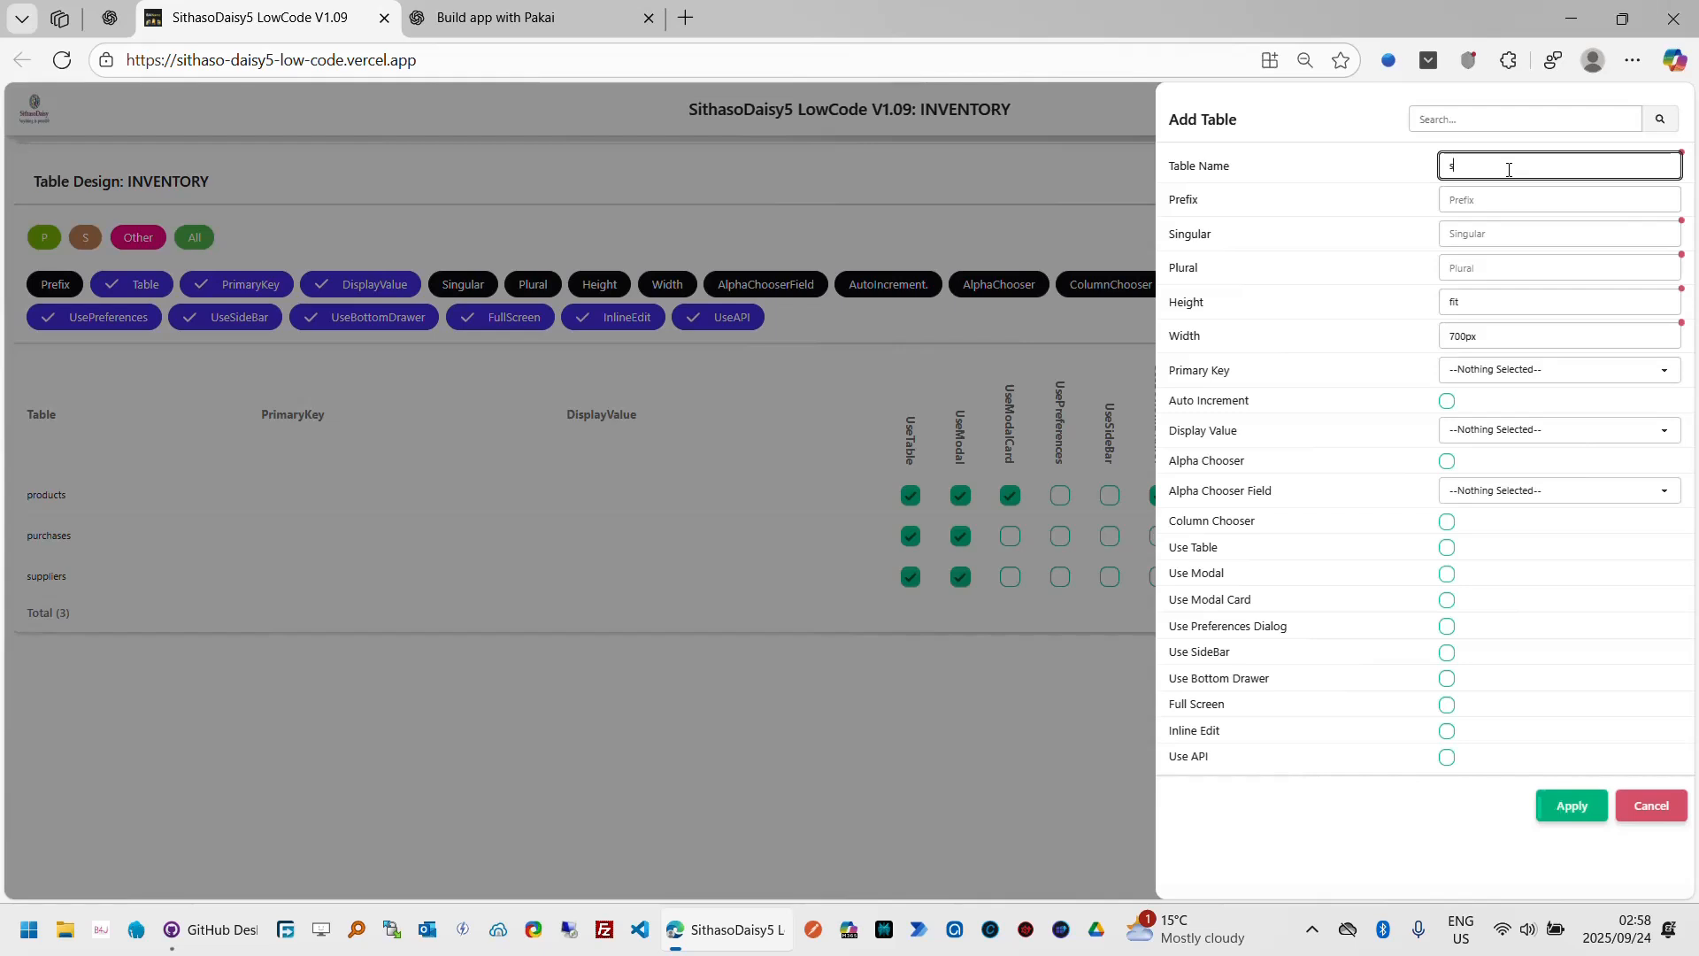
pyautogui.press('Tab')
pyautogui.press('Tab')
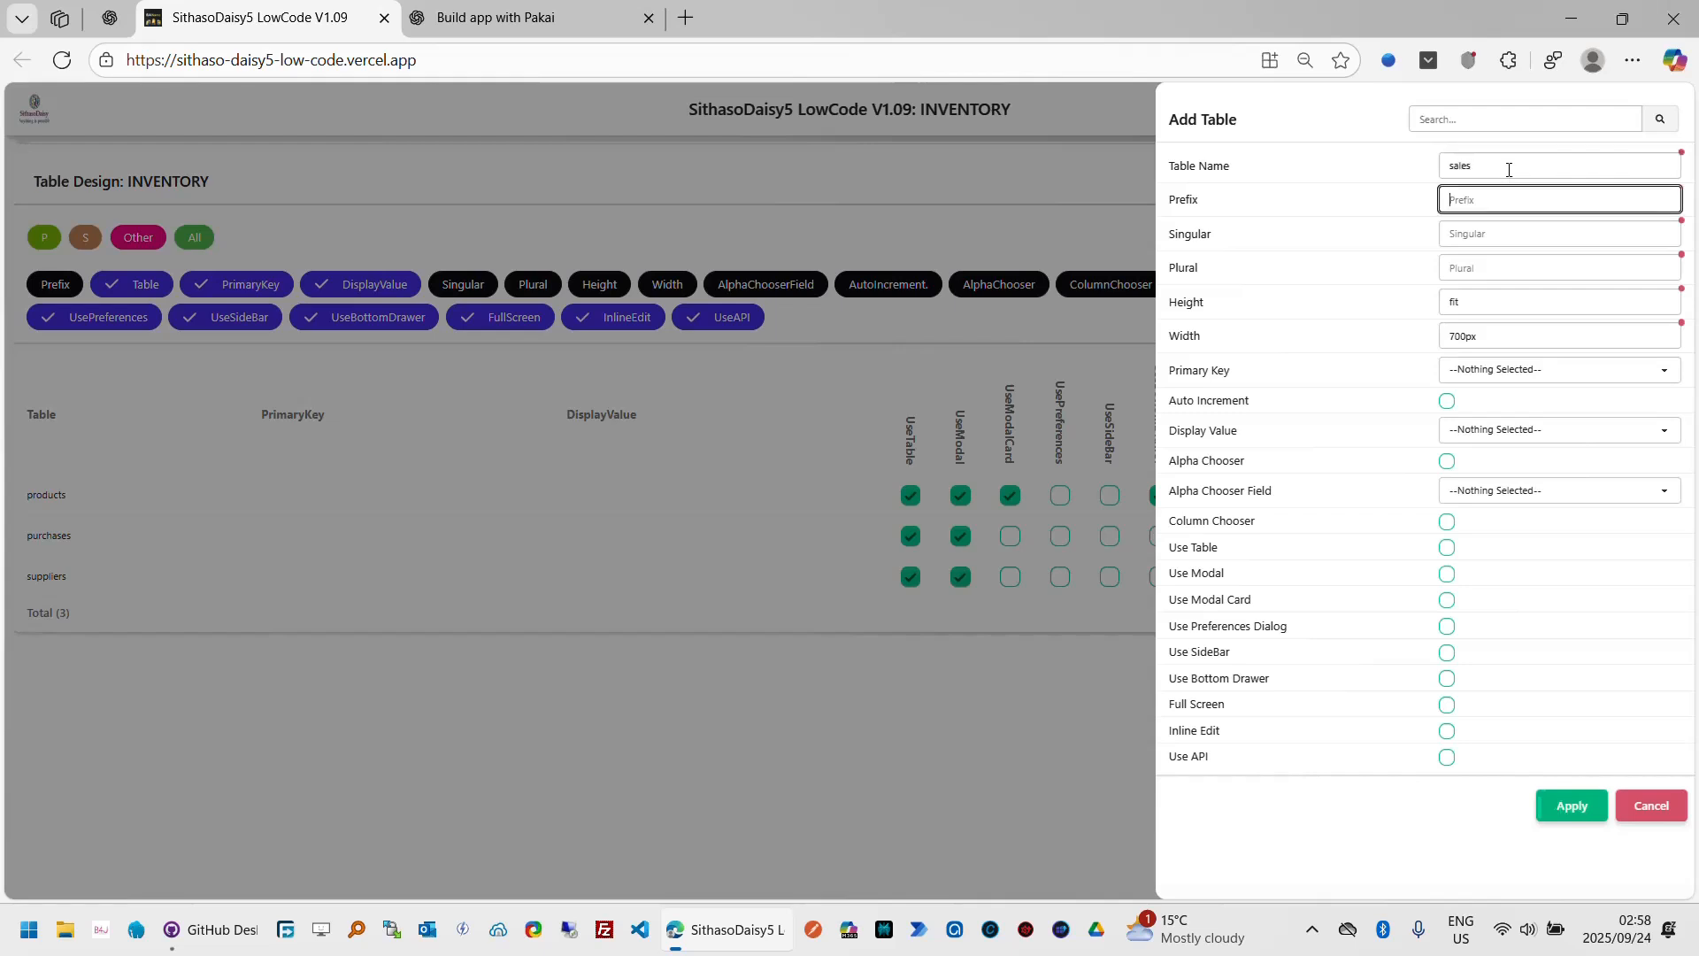
pyautogui.write('Sale')
pyautogui.press('Tab')
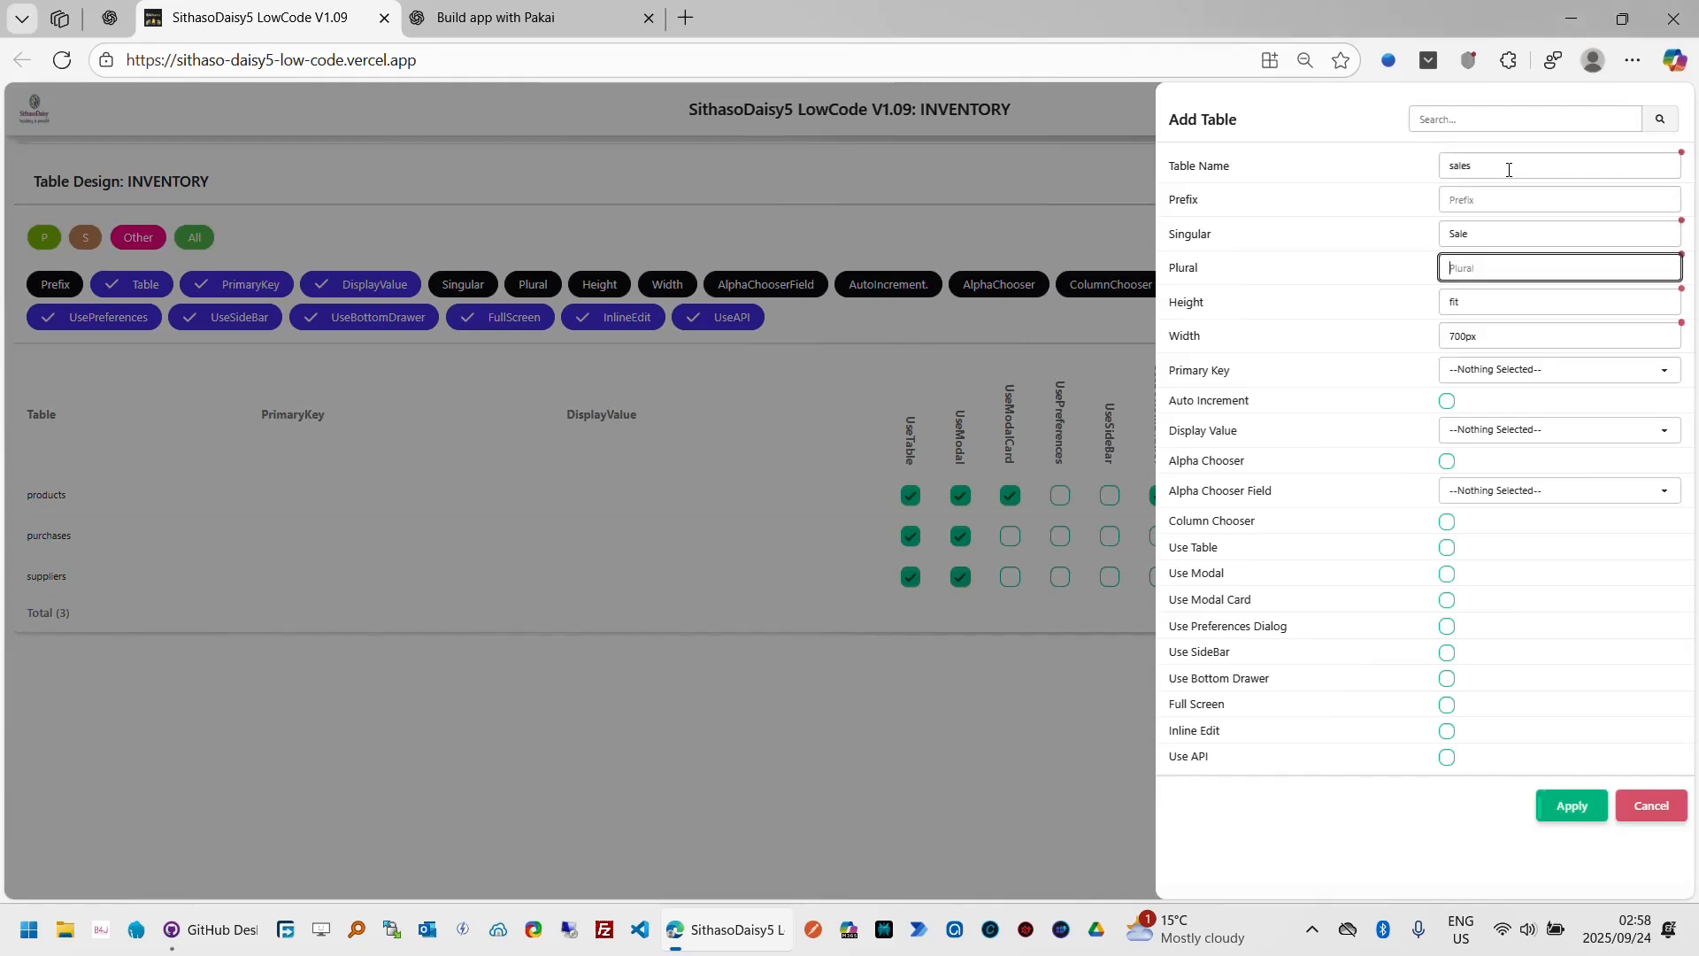
pyautogui.write('Sale')
pyautogui.press('Tab')
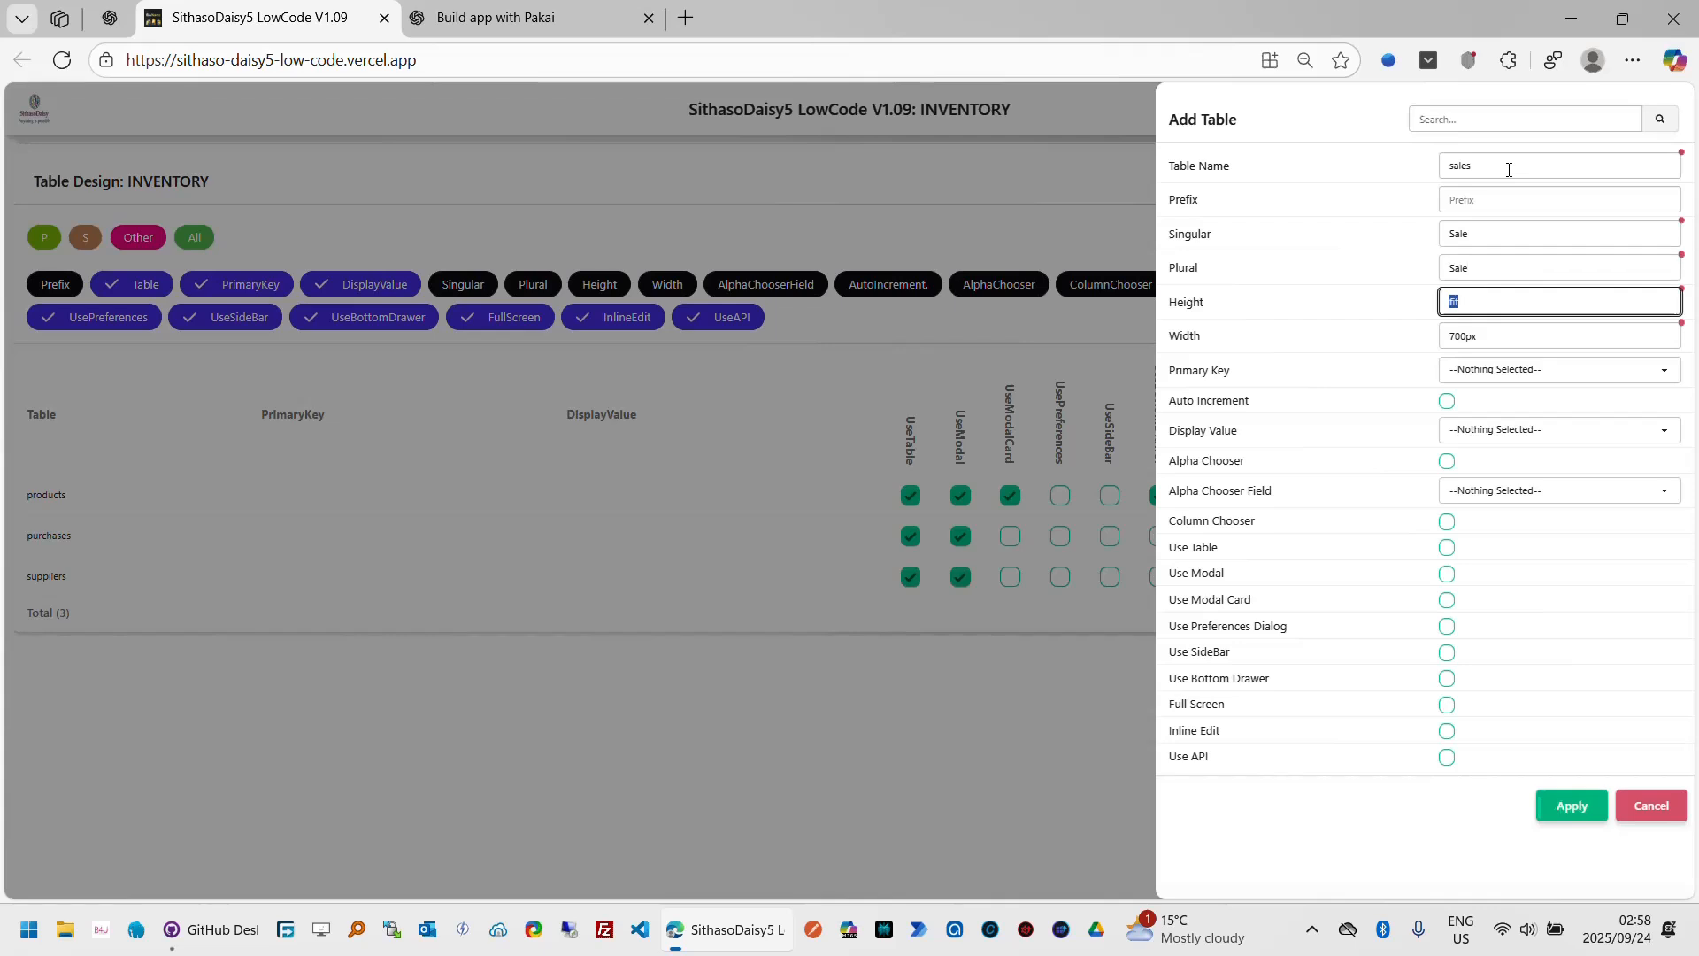
pyautogui.hotkey('shift', 'Tab')
pyautogui.write('Sales')
pyautogui.press('Tab')
pyautogui.click(1450, 550)
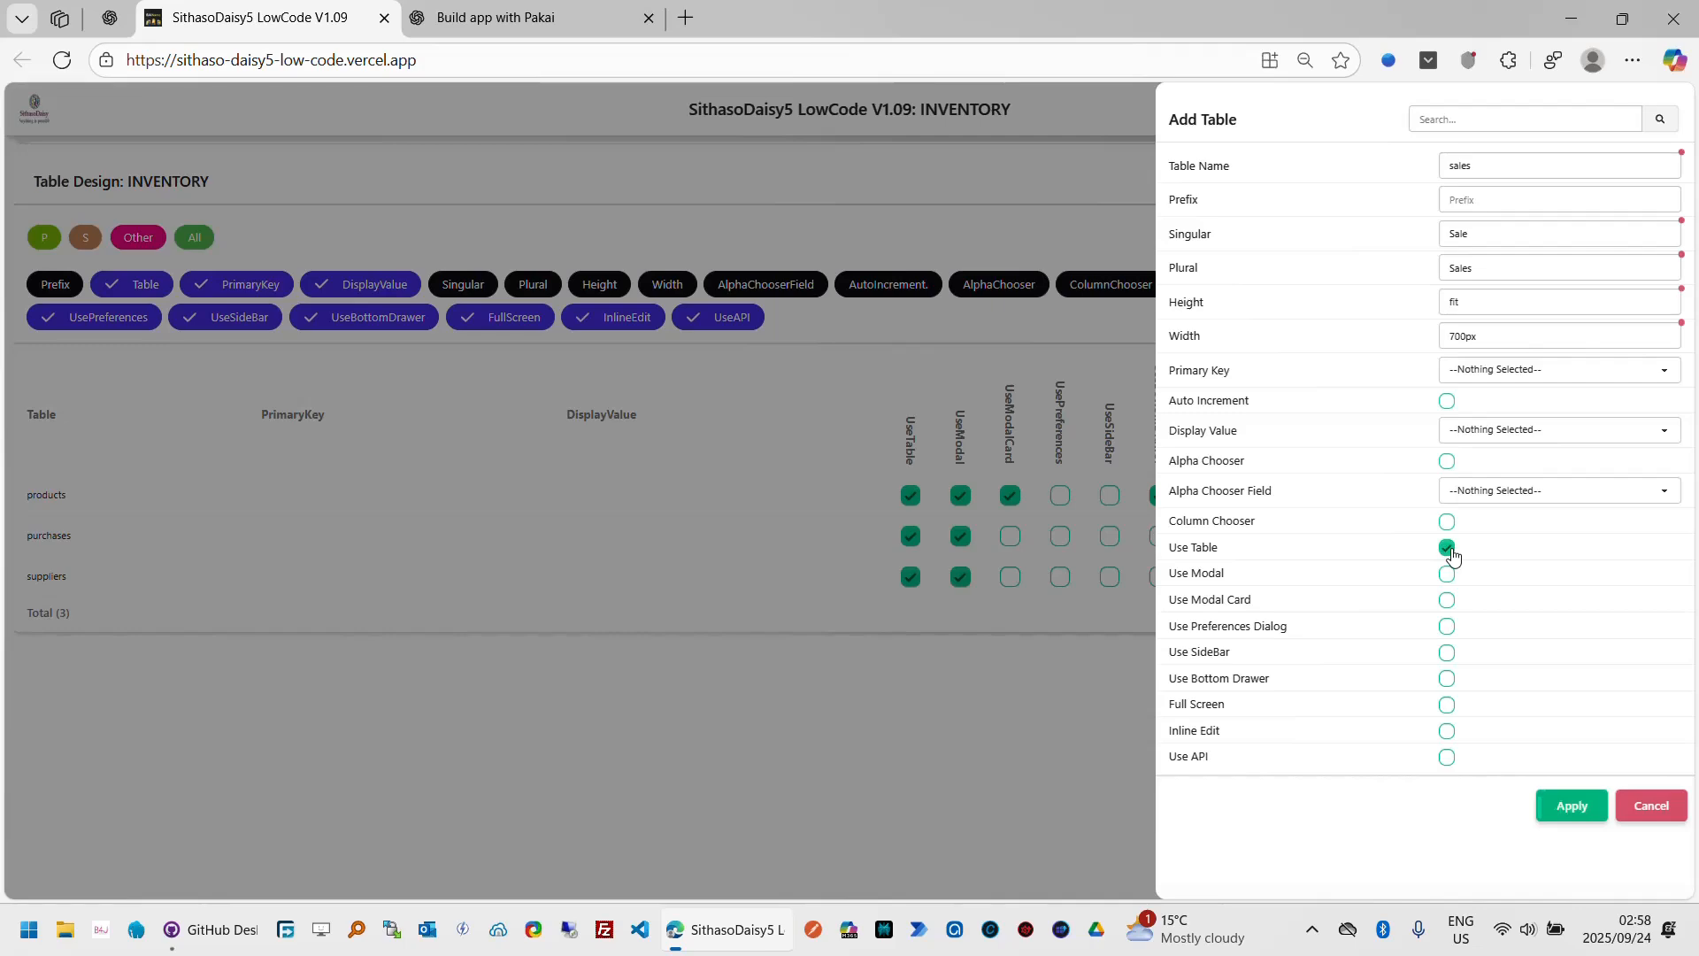
pyautogui.click(1450, 576)
pyautogui.click(1589, 802)
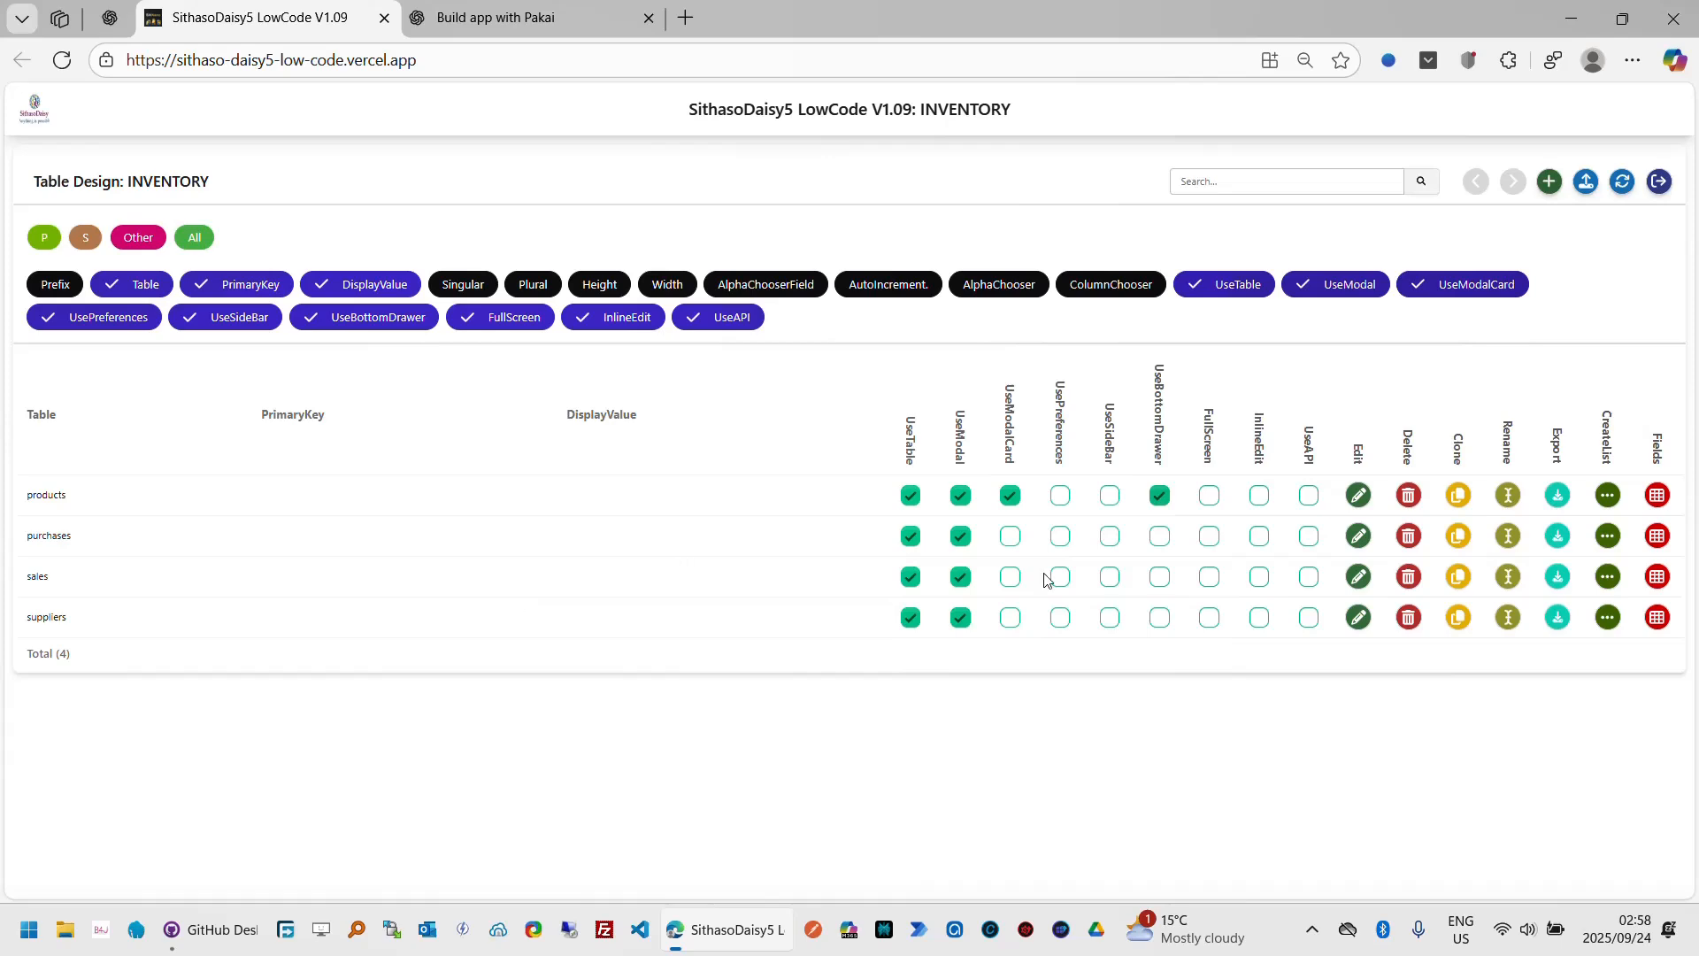
# Step: Open the sales fields designer and its field-names dialog, and enter id; Product Name; as the first fields
pyautogui.click(1658, 577)
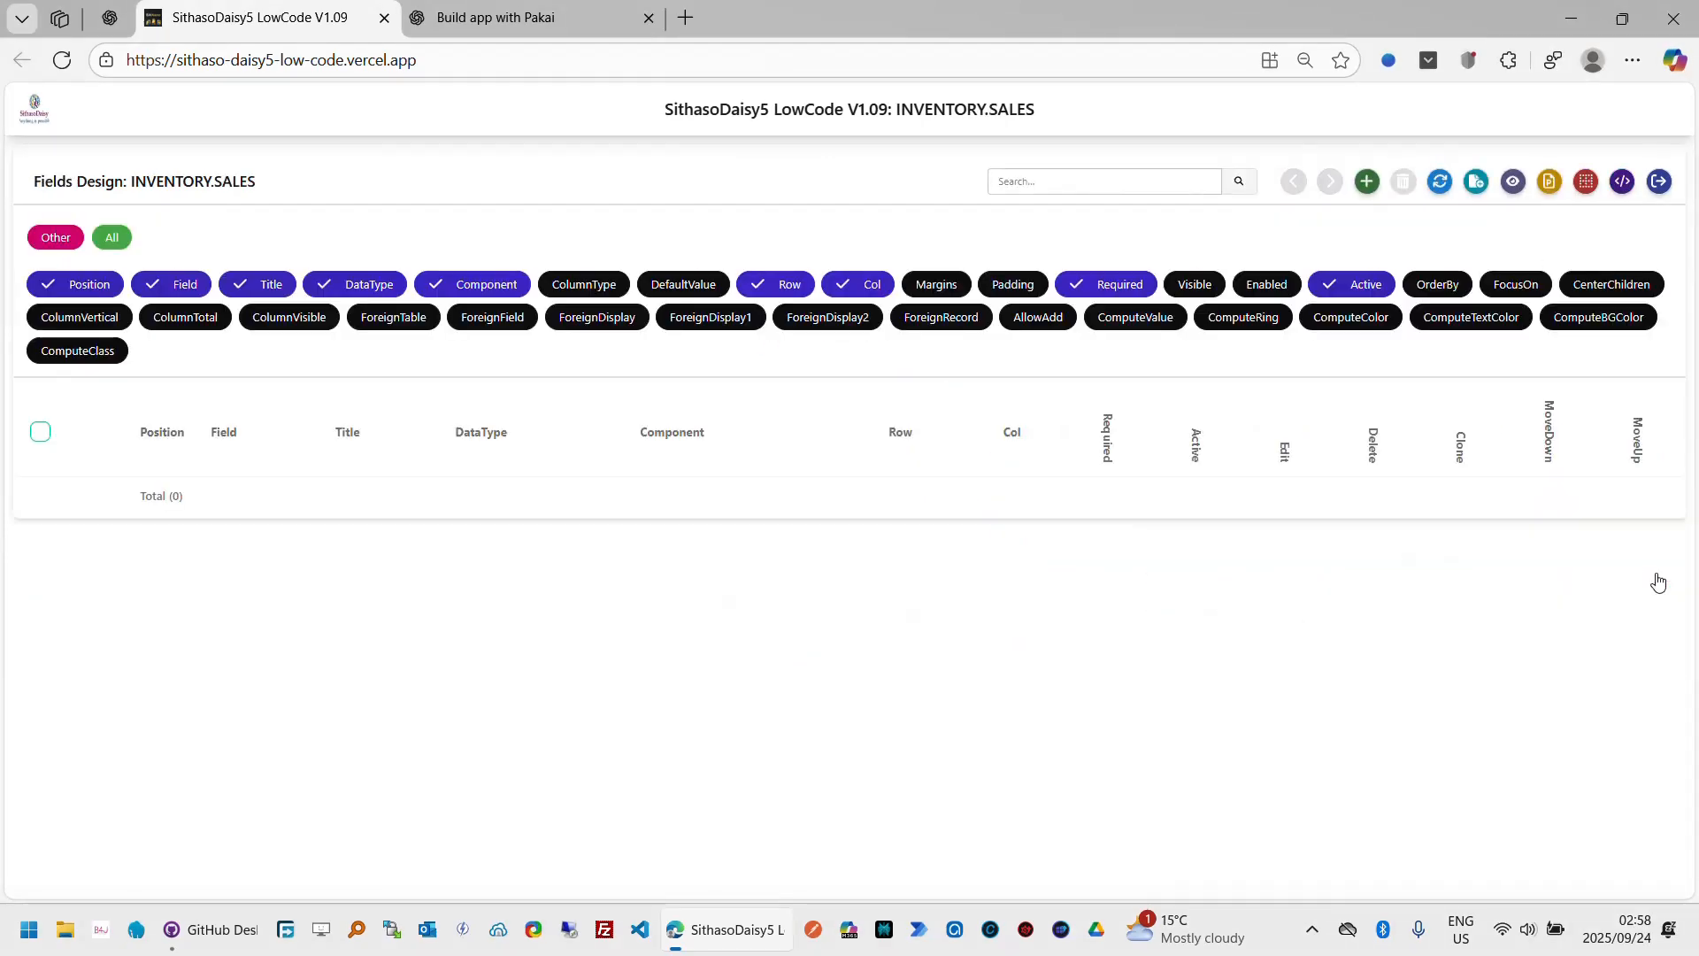
pyautogui.click(545, 22)
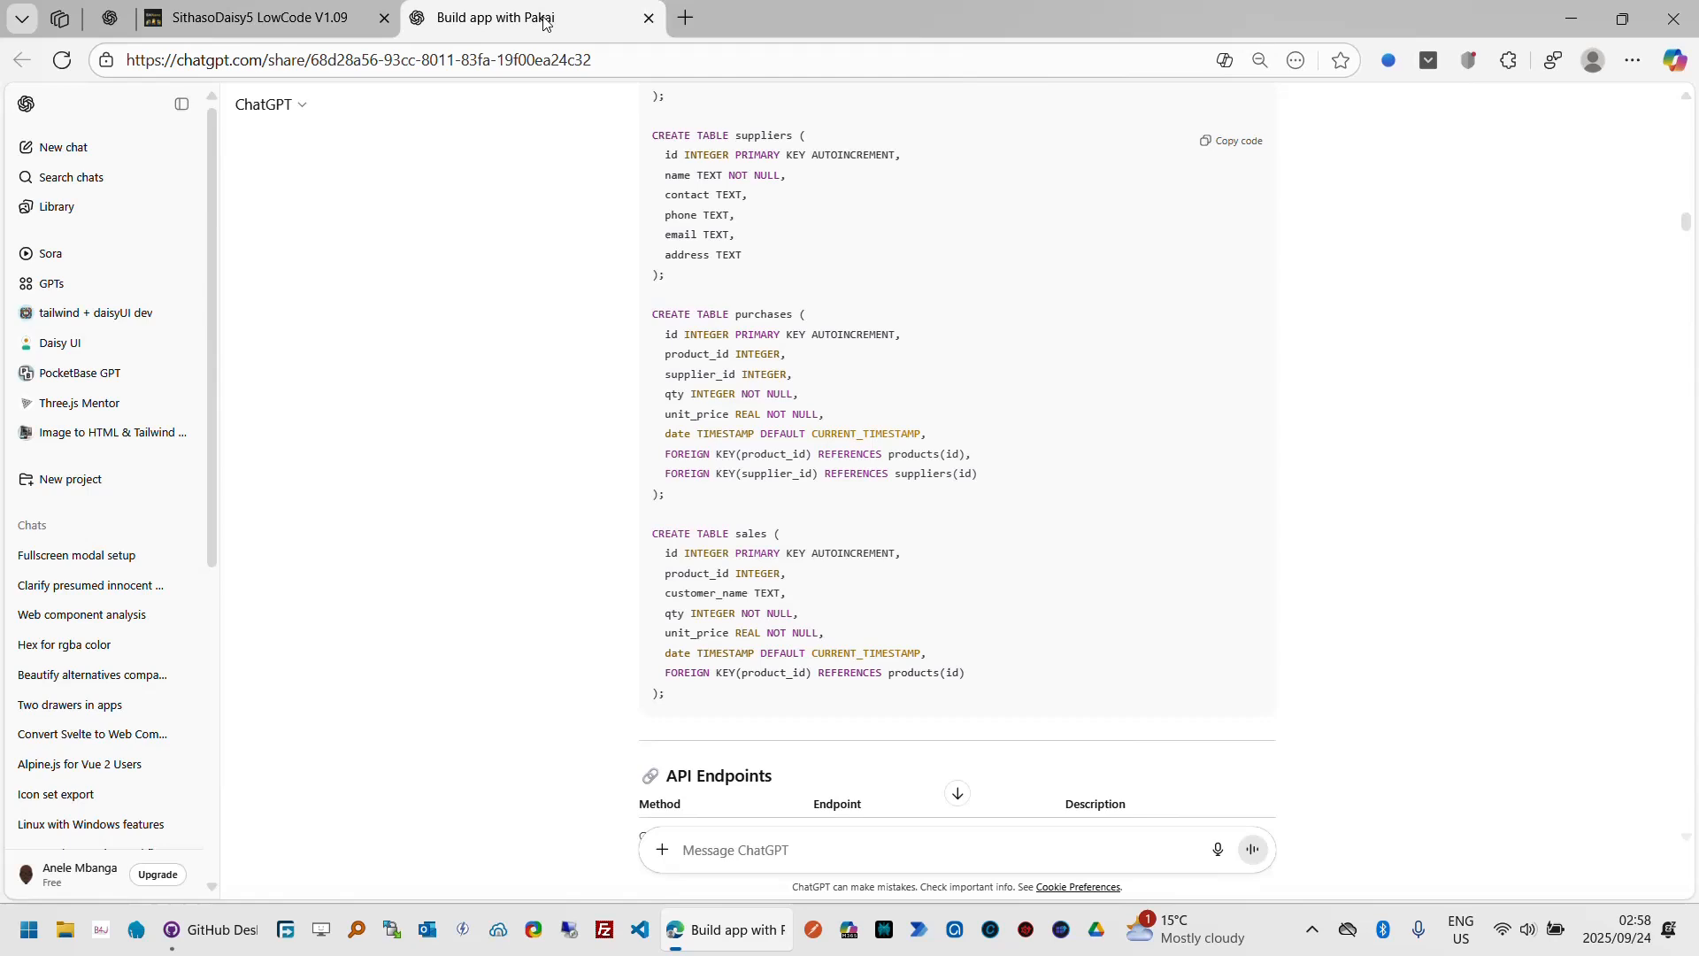
pyautogui.click(272, 13)
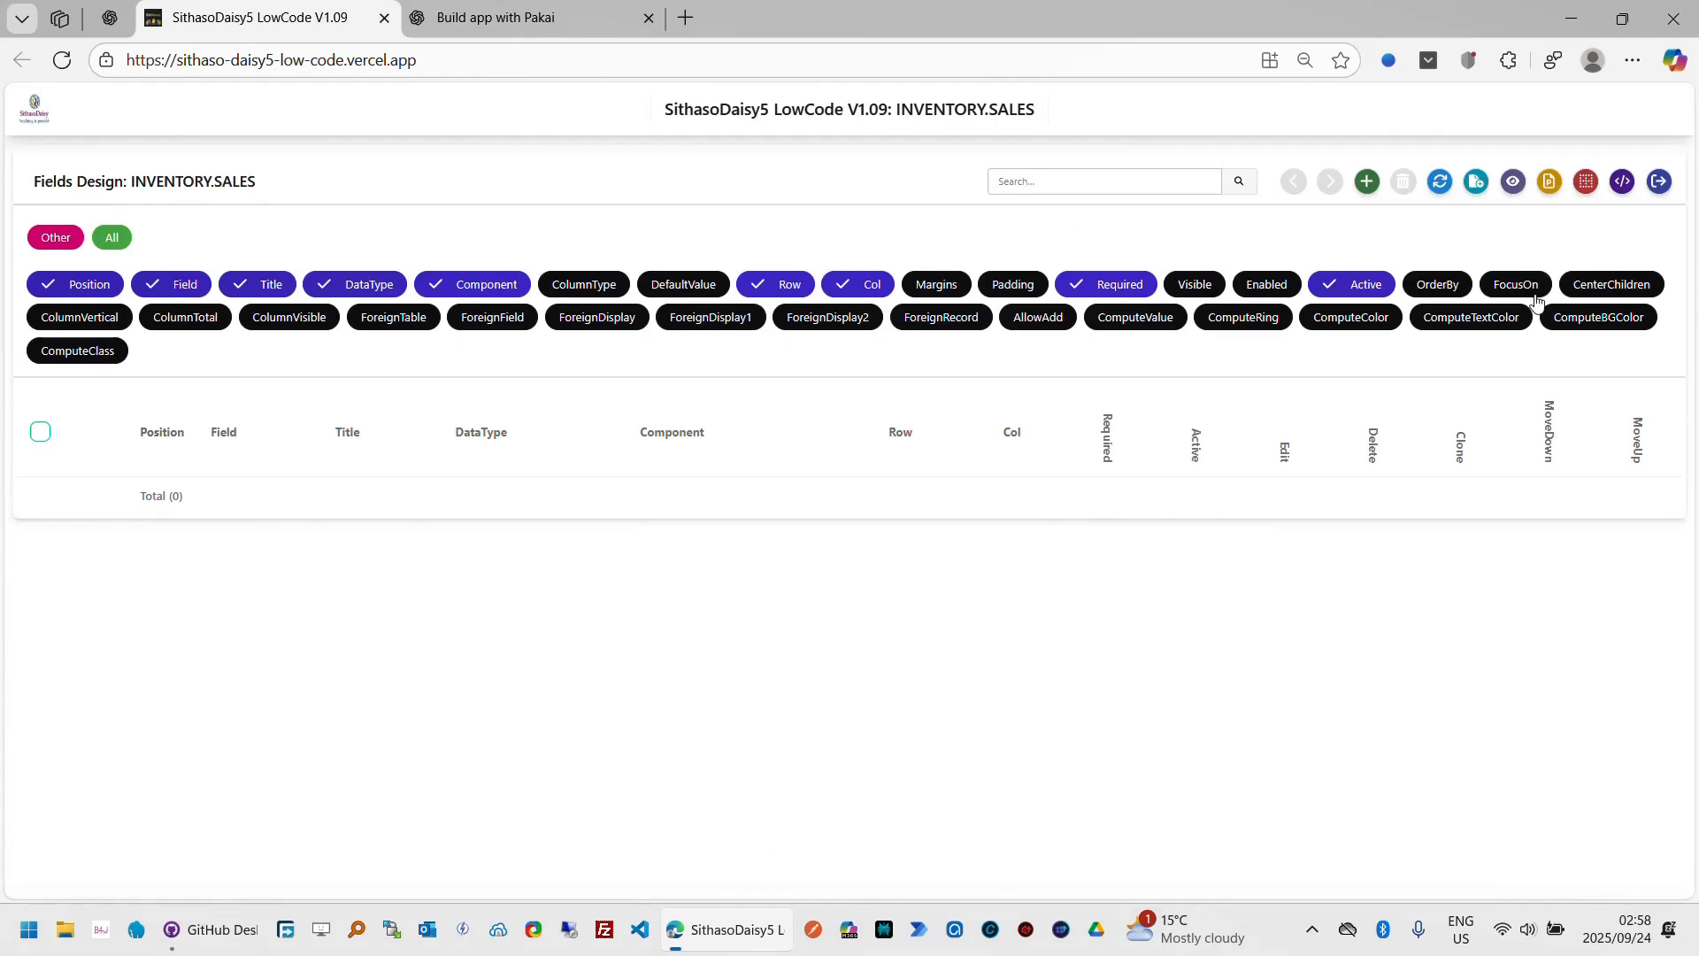
pyautogui.click(1477, 186)
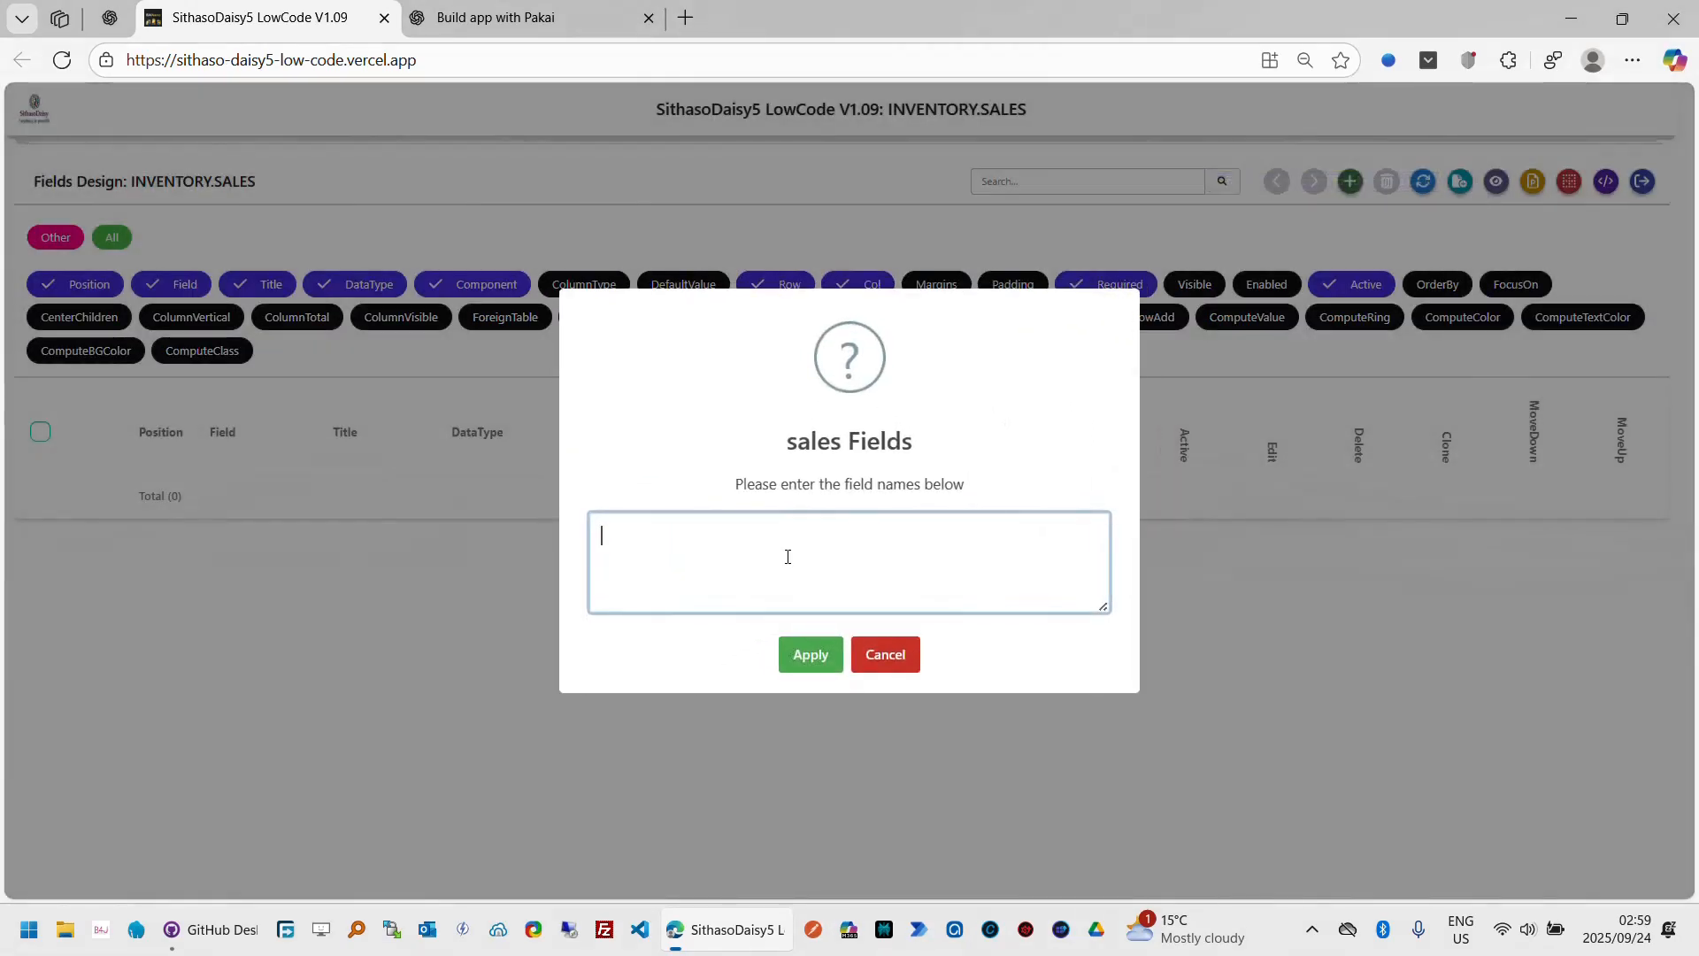
pyautogui.write('id; Product Name;')
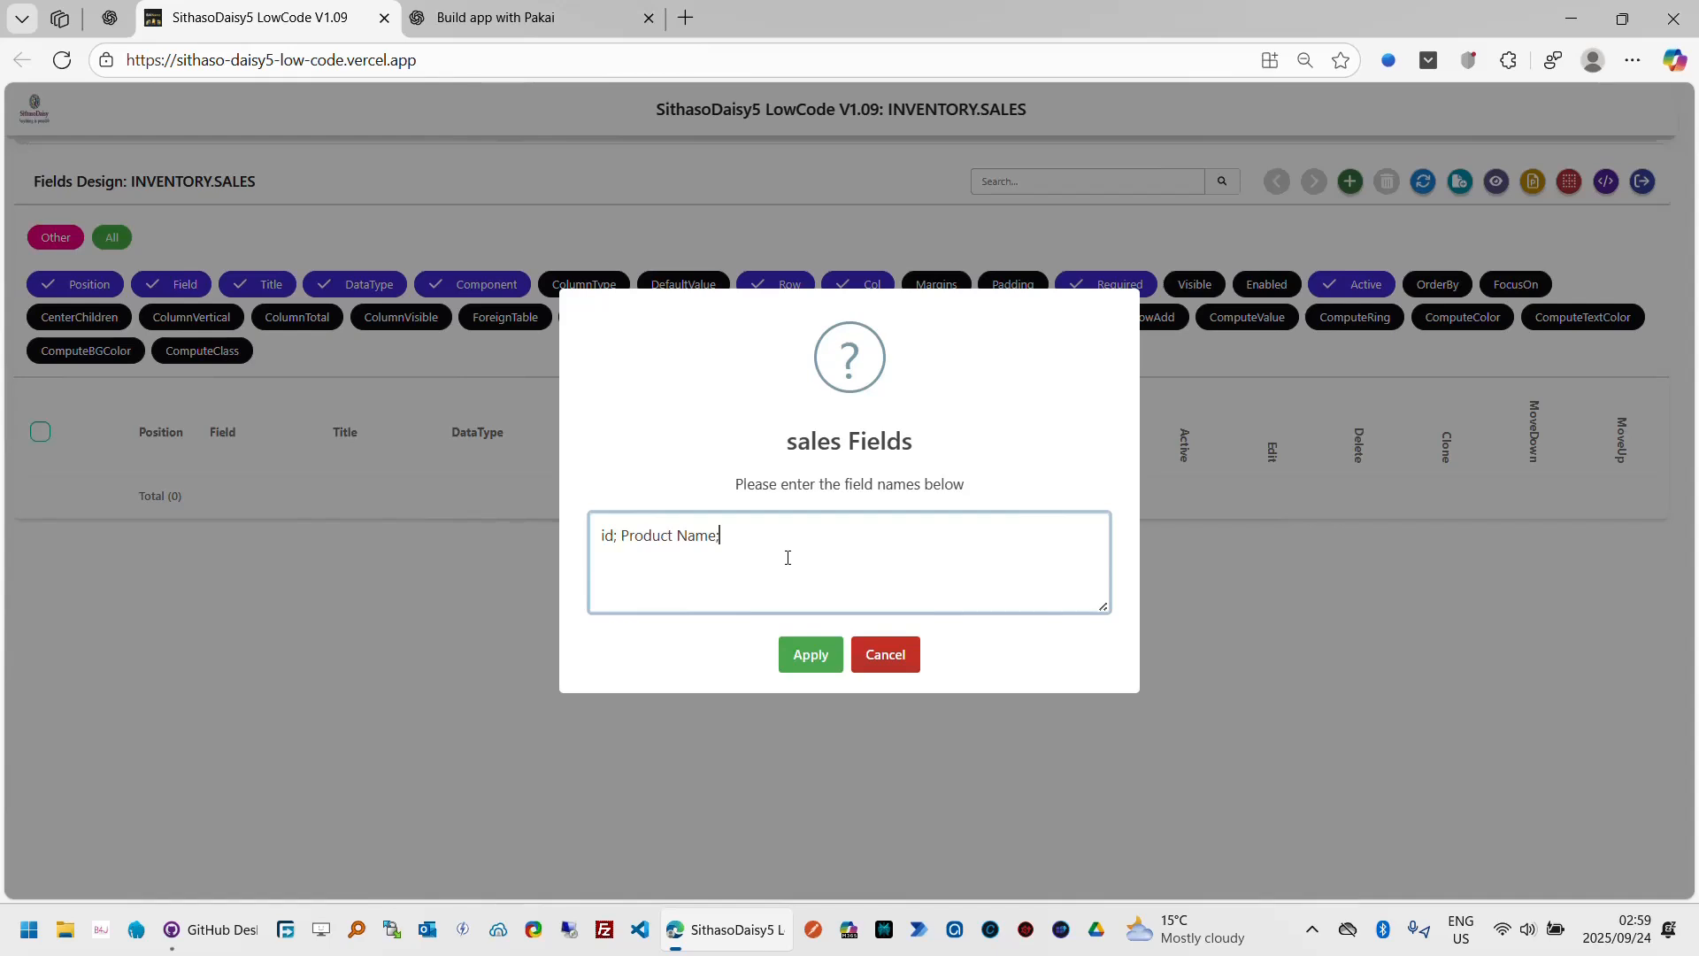
# Step: Add Customer Name and Qty to the sales field names, checking the schema in the ChatGPT tab
pyautogui.click(520, 28)
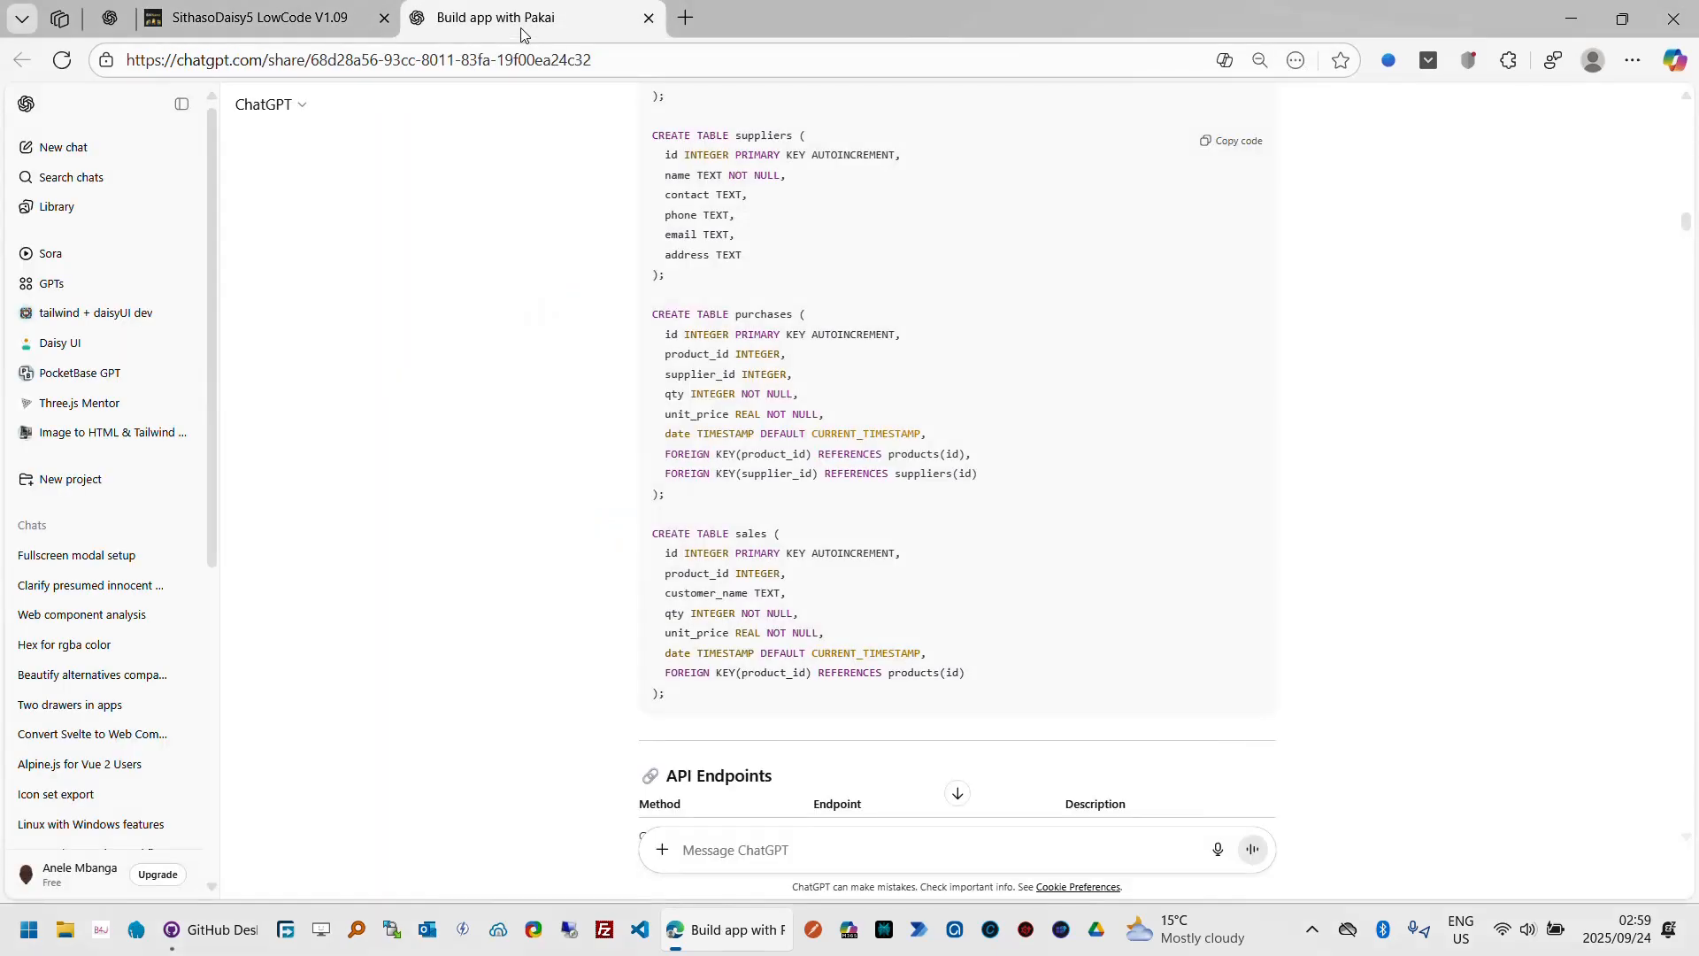
pyautogui.click(327, 28)
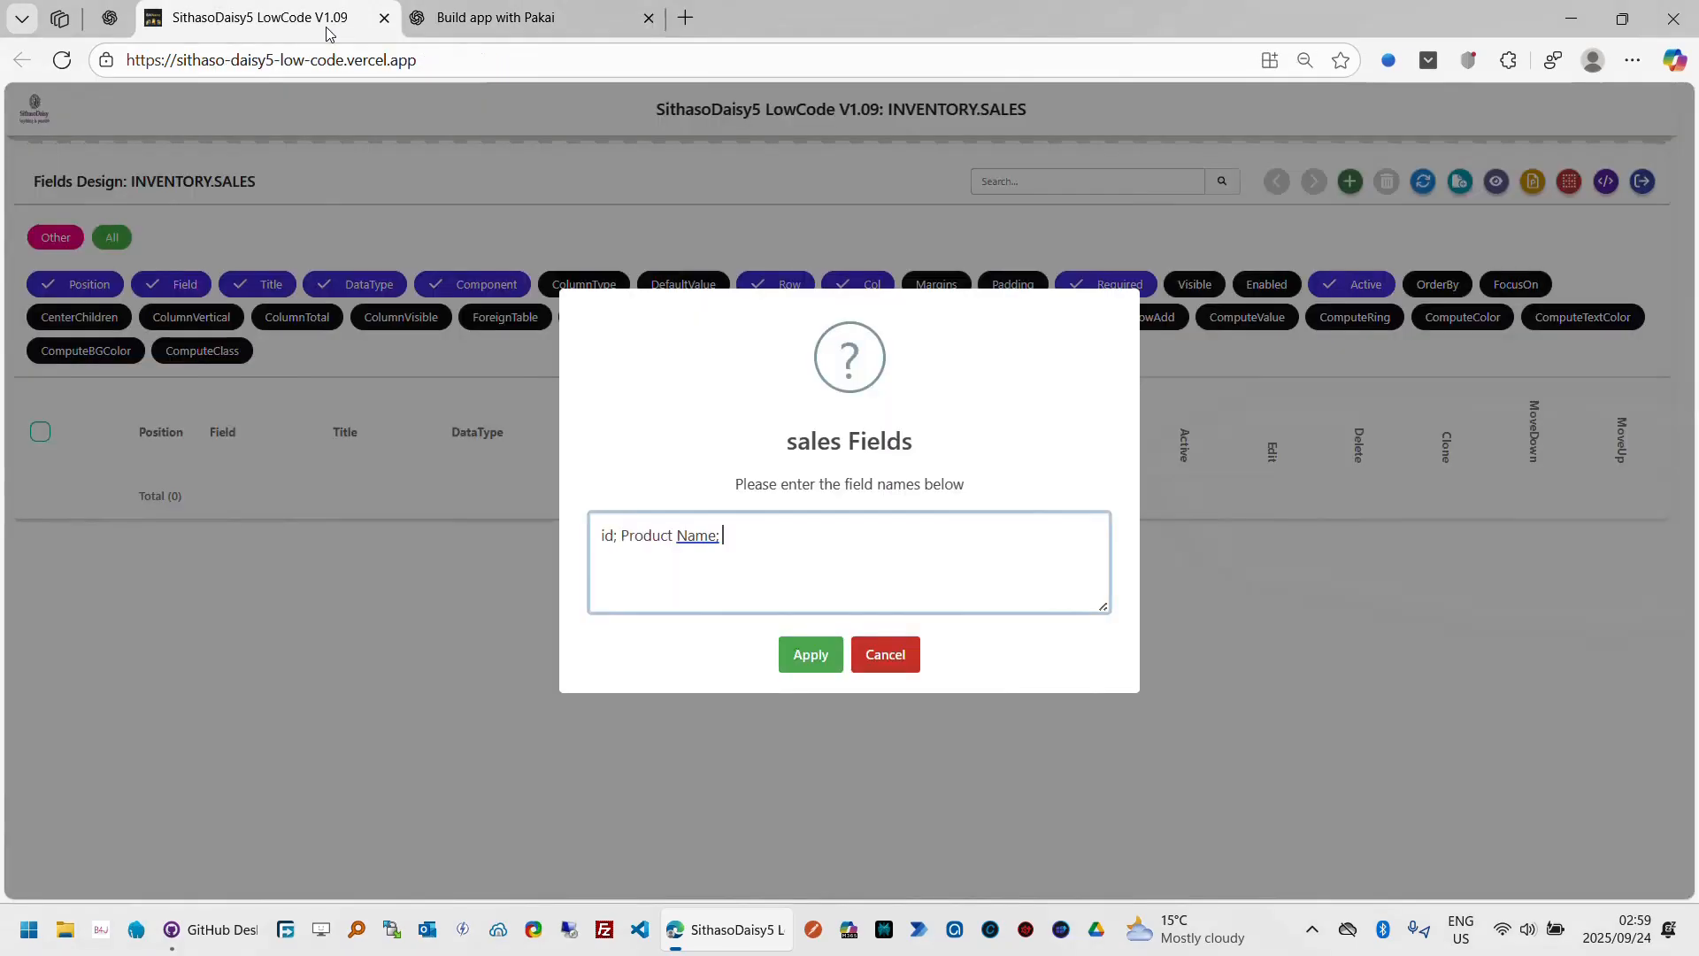
pyautogui.write('Customer Name;')
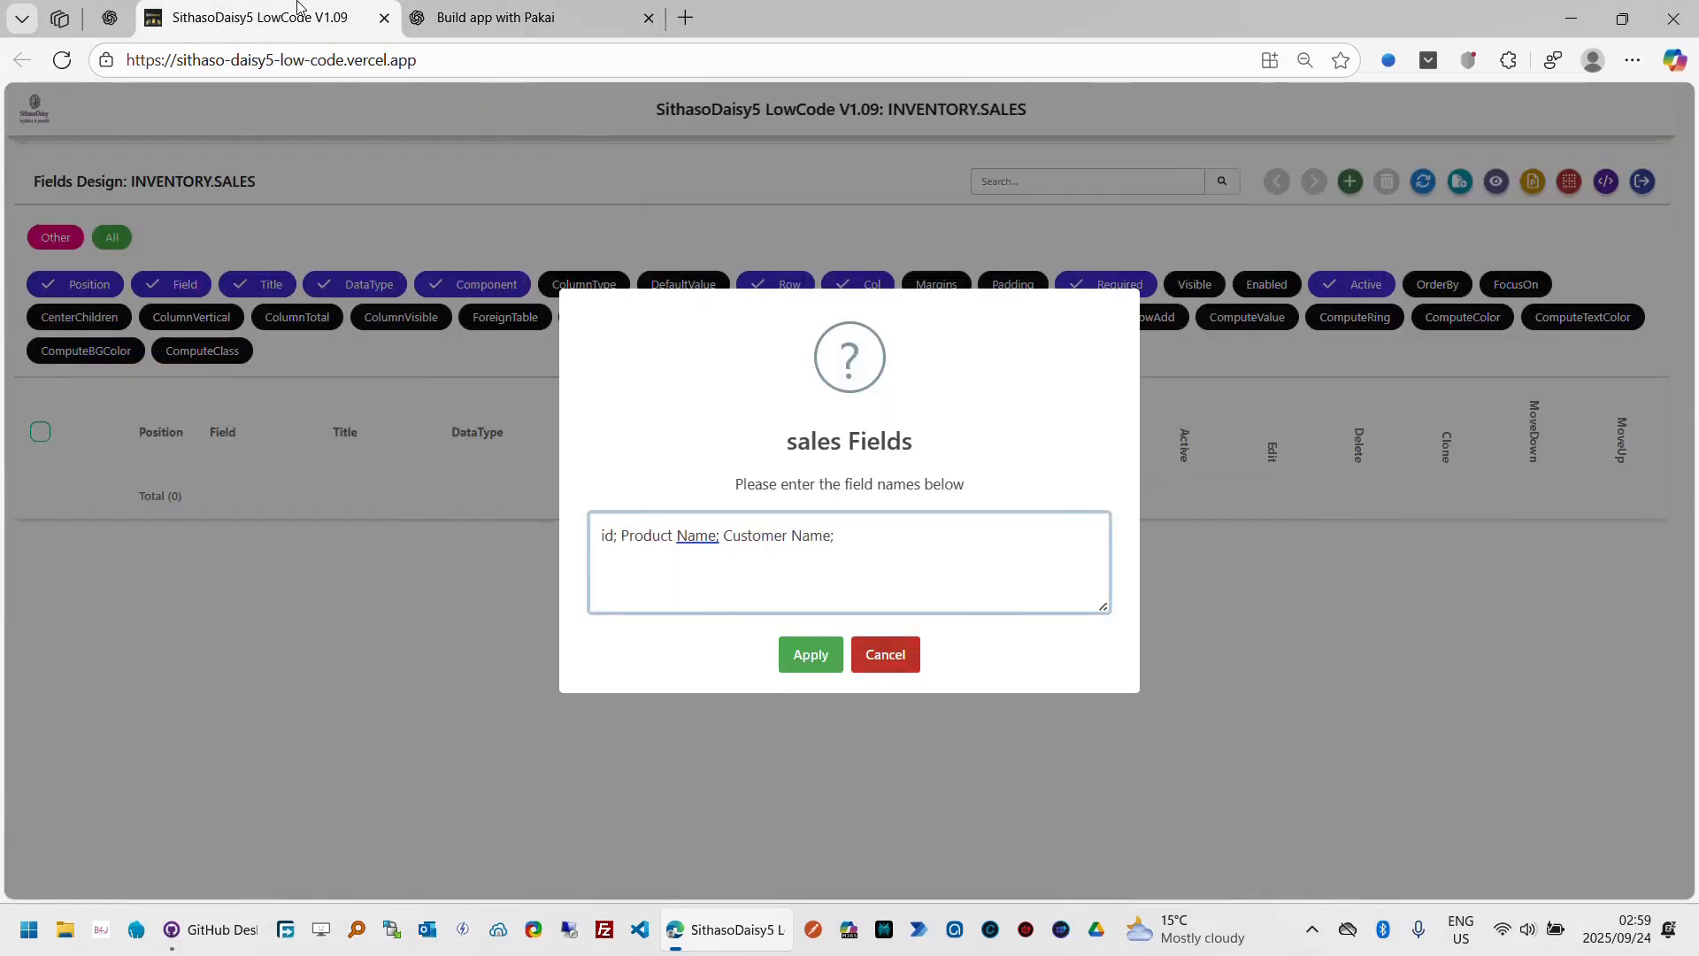
pyautogui.click(480, 34)
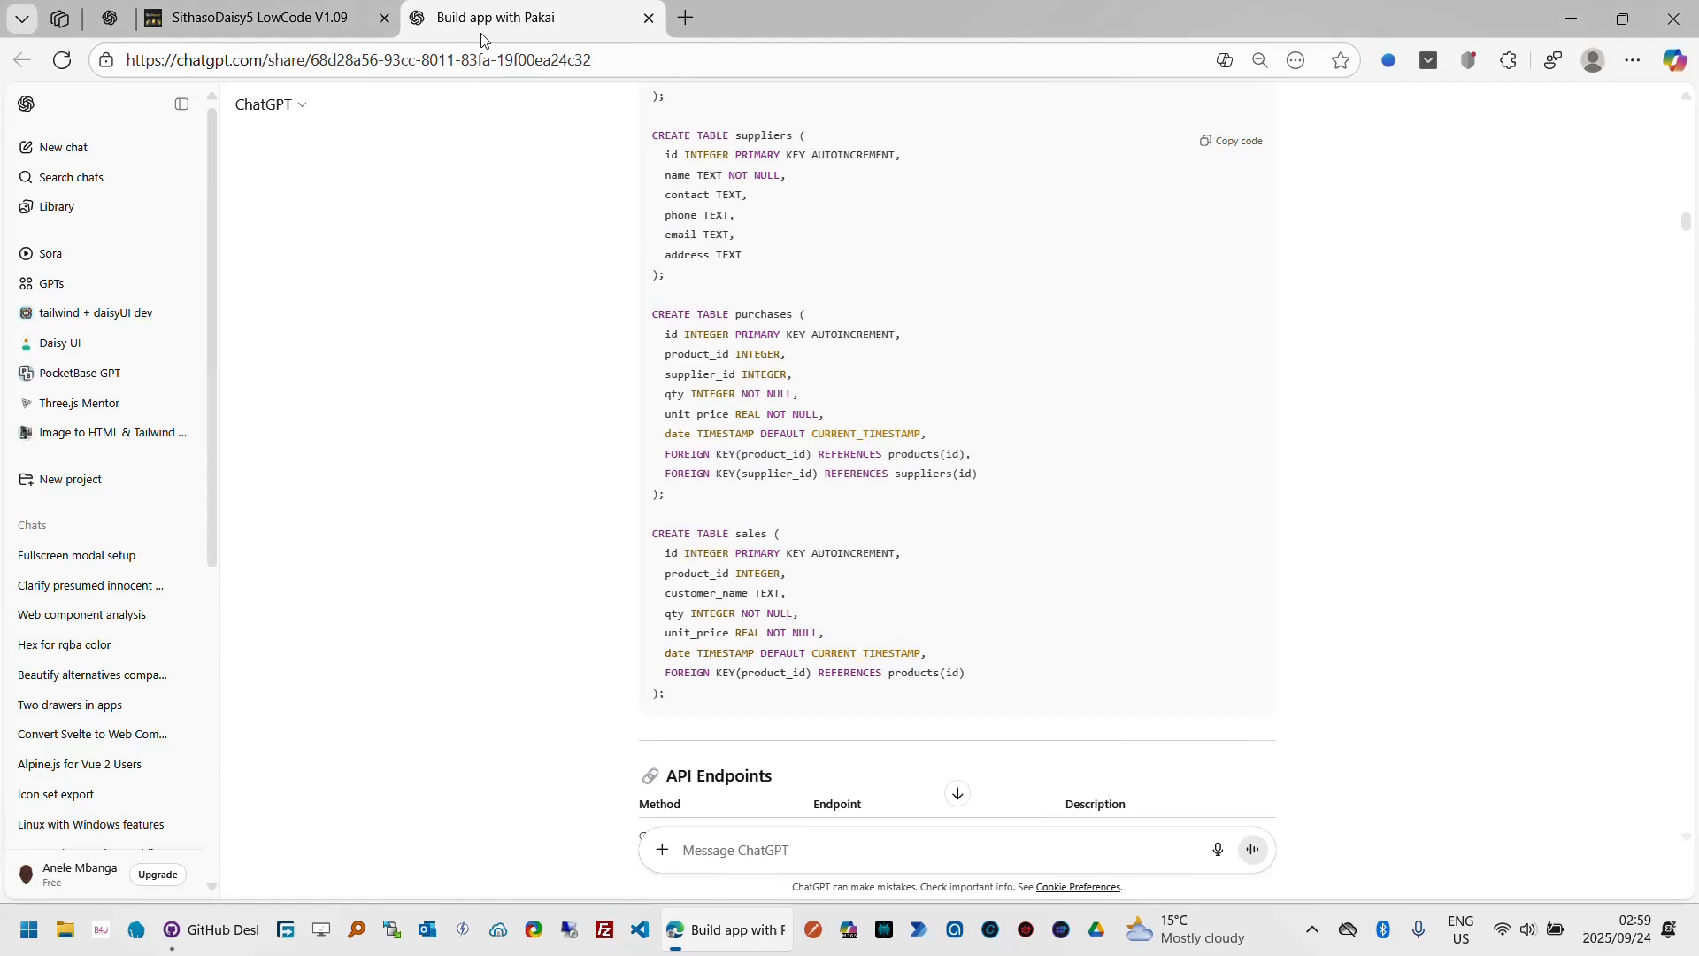
pyautogui.click(326, 29)
pyautogui.write('; Product Name; Customer Name')
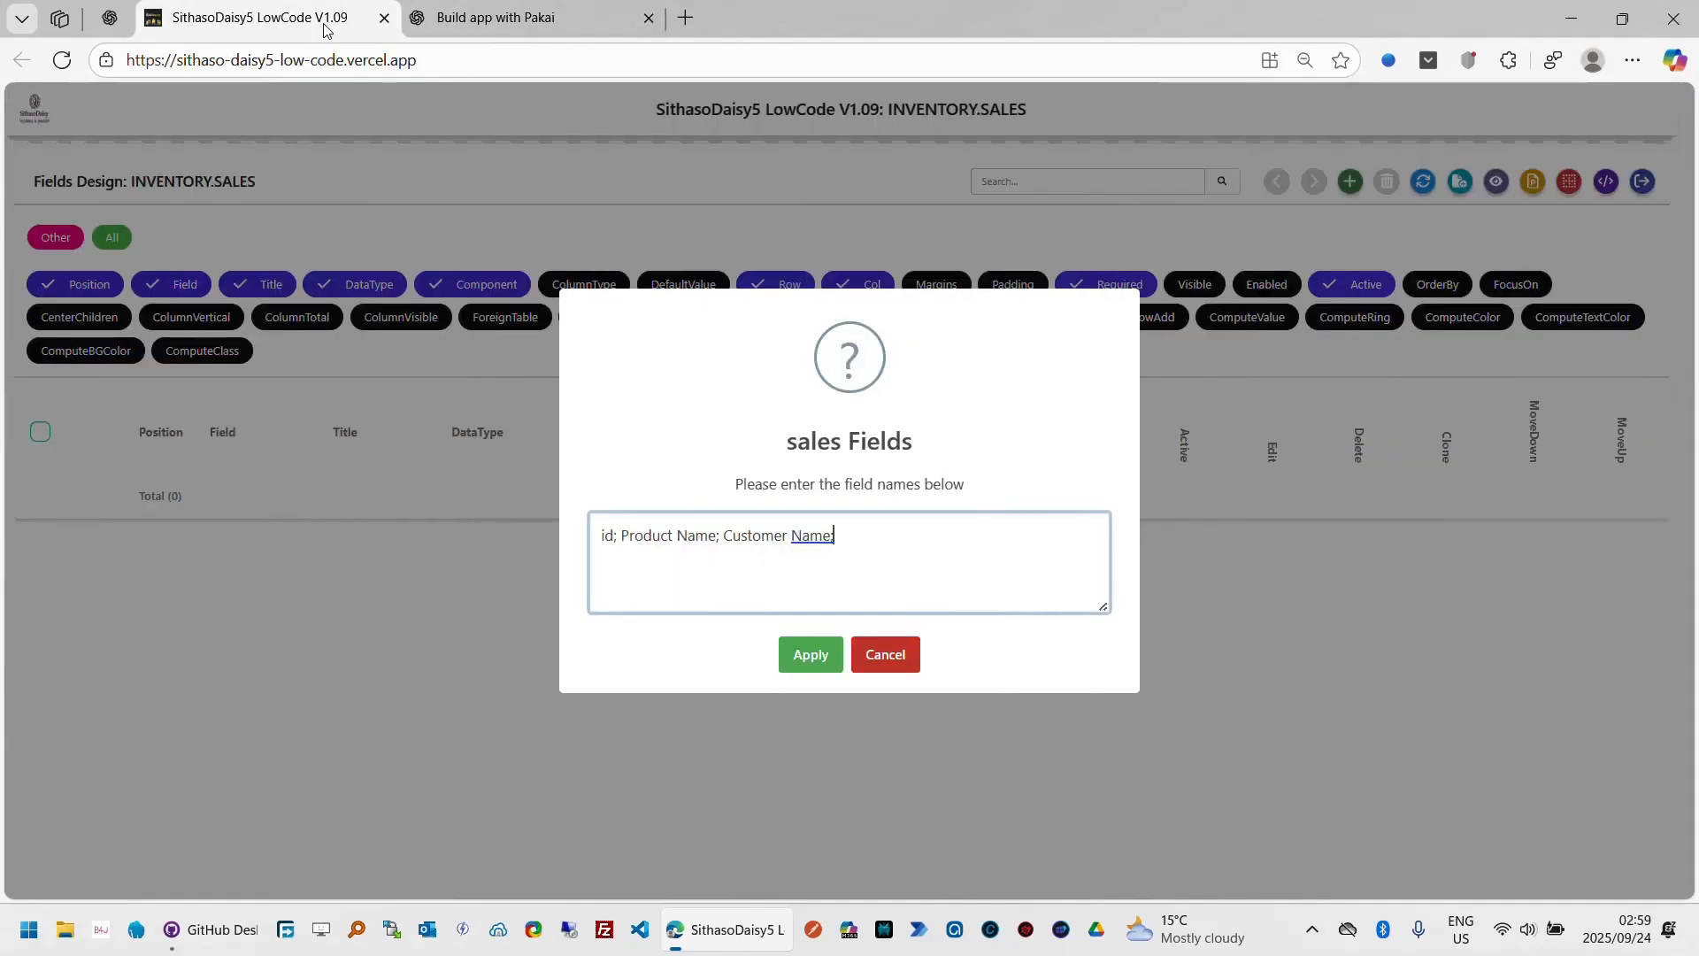
pyautogui.write(' Qty;')
# Step: Add Unit Price and Sale Date to the sales field names, checking the schema in the ChatGPT tab
pyautogui.click(505, 27)
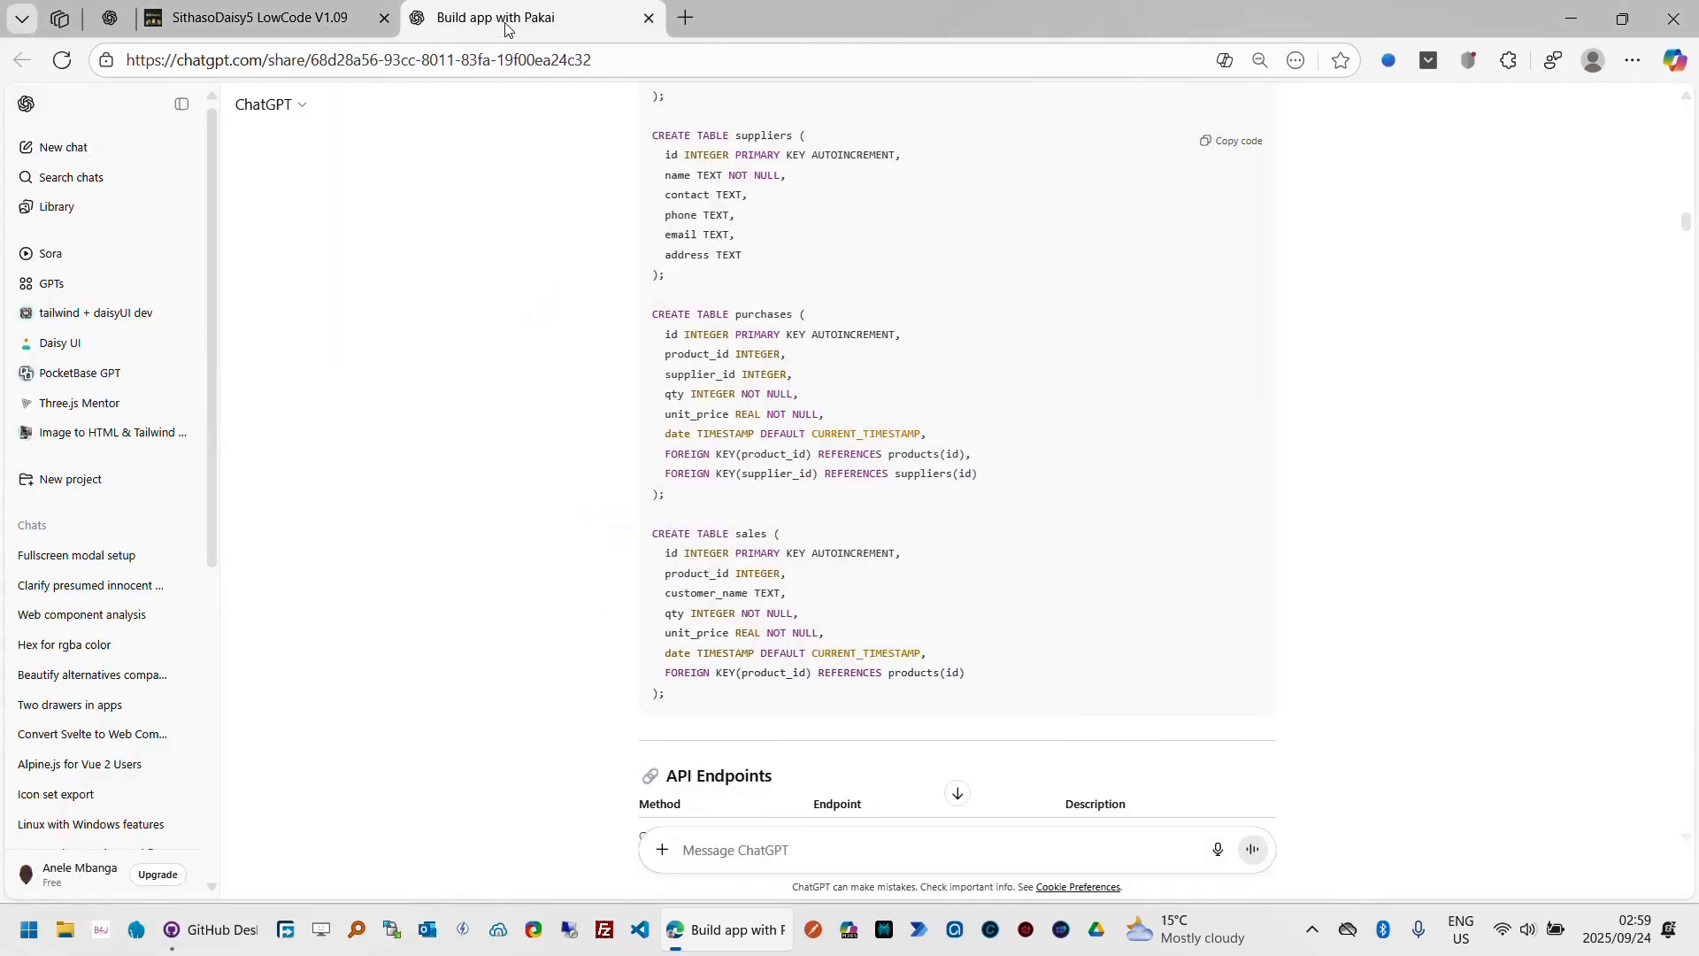
pyautogui.click(345, 27)
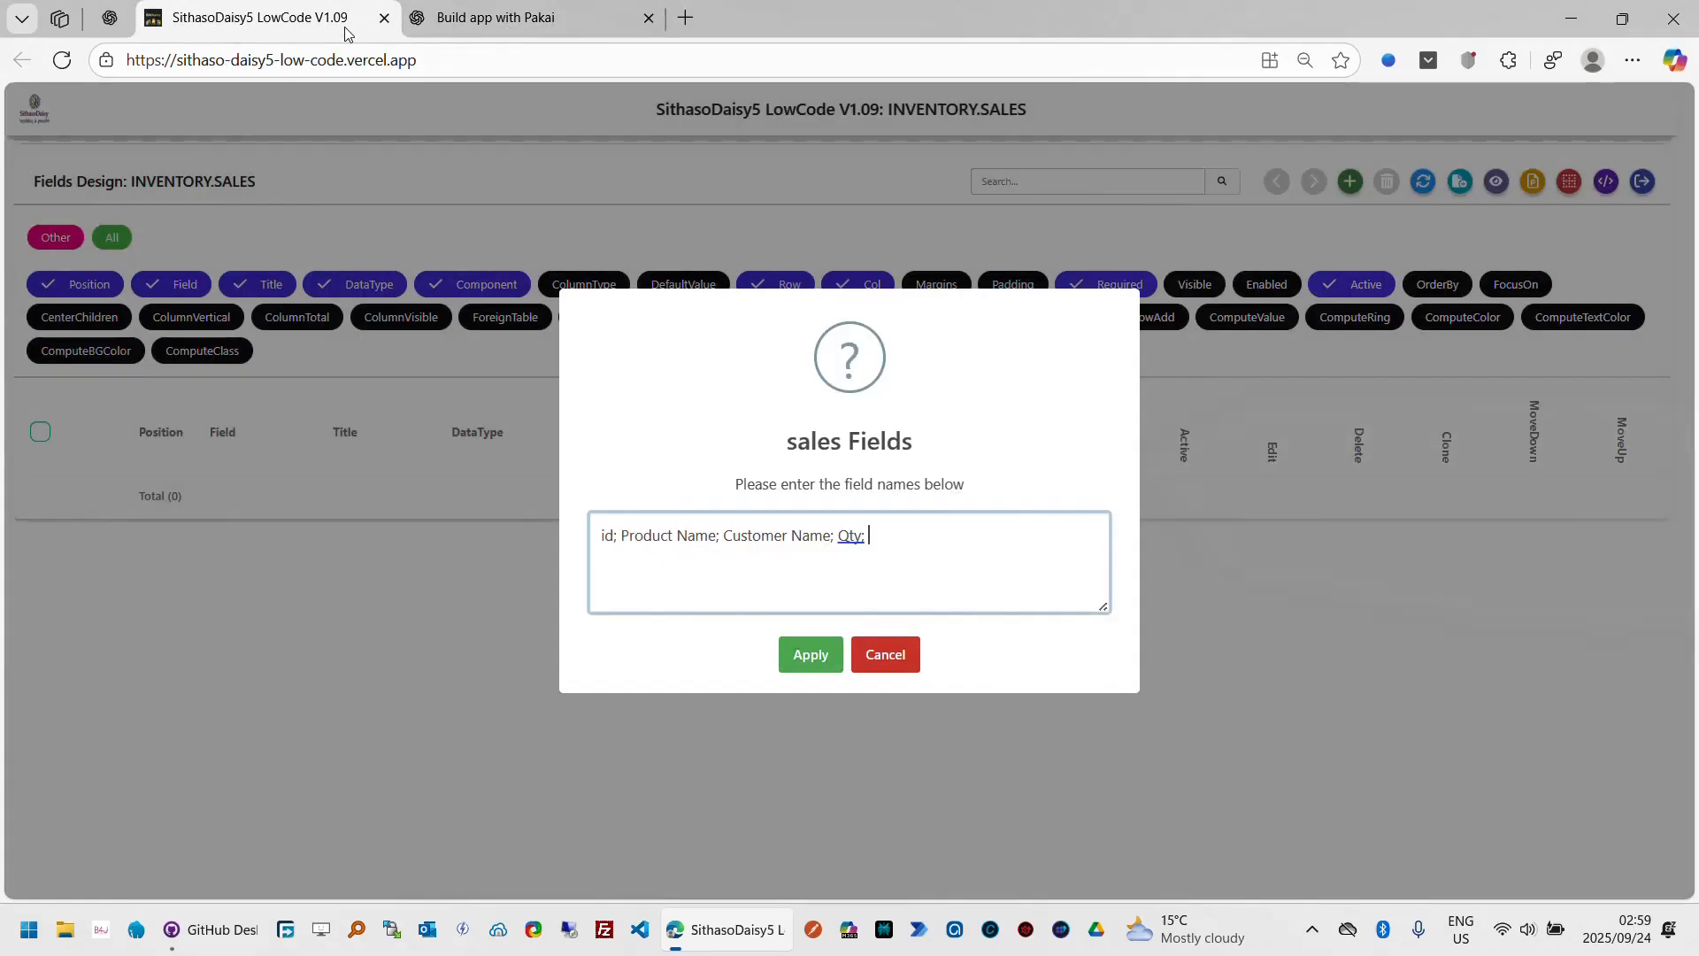
pyautogui.write('Unit Price;')
pyautogui.click(541, 26)
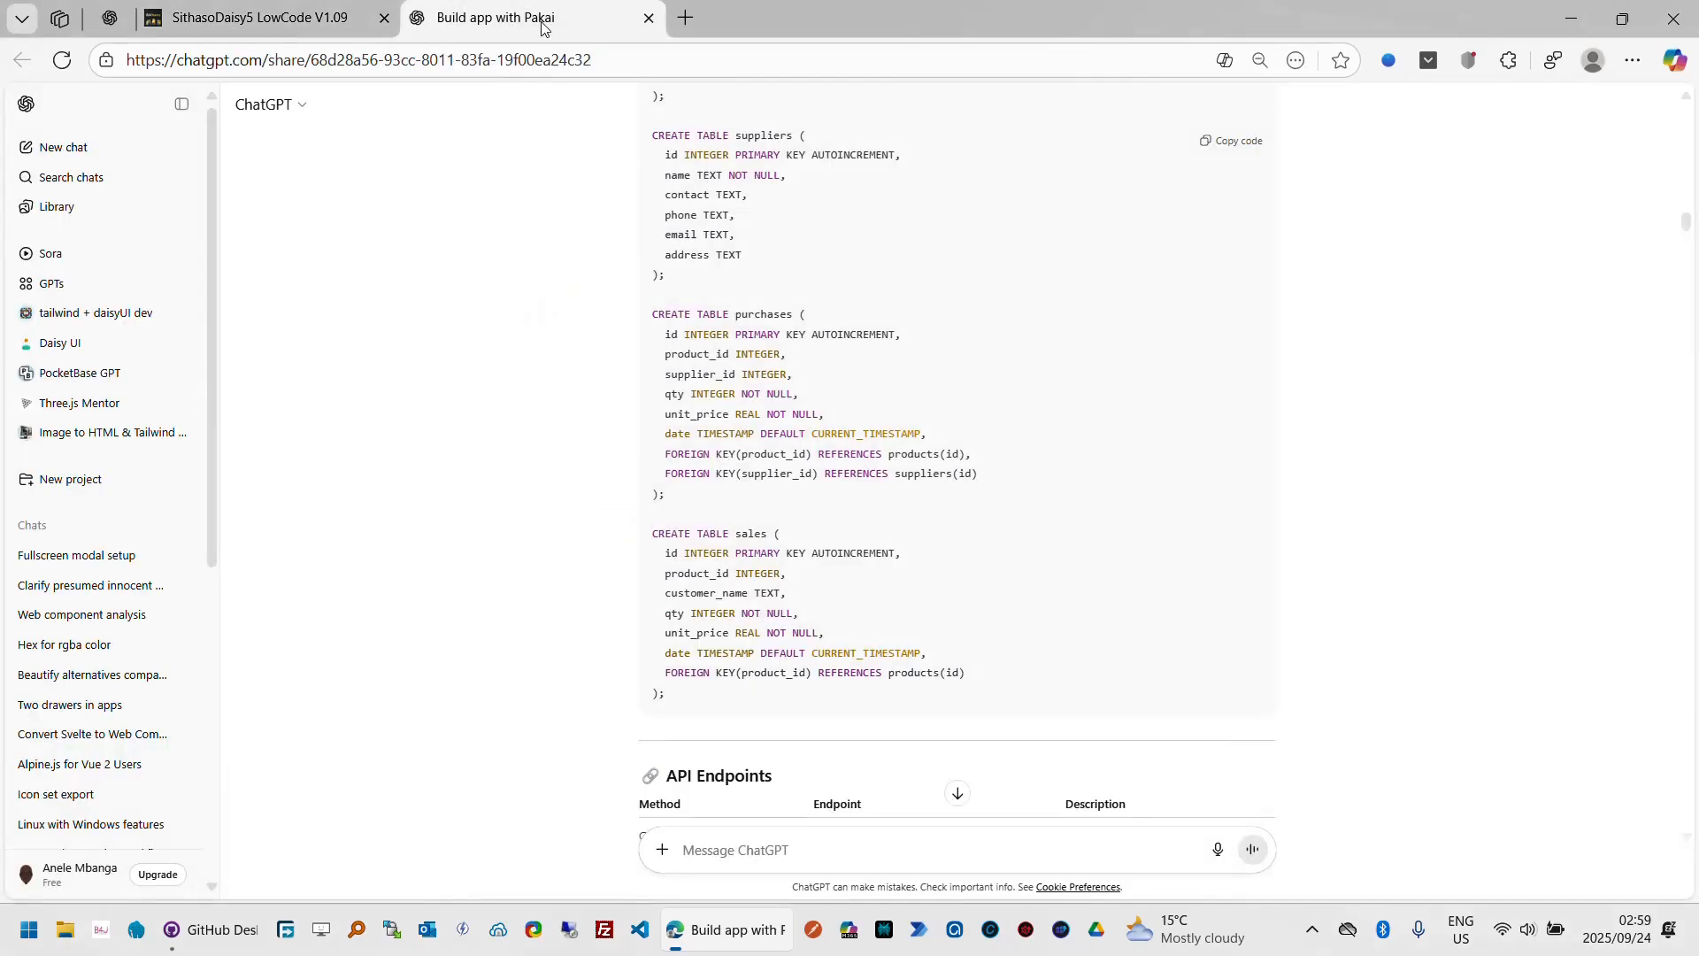
pyautogui.click(332, 34)
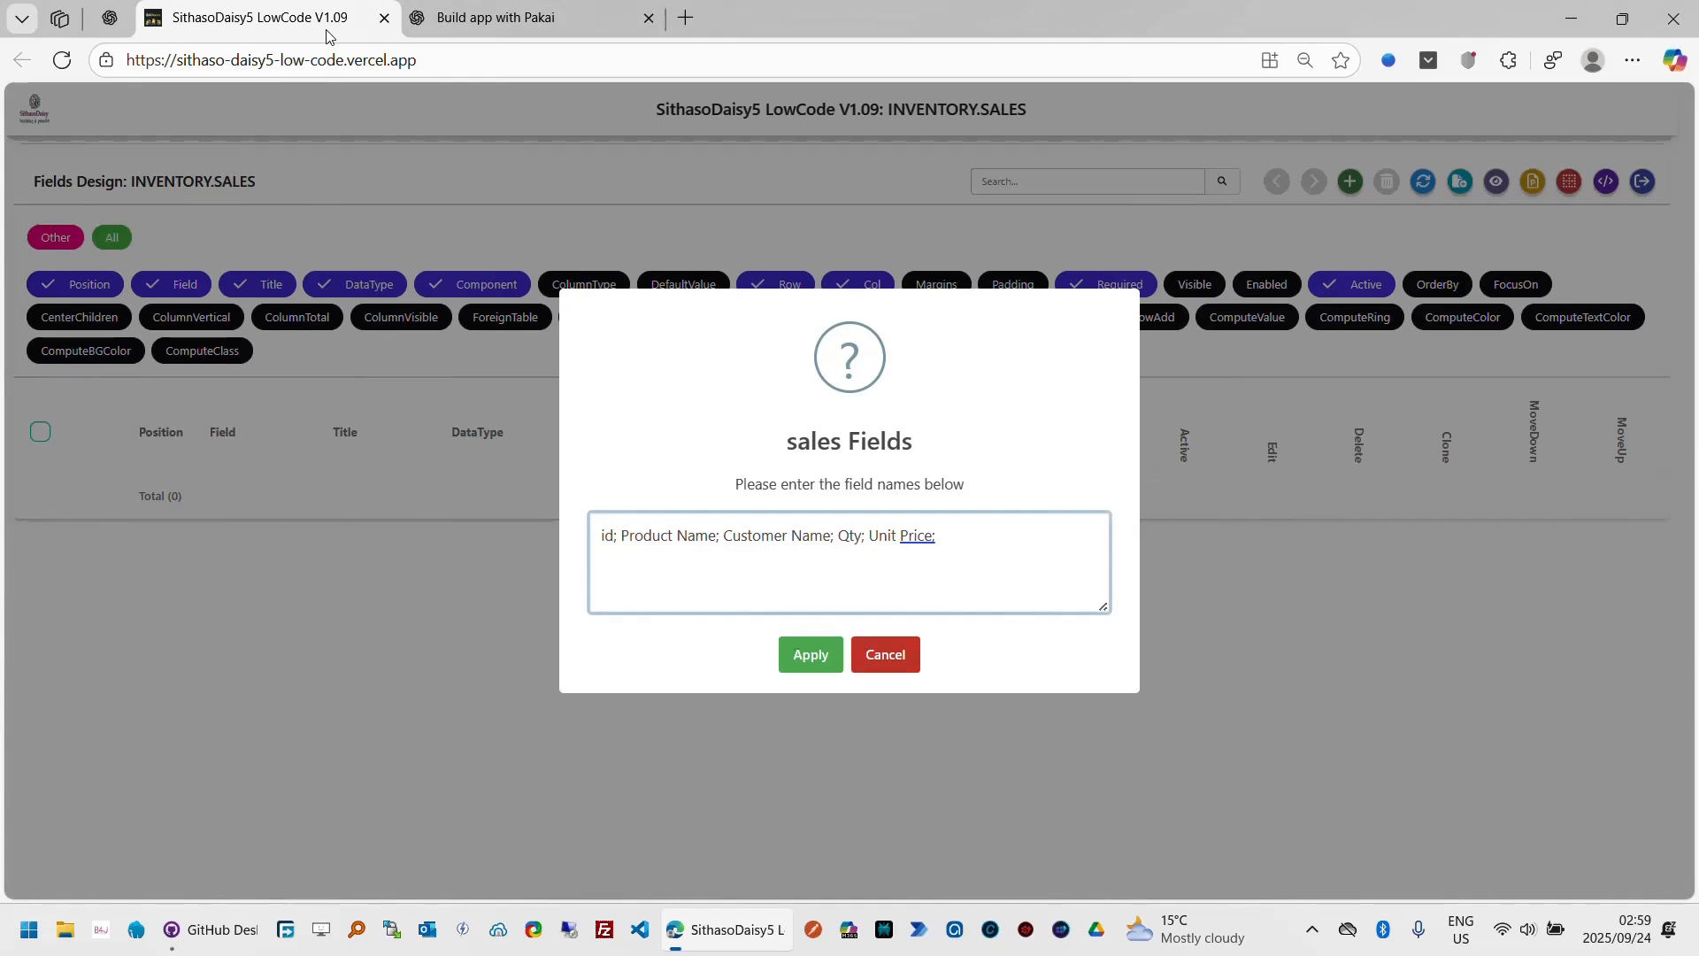
pyautogui.write('Sale Date;')
pyautogui.click(511, 23)
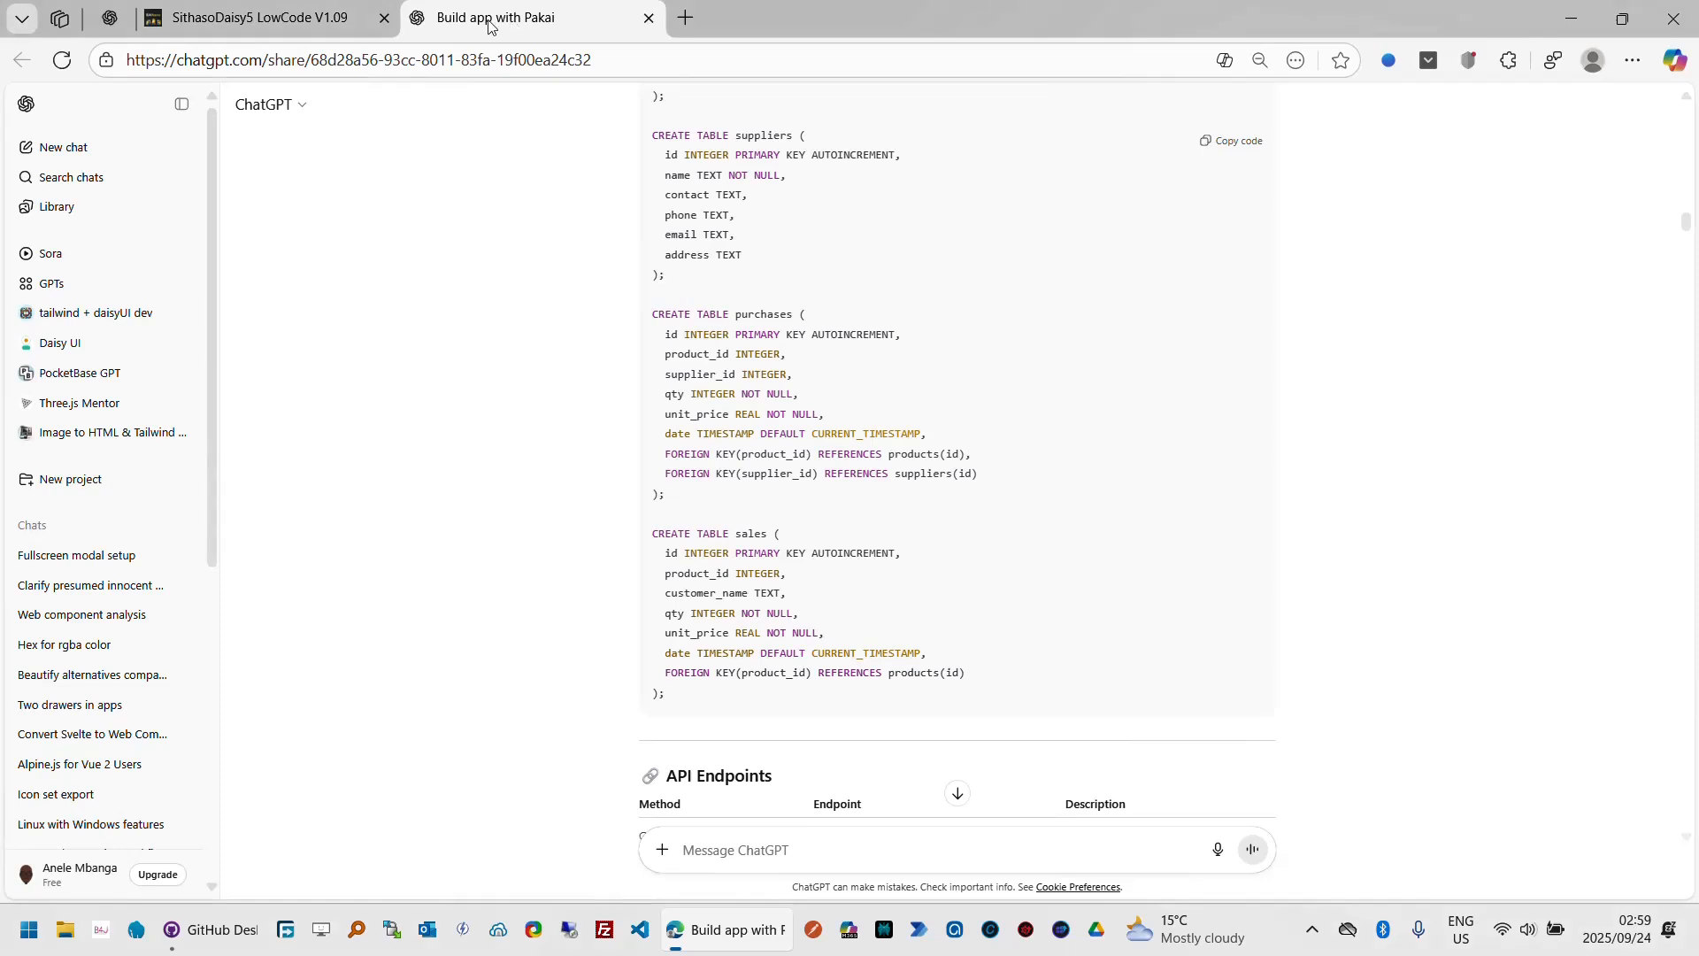
pyautogui.click(336, 26)
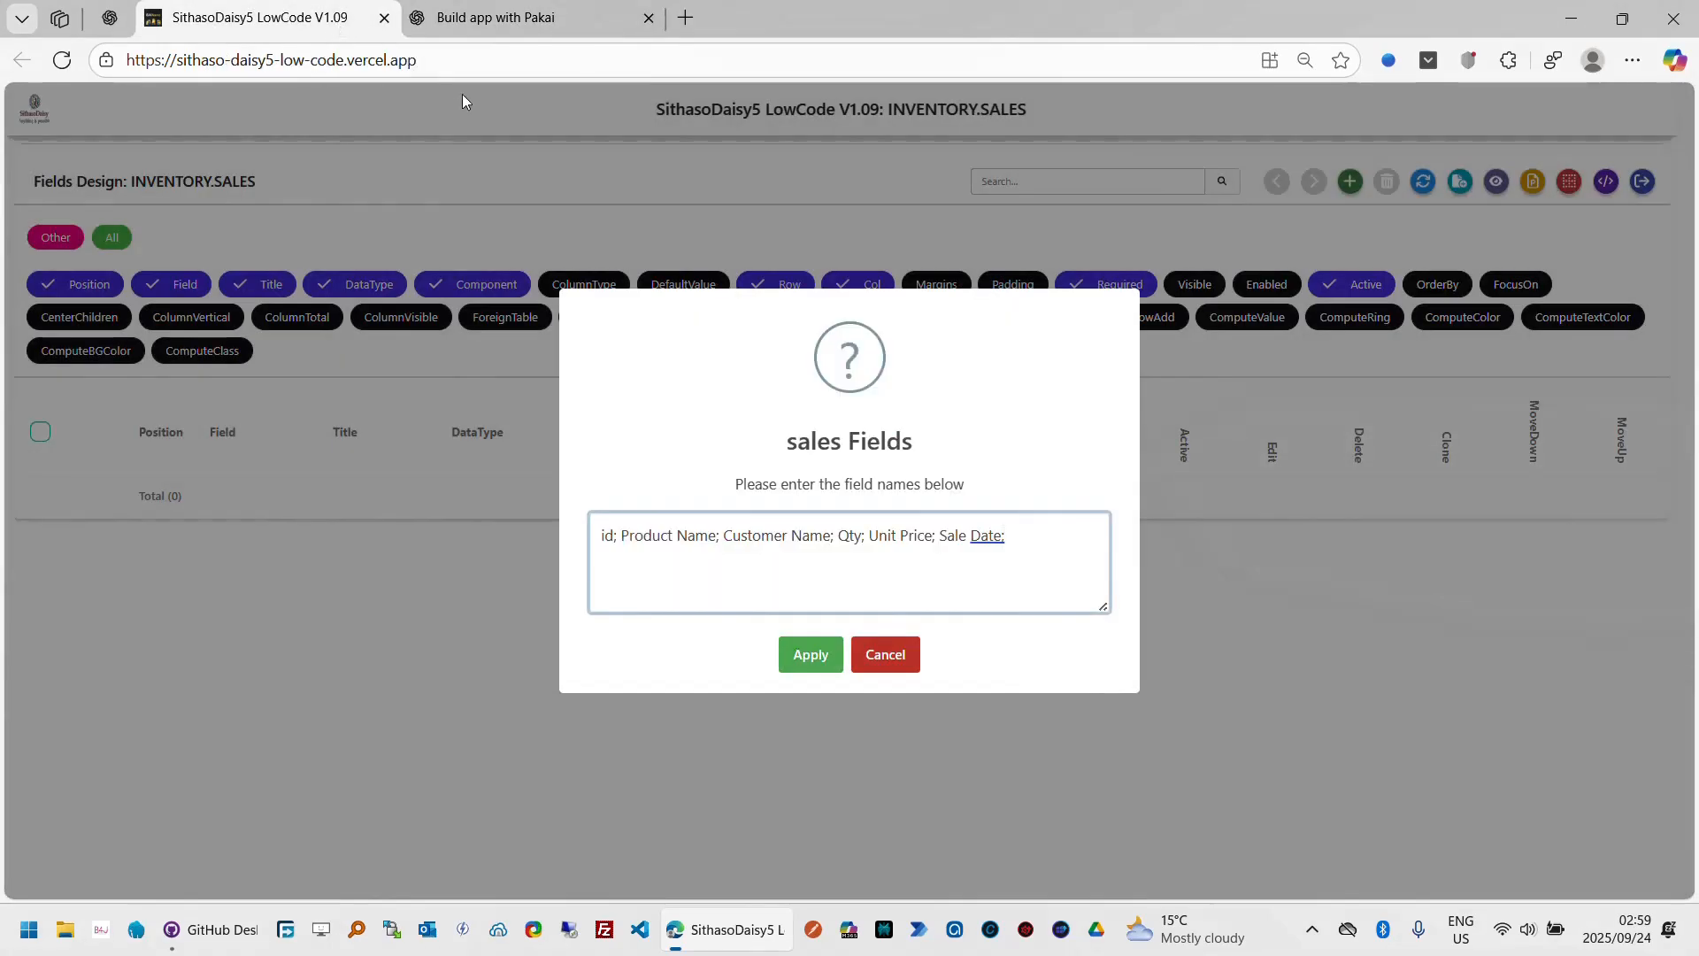
pyautogui.write('Proudtc')
pyautogui.press('BackSpace')
pyautogui.press('BackSpace')
pyautogui.press('BackSpace')
pyautogui.press('BackSpace')
pyautogui.write('duct Name')
pyautogui.press('BackSpace')
pyautogui.press('BackSpace')
pyautogui.press('BackSpace')
pyautogui.press('BackSpace')
pyautogui.press('BackSpace')
pyautogui.press('BackSpace')
pyautogui.press('BackSpace')
pyautogui.press('BackSpace')
pyautogui.press('BackSpace')
pyautogui.press('BackSpace')
pyautogui.press('BackSpace')
pyautogui.press('BackSpace')
pyautogui.press('BackSpace')
pyautogui.press('BackSpace')
# Step: Move Sale Date in the field-names list so it directly follows id
pyautogui.hotkey('shift', 'Left')
pyautogui.hotkey('shift', 'Left')
pyautogui.hotkey('shift', 'Left')
pyautogui.hotkey('shift', 'Left')
pyautogui.hotkey('shift', 'Left')
pyautogui.hotkey('shift', 'Left')
pyautogui.hotkey('shift', 'Left')
pyautogui.hotkey('shift', 'Left')
pyautogui.hotkey('shift', 'Left')
pyautogui.hotkey('shift', 'Left')
pyautogui.hotkey('ctrl', 'c')
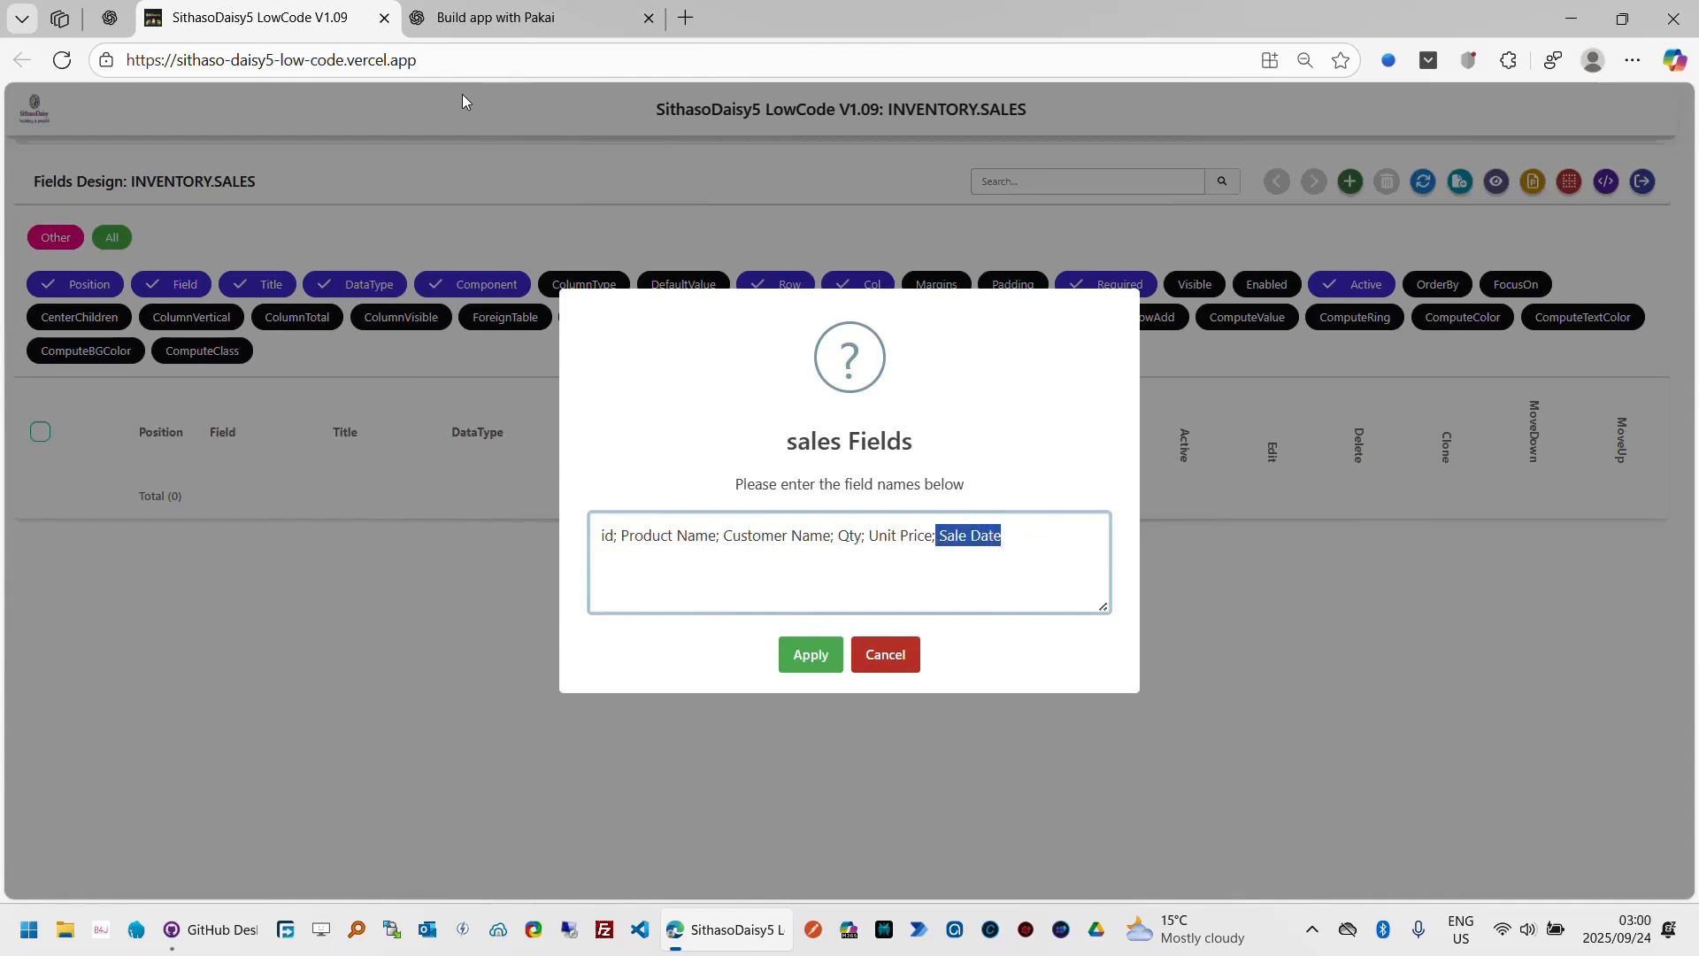
pyautogui.press('BackSpace')
pyautogui.press('Left')
pyautogui.press('Left')
pyautogui.press('Left')
pyautogui.press('Left')
pyautogui.press('Left')
pyautogui.press('Left')
pyautogui.press('Left')
pyautogui.press('Left')
pyautogui.press('Left')
pyautogui.press('Left')
pyautogui.press('Left')
pyautogui.press('Left')
pyautogui.press('Left')
pyautogui.press('Left')
pyautogui.press('Left')
pyautogui.press('Left')
pyautogui.press('Left')
pyautogui.press('Left')
pyautogui.press('Left')
pyautogui.press('Left')
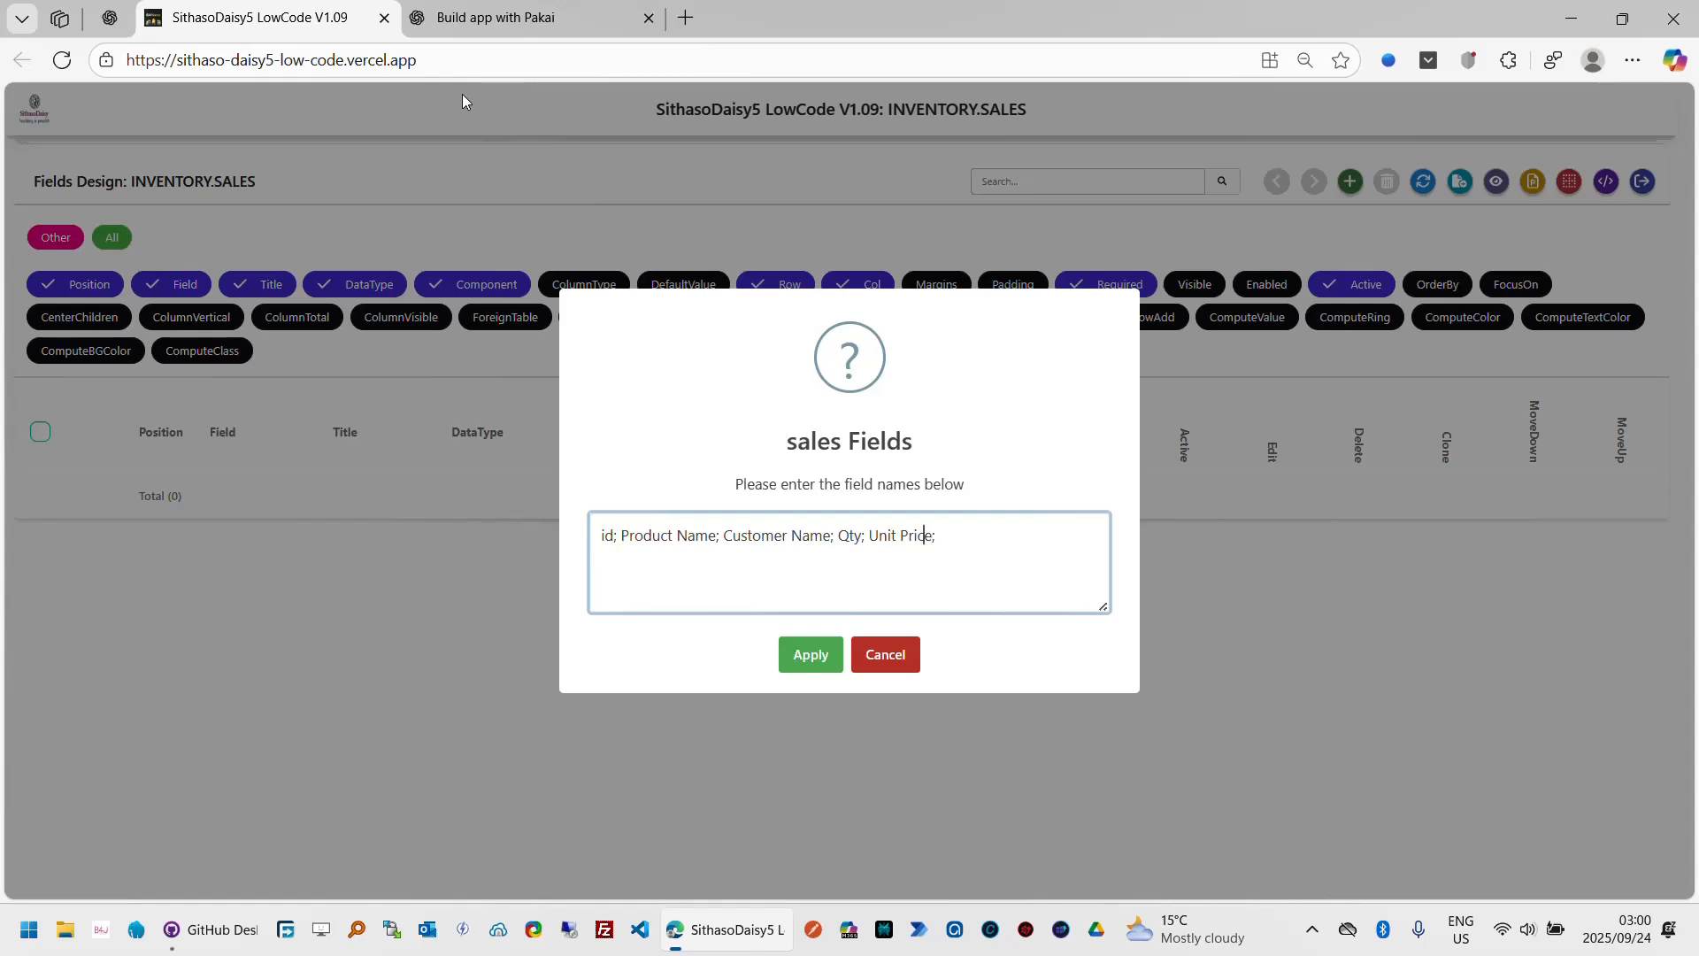
pyautogui.press('Left')
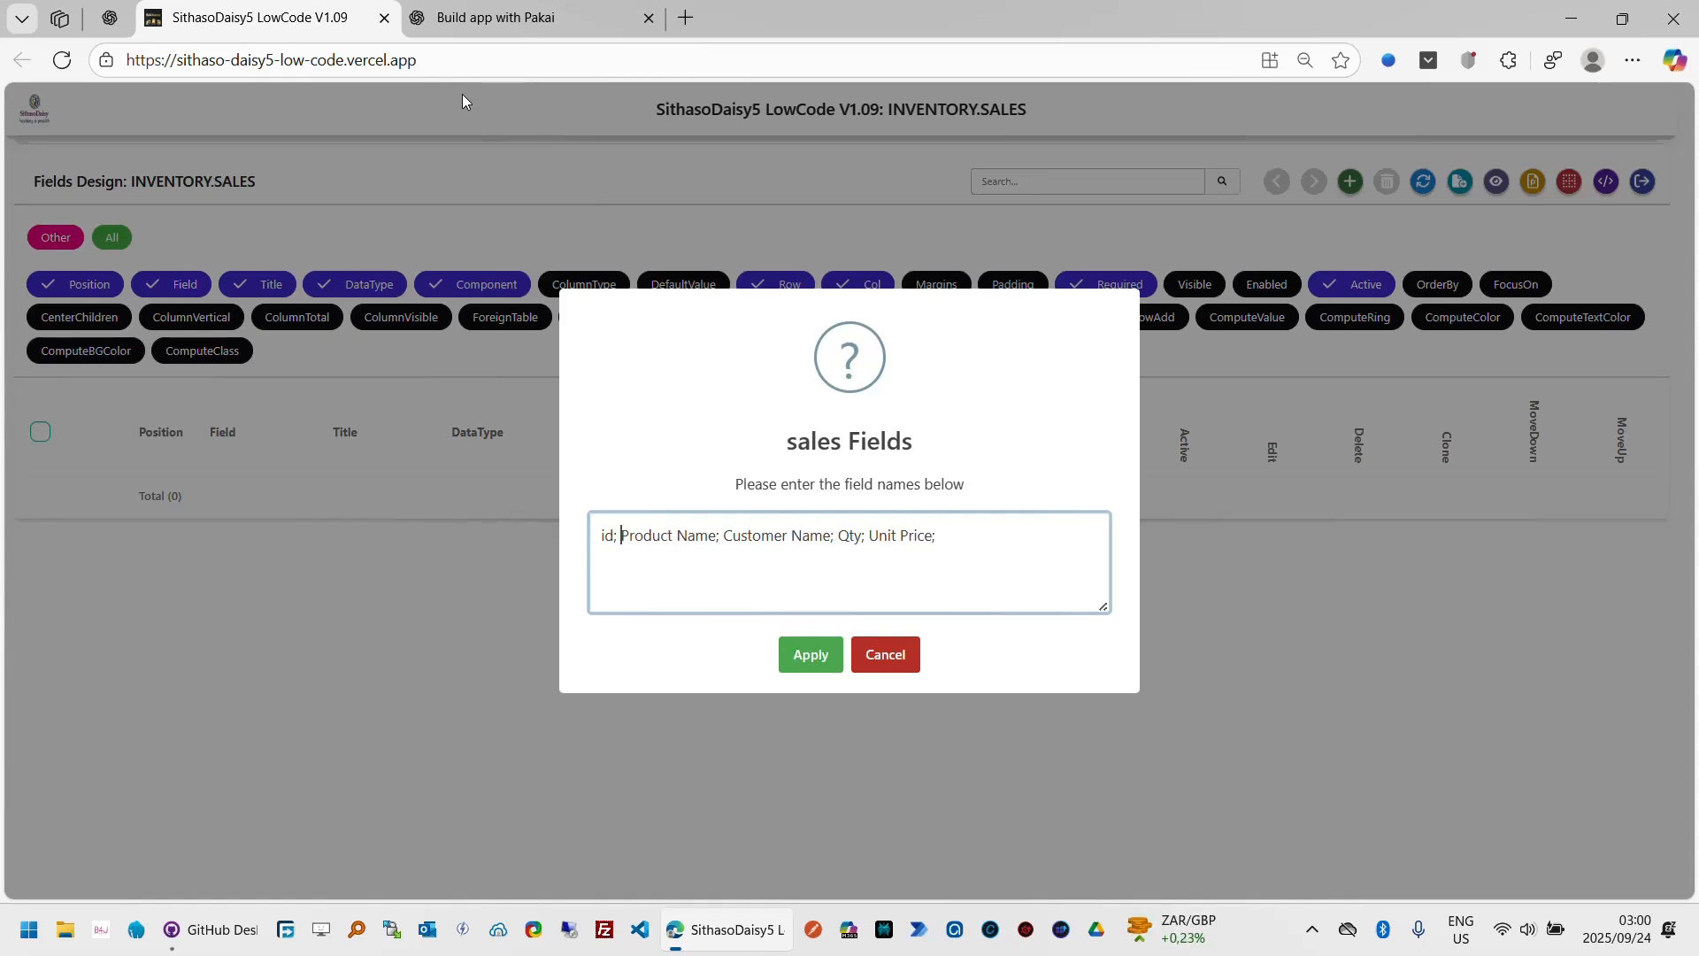
pyautogui.hotkey('ctrl', 'v')
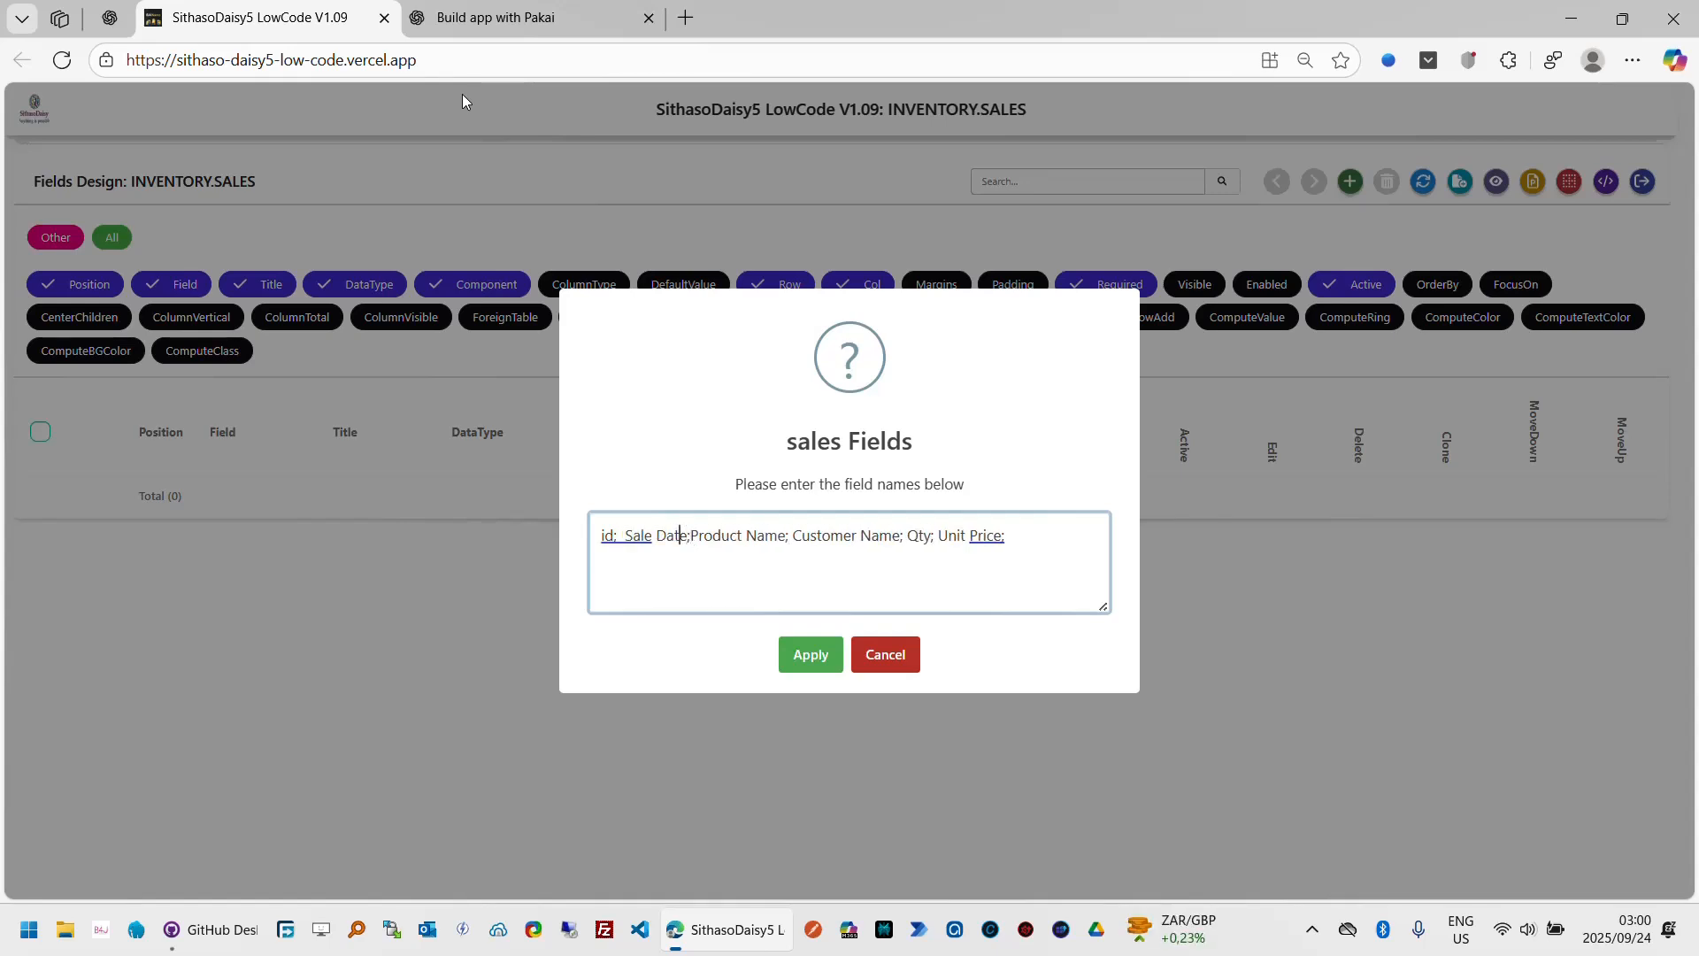
pyautogui.write(';')
# Step: Move Customer Name so it directly follows Sale Date in the field-names list, fixing the semicolon separators
pyautogui.press('Right')
pyautogui.press('Right')
pyautogui.press('Right')
pyautogui.press('Right')
pyautogui.press('Right')
pyautogui.press('Right')
pyautogui.press('Right')
pyautogui.press('Right')
pyautogui.press('Right')
pyautogui.press('Right')
pyautogui.press('Right')
pyautogui.press('Right')
pyautogui.press('Right')
pyautogui.press('Right')
pyautogui.press('Right')
pyautogui.press('Right')
pyautogui.press('Right')
pyautogui.press('Right')
pyautogui.press('Right')
pyautogui.press('Right')
pyautogui.press('Right')
pyautogui.press('Right')
pyautogui.press('Right')
pyautogui.press('Right')
pyautogui.hotkey('shift', 'Left')
pyautogui.hotkey('shift', 'Left')
pyautogui.hotkey('shift', 'Left')
pyautogui.hotkey('shift', 'Left')
pyautogui.hotkey('shift', 'Left')
pyautogui.hotkey('shift', 'Left')
pyautogui.hotkey('shift', 'Left')
pyautogui.hotkey('shift', 'Left')
pyautogui.hotkey('shift', 'Left')
pyautogui.hotkey('shift', 'Left')
pyautogui.hotkey('shift', 'Left')
pyautogui.hotkey('shift', 'Left')
pyautogui.hotkey('shift', 'Left')
pyautogui.hotkey('shift', 'Left')
pyautogui.hotkey('shift', 'Left')
pyautogui.hotkey('shift', 'Left')
pyautogui.hotkey('ctrl', 'c')
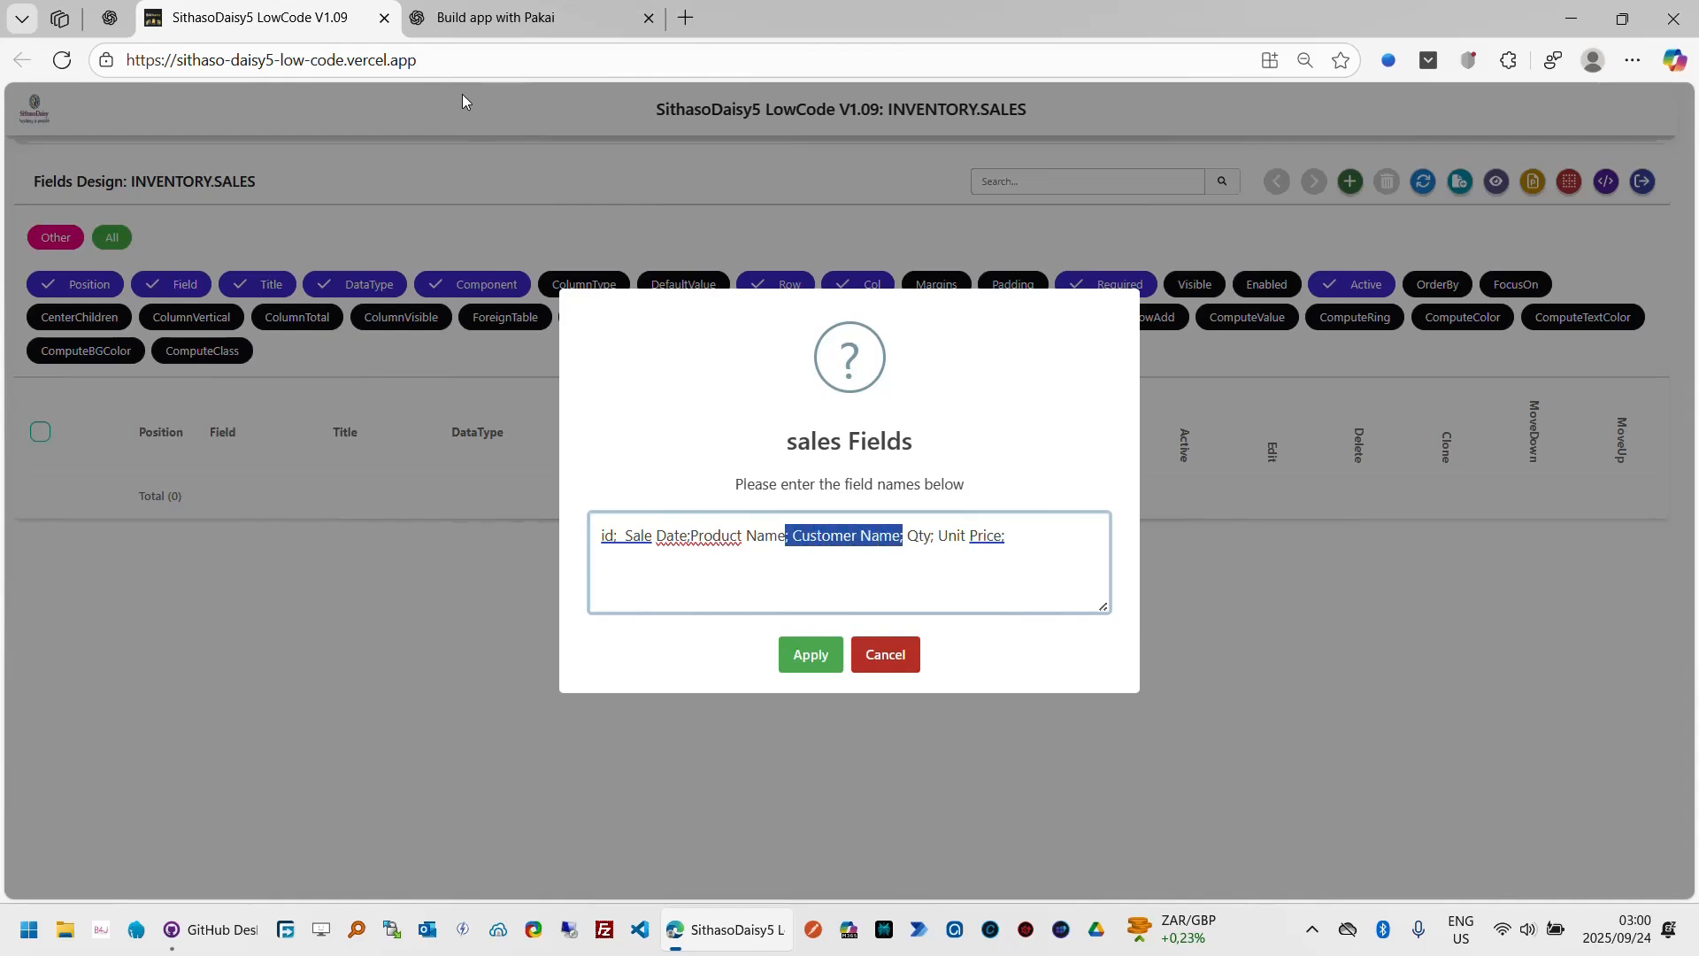
pyautogui.press('BackSpace')
pyautogui.press('Left')
pyautogui.press('Left')
pyautogui.press('Left')
pyautogui.press('Left')
pyautogui.press('Left')
pyautogui.press('Left')
pyautogui.press('Left')
pyautogui.press('Left')
pyautogui.press('Left')
pyautogui.press('Left')
pyautogui.press('Left')
pyautogui.press('Left')
pyautogui.press('Left')
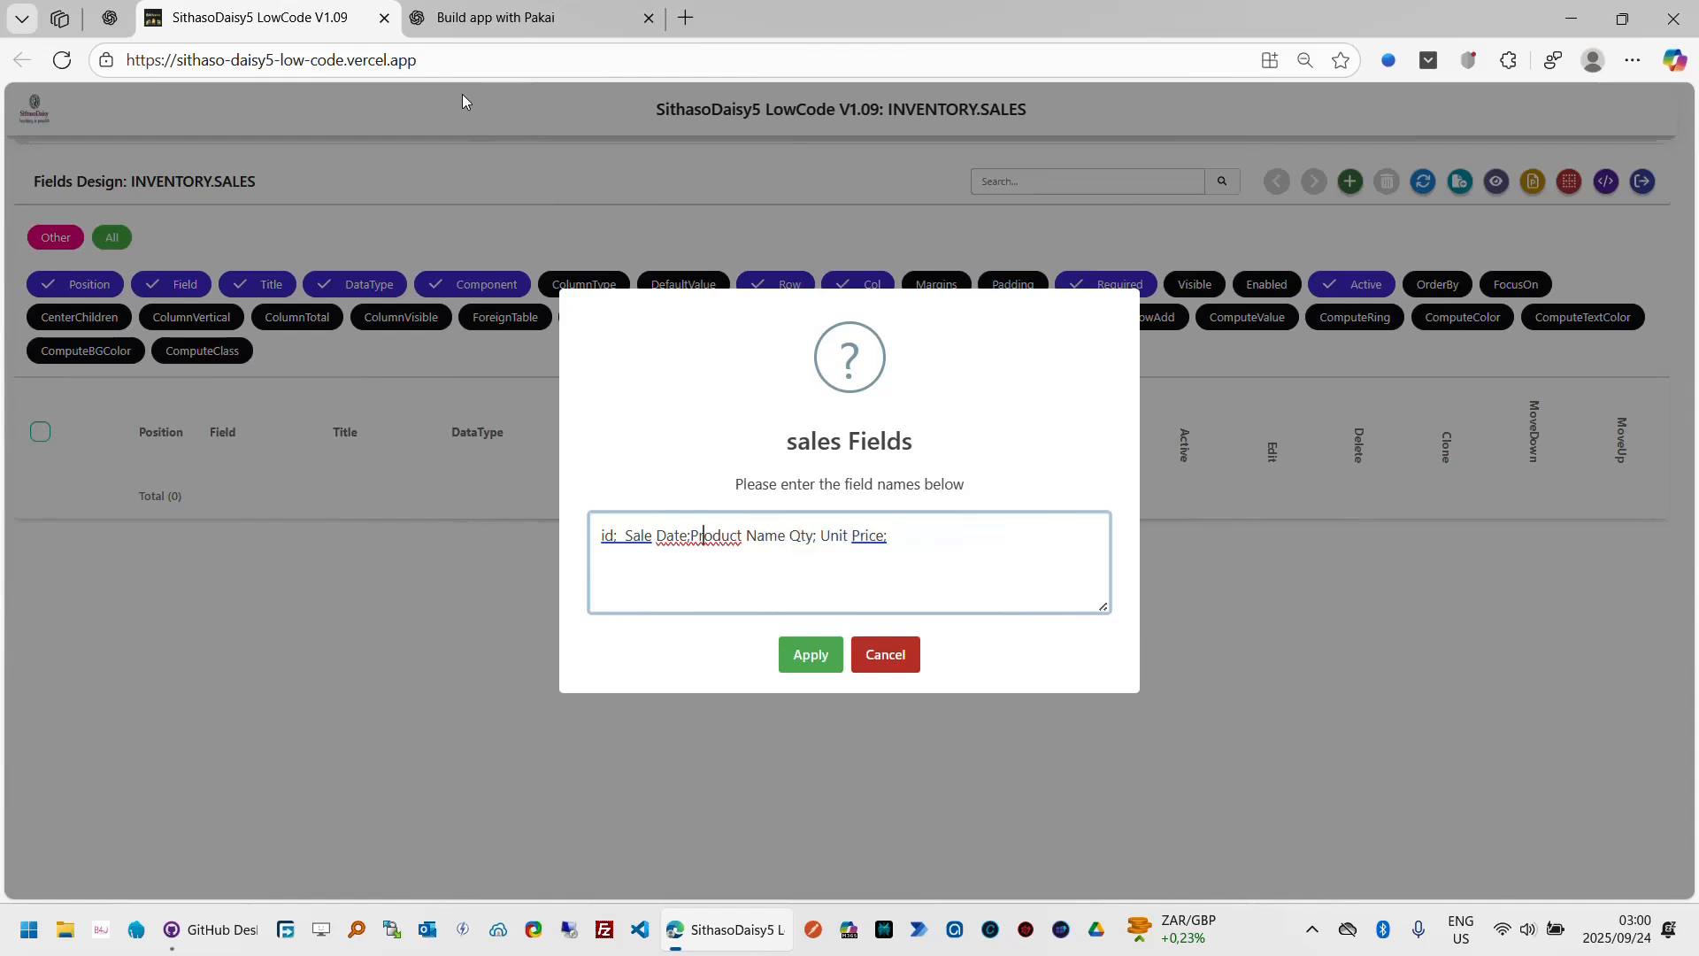
pyautogui.write(';')
pyautogui.hotkey('ctrl', 'v')
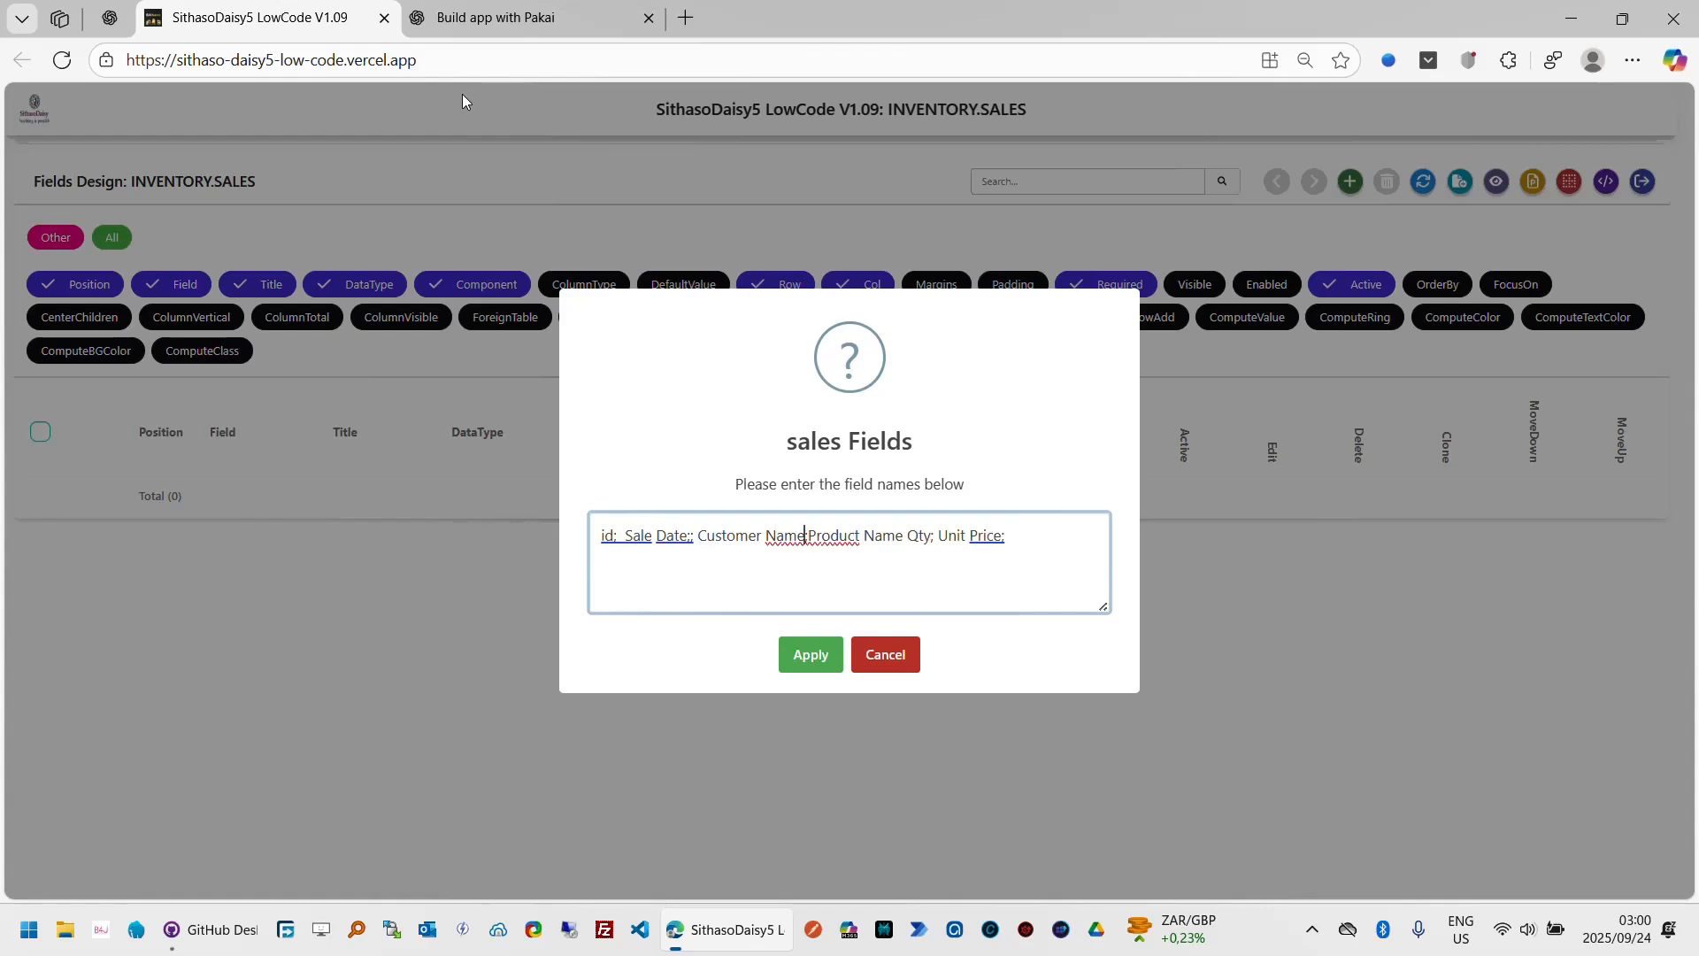
pyautogui.press('Left')
pyautogui.press('Left')
pyautogui.press('Left')
pyautogui.press('Left')
pyautogui.press('Left')
pyautogui.press('Left')
pyautogui.press('BackSpace')
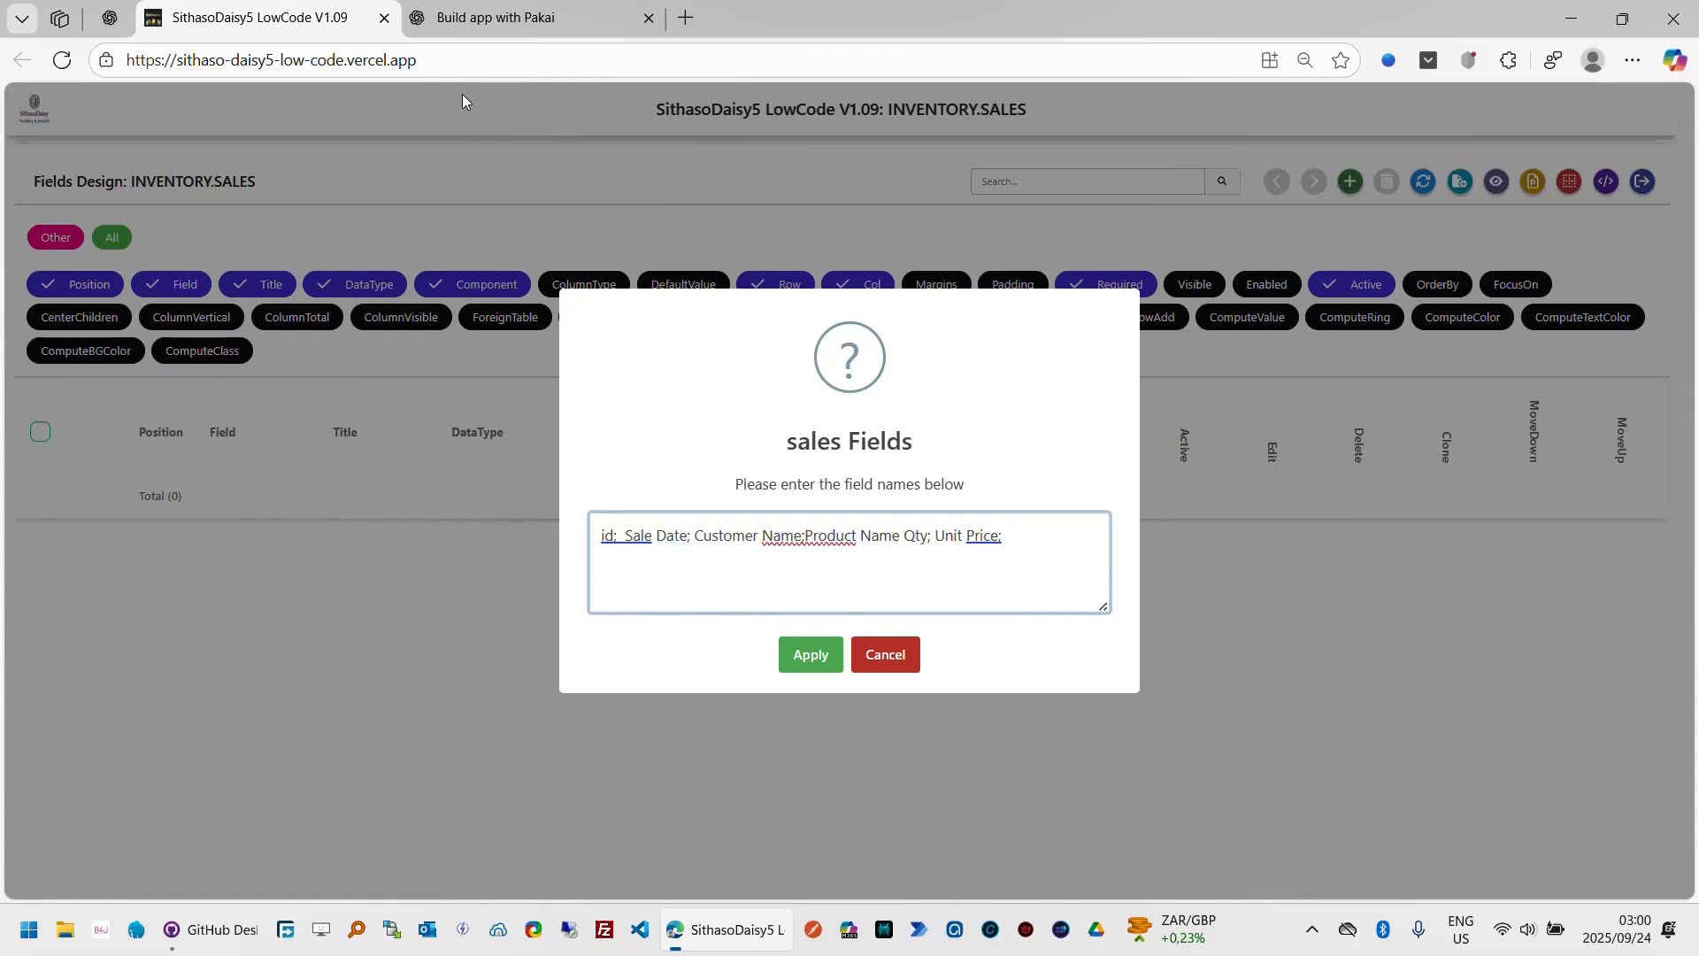
pyautogui.hotkey('ctrl', 'Right')
pyautogui.hotkey('ctrl', 'Right')
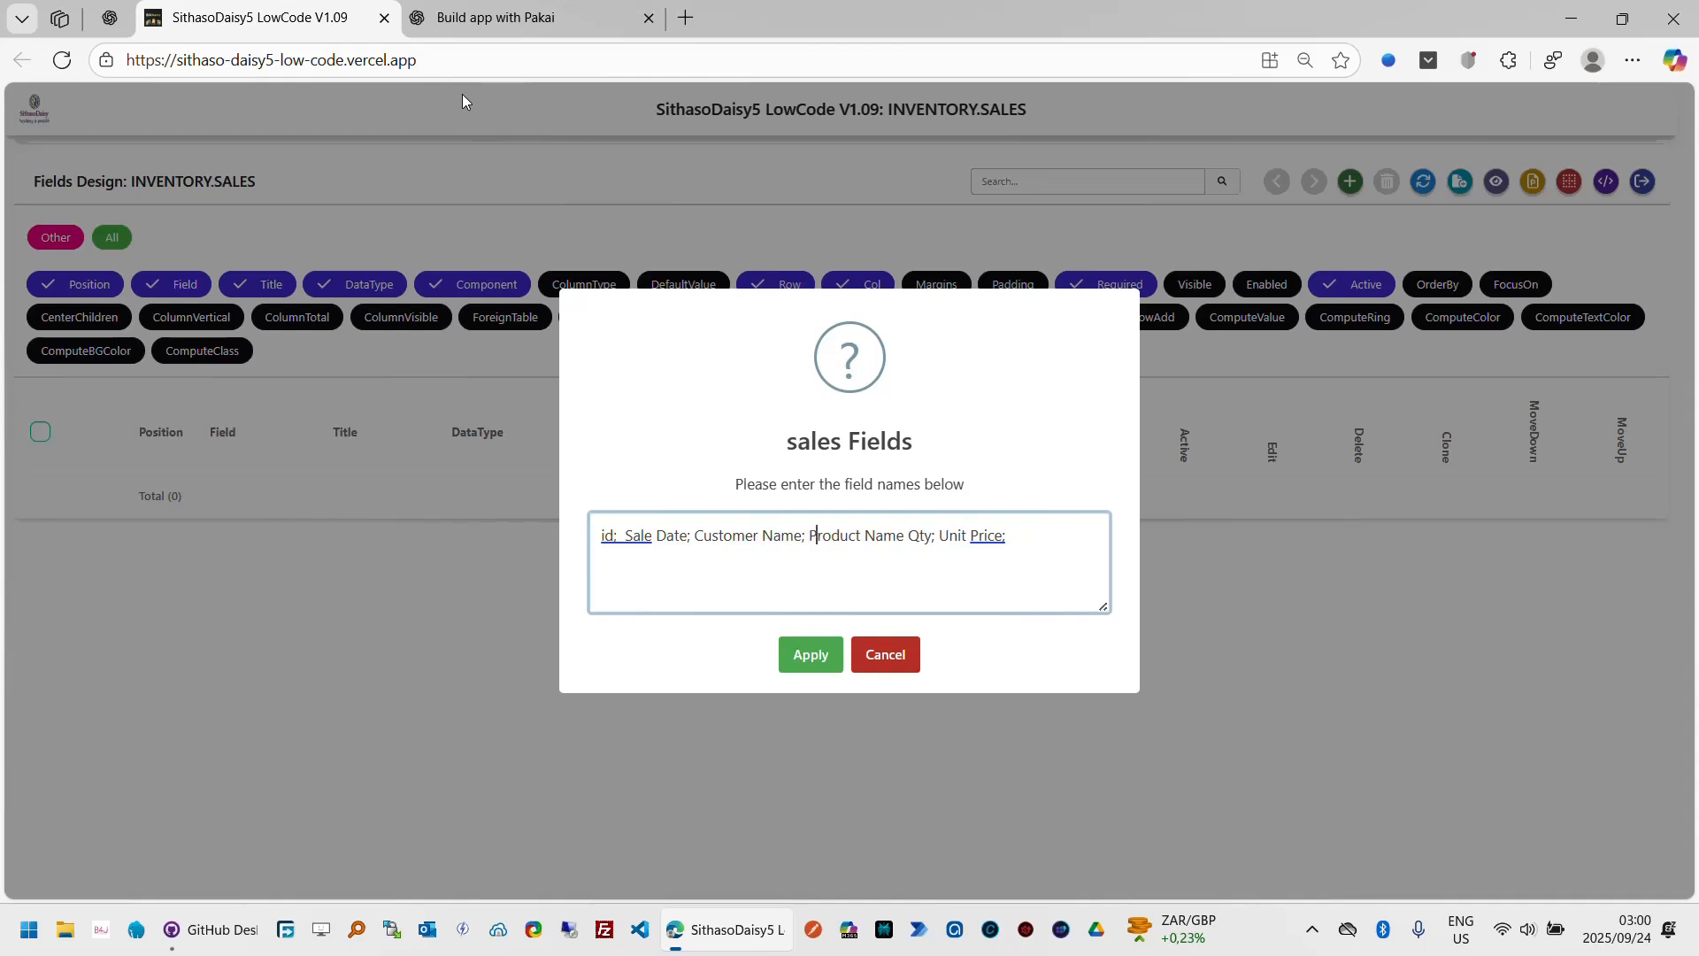
pyautogui.press('Left')
pyautogui.press('Left')
pyautogui.write(';')
# Step: Append Total Amount to the sales field names and apply the list
pyautogui.press('Right')
pyautogui.press('Right')
pyautogui.press('Right')
pyautogui.press('Right')
pyautogui.press('Right')
pyautogui.press('Right')
pyautogui.press('Right')
pyautogui.press('Right')
pyautogui.press('Right')
pyautogui.press('Right')
pyautogui.press('Right')
pyautogui.press('Right')
pyautogui.press('Right')
pyautogui.press('Right')
pyautogui.write('; Total Amount')
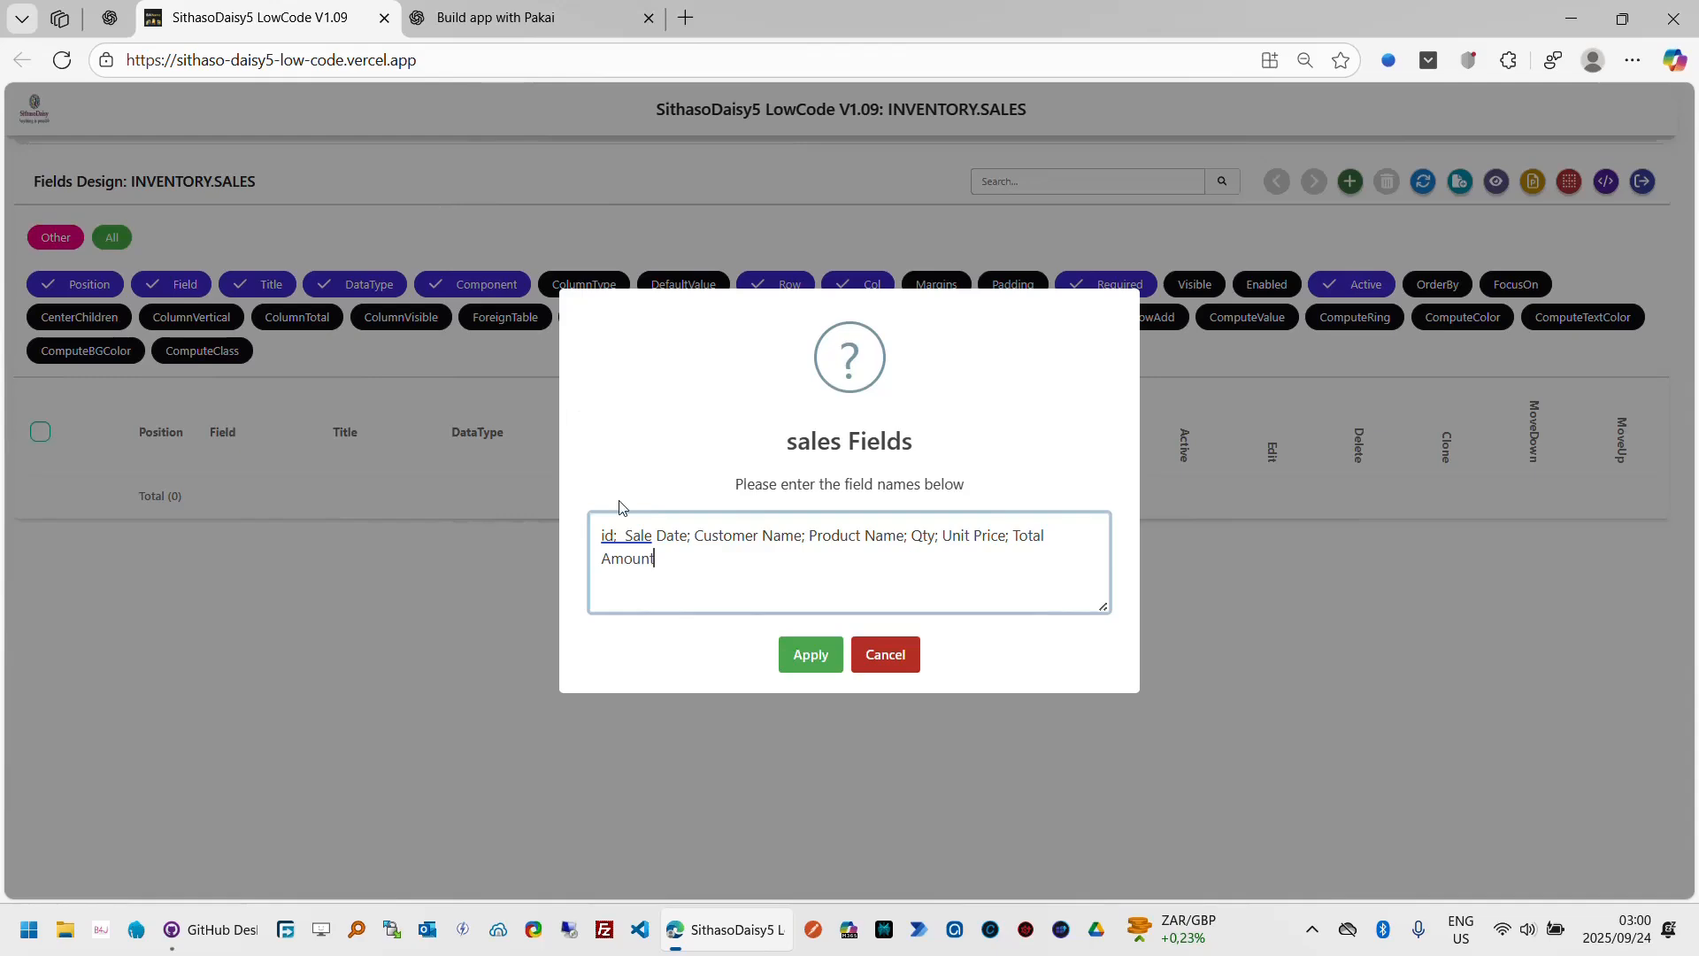
pyautogui.click(803, 666)
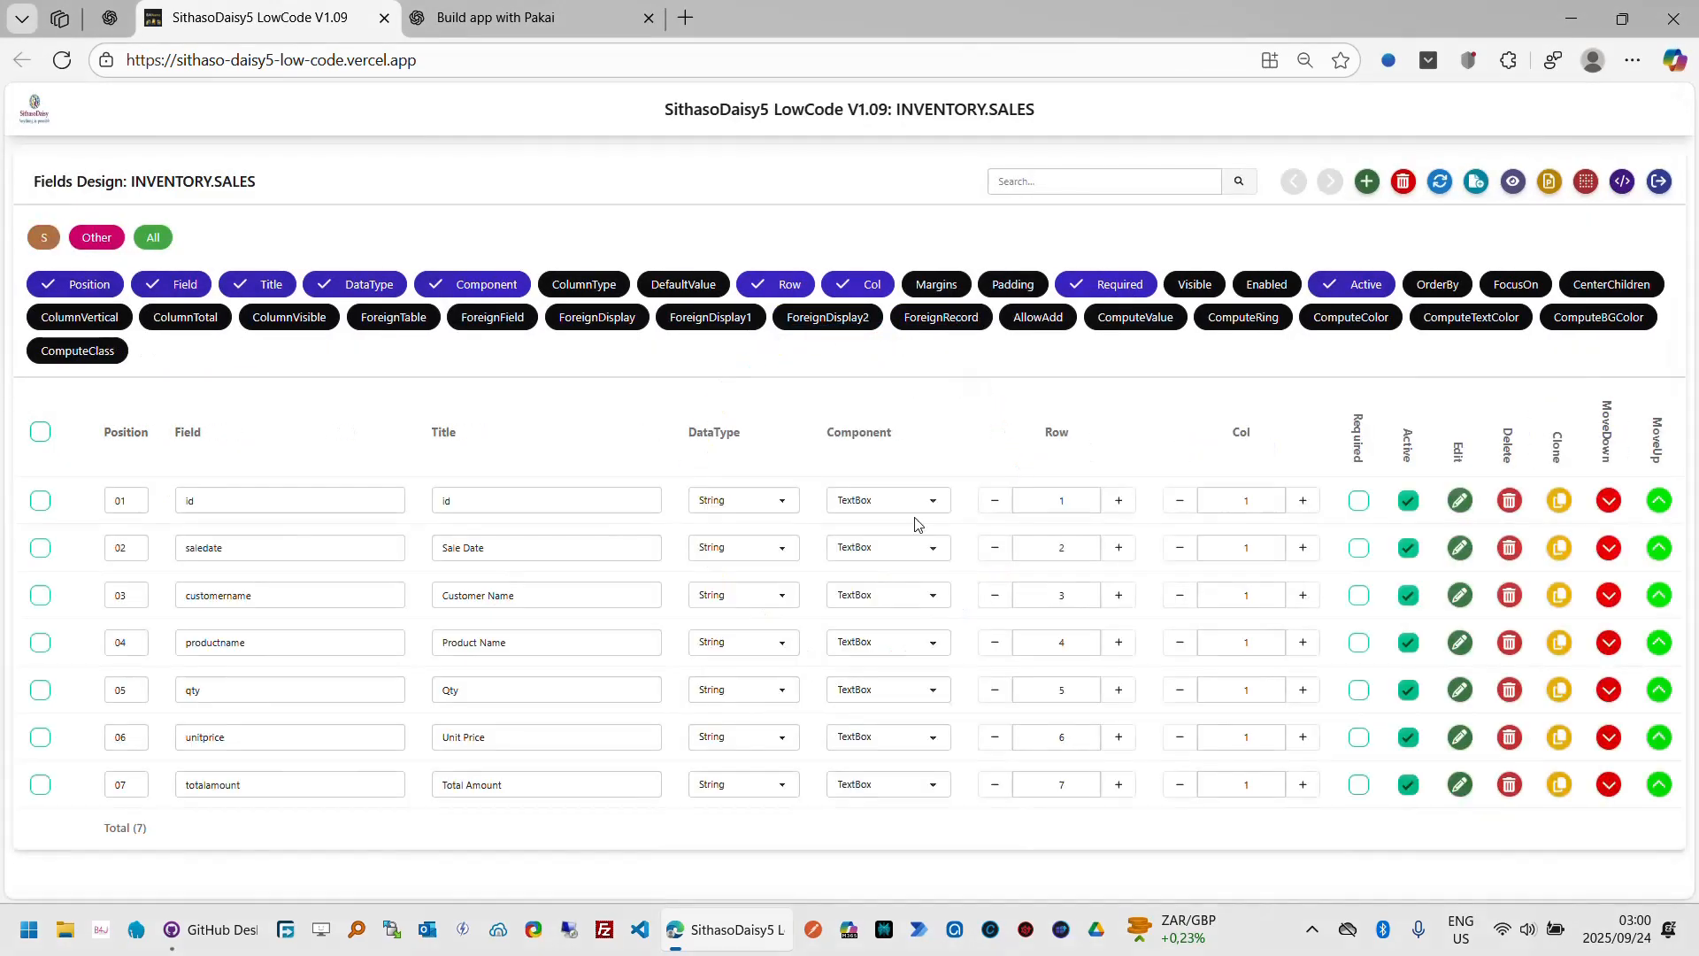
# Step: Show the Visible and ColumnType columns and make the id field not visible
pyautogui.click(1194, 284)
pyautogui.click(602, 285)
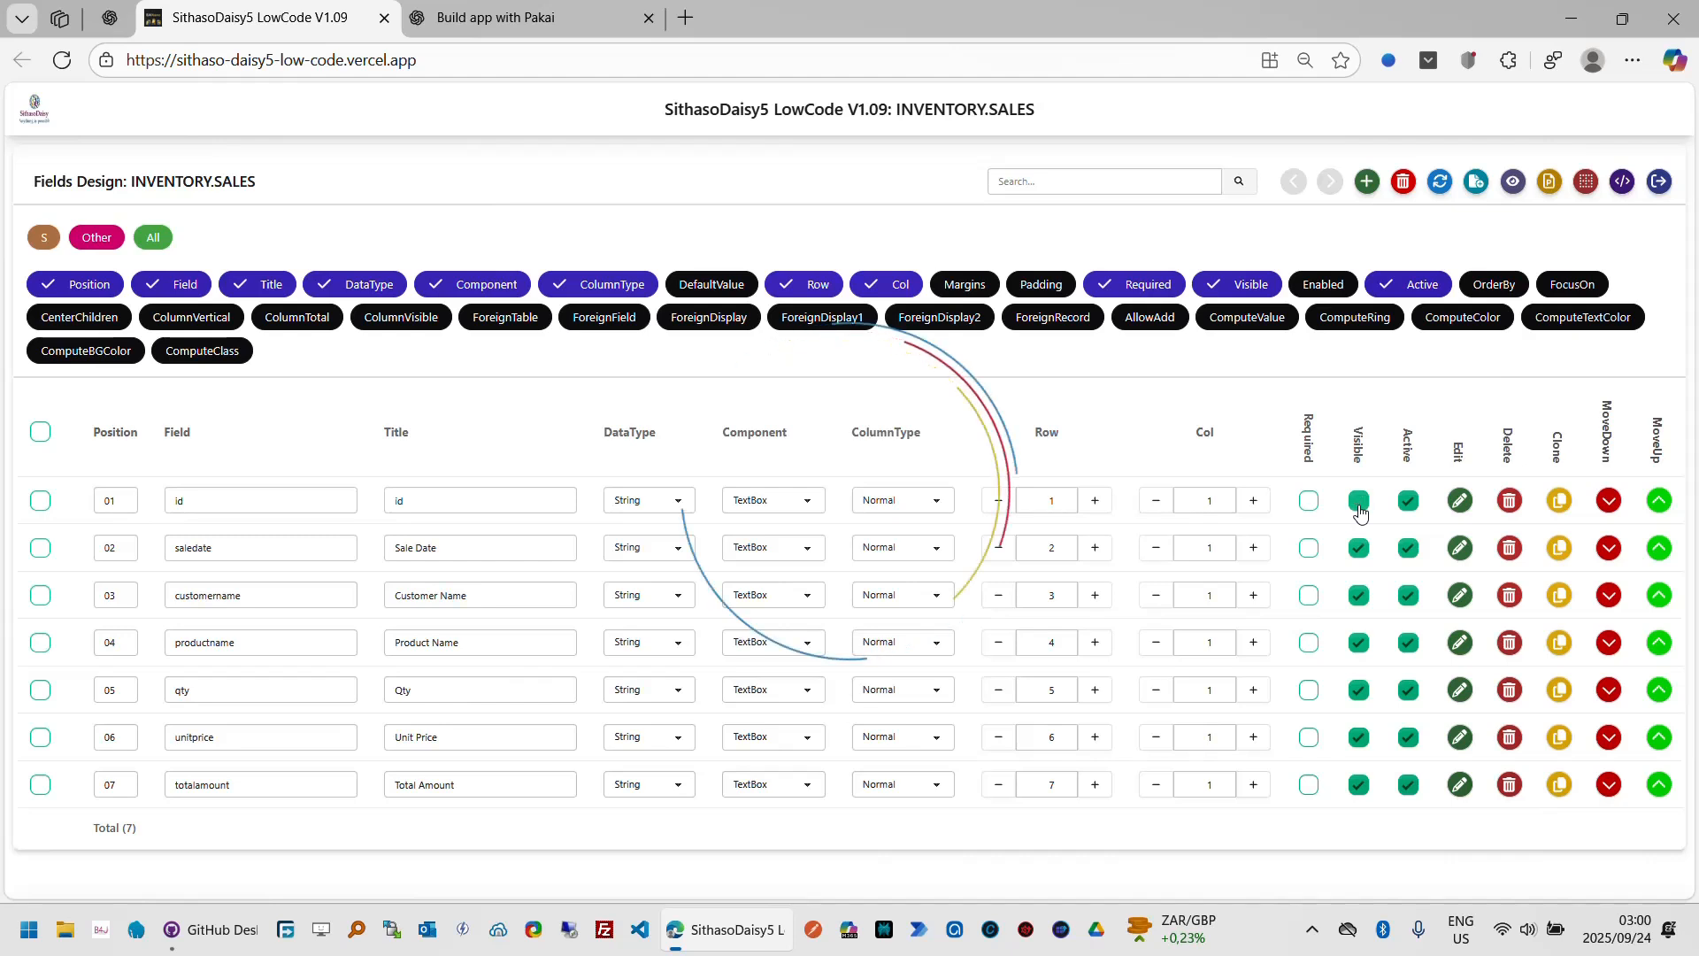
pyautogui.click(1359, 506)
# Step: Mark saledate, customername, productname, qty and unitprice as required fields
pyautogui.click(1310, 551)
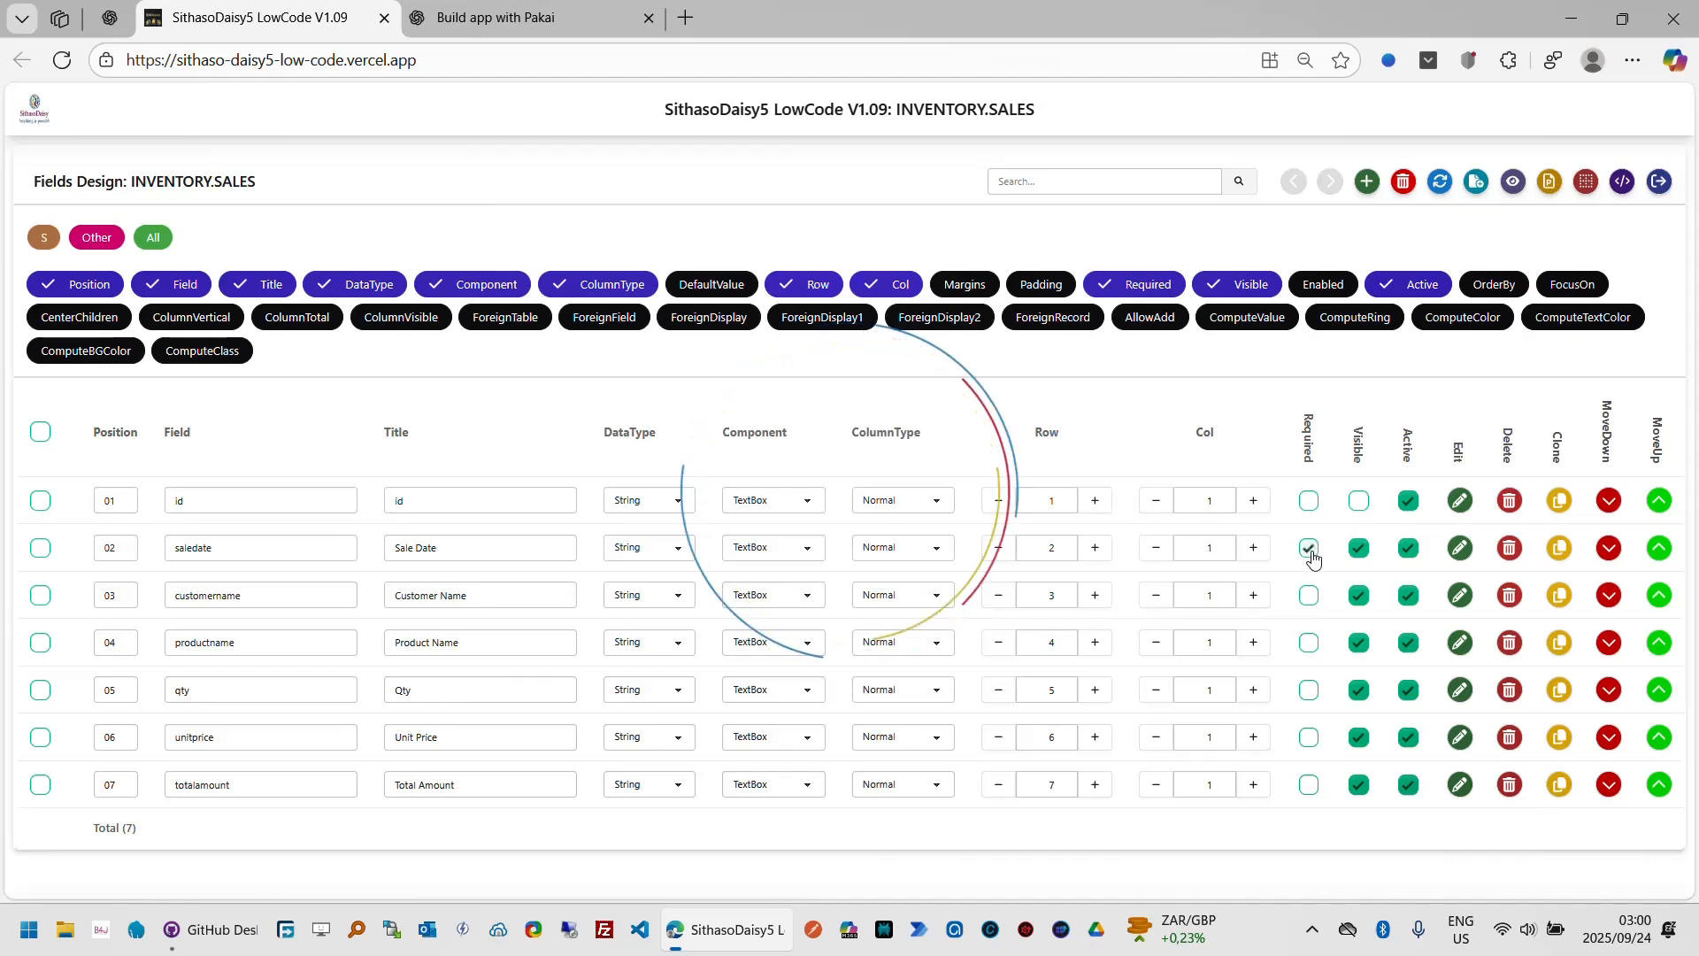
pyautogui.click(1311, 598)
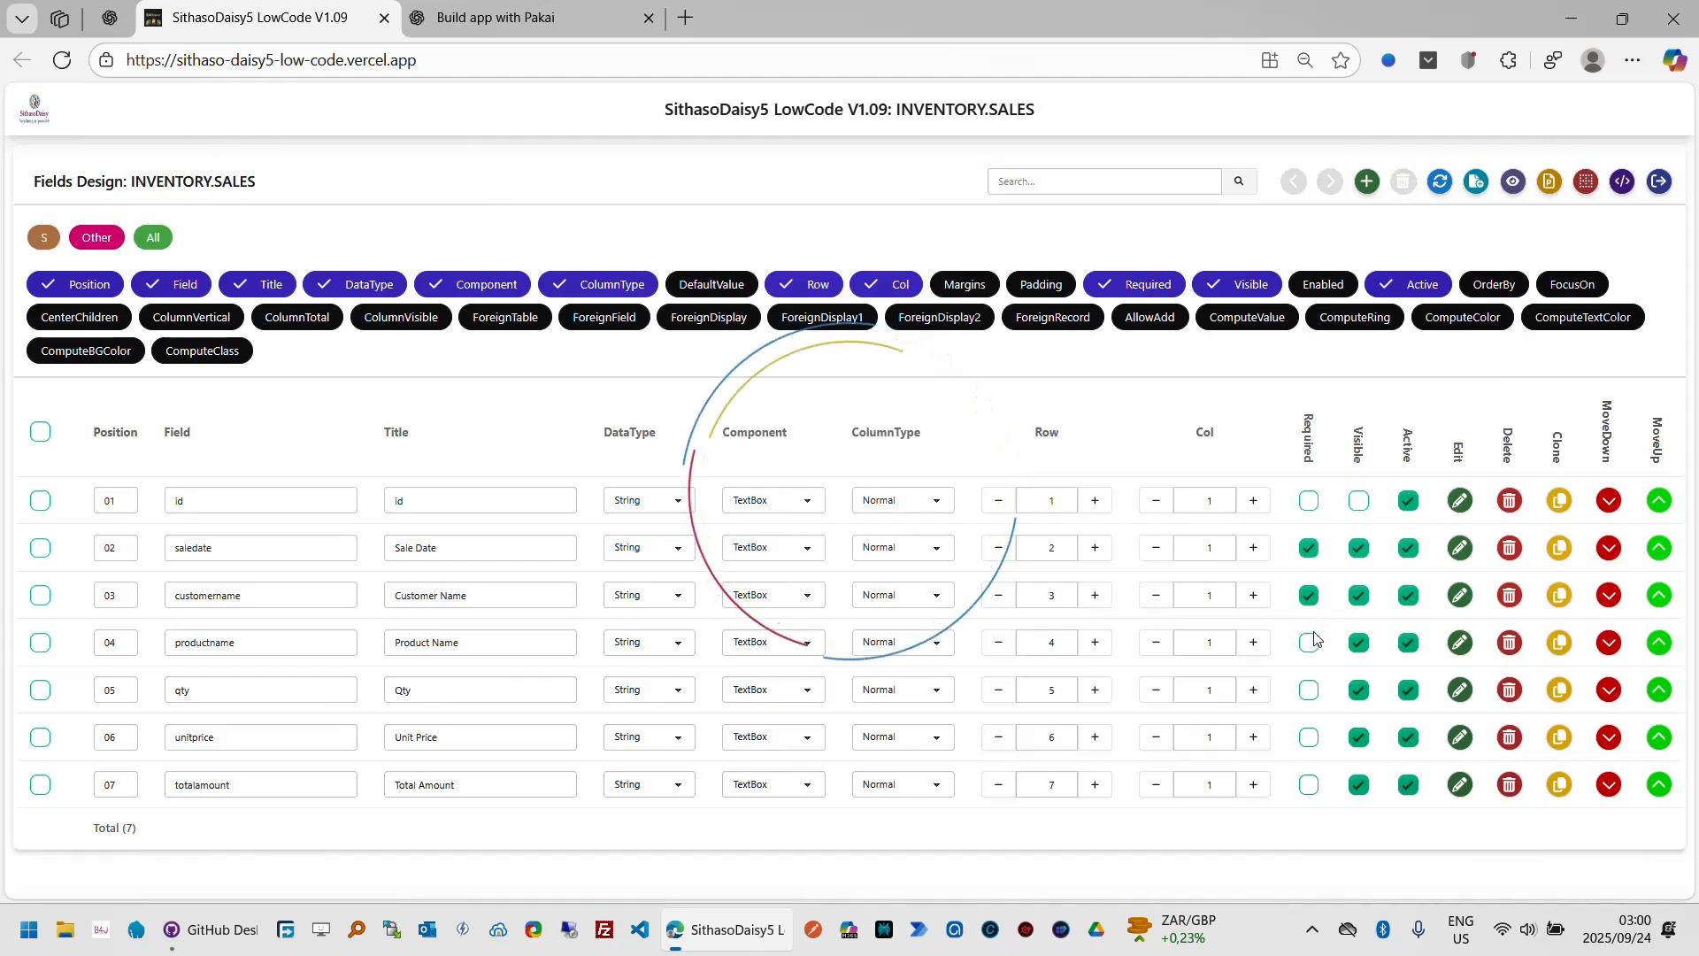
pyautogui.click(1310, 644)
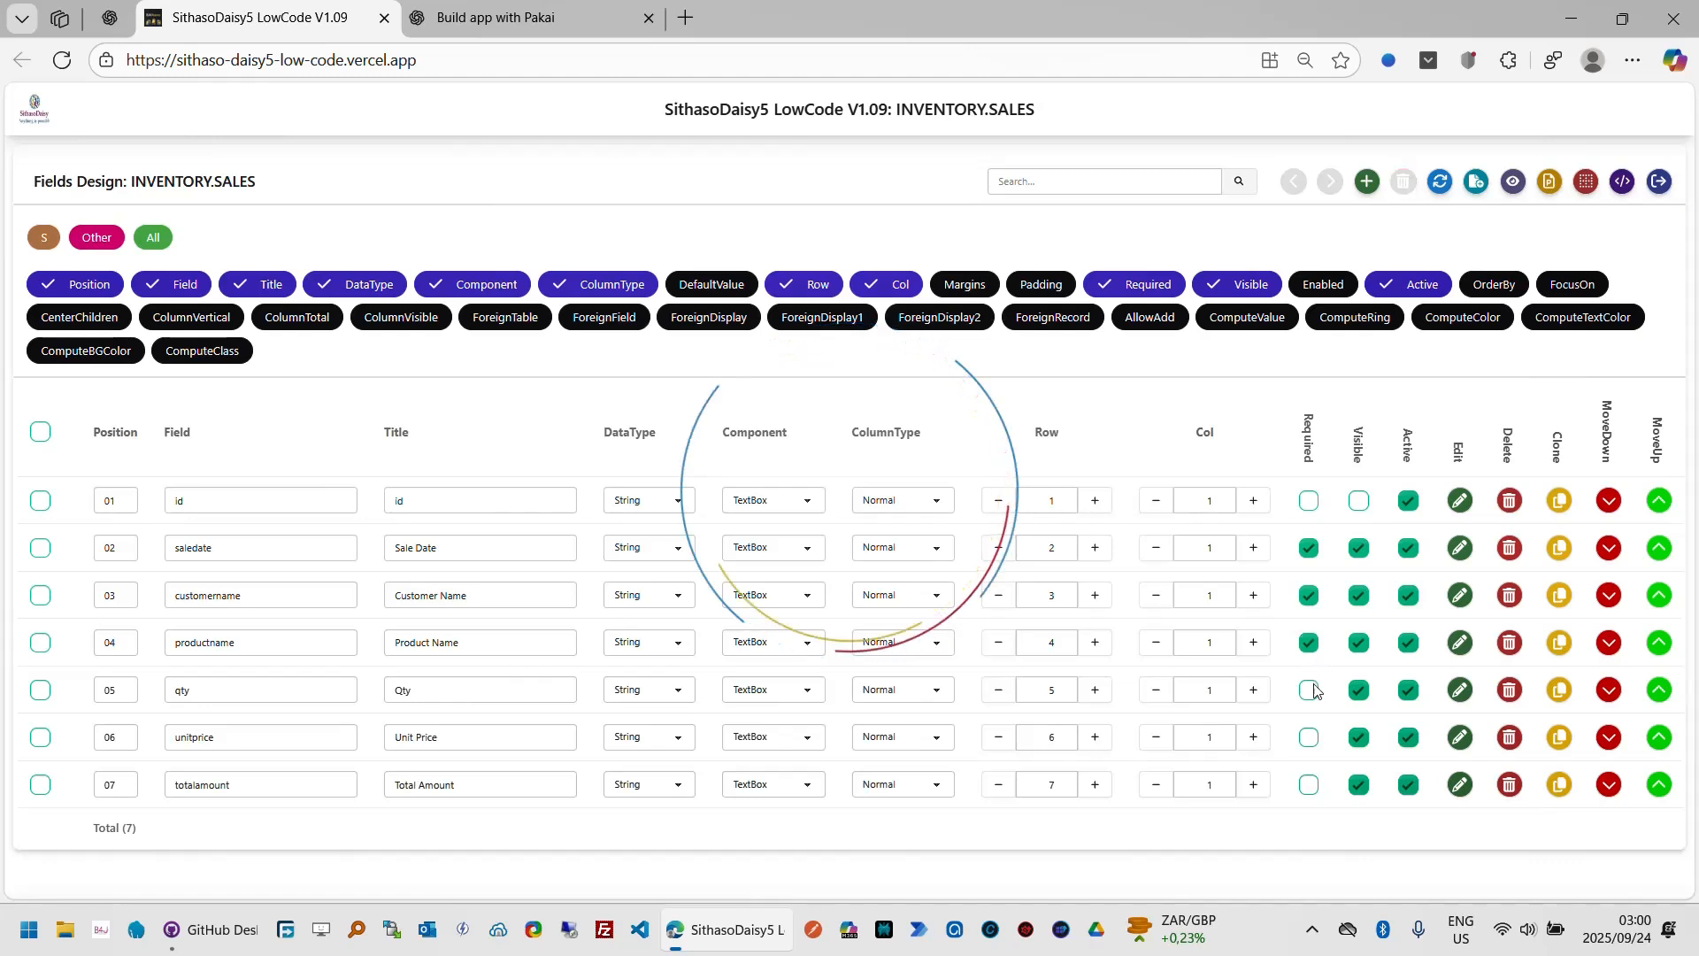
pyautogui.click(1311, 689)
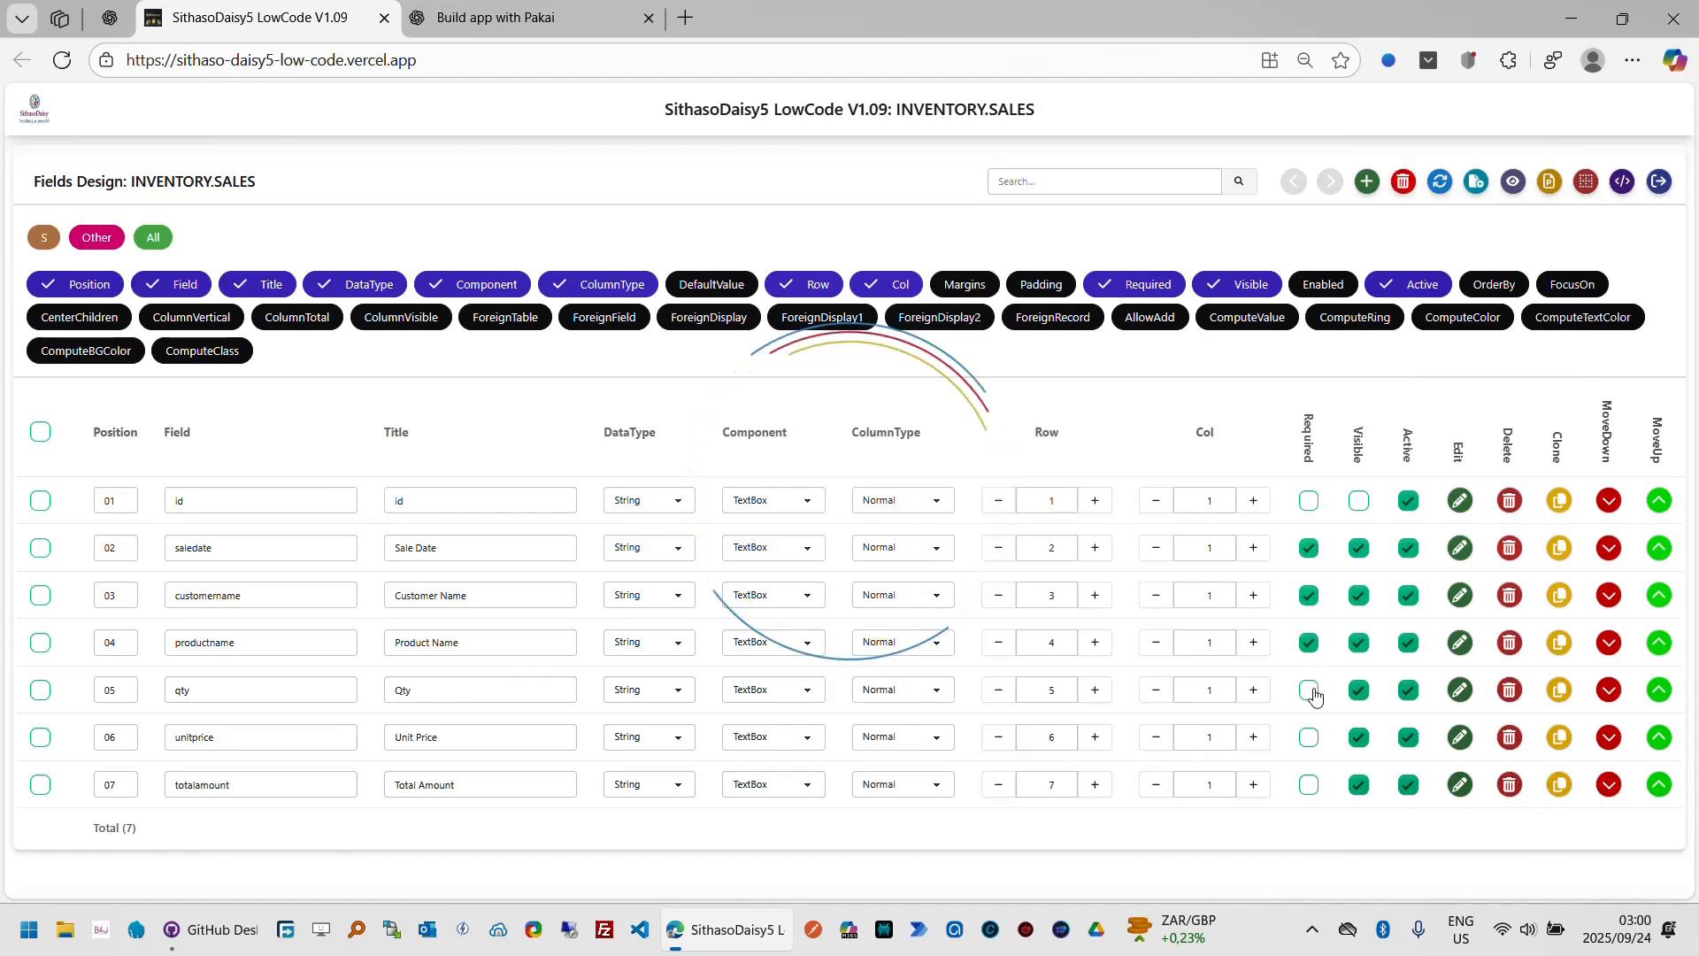
pyautogui.click(1310, 737)
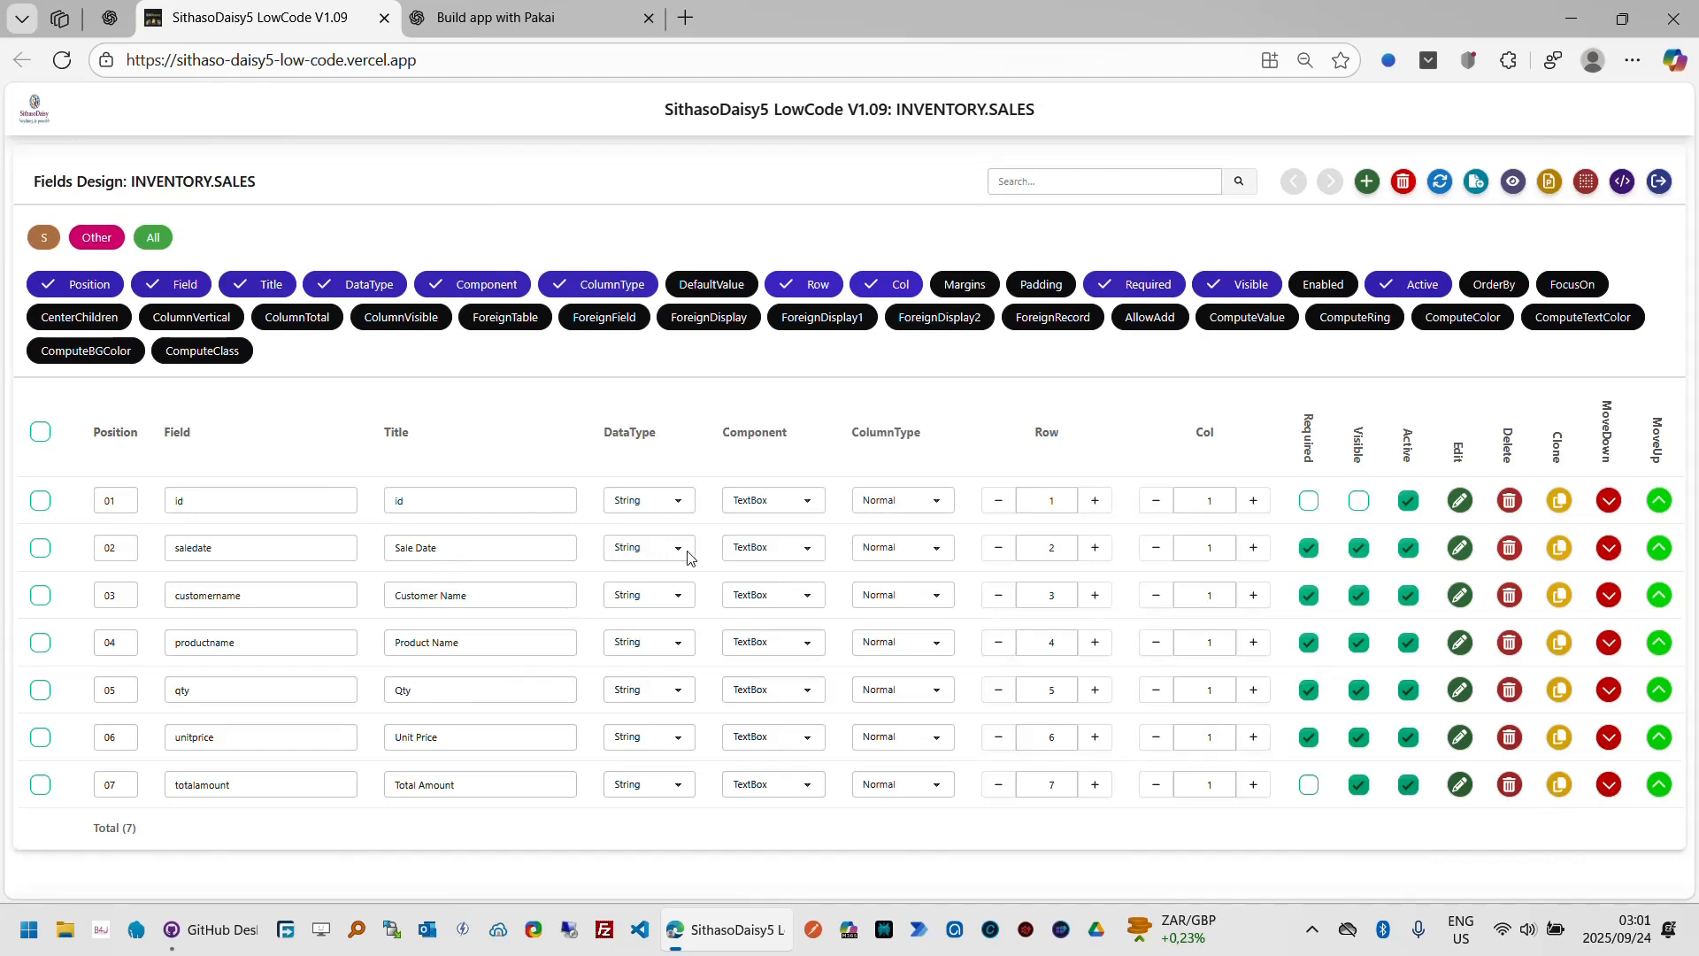
# Step: Set the saledate field's component to DatePicker and its column type to Date
pyautogui.click(785, 555)
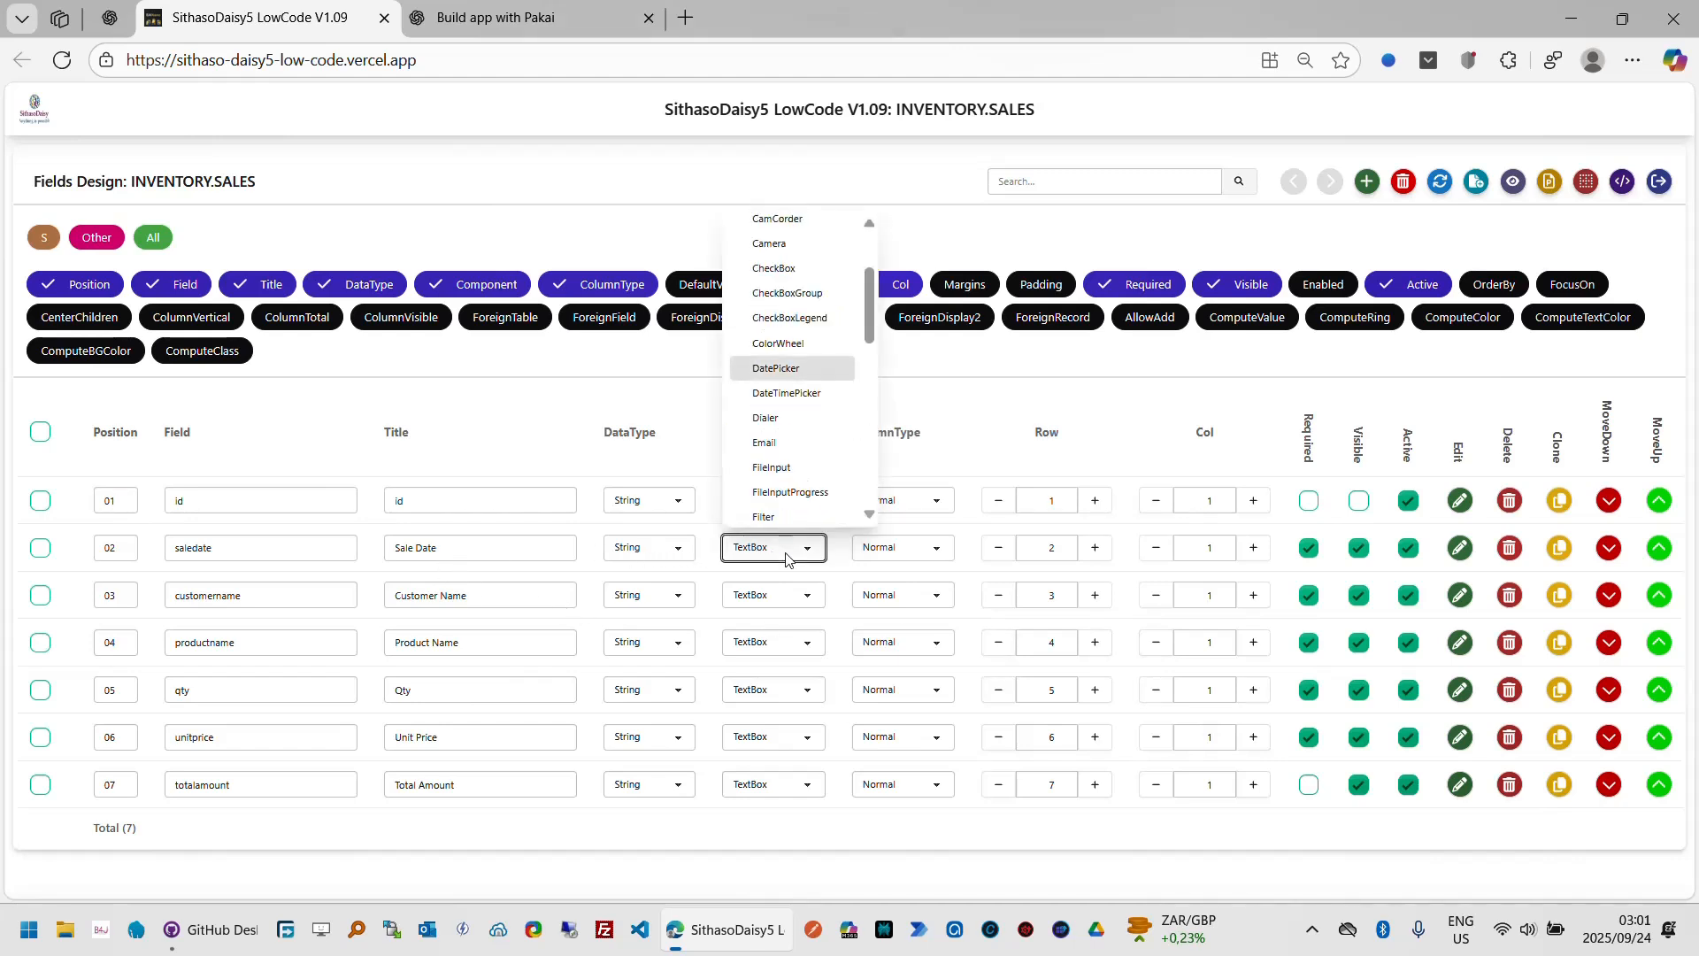
pyautogui.click(809, 372)
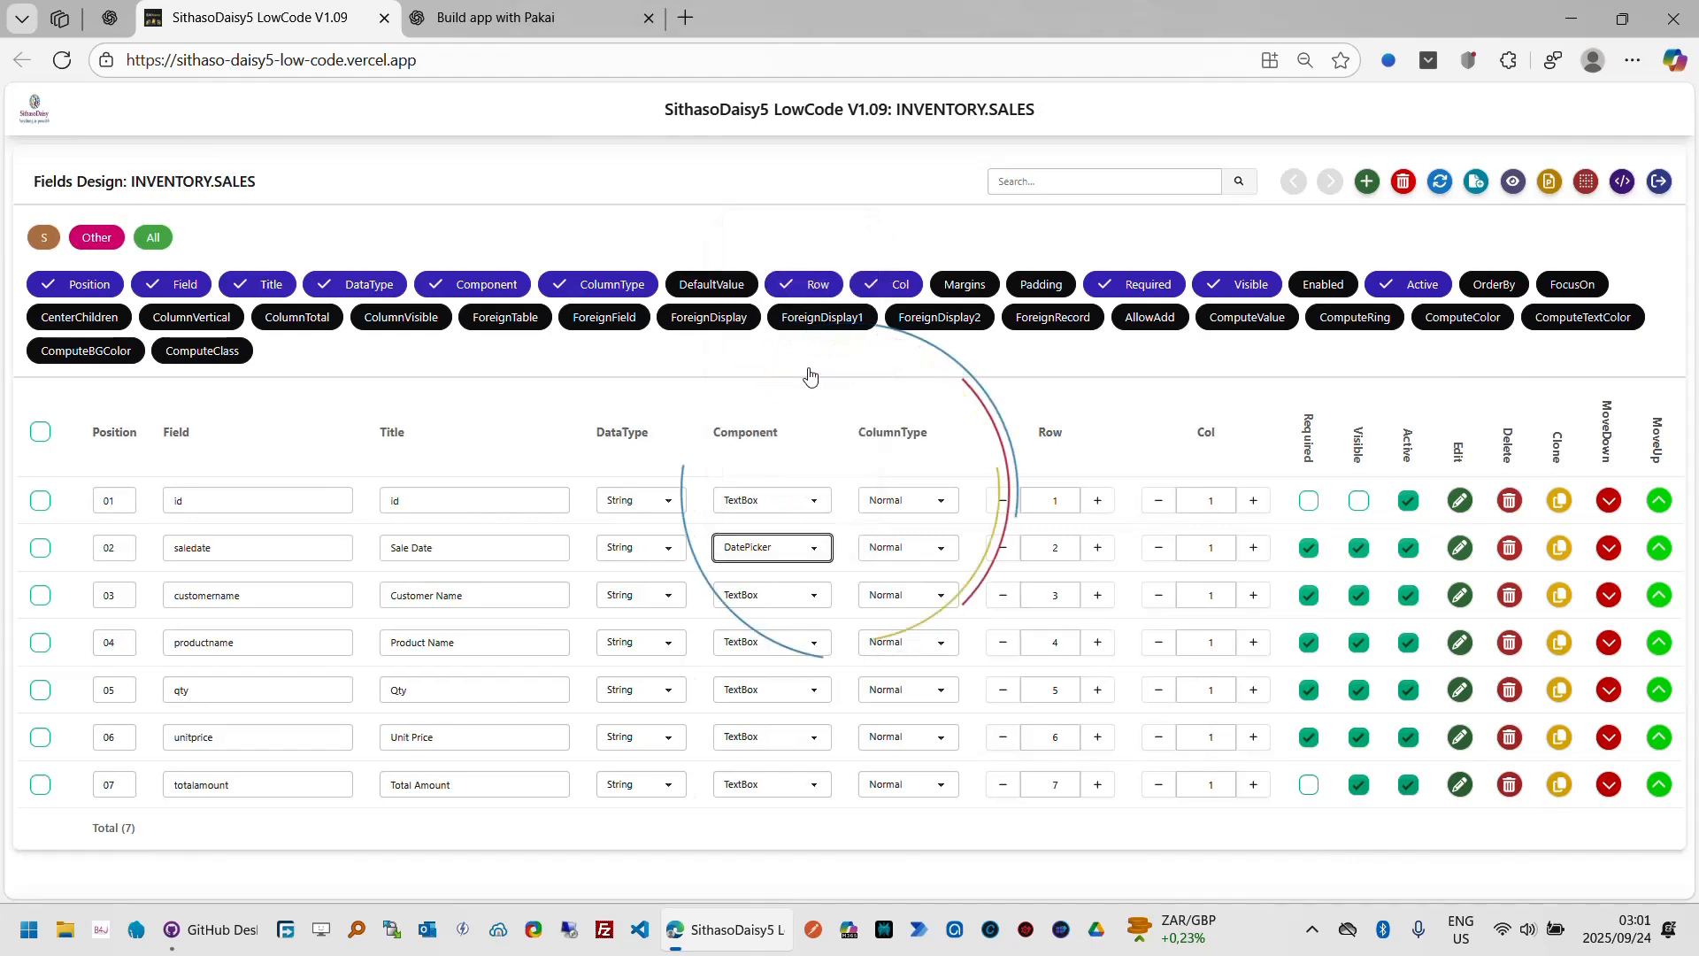
pyautogui.click(943, 550)
pyautogui.scroll(5, 948, 550)
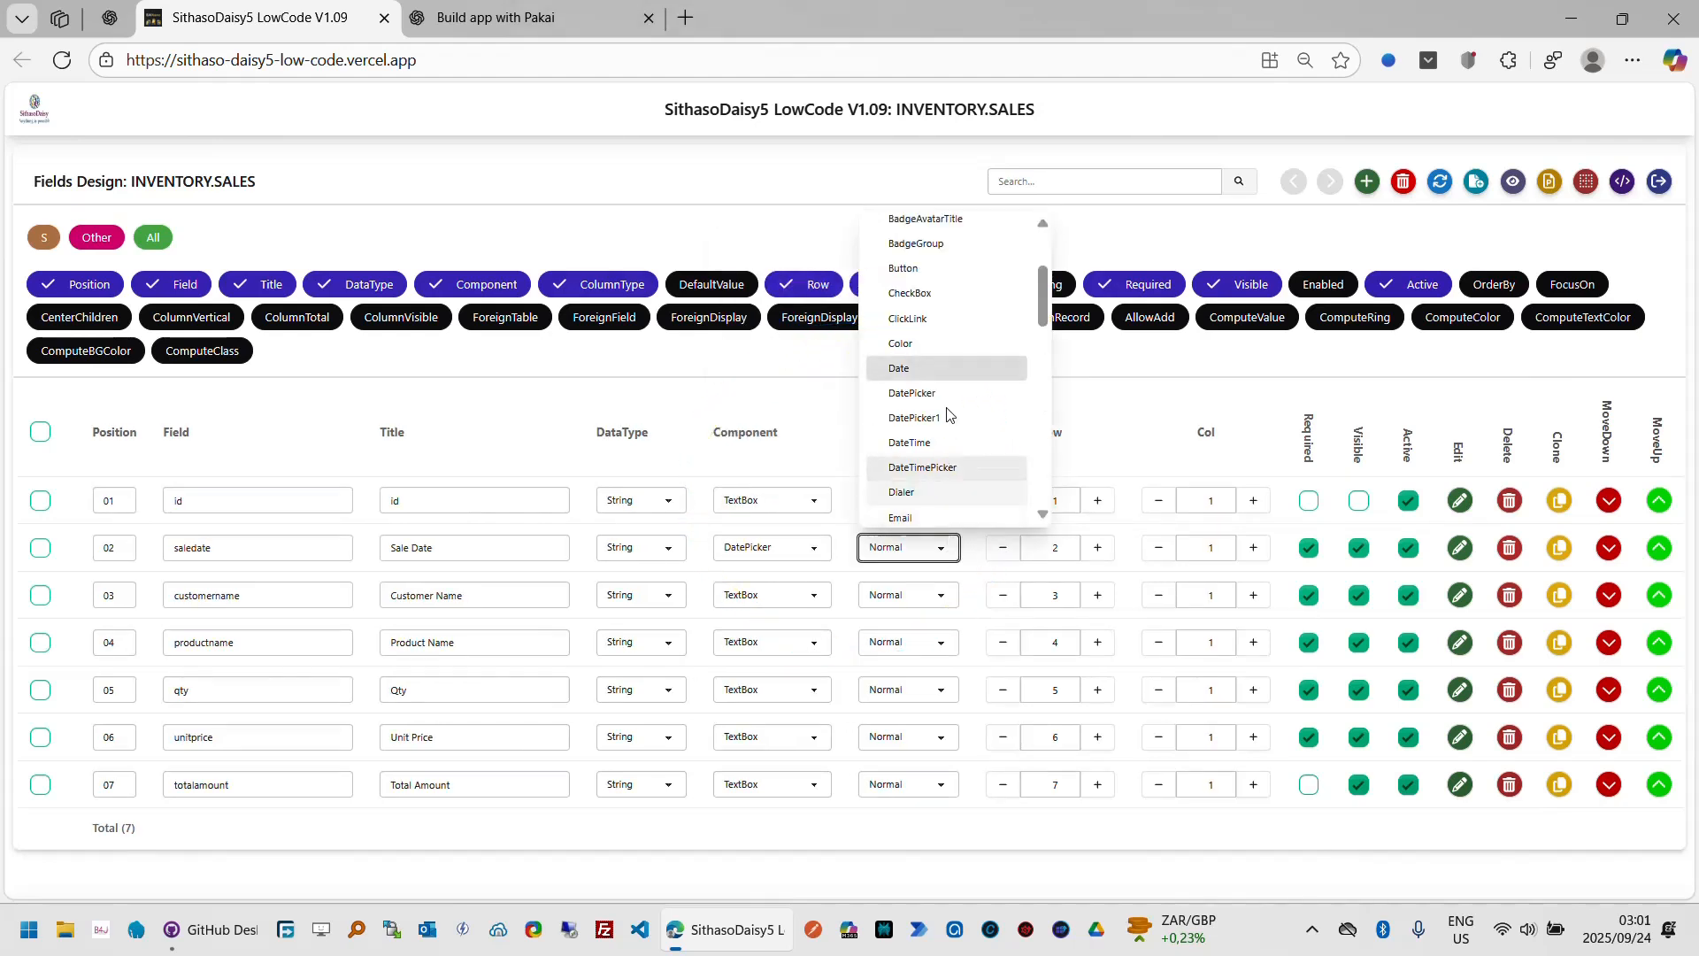
pyautogui.click(922, 372)
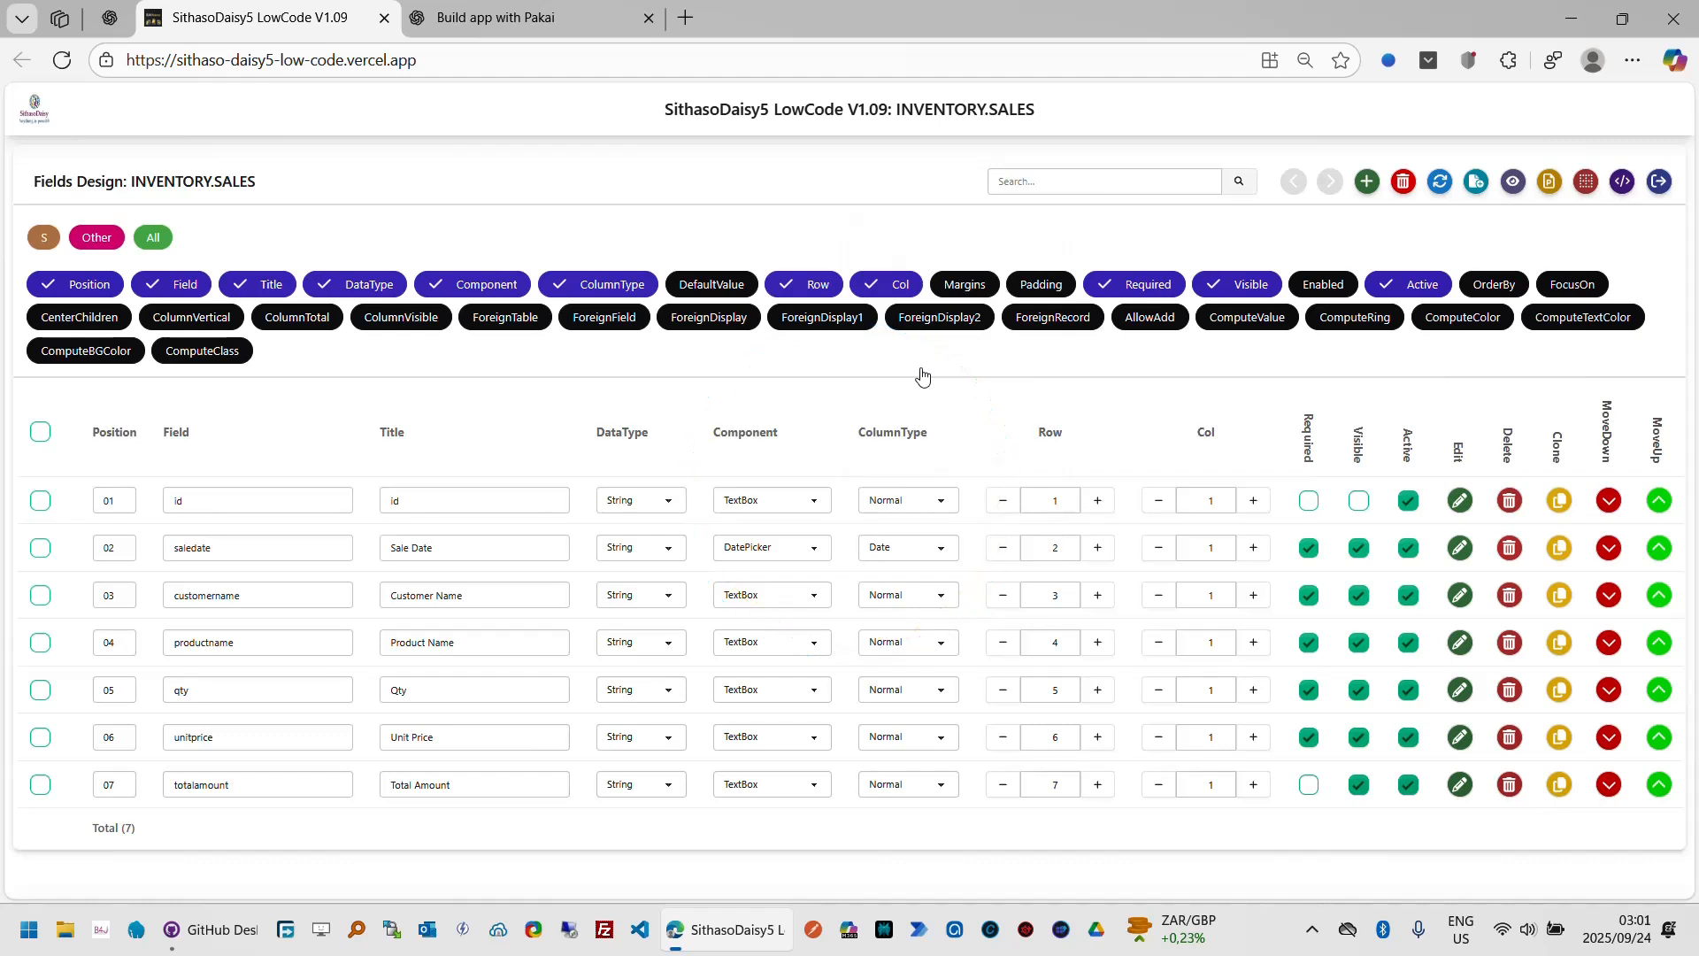
# Step: Move saledate, customername and productname up one row each and set productname's component to SelectGroup
pyautogui.click(1005, 553)
pyautogui.click(1013, 604)
pyautogui.click(828, 642)
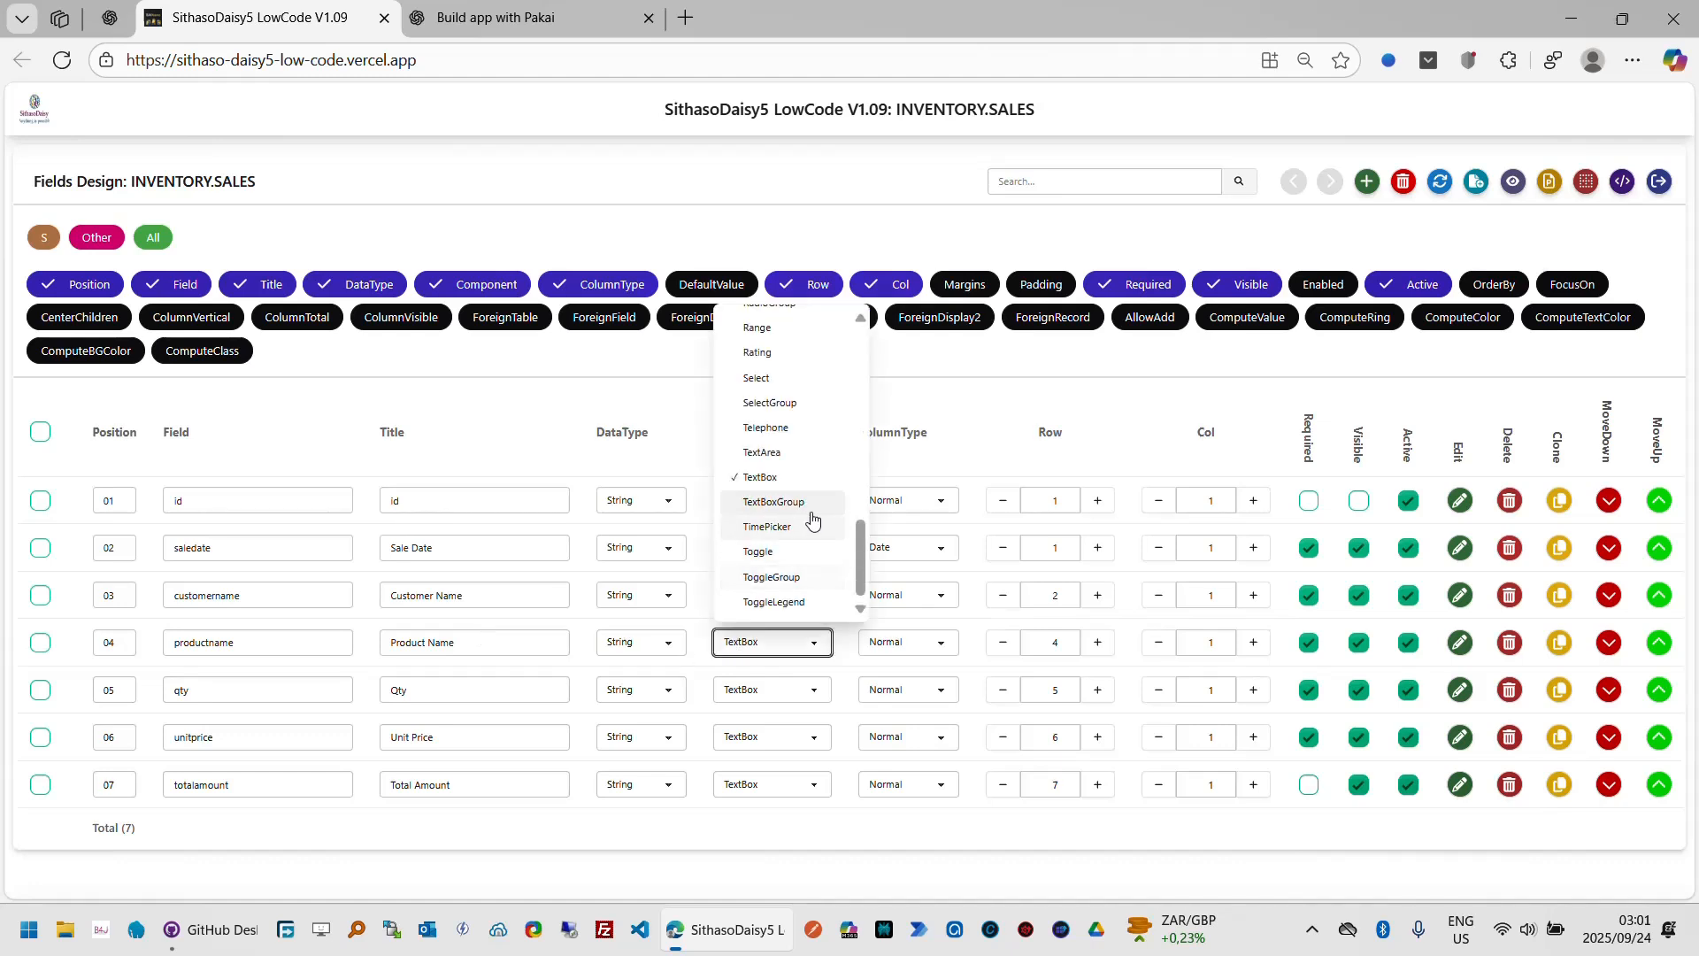
pyautogui.click(808, 404)
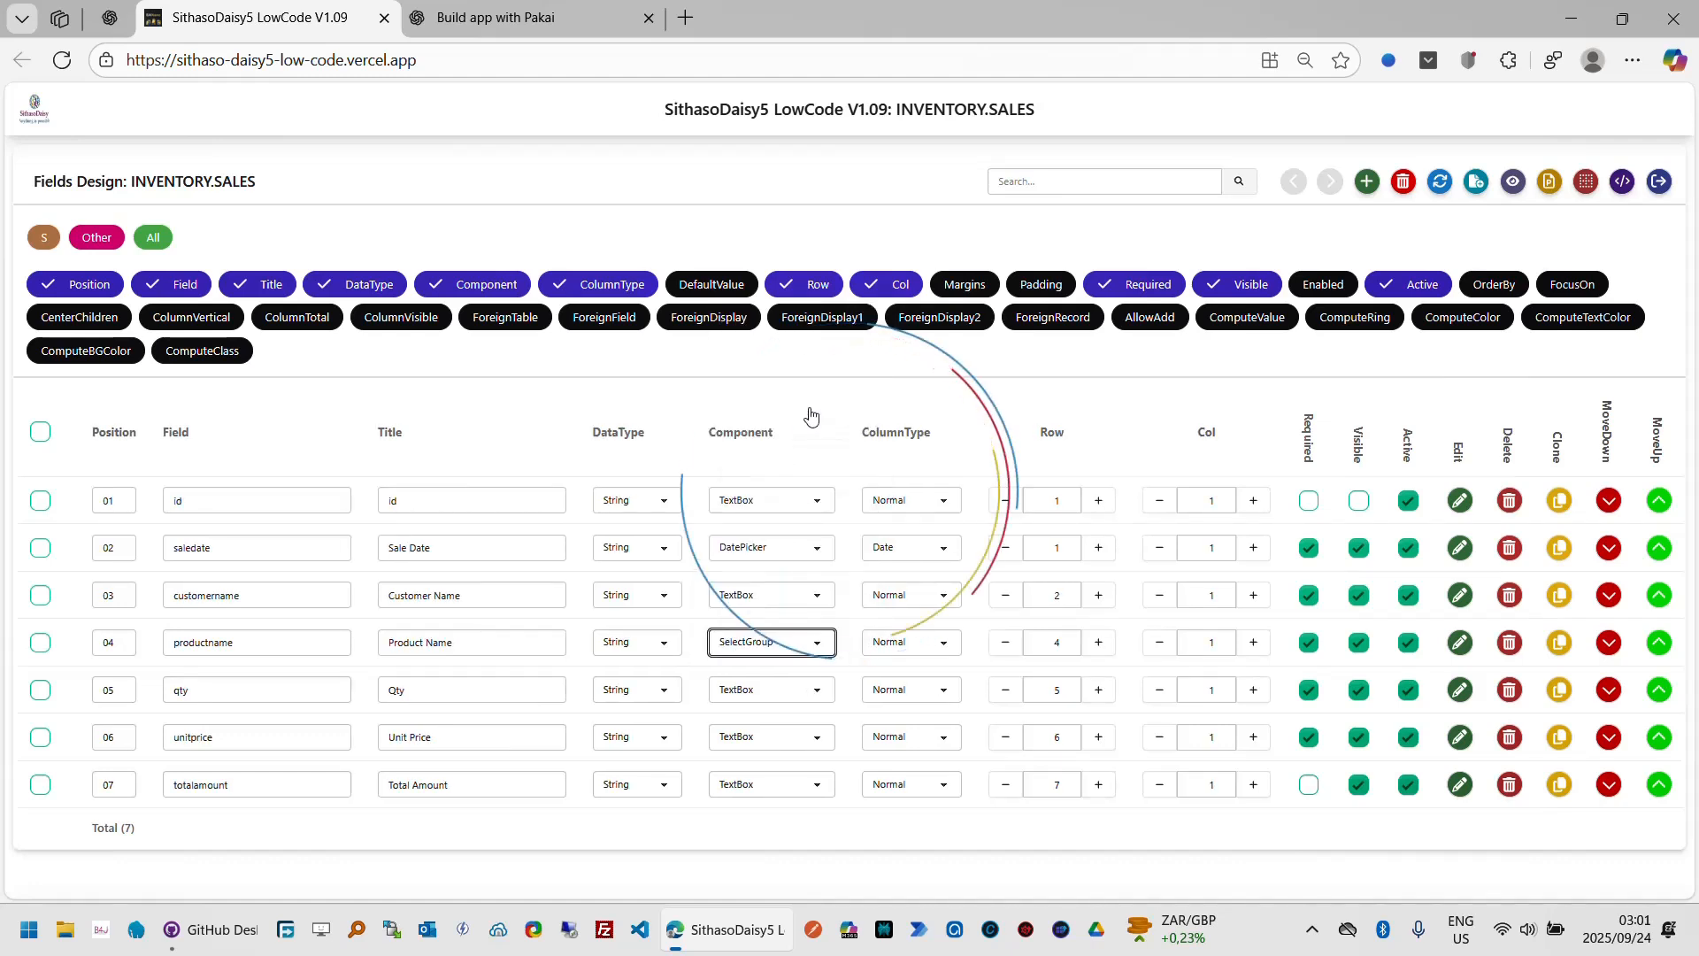
pyautogui.click(1007, 643)
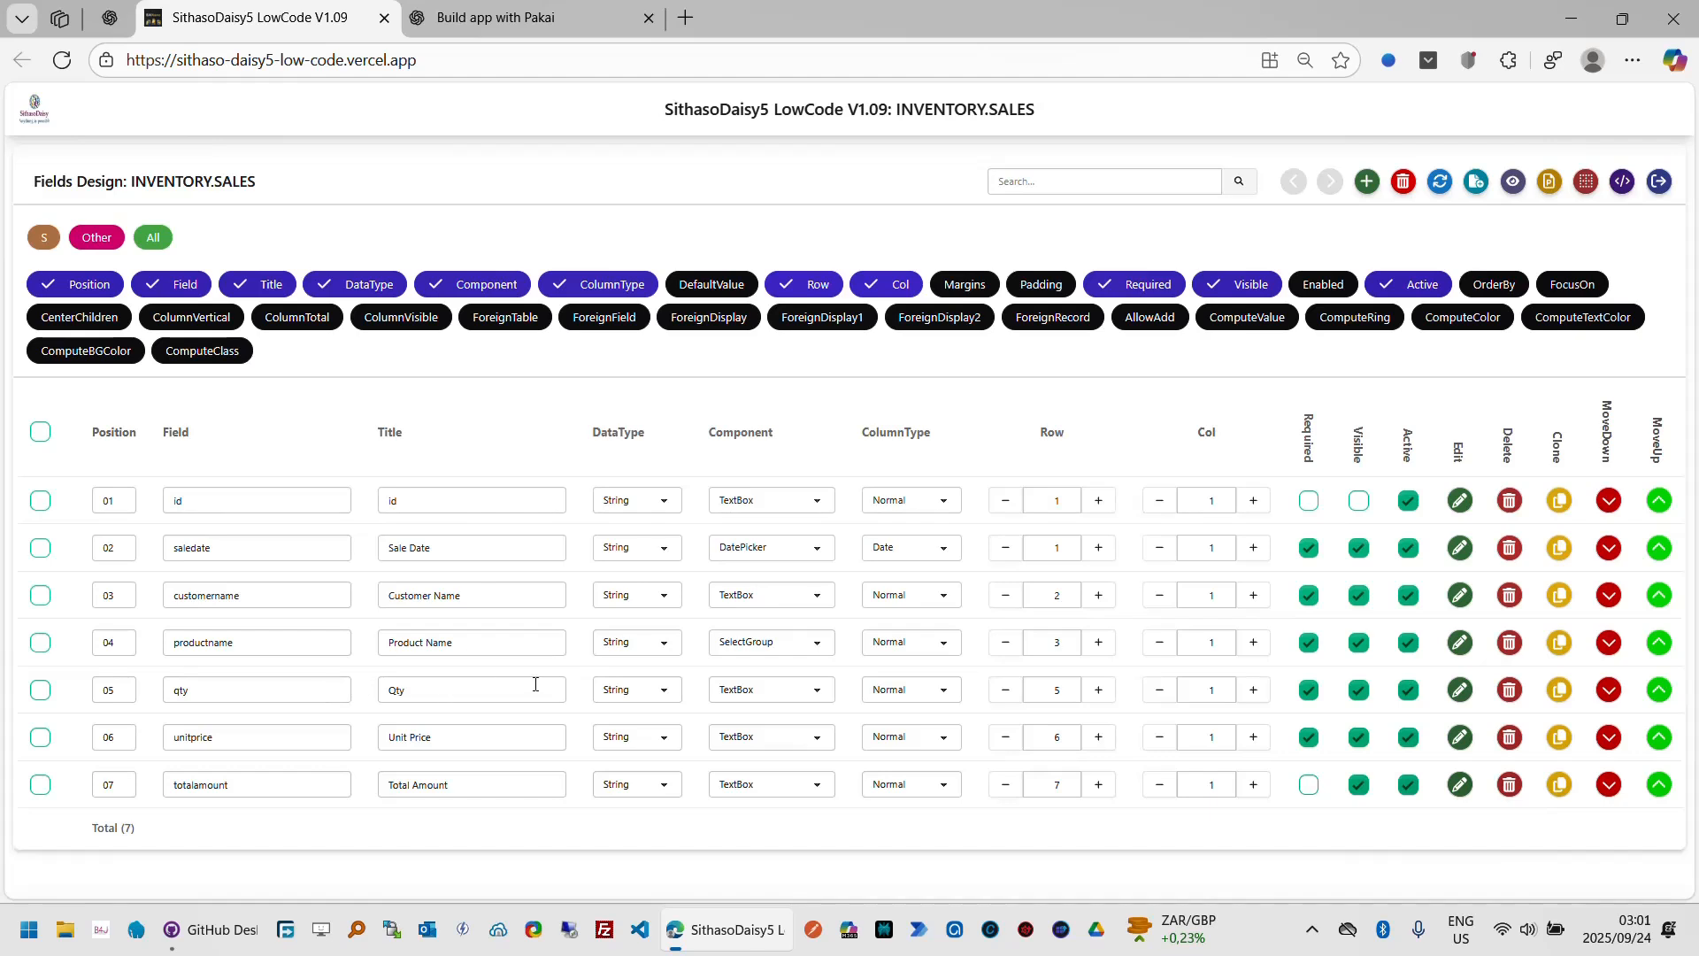
# Step: Show the DefaultValue column and set defaults of 1 for qty and 1.00 for unitprice and totalamount
pyautogui.click(727, 285)
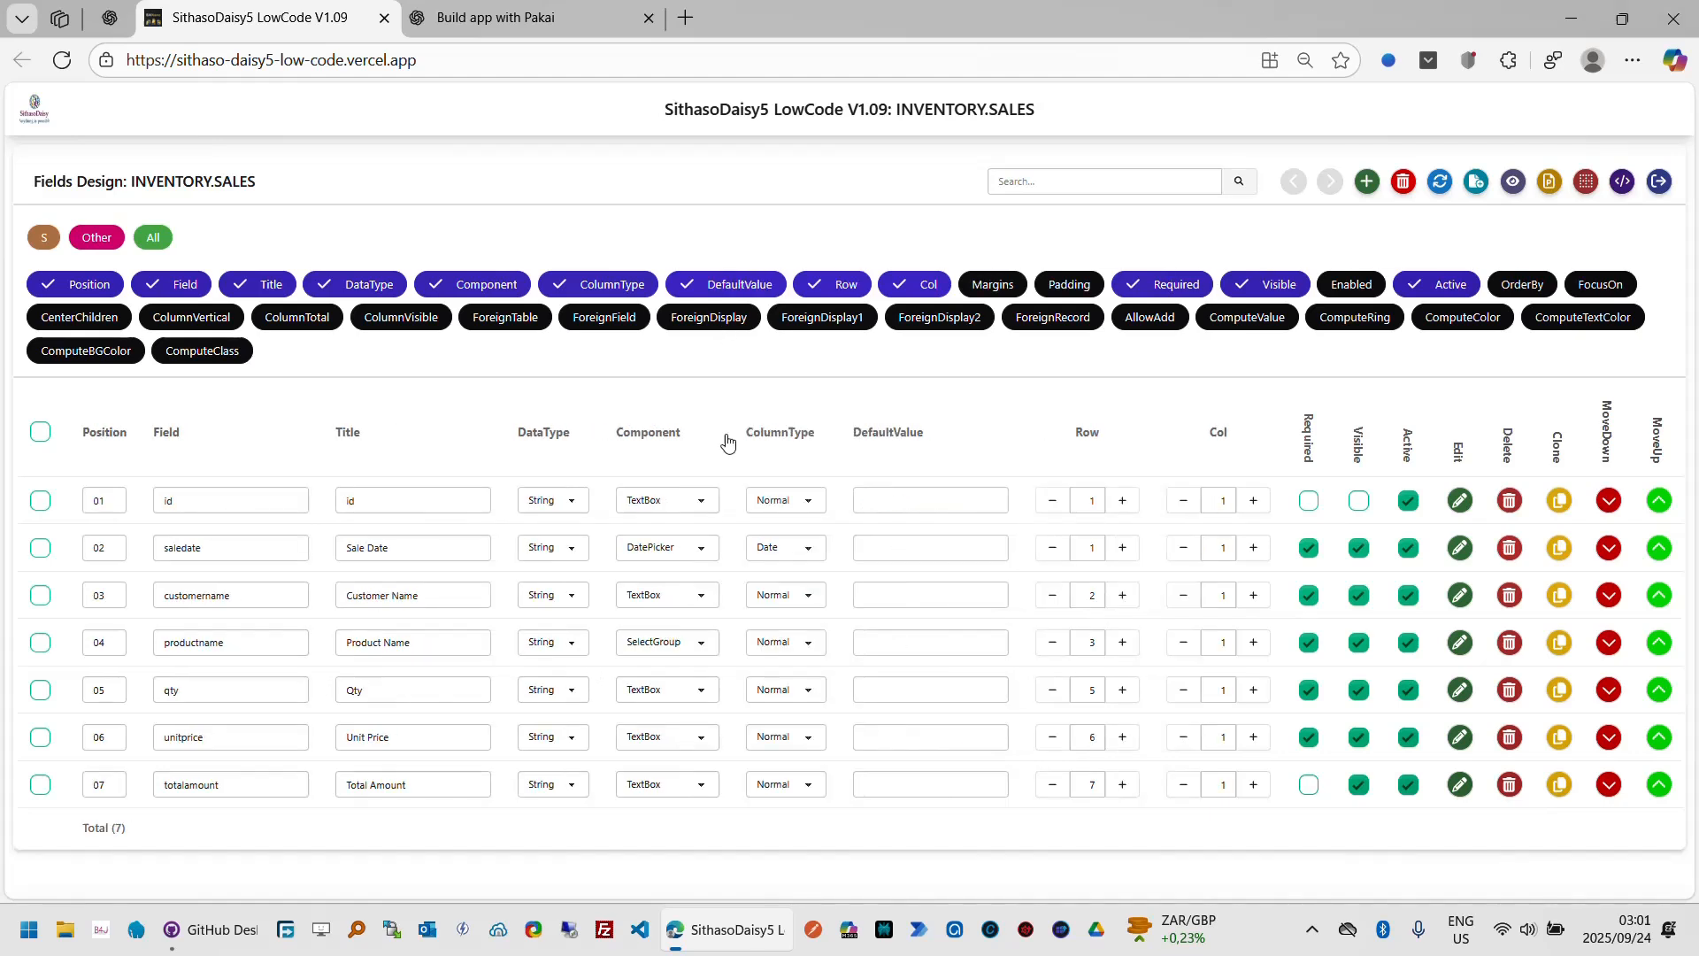
pyautogui.click(882, 691)
pyautogui.write('1')
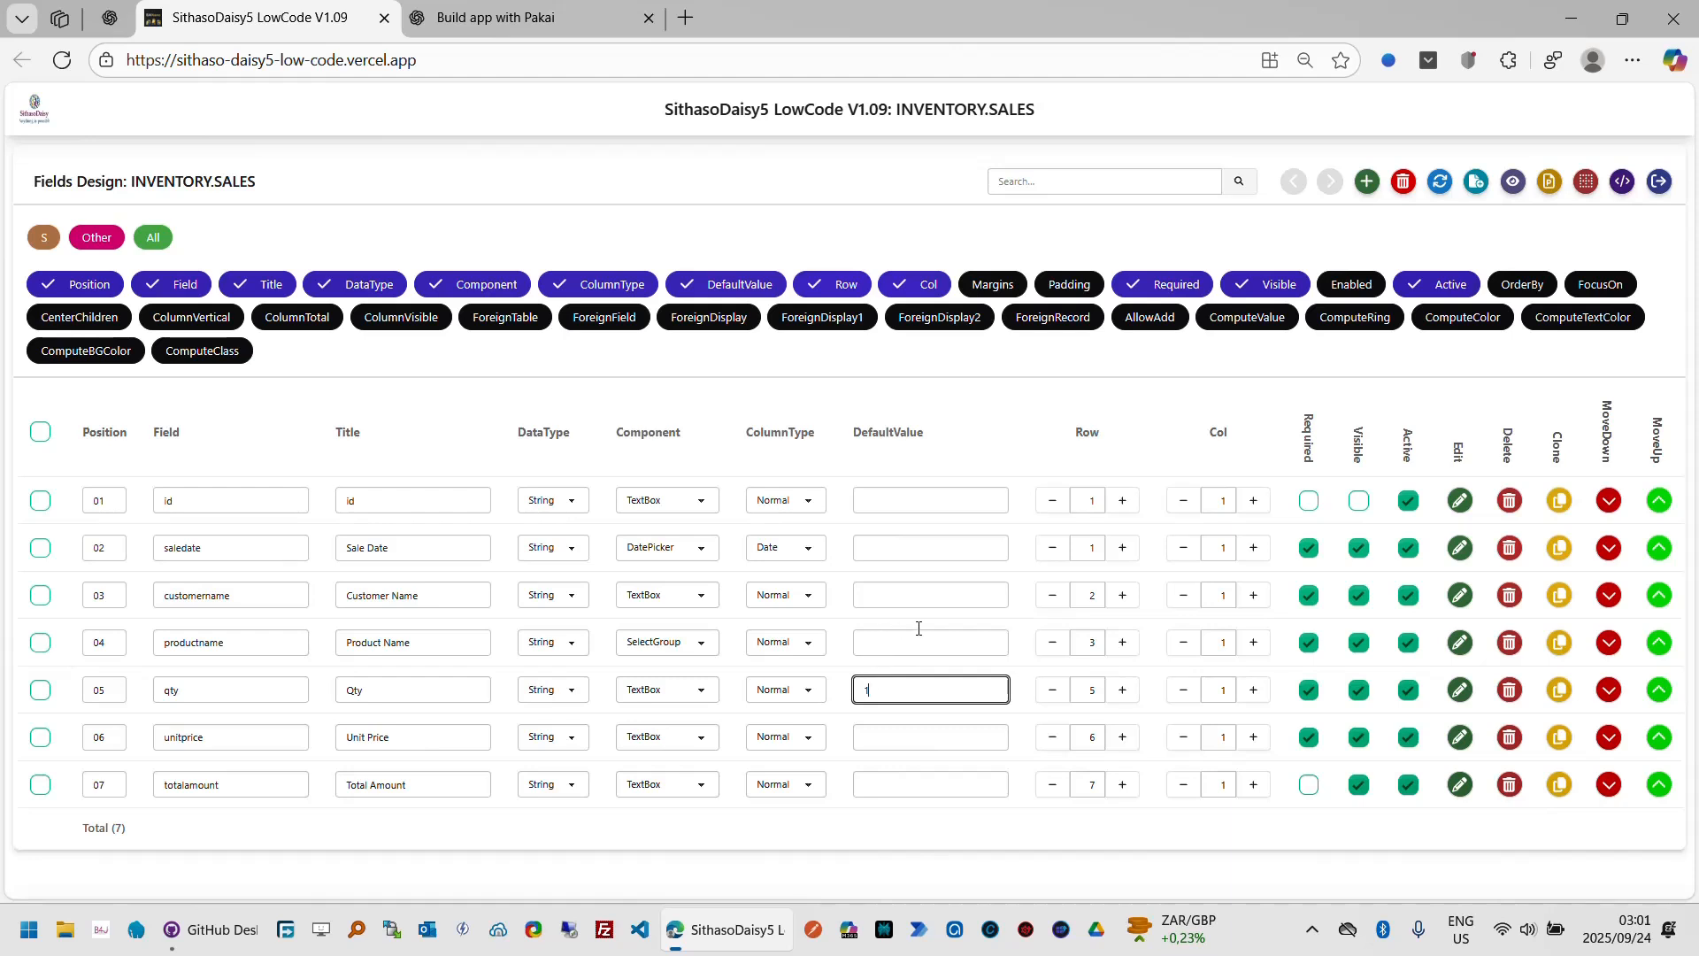
pyautogui.click(921, 740)
pyautogui.click(920, 740)
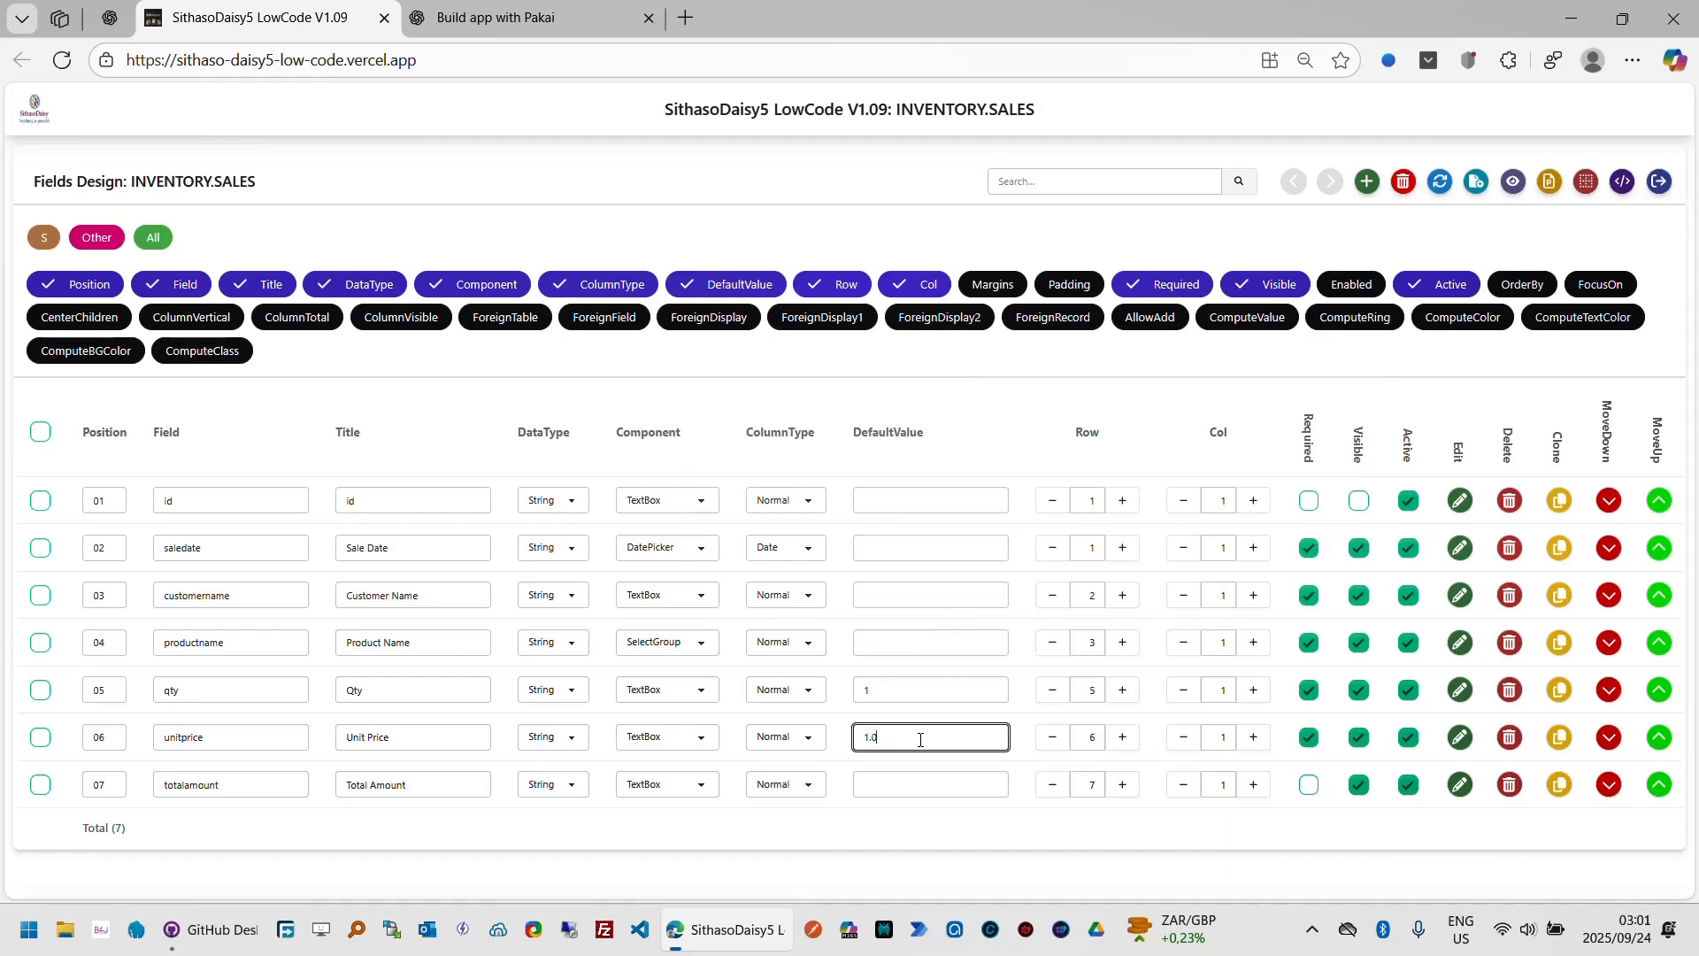
pyautogui.press('Return')
pyautogui.click(898, 782)
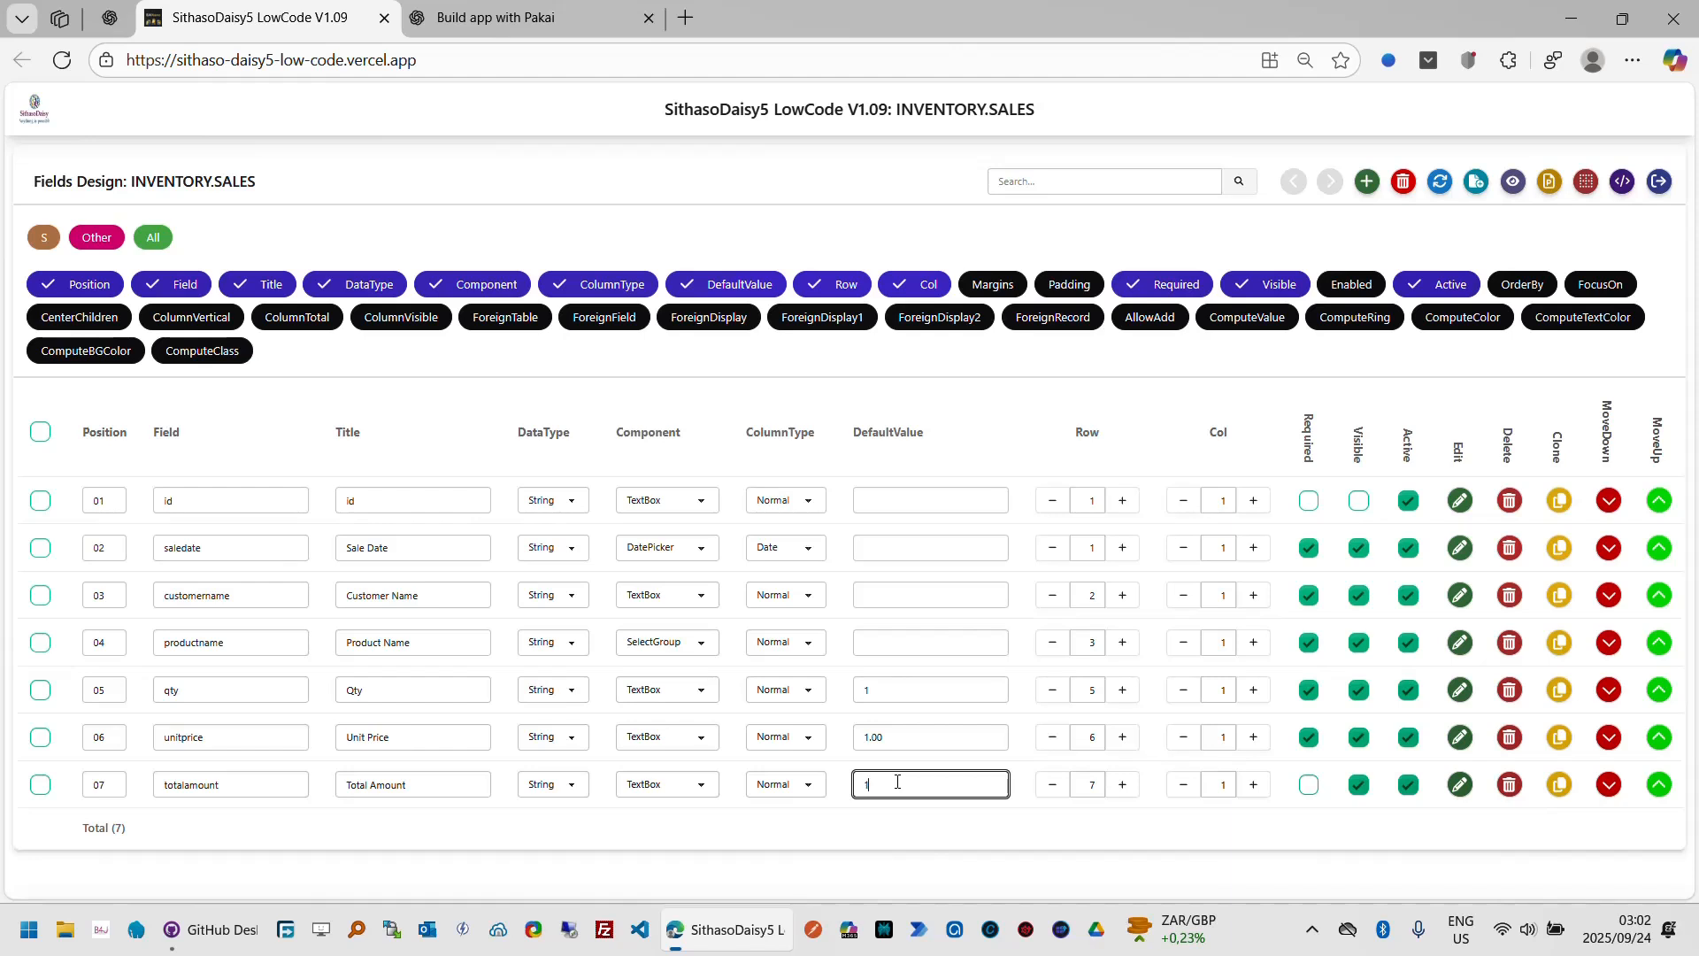
pyautogui.press('Tab')
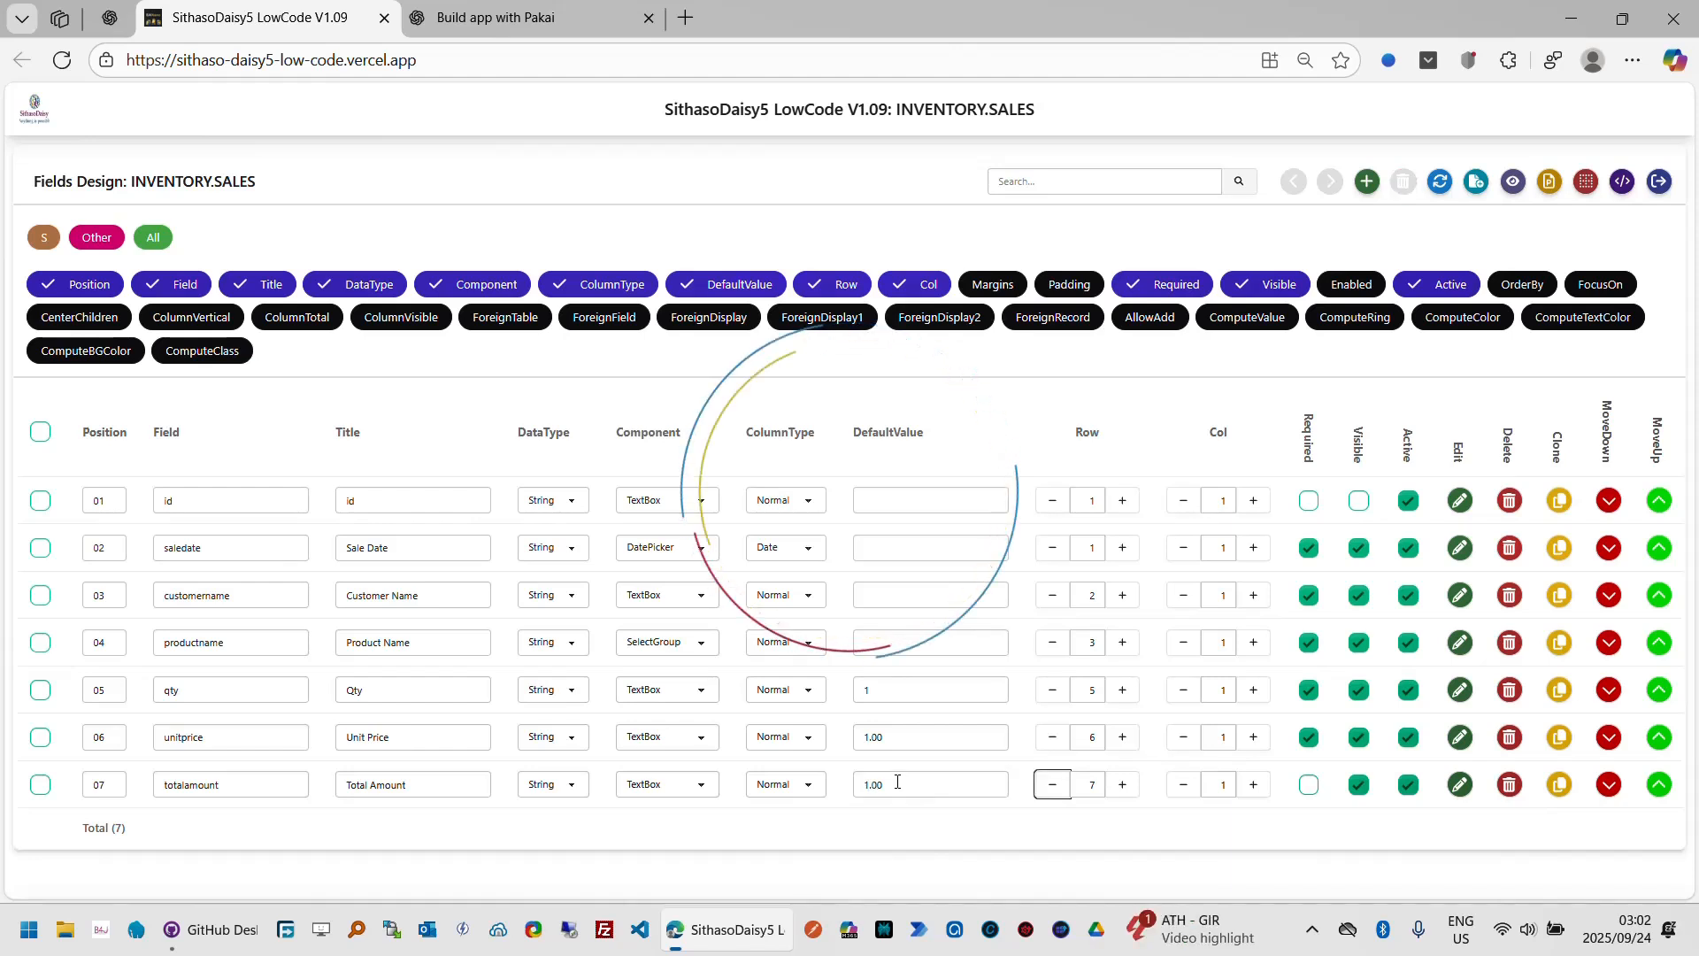
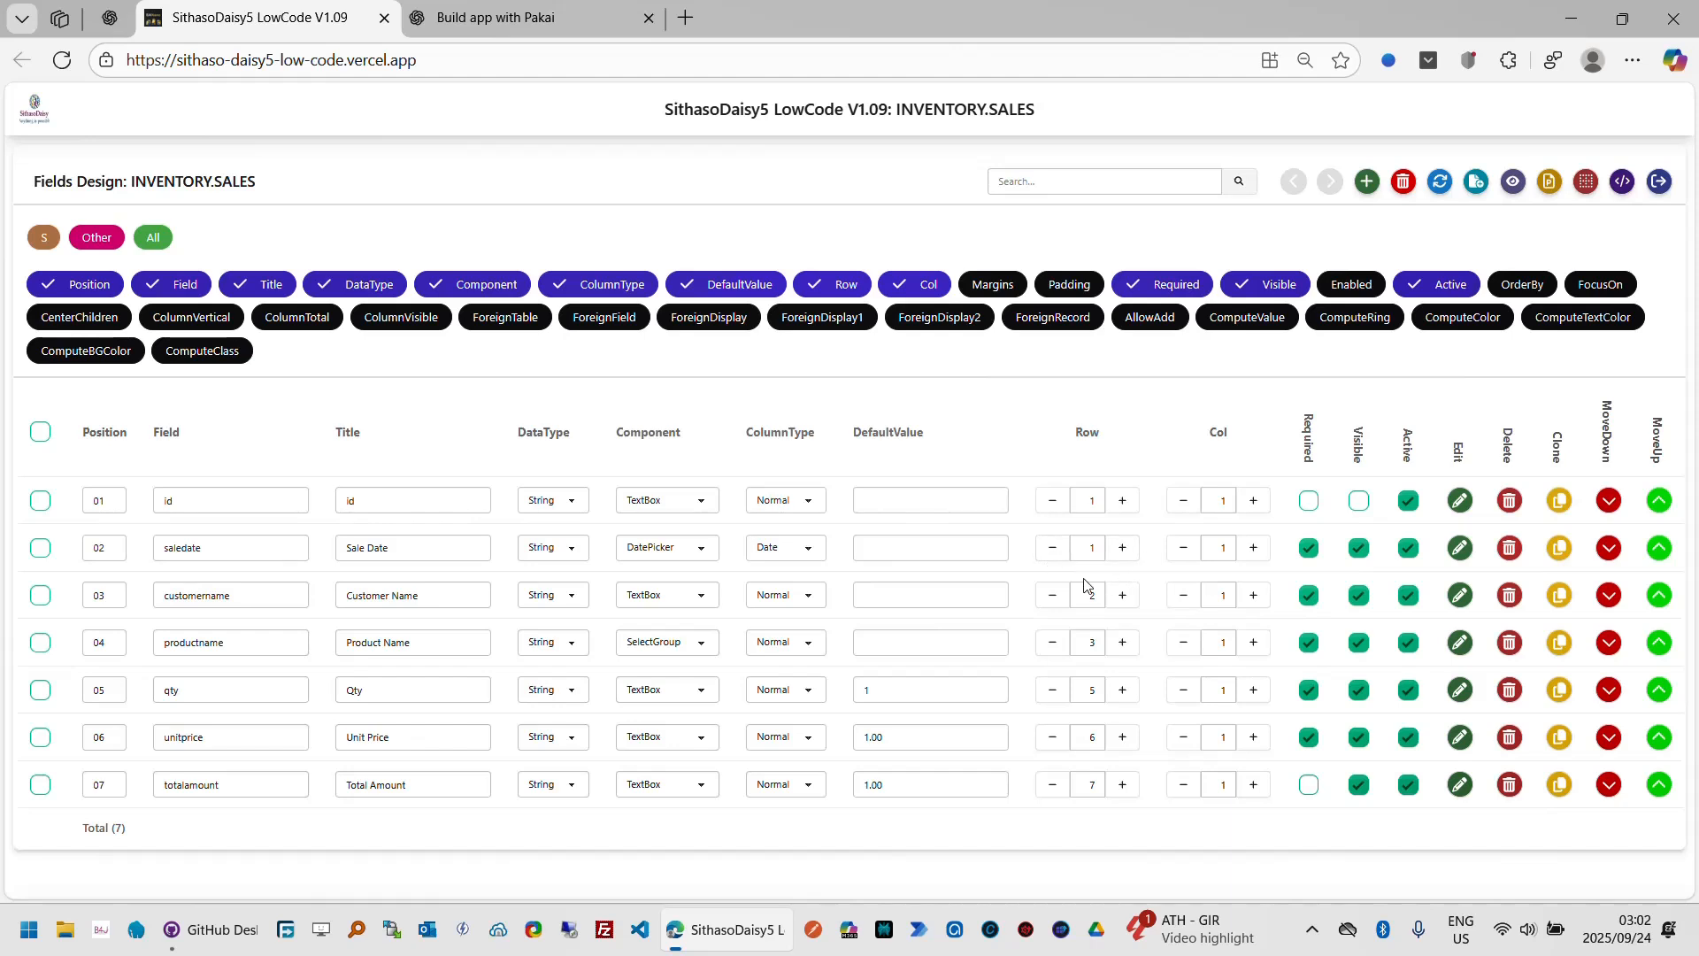
# Step: Place qty and unitprice on row 4 with unitprice in column 2, put totalamount on row 5, and make totalamount required
pyautogui.click(1053, 691)
pyautogui.click(1053, 742)
pyautogui.click(1051, 742)
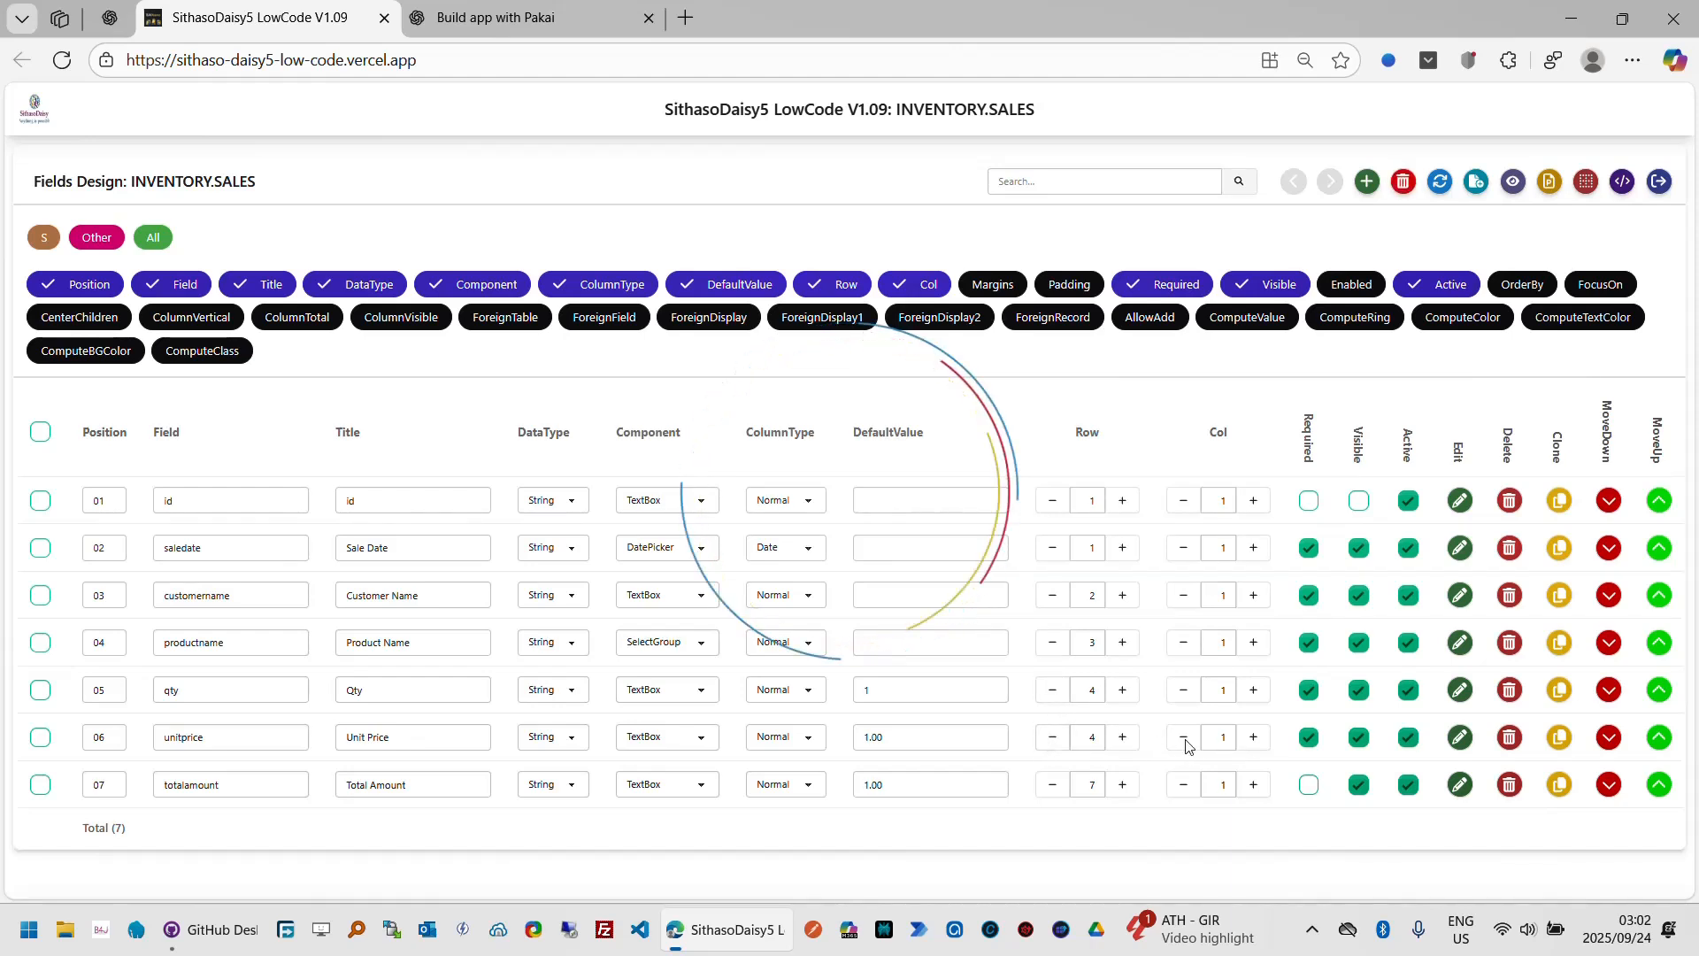
pyautogui.click(1262, 741)
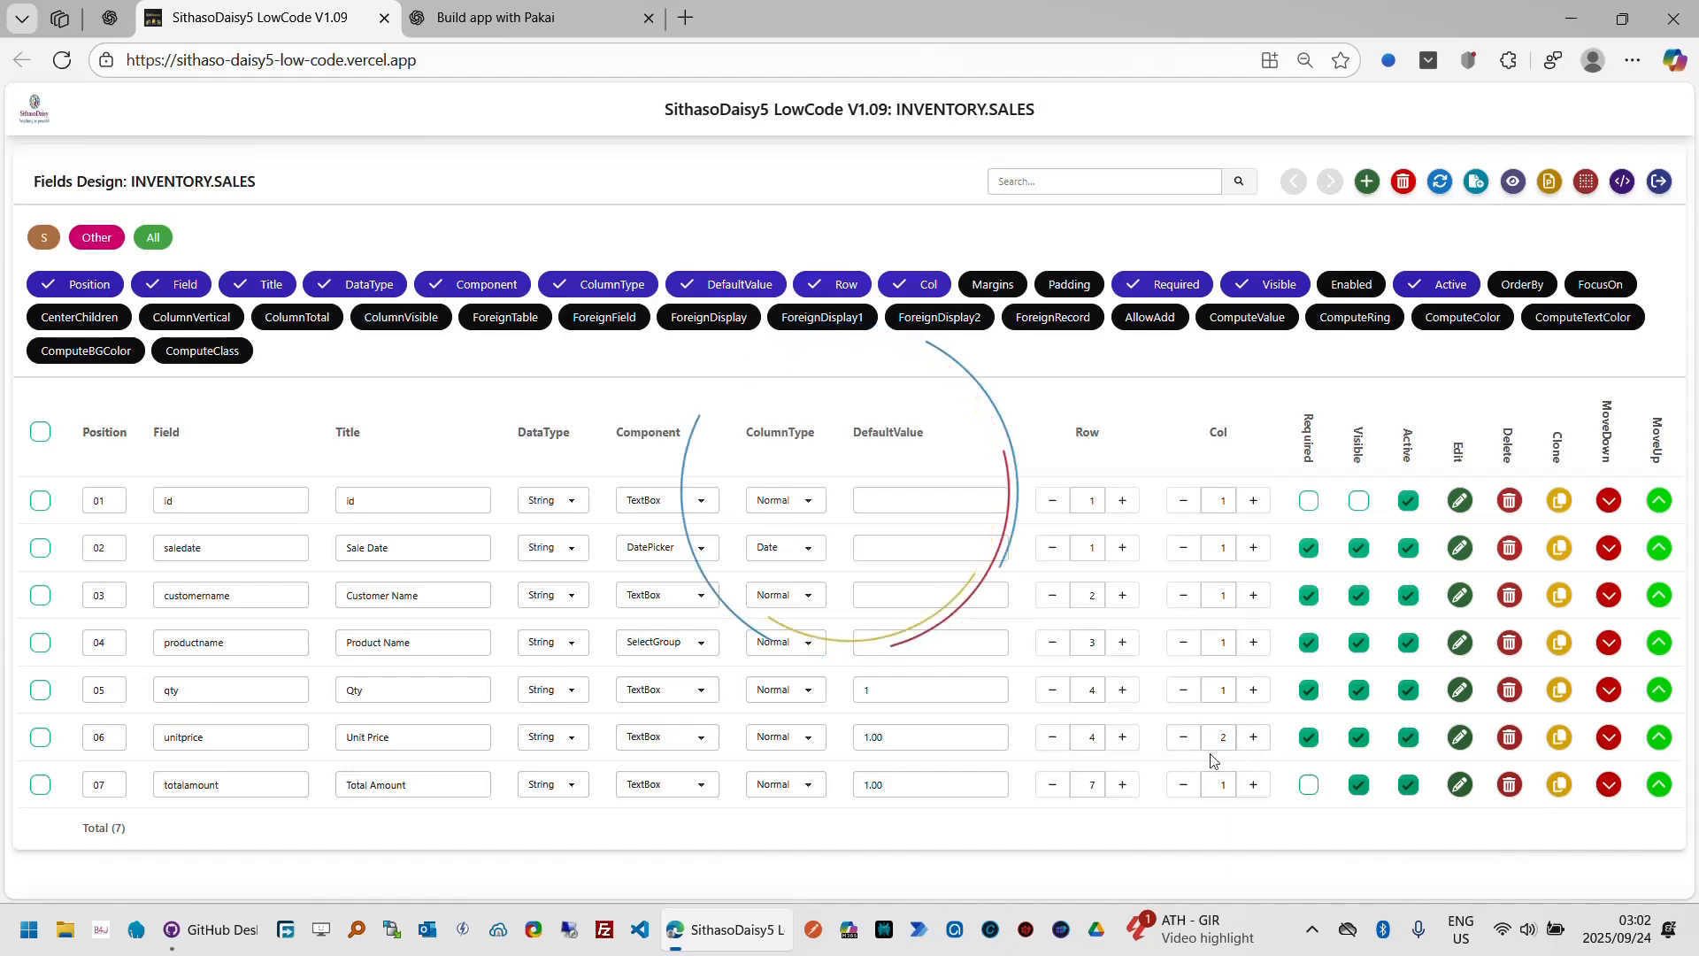
pyautogui.click(1057, 787)
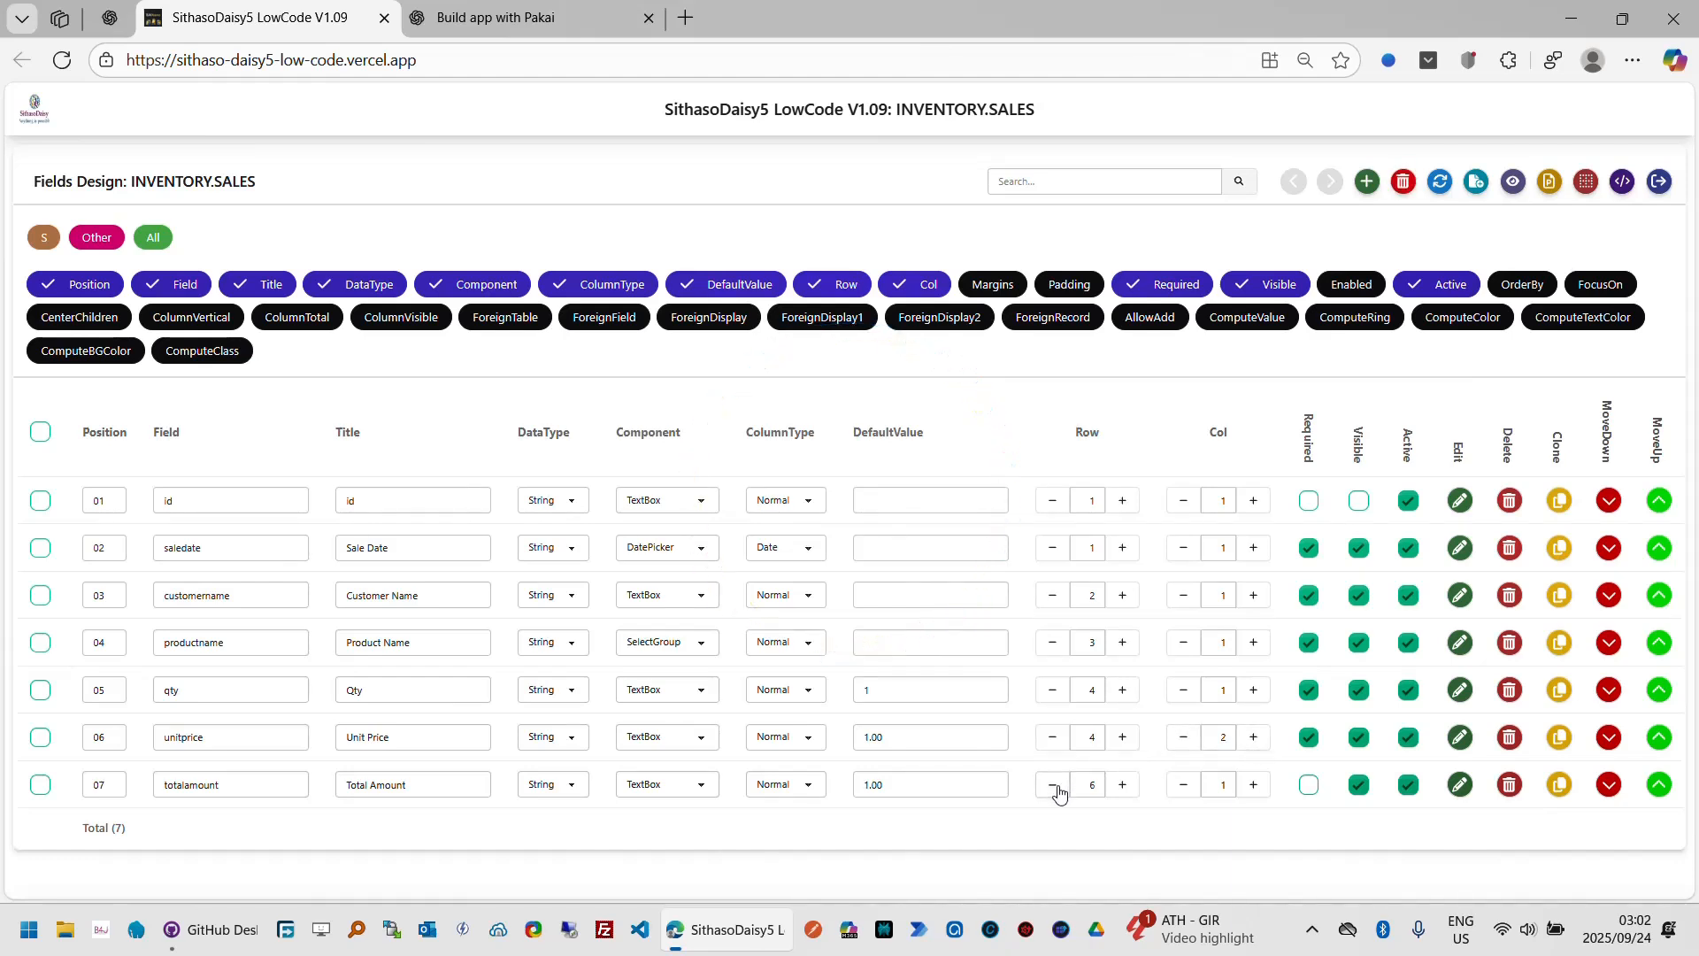
pyautogui.click(1055, 787)
pyautogui.click(1308, 787)
# Step: Show the ColumnVisible column and turn off column visibility for the id field
pyautogui.click(426, 324)
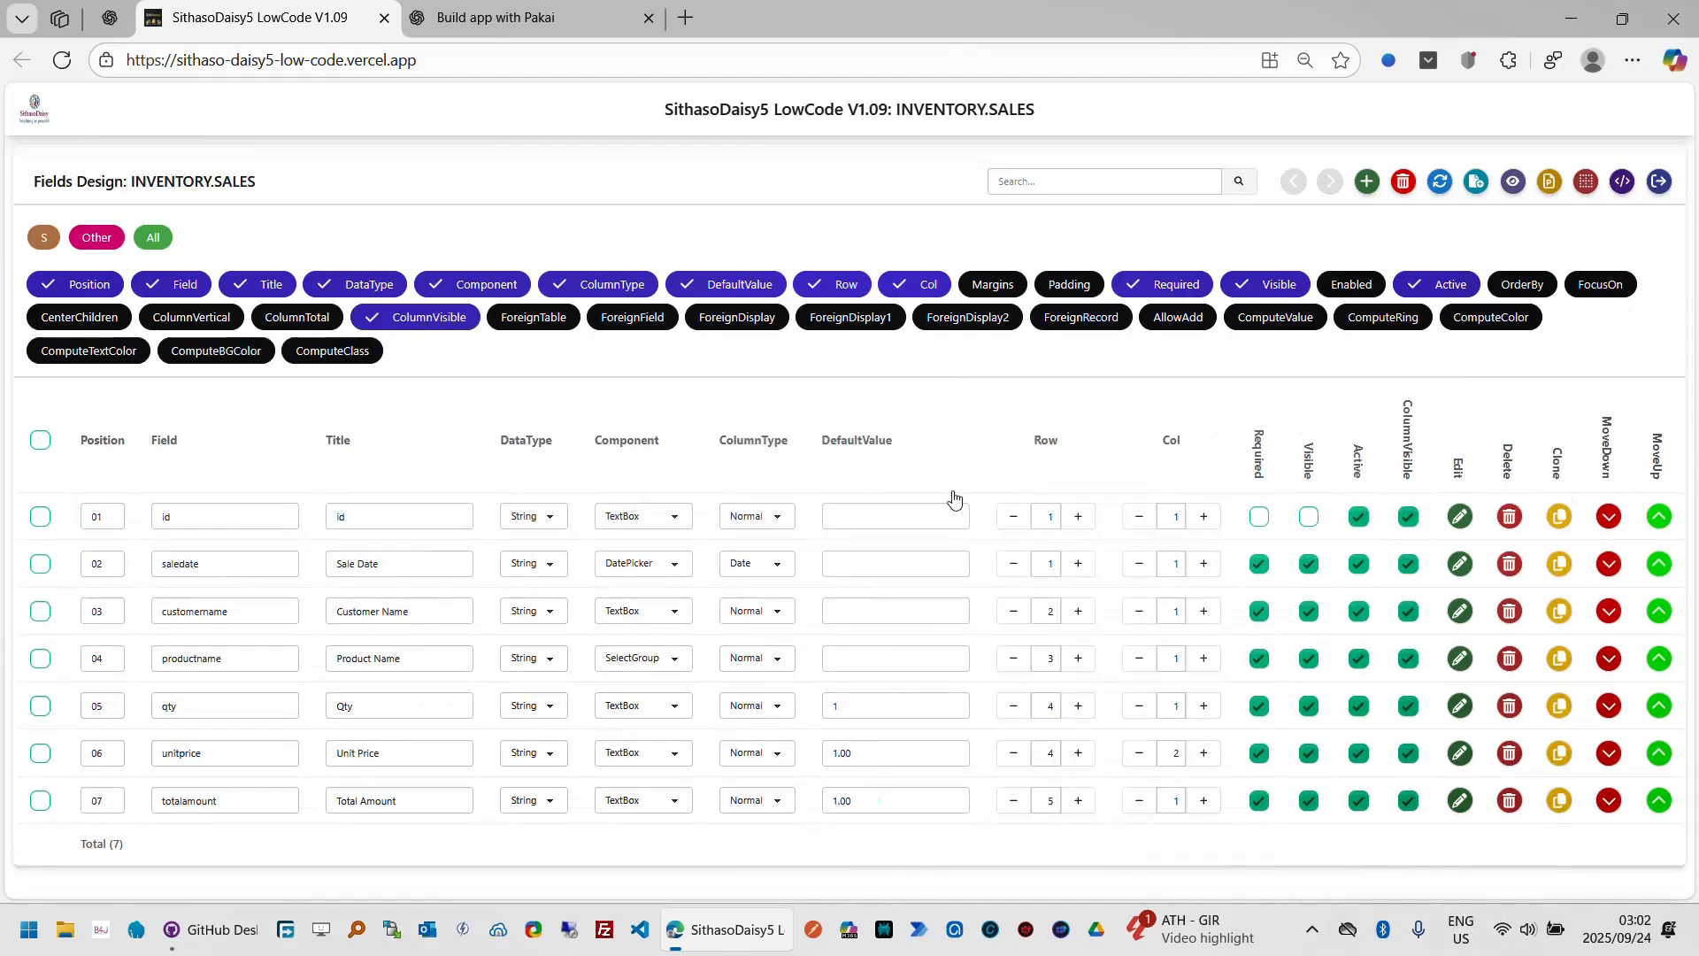
pyautogui.click(1410, 519)
# Step: Link the productname field to the products table with foreign key id and foreign display name
pyautogui.click(1460, 659)
pyautogui.click(1475, 115)
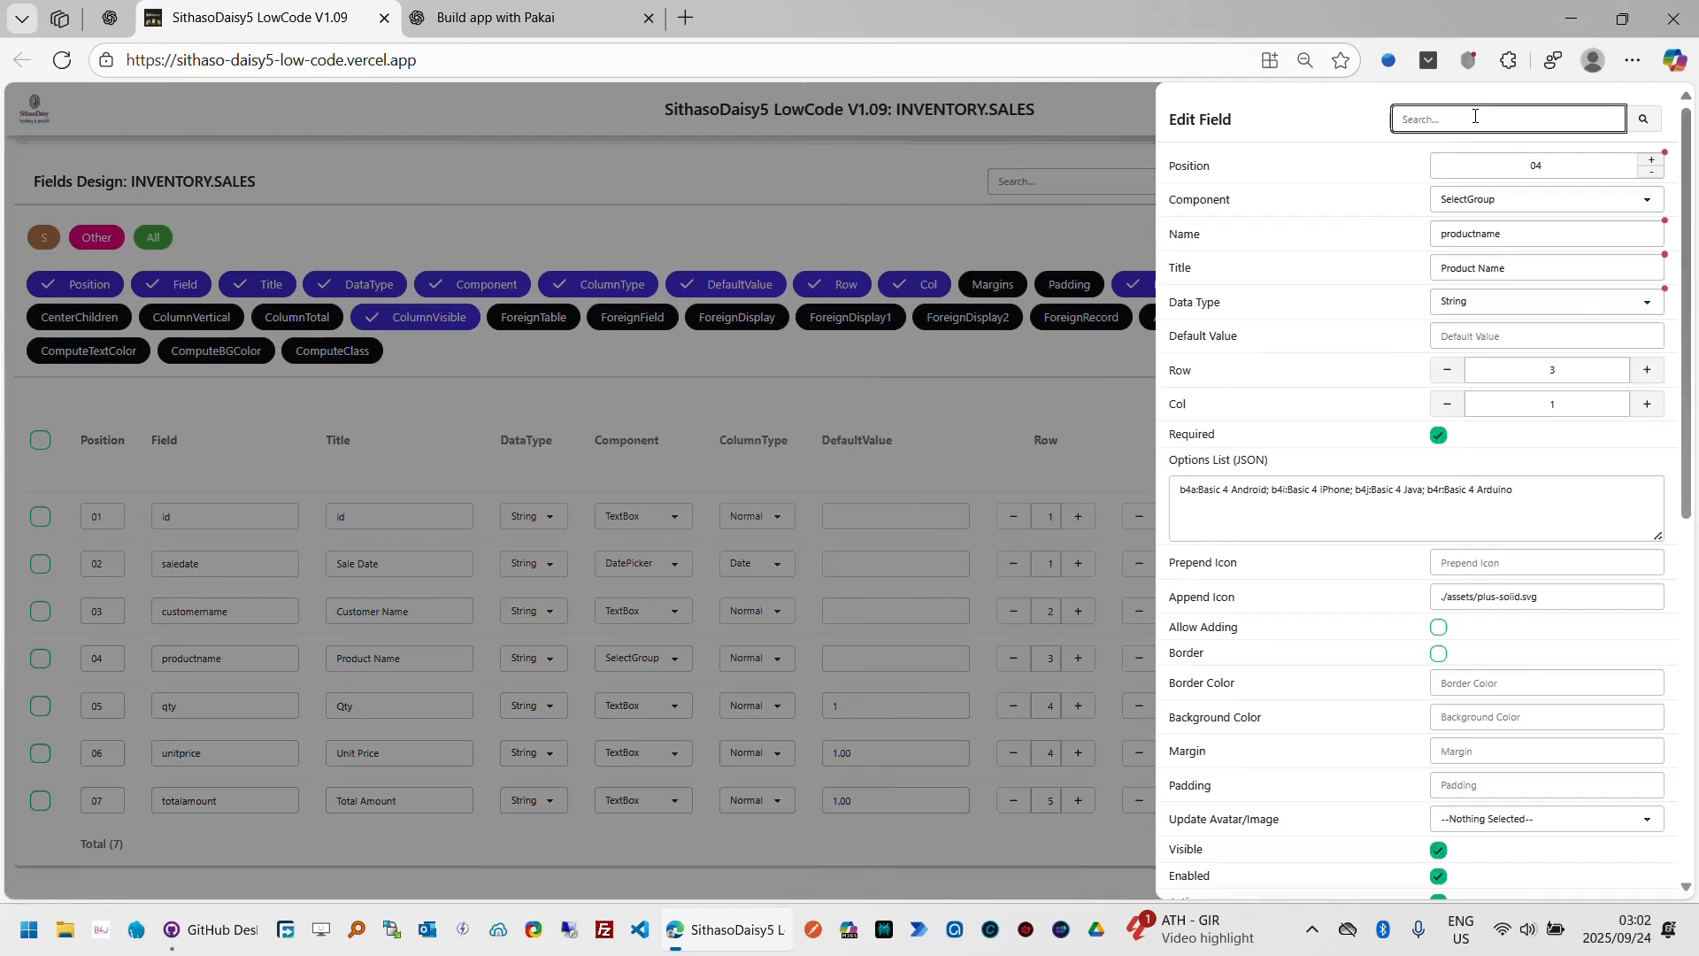
pyautogui.write('F')
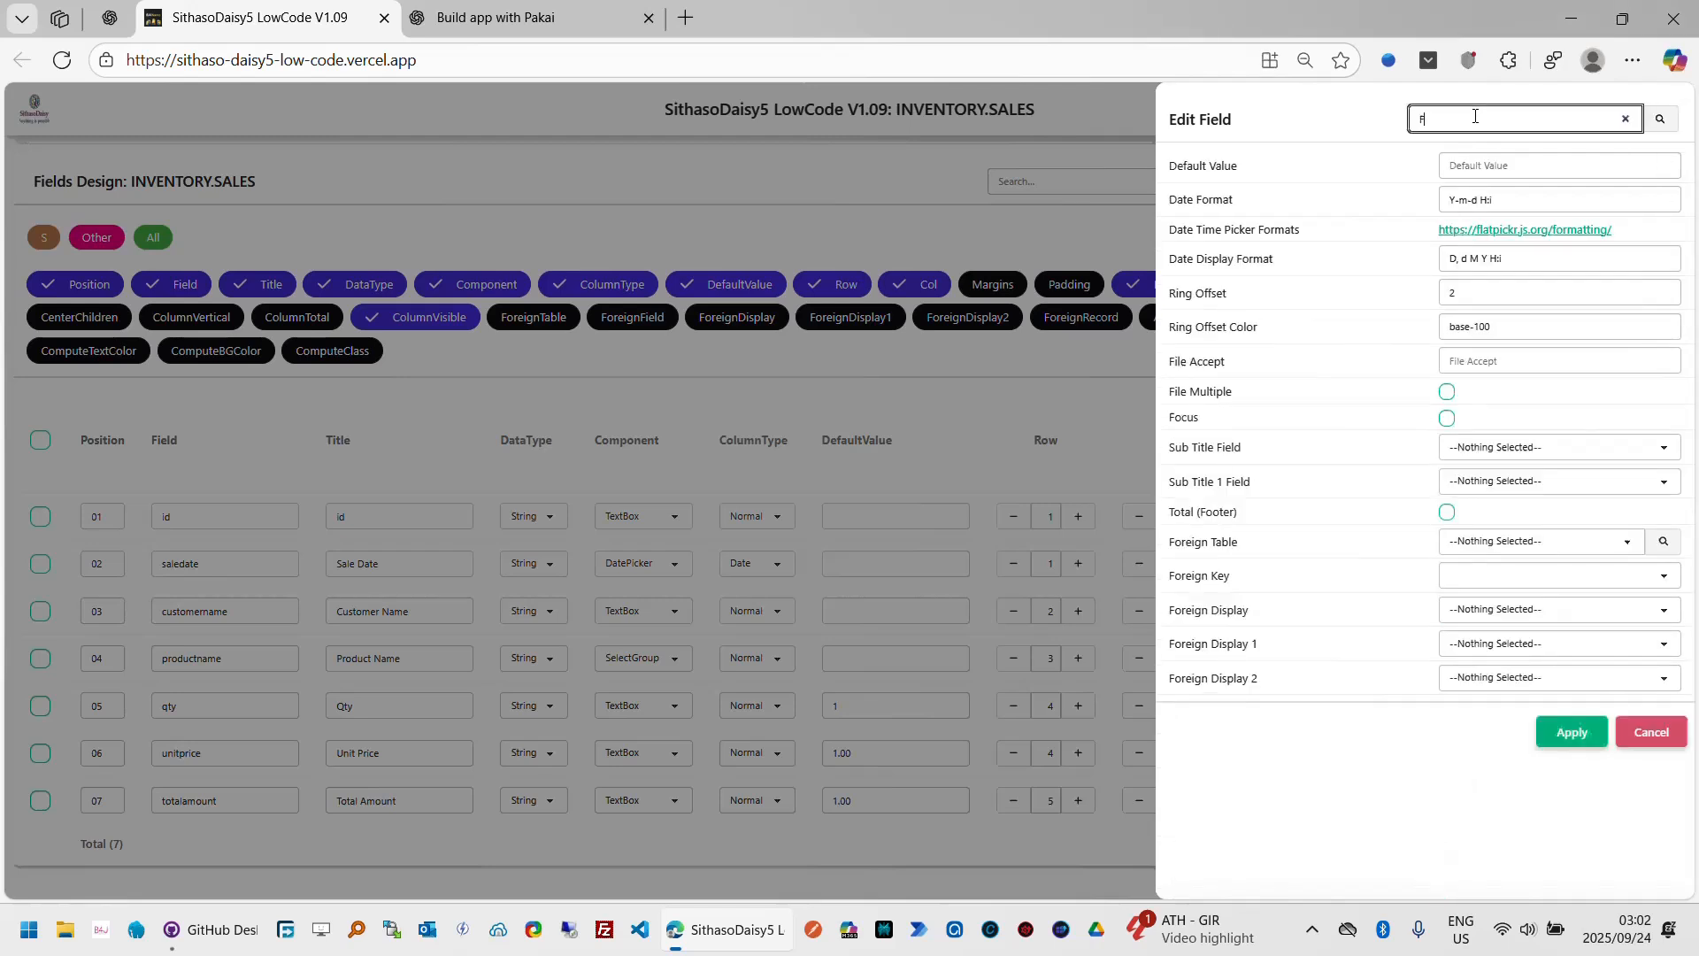
pyautogui.write('ore')
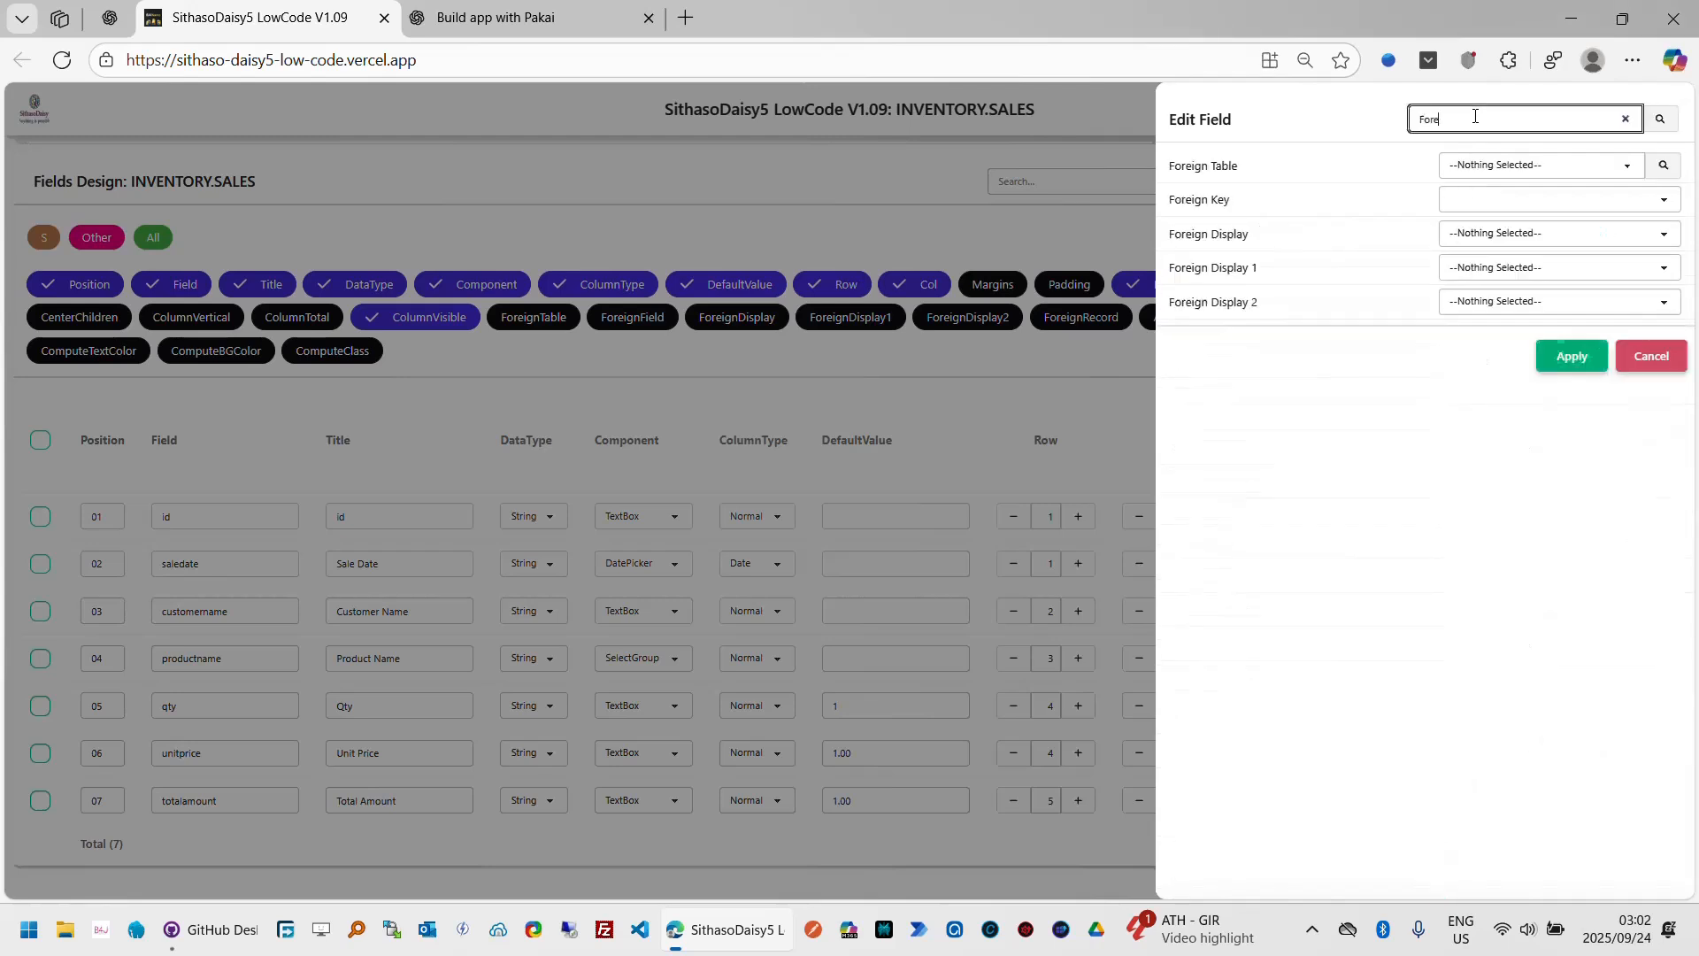
pyautogui.click(1632, 167)
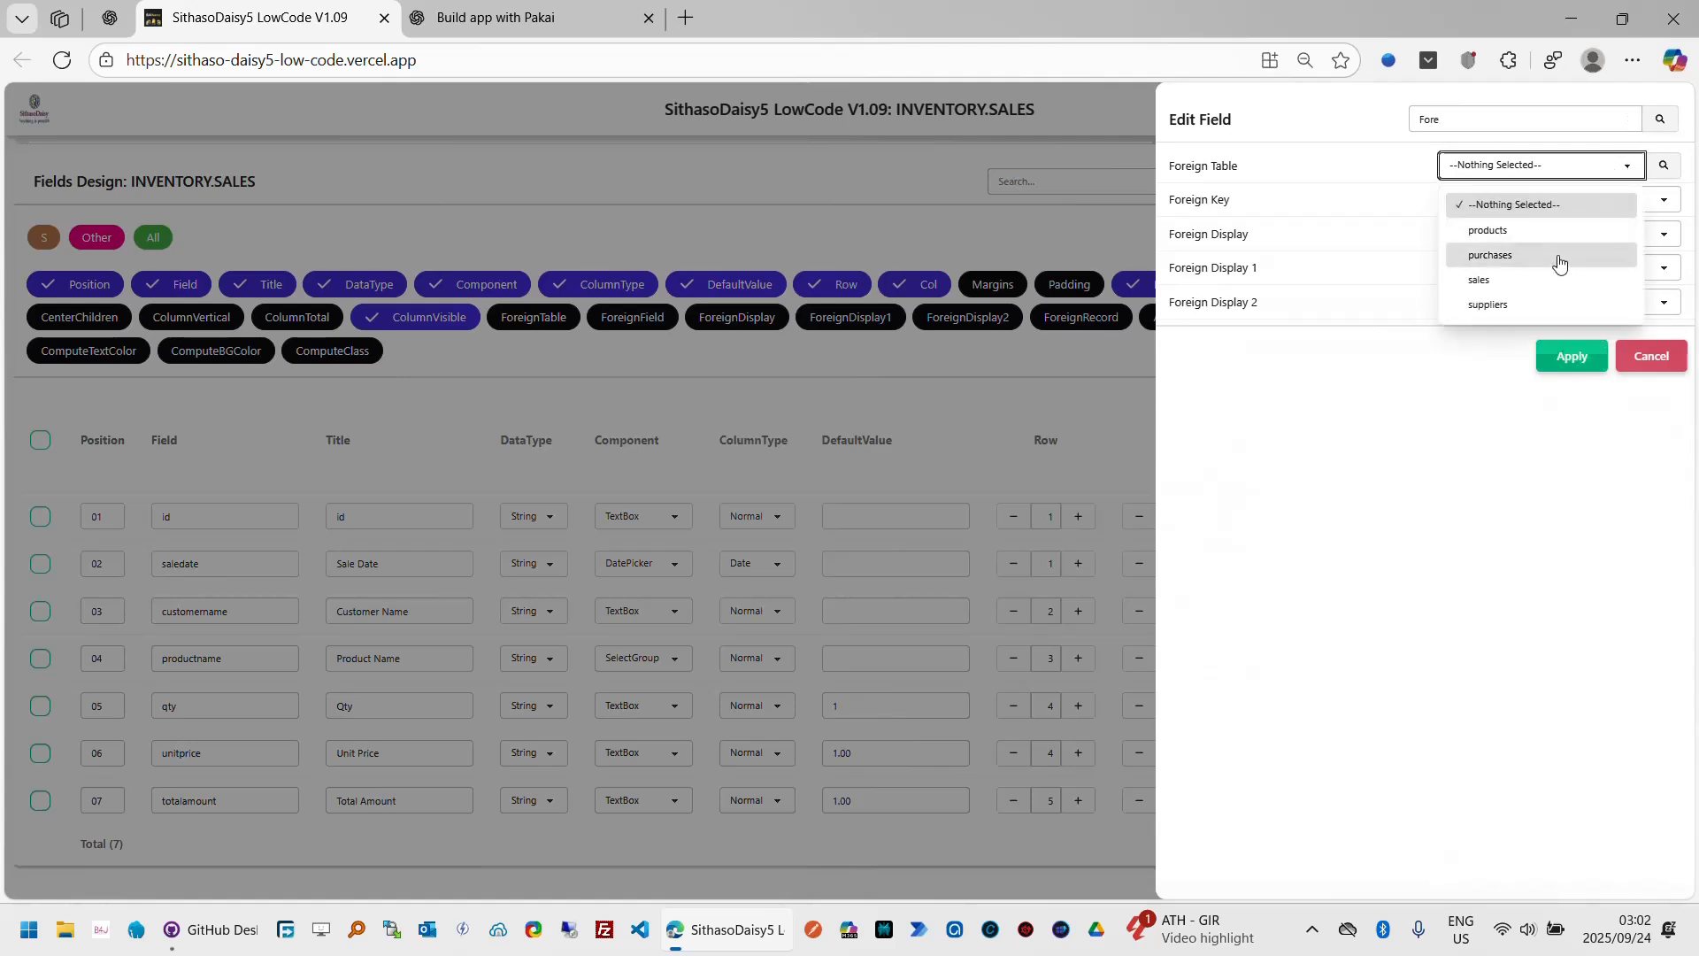
pyautogui.click(1528, 233)
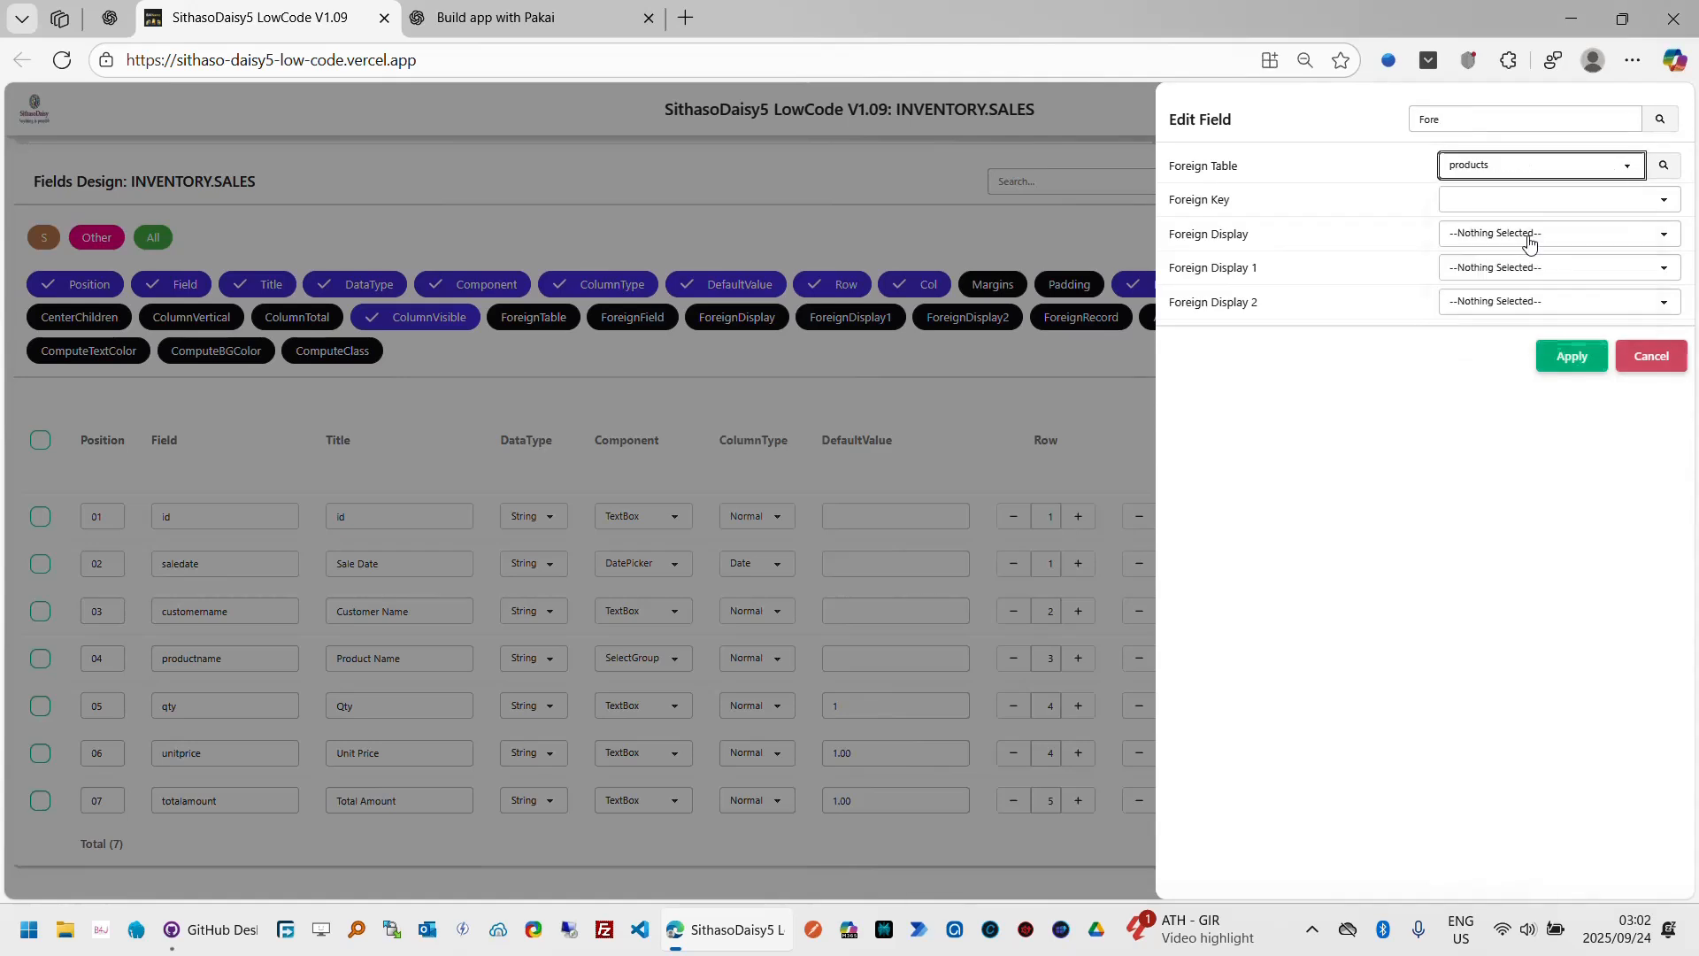
pyautogui.click(1664, 167)
pyautogui.click(1672, 204)
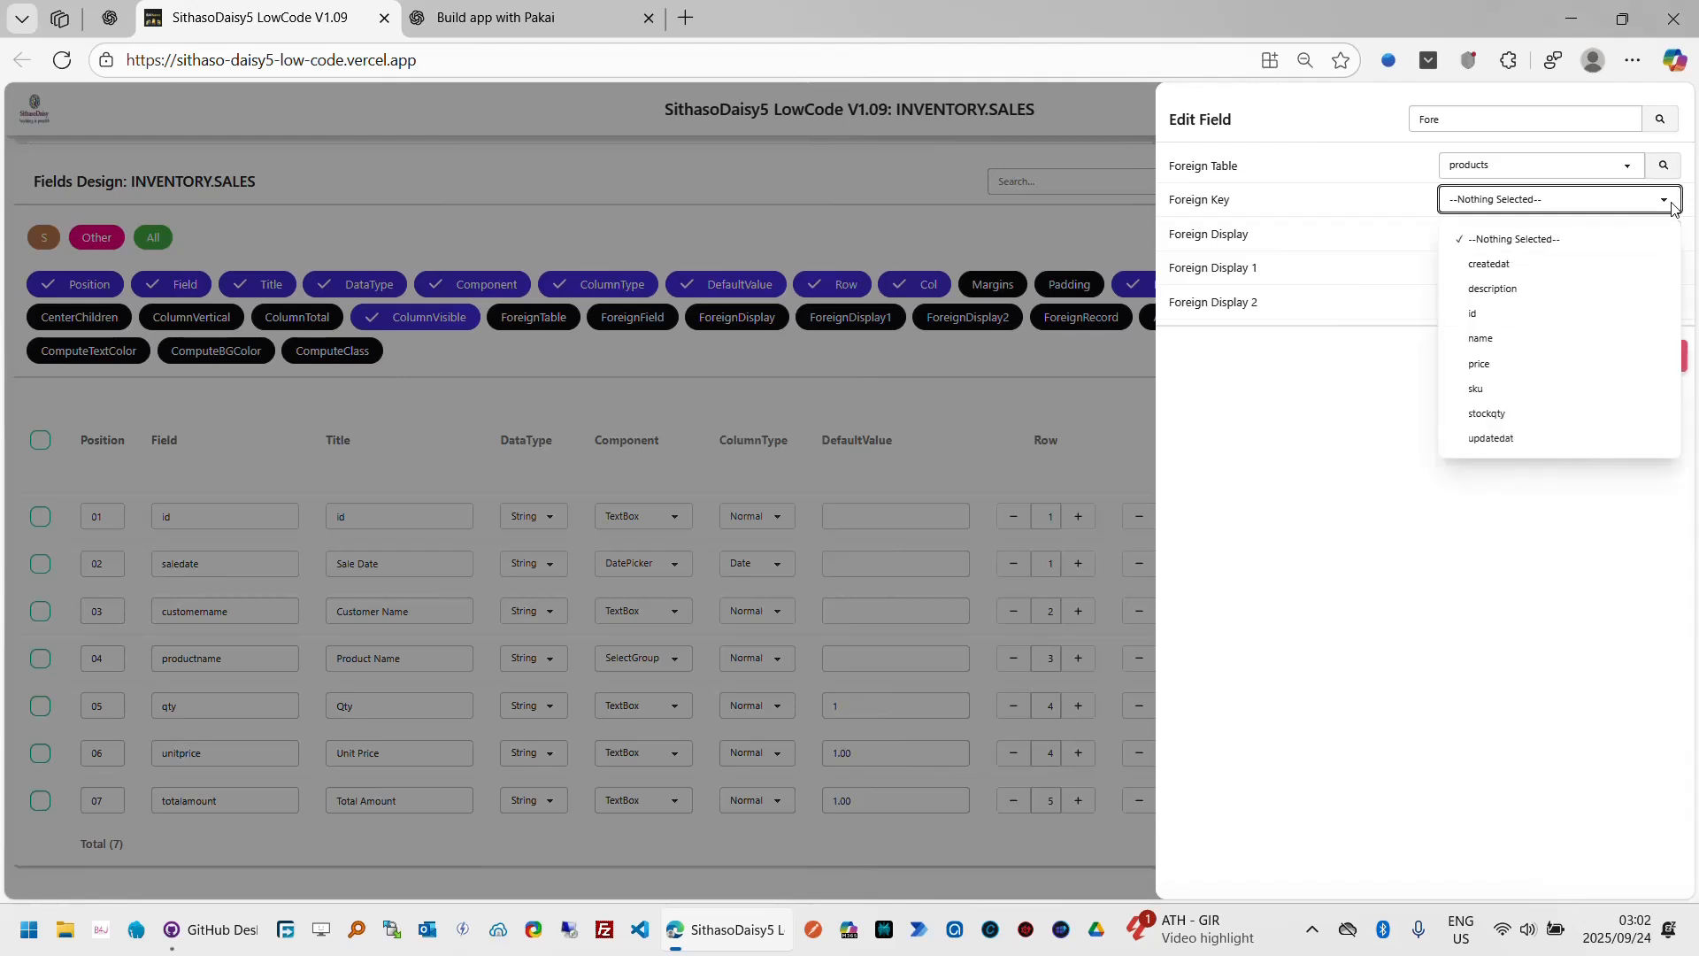
pyautogui.click(1566, 313)
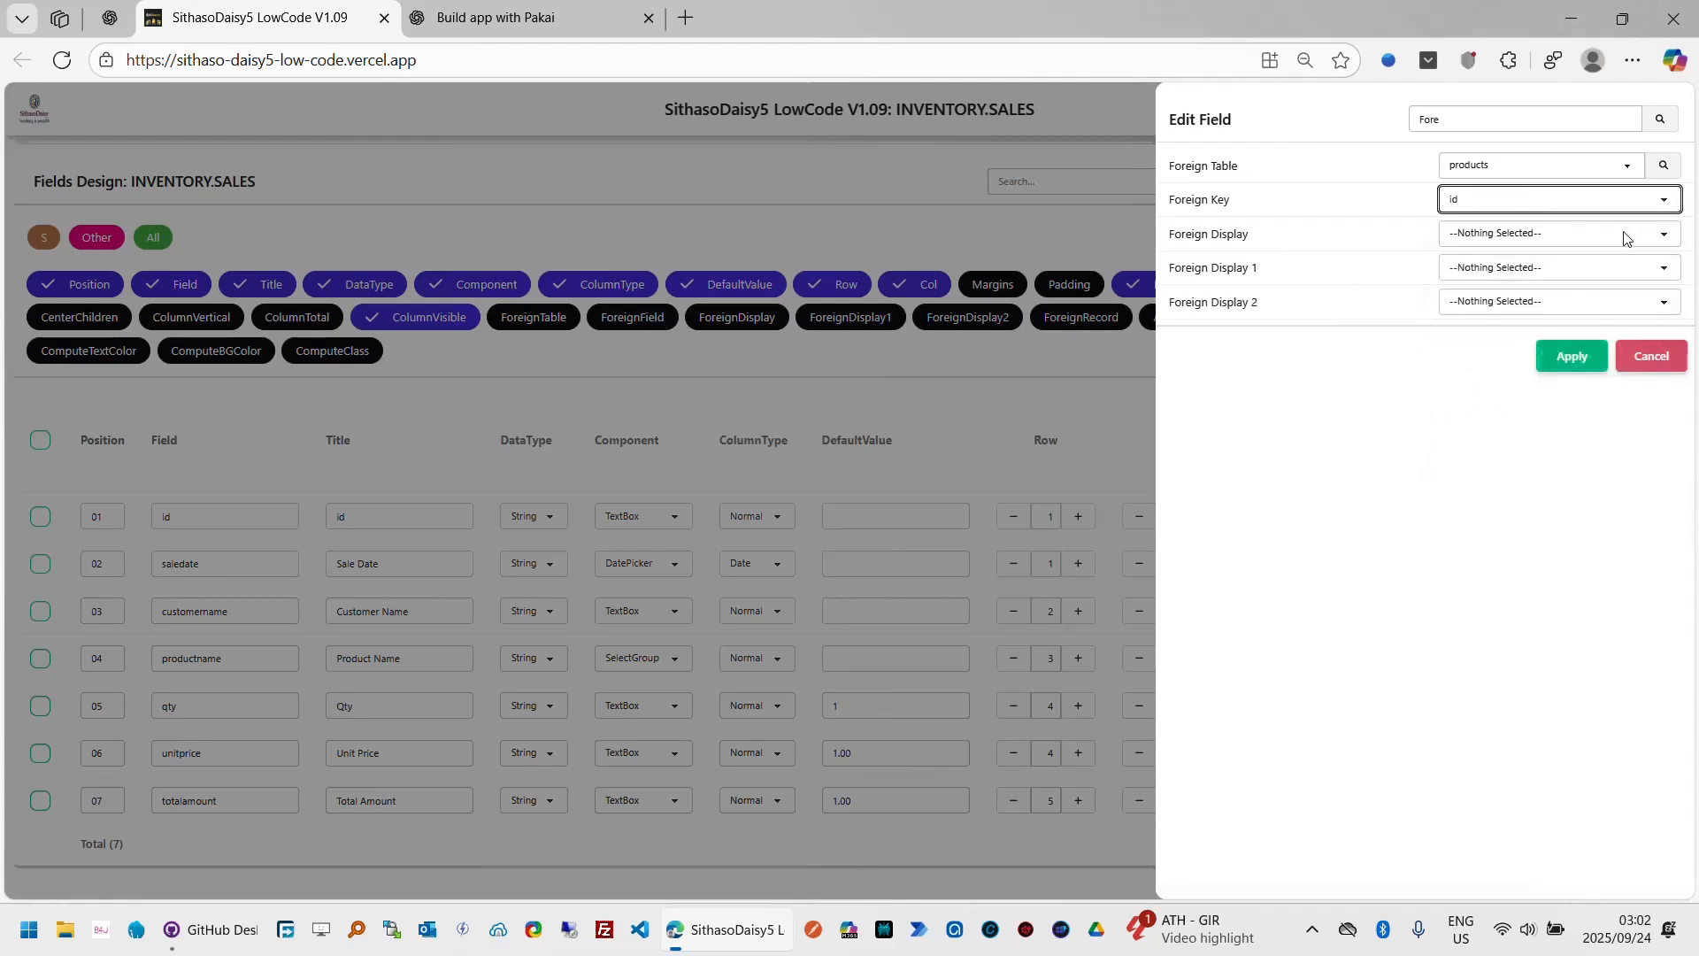
pyautogui.click(1631, 235)
pyautogui.click(1529, 382)
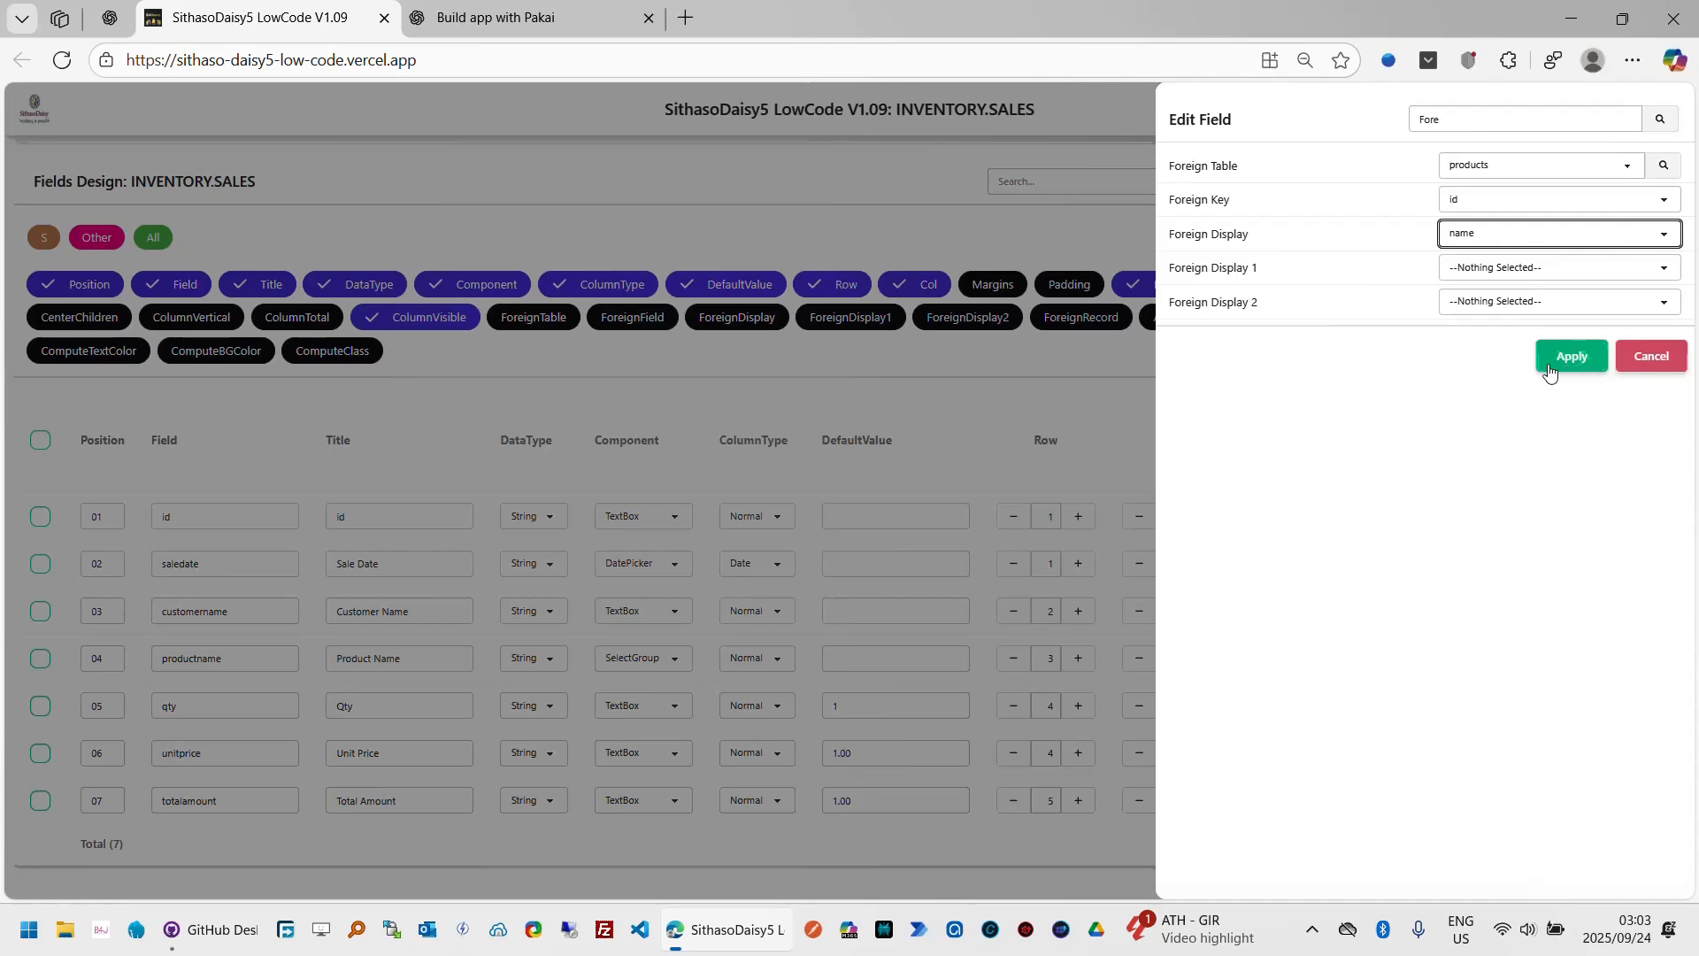
pyautogui.click(1550, 371)
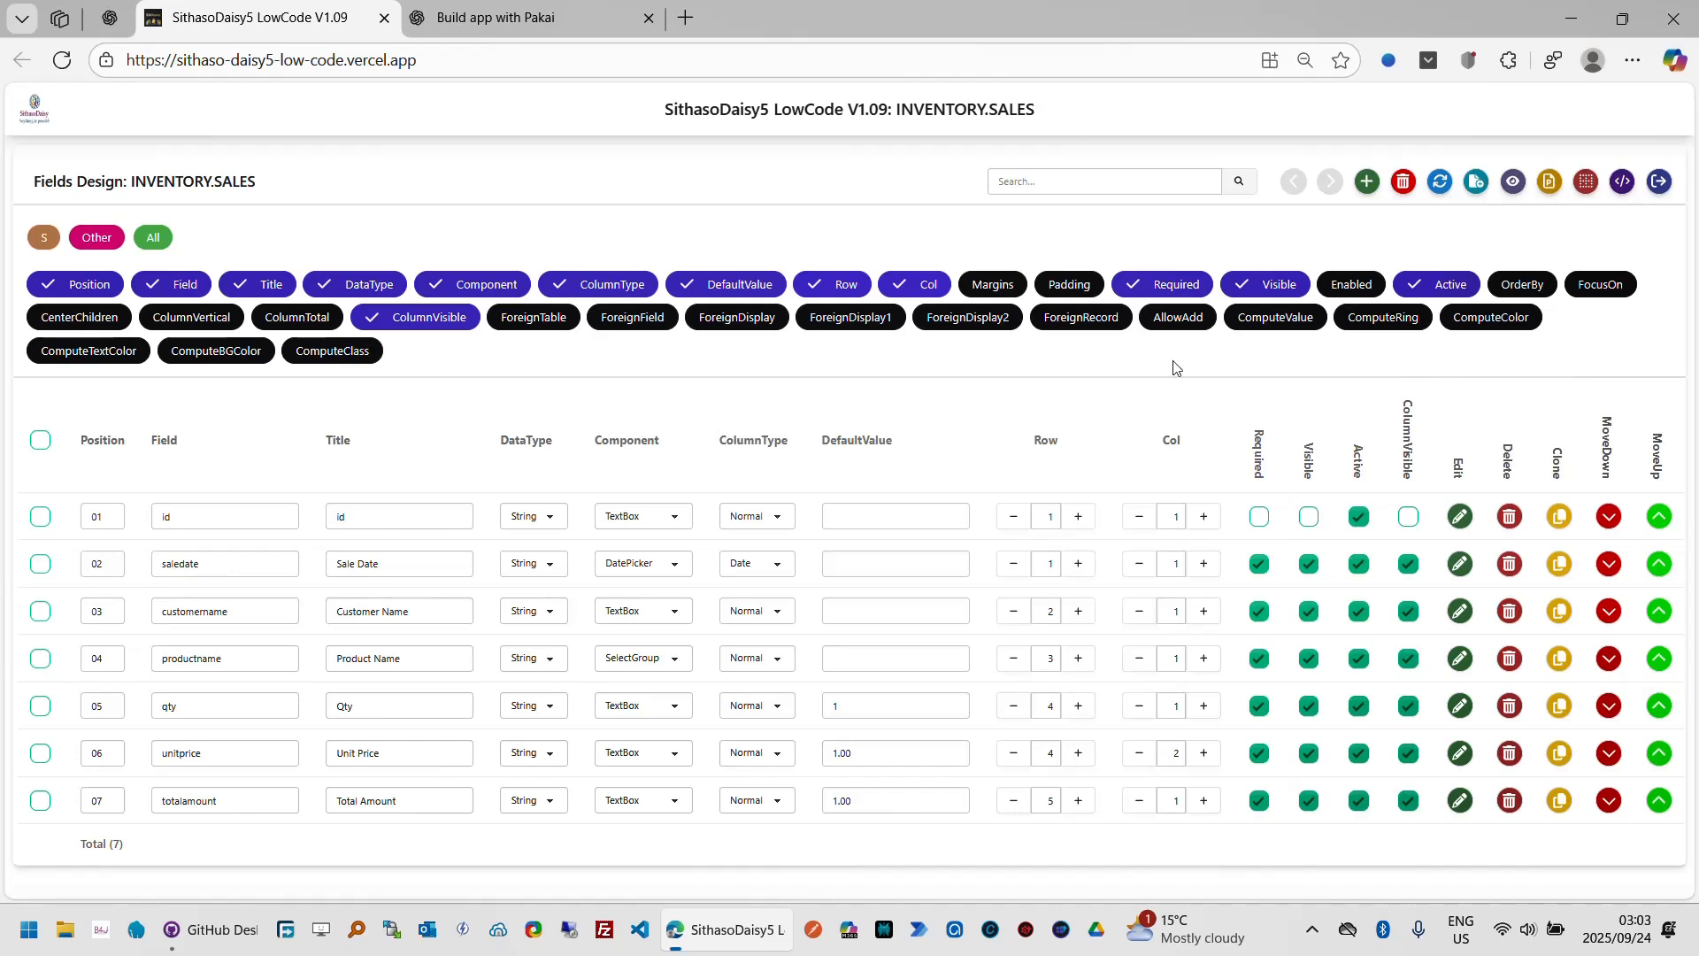
# Step: Show the ForeignRecord column and enable ForeignRecord for the productname field
pyautogui.click(1096, 328)
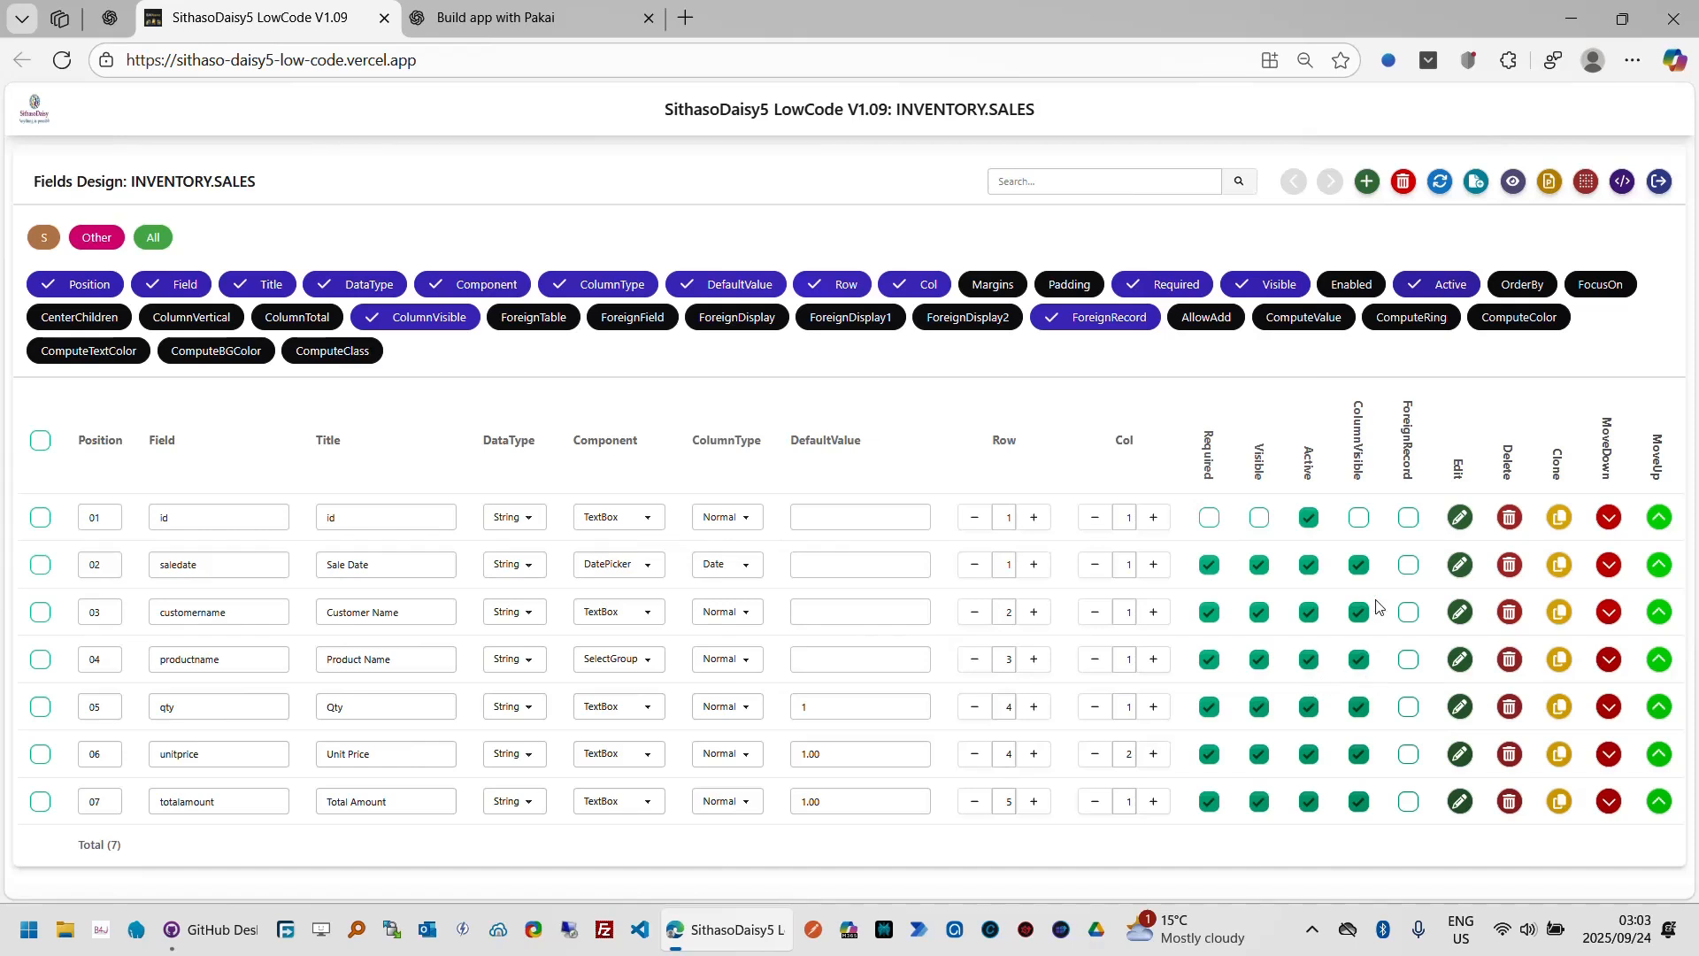
pyautogui.click(1410, 659)
# Step: Preview the app and try the Add Sale form, picking 17 Sep 2025 and opening the product list, then cancel it
pyautogui.click(1514, 183)
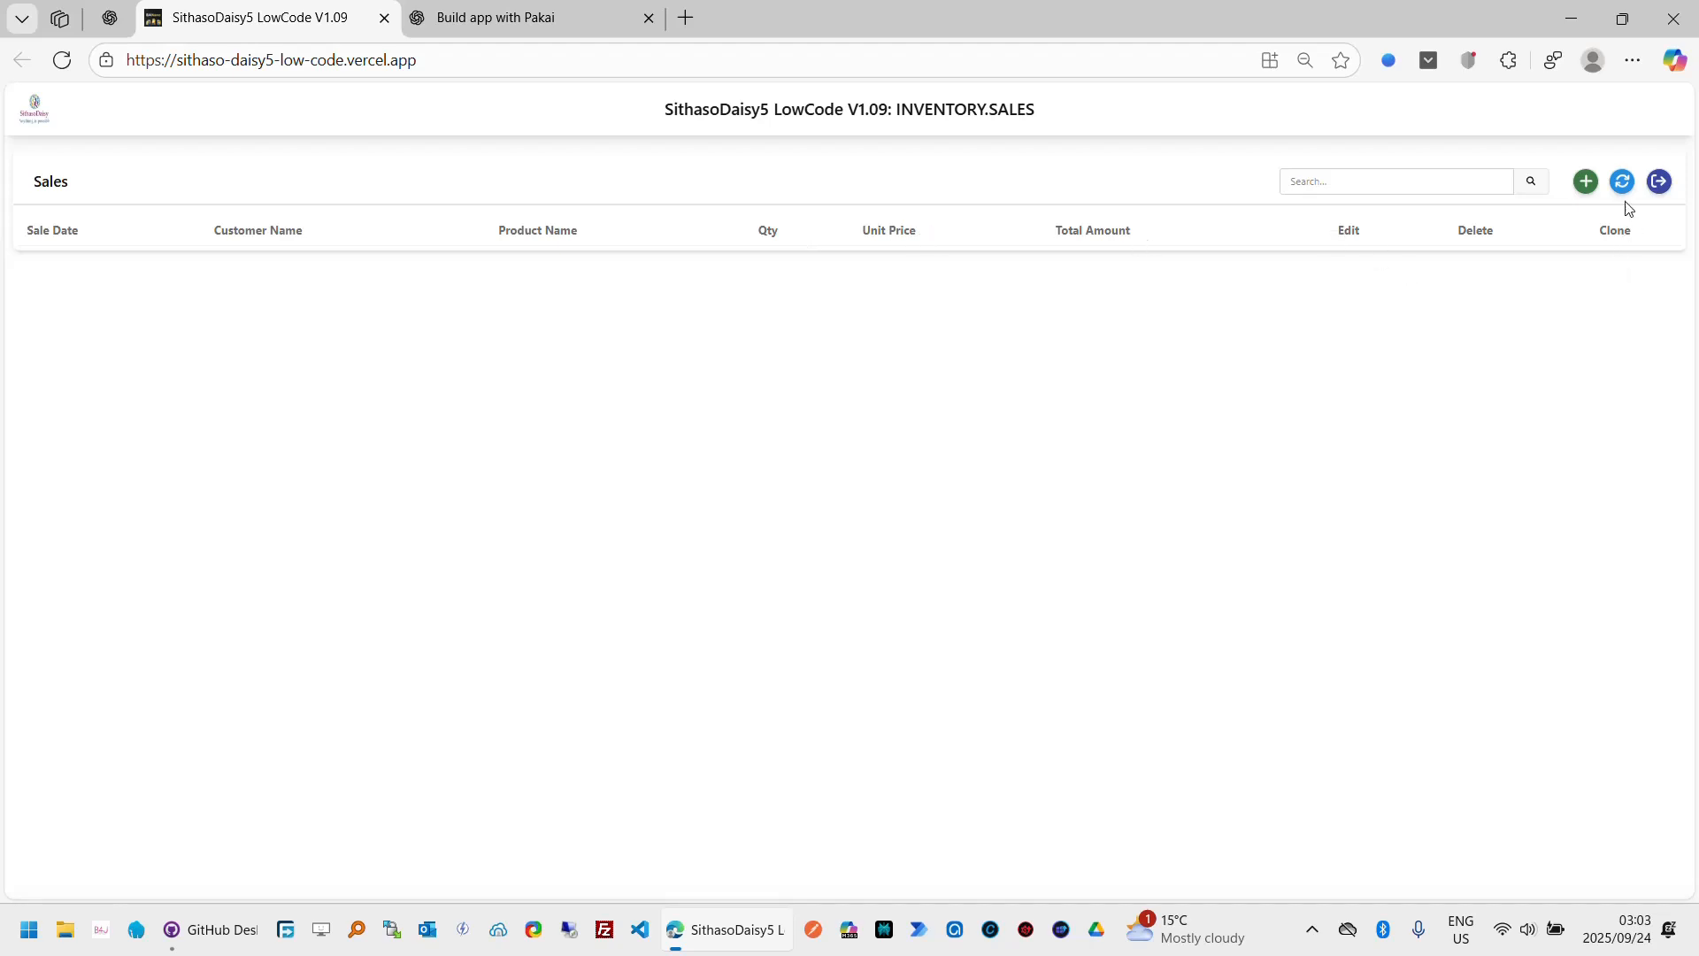
pyautogui.click(1587, 186)
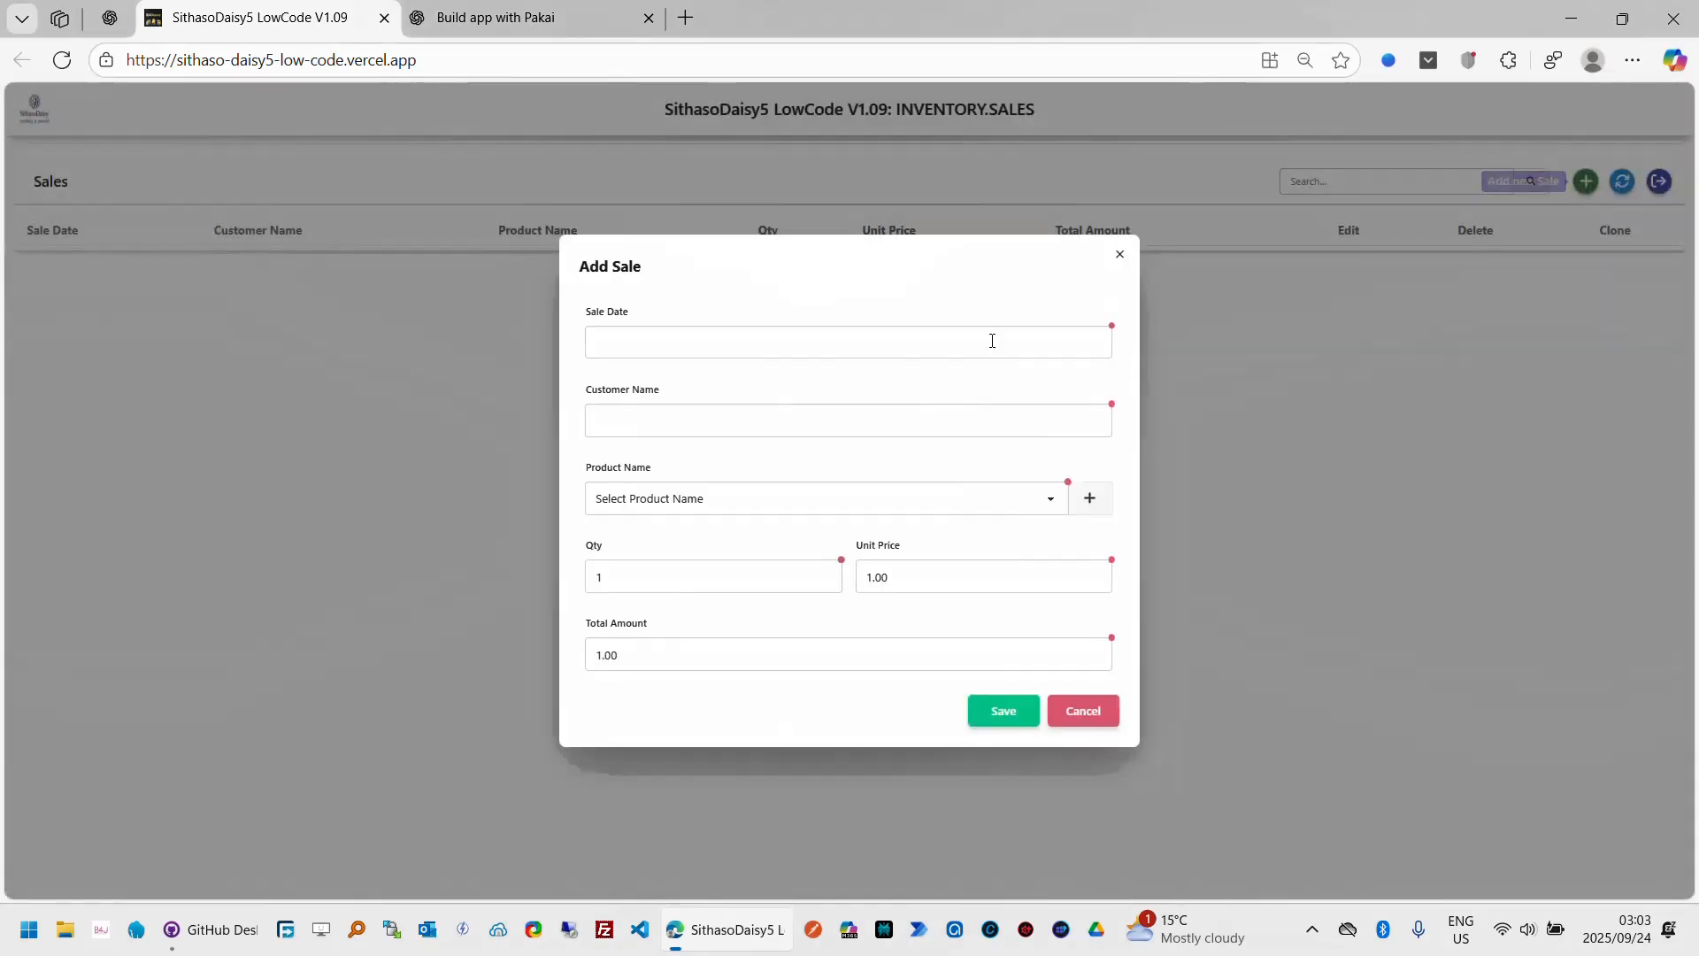
pyautogui.click(702, 346)
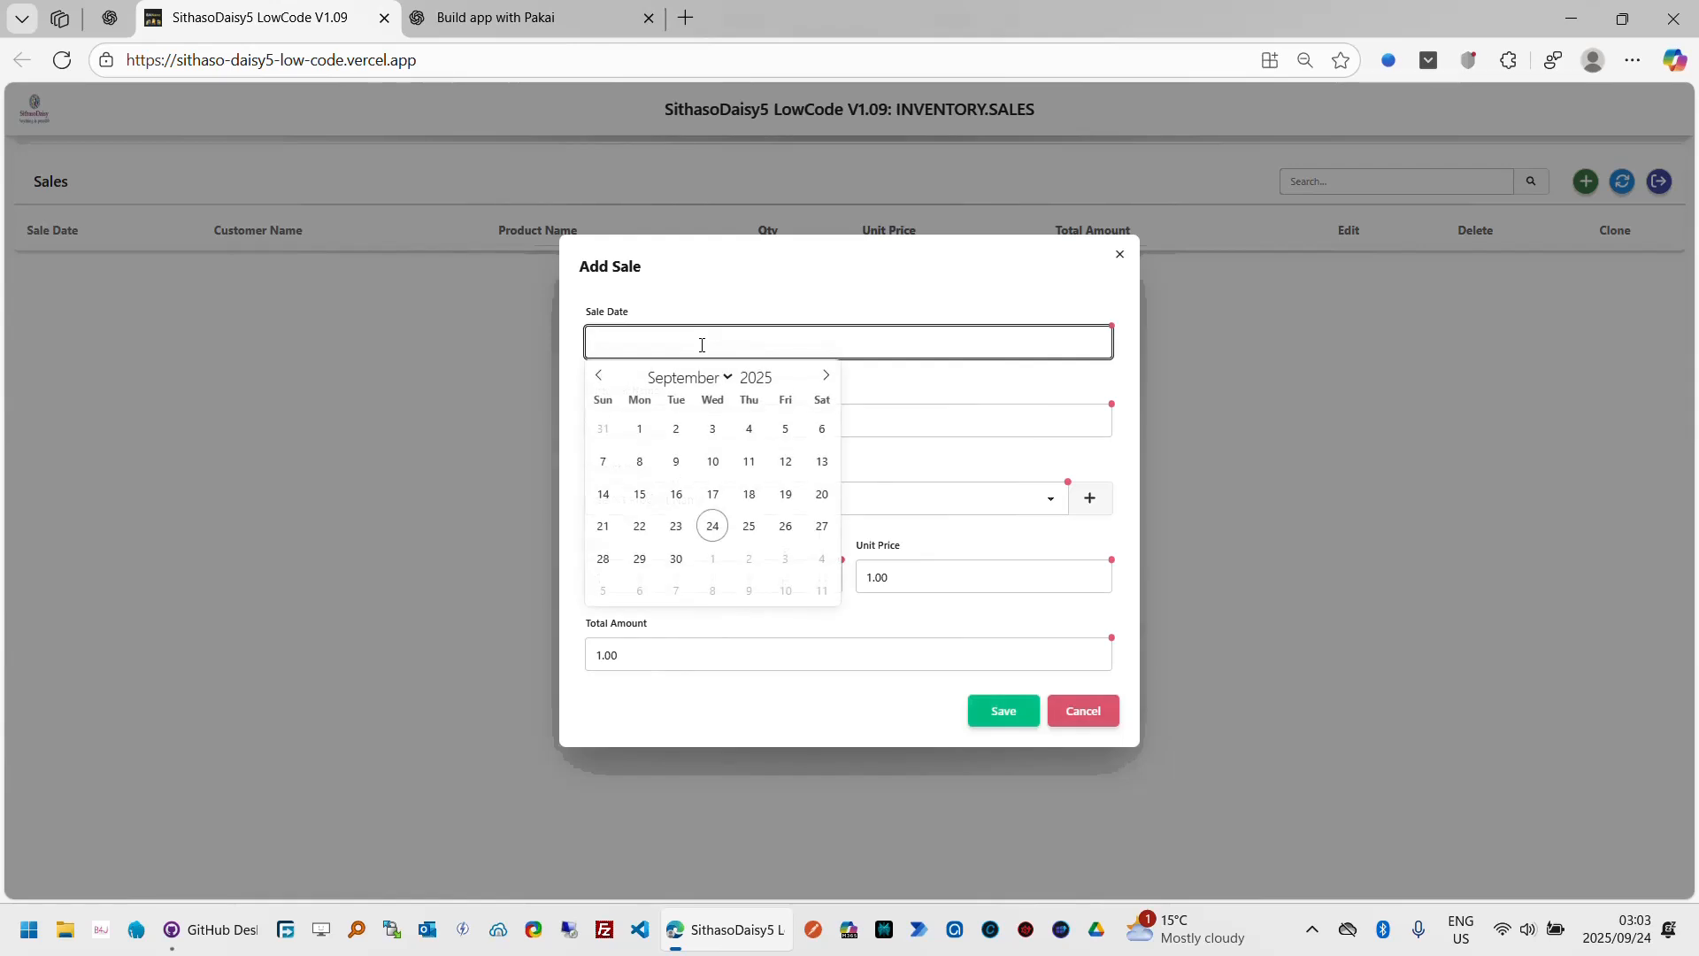
pyautogui.click(715, 495)
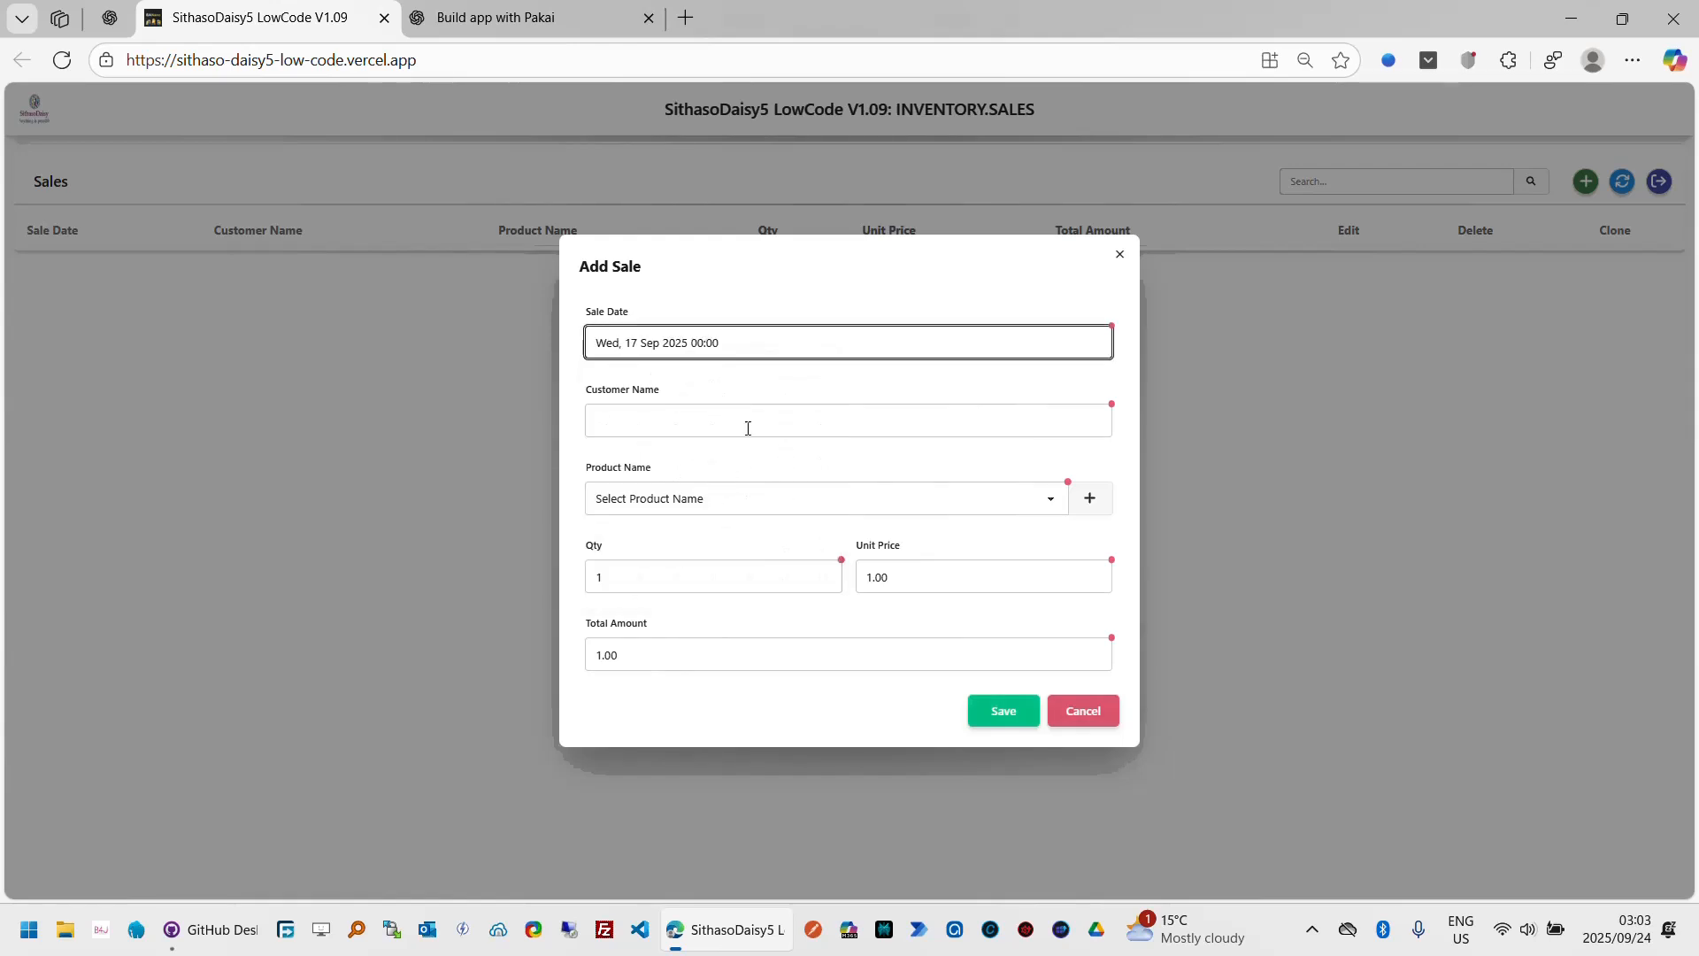
pyautogui.click(812, 409)
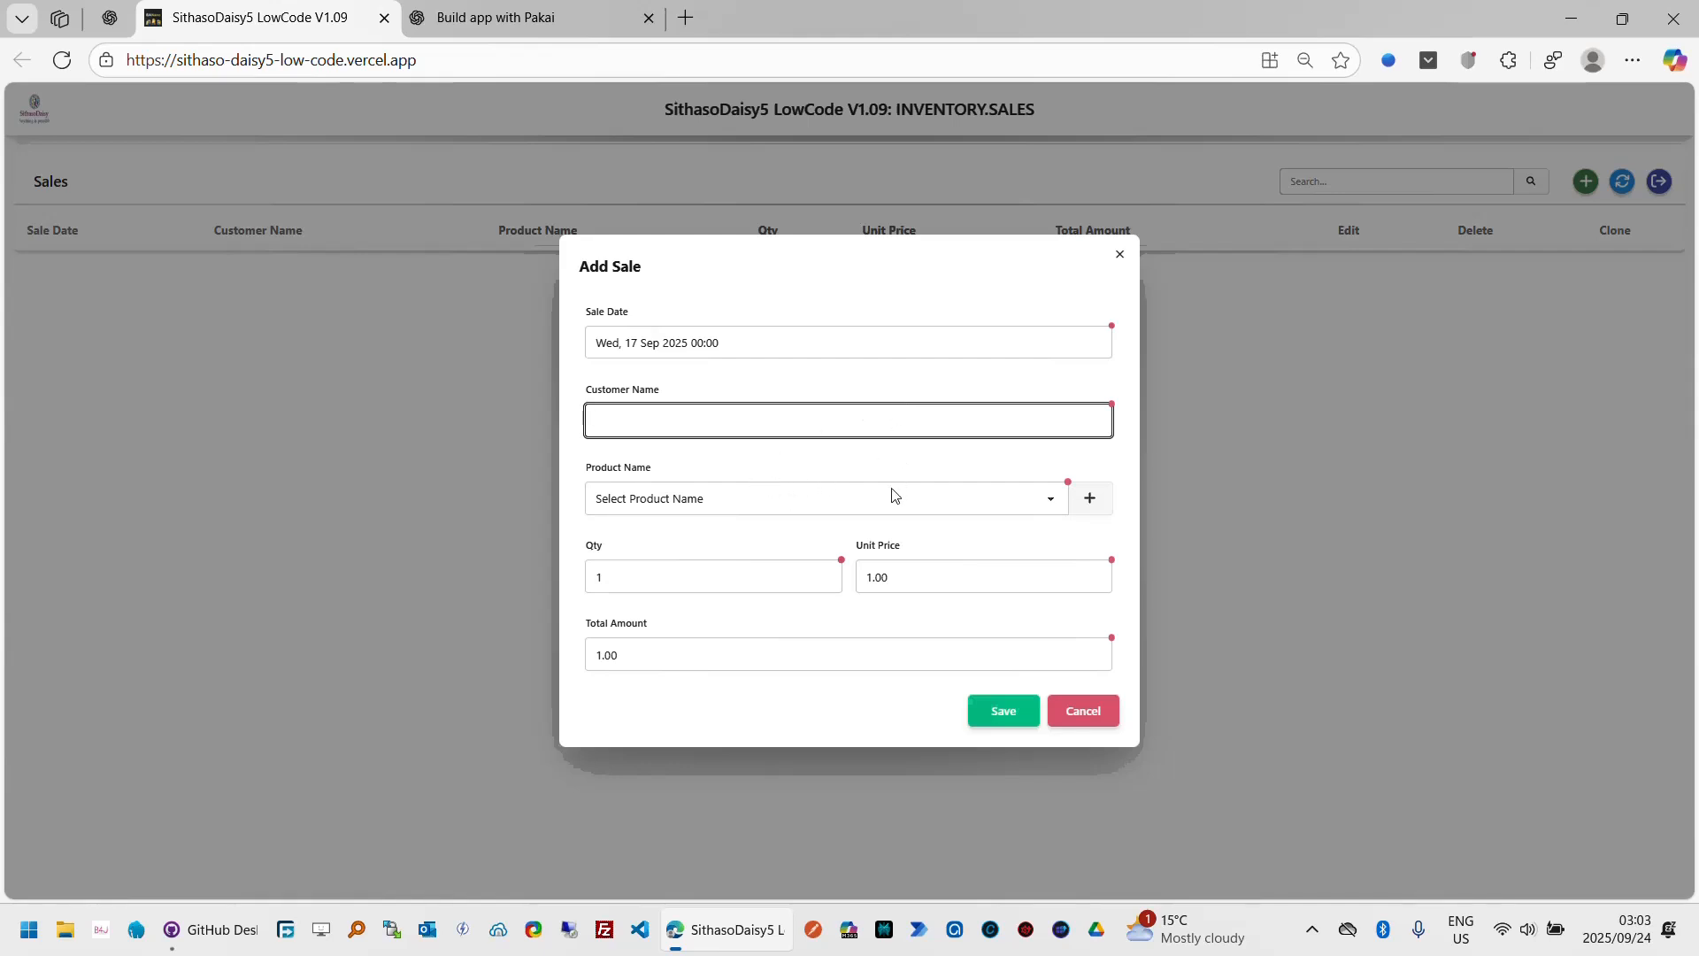
pyautogui.click(859, 505)
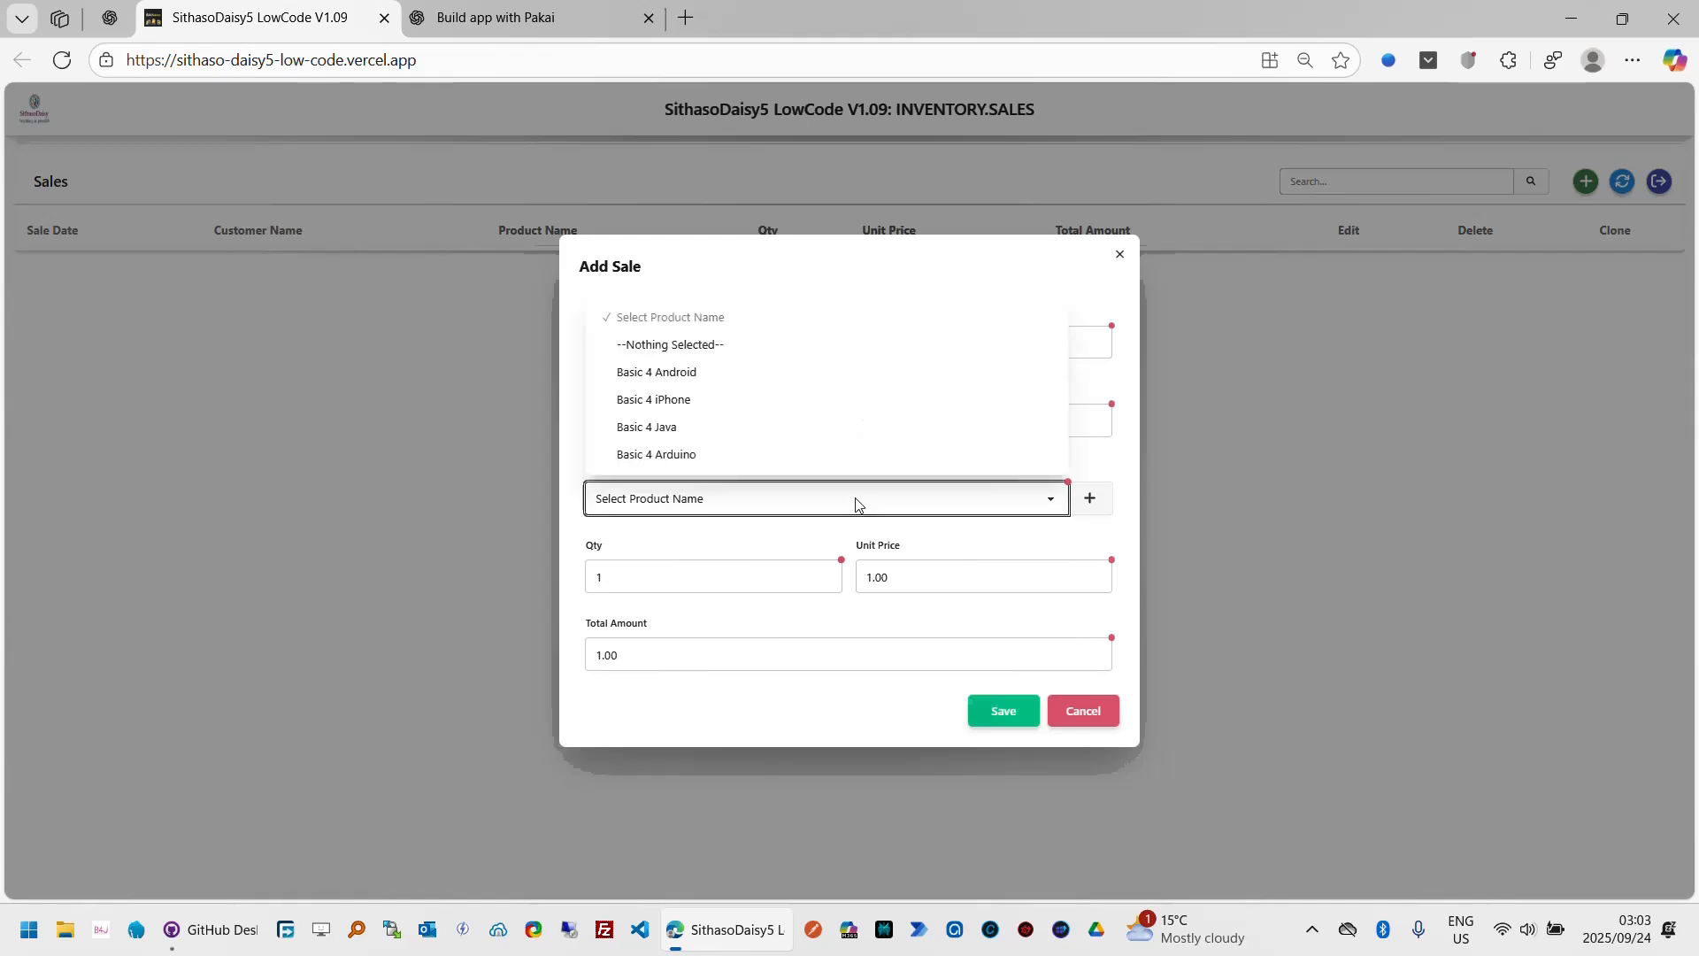
pyautogui.click(801, 536)
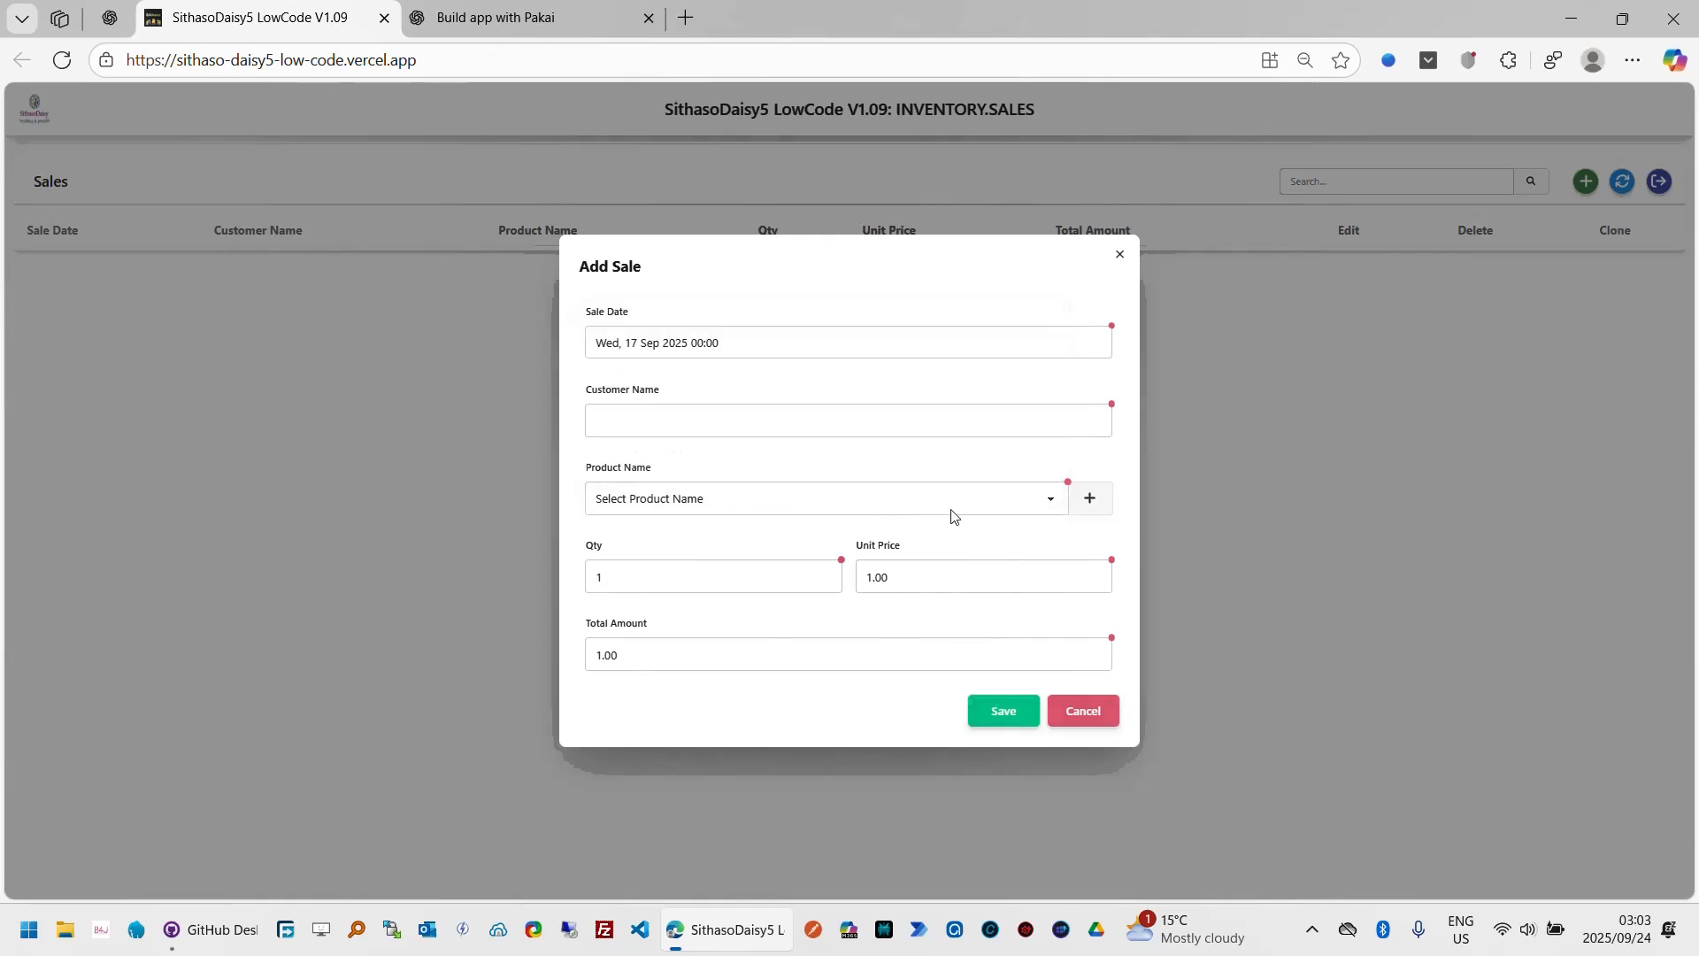
pyautogui.click(1033, 501)
pyautogui.click(833, 536)
pyautogui.click(1096, 712)
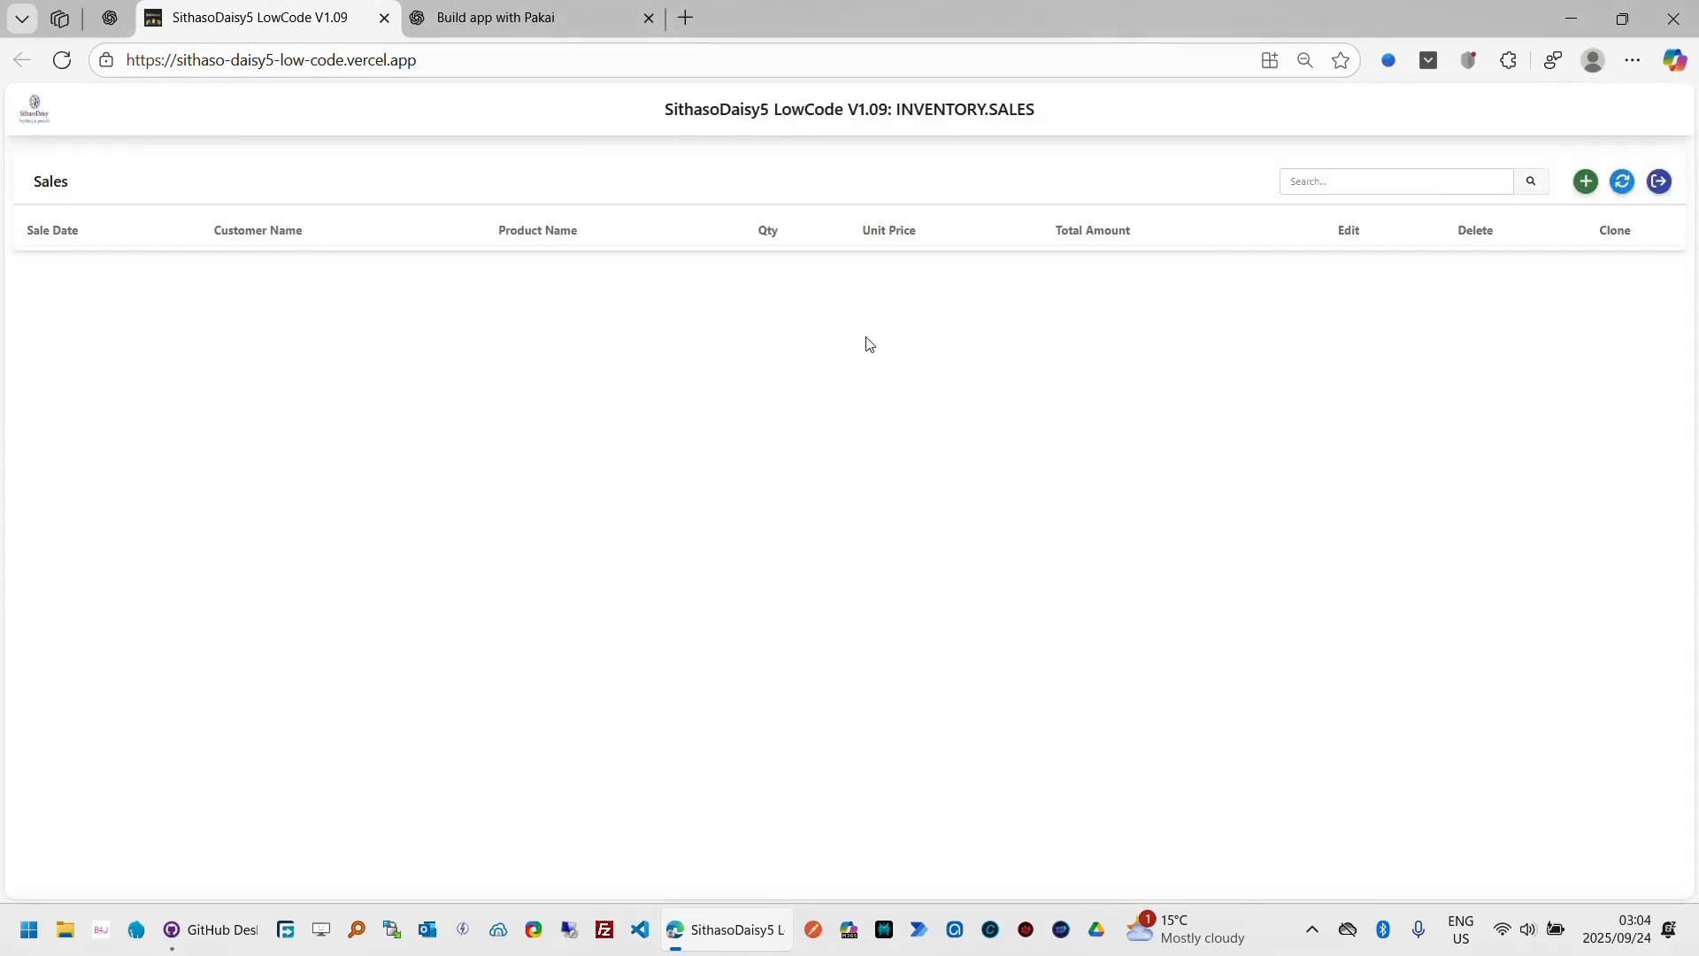
# Step: Switch to the Build app with Pakai tab and read through the inventory database schema and handler code
pyautogui.click(597, 36)
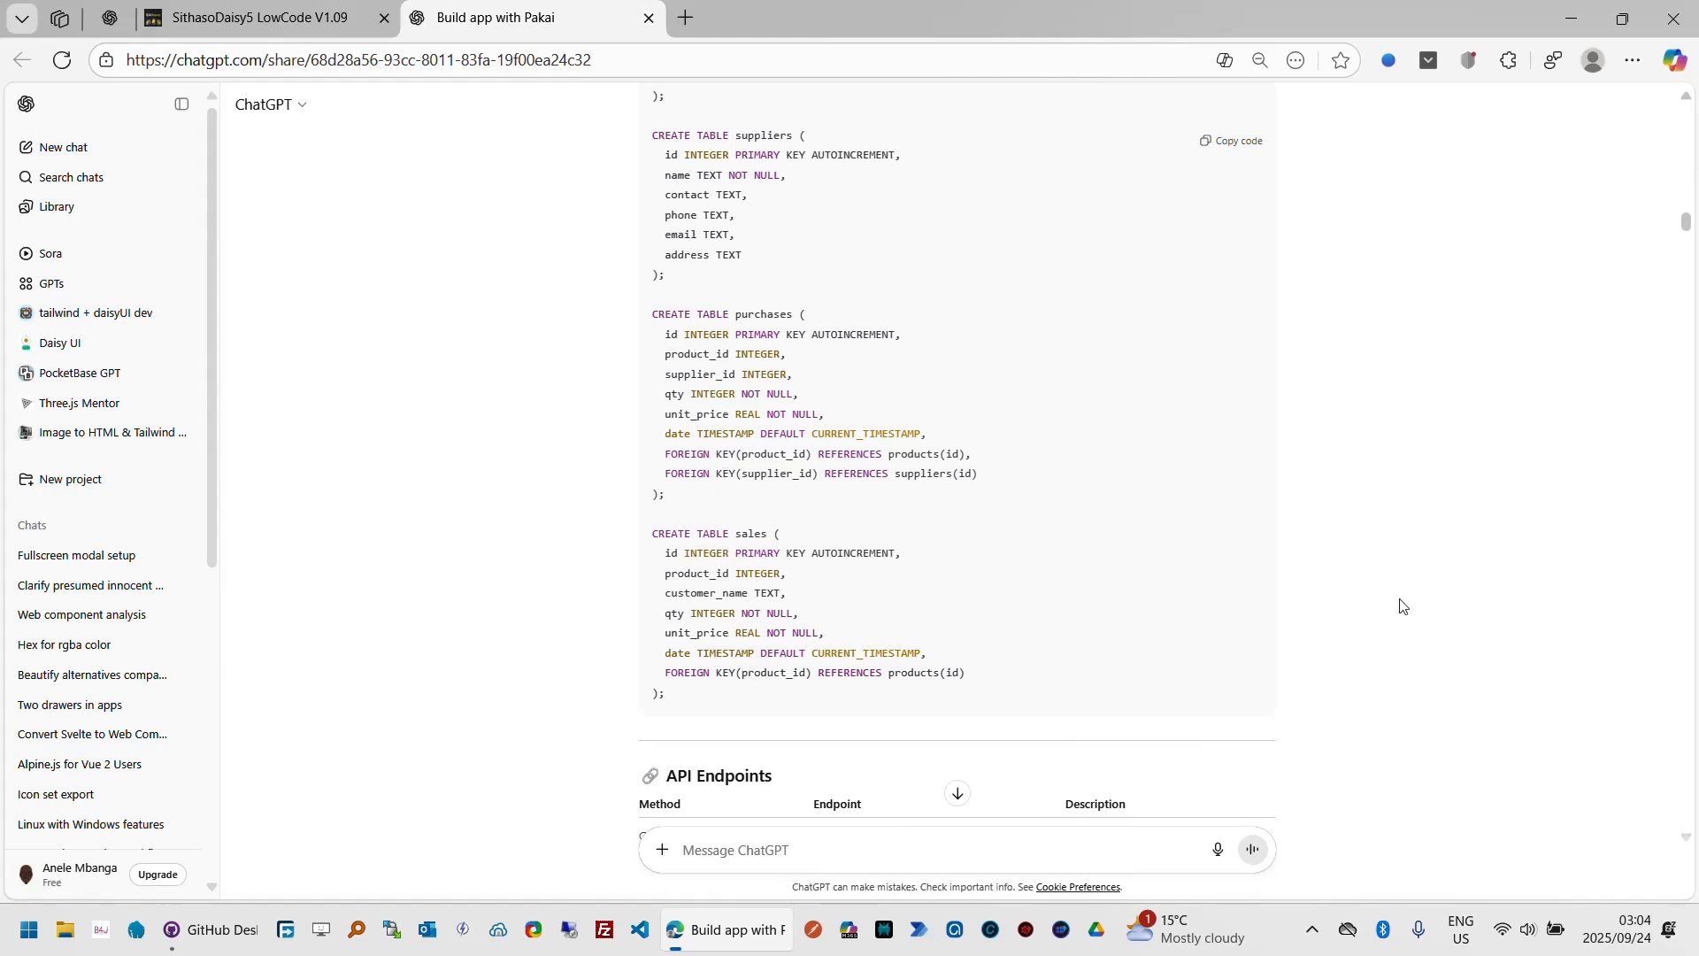
pyautogui.scroll(-3, 1401, 606)
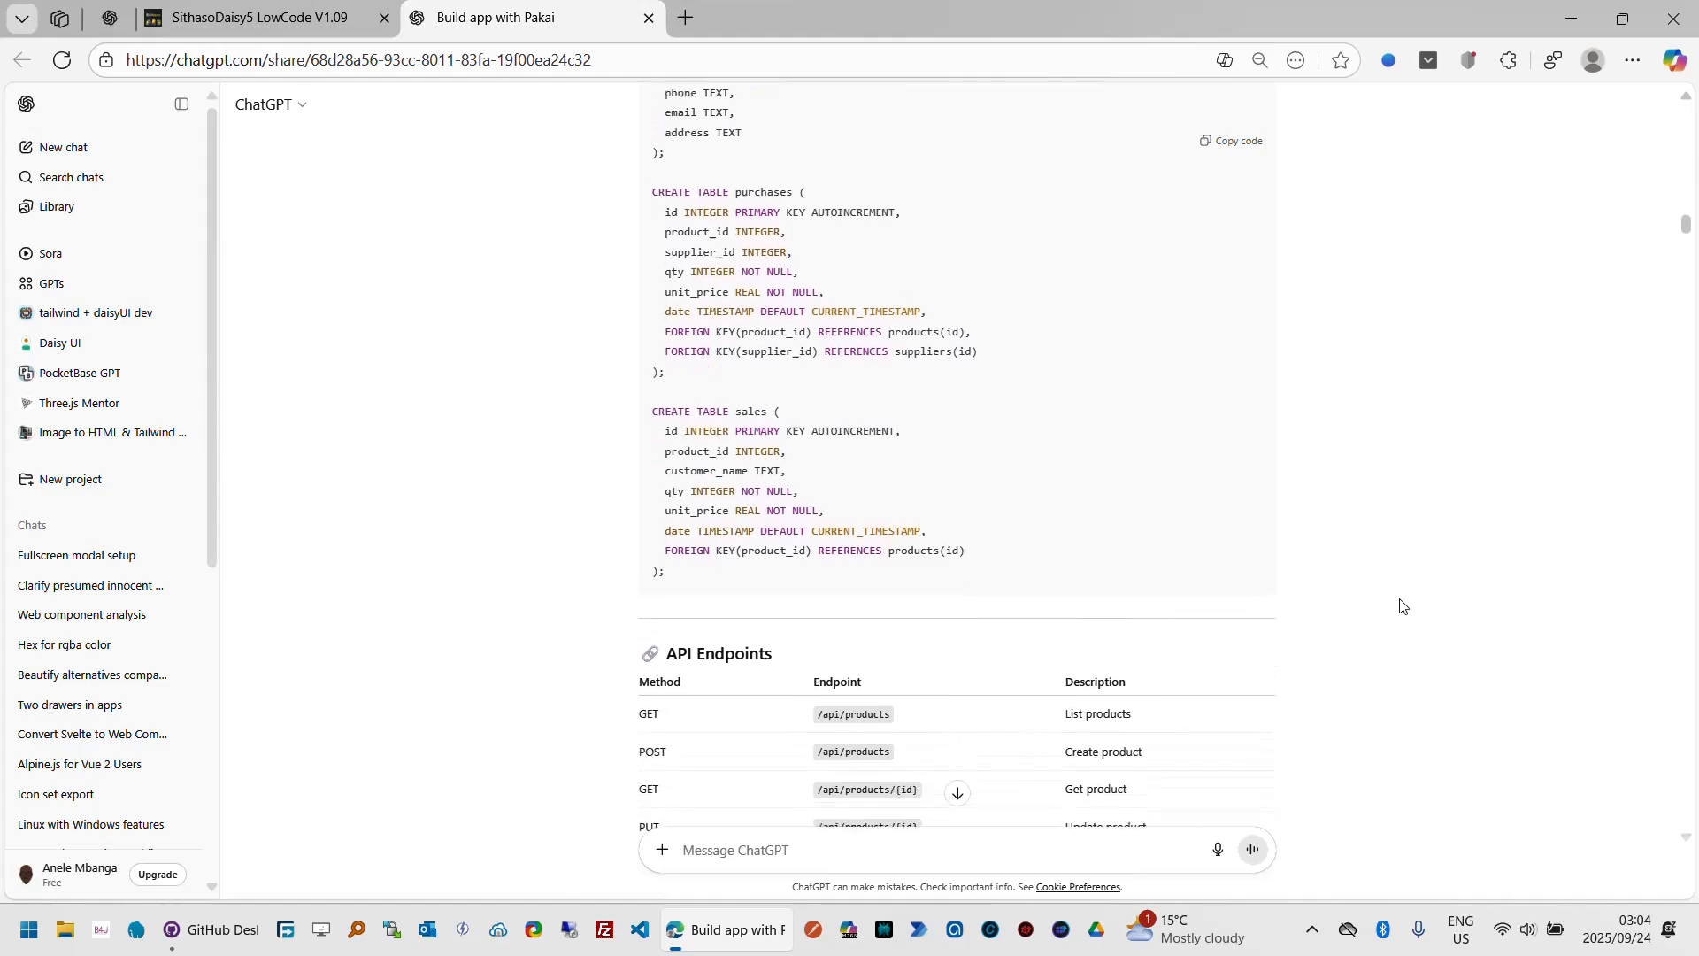
pyautogui.scroll(-4, 1401, 606)
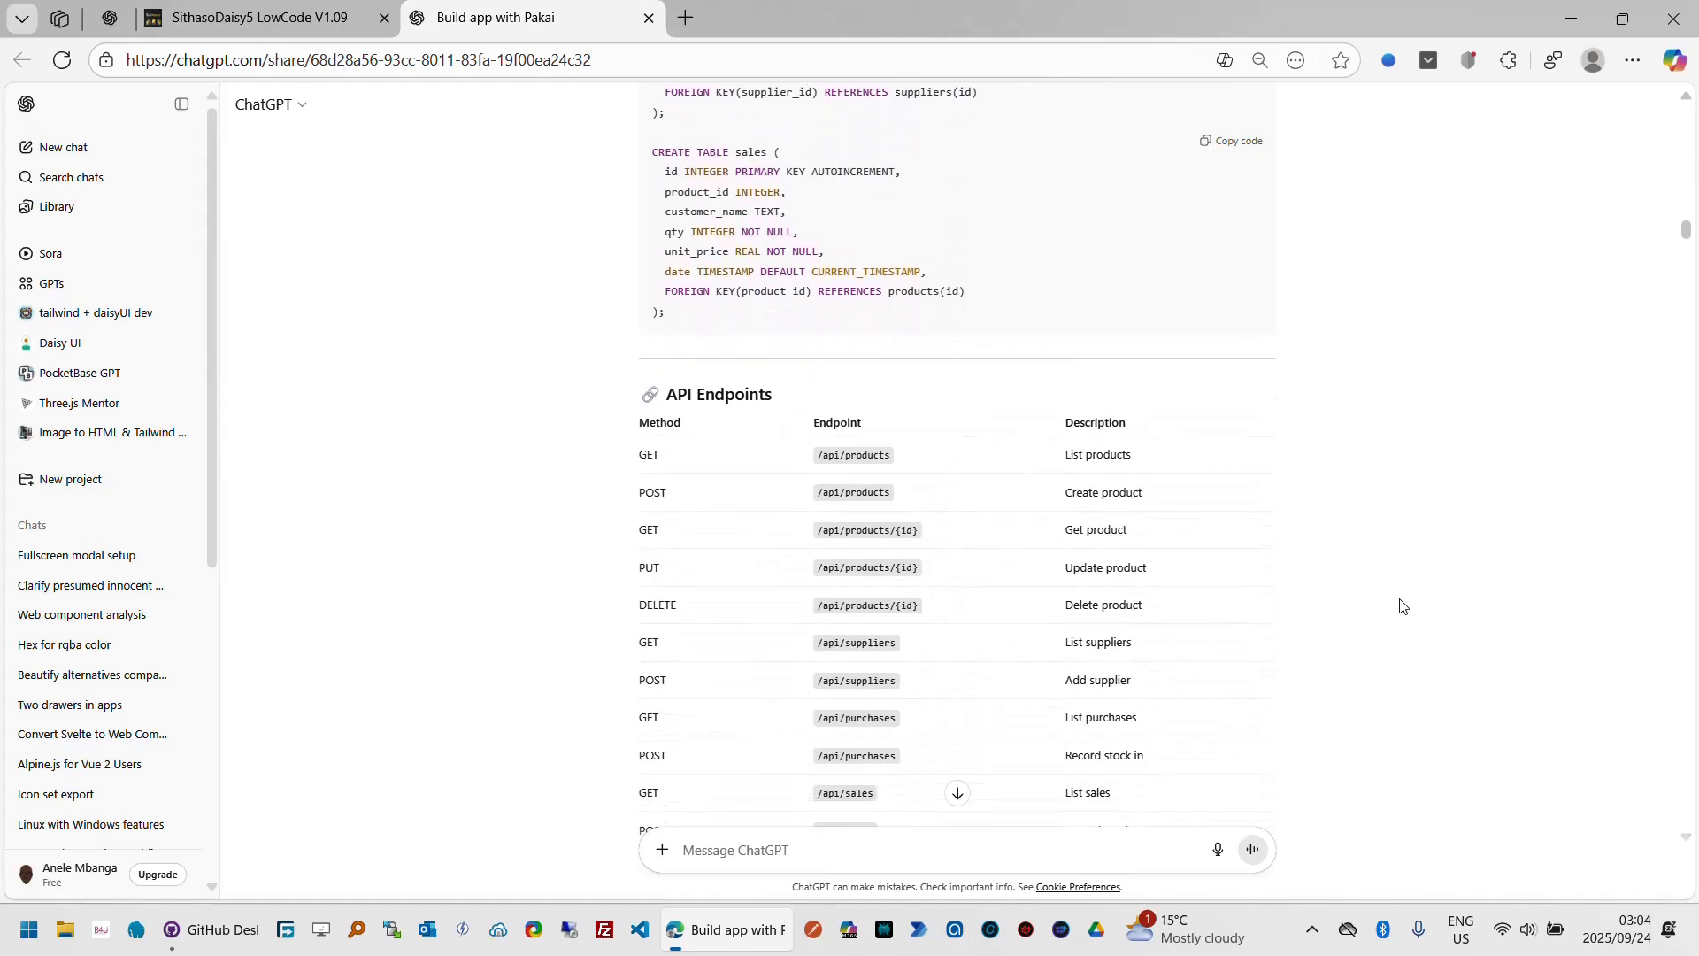
pyautogui.scroll(-5, 1401, 607)
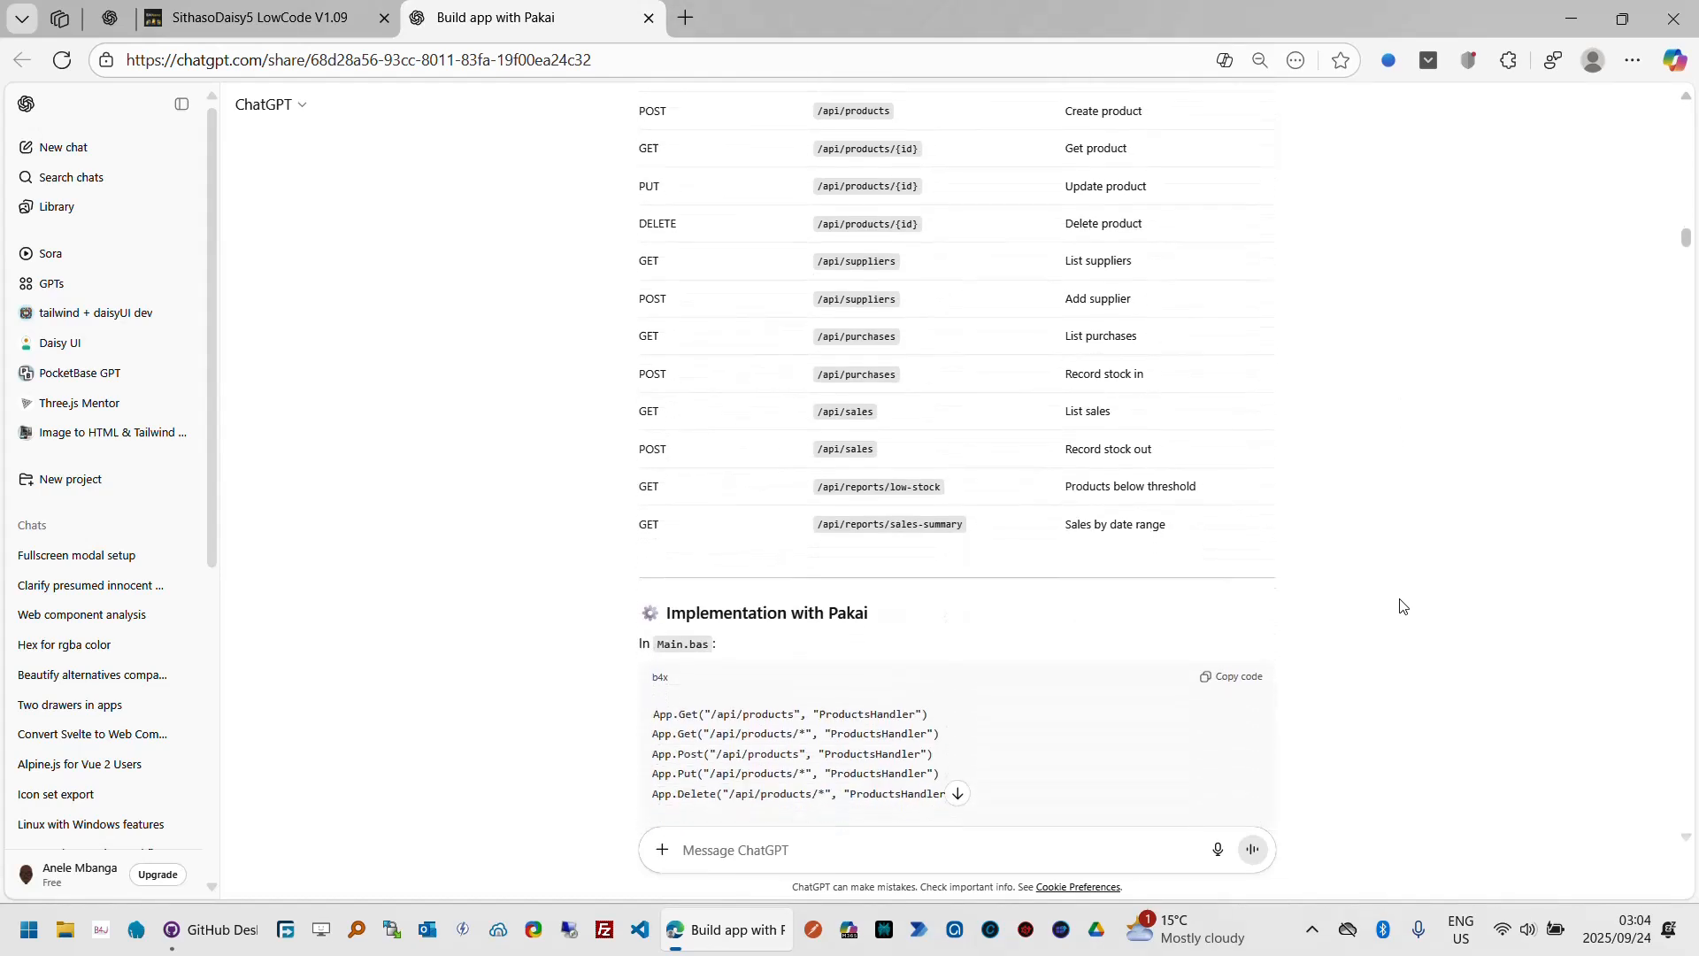
pyautogui.scroll(-5, 1401, 606)
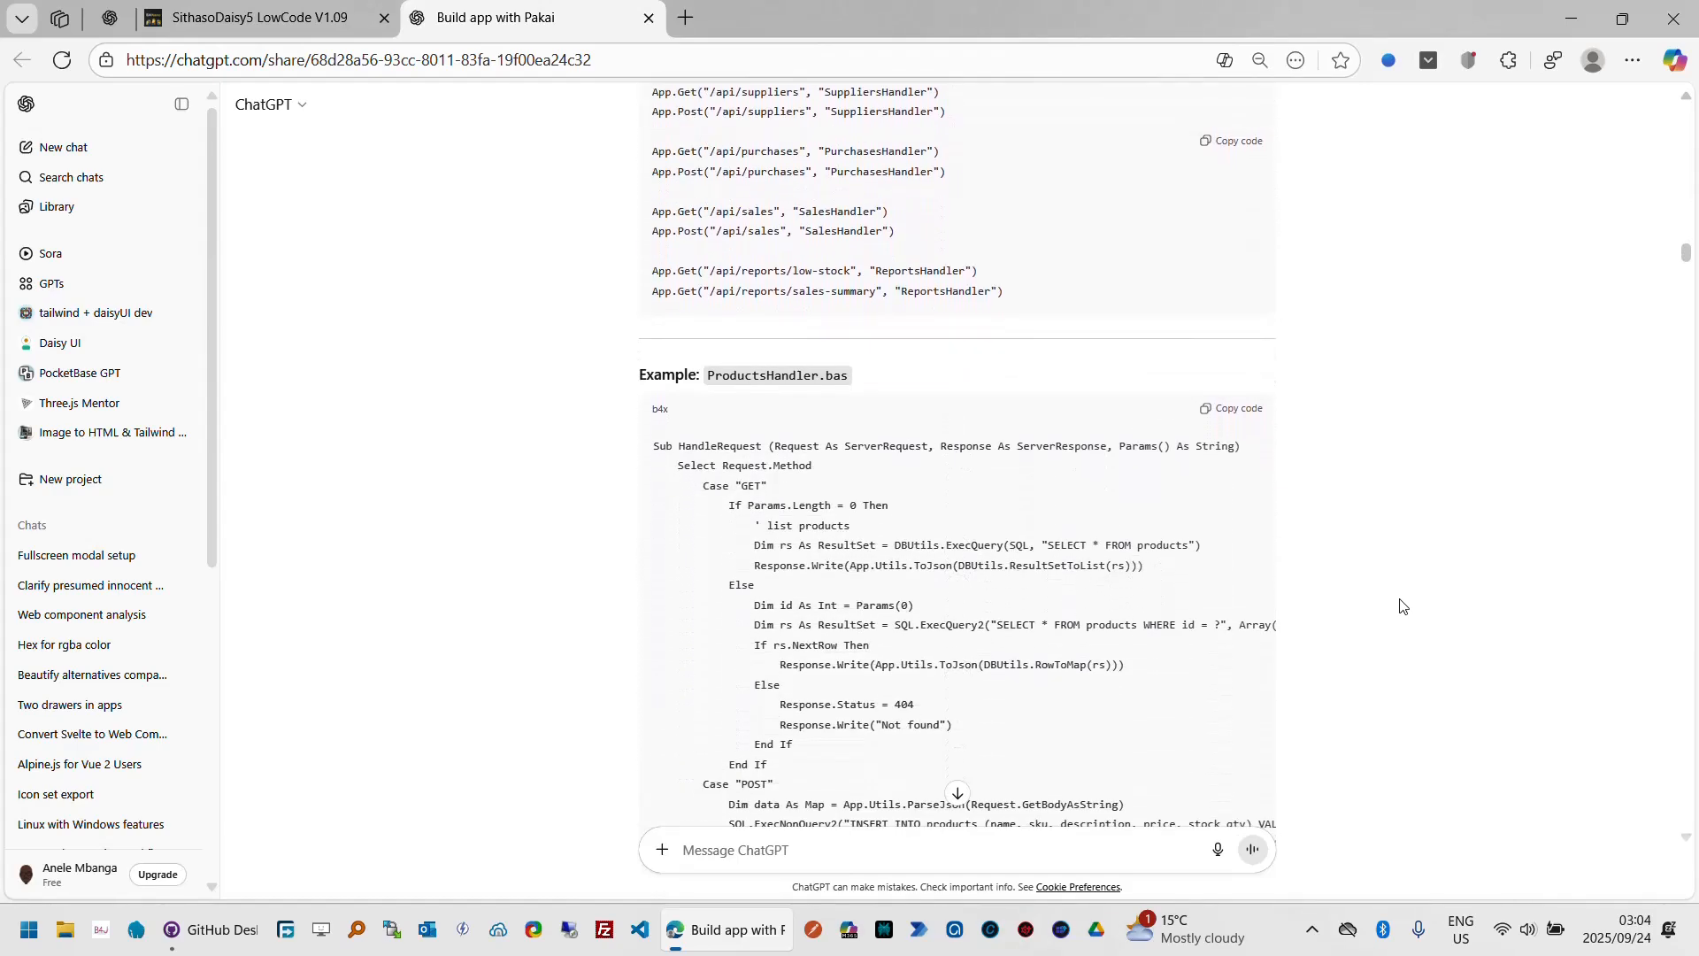
pyautogui.scroll(-6, 1401, 606)
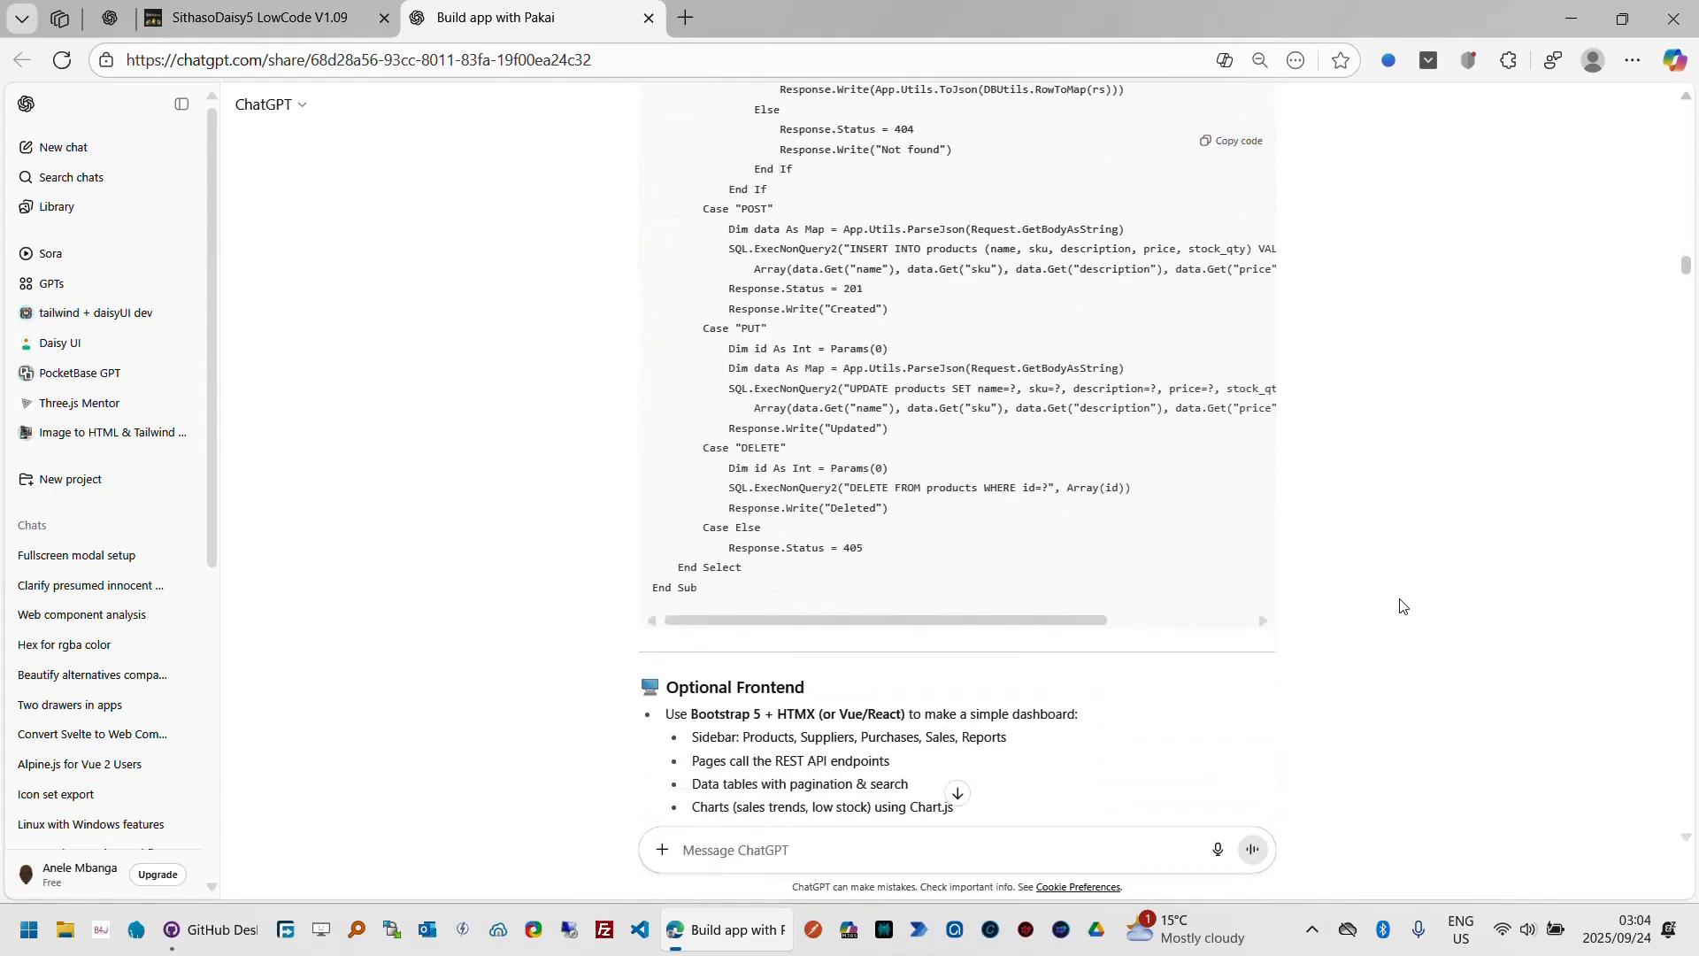
pyautogui.scroll(-4, 1401, 606)
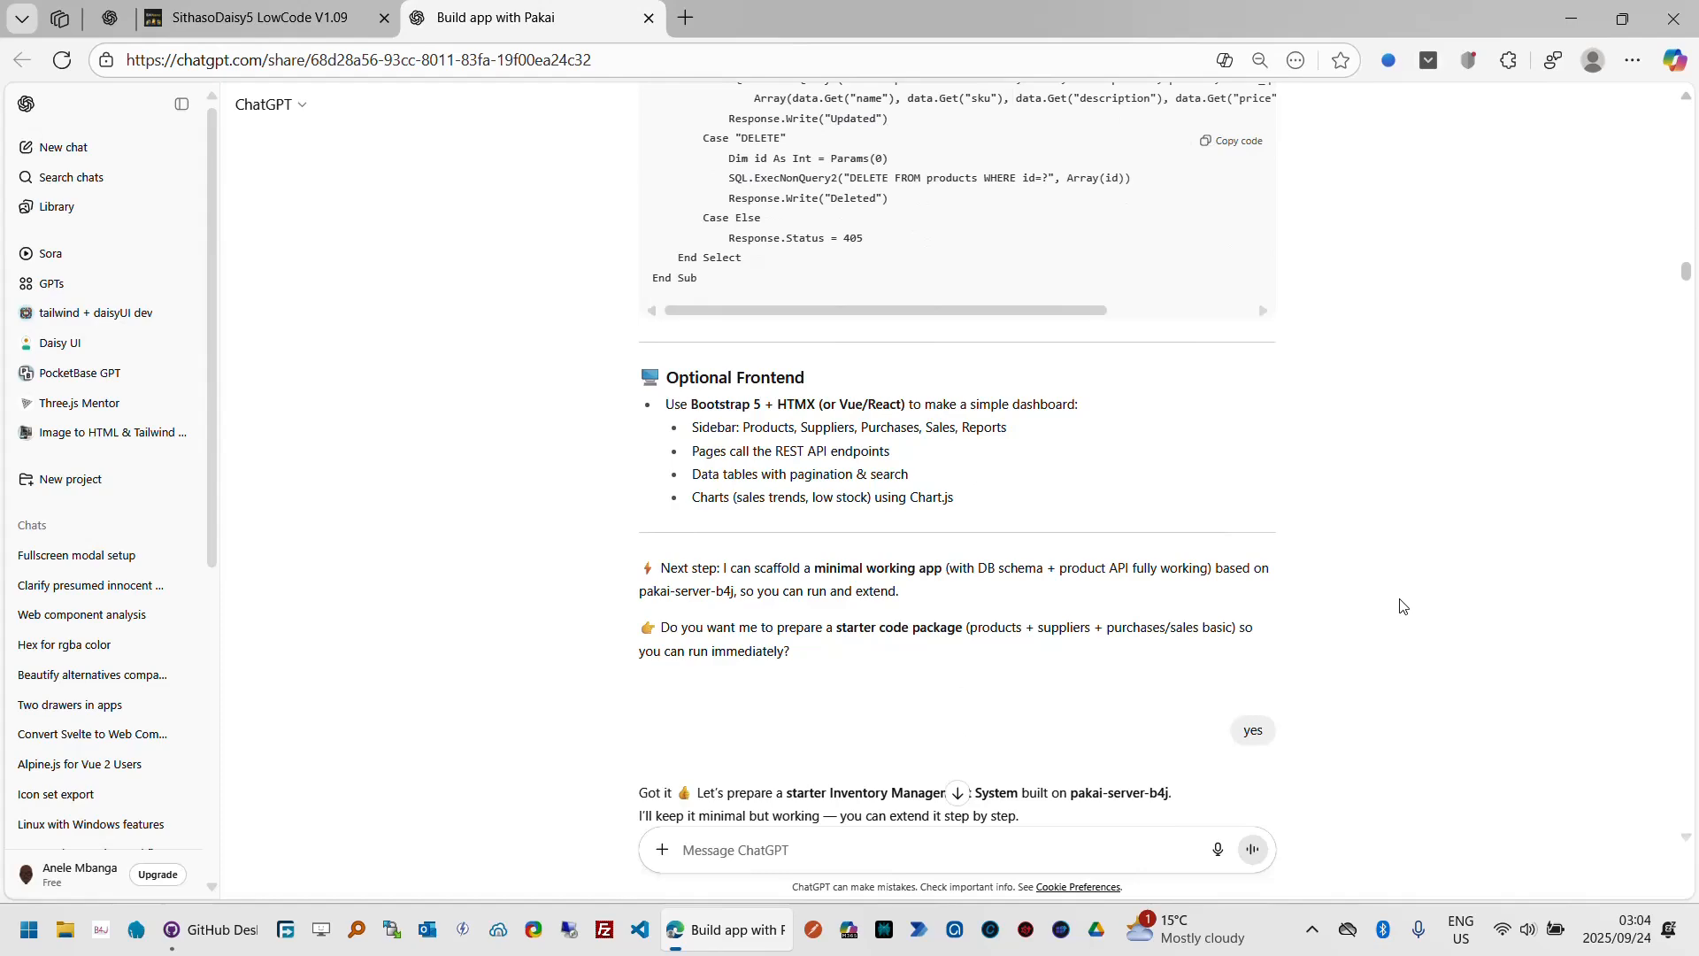
pyautogui.scroll(-6, 1401, 606)
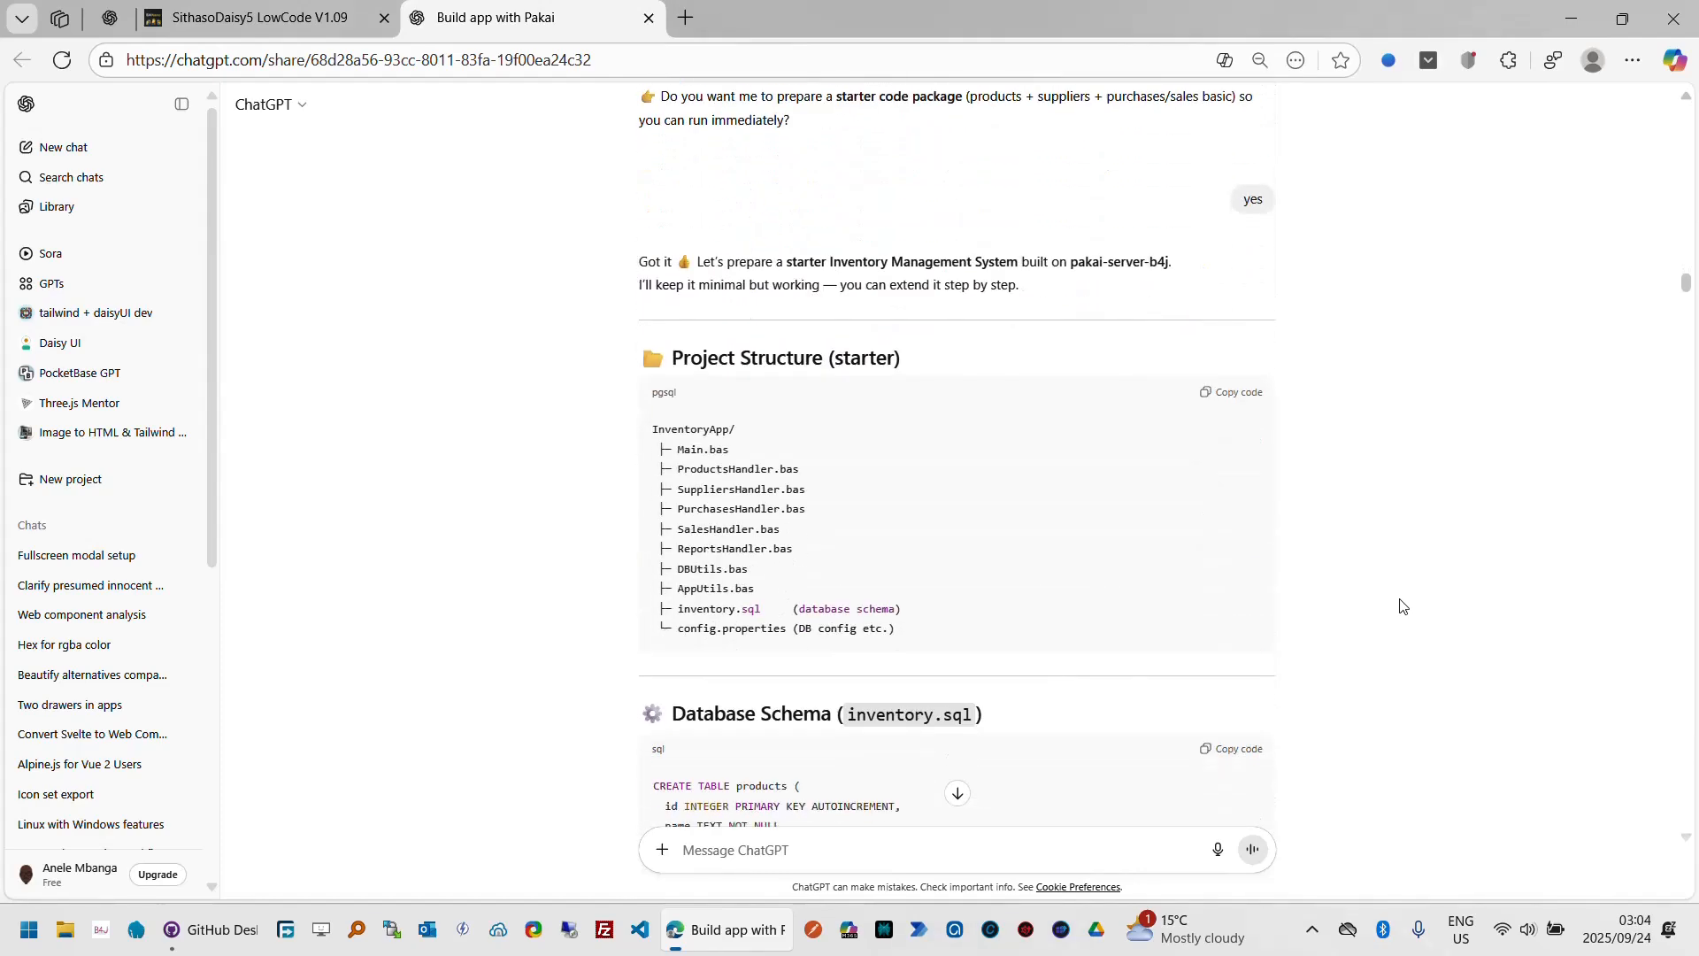
pyautogui.scroll(-1, 1401, 607)
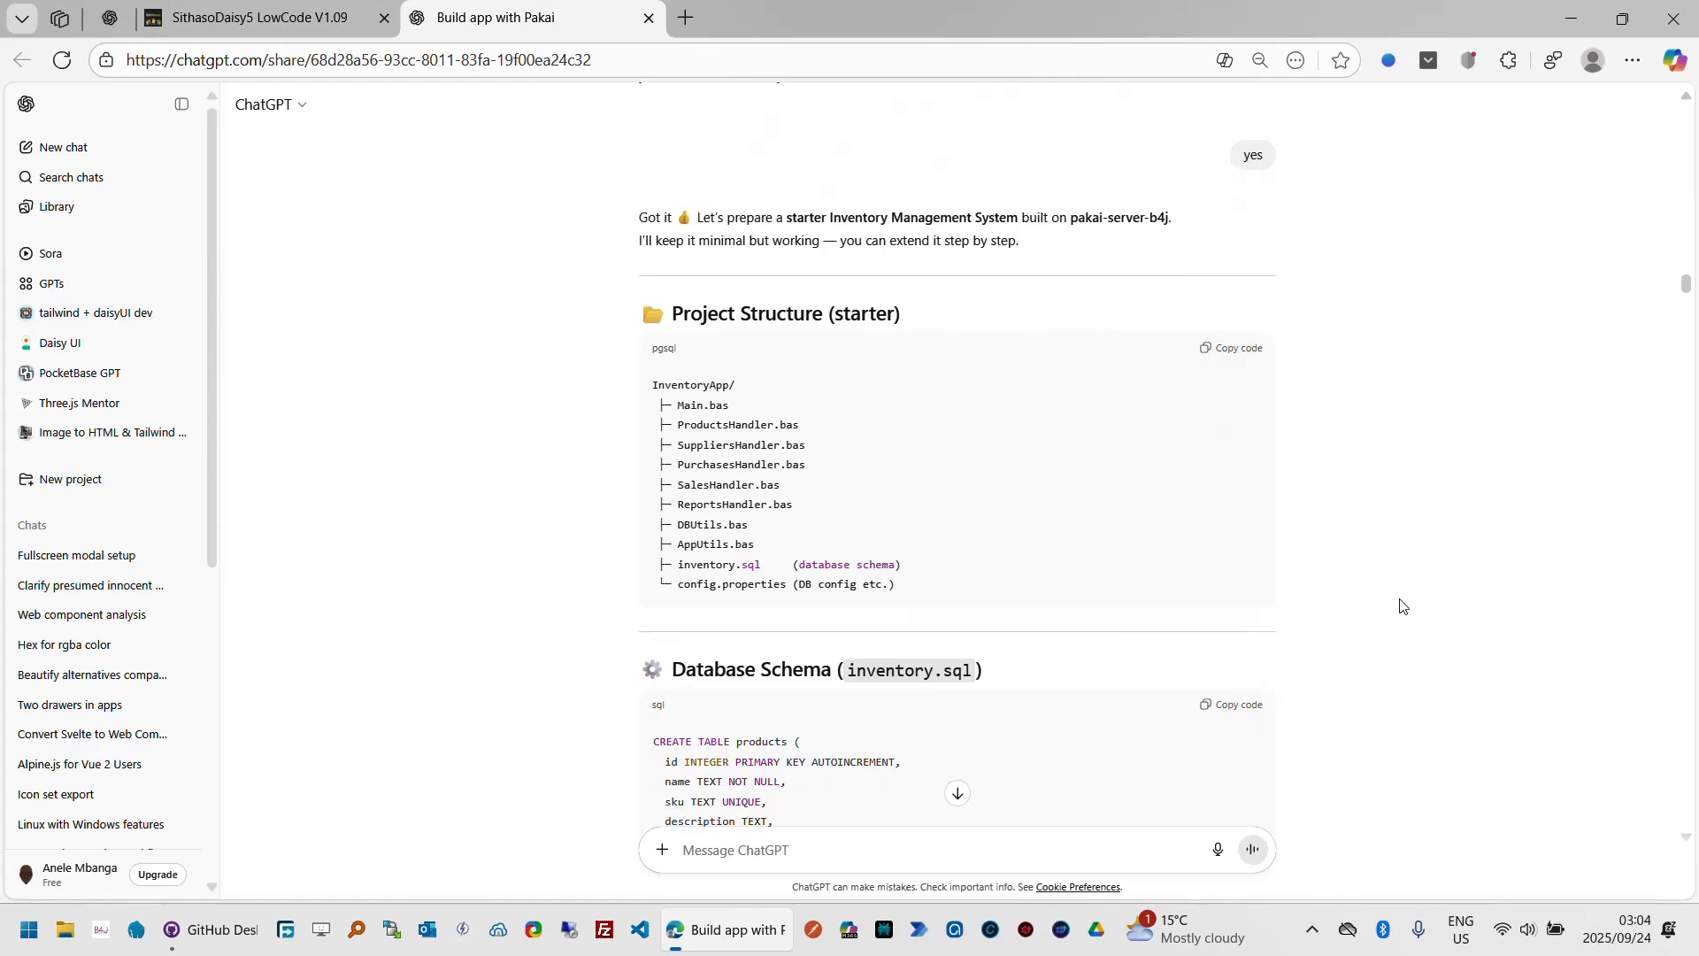
pyautogui.scroll(-6, 1401, 607)
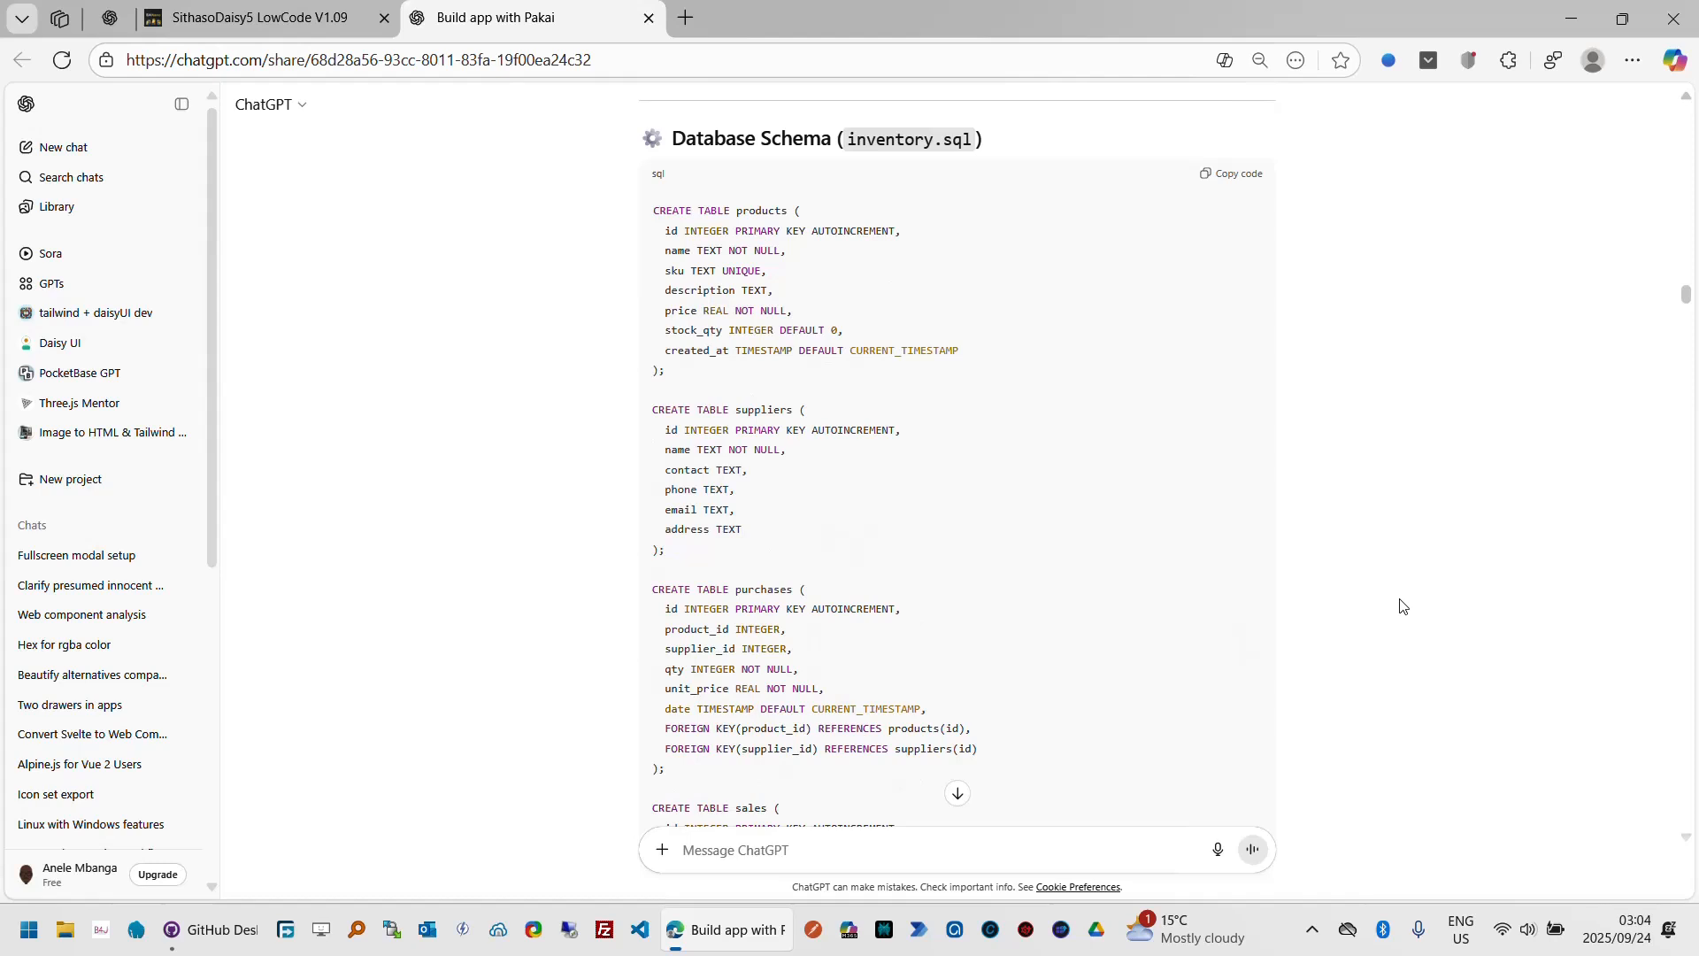
pyautogui.scroll(-3, 1401, 606)
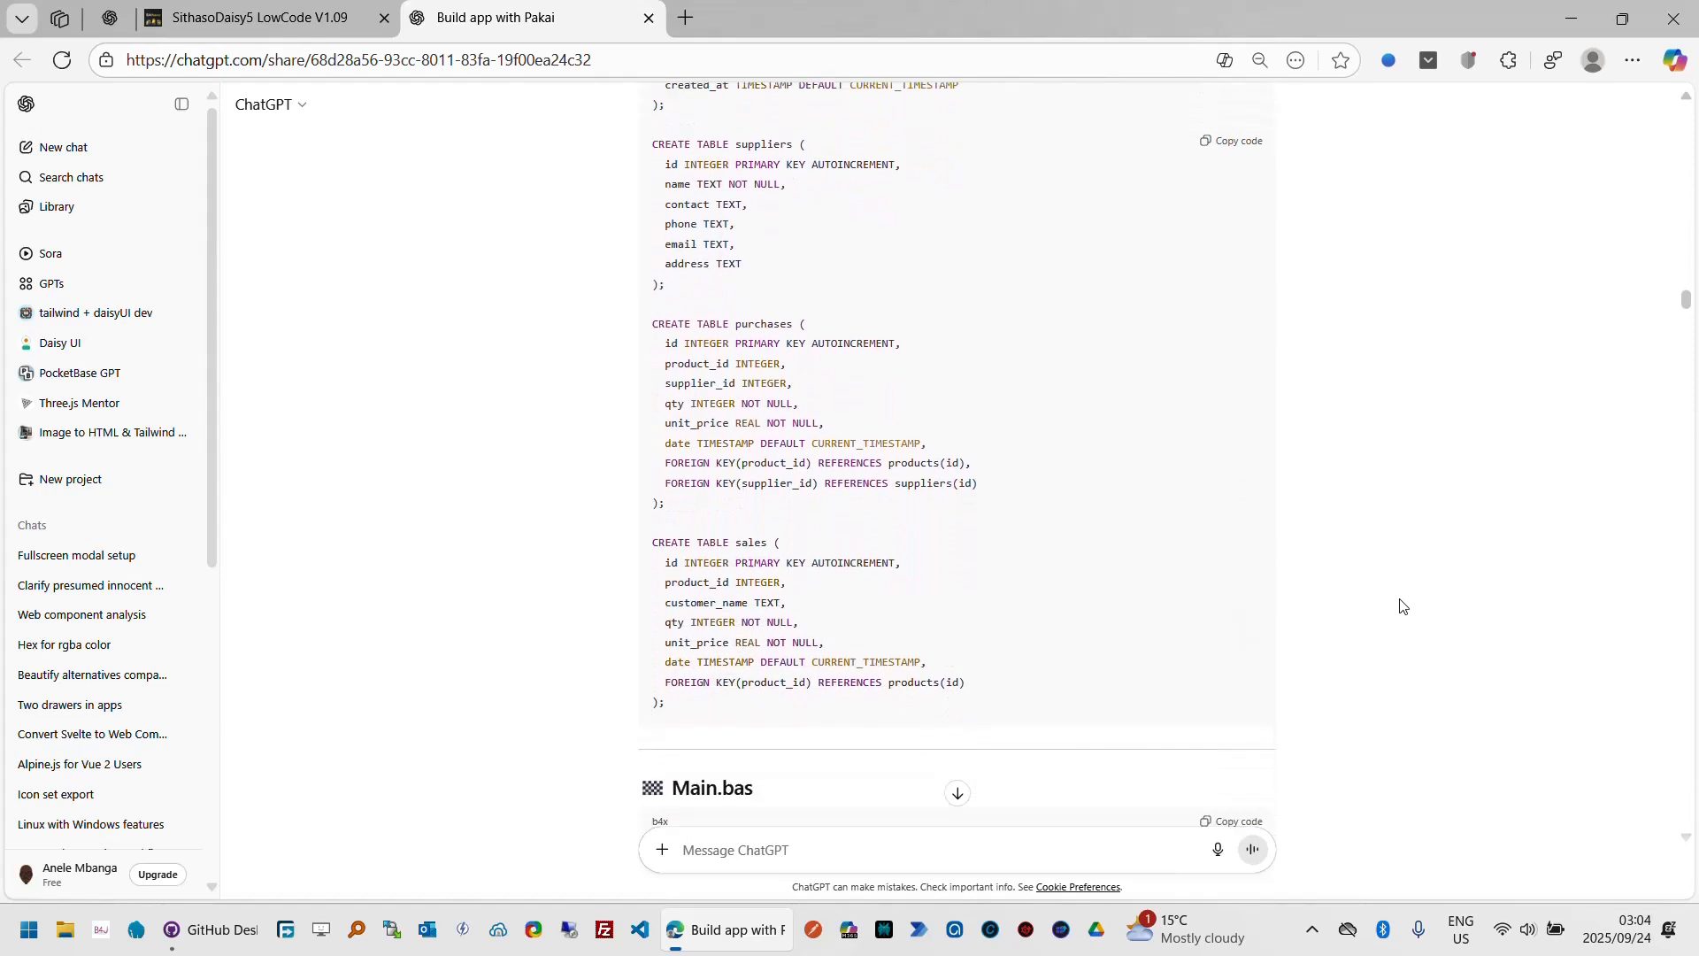
pyautogui.scroll(-5, 1401, 607)
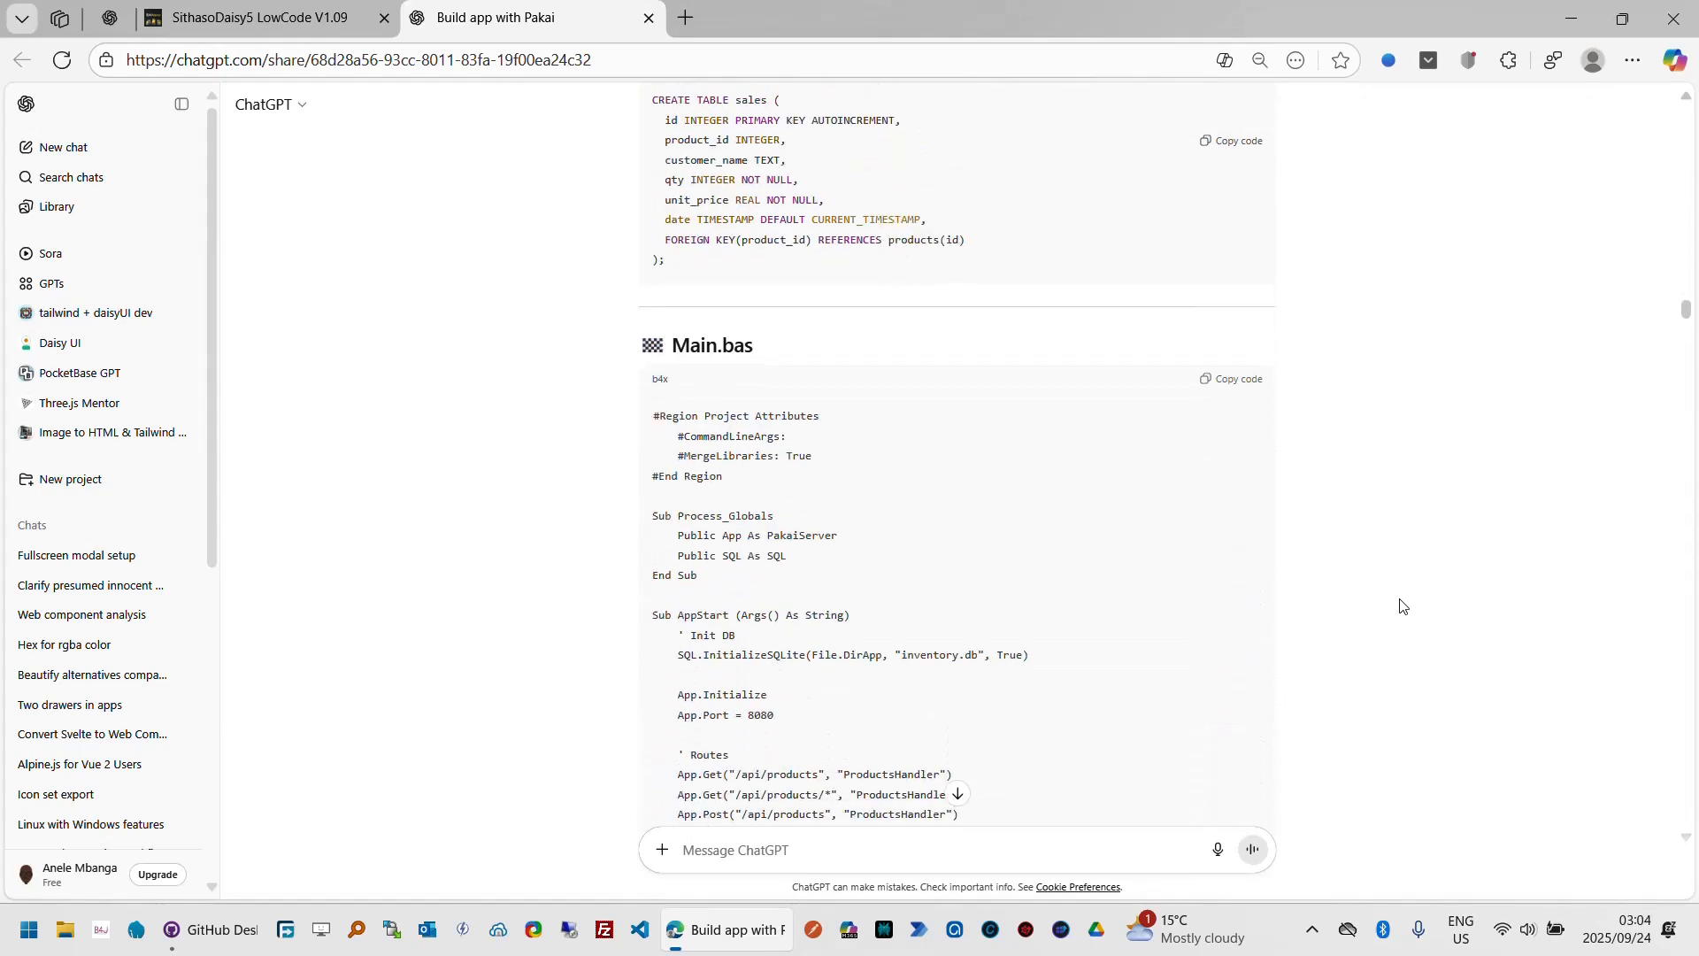
pyautogui.scroll(-6, 1401, 606)
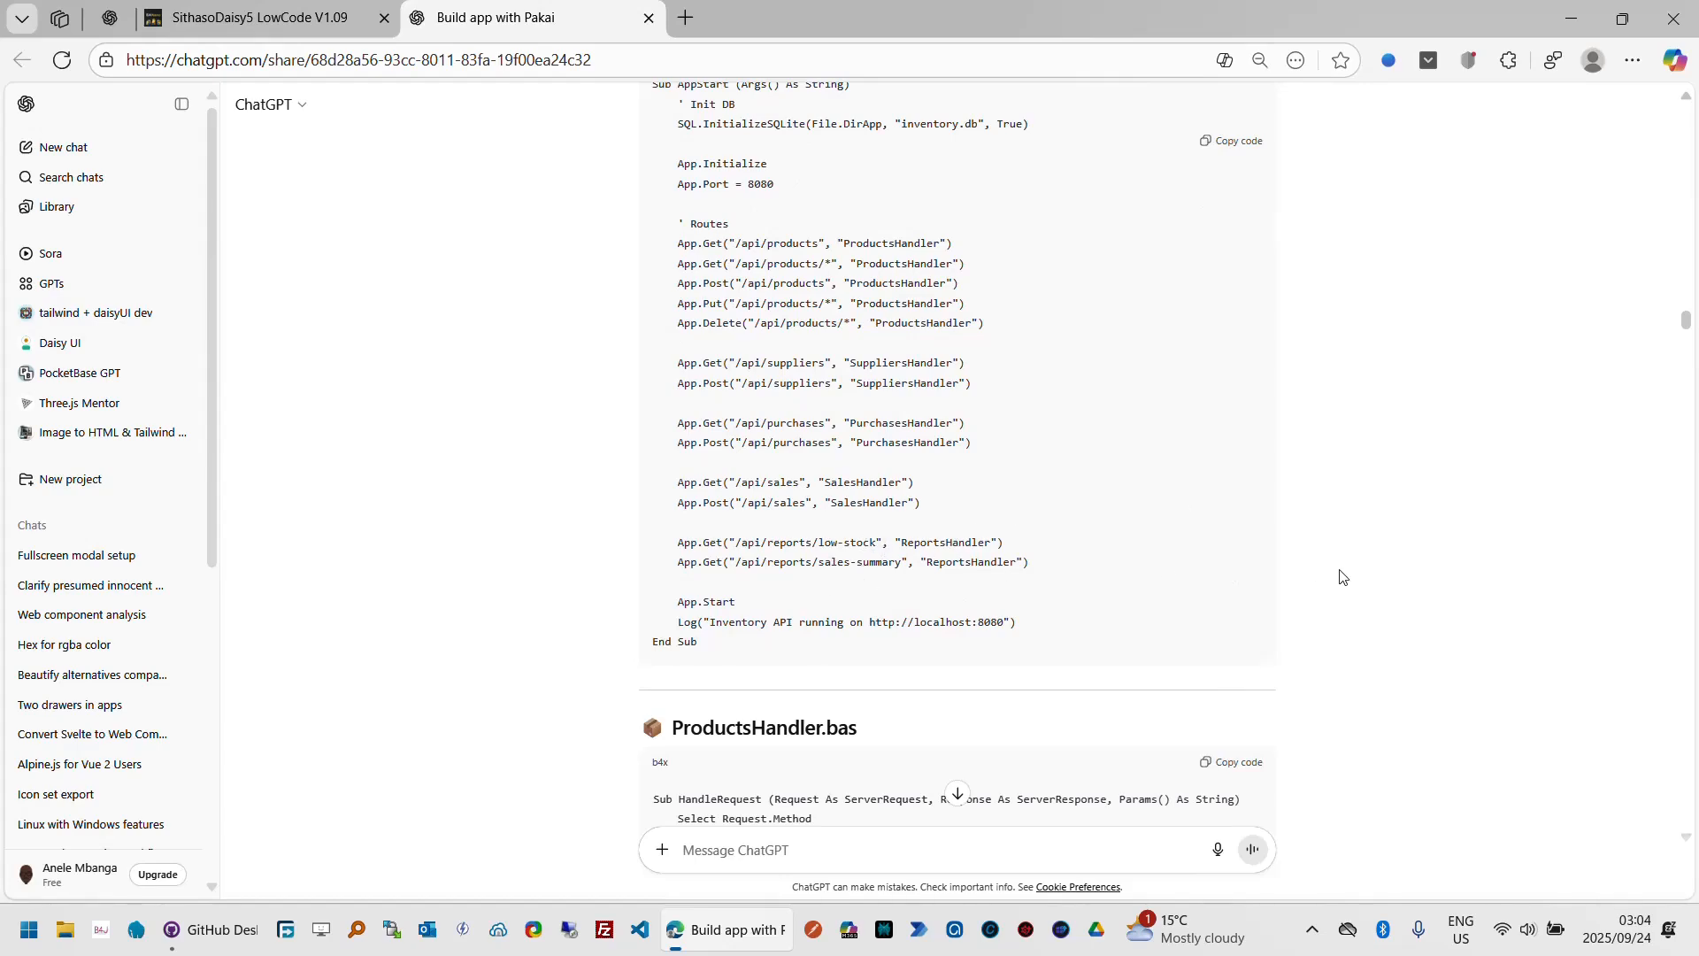
pyautogui.scroll(-5, 1340, 577)
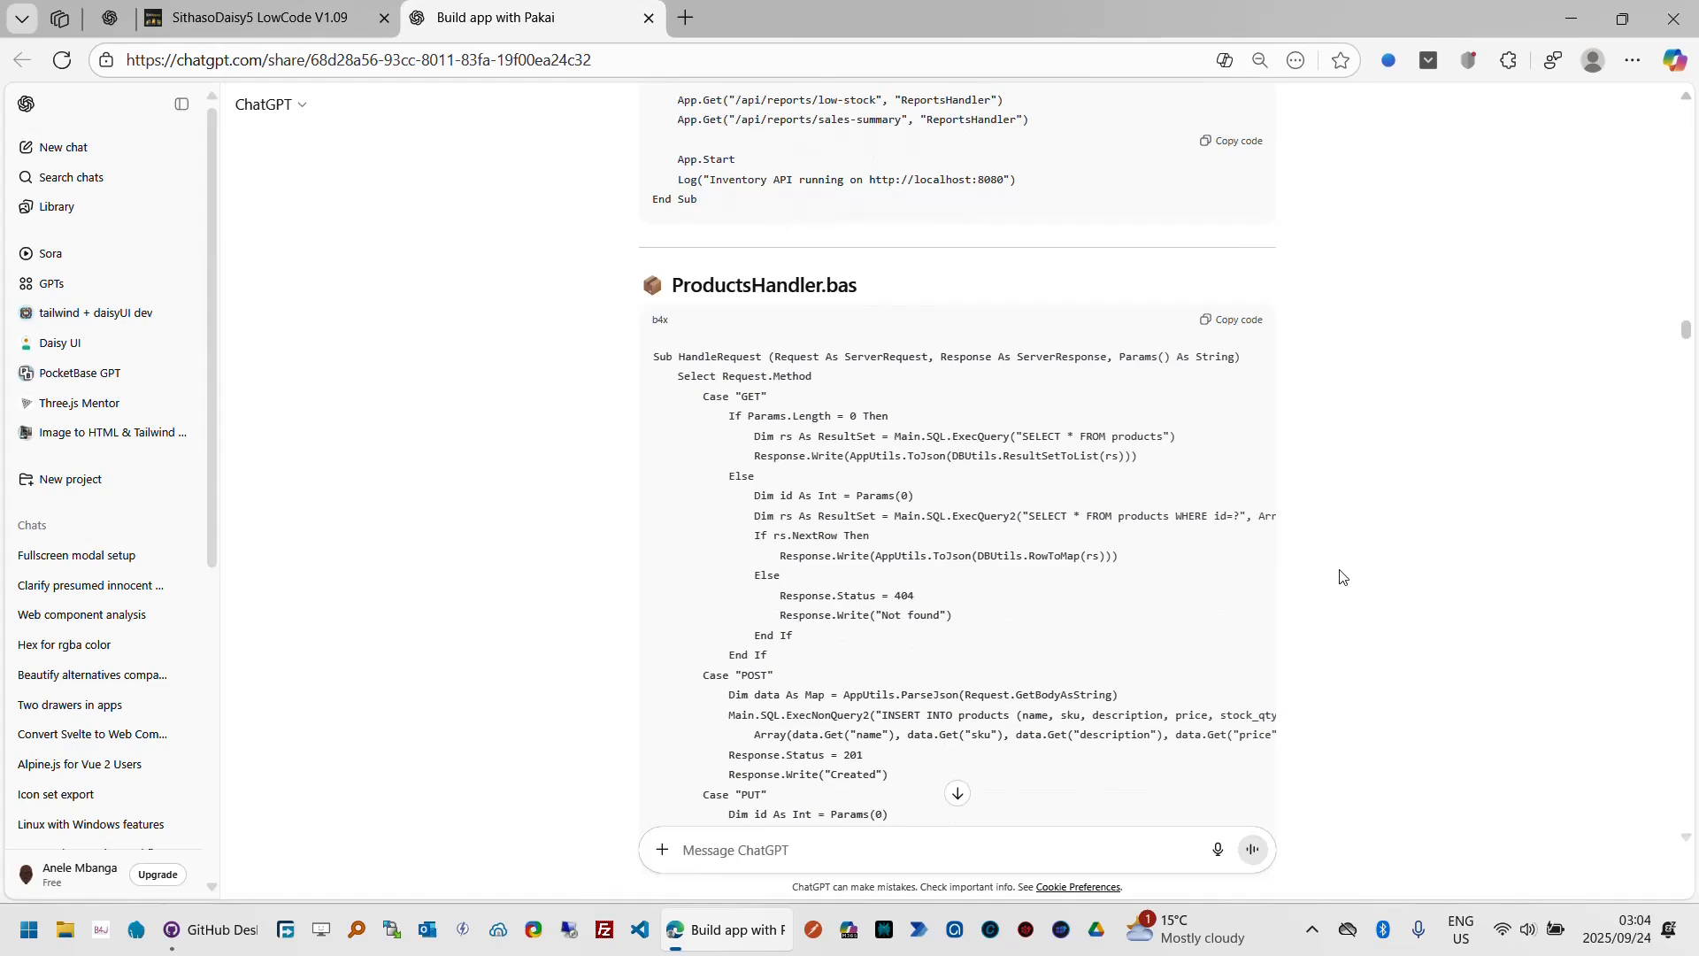
pyautogui.scroll(-2, 1341, 577)
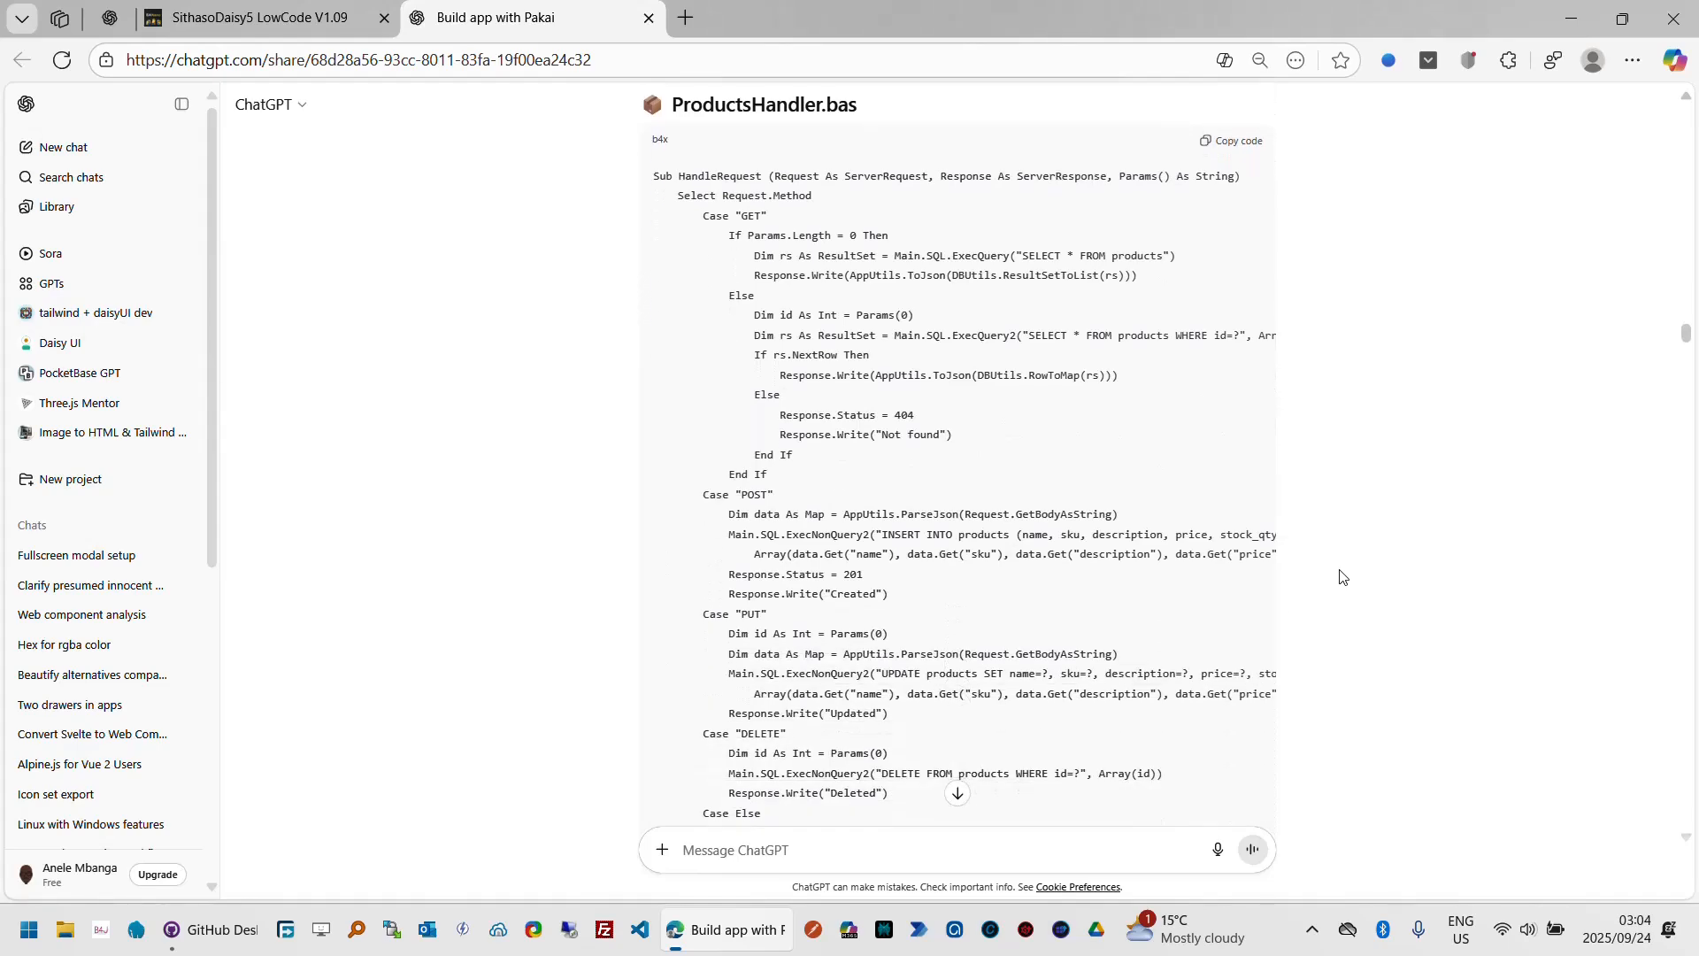
# Step: Scroll through the chat's remaining handler code, run instructions and Bootstrap + HTMX frontend pages
pyautogui.scroll(-2, 1340, 578)
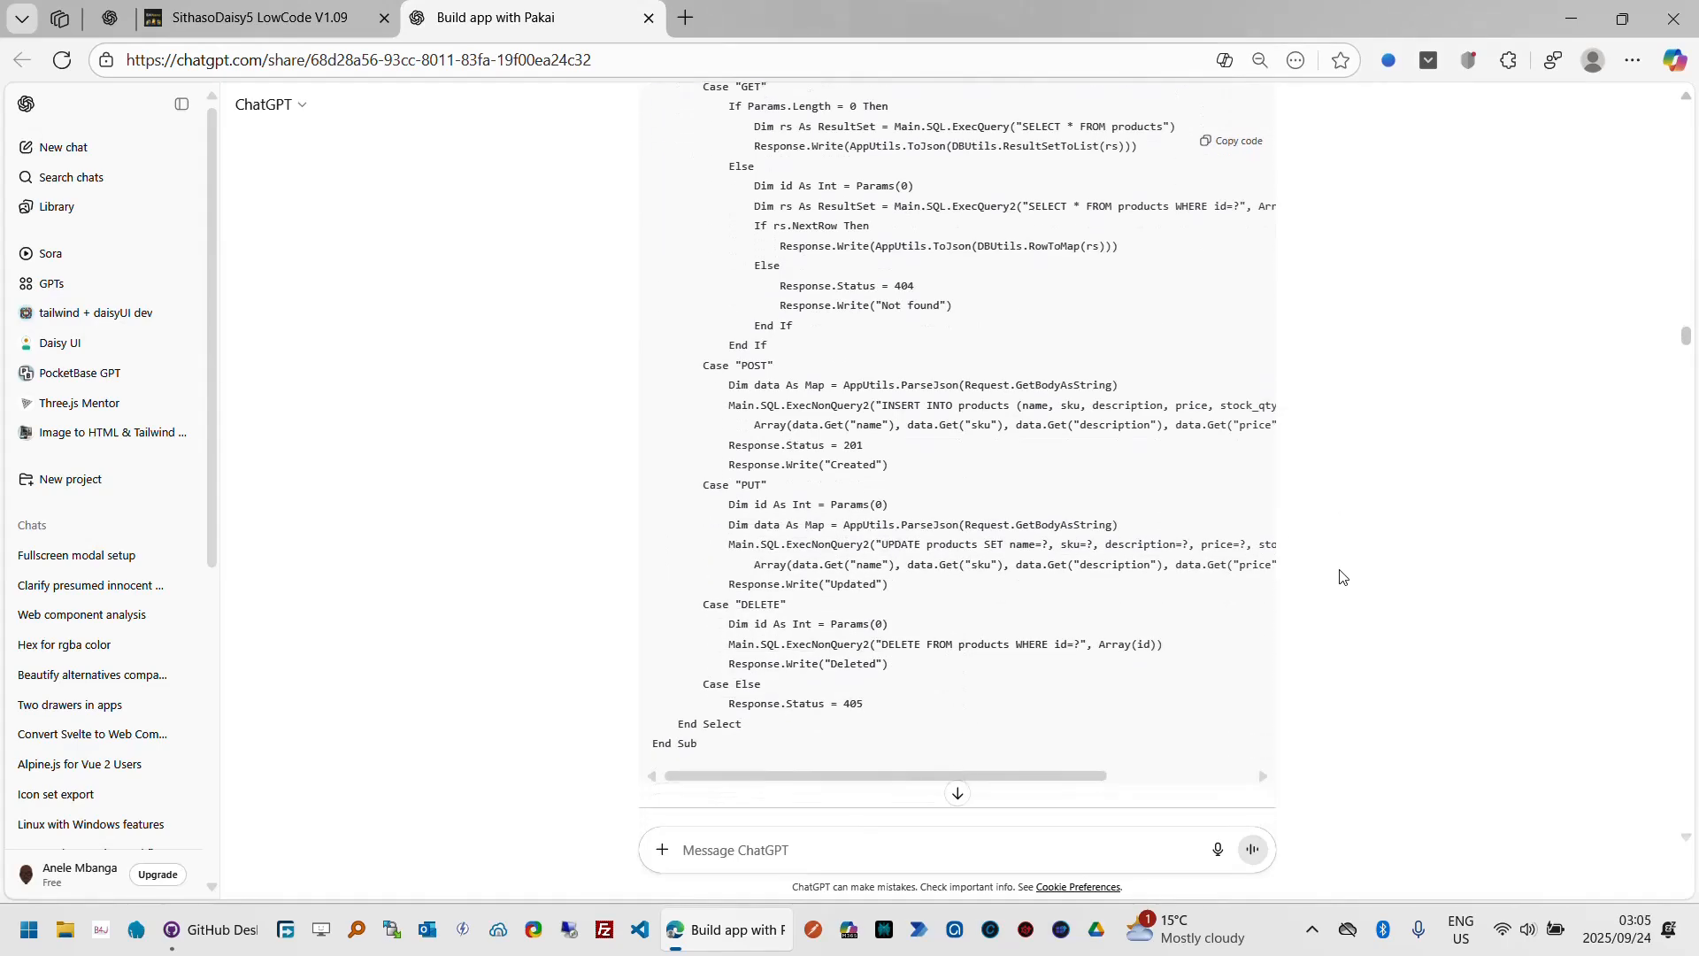
pyautogui.scroll(-6, 1340, 577)
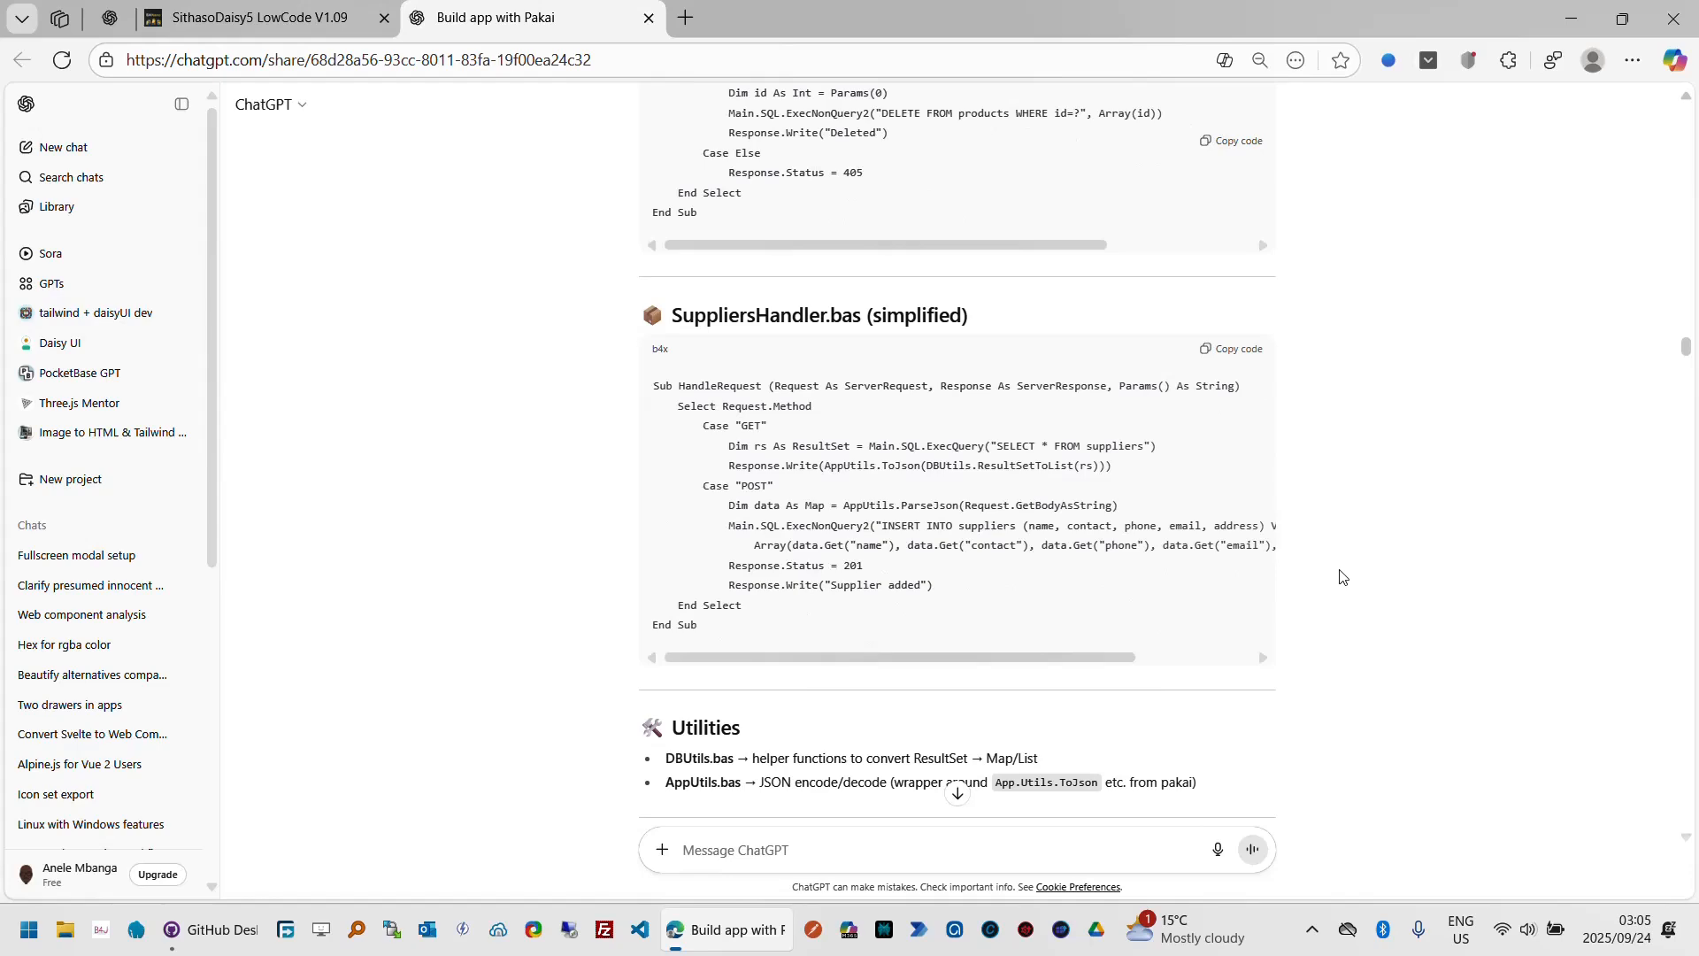
pyautogui.scroll(-5, 1340, 577)
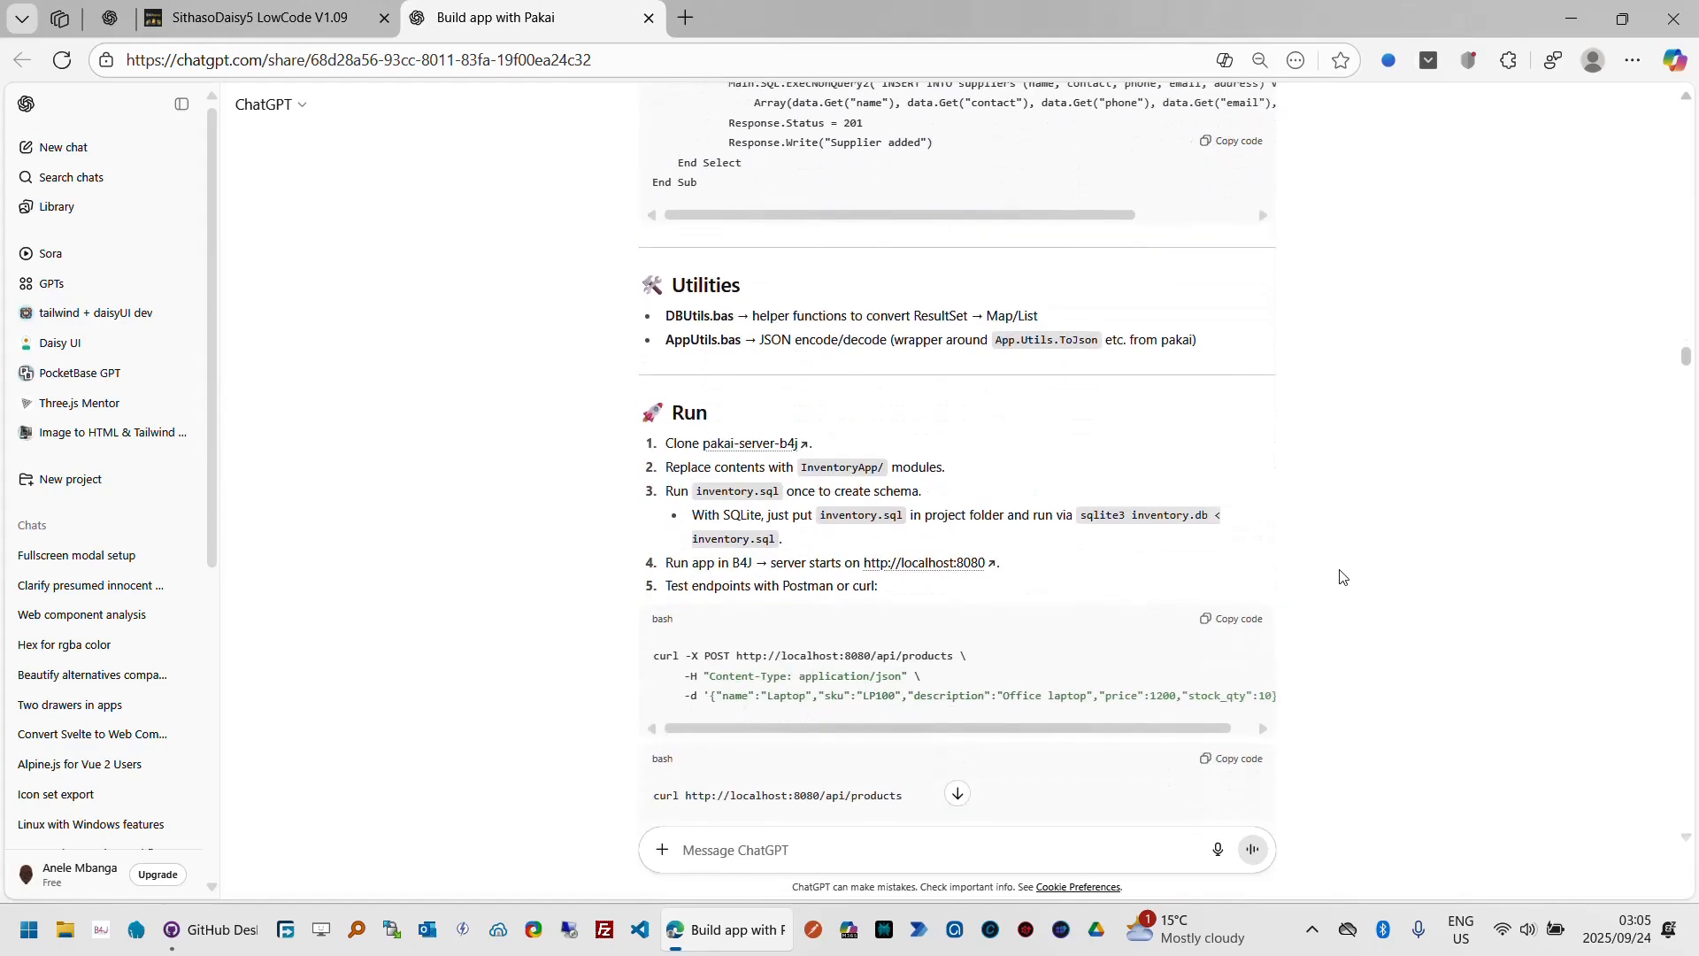
pyautogui.scroll(-5, 1340, 577)
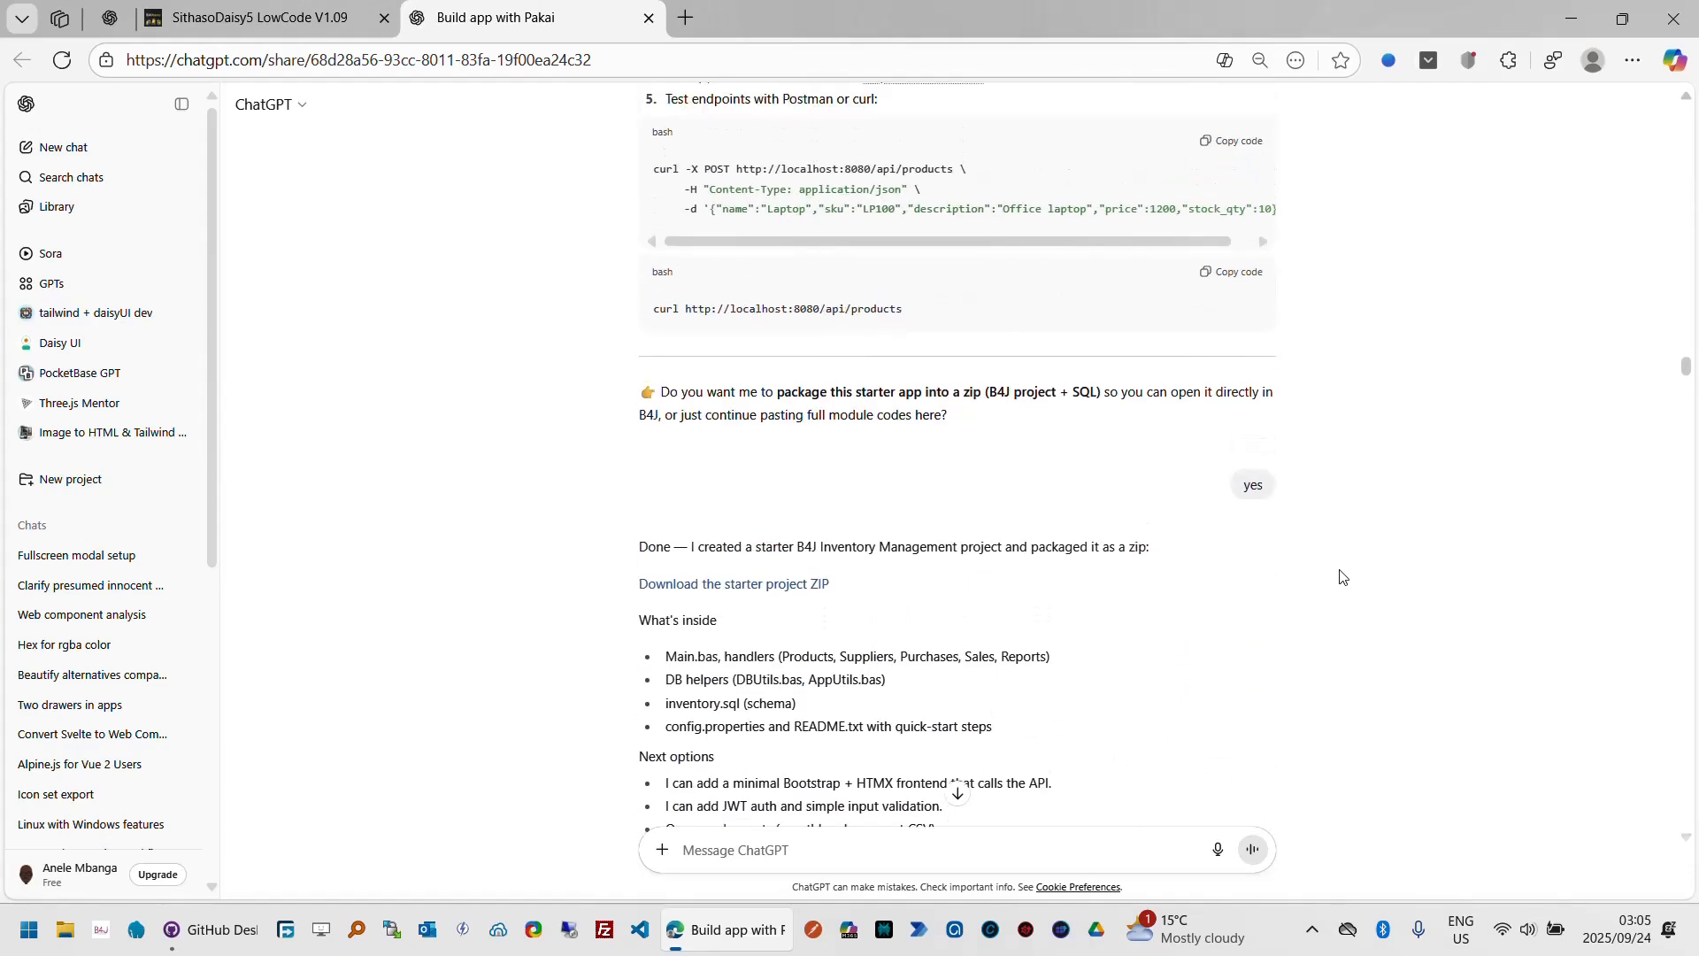
pyautogui.scroll(-5, 1340, 577)
pyautogui.scroll(-5, 1340, 577)
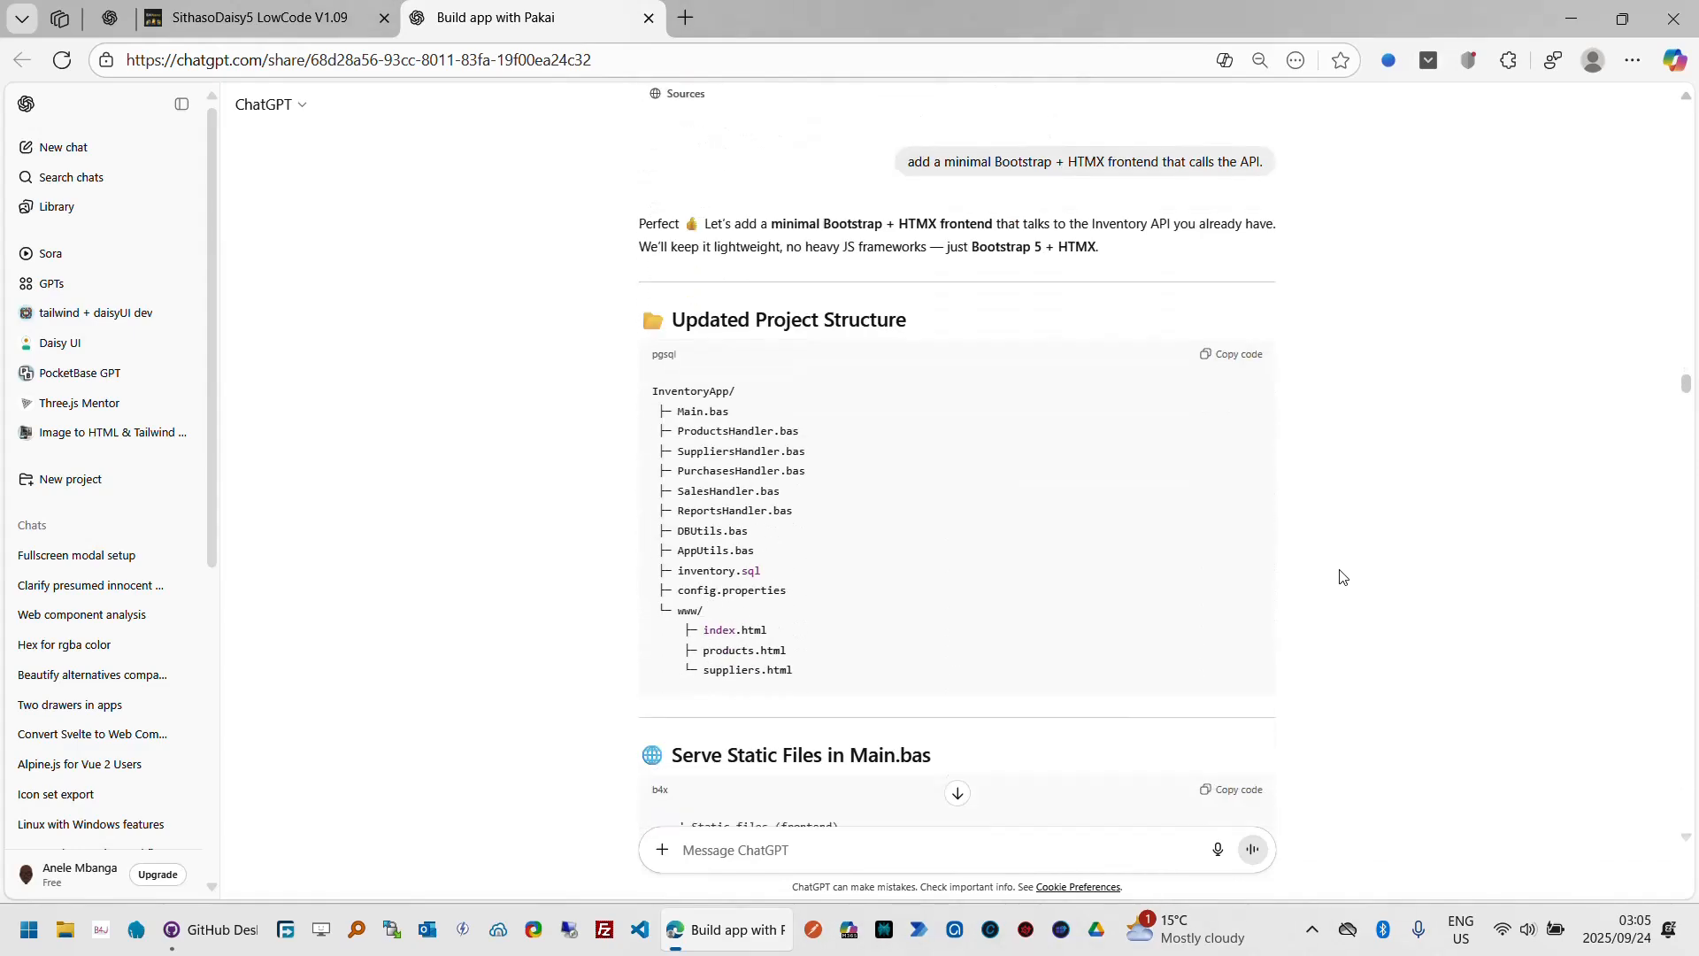
pyautogui.scroll(-1, 1340, 577)
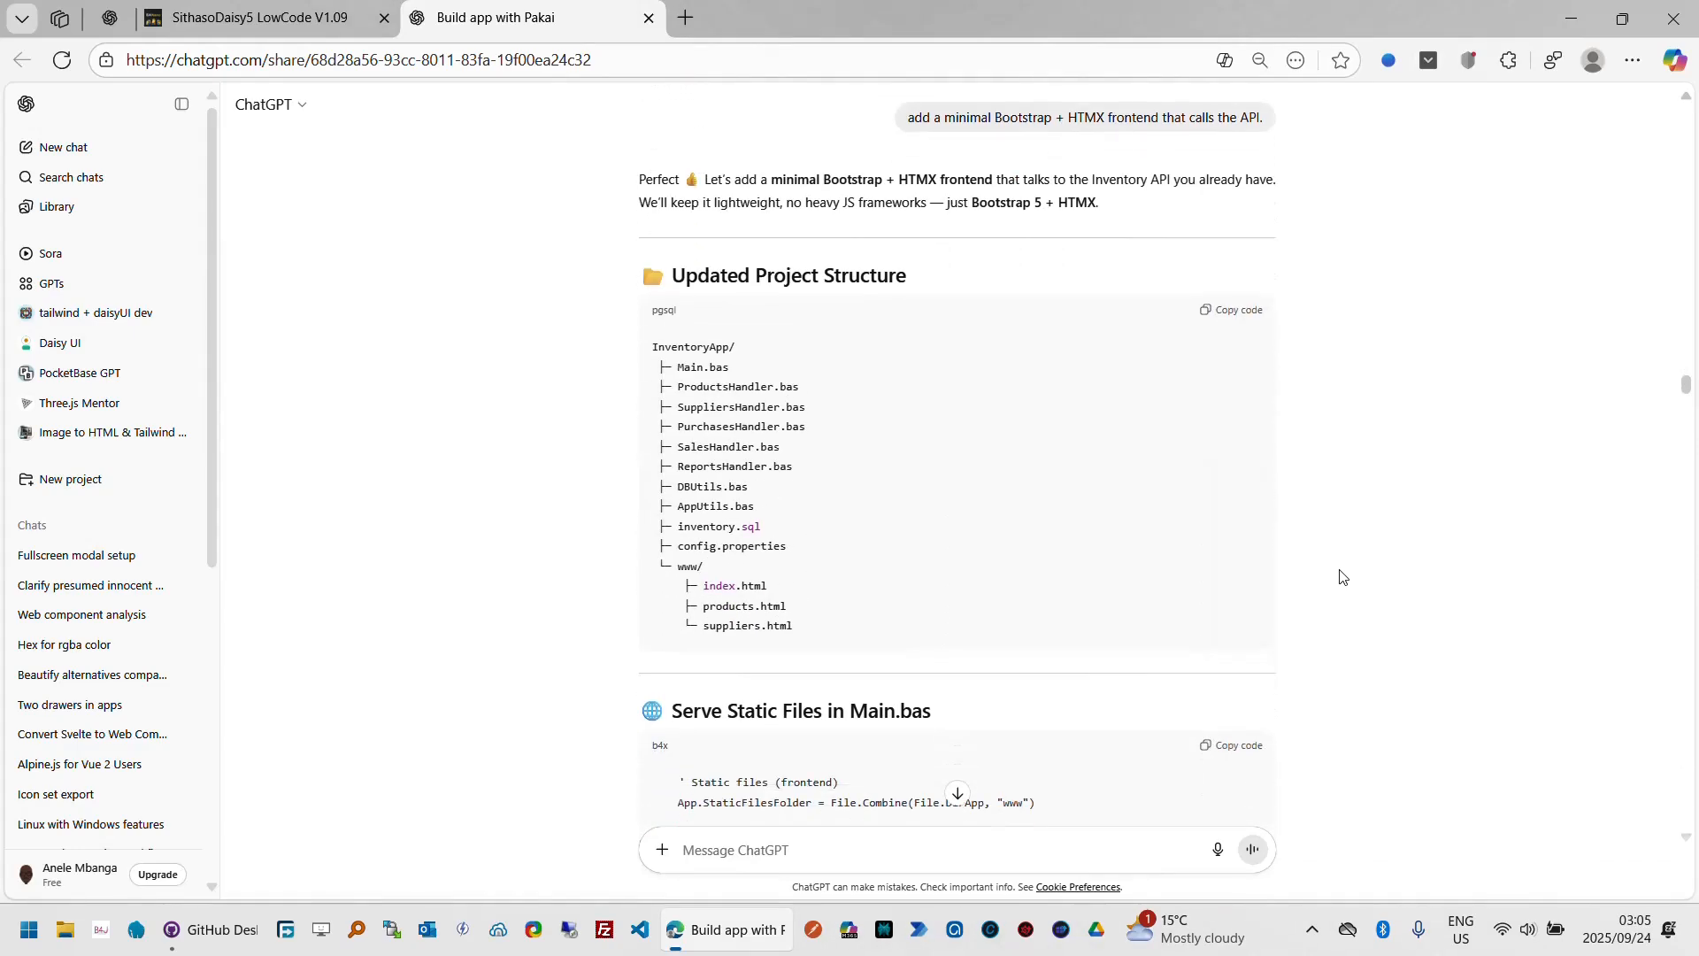
pyautogui.scroll(-5, 1340, 577)
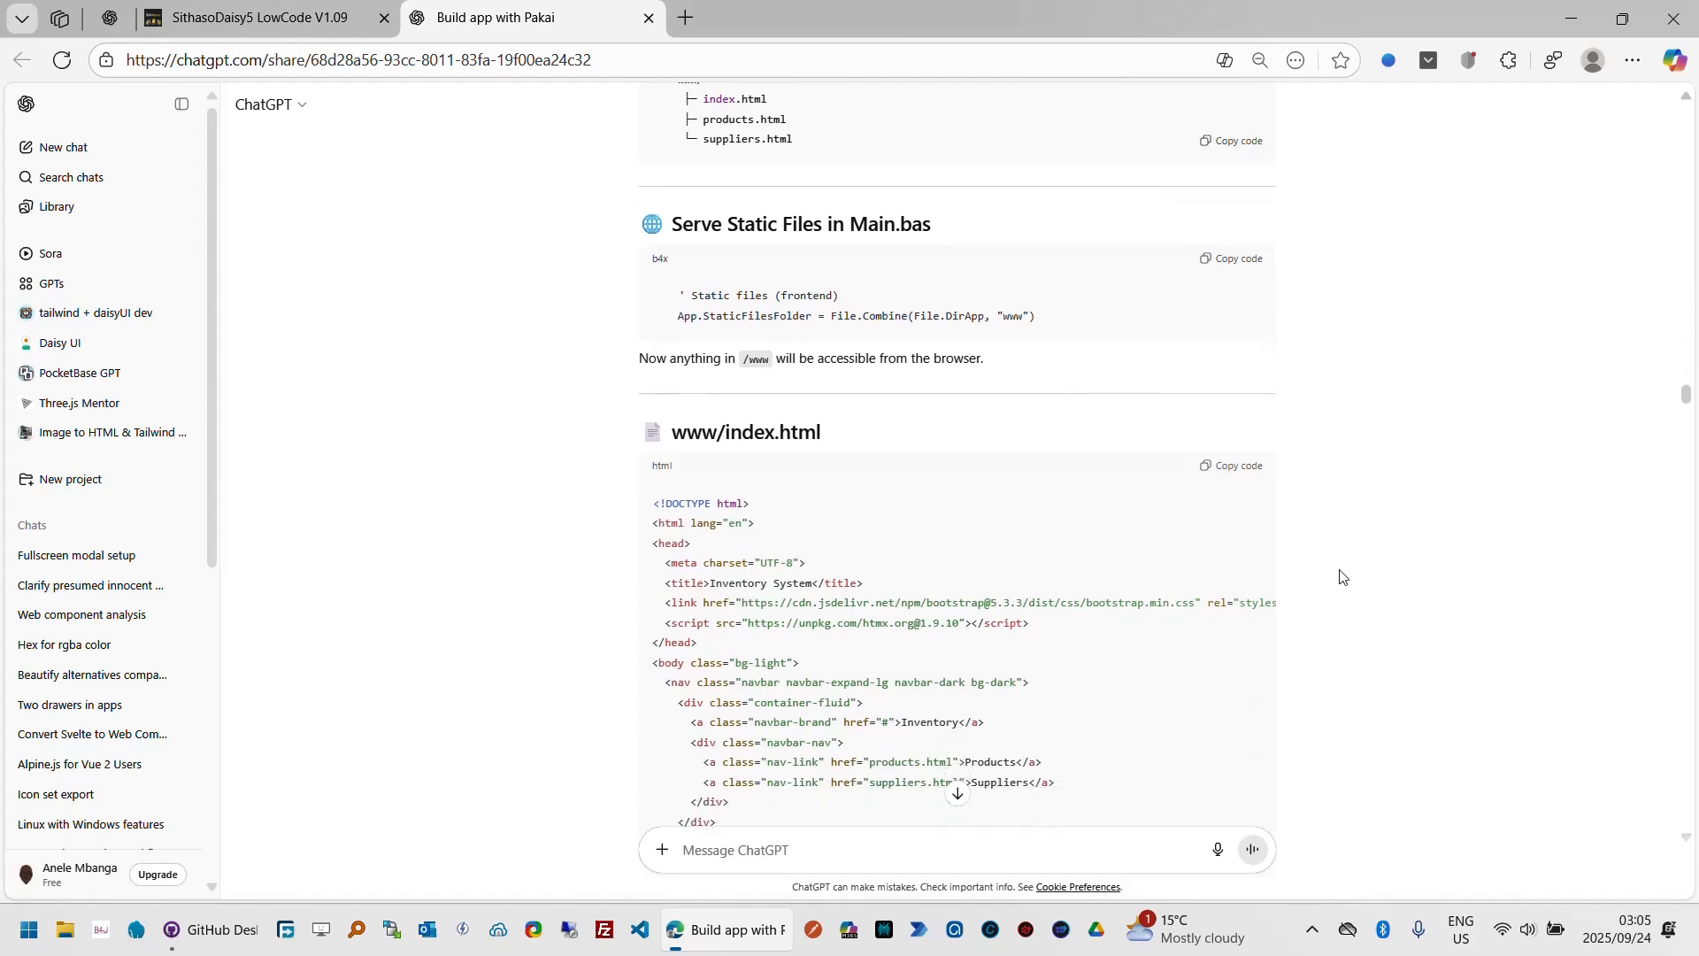
pyautogui.scroll(-2, 1340, 577)
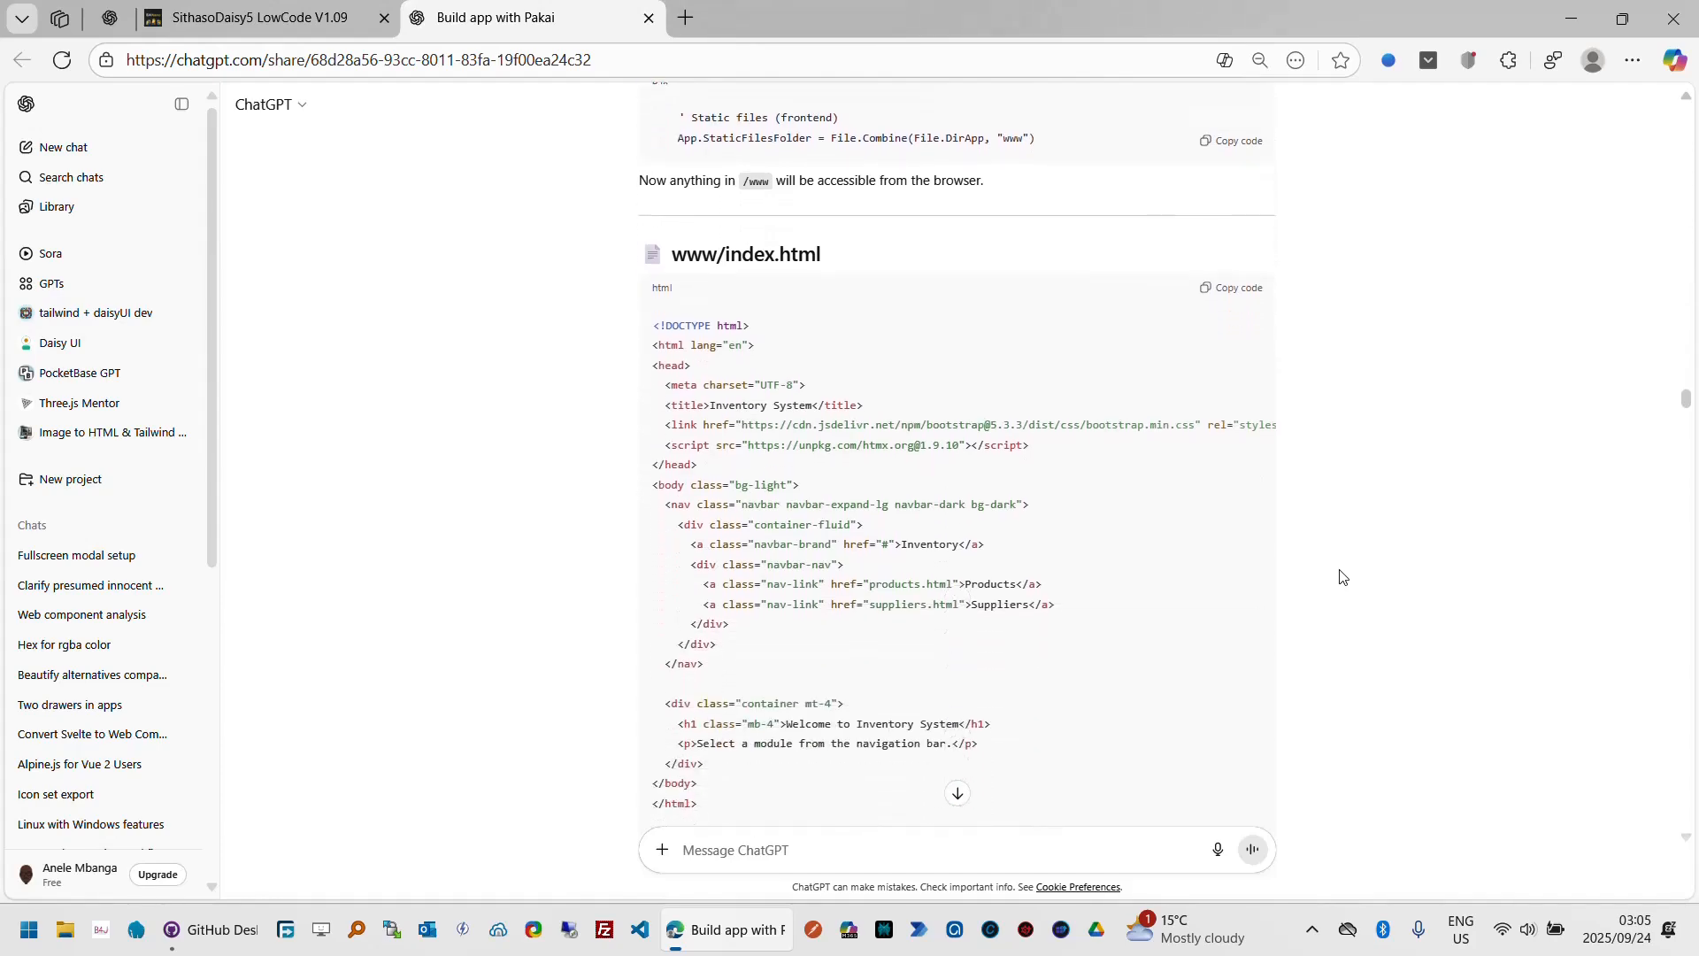
pyautogui.scroll(-5, 1340, 578)
pyautogui.scroll(-5, 1340, 577)
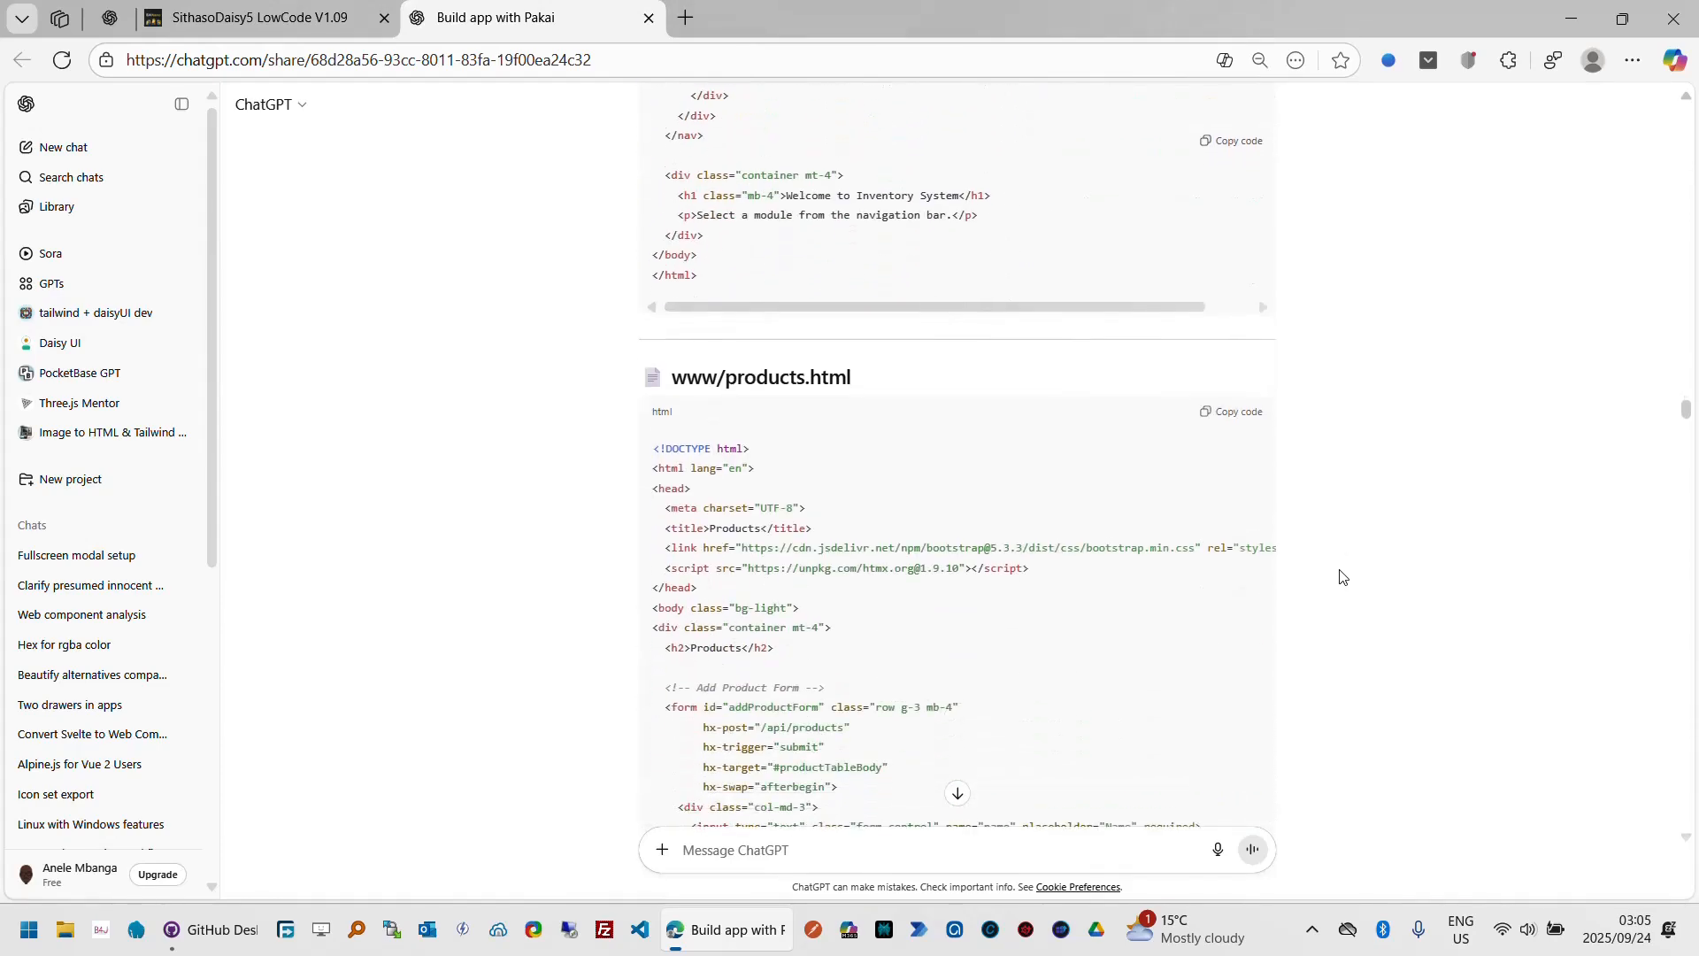
pyautogui.scroll(-6, 1340, 577)
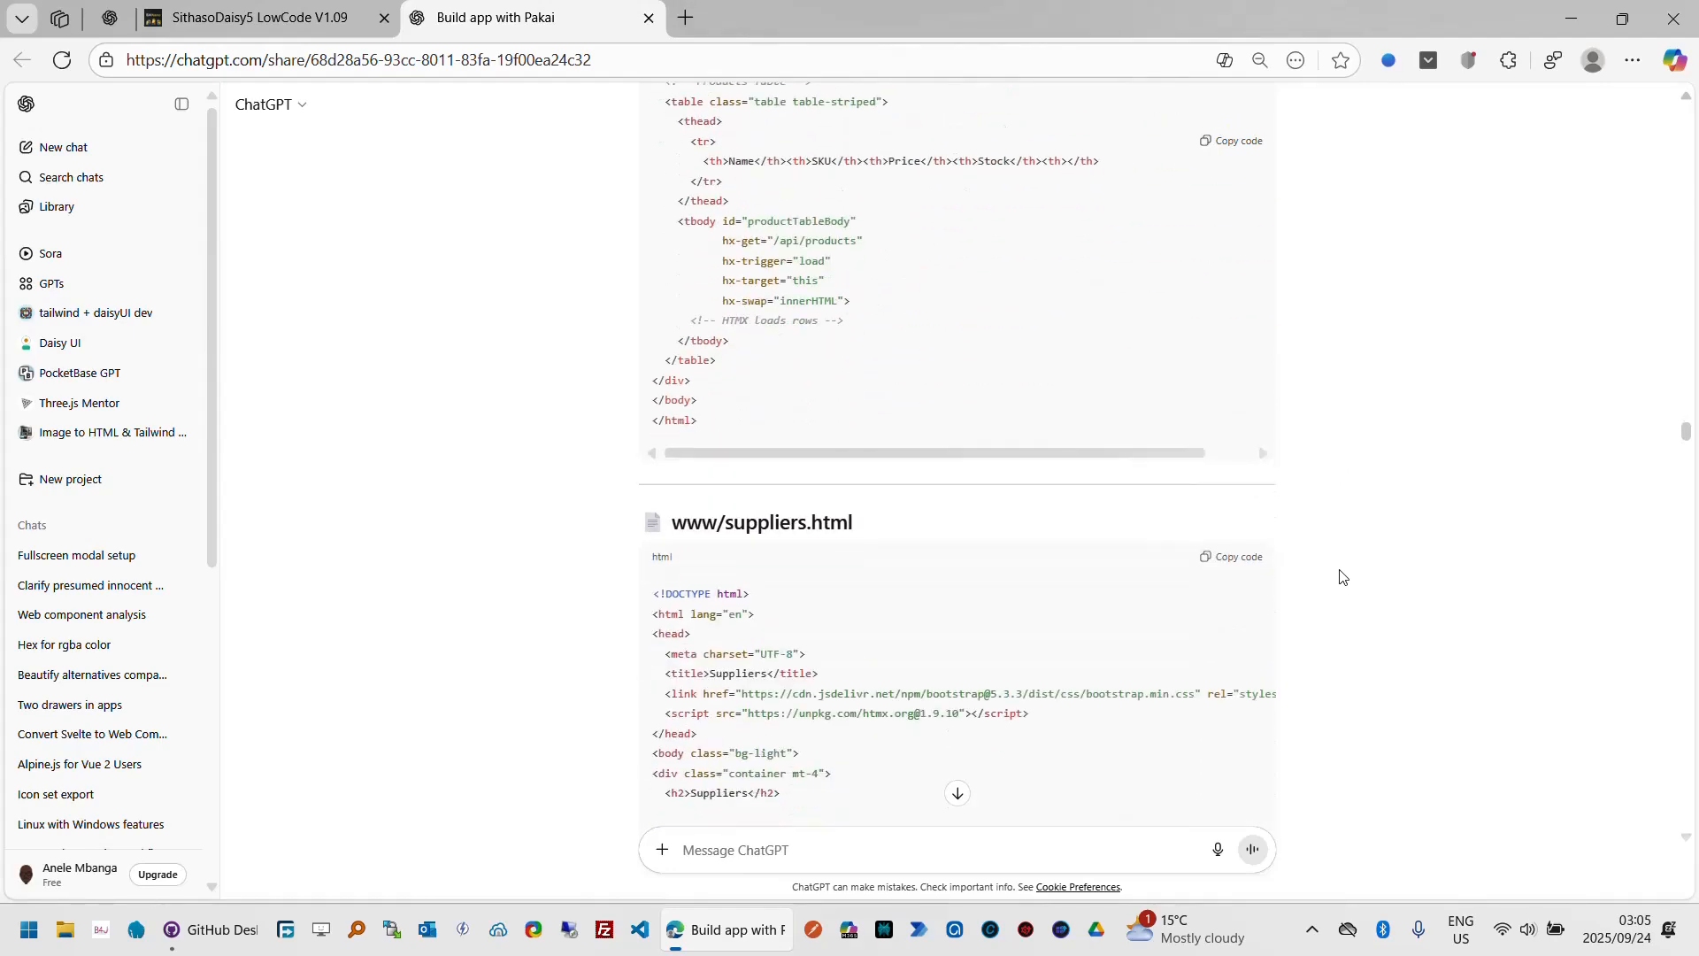
pyautogui.scroll(-1, 1340, 577)
pyautogui.scroll(-4, 1340, 577)
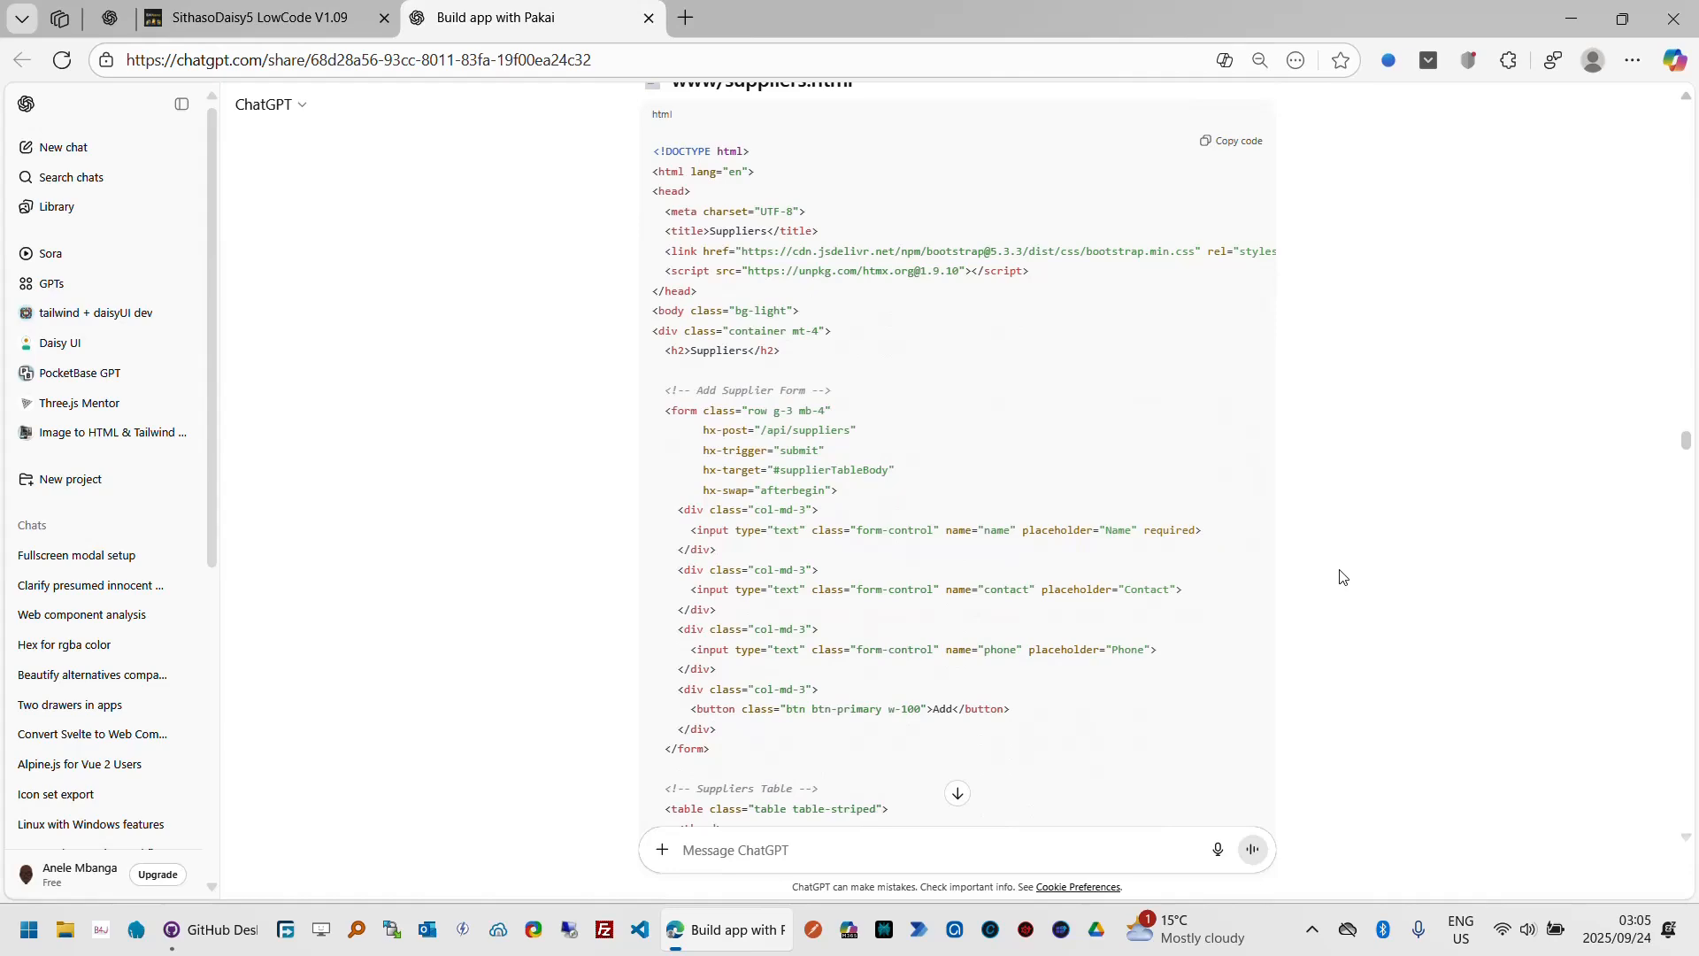
pyautogui.scroll(-5, 1340, 577)
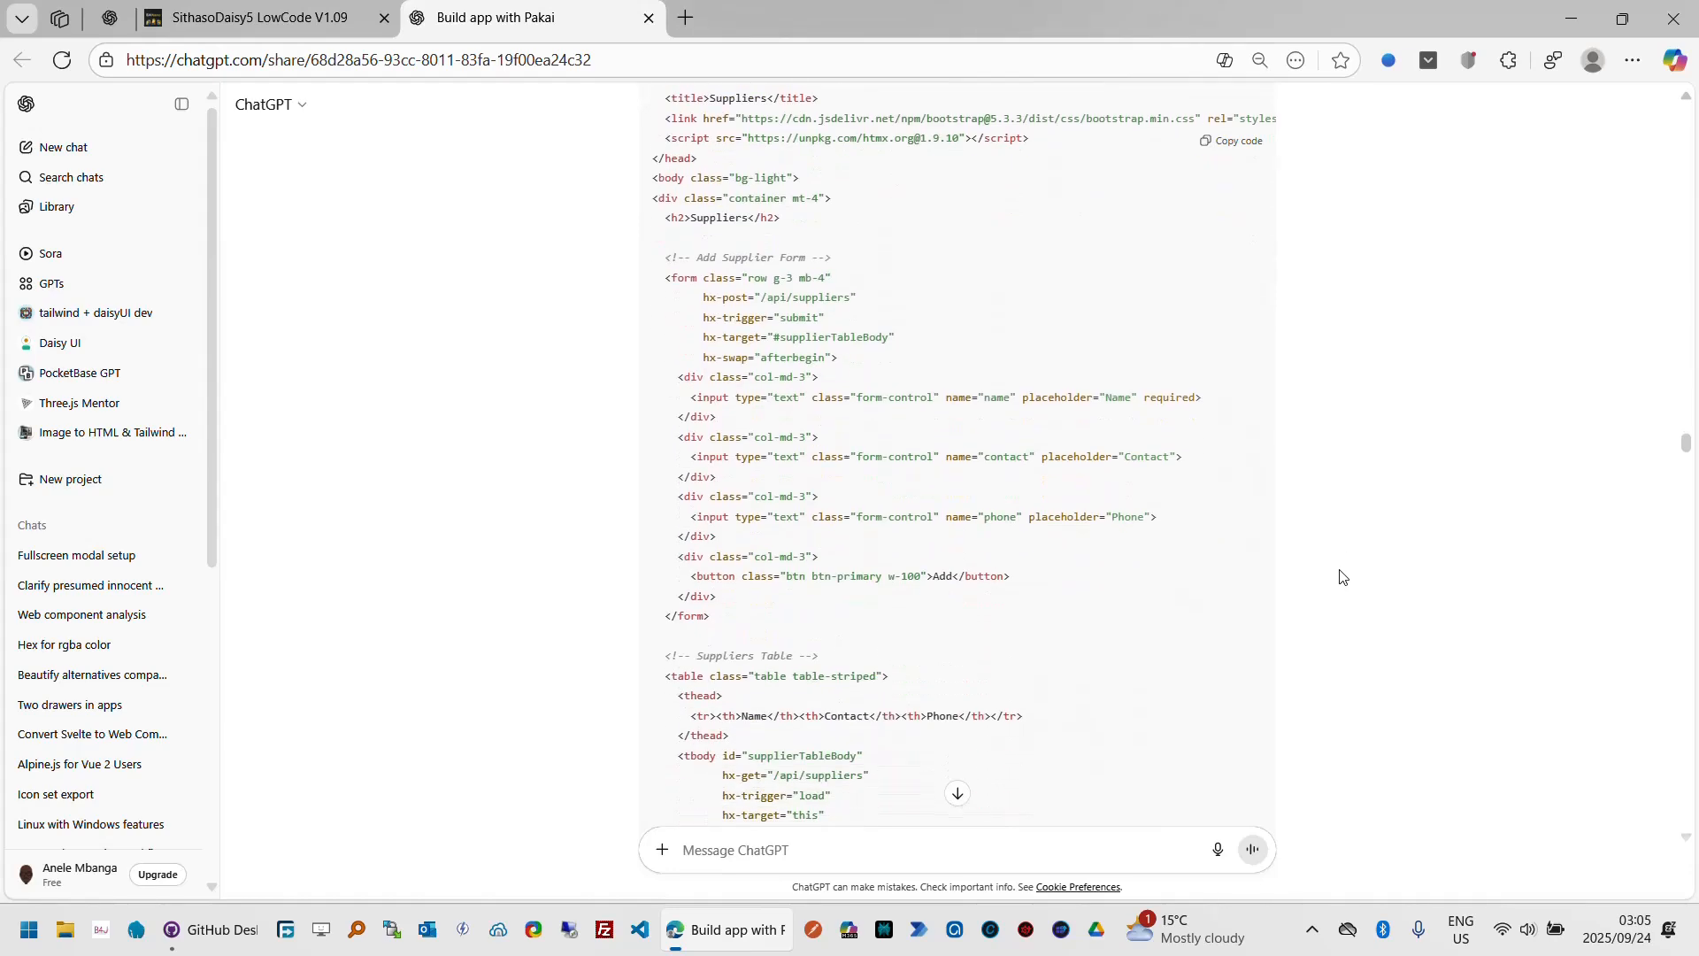
pyautogui.scroll(-6, 1340, 577)
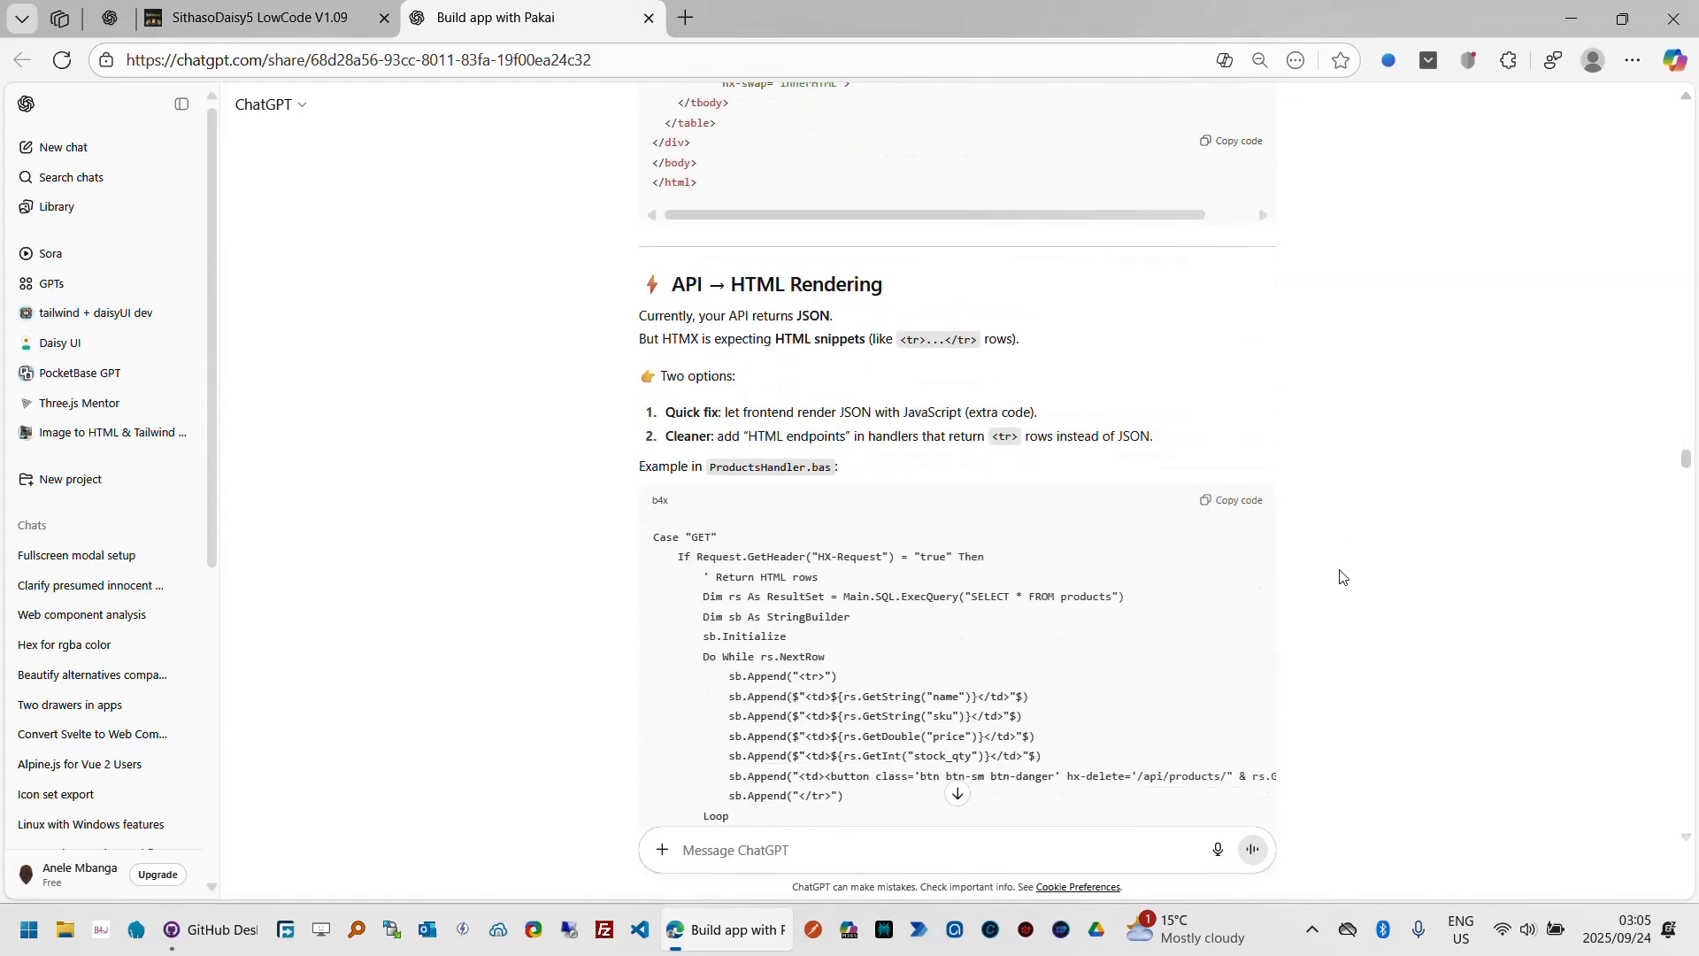
pyautogui.scroll(-12, 1340, 577)
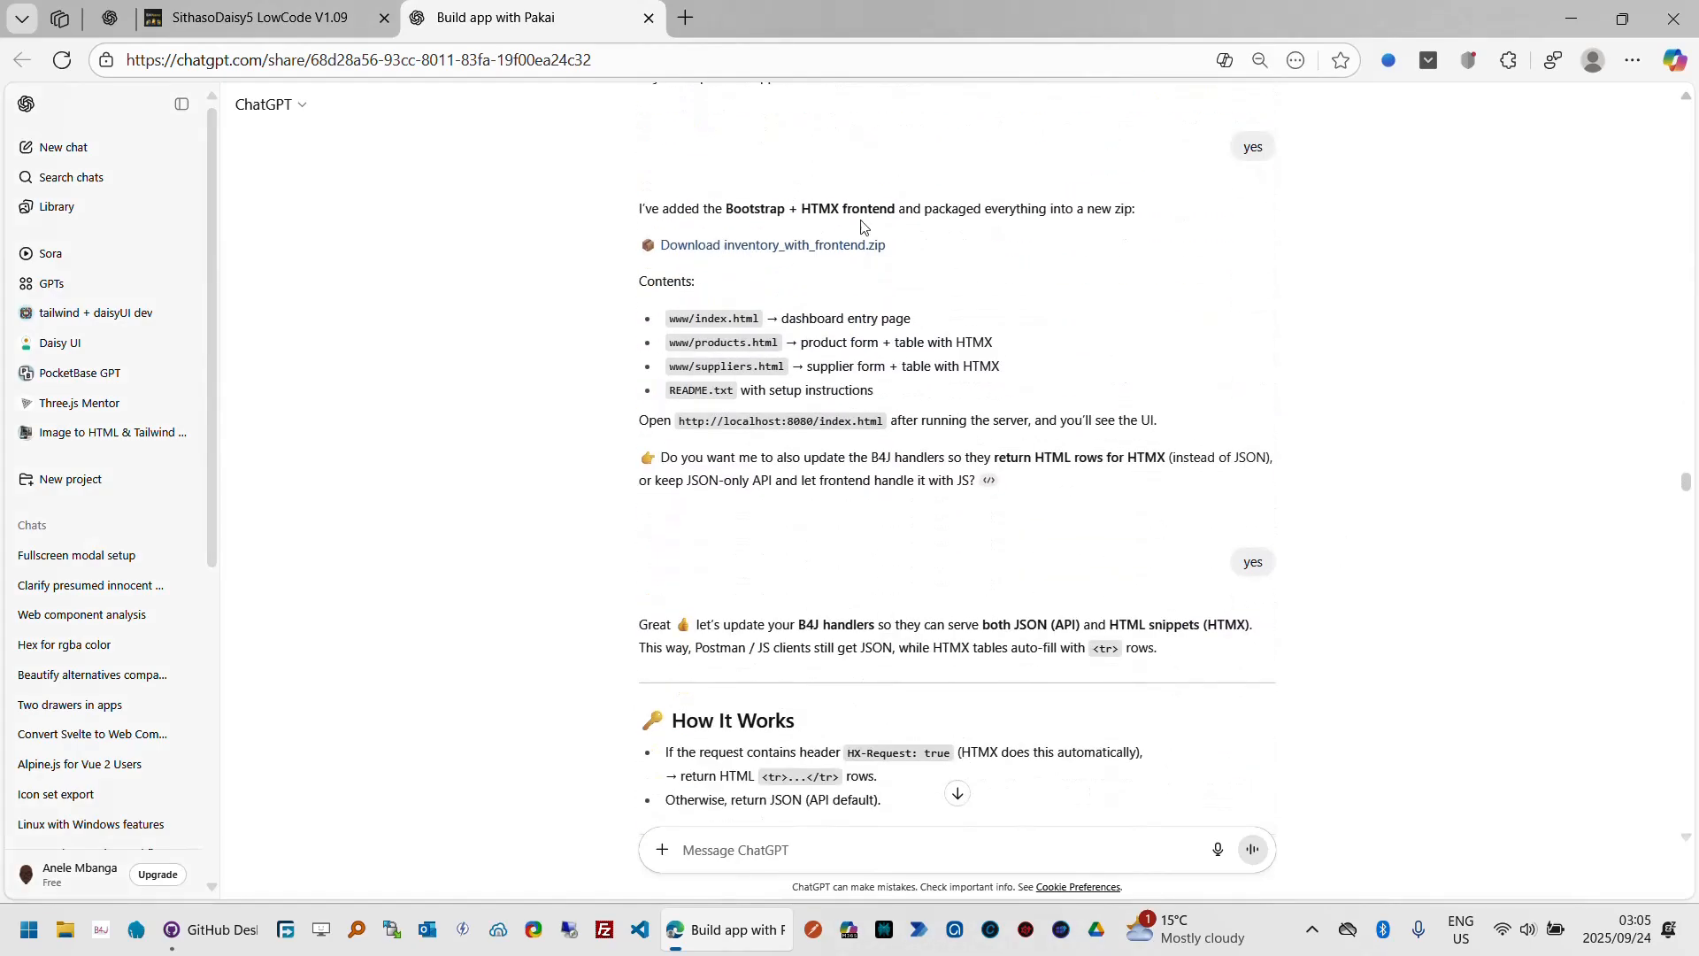
# Step: Switch back to the LowCode tab, open the Add Sale form in the preview and cancel it
pyautogui.click(323, 32)
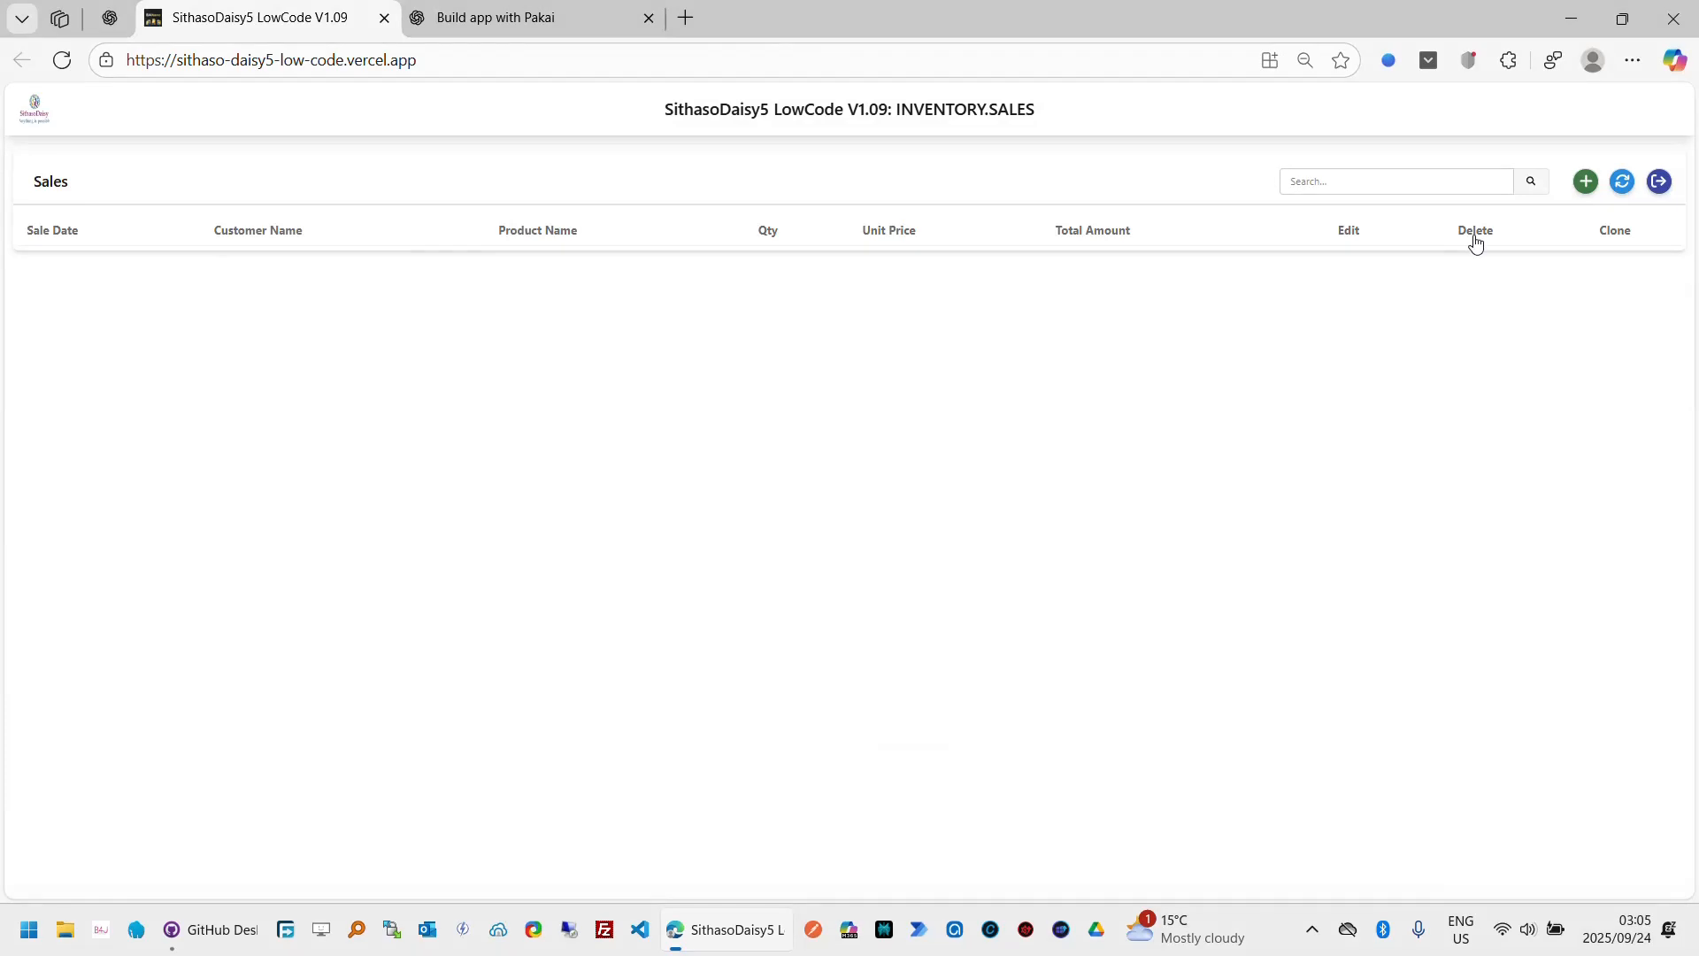
pyautogui.click(1584, 183)
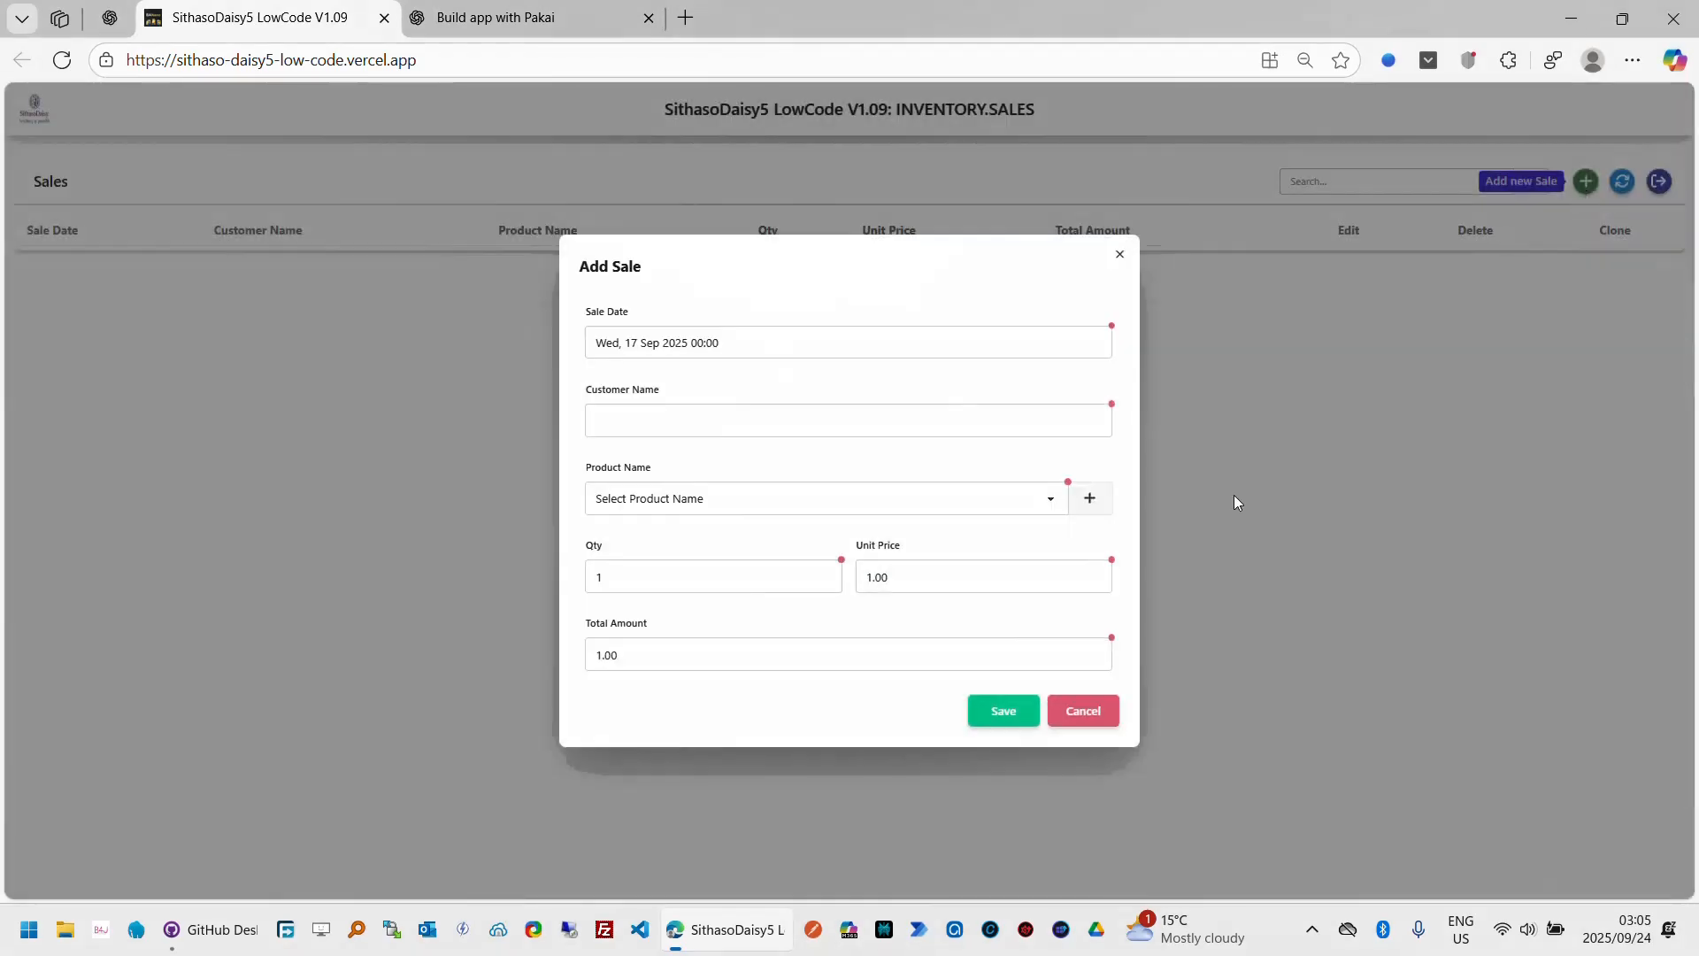
pyautogui.click(1088, 713)
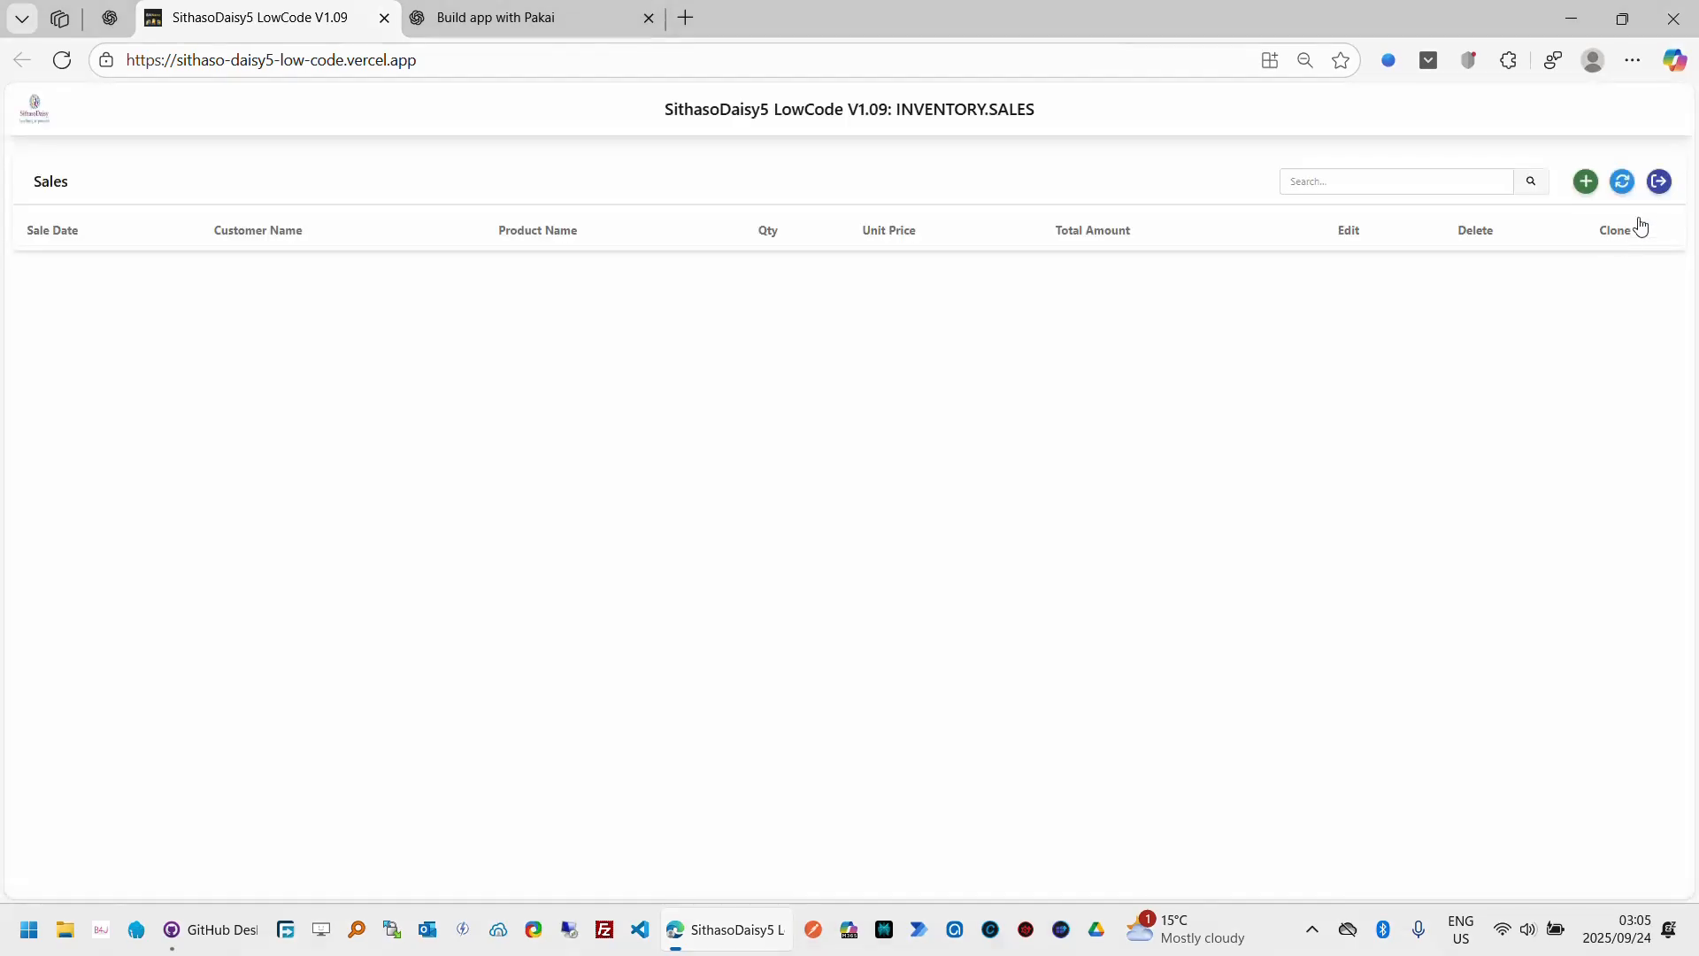
# Step: Leave the sales preview, back out through the fields and table designs to the projects list, and export the inventory project
pyautogui.click(1658, 183)
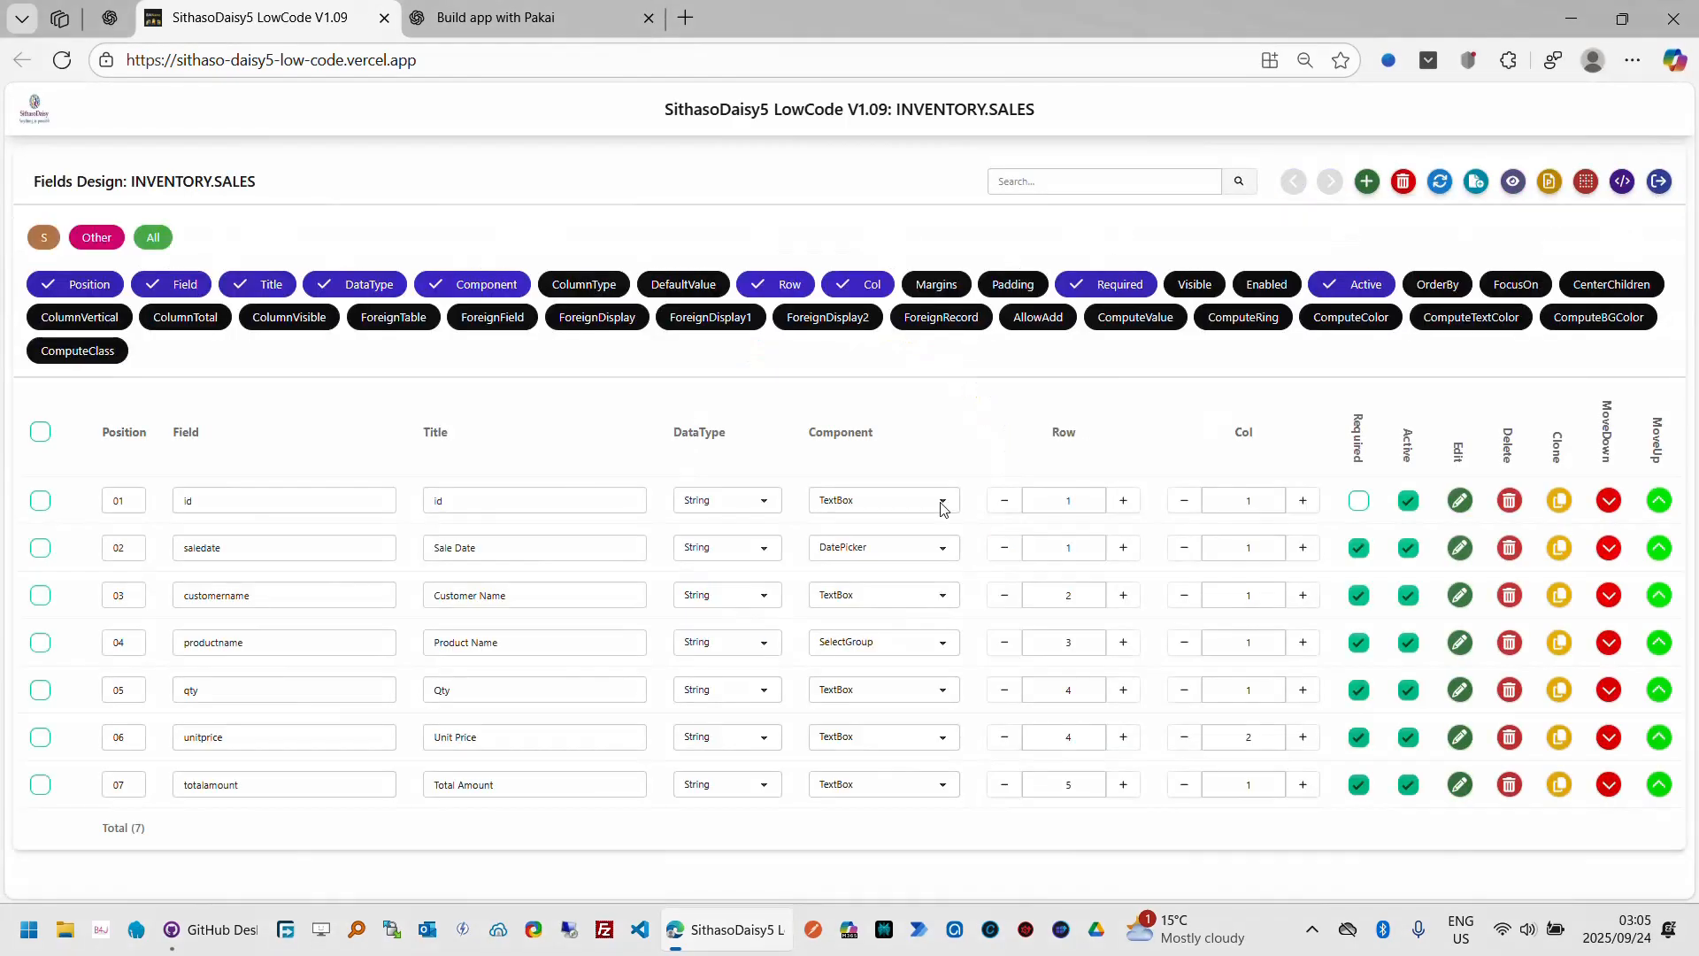
pyautogui.click(1657, 182)
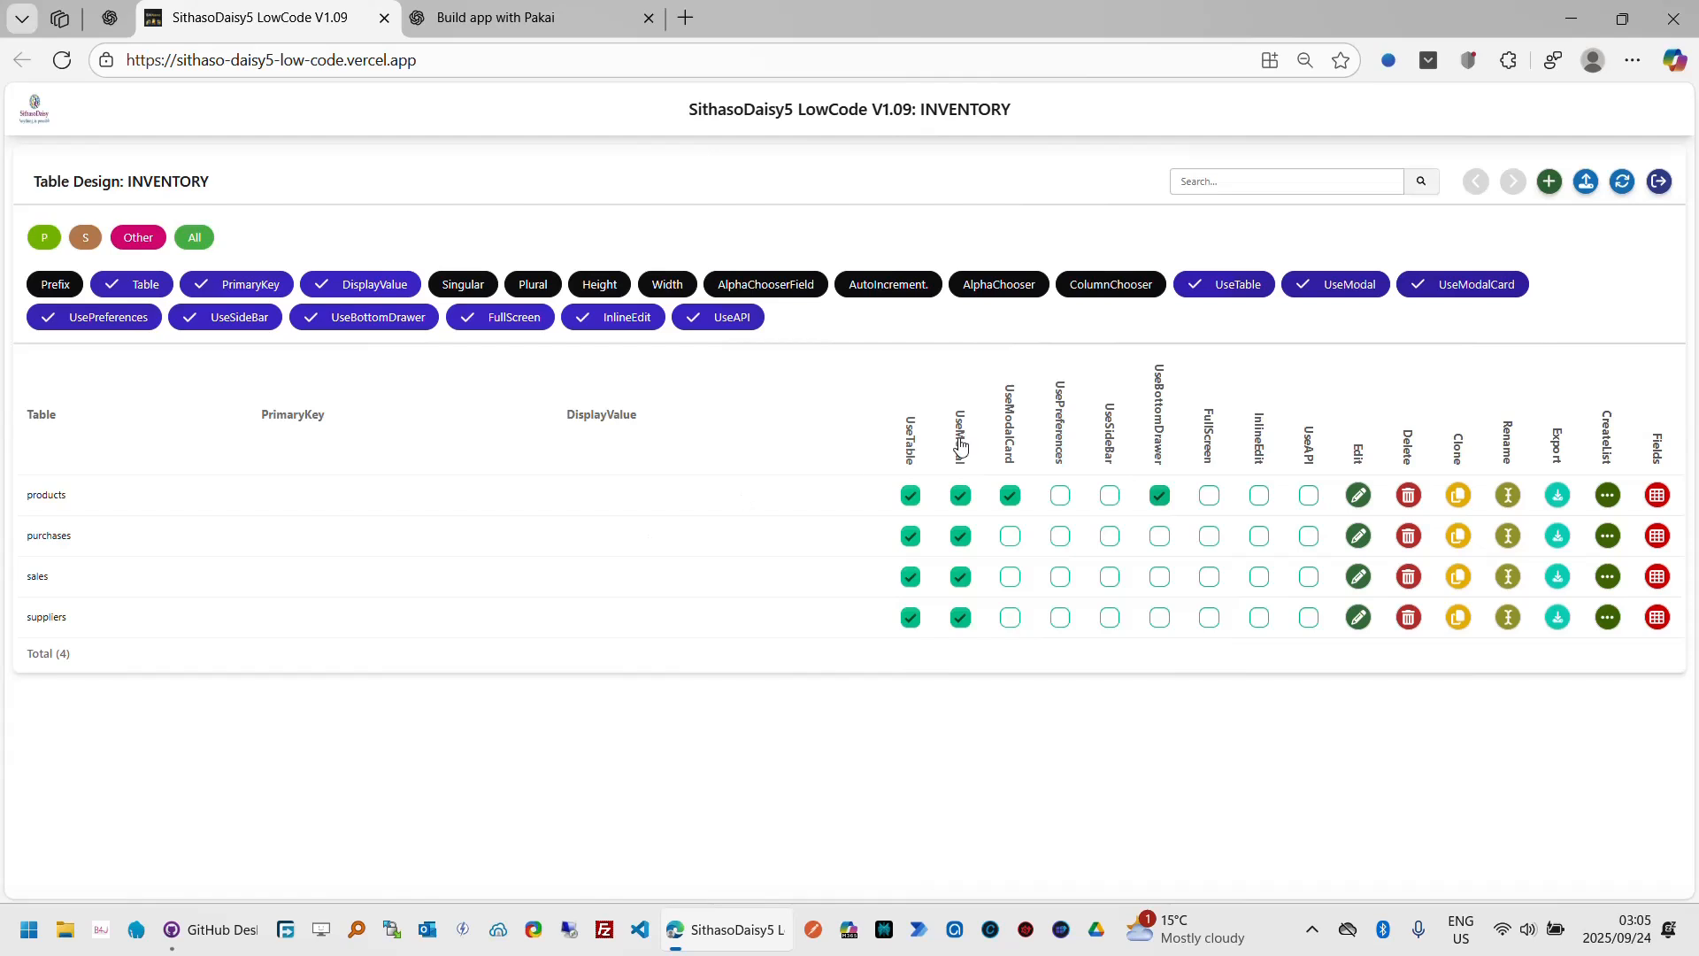
pyautogui.click(1657, 183)
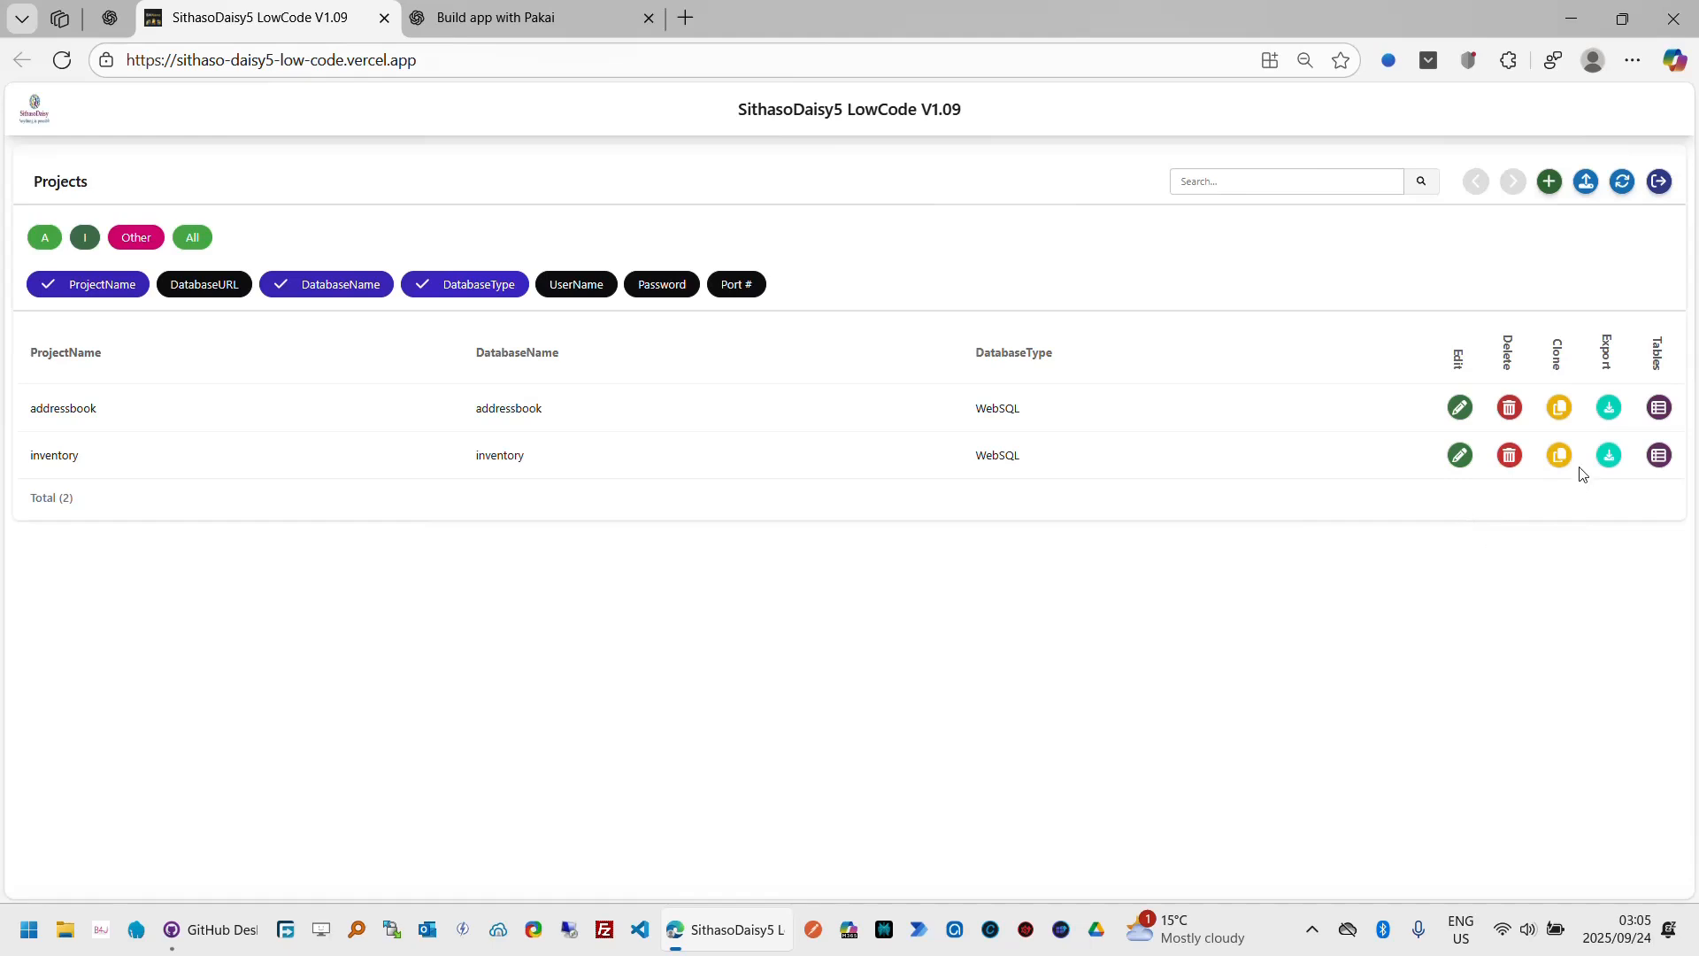
pyautogui.click(1611, 457)
pyautogui.click(1313, 934)
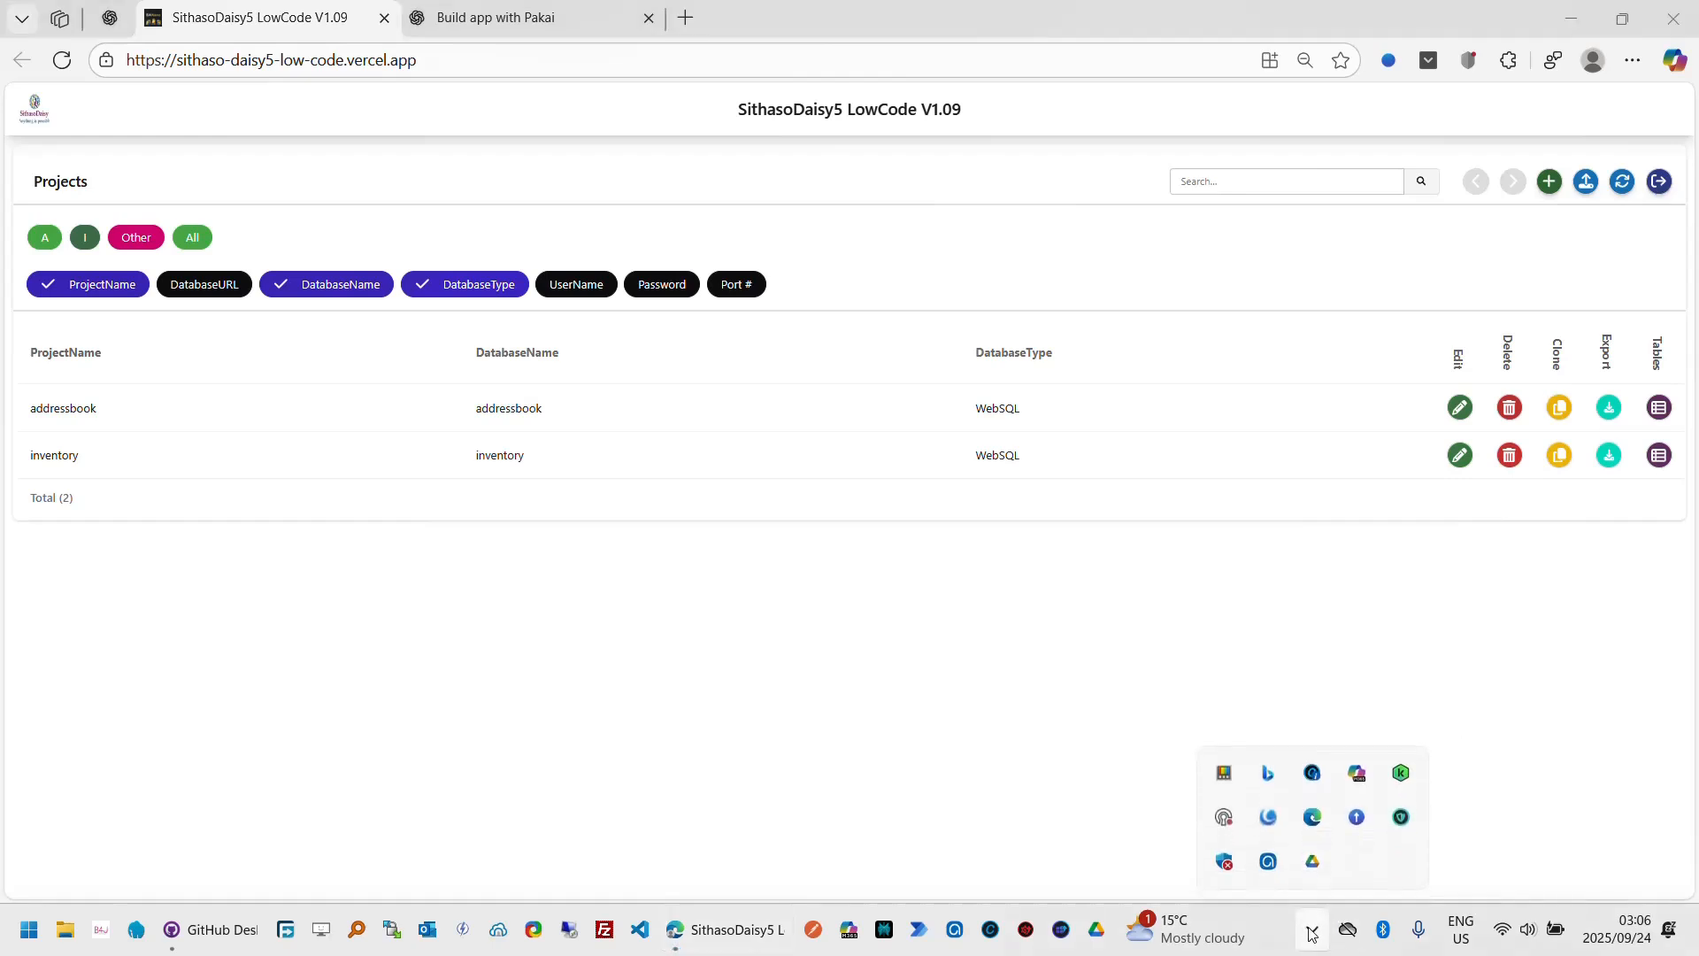
pyautogui.click(1272, 861)
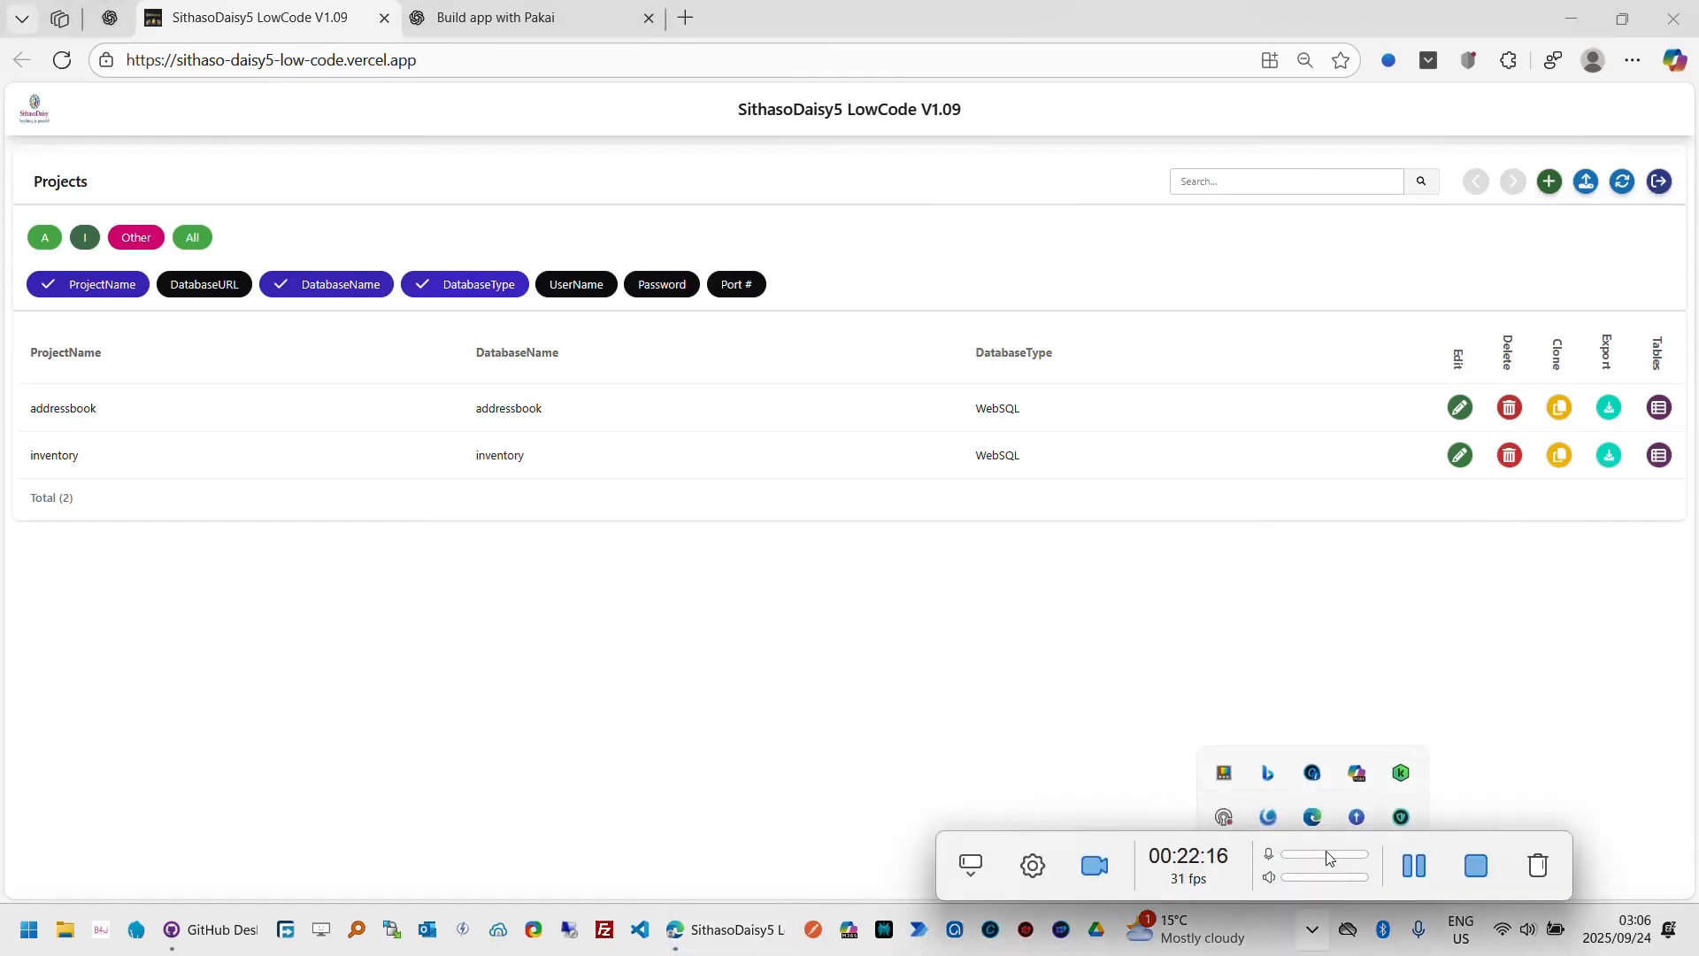